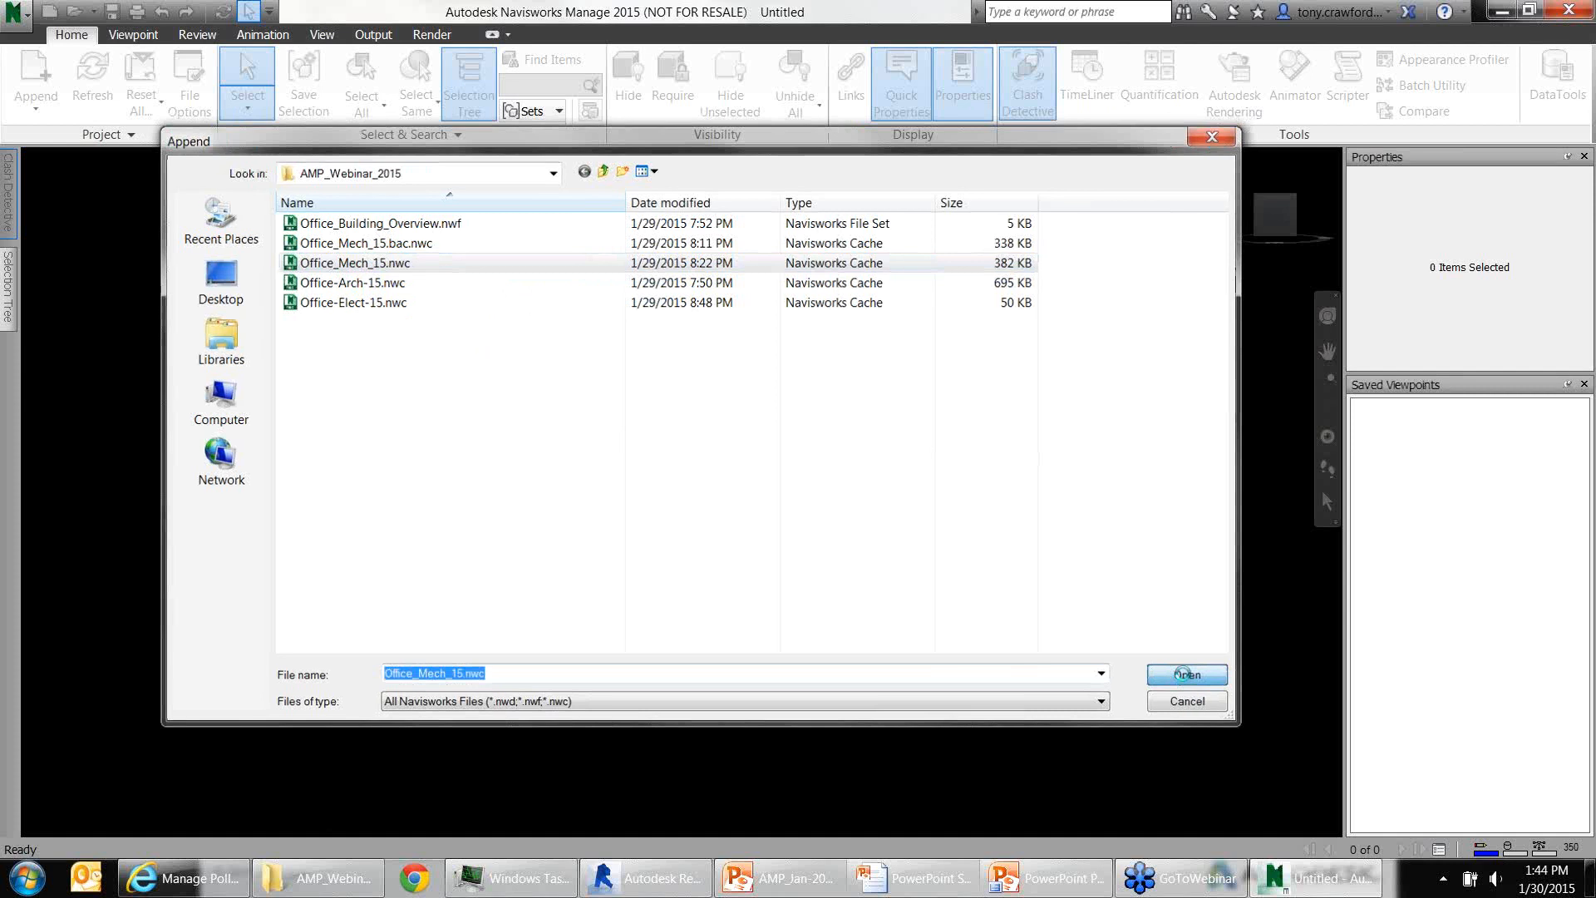
Append Office_Mech_15.nwc to the empty project and view the ductwork in 3D
left_click(1187, 678)
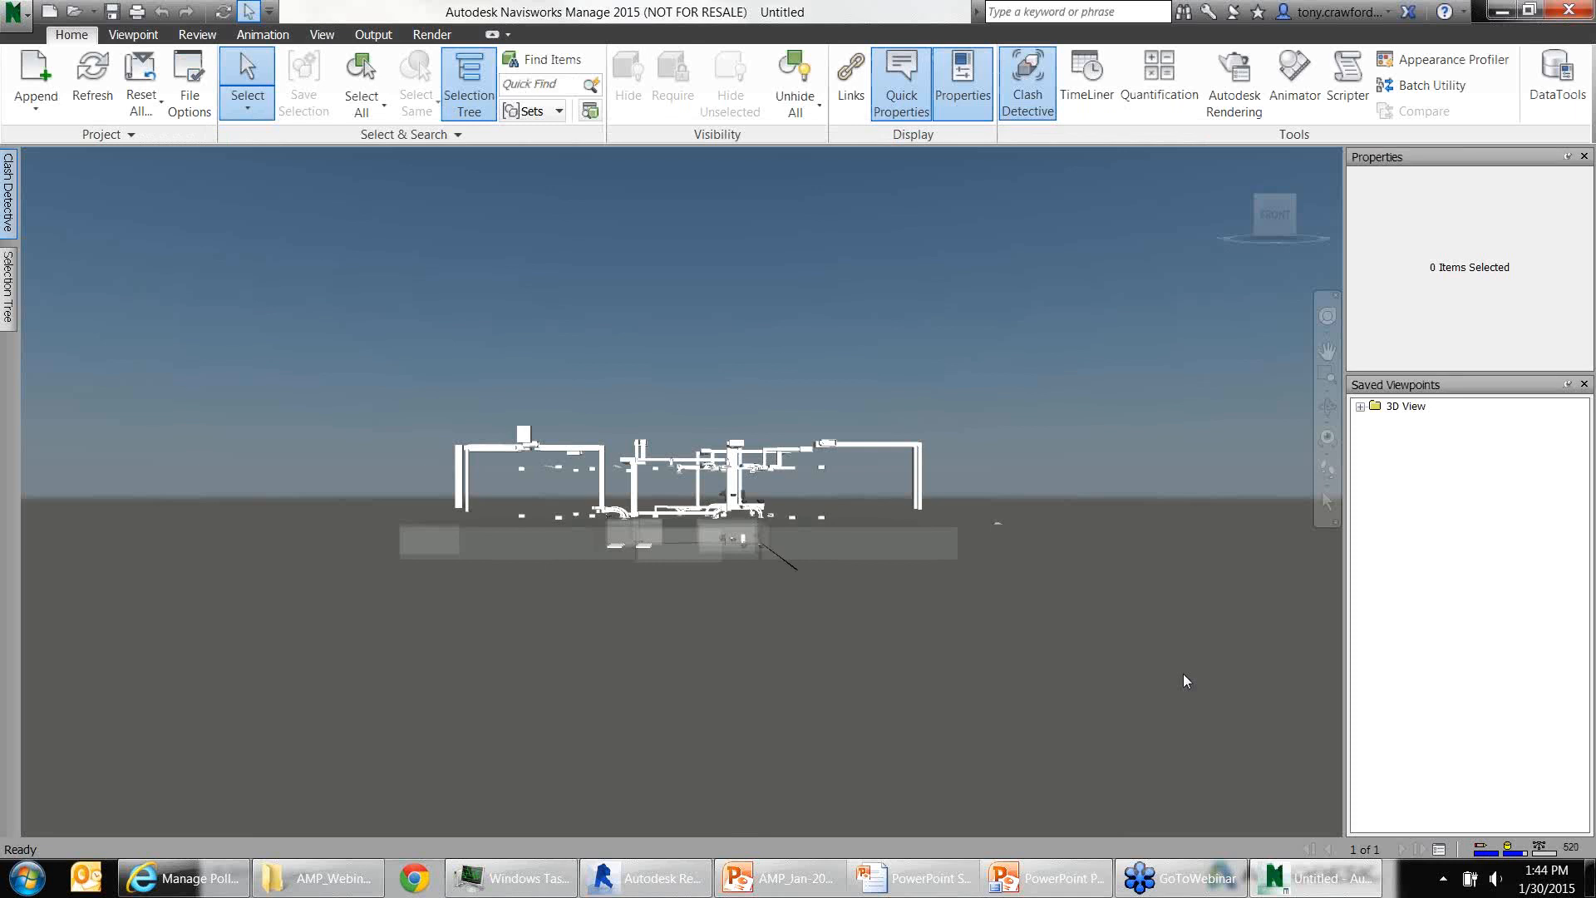
middle_click_drag(670, 499, 573, 504, "shift")
scroll(700, 536, "up", 3)
scroll(695, 549, "up", 5)
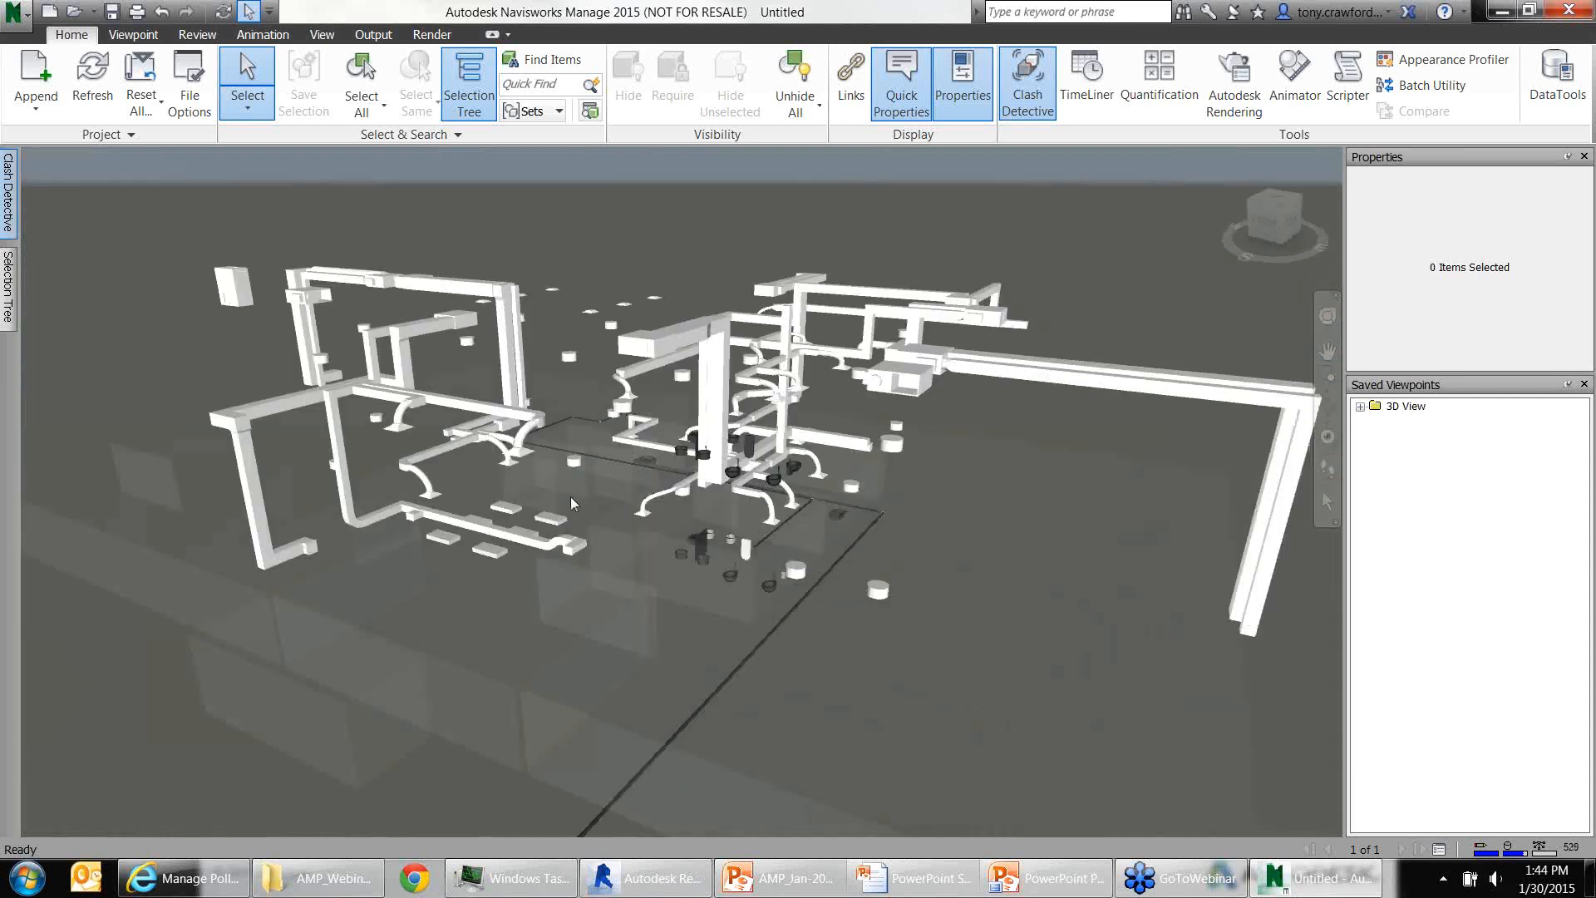
Append Office-Elect-15.nwc to the mechanical model
left_click(39, 74)
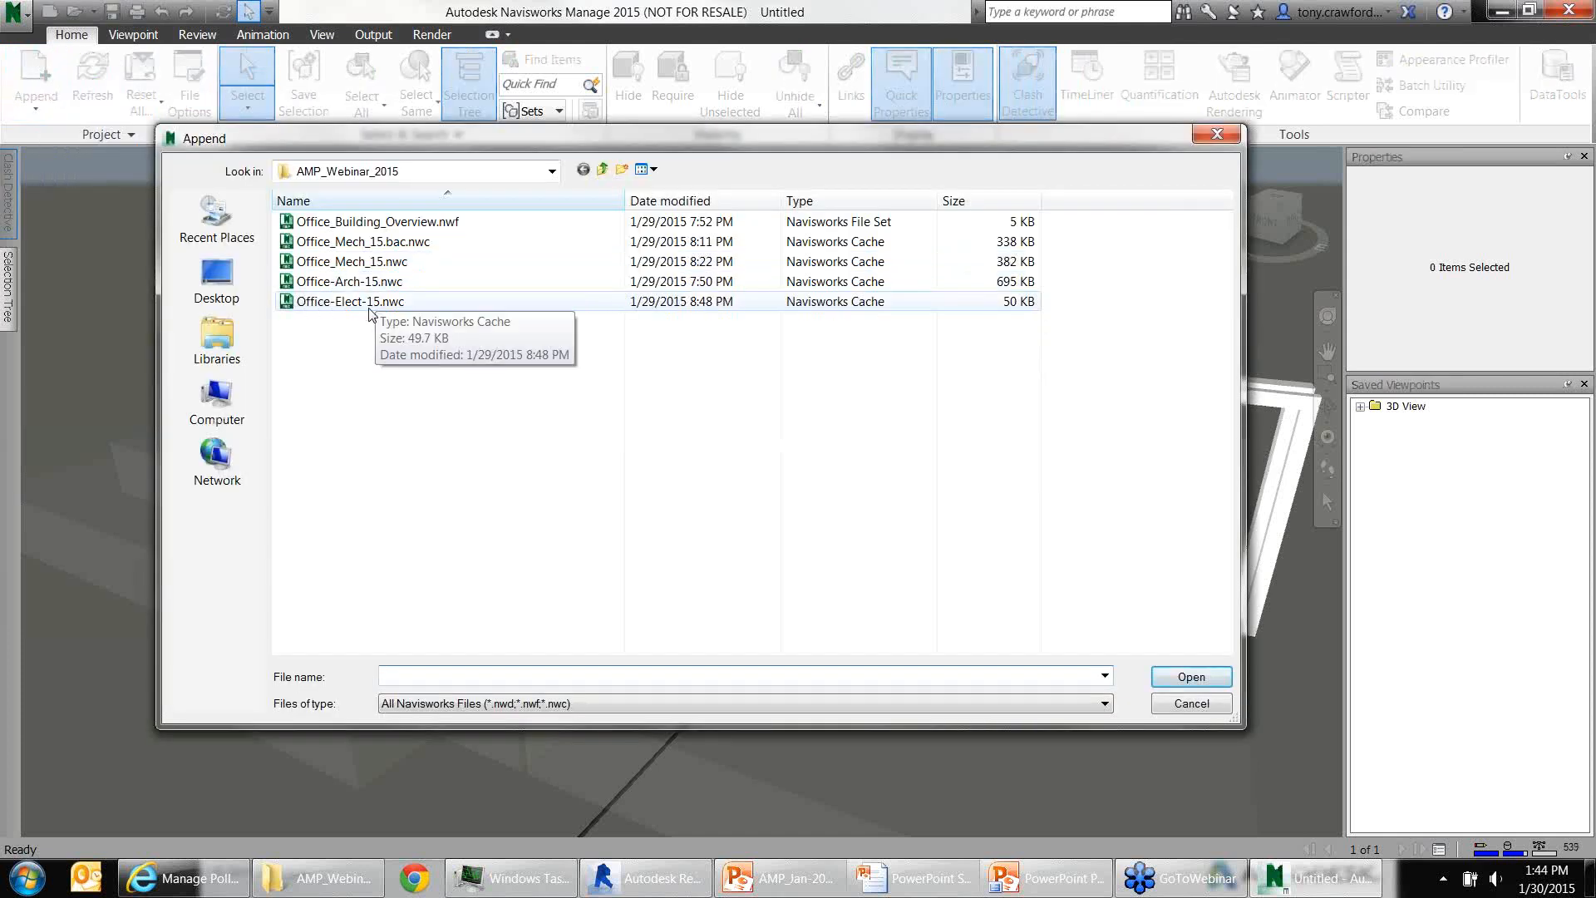
left_click(382, 301)
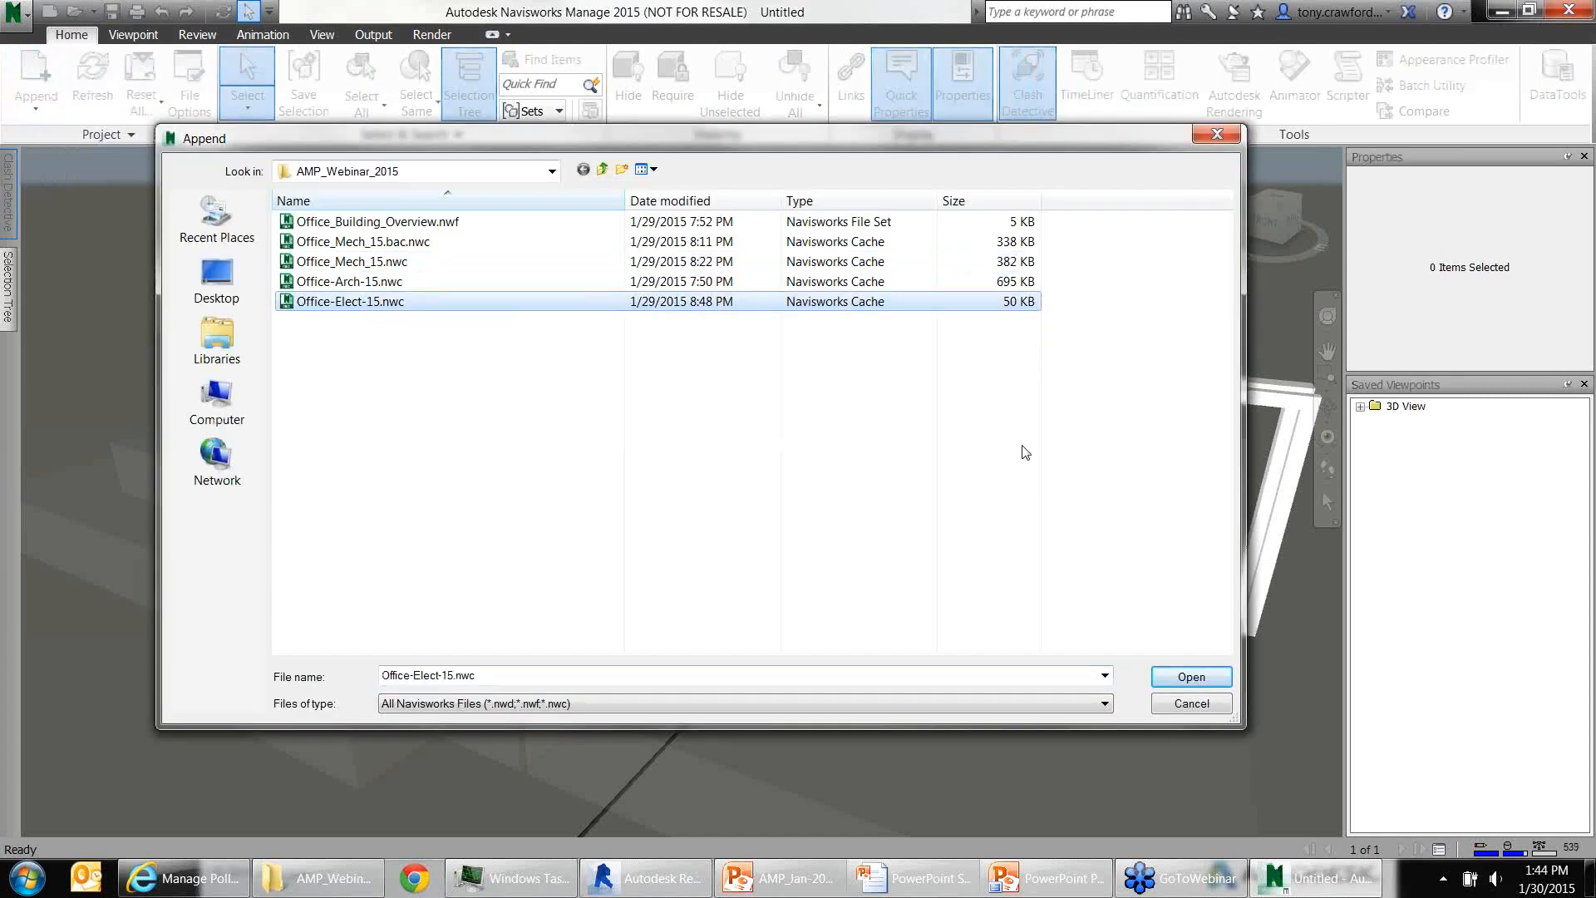
left_click(1197, 680)
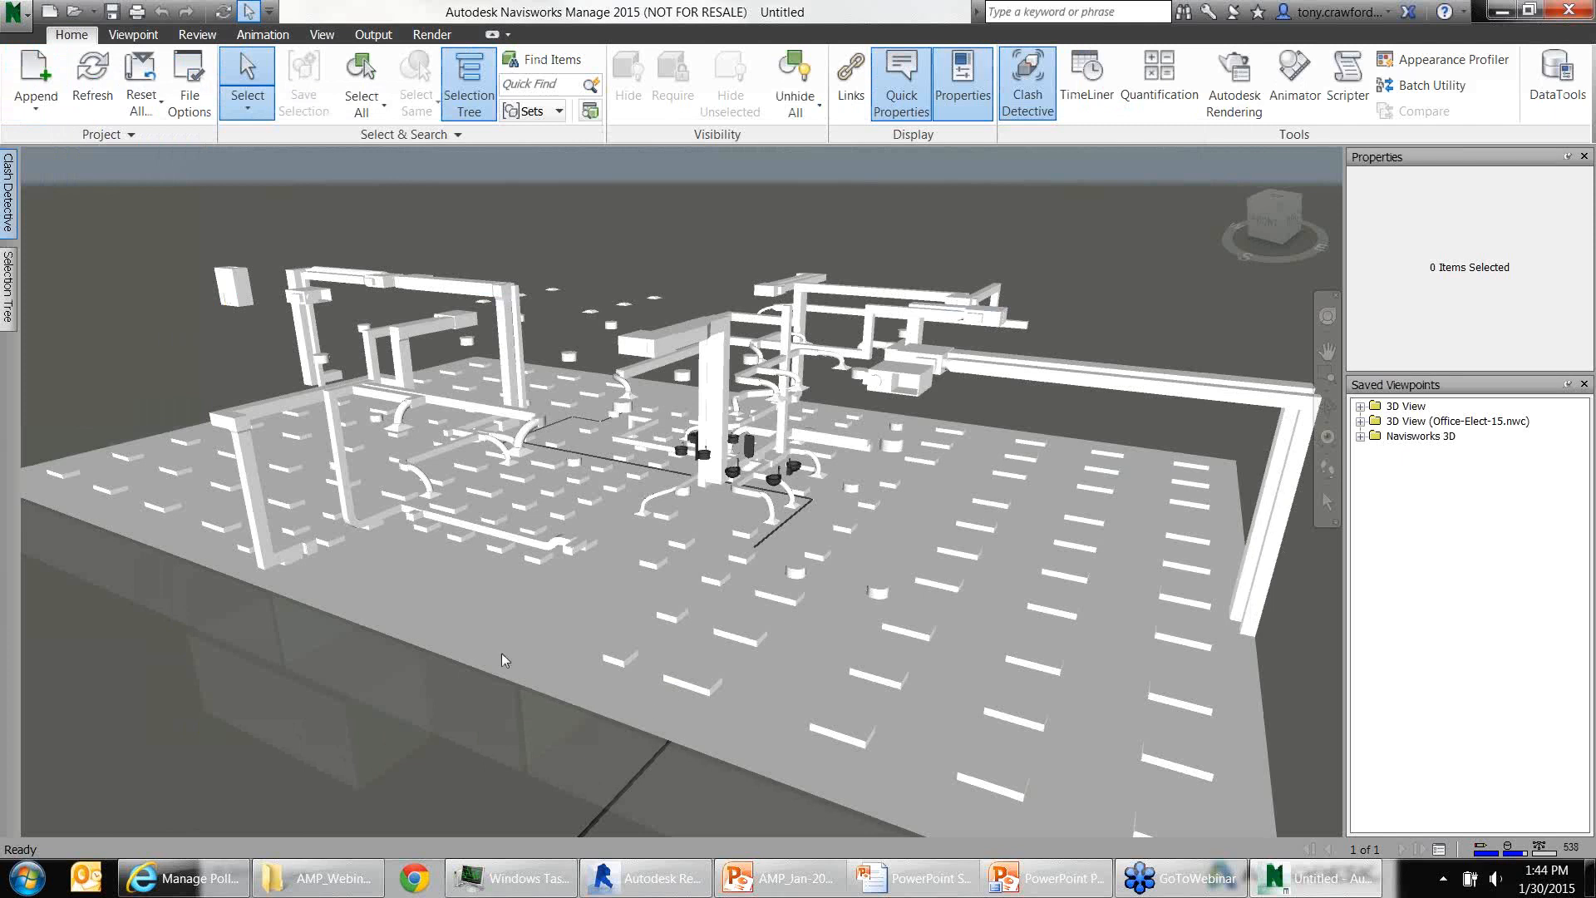
Hide the large flat Level 1 surface of the electrical model that surrounds the light fixtures
left_click(470, 653)
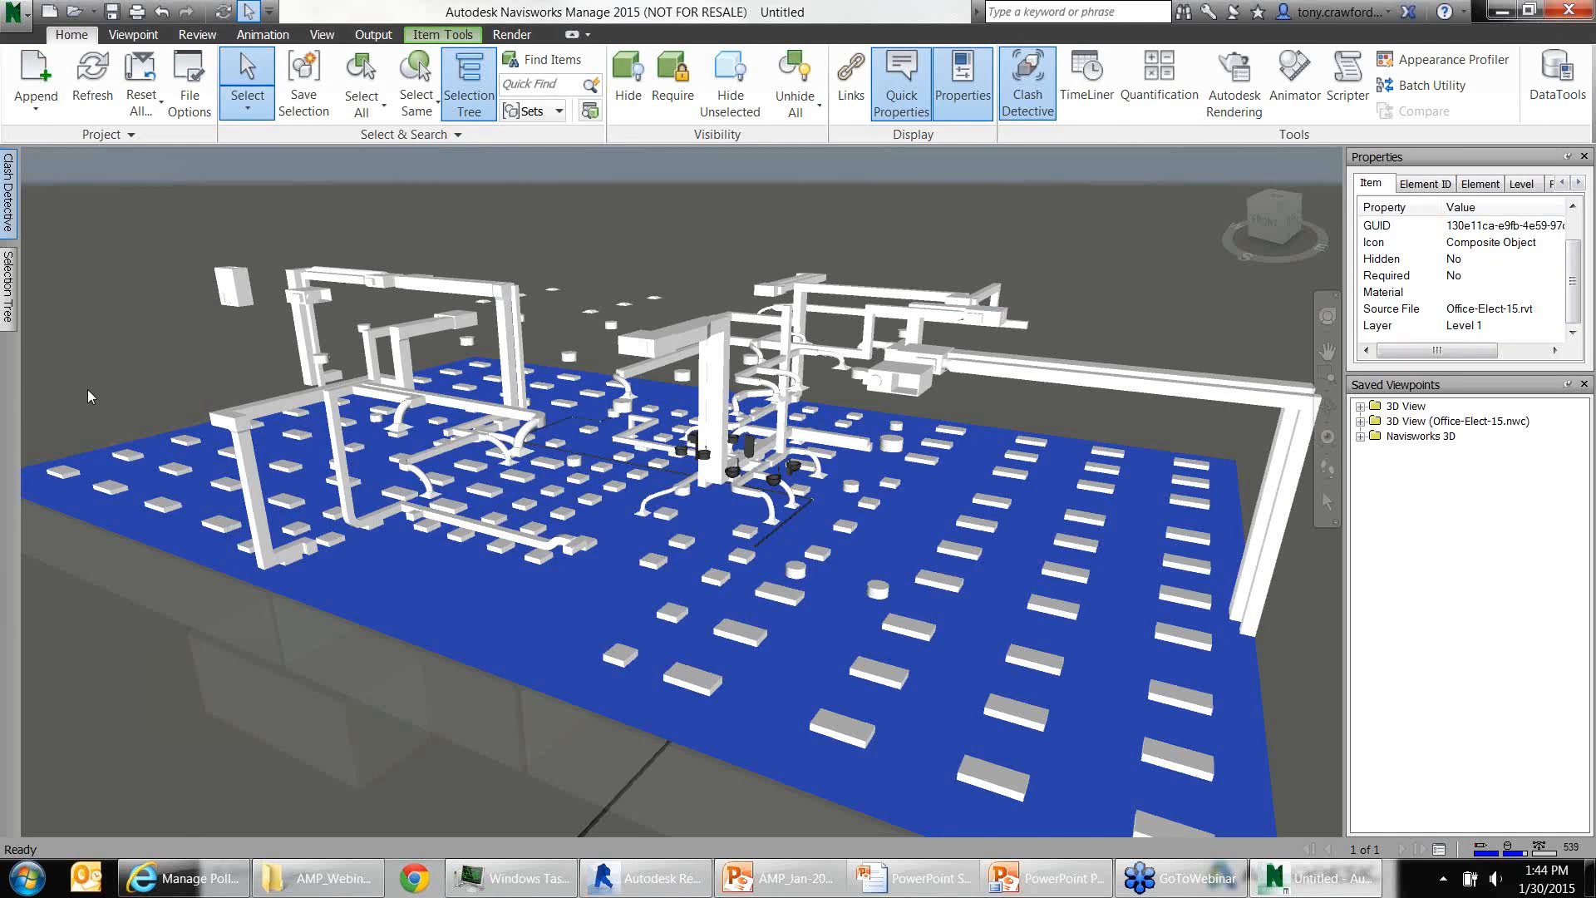
key("ctrl+h")
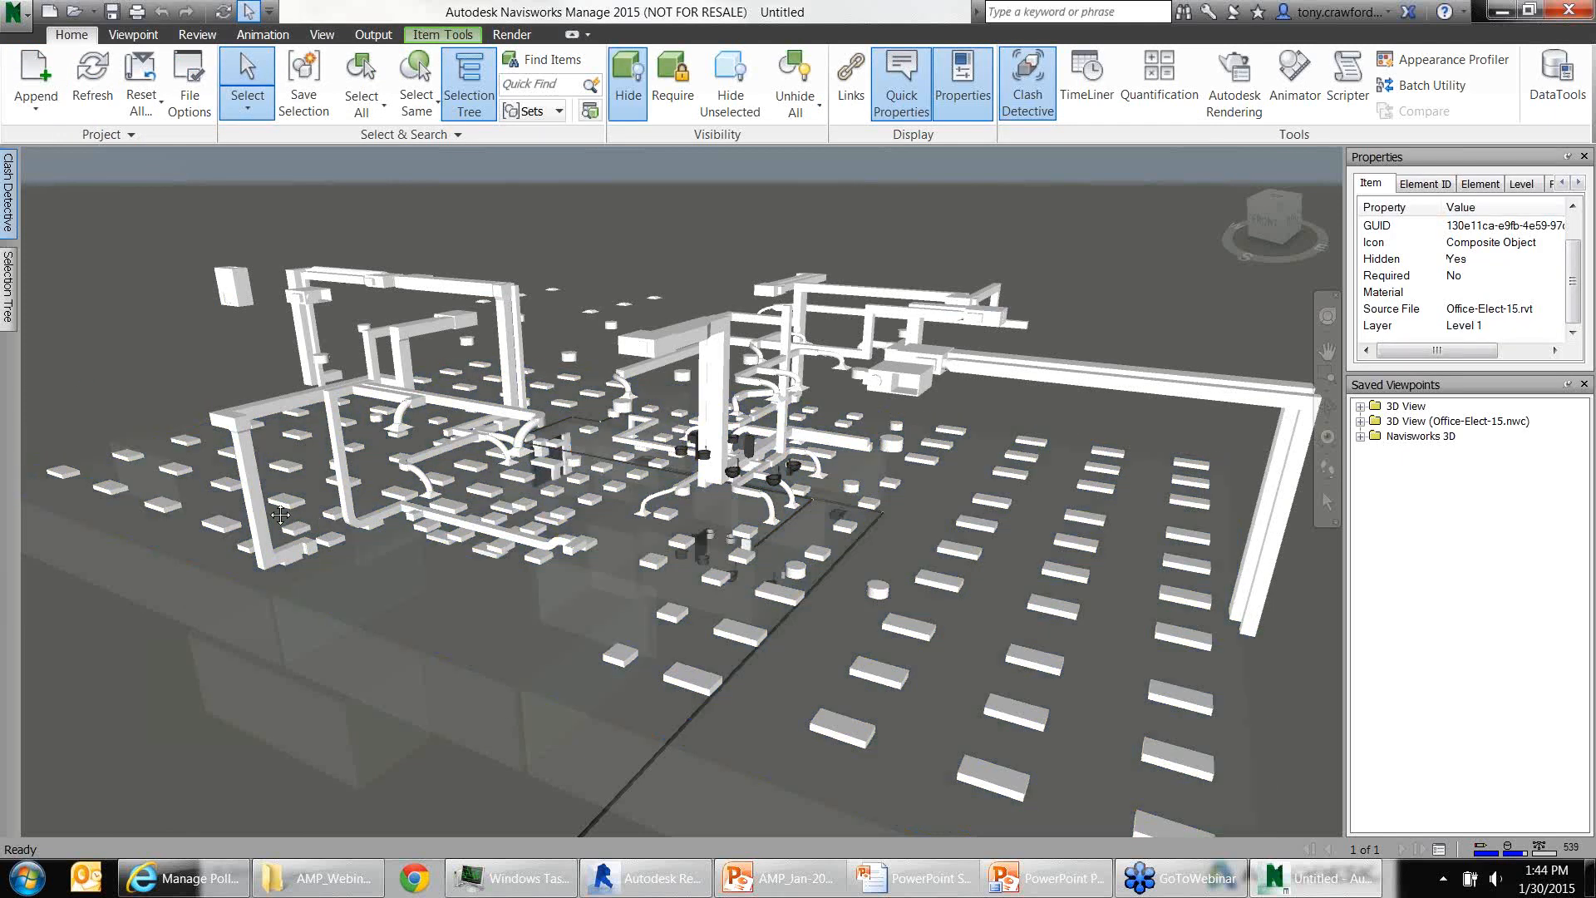
Examine the Level 1 area from several sides and select the wall behind the electrical panels
middle_click_drag(287, 509, 742, 598)
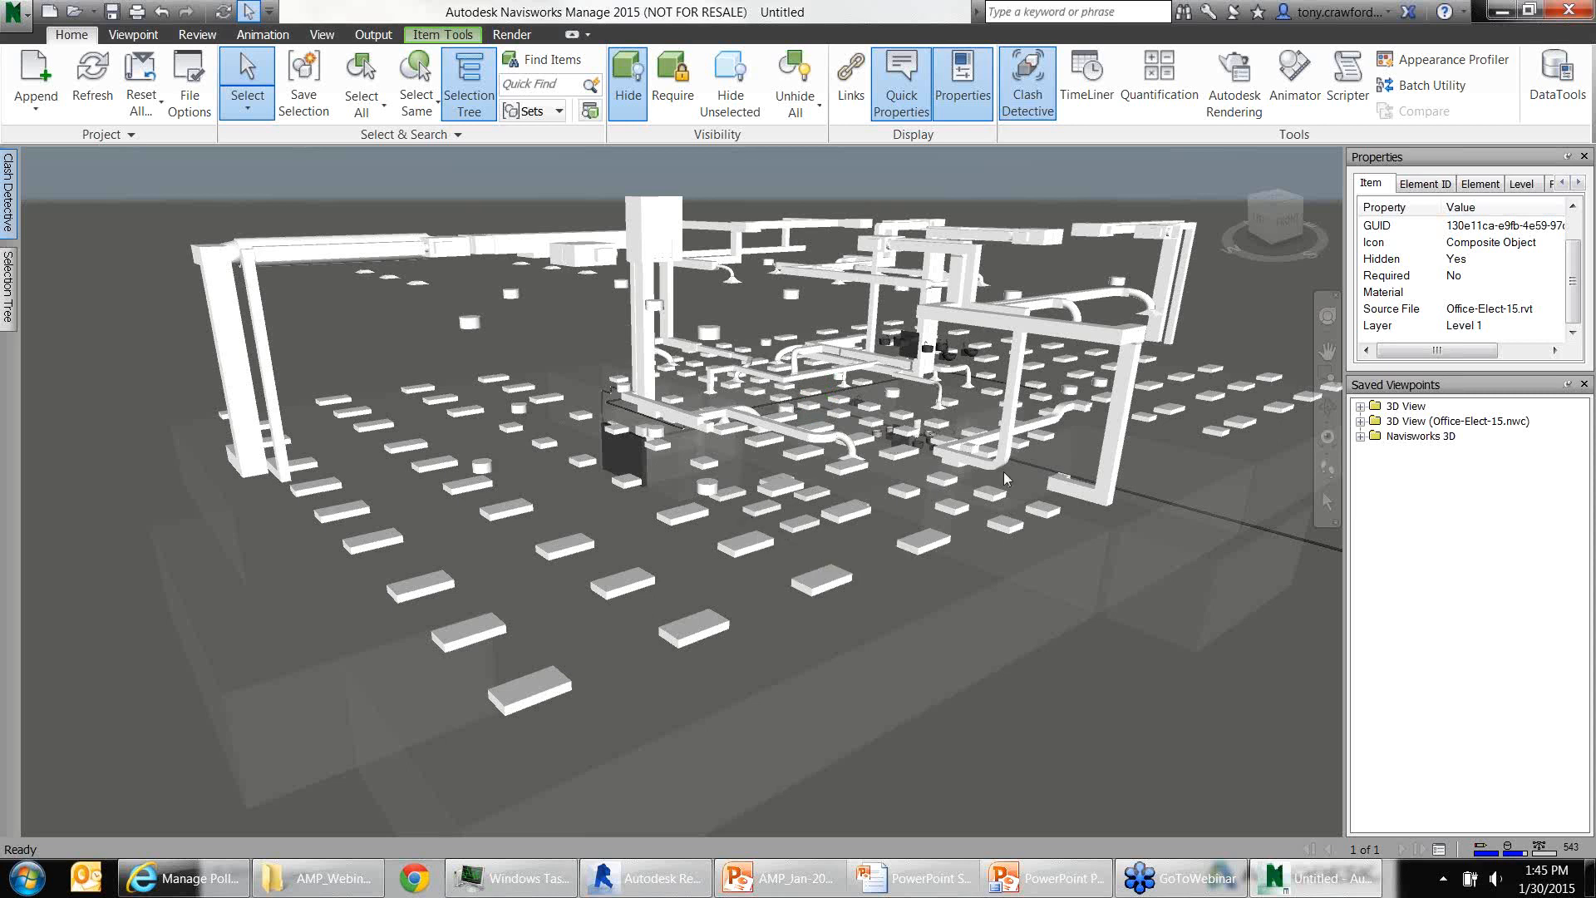
middle_click_drag(1007, 458, 155, 430, "shift")
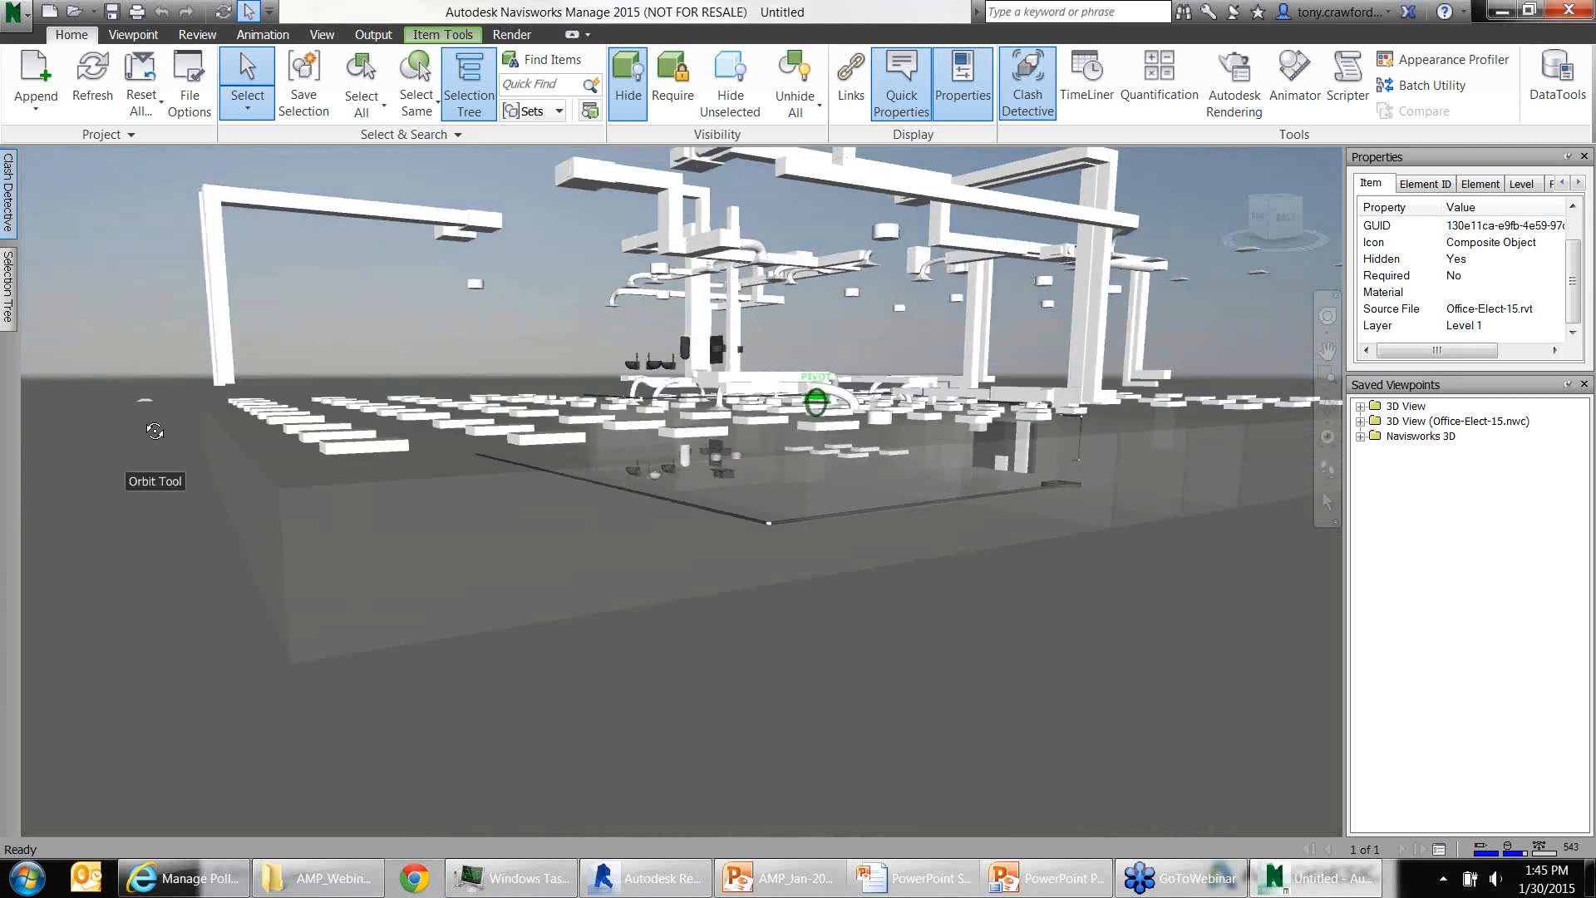
scroll(955, 475, "up", 6)
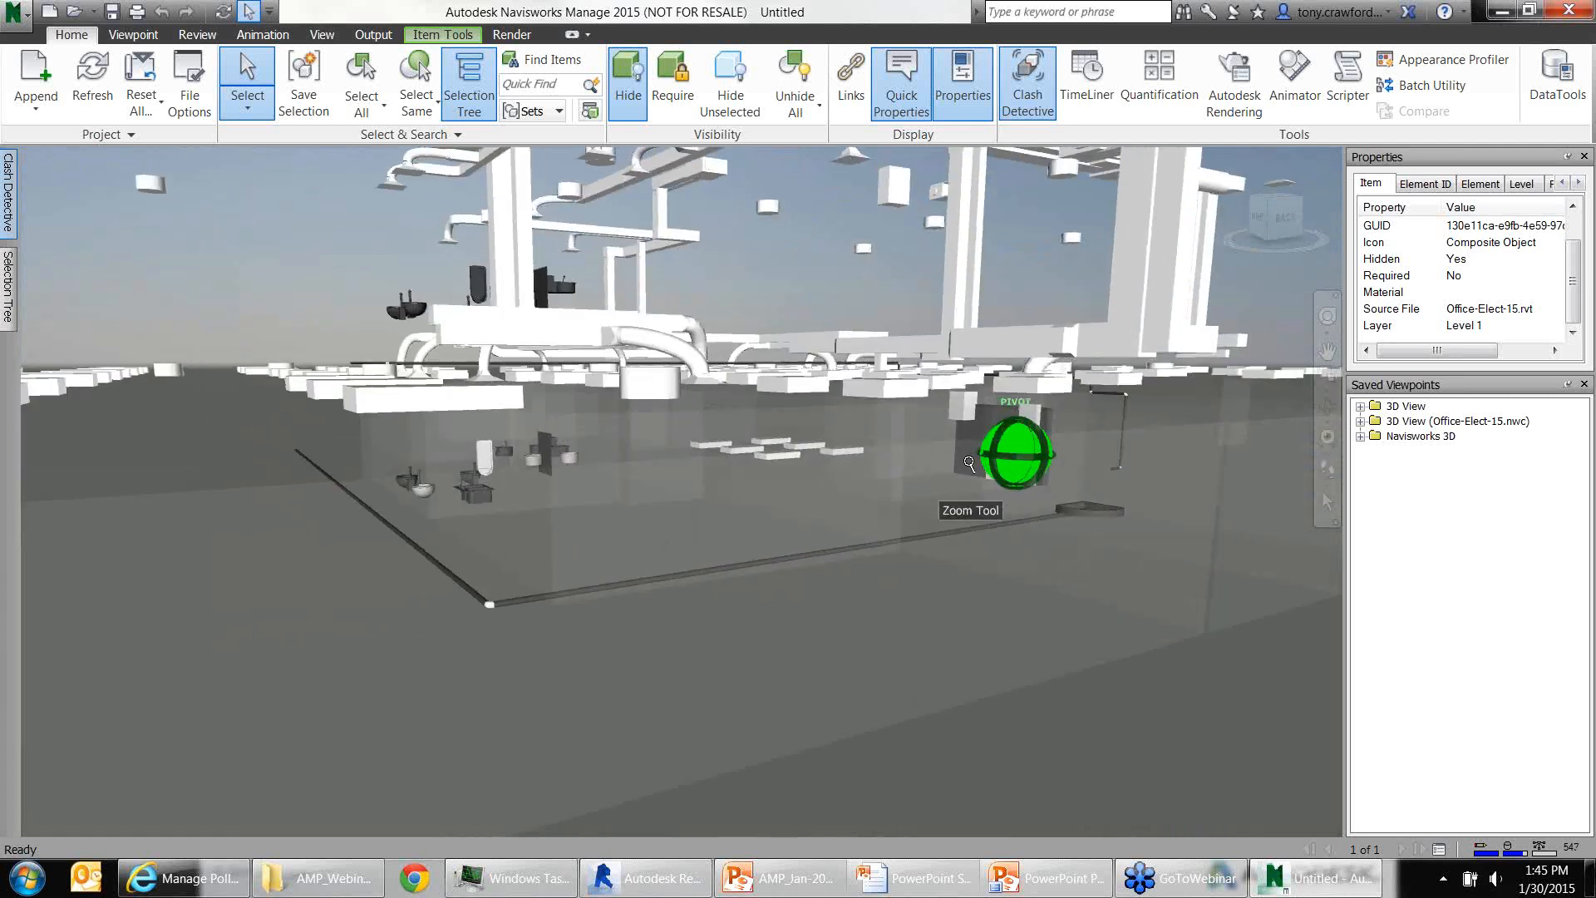
scroll(955, 475, "up", 1)
middle_click_drag(942, 483, 165, 490, "shift")
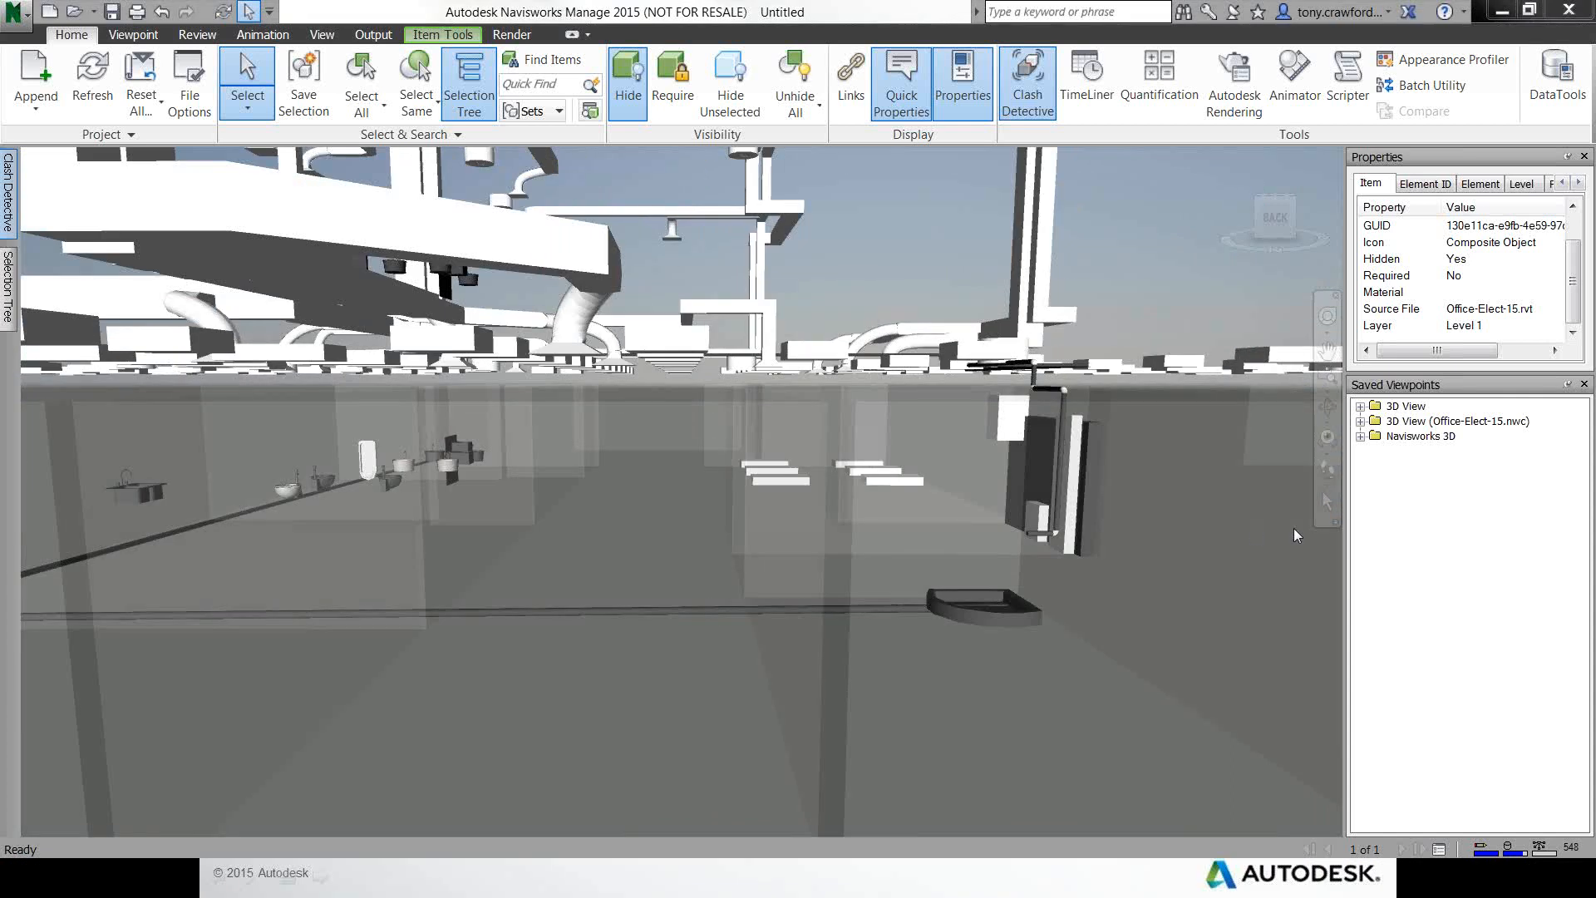
middle_click_drag(1114, 558, 705, 499, "shift")
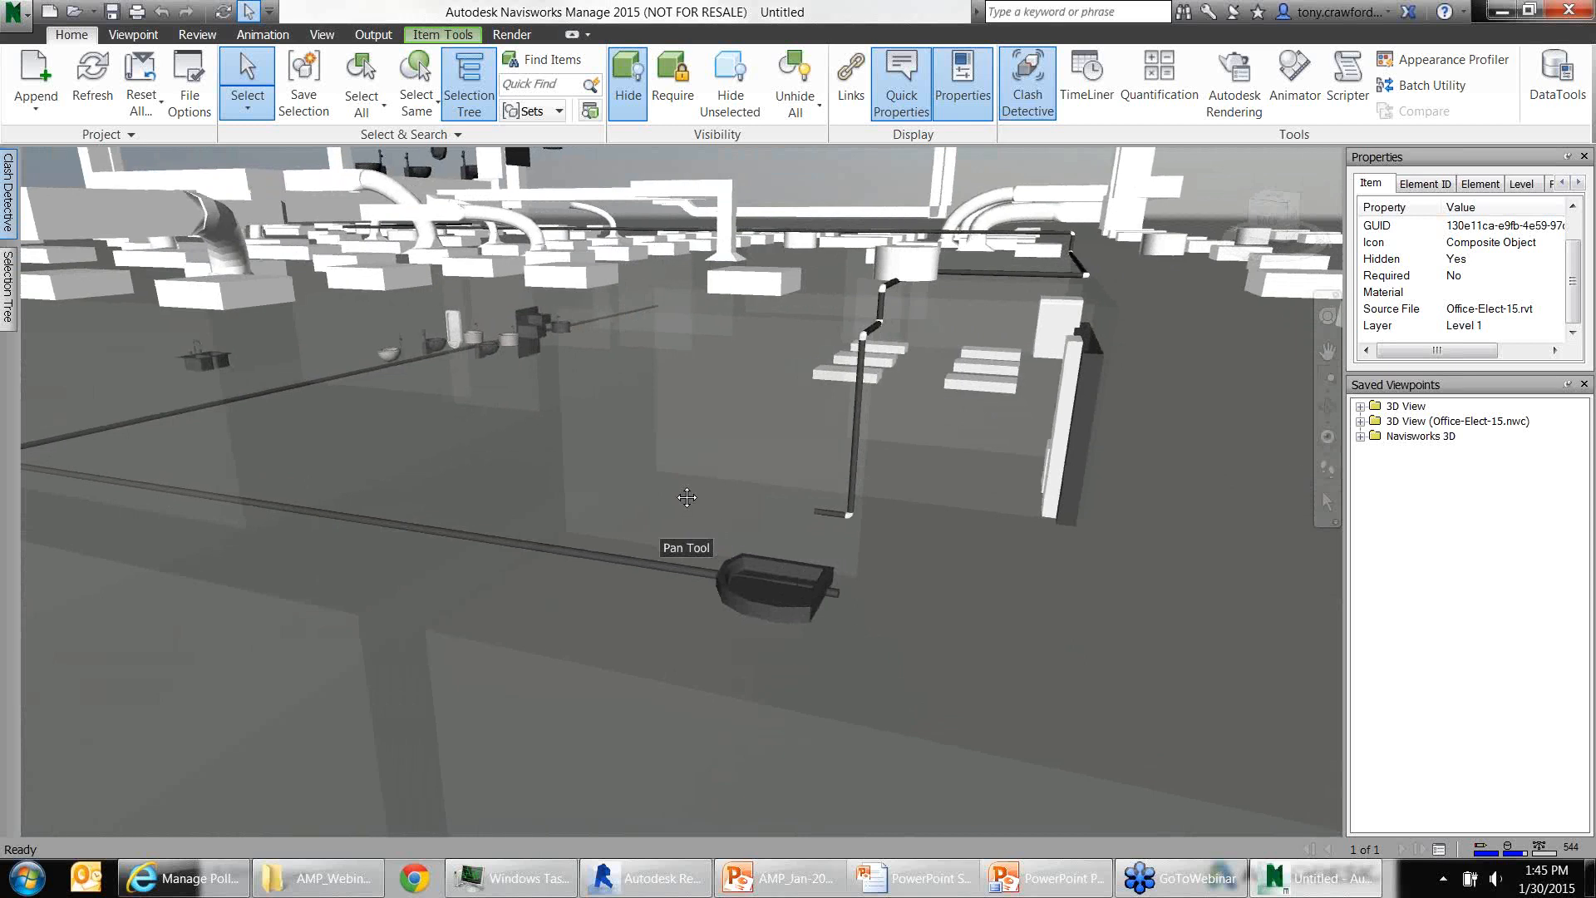
middle_click_drag(896, 516, 848, 507, "shift")
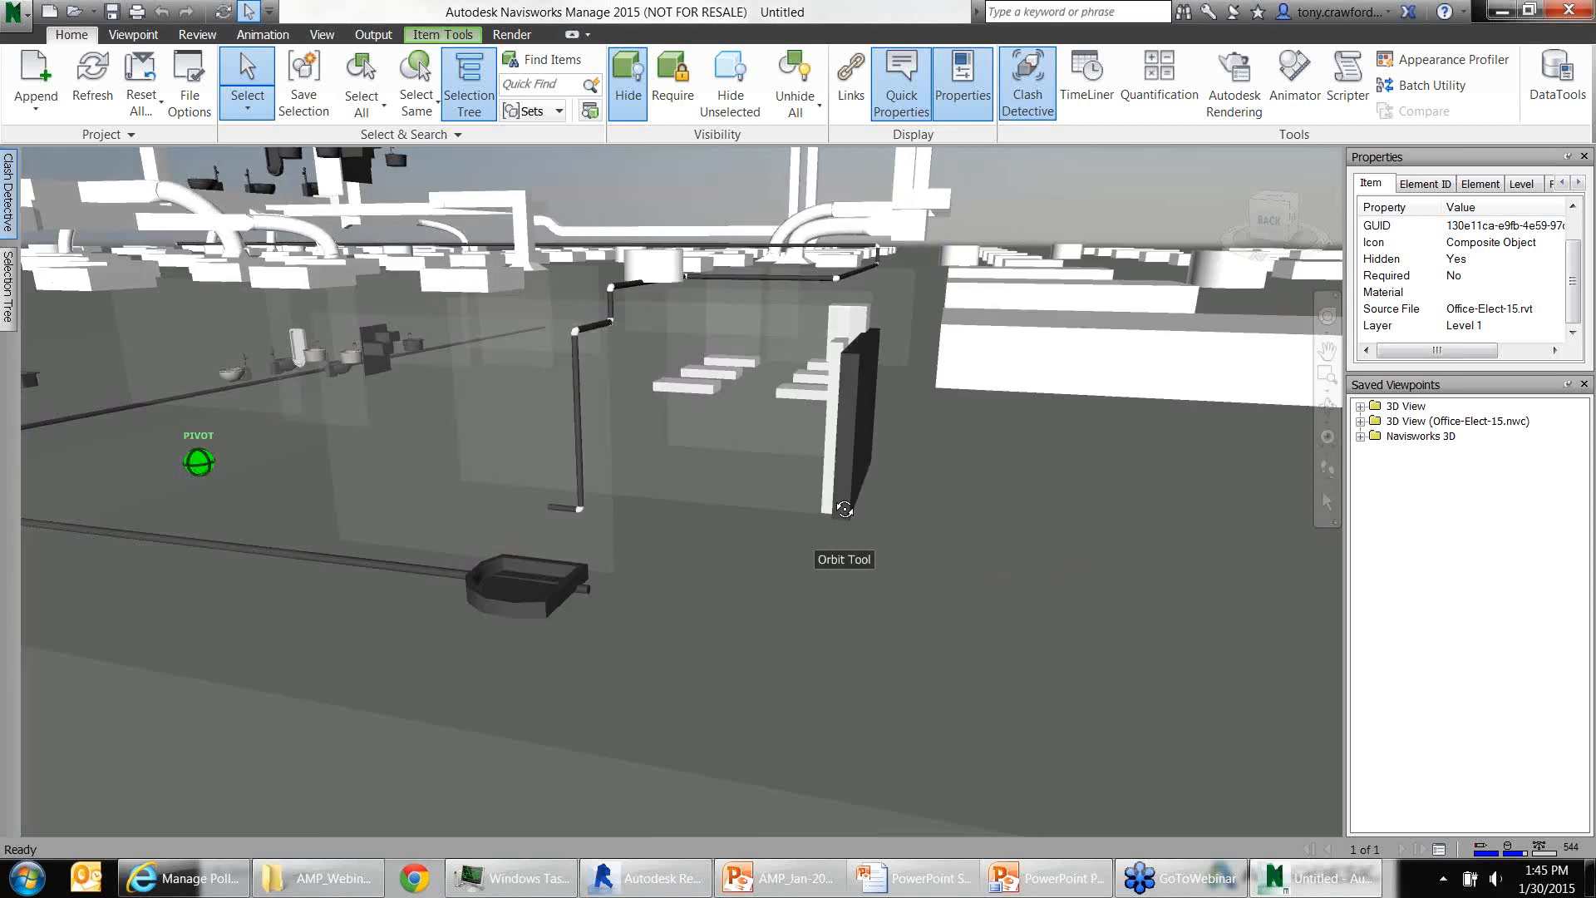
left_click(865, 431)
key("Escape")
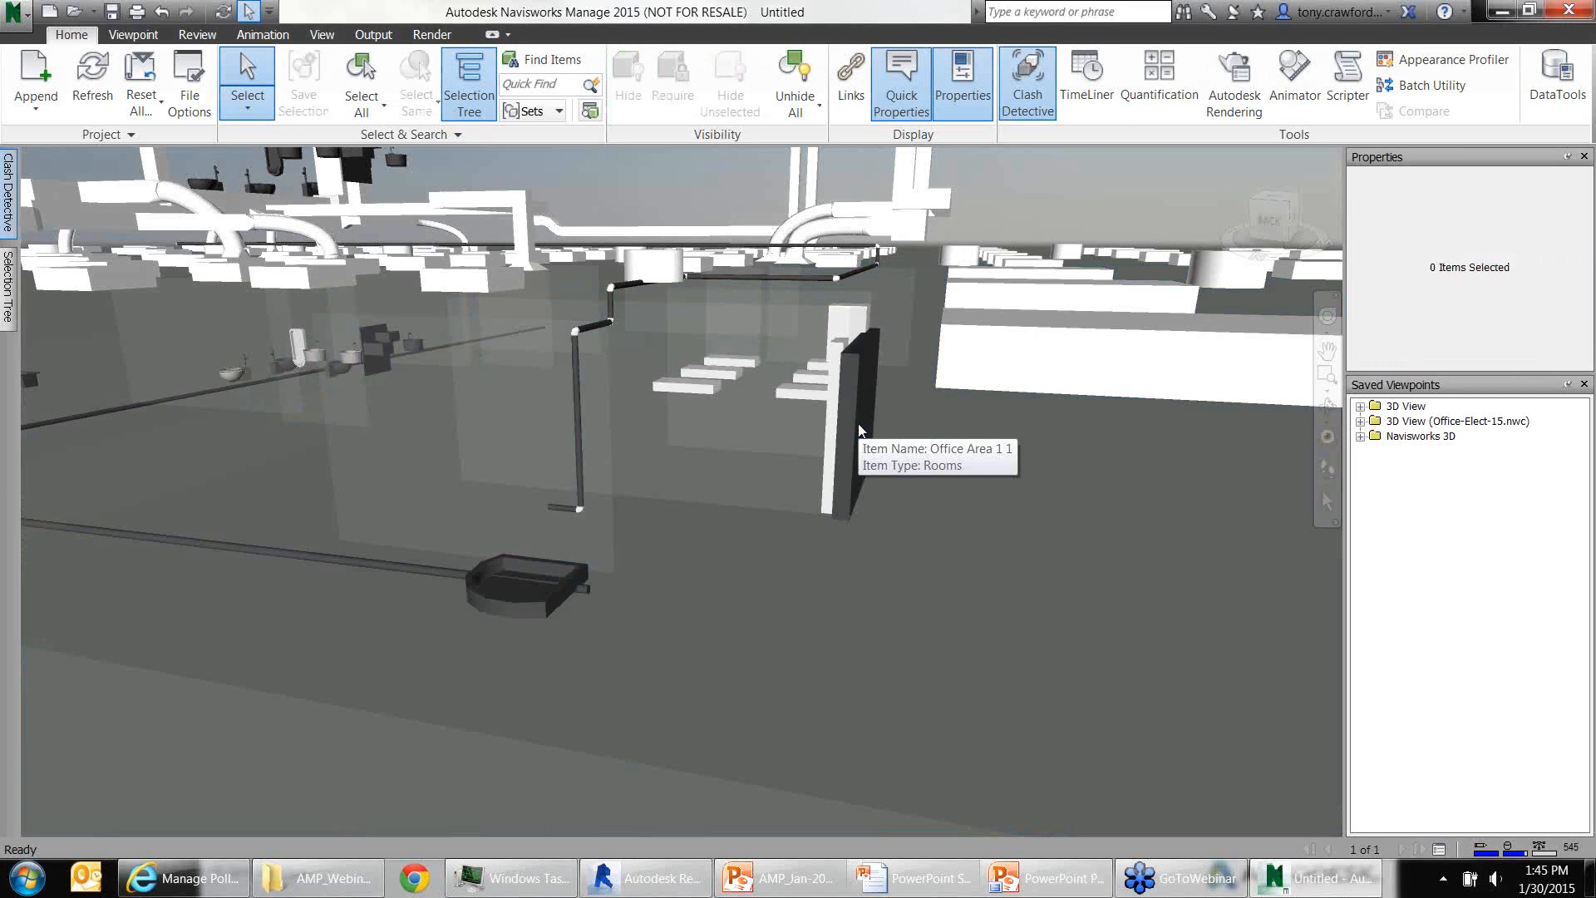
left_click(859, 424)
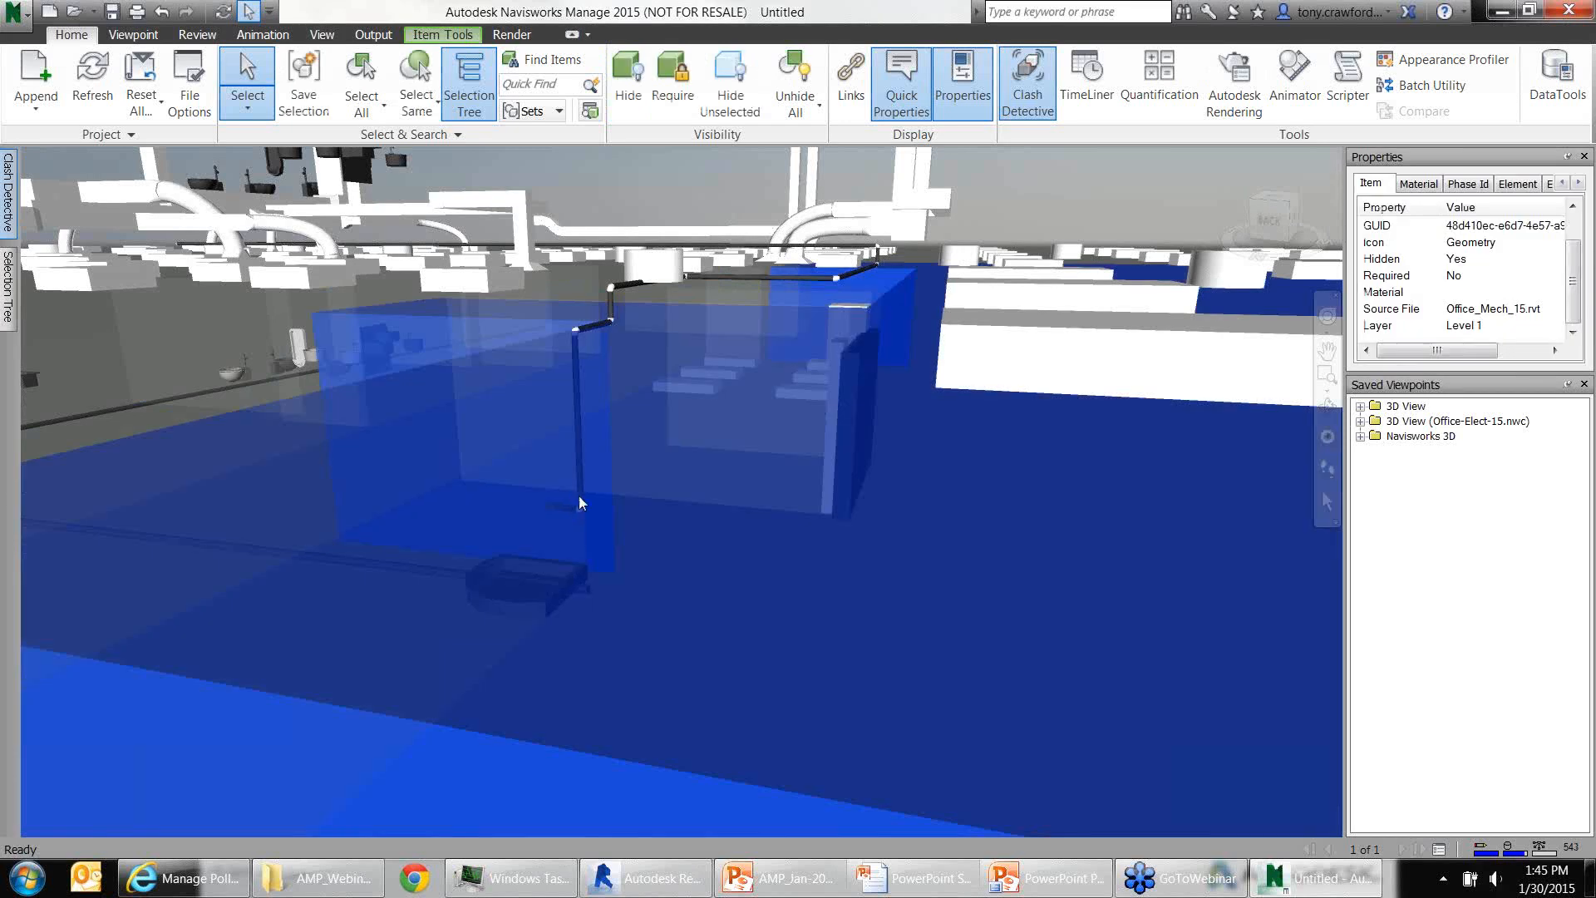
left_click(856, 380)
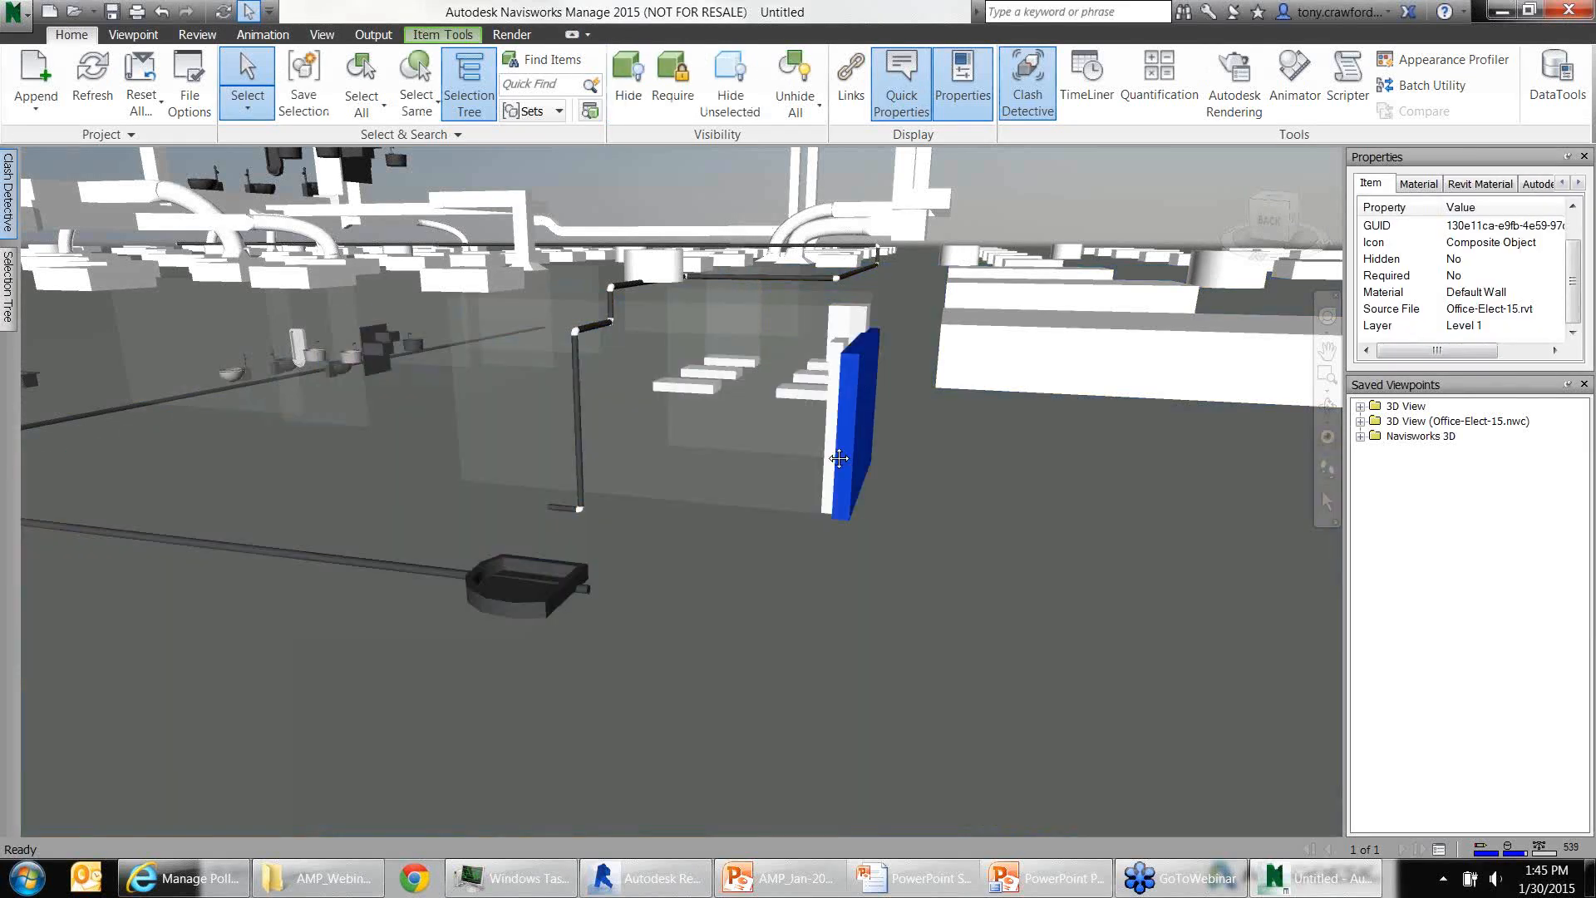
Select the small and the tall electrical equipment panels in front of the wall together
middle_click_drag(841, 457, 906, 478)
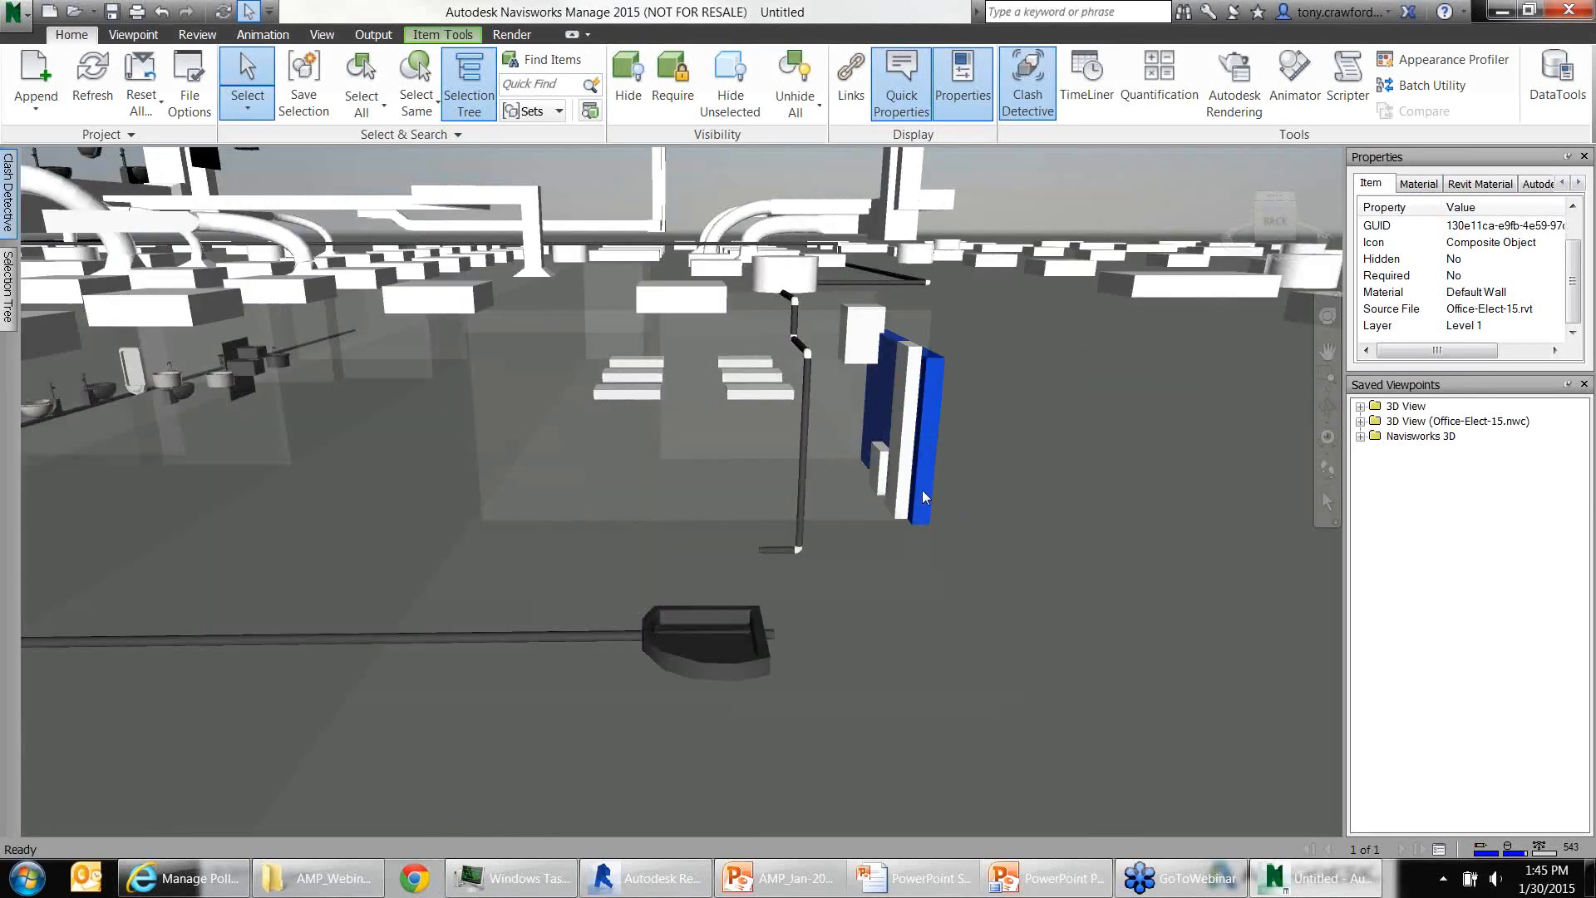
left_click(900, 485)
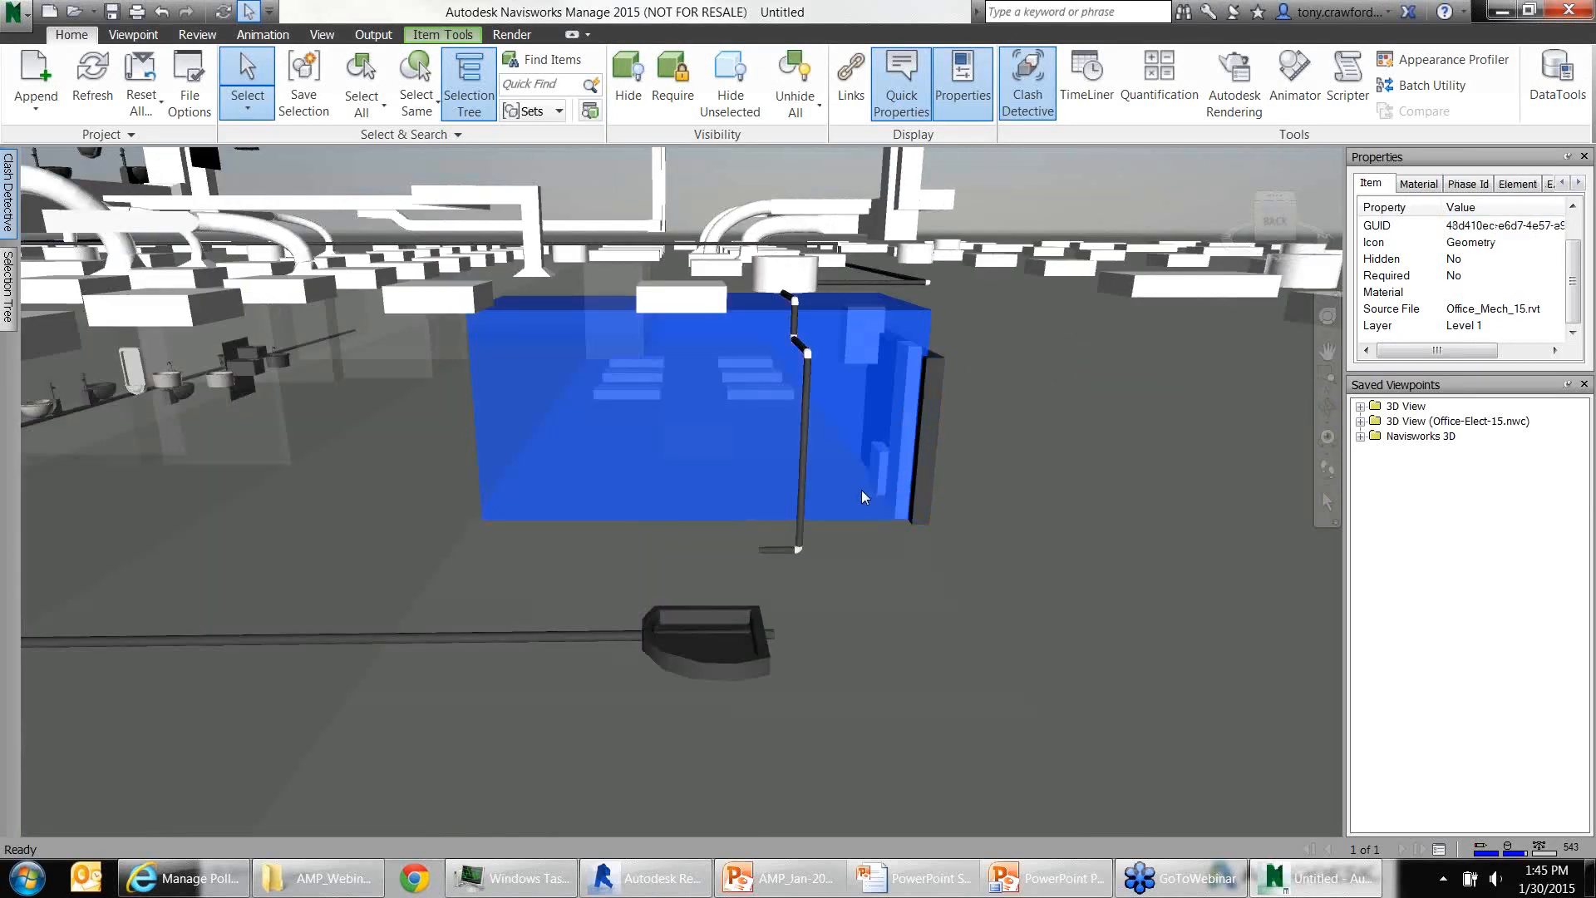
left_click(861, 492)
left_click(879, 471)
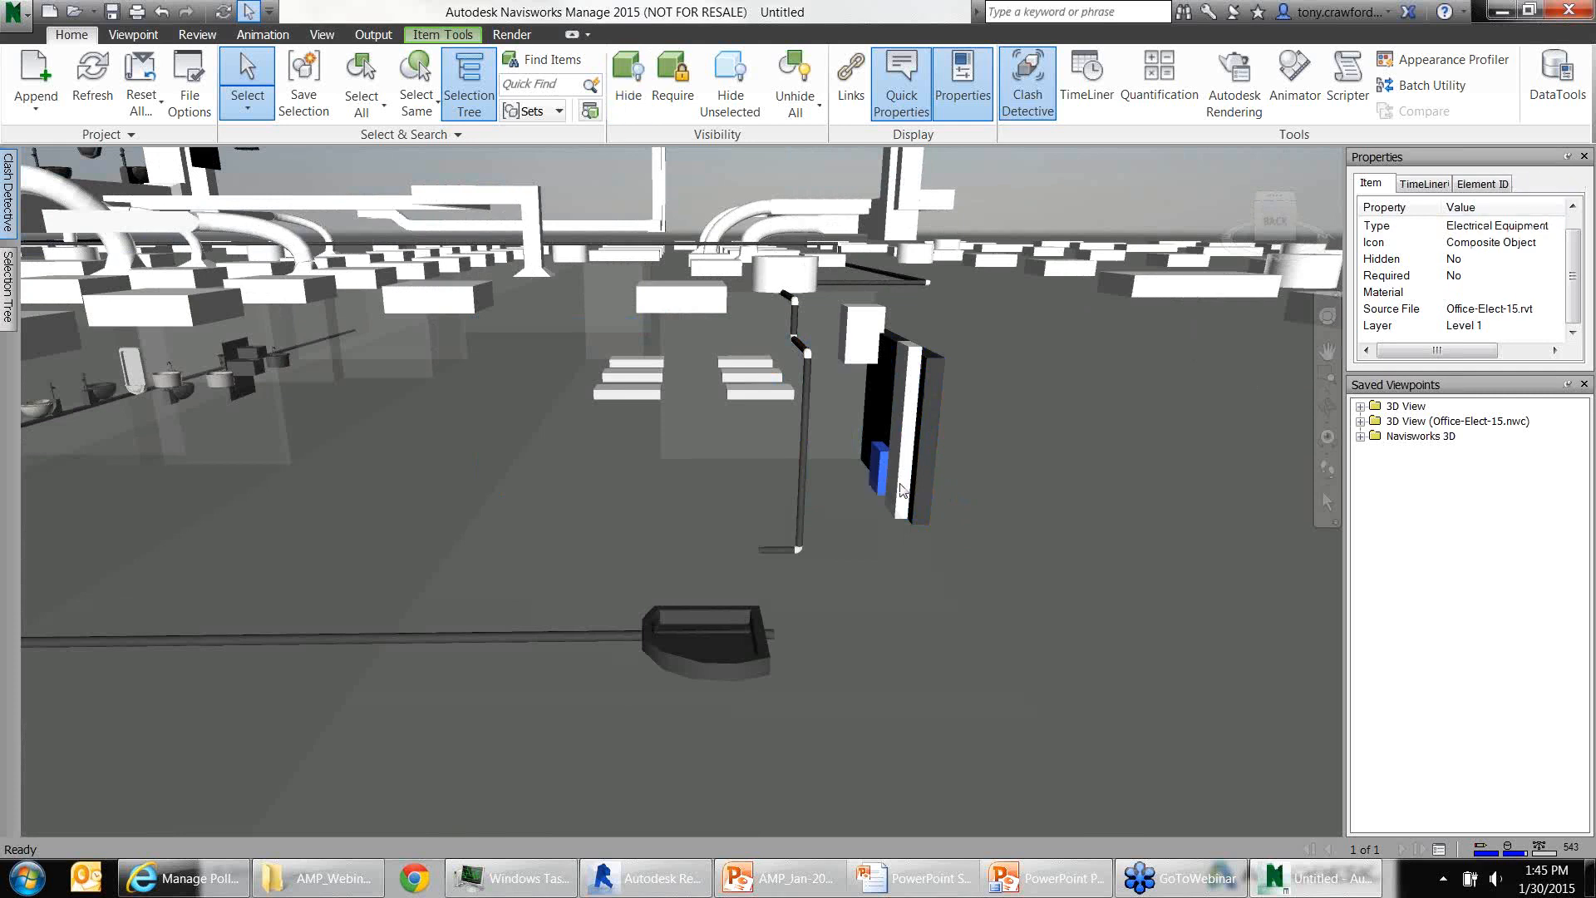
left_click(900, 485, "shift")
left_click(901, 484)
left_click(876, 477, "shift")
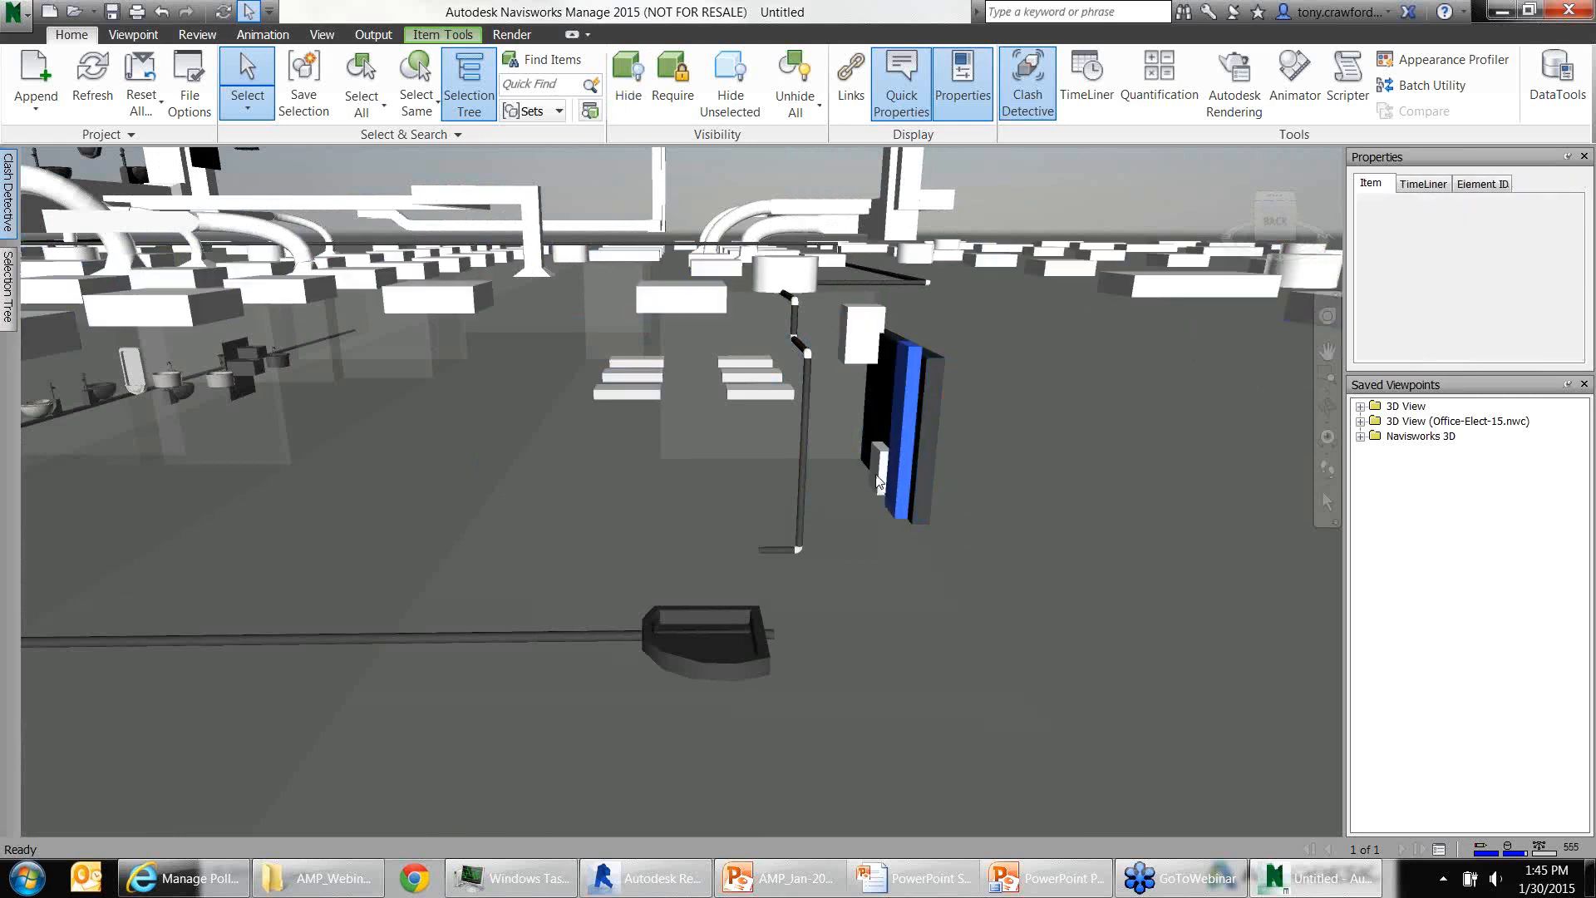
left_click(878, 480)
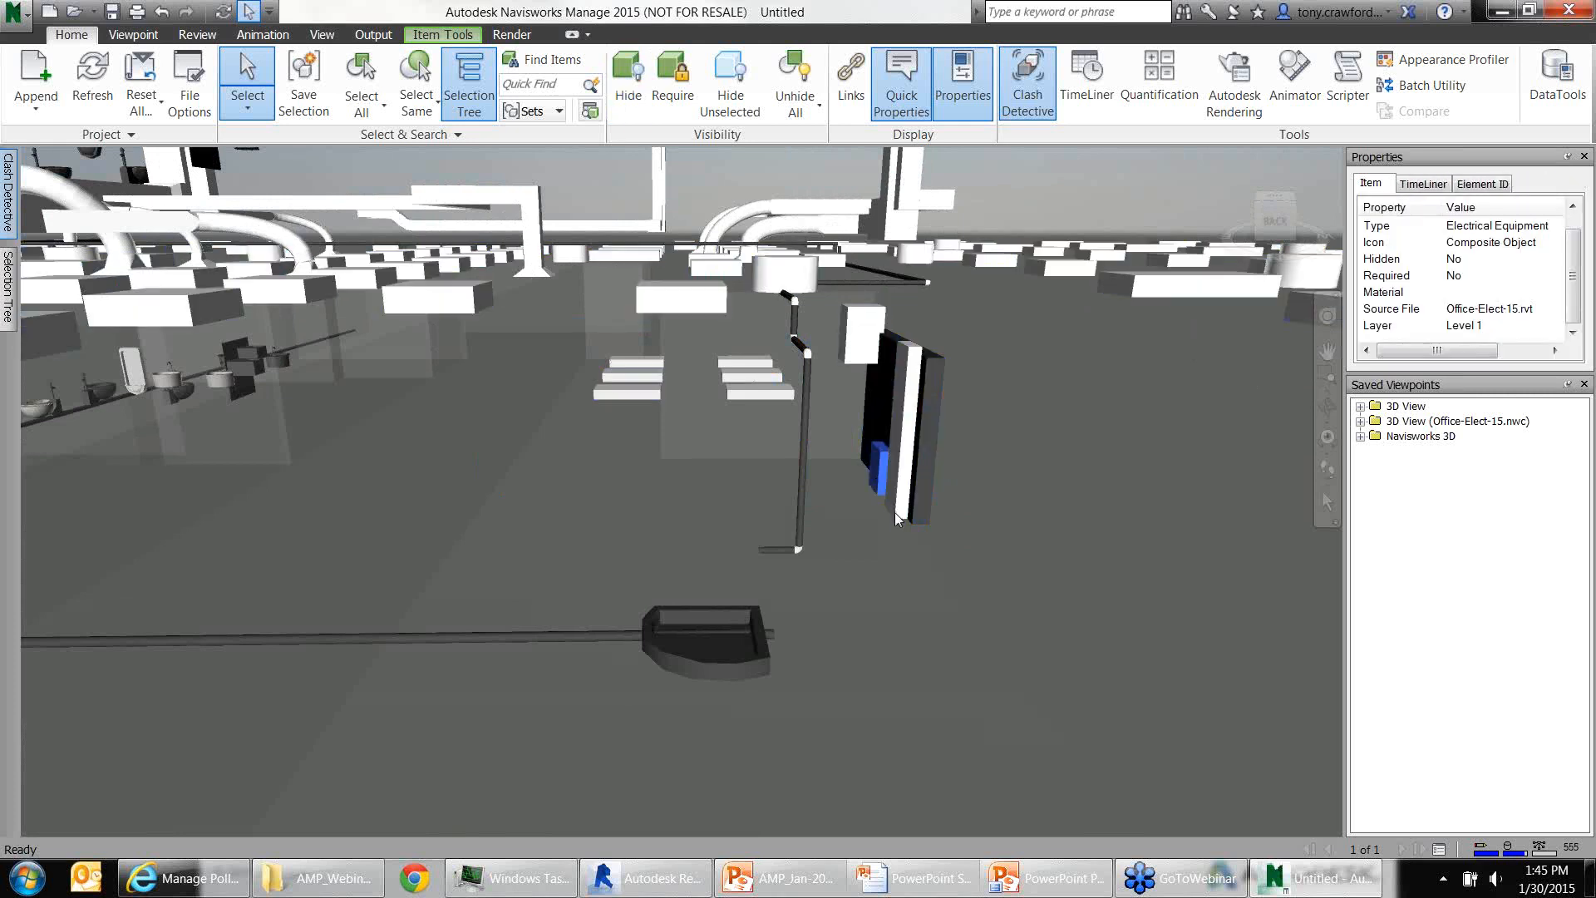
left_click(895, 512, "ctrl")
left_click(900, 507)
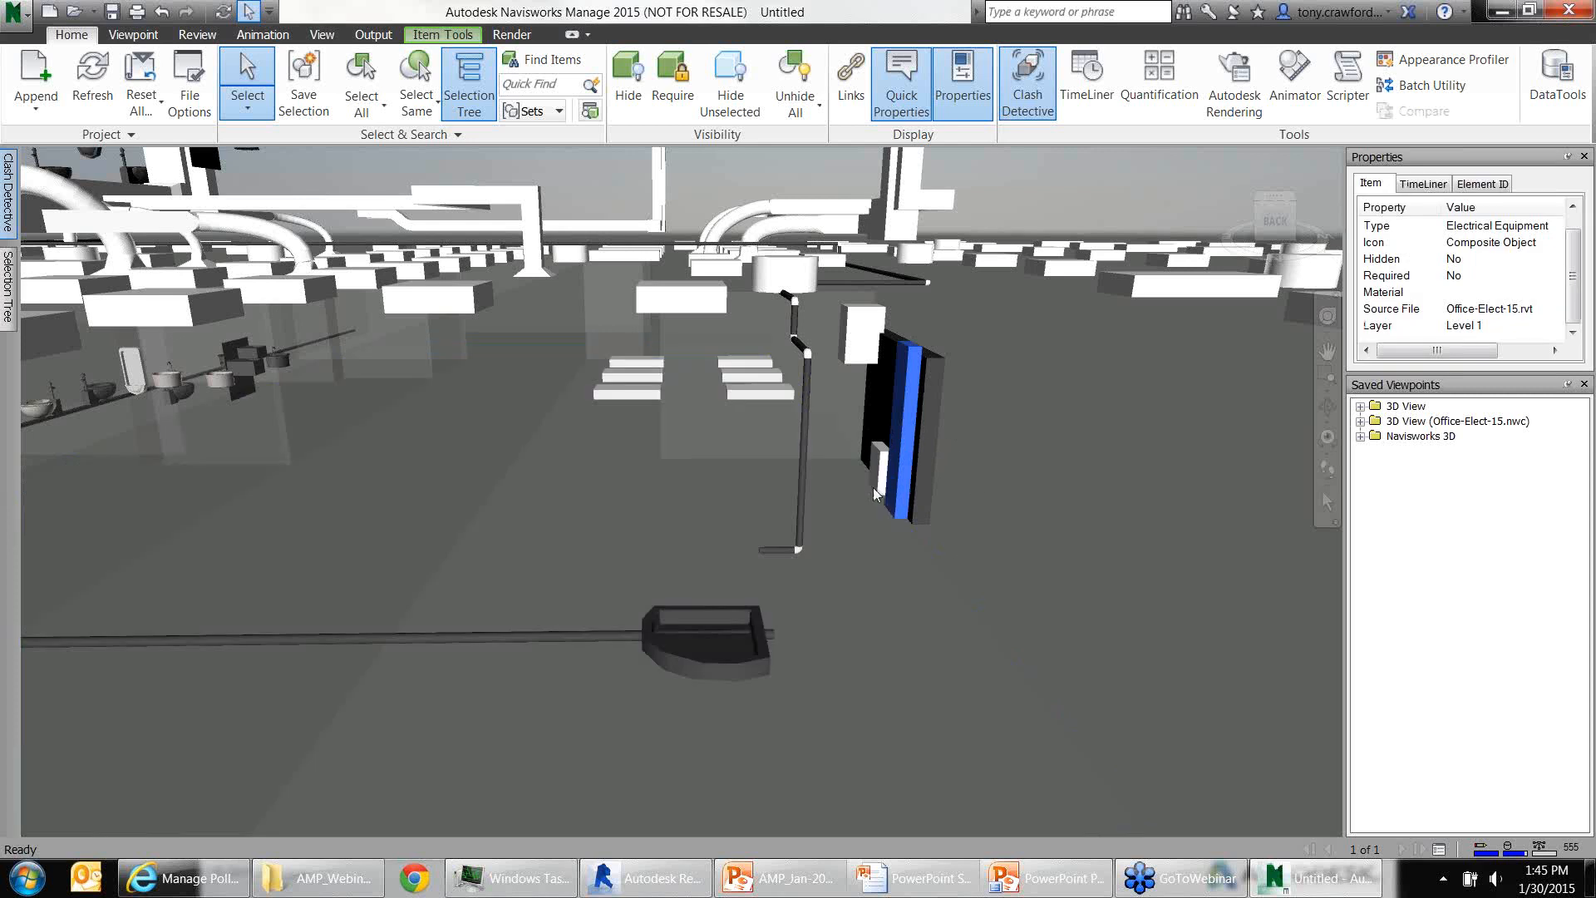
left_click(873, 487, "ctrl")
left_click(876, 480)
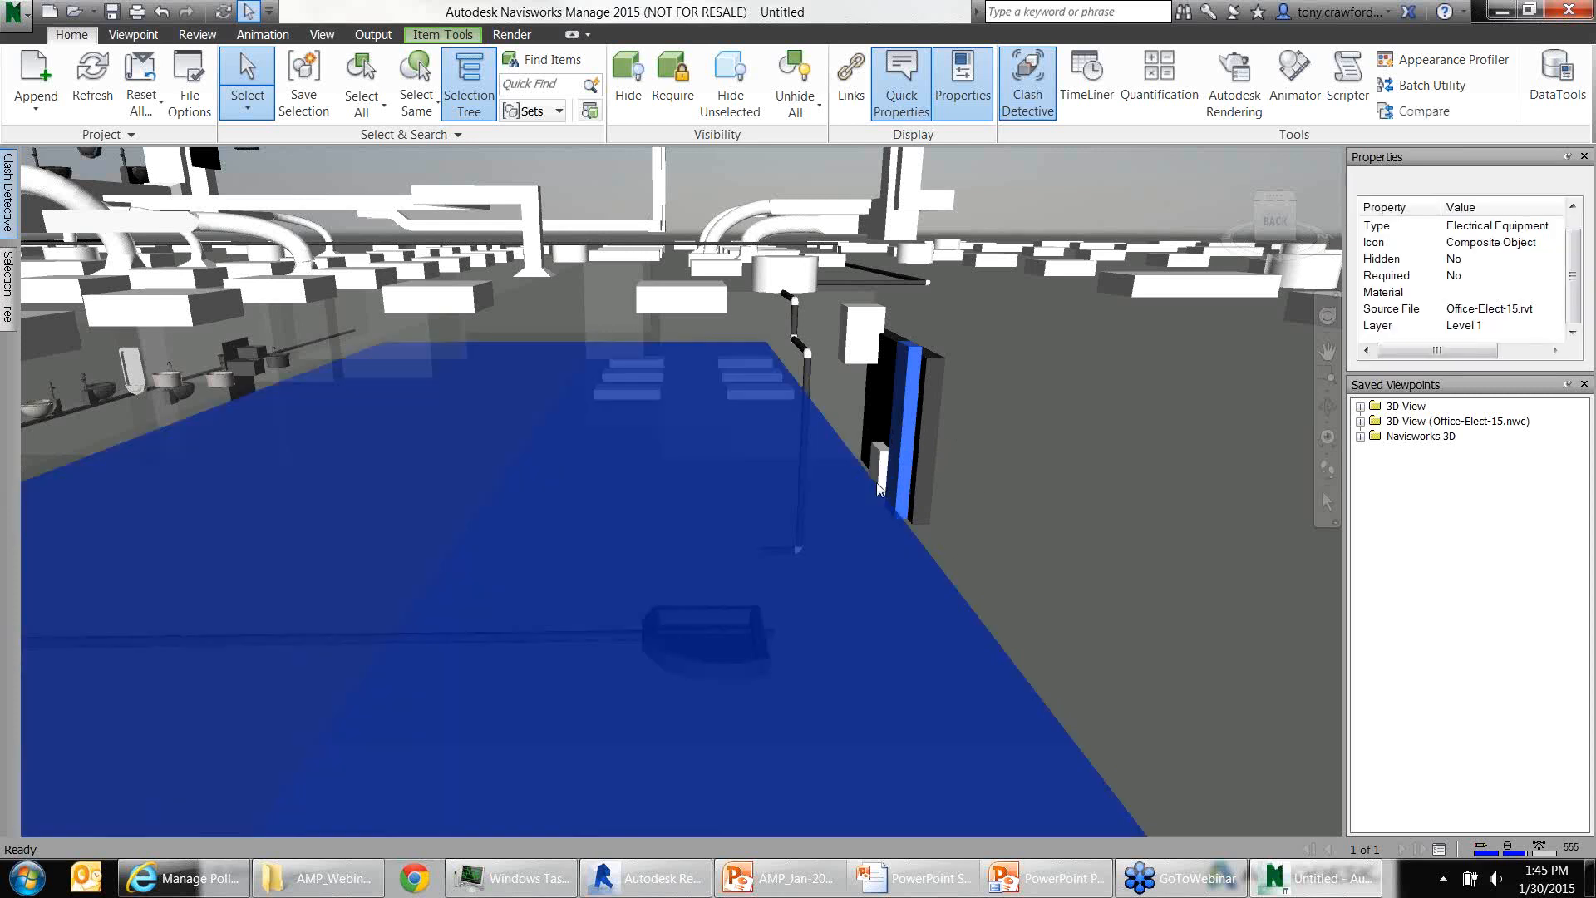
left_click(897, 510, "ctrl")
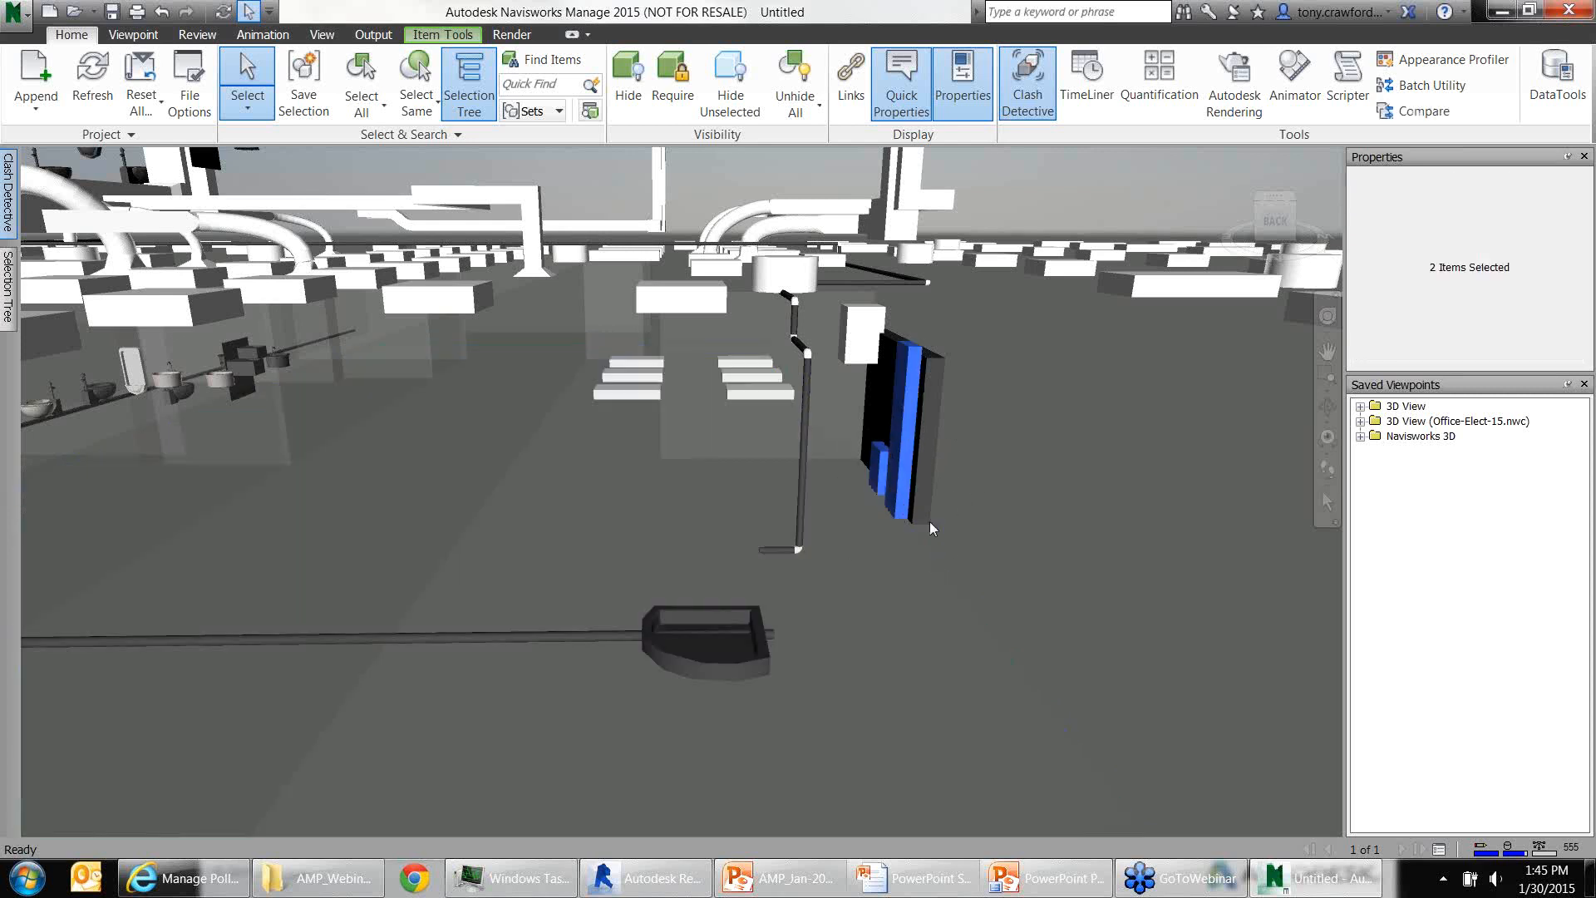
mouse_move(930, 521)
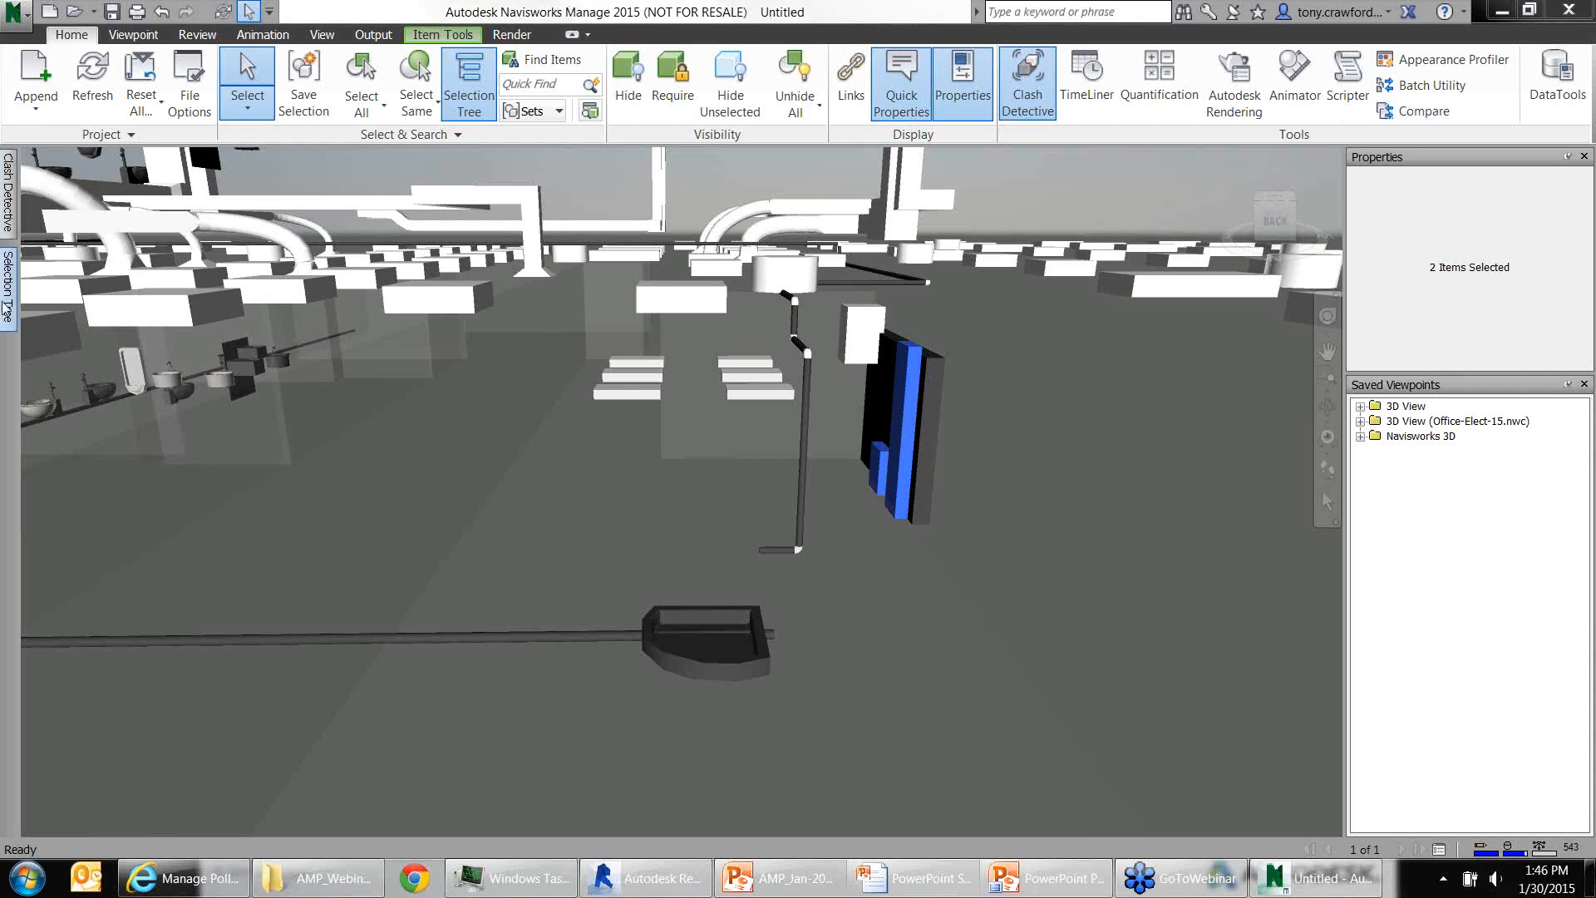
Add a new clash test in Clash Detective
mouse_move(8, 200)
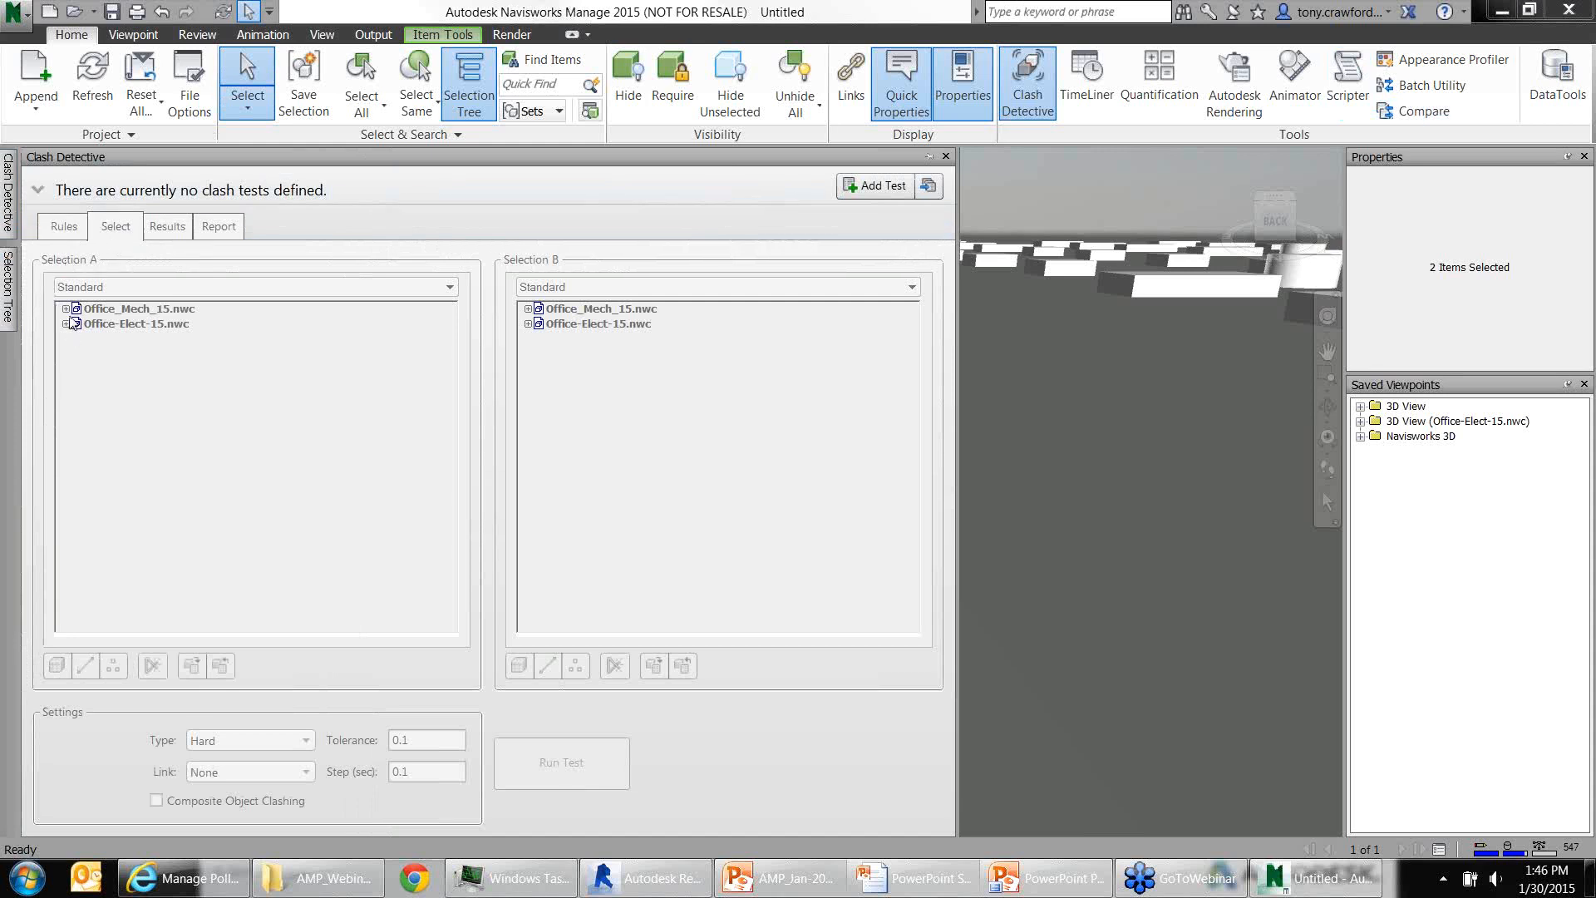
left_click(65, 309)
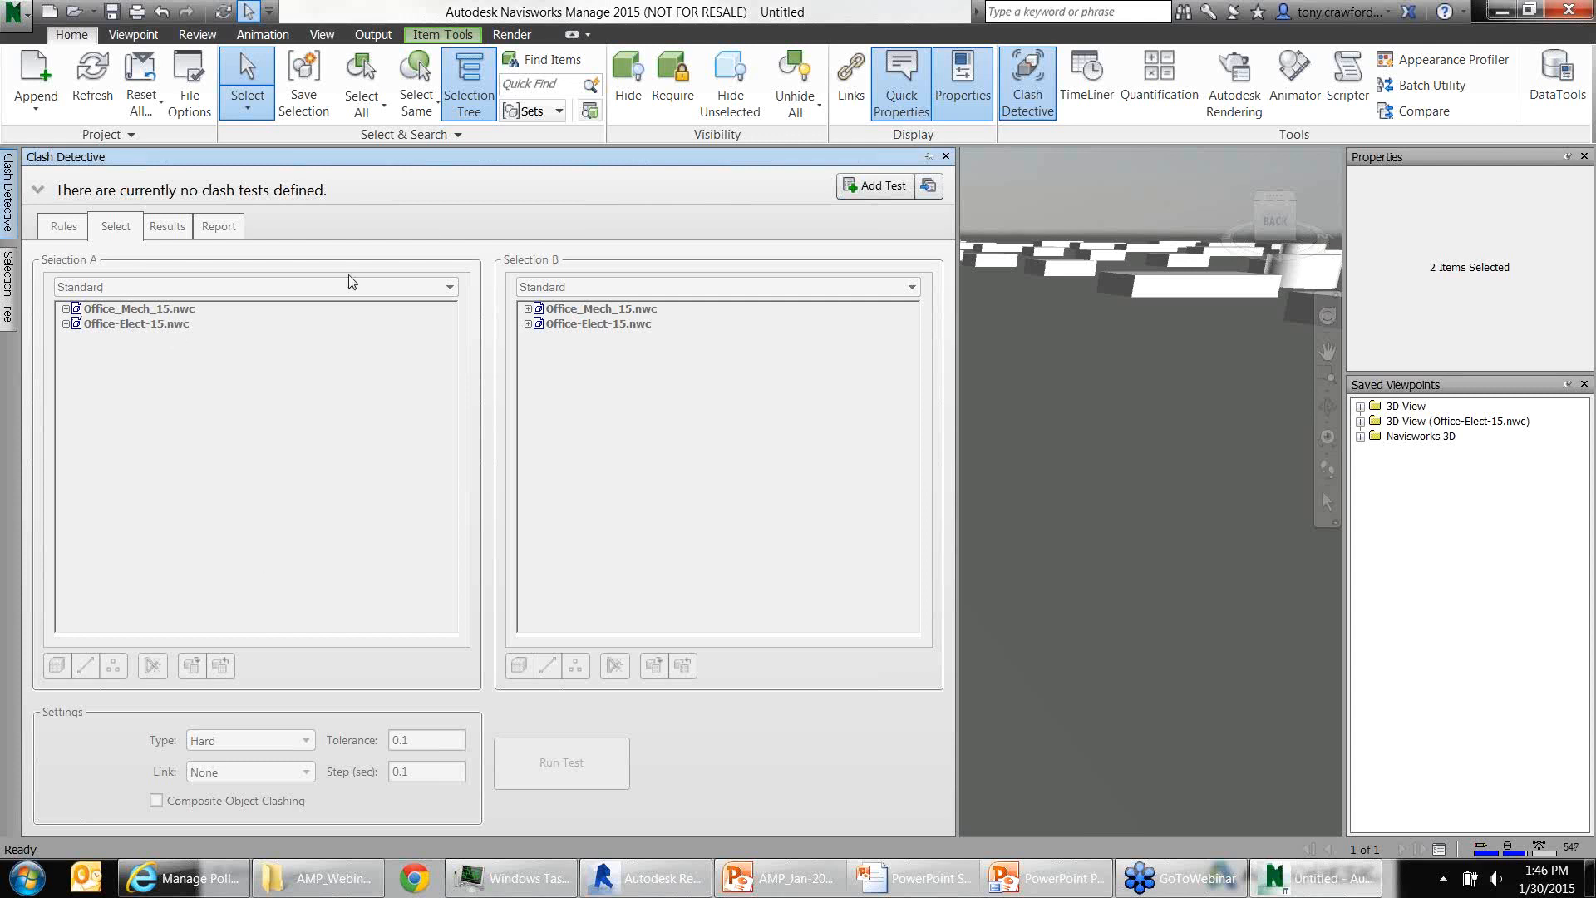
left_click(875, 185)
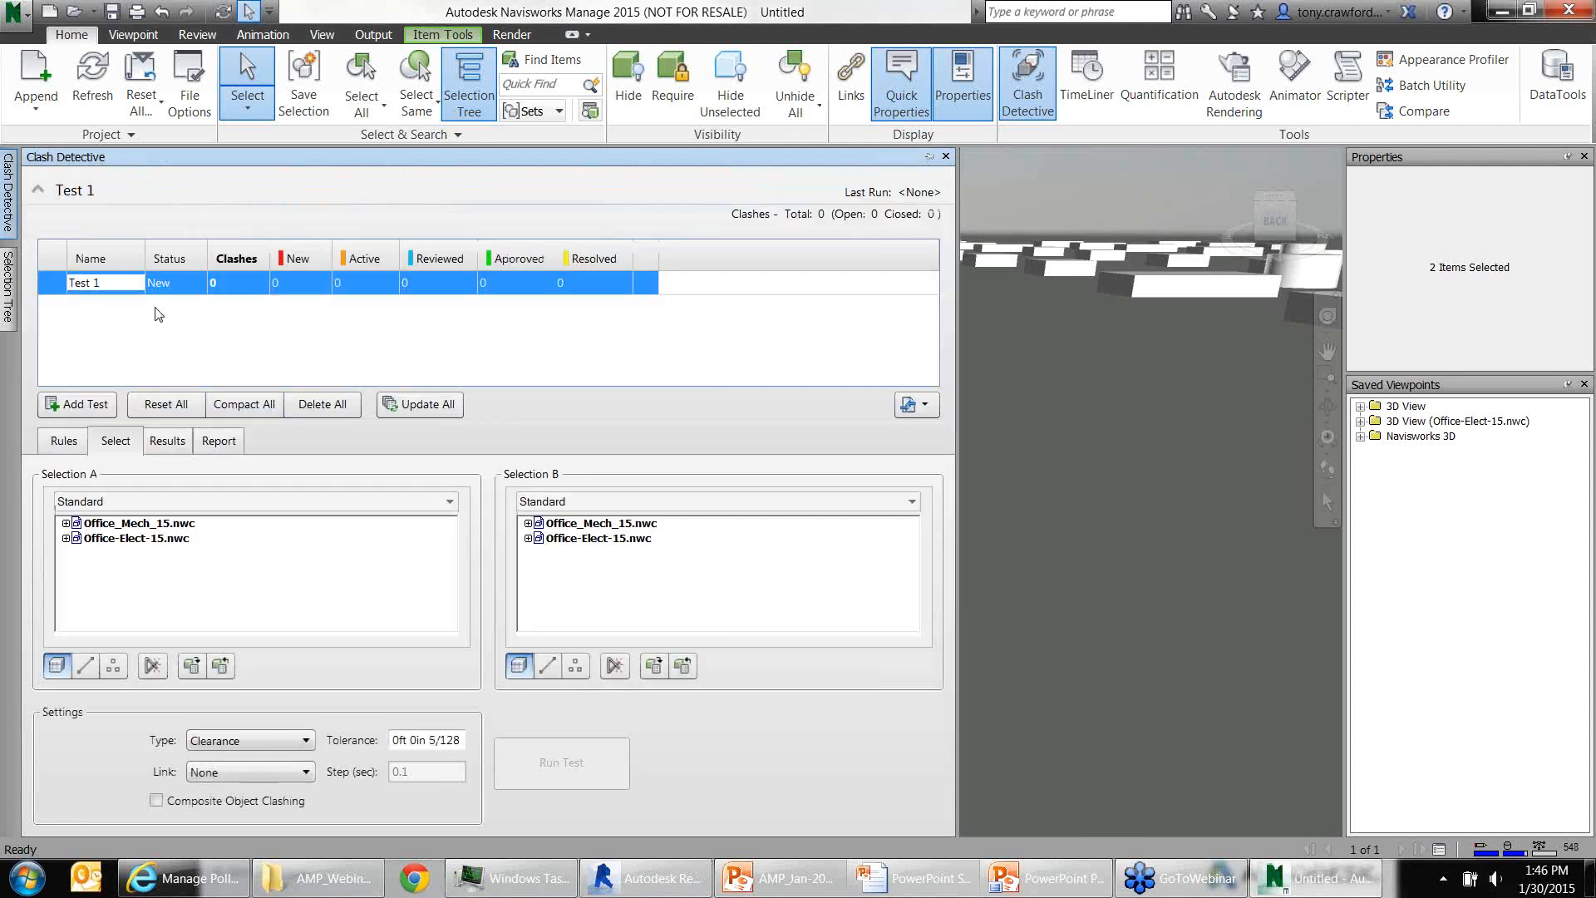
Expand Office_Mech_15.nwc down to its Level 1 categories in Selection A and narrow the Clash Detective window
left_click(71, 525)
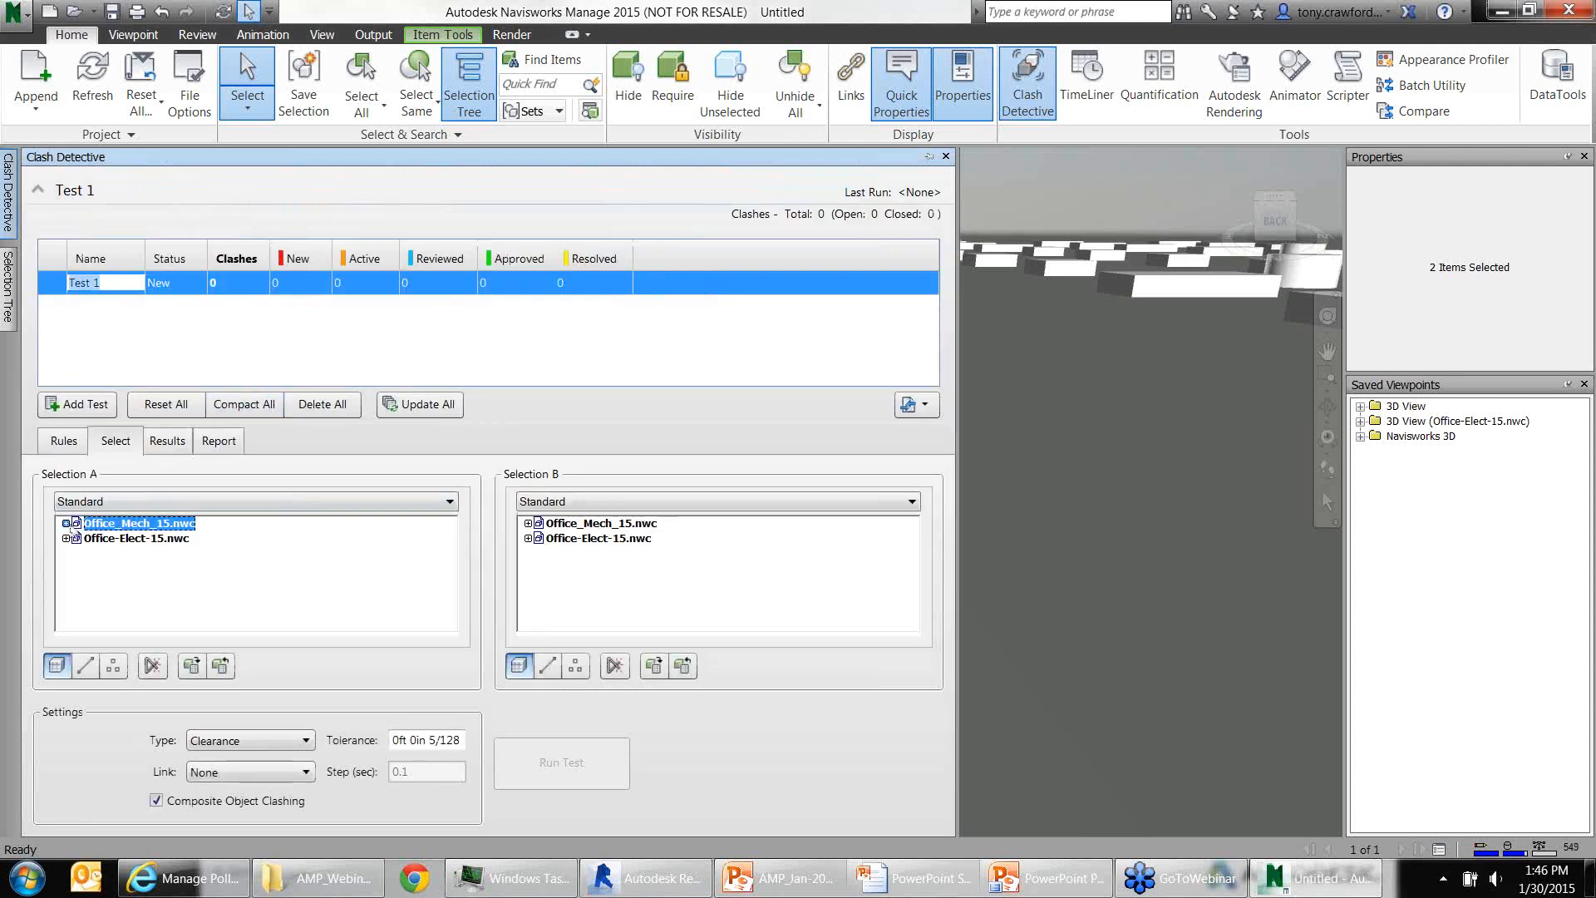
left_click(65, 524)
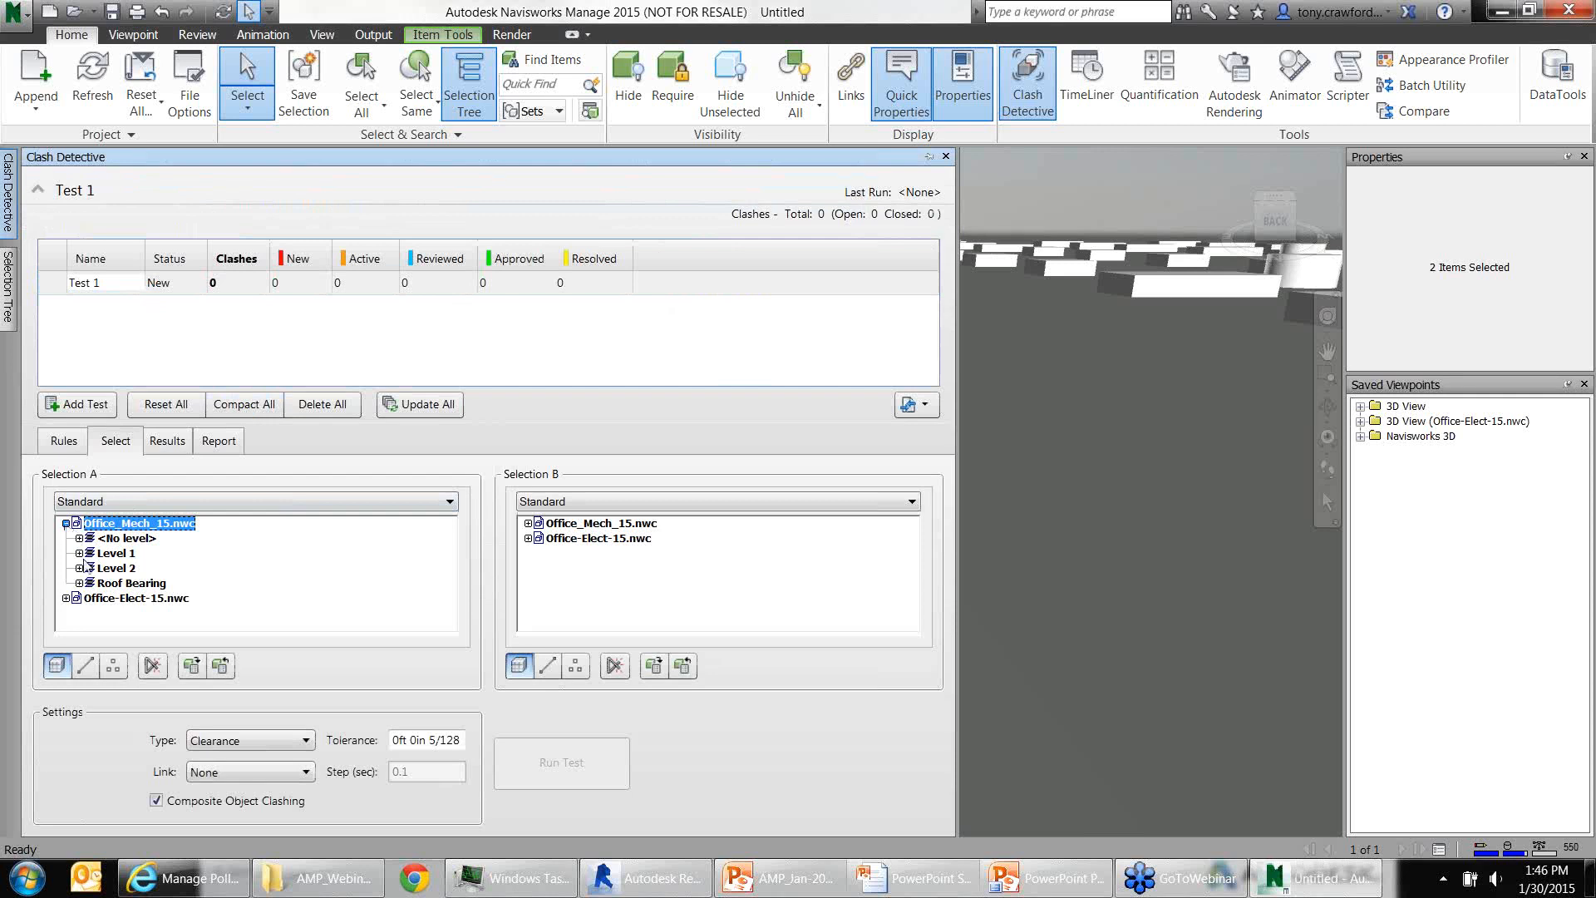
left_click(86, 553)
left_click(79, 553)
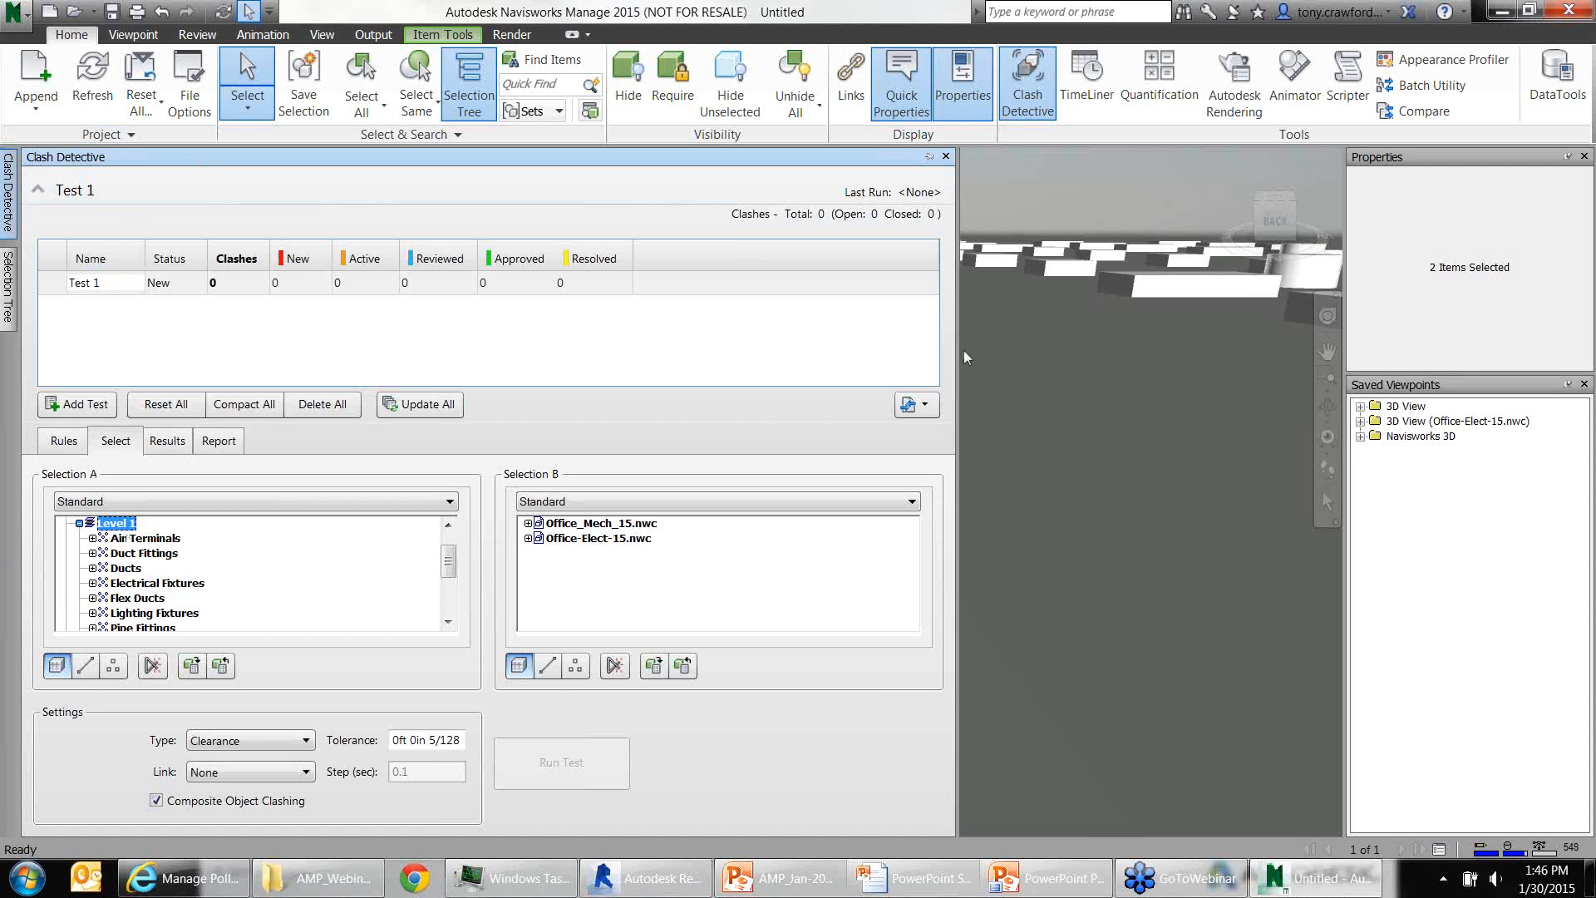
left_click_drag(954, 271, 810, 198)
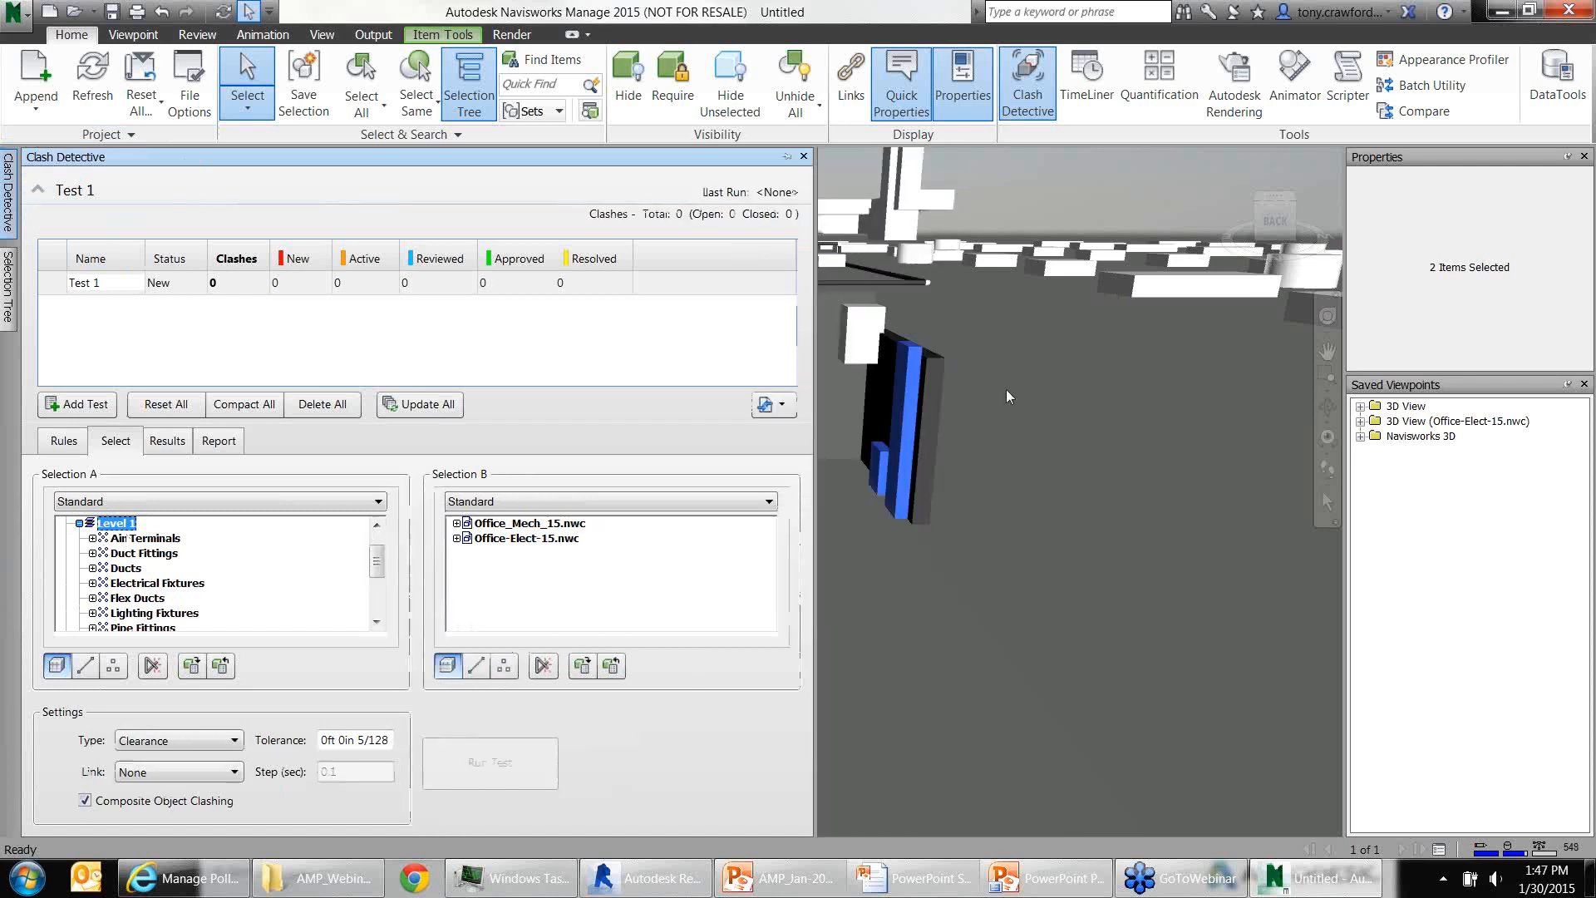
Hide the Stair 8 room volume enclosing the electrical panels and select the small and tall panels together
middle_click_drag(1006, 389, 1180, 370)
right_click(1203, 358)
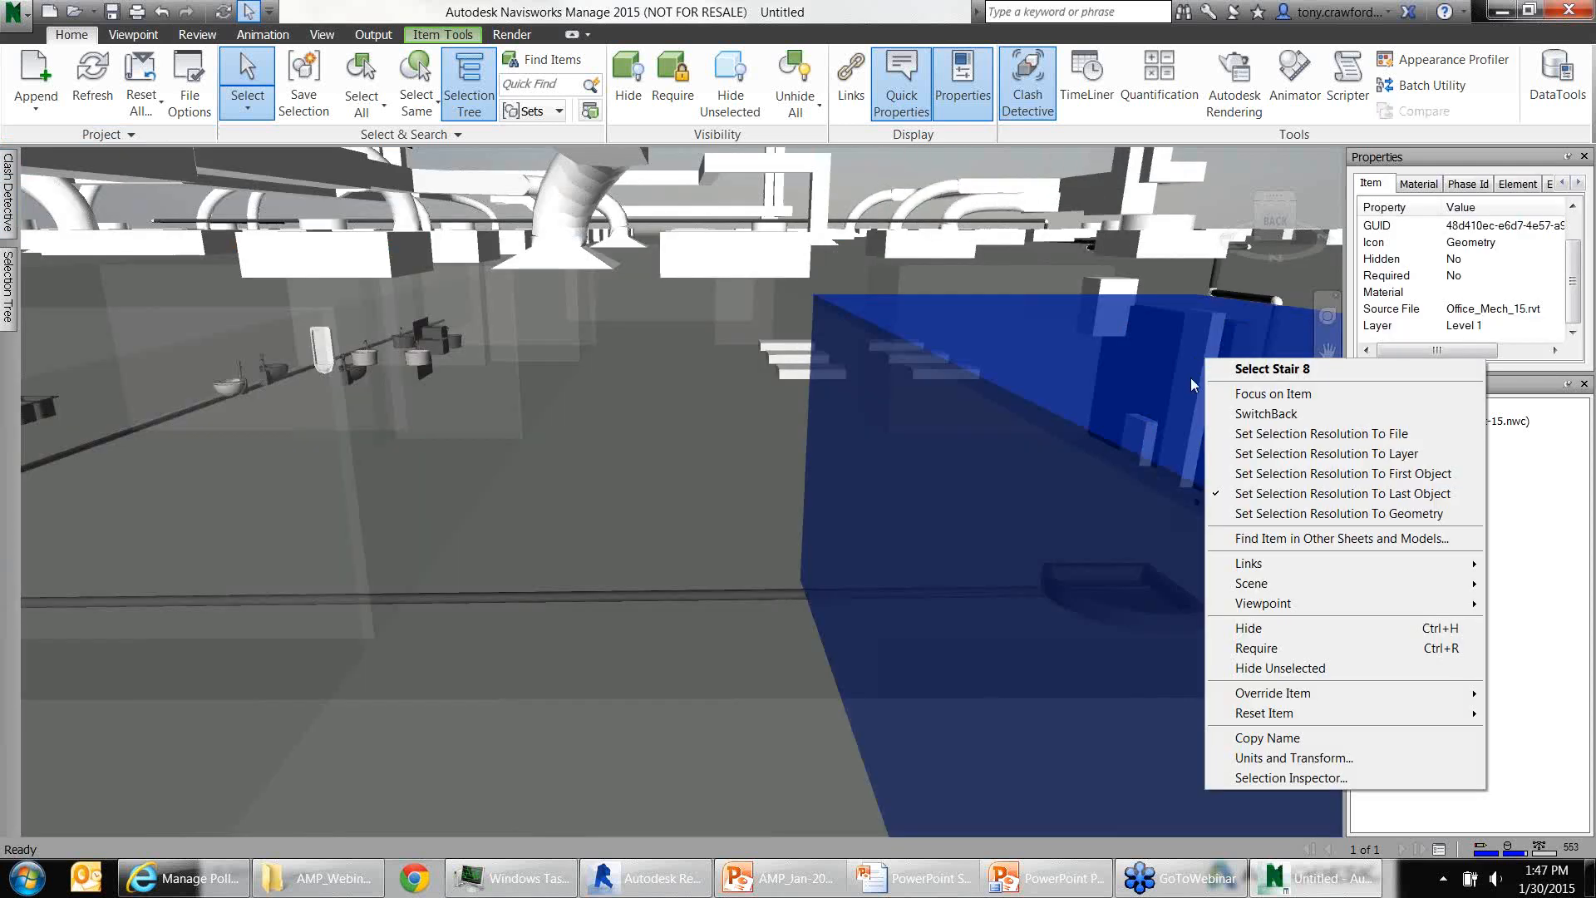
left_click(1189, 368)
left_click(1190, 421)
middle_click_drag(1168, 433, 1061, 467)
key("ctrl+h")
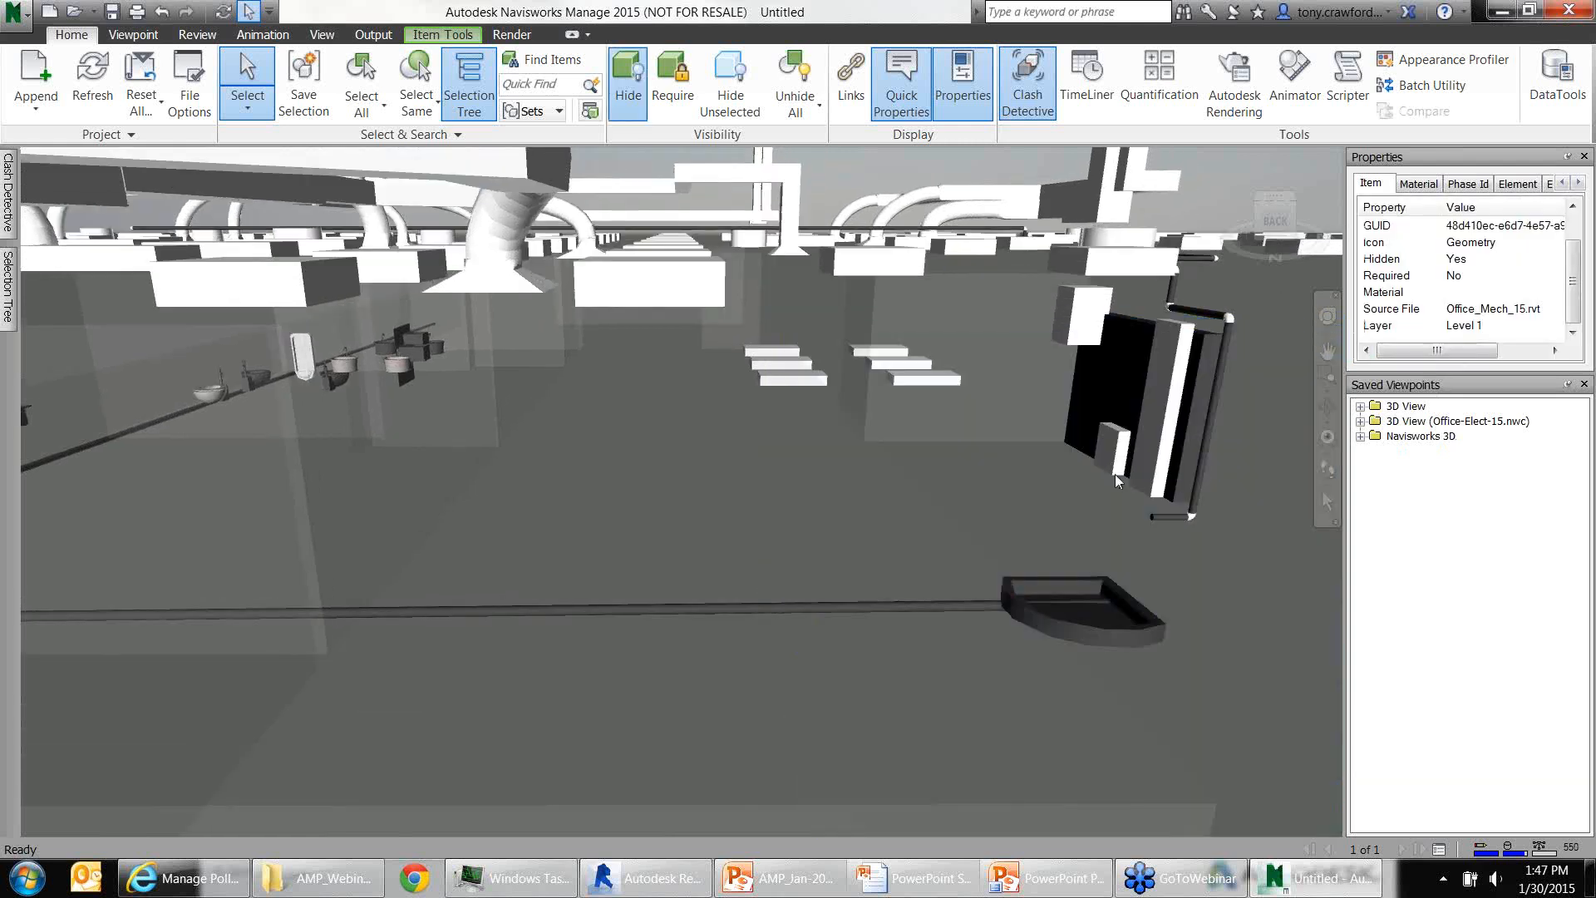
left_click(1117, 478)
left_click(1156, 497, "ctrl")
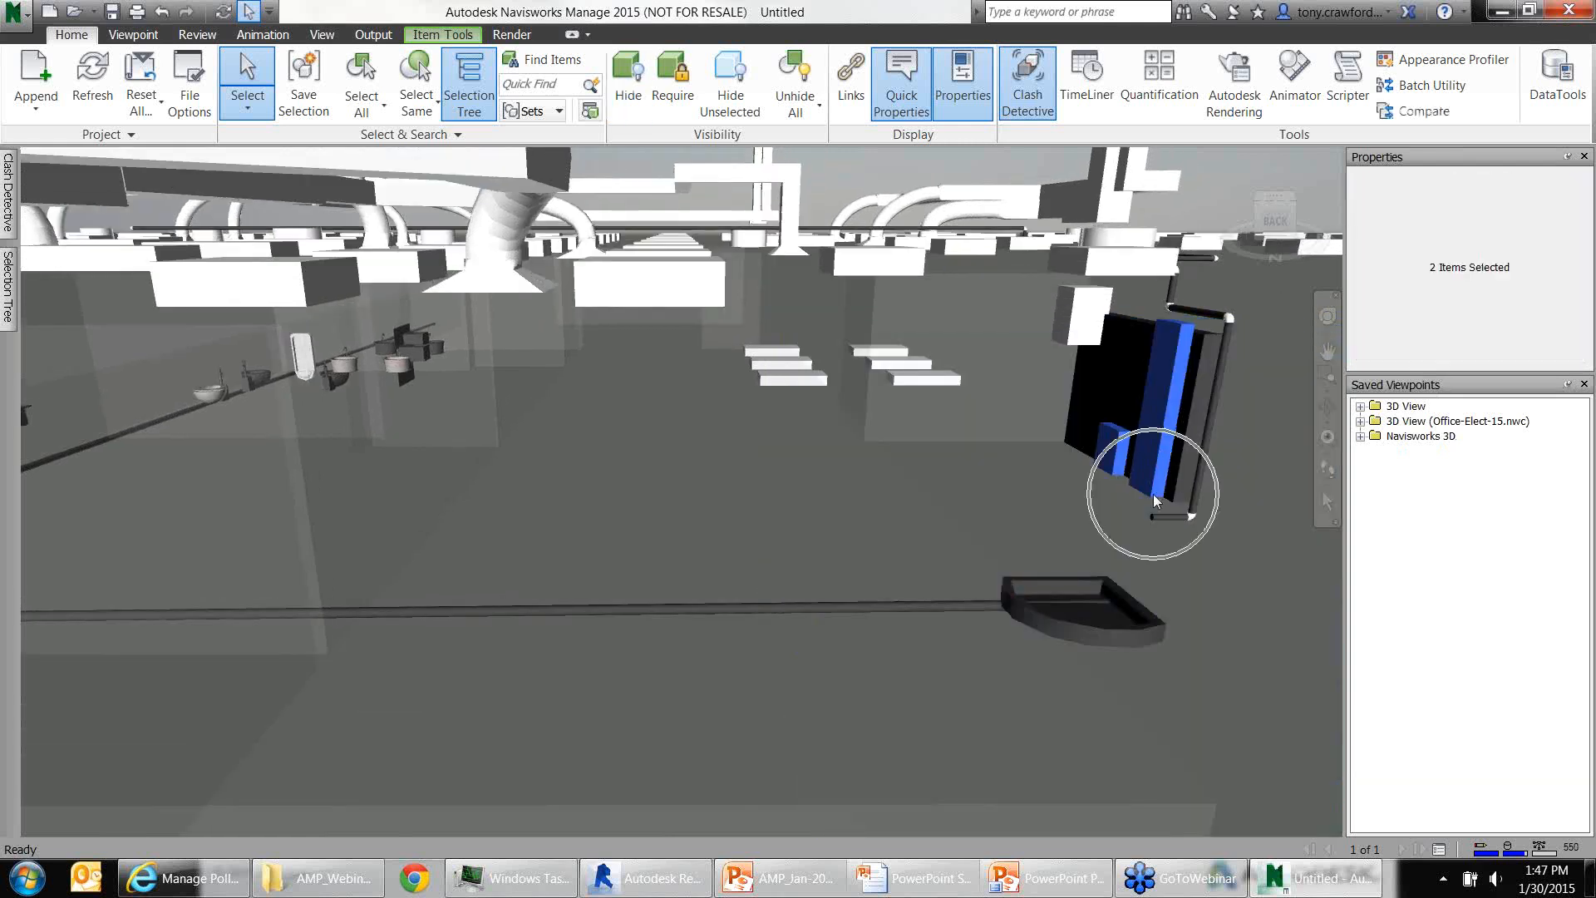
Locate the two selected panels in the selection tree and return to the clash test setup
right_click(1155, 498)
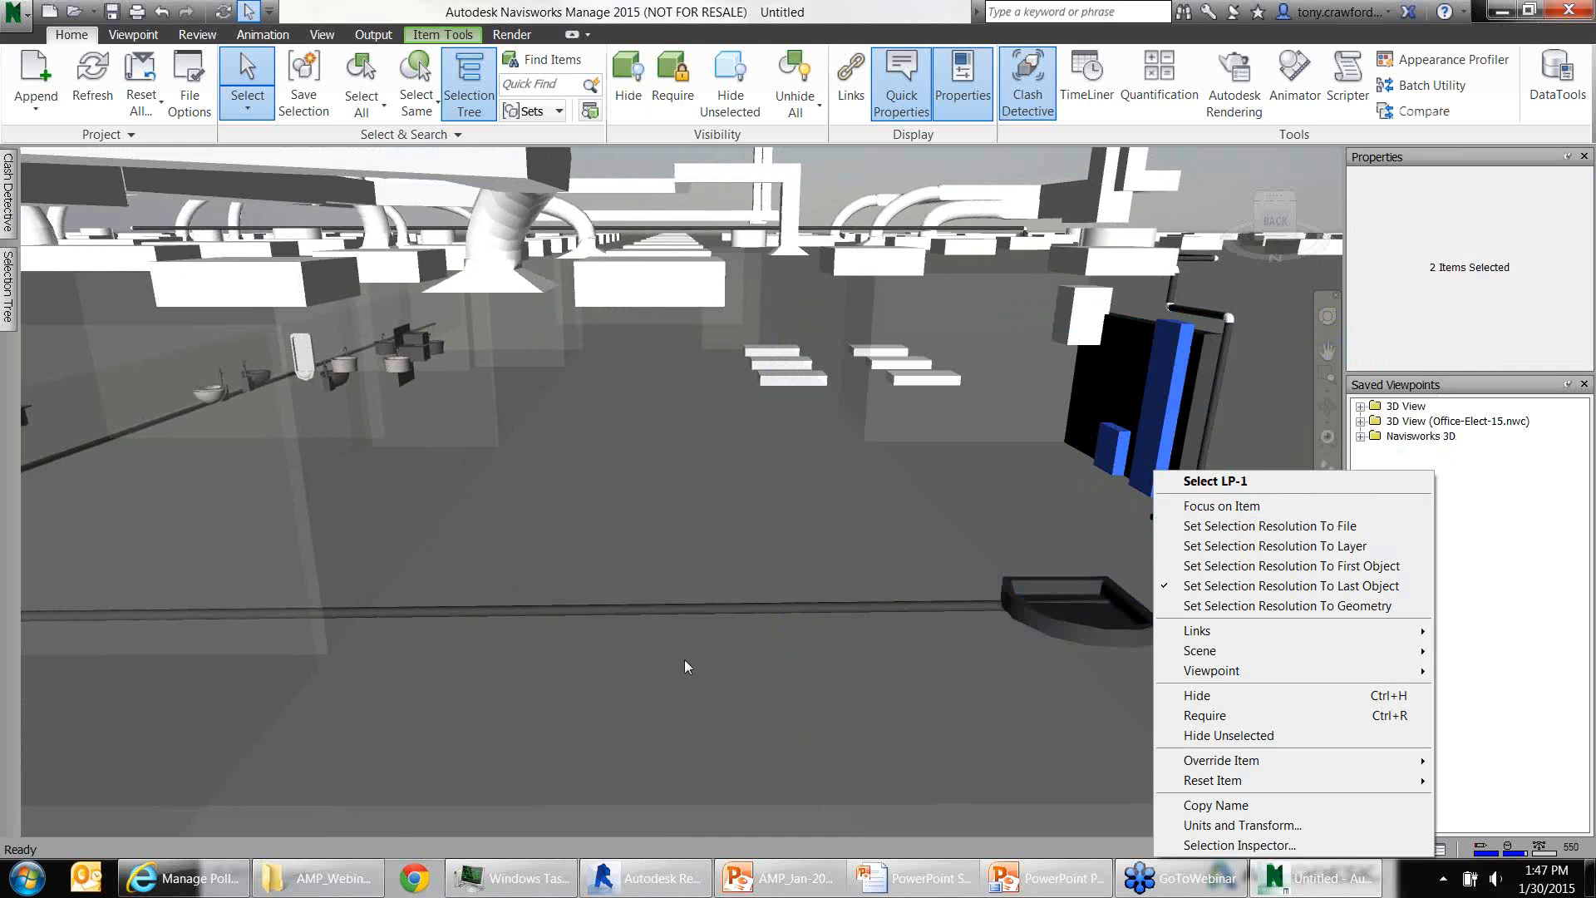
left_click(10, 291)
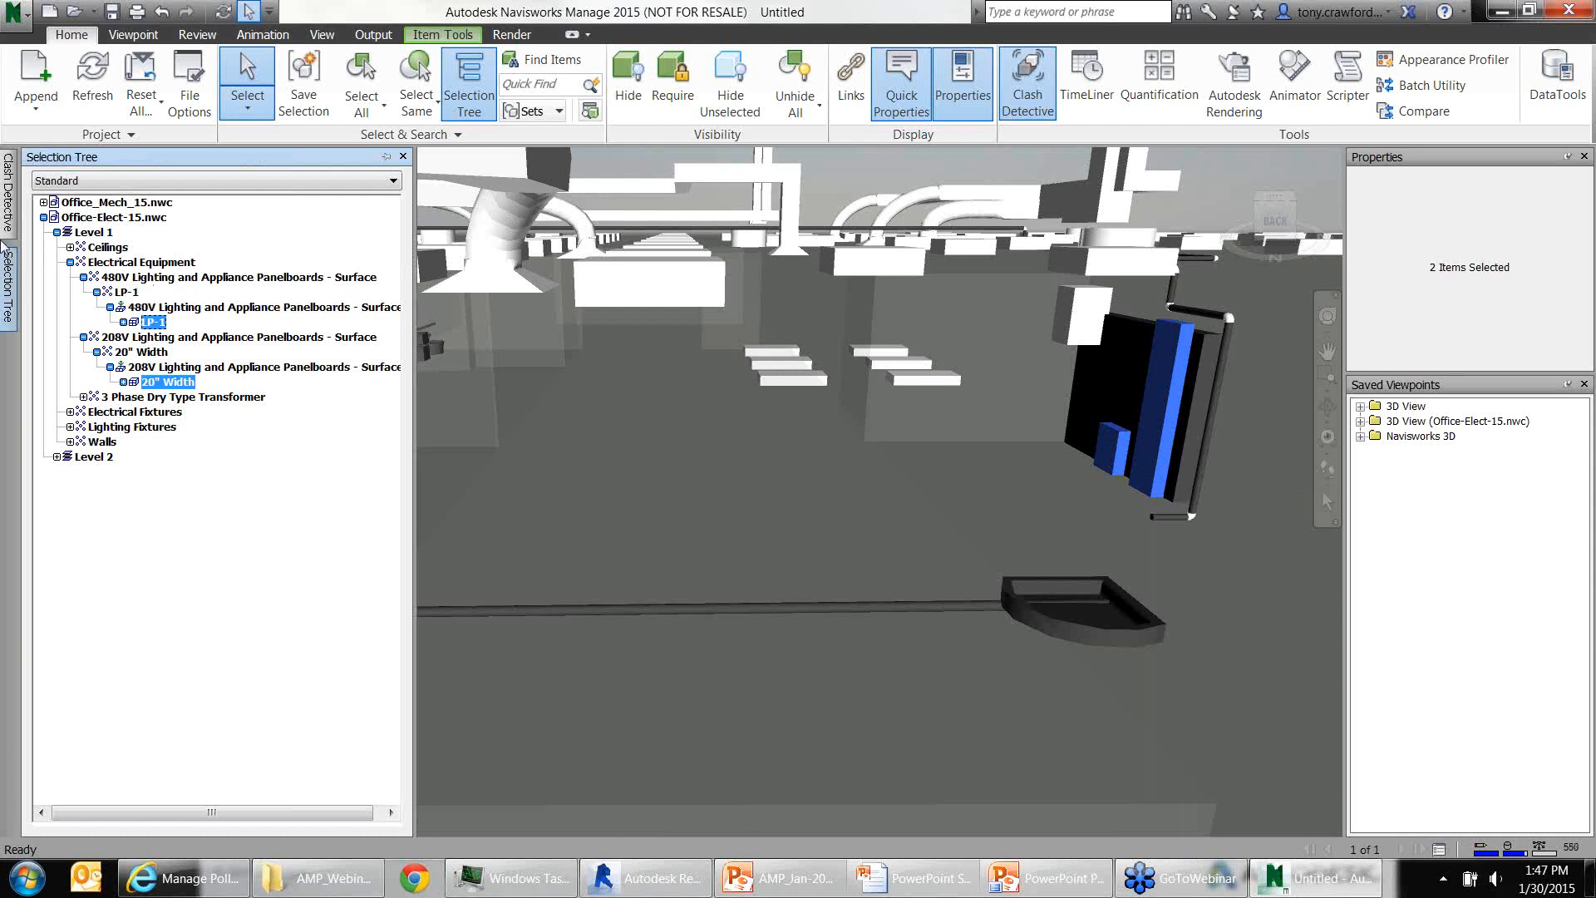
left_click(10, 204)
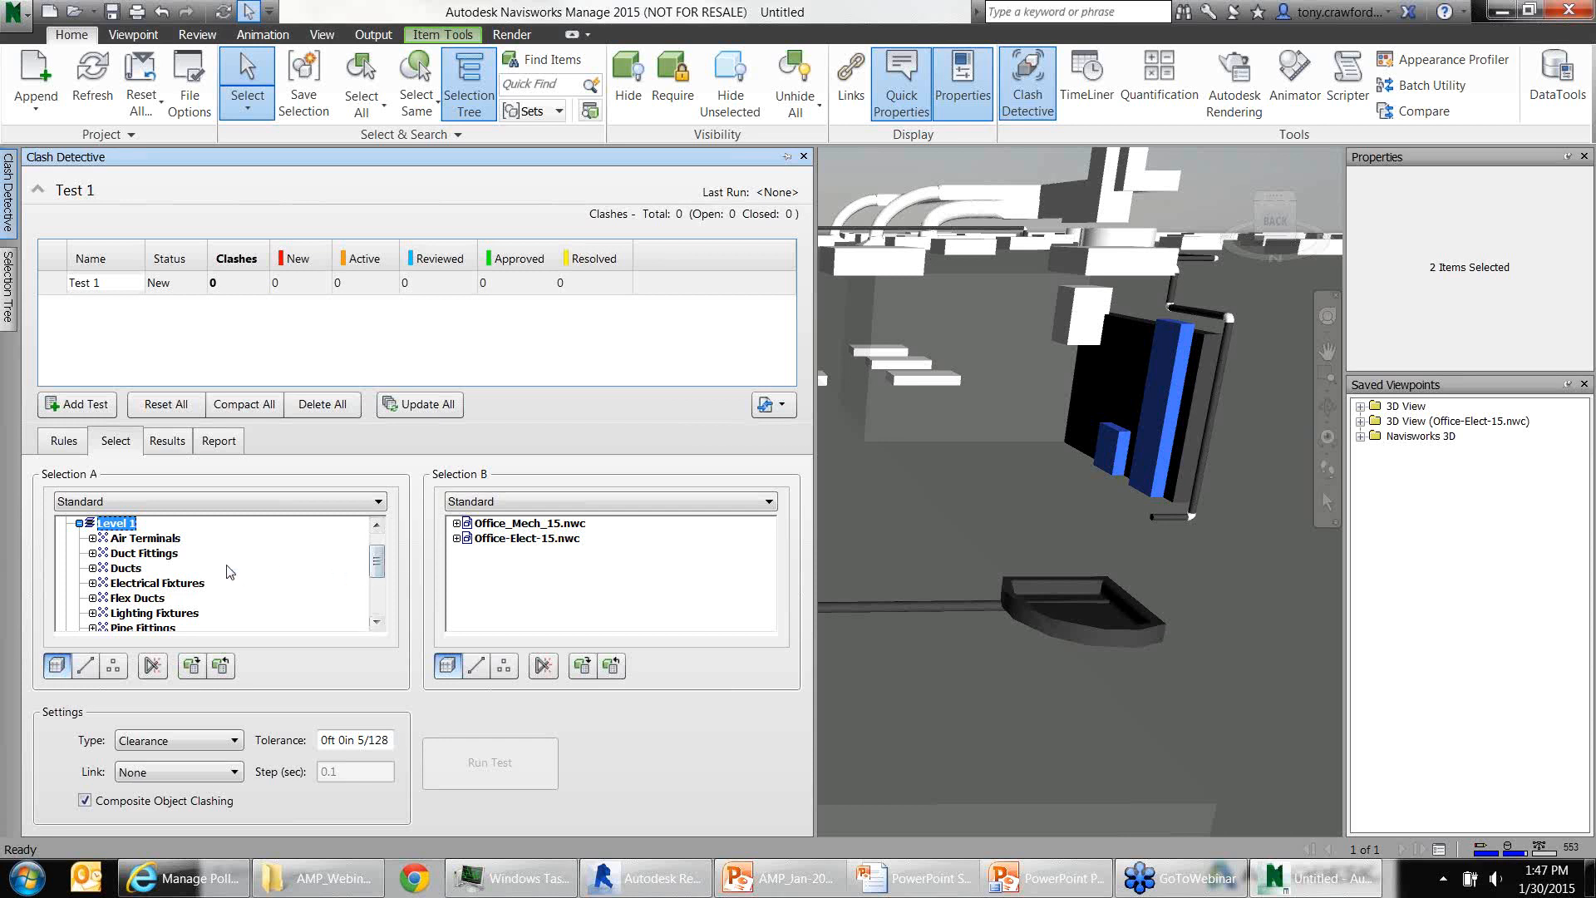
Check which items the Level 1 Electrical Fixtures category of Office_Mech_15.nwc contains in Selection A
left_click(97, 585)
left_click(92, 588)
left_click(92, 584)
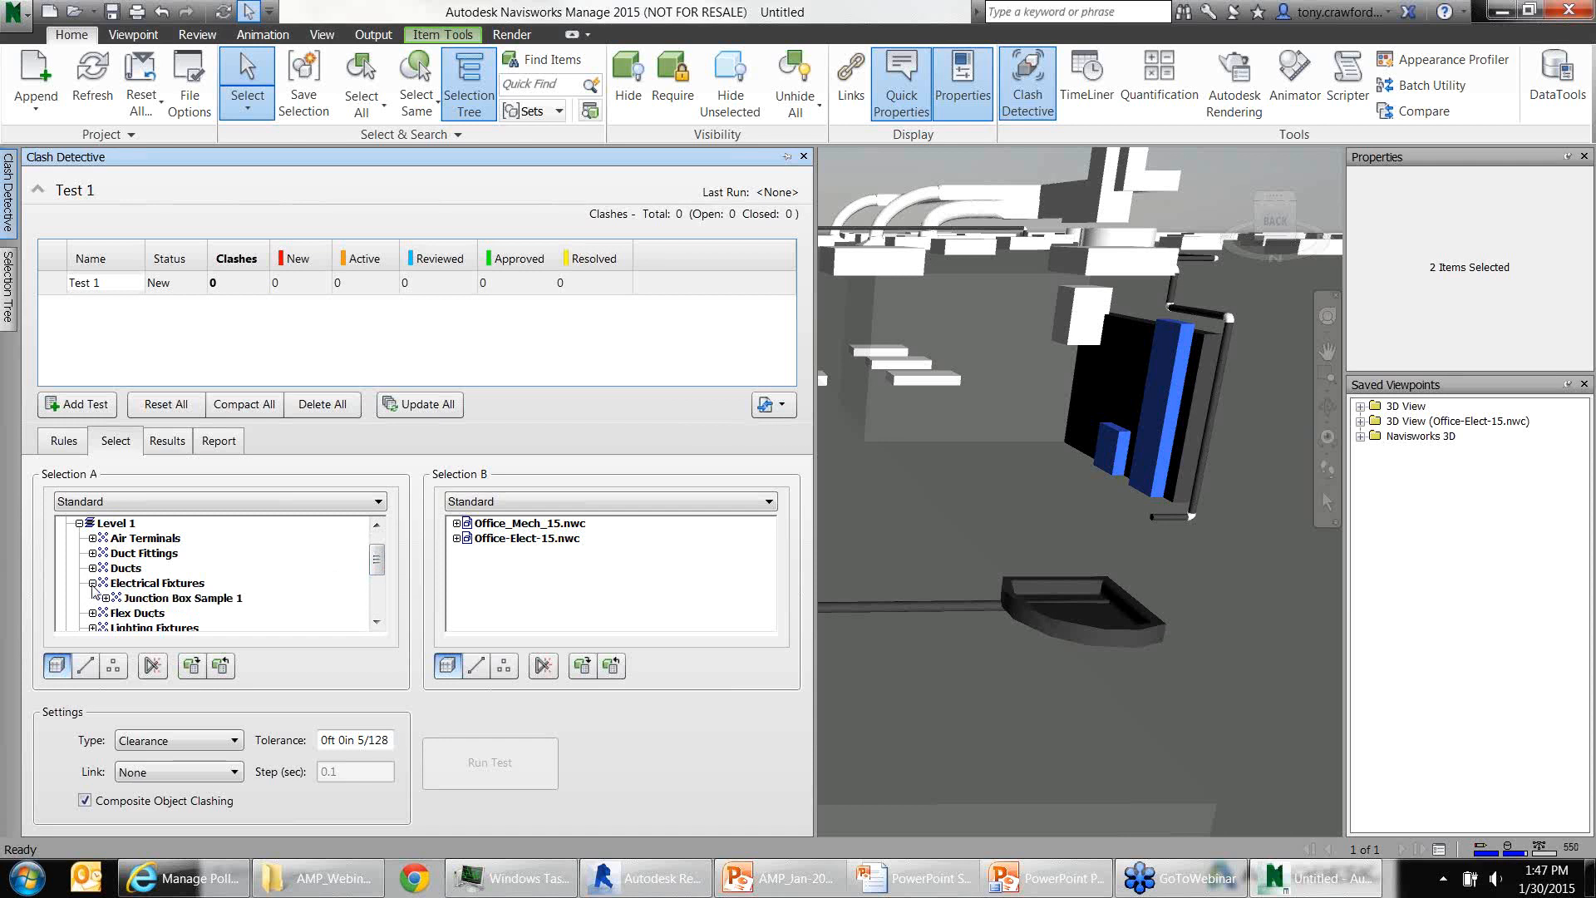
scroll(94, 589, "down", 1)
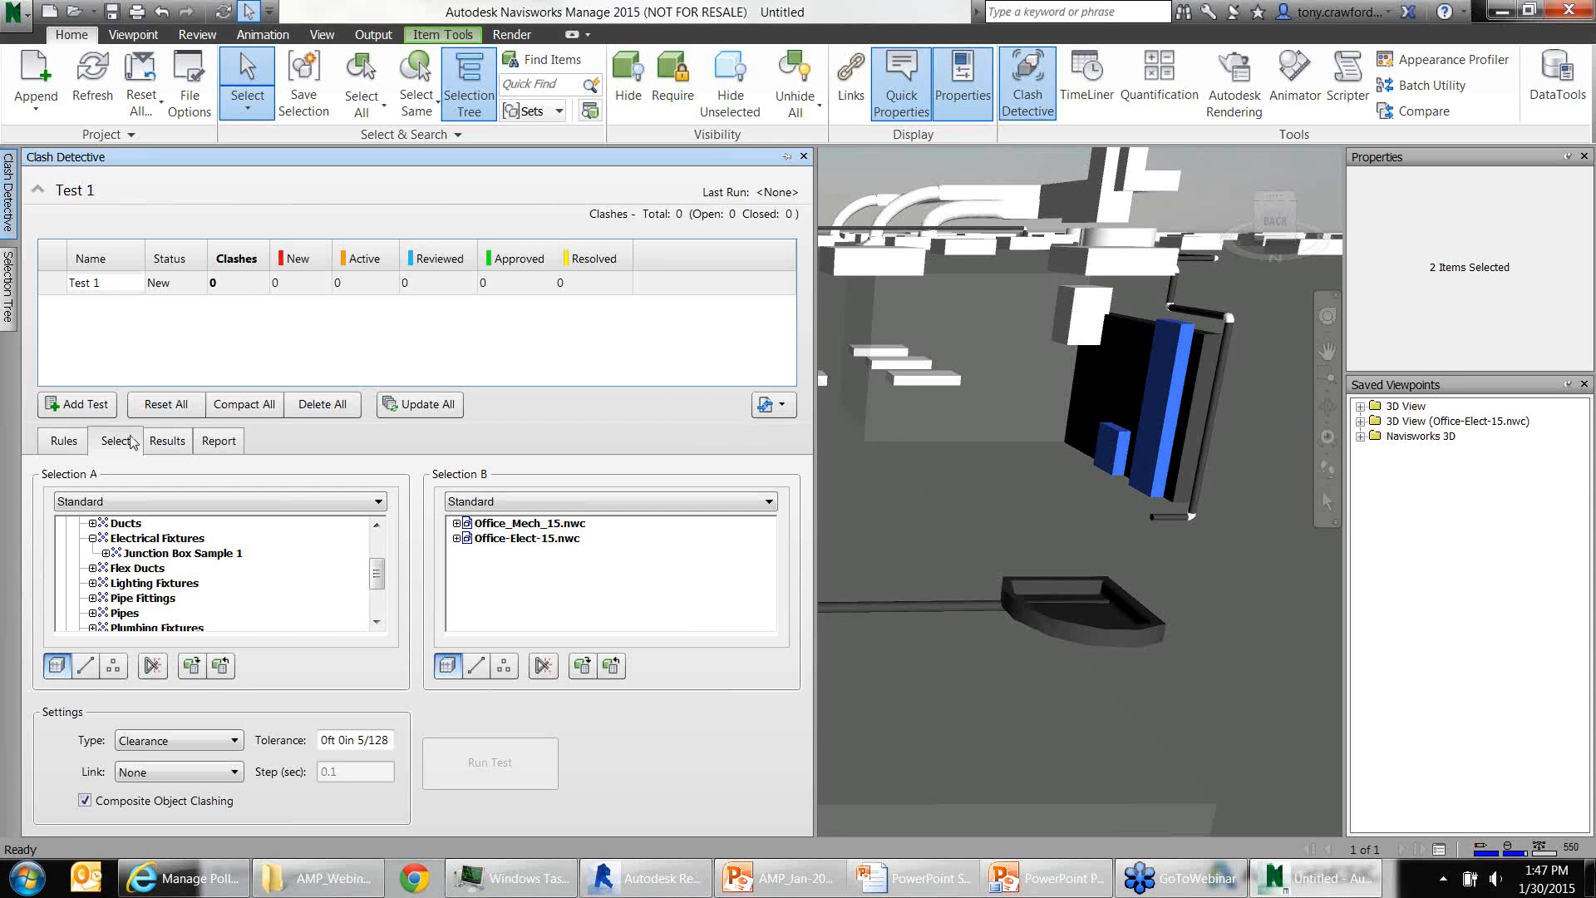
mouse_move(375, 580)
left_mouse_down()
mouse_move(377, 599)
mouse_move(378, 576)
left_mouse_up()
left_click(92, 553)
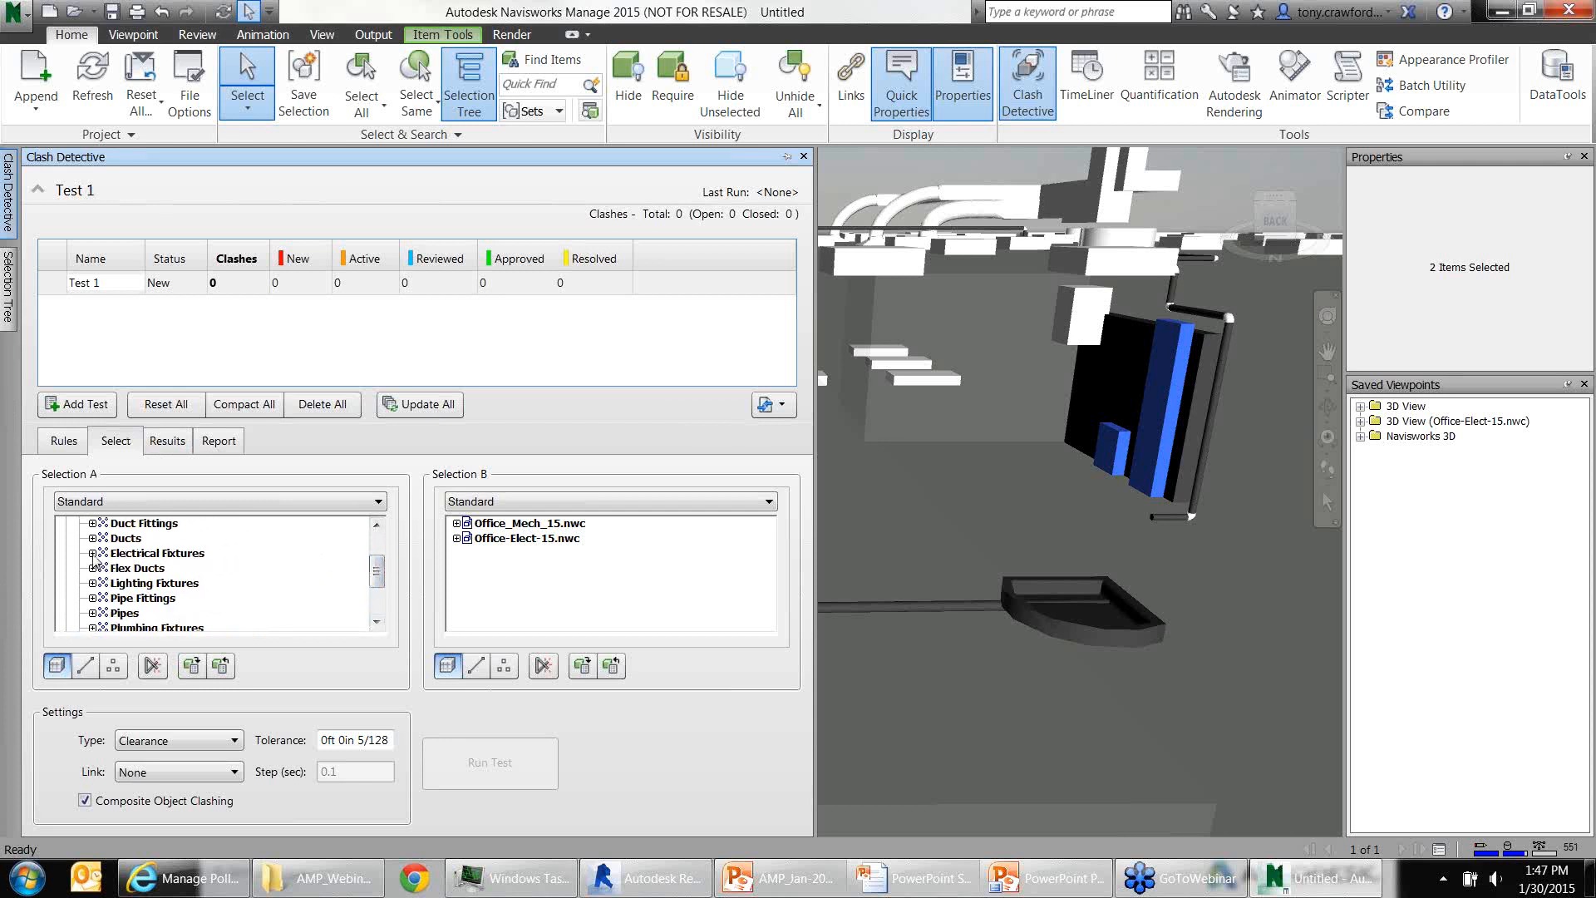
Choose Pipe Types under the Level 1 Pipes category of Office_Mech_15.nwc as Selection A
scroll(97, 564, "up", 2)
scroll(96, 570, "down", 3)
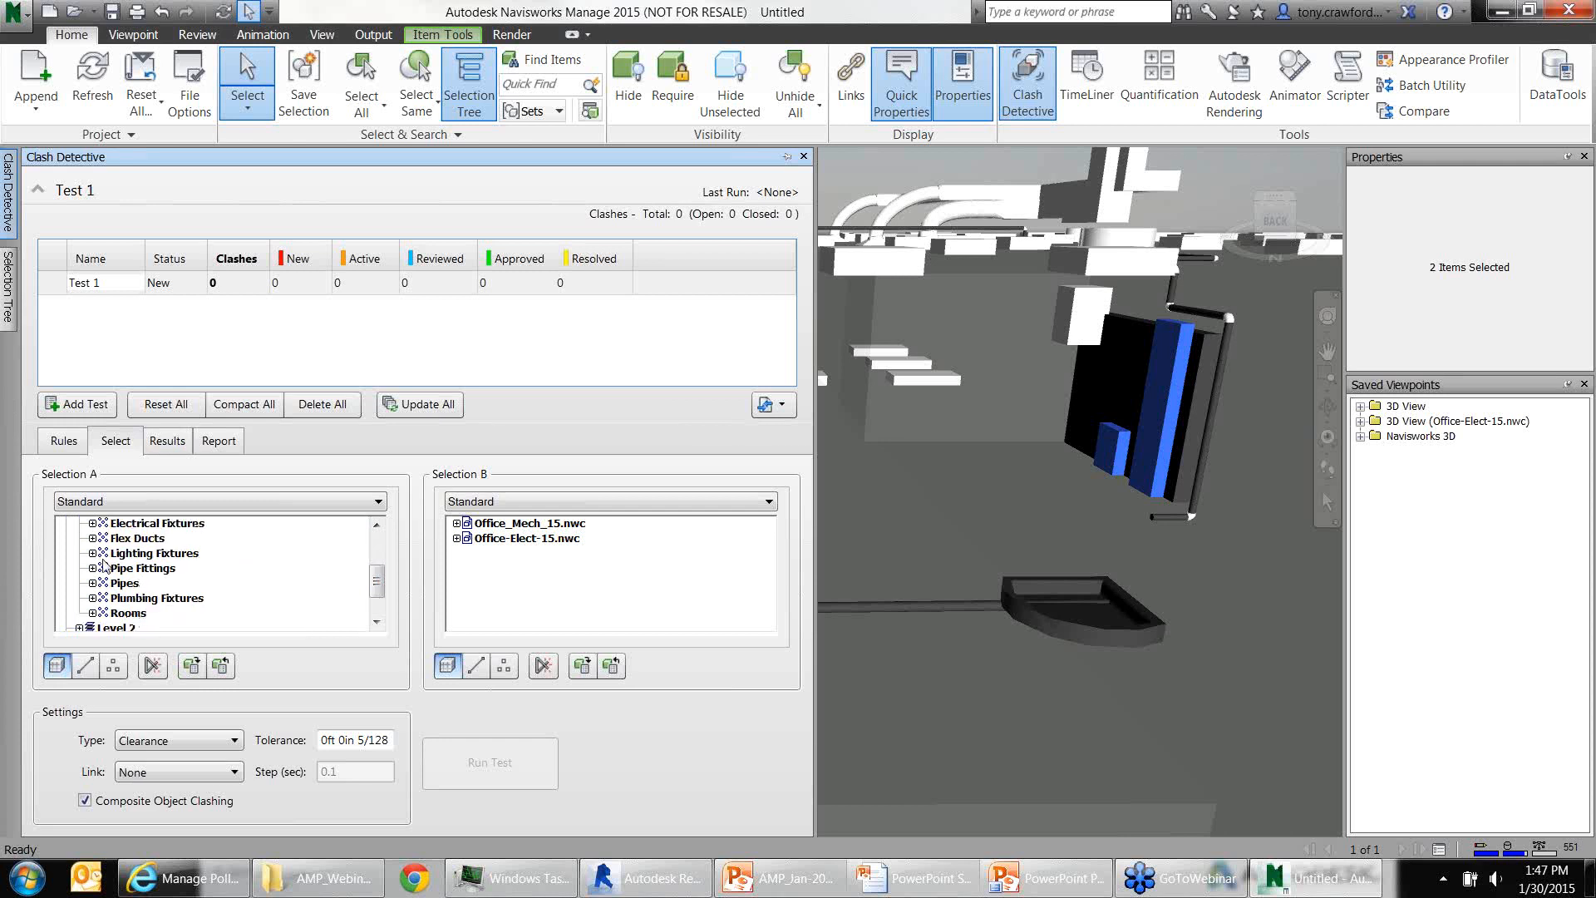
left_click(92, 538)
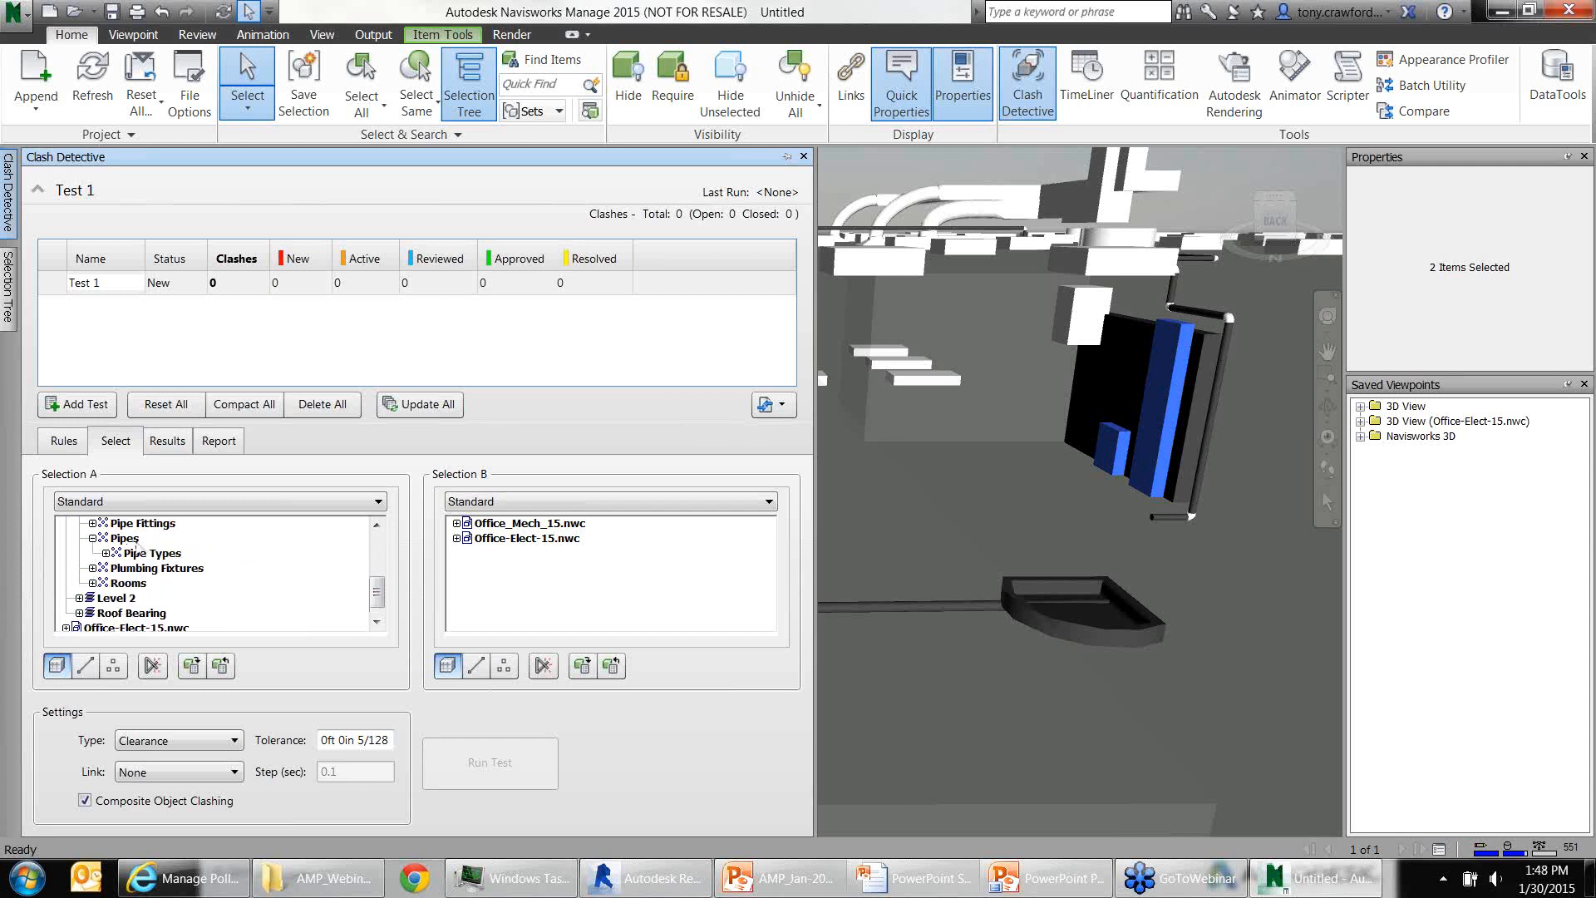
left_click(143, 554)
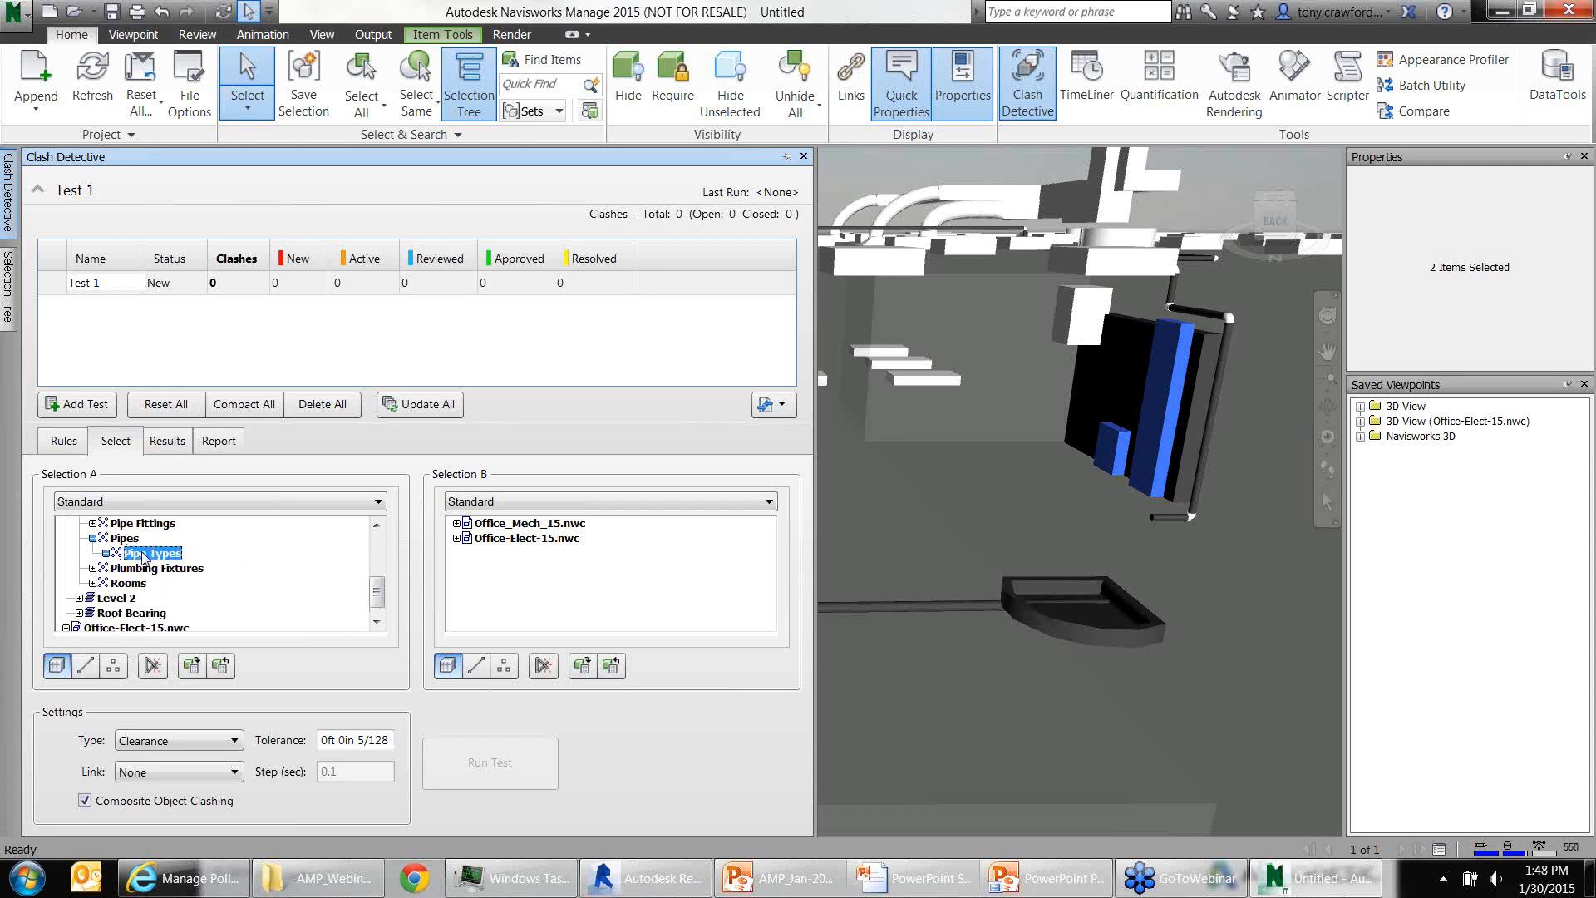
Choose Electrical Equipment under Level 1 of Office-Elect-15.nwc as Selection B
left_click(457, 538)
left_click(469, 553)
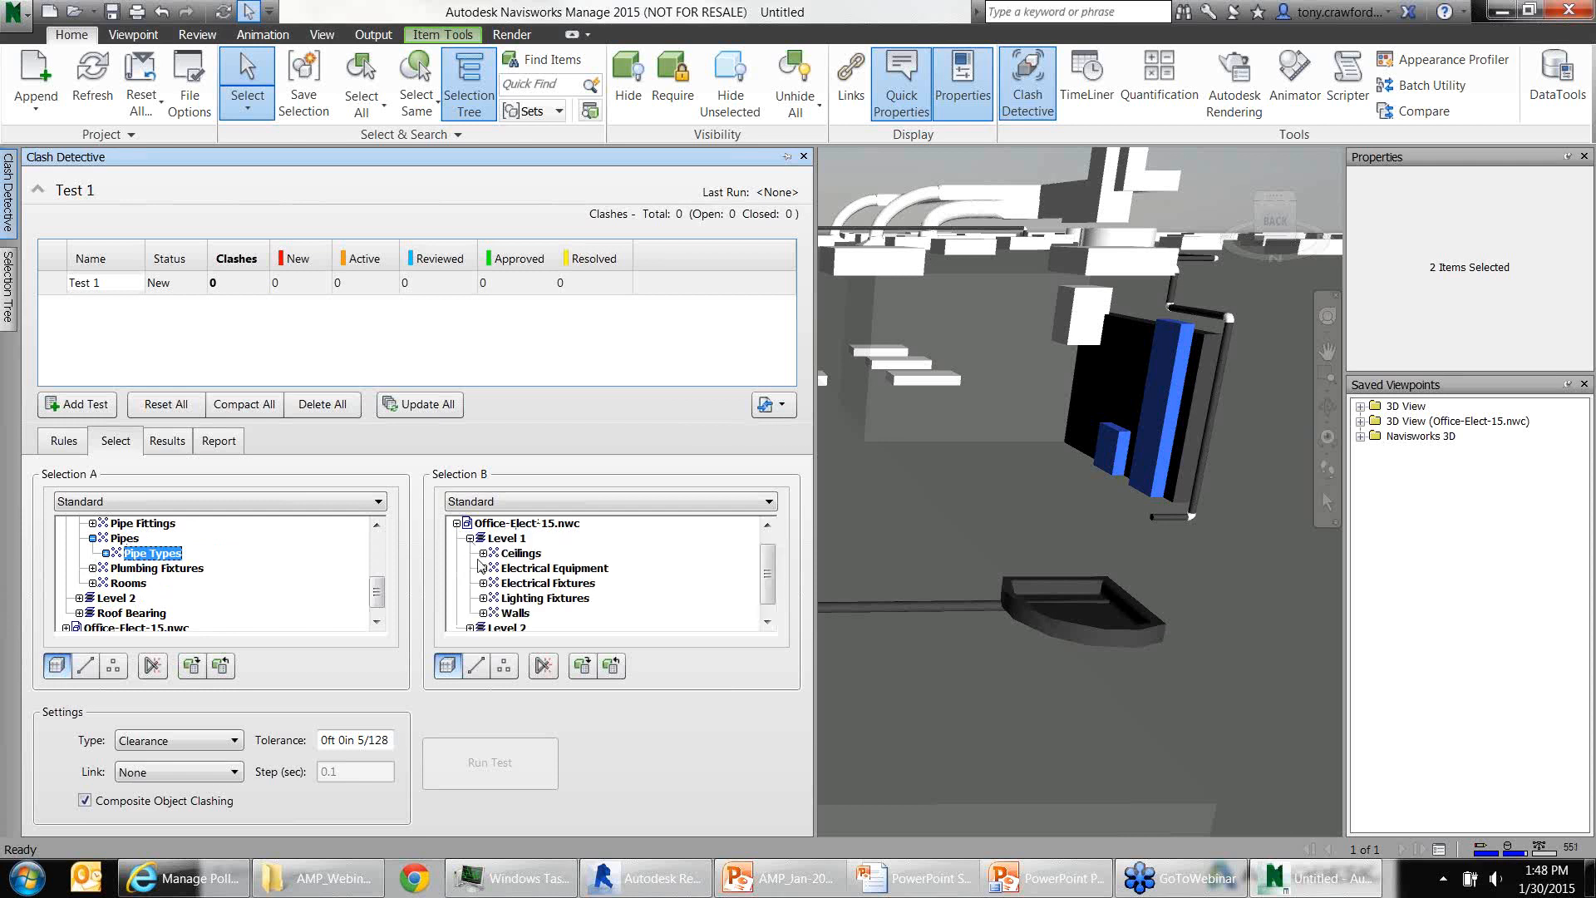
double_click(515, 570)
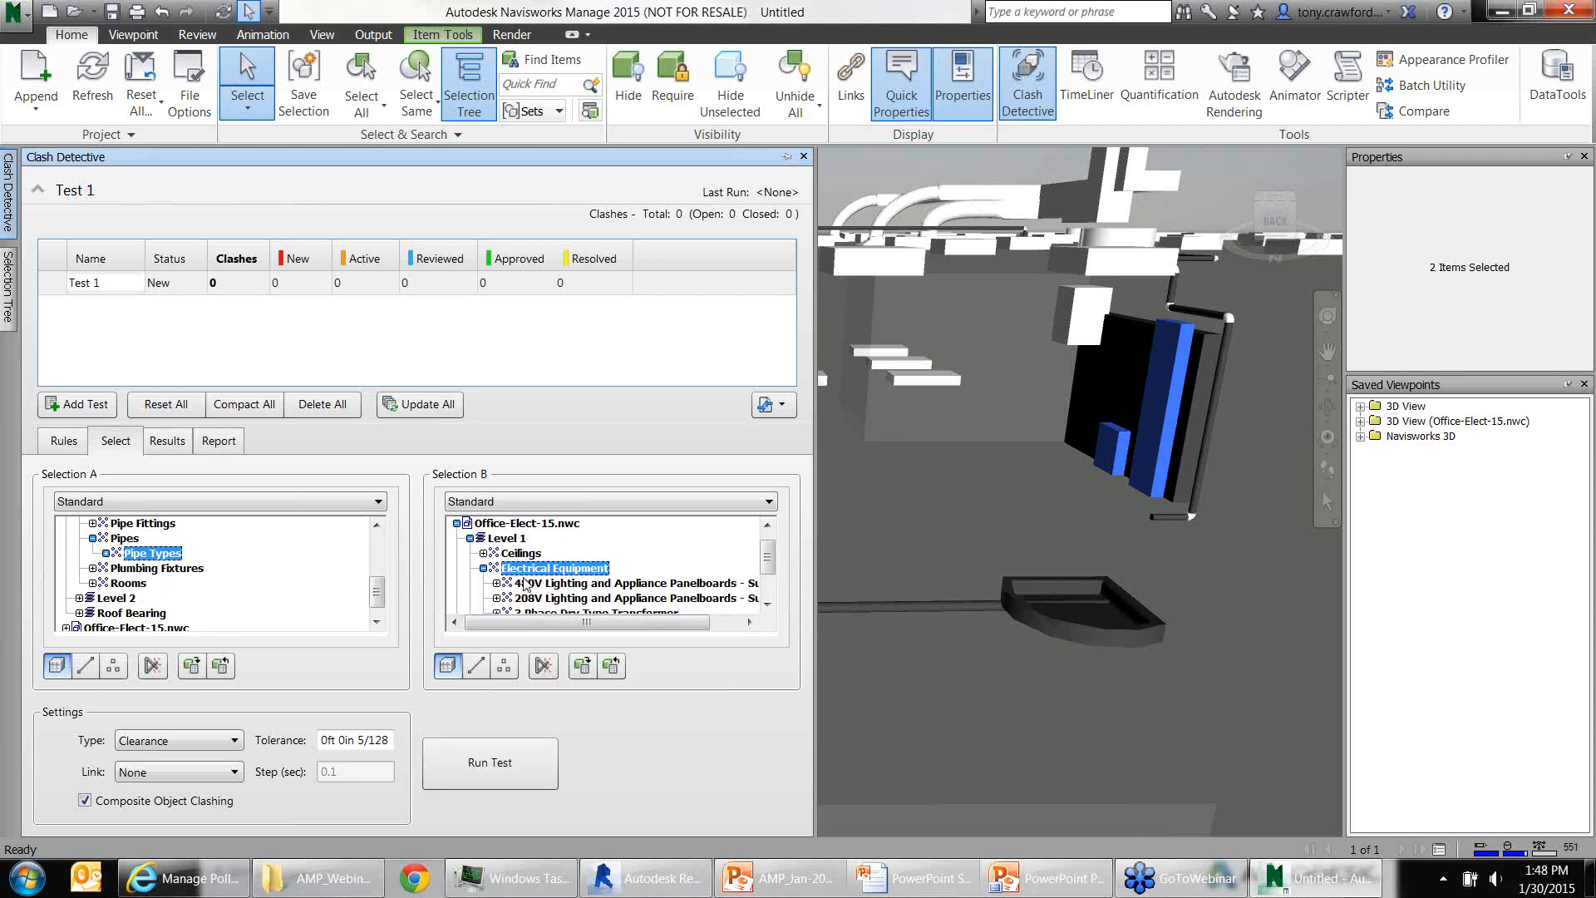
left_click(483, 569)
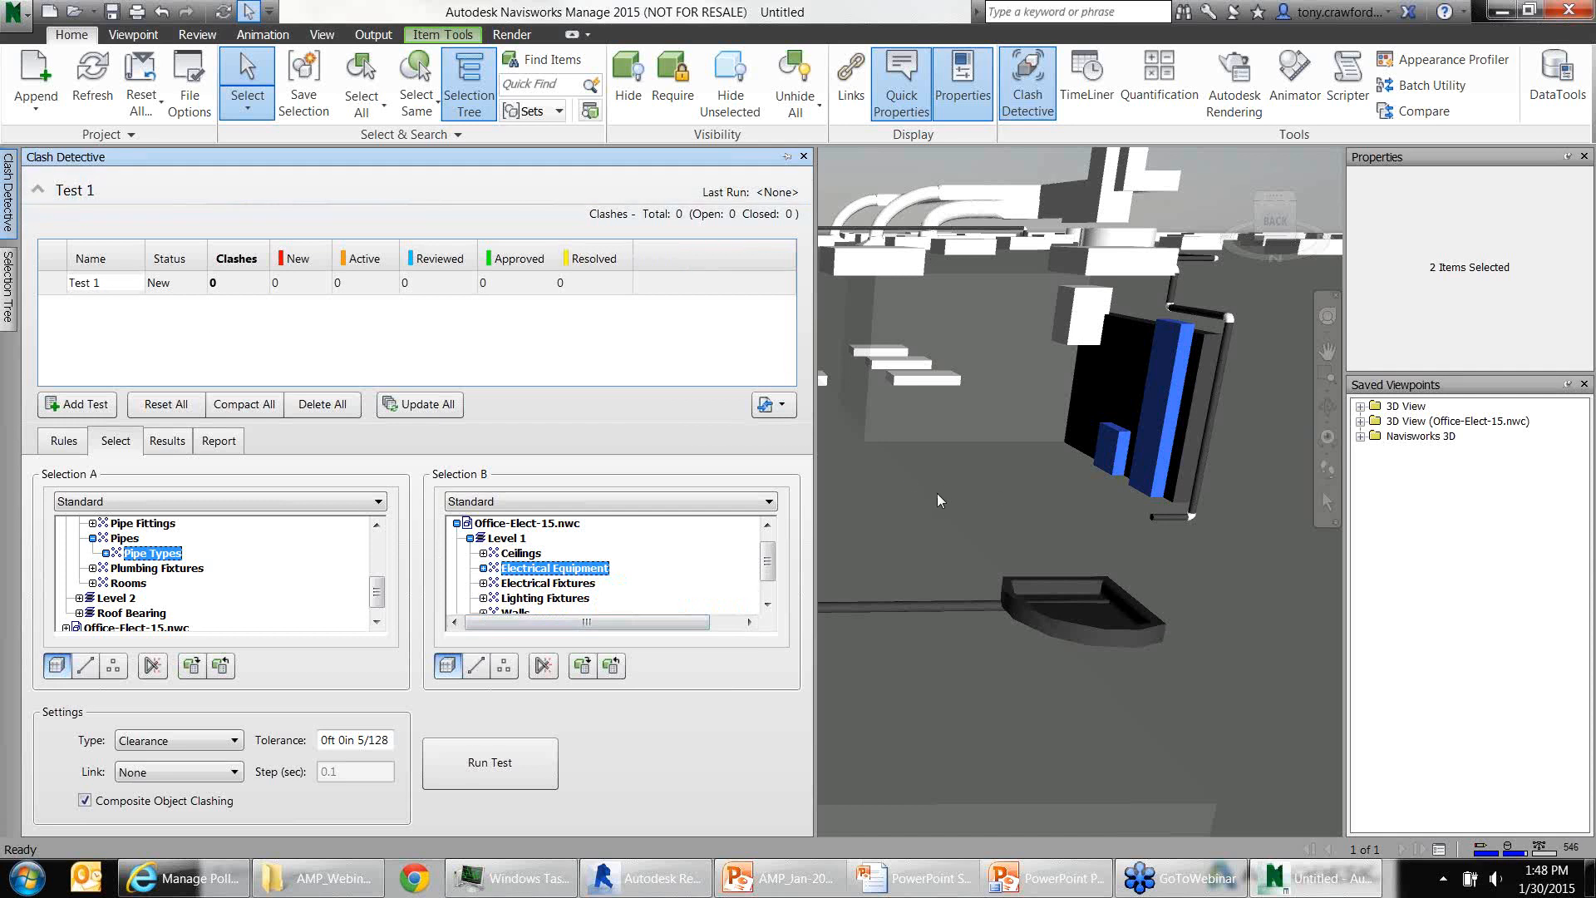
Run the clearance clash test between the Level 1 pipes and electrical equipment
scroll(964, 491, "up", 5)
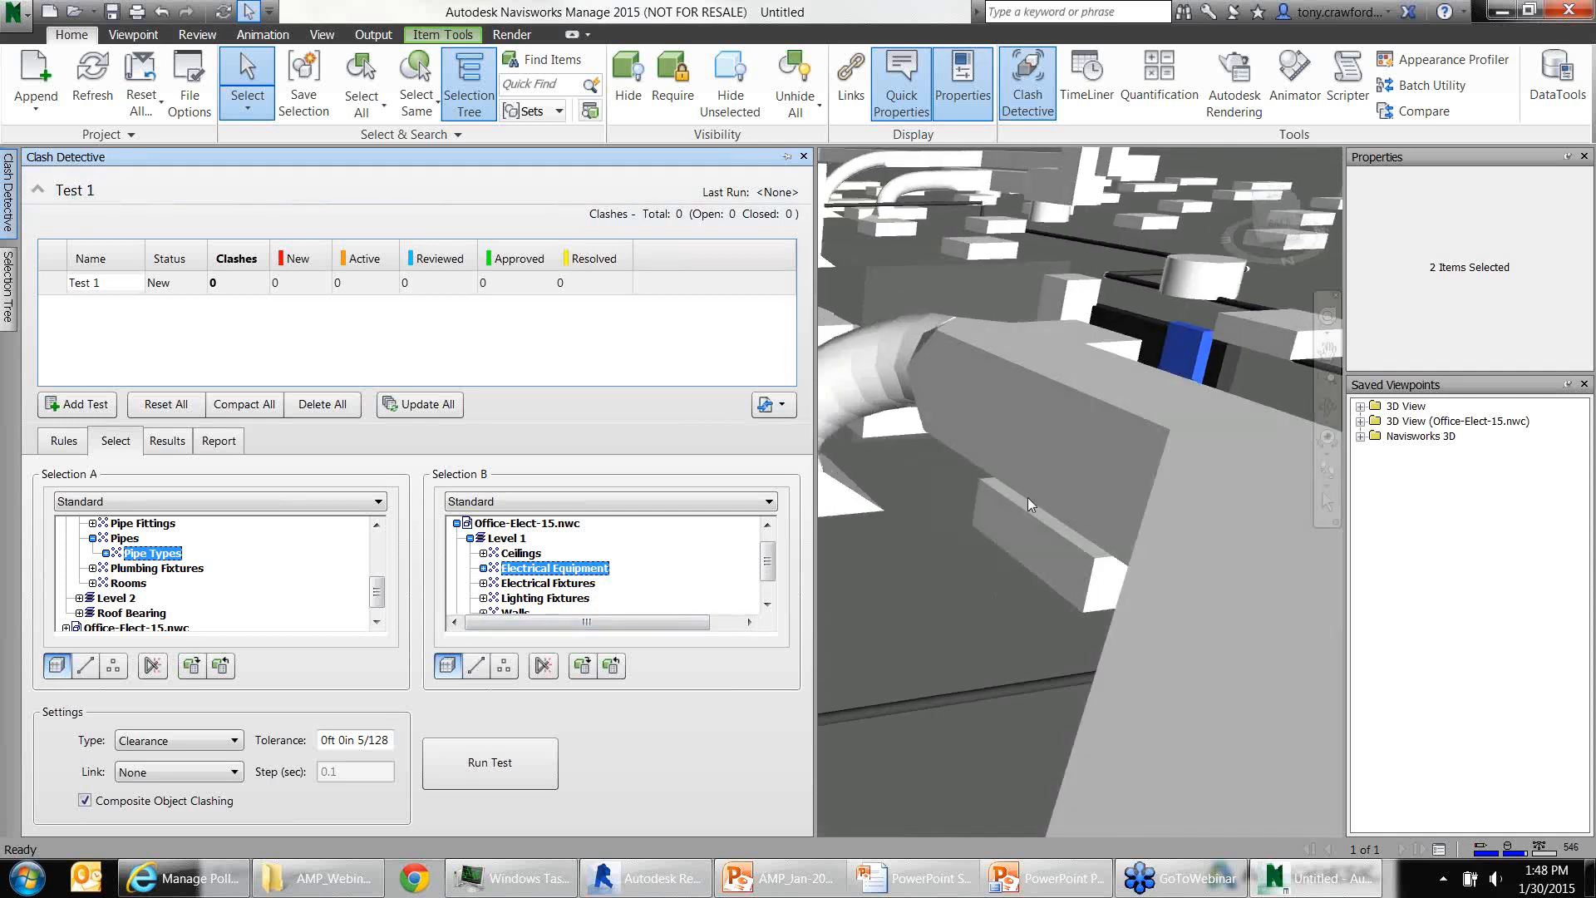
scroll(1027, 497, "down", 6)
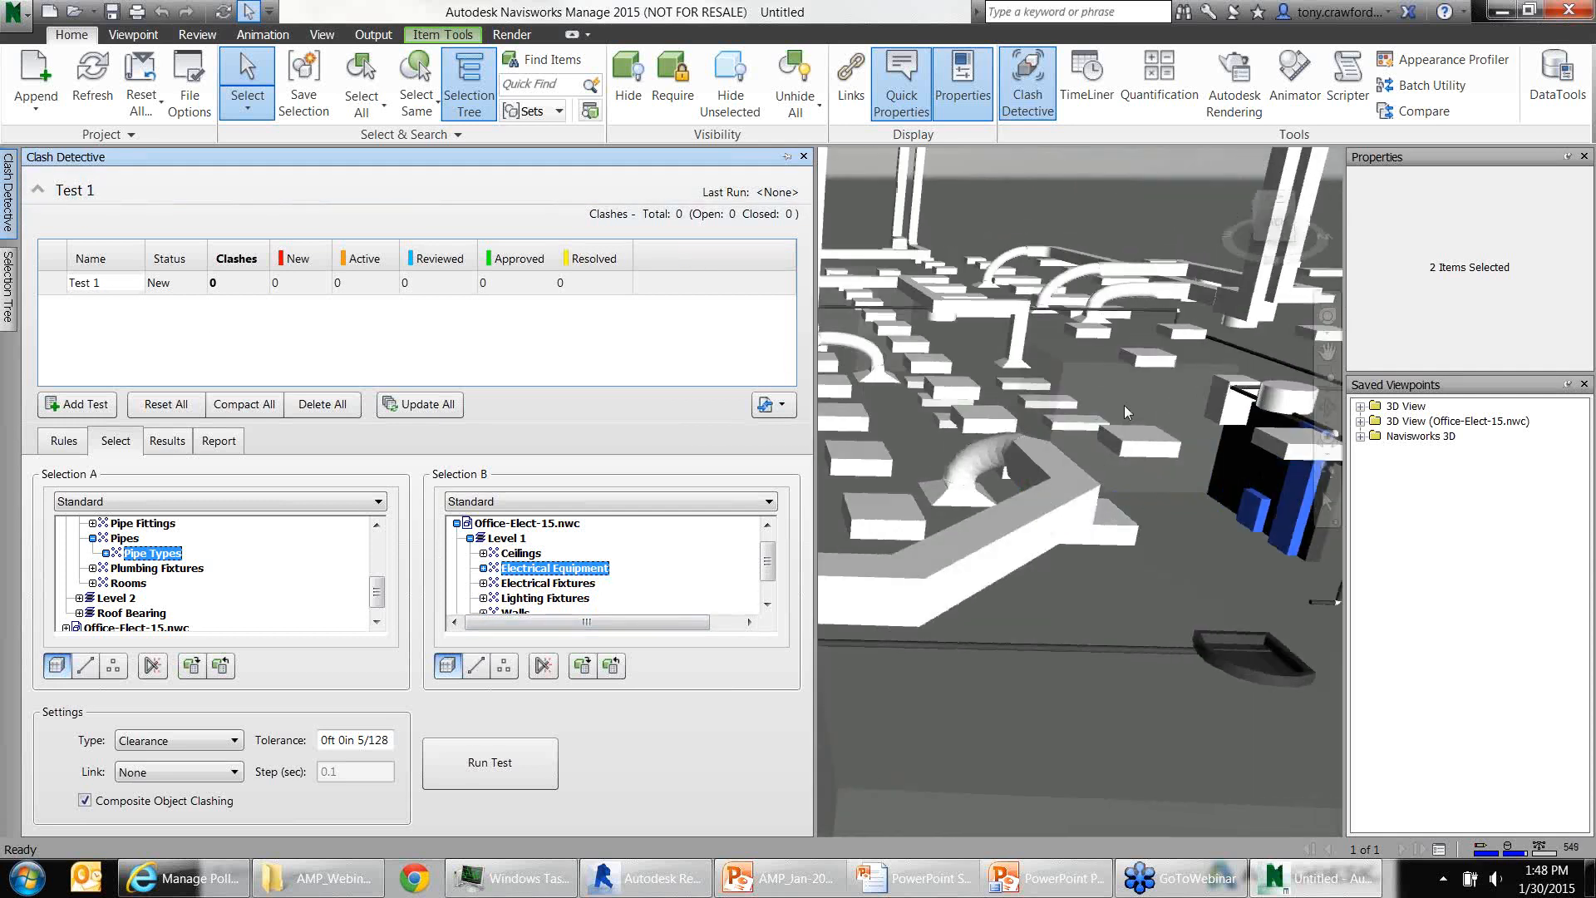
middle_click_drag(1124, 406, 1053, 453, "shift")
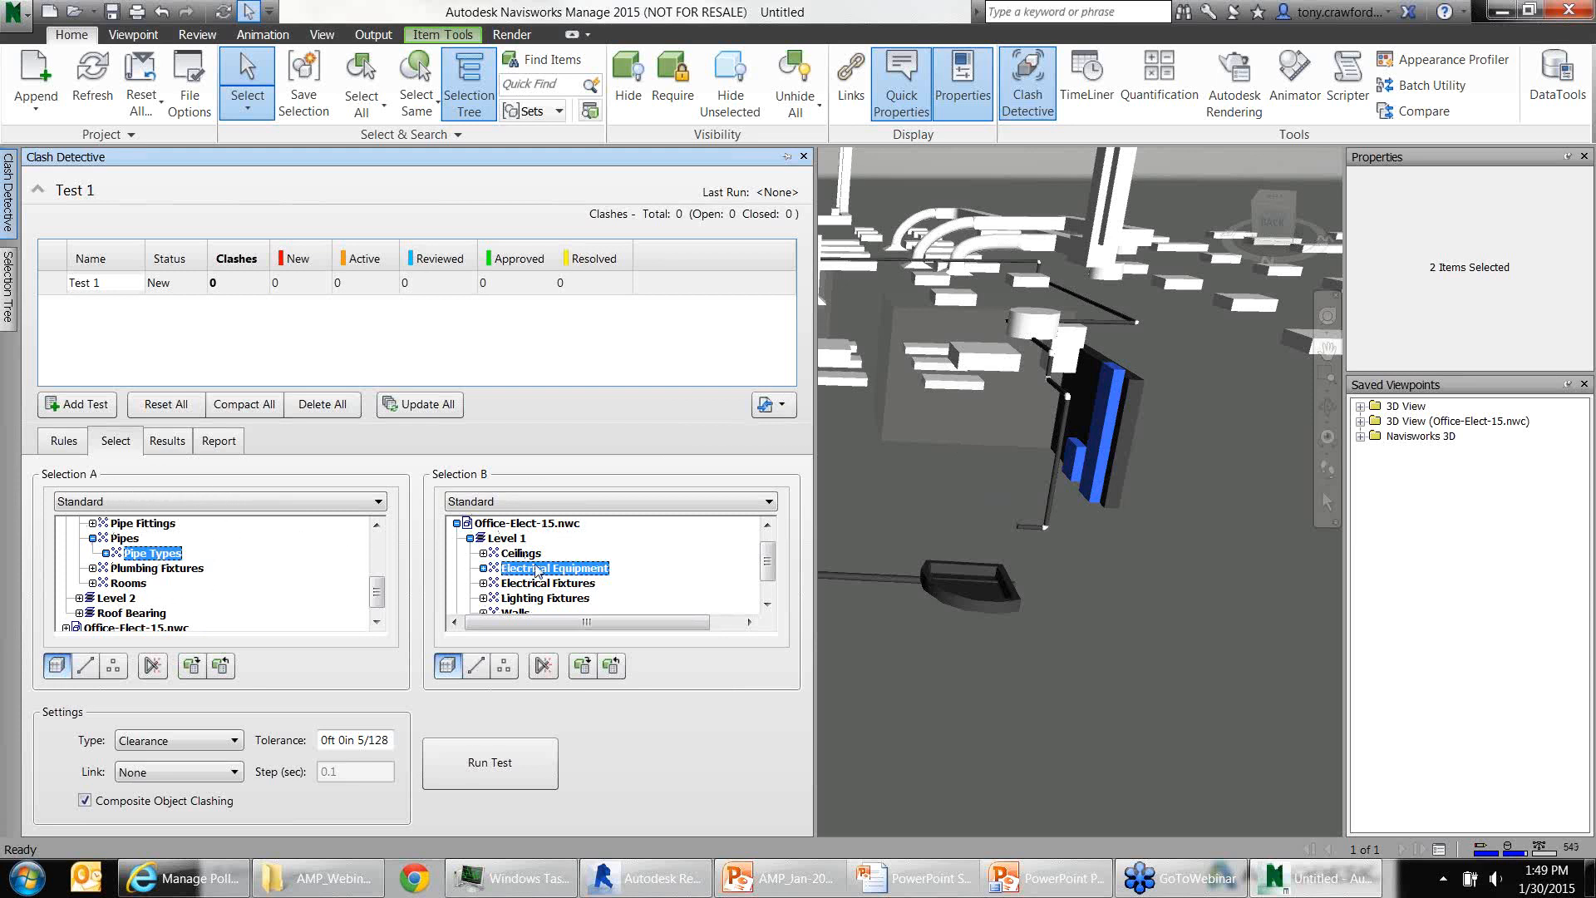
key("ctrl")
key("ctrl")
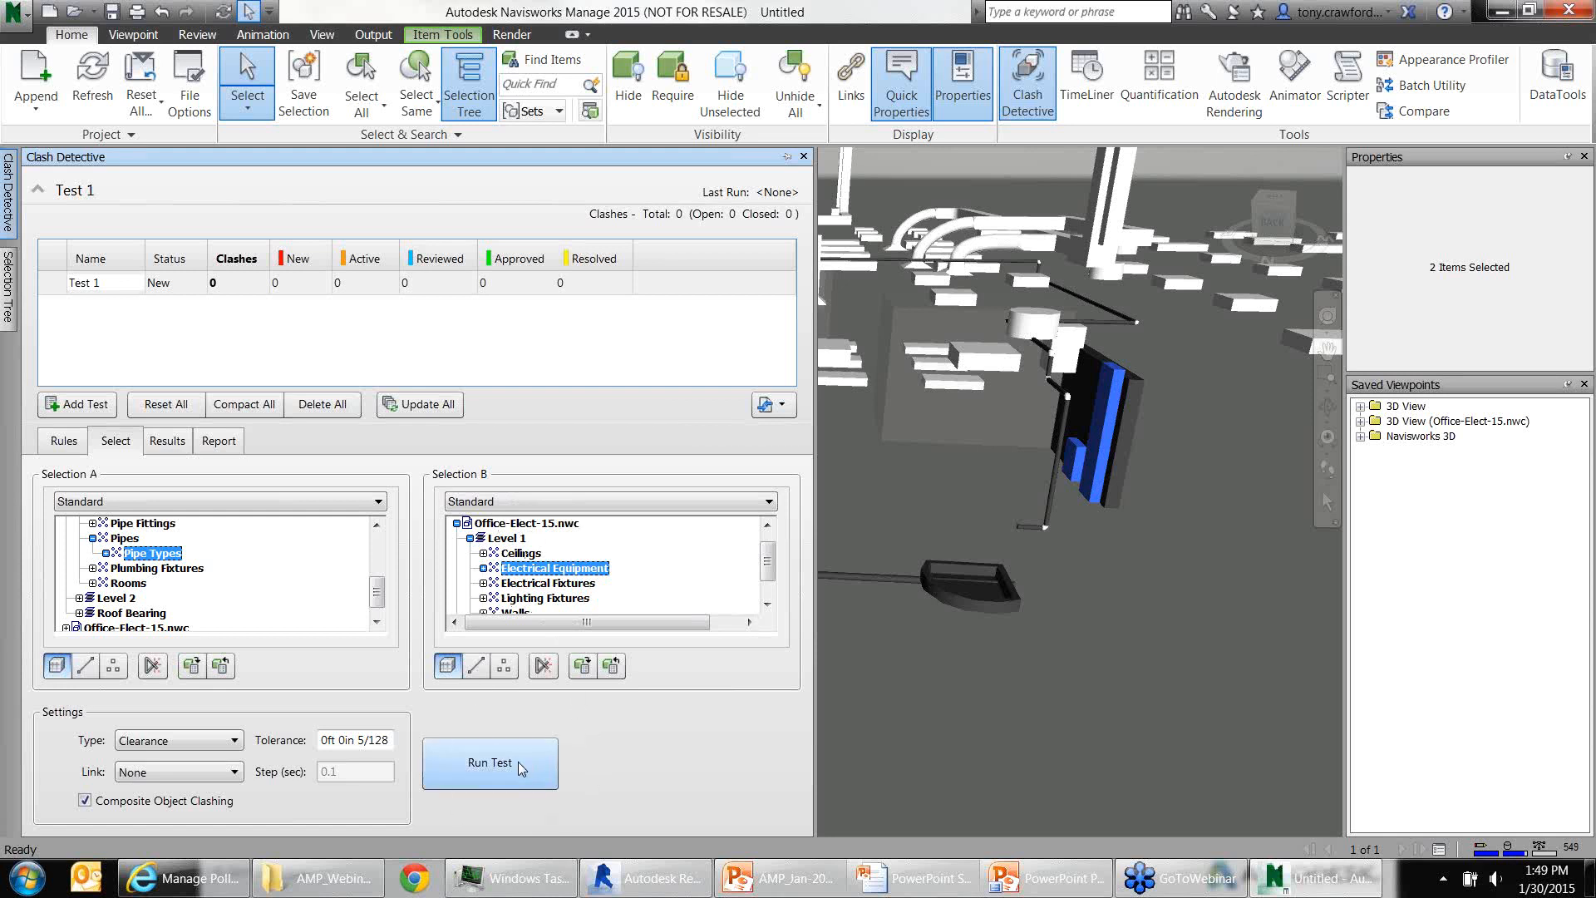
left_click(517, 761)
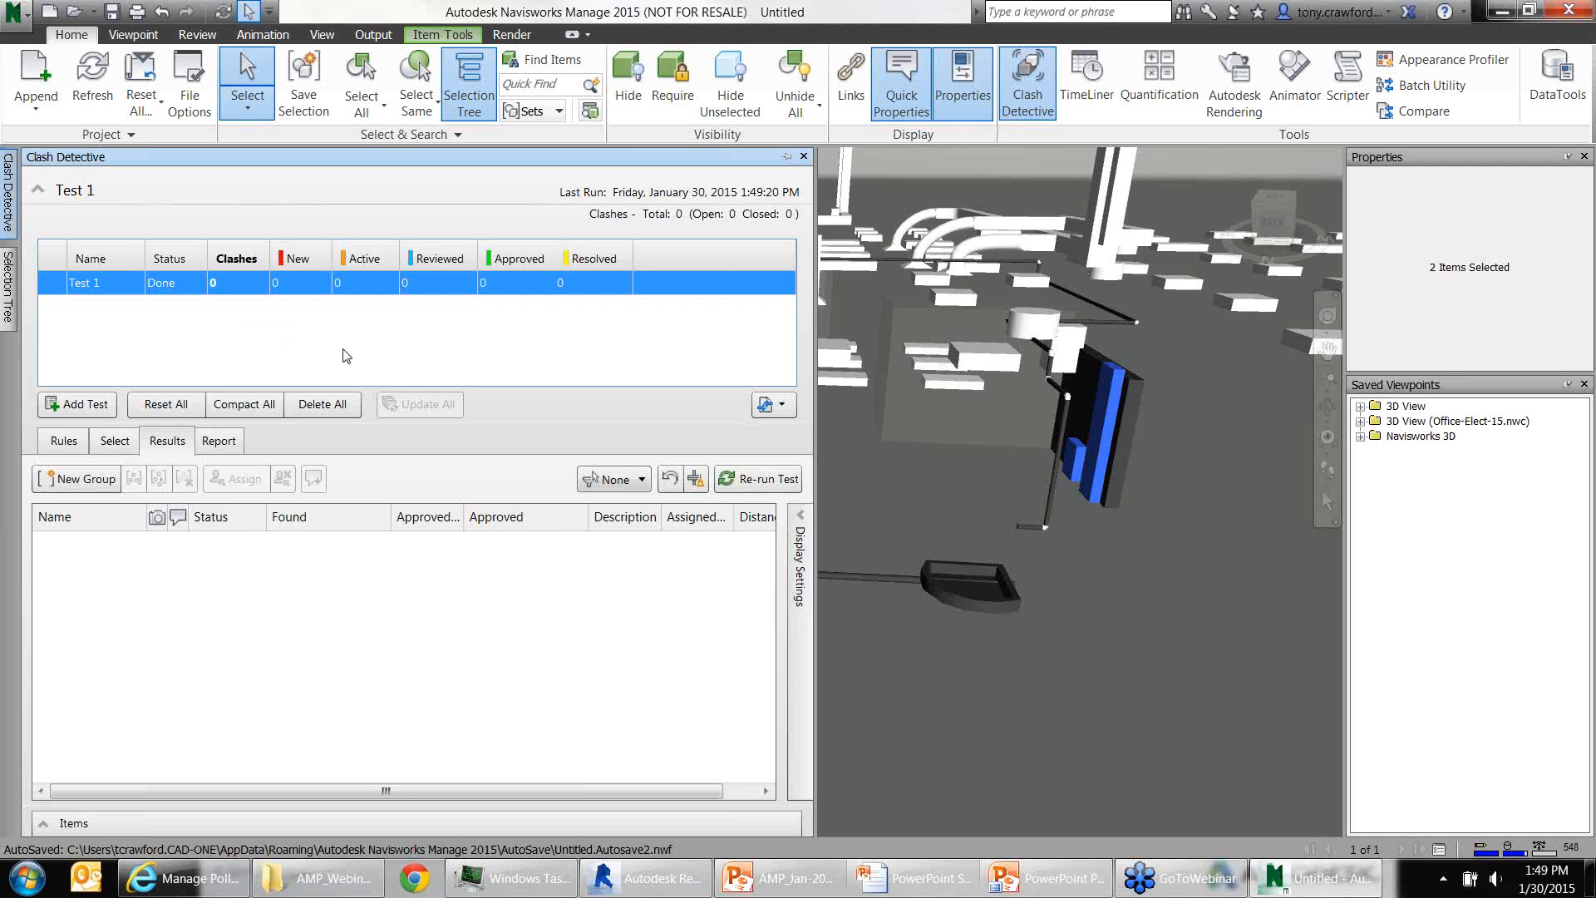
Clear the panel selection and append Office-Arch-15.nwc to the combined model
left_click(1175, 605)
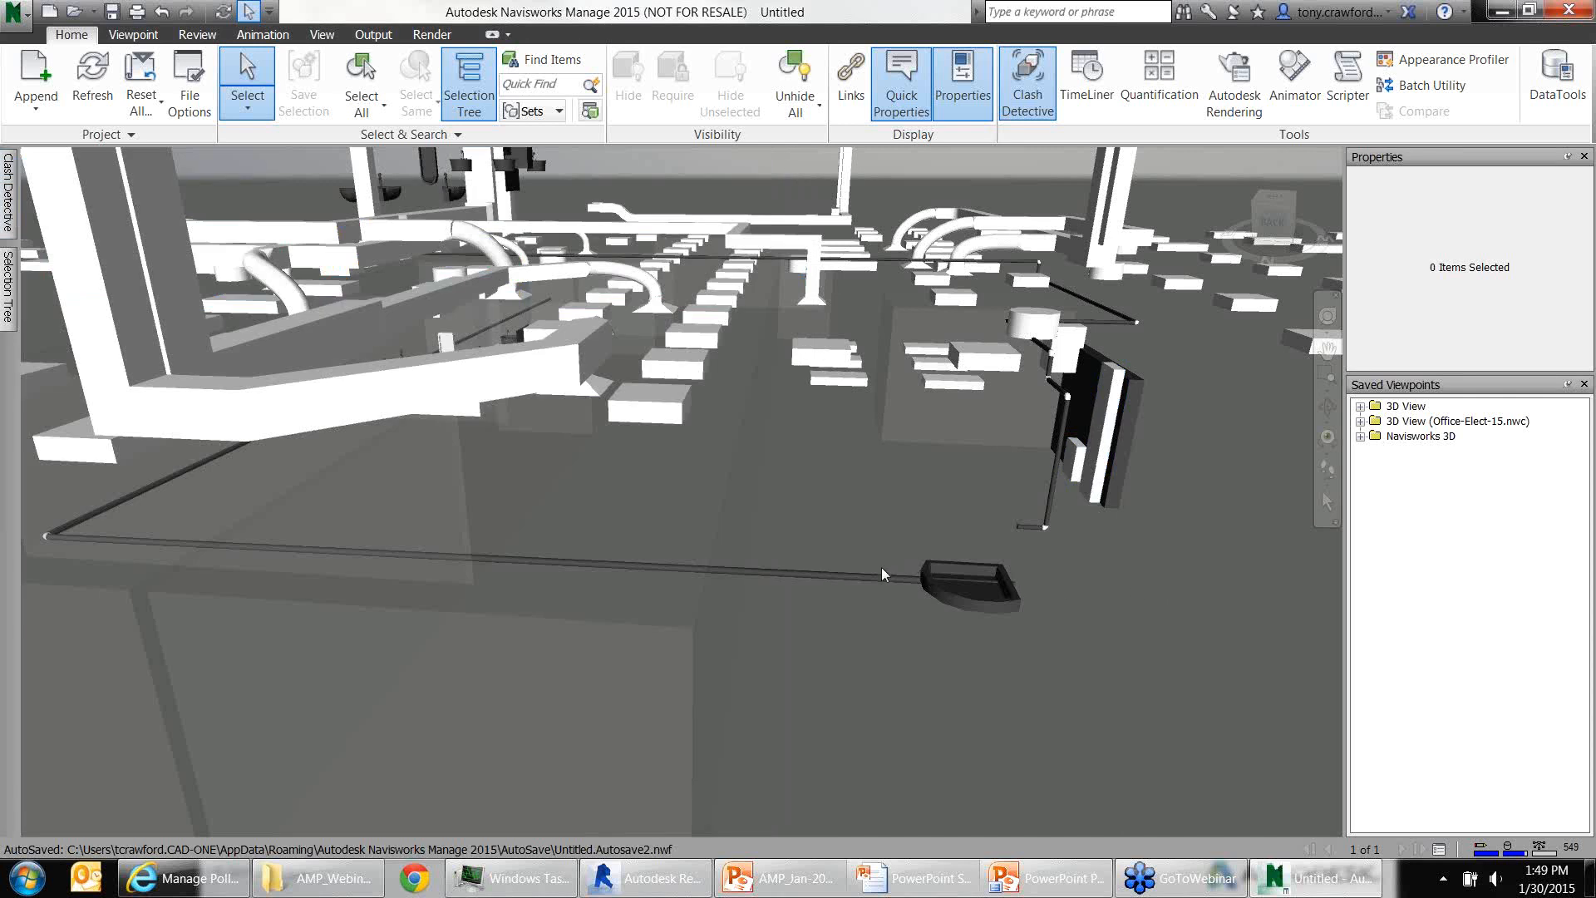
middle_click_drag(881, 571, 754, 586, "shift")
scroll(726, 478, "down", 3)
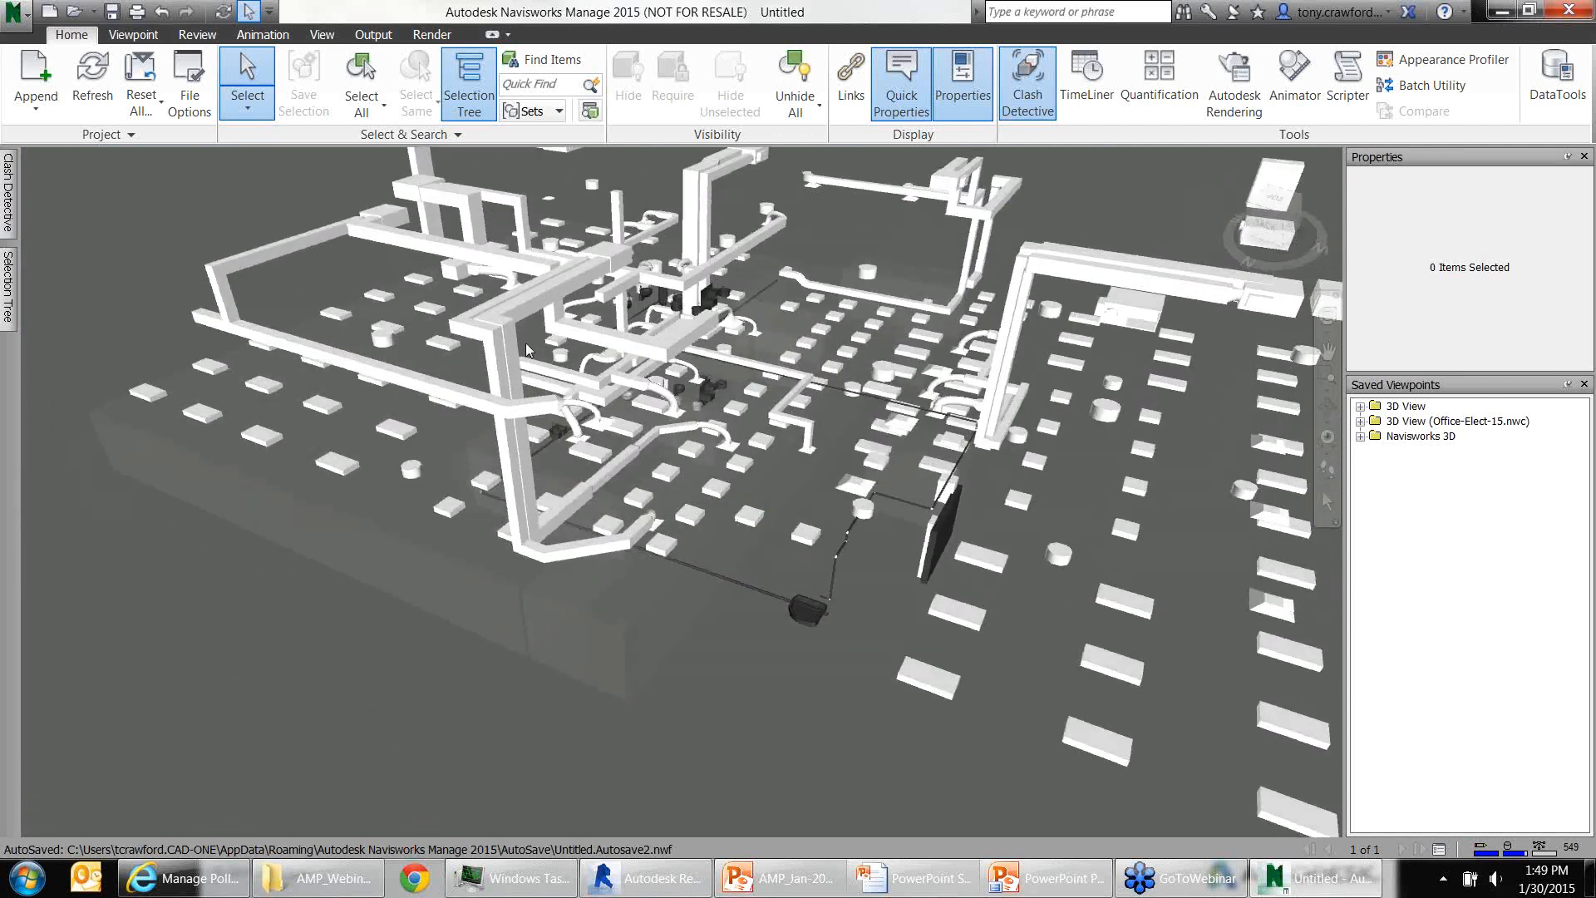
left_click(40, 75)
left_click(362, 287)
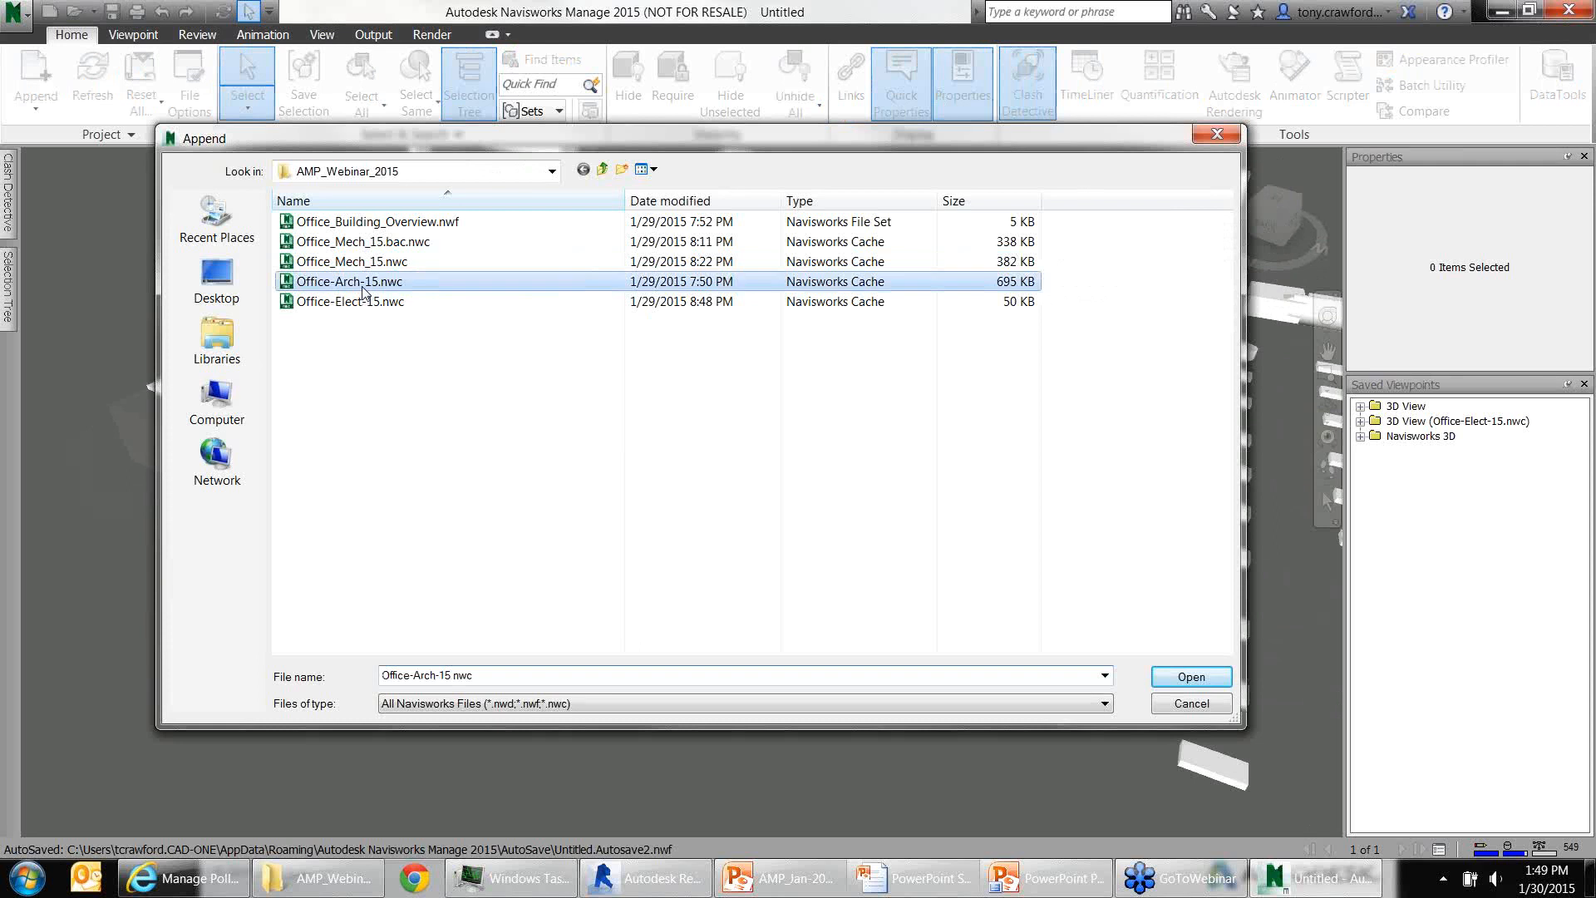
double_click(362, 288)
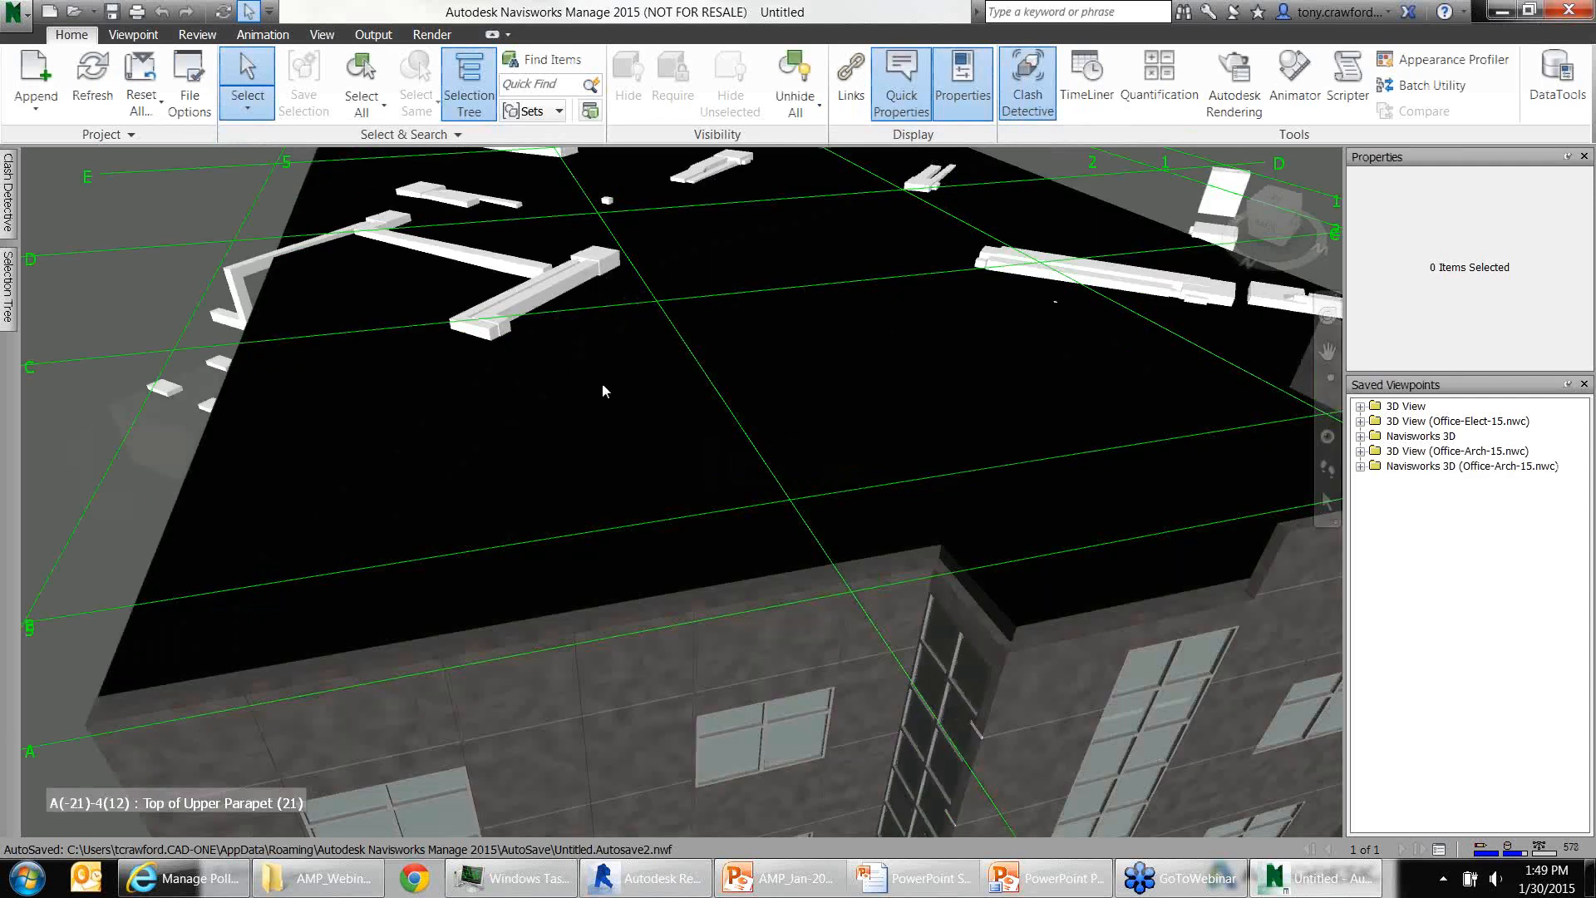
Delete Office-Arch-15.nwc from the combined model
scroll(587, 410, "up", 2)
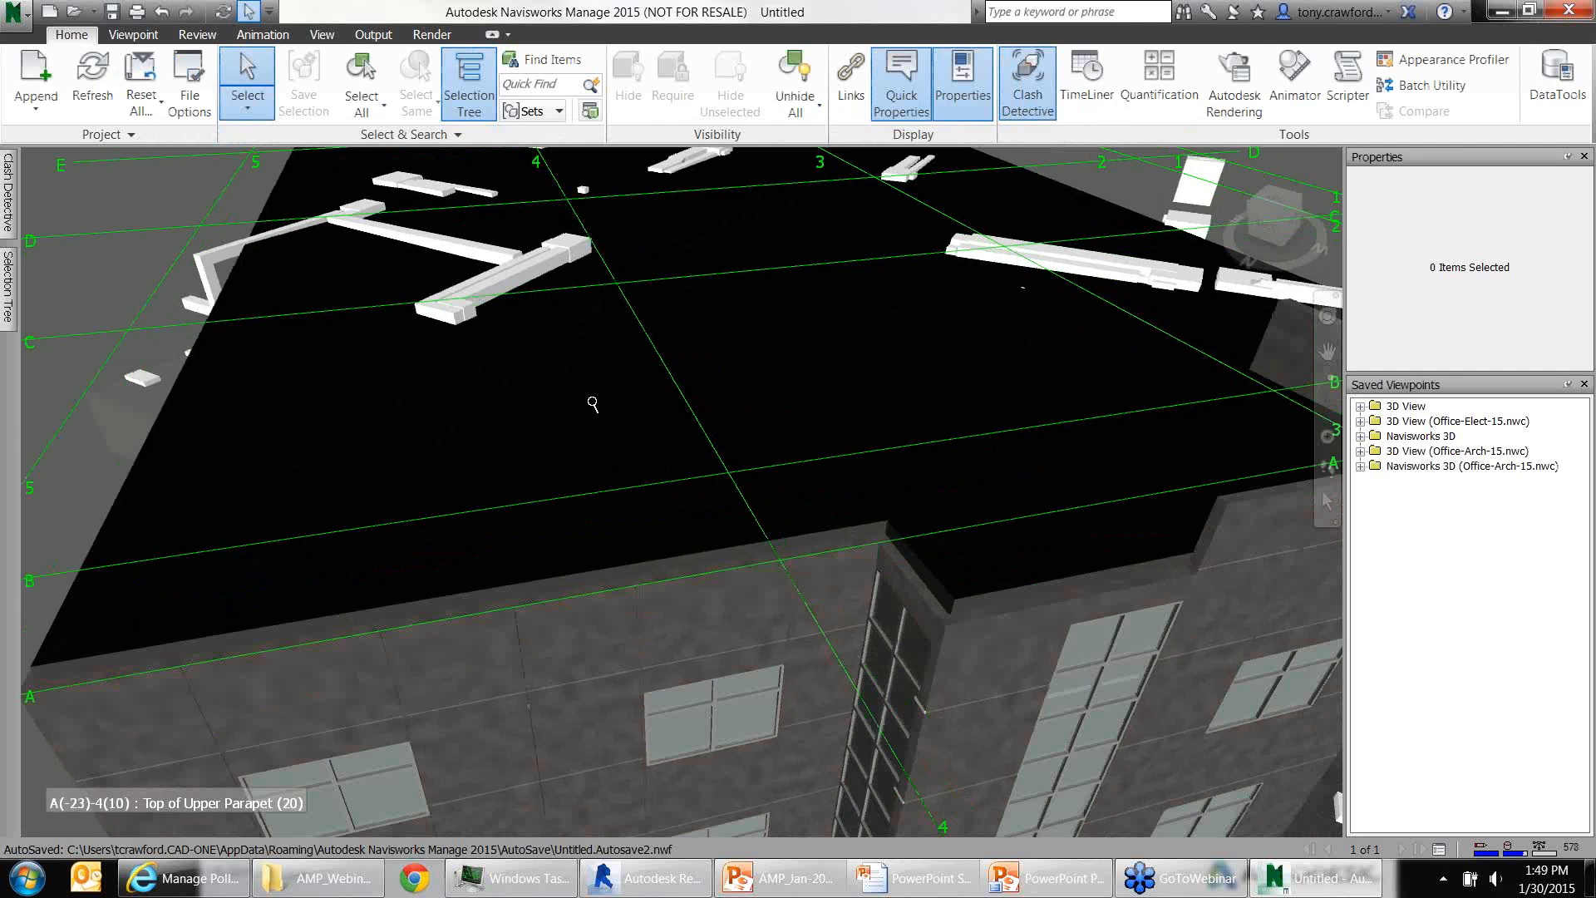
scroll(593, 404, "down", 5)
middle_click_drag(578, 410, 705, 400, "shift")
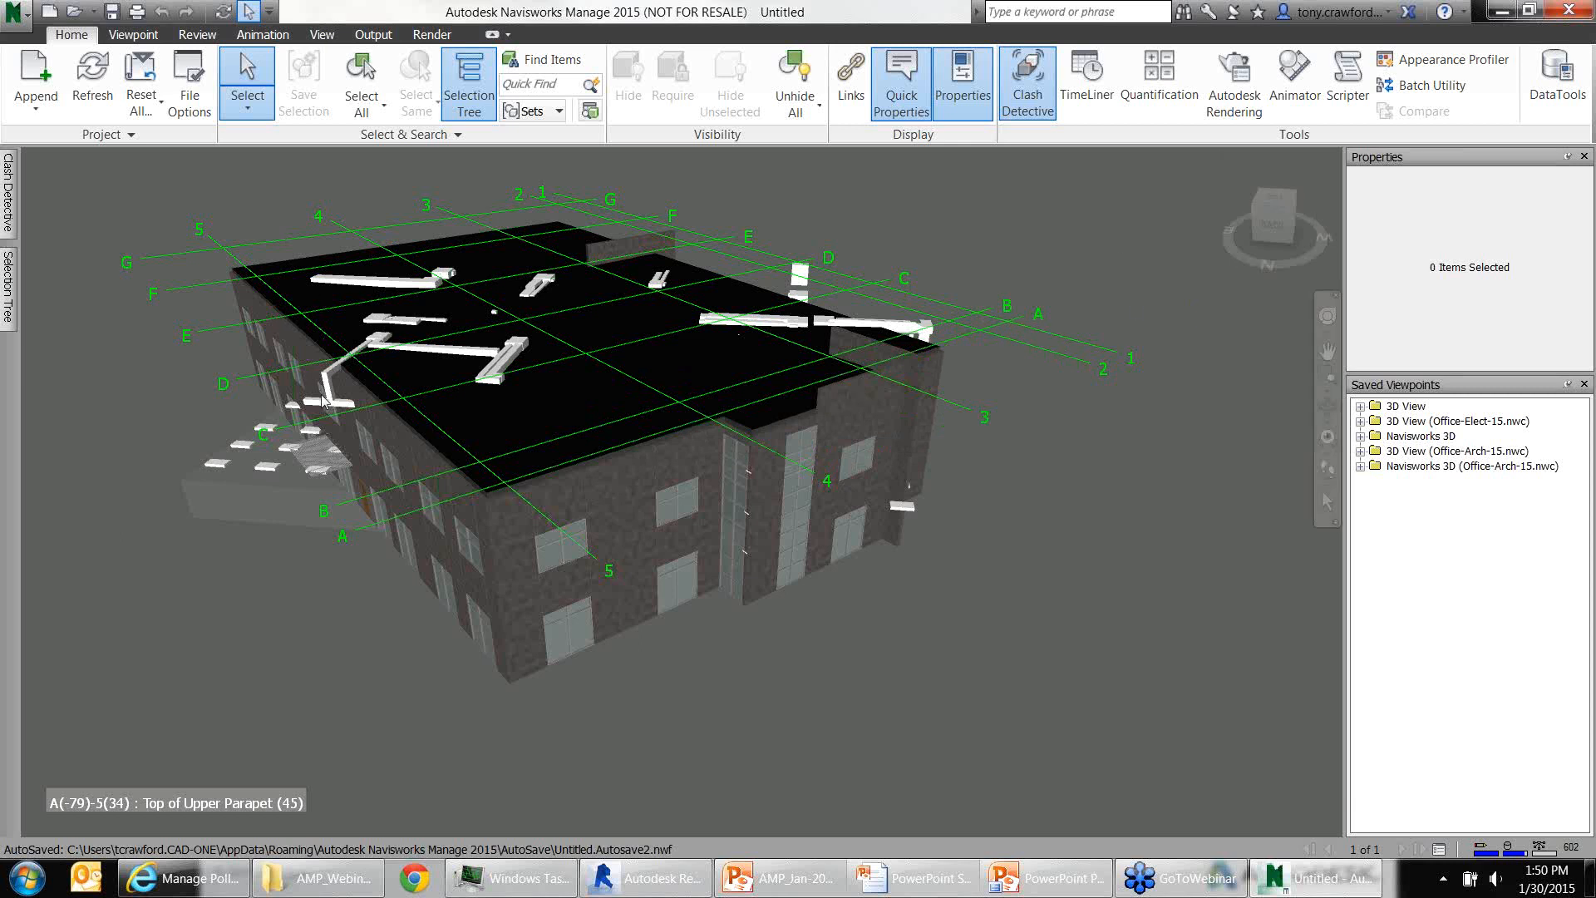
middle_click_drag(427, 432, 455, 425, "shift")
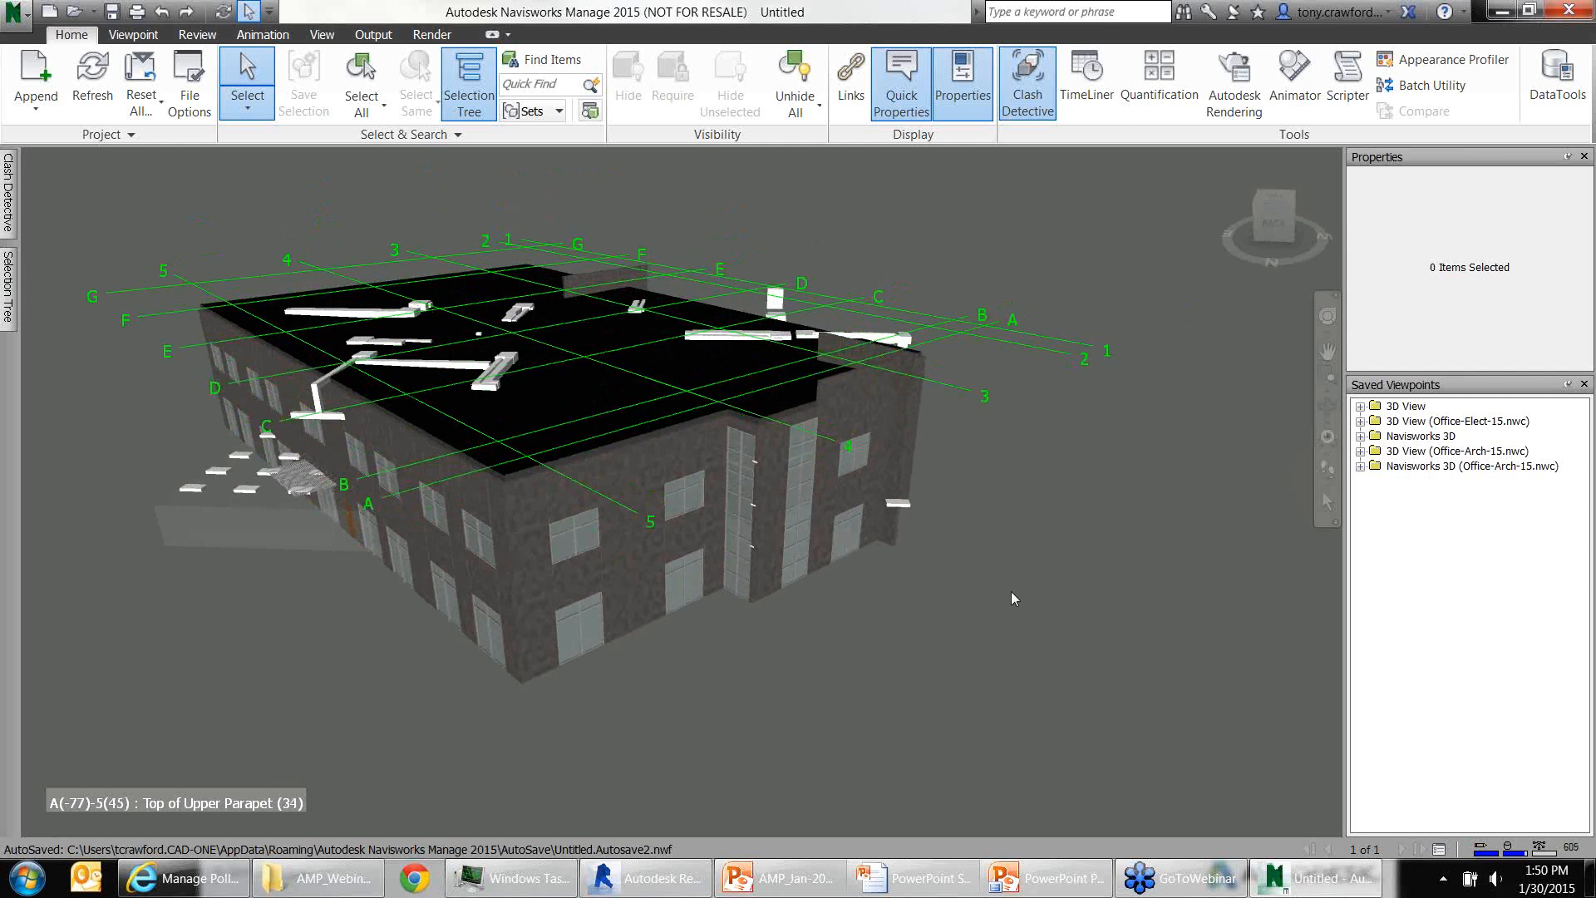
left_click(10, 303)
left_click(83, 233)
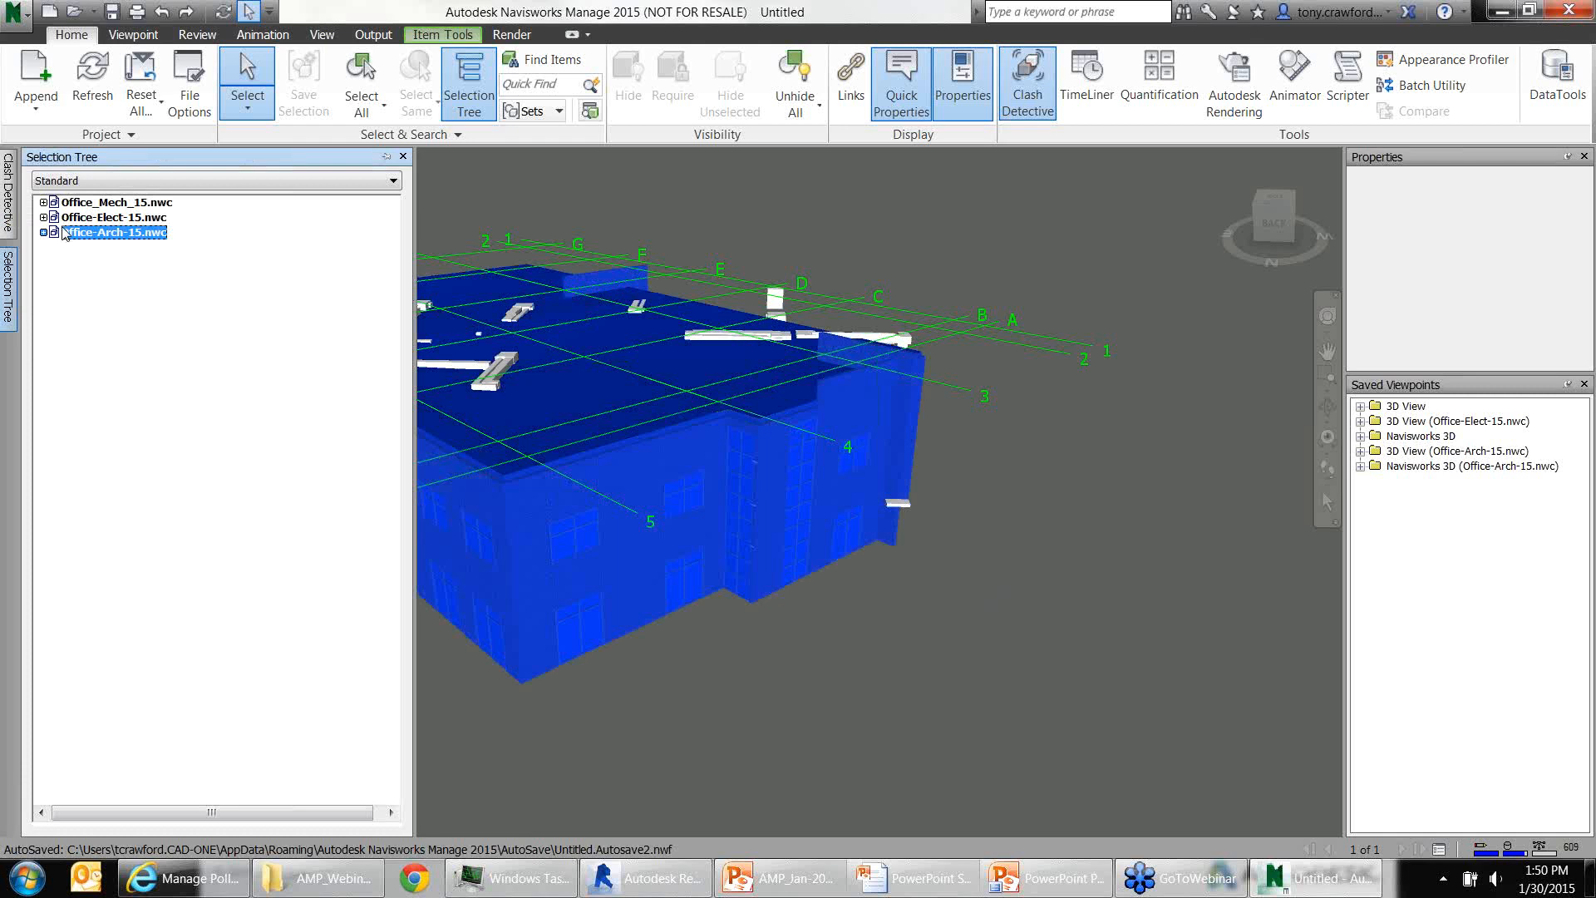
right_click(64, 234)
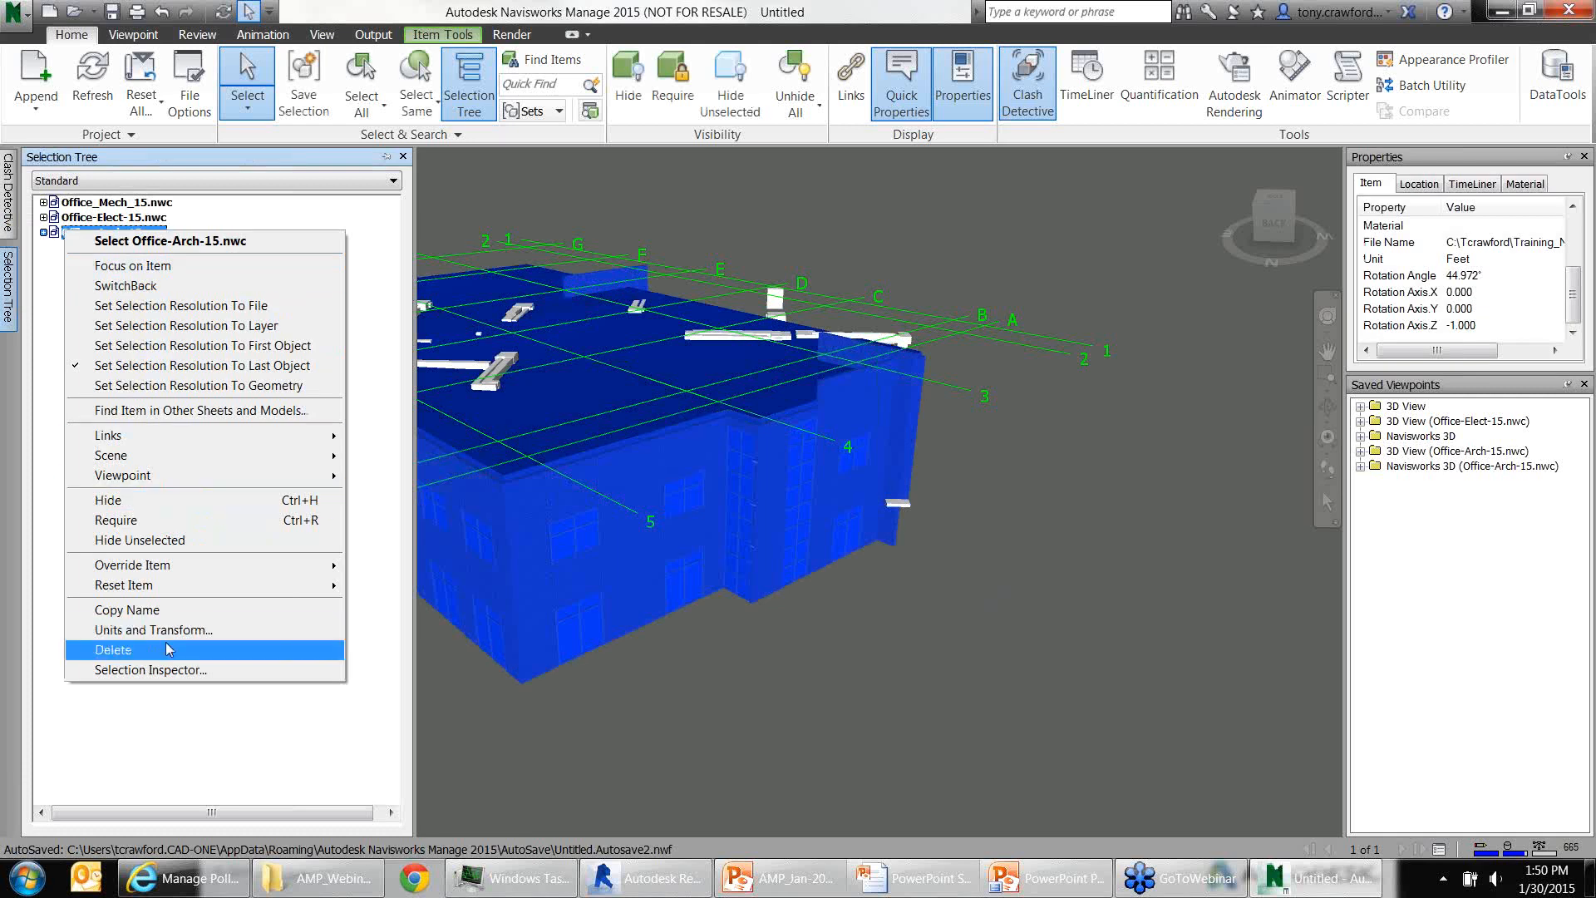
left_click(117, 649)
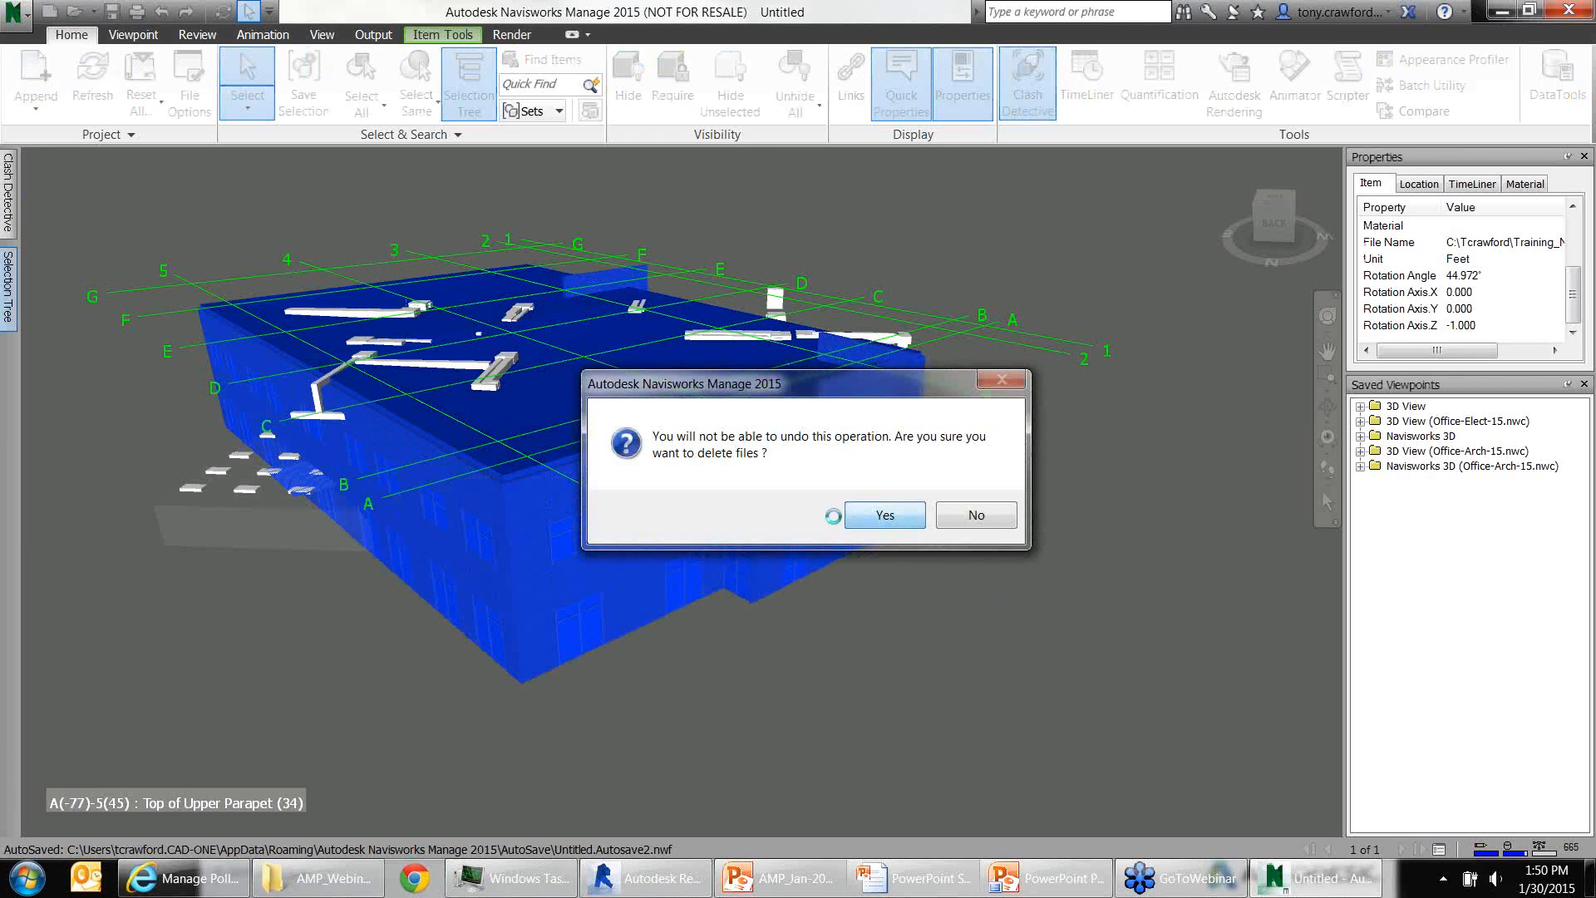
key("Return")
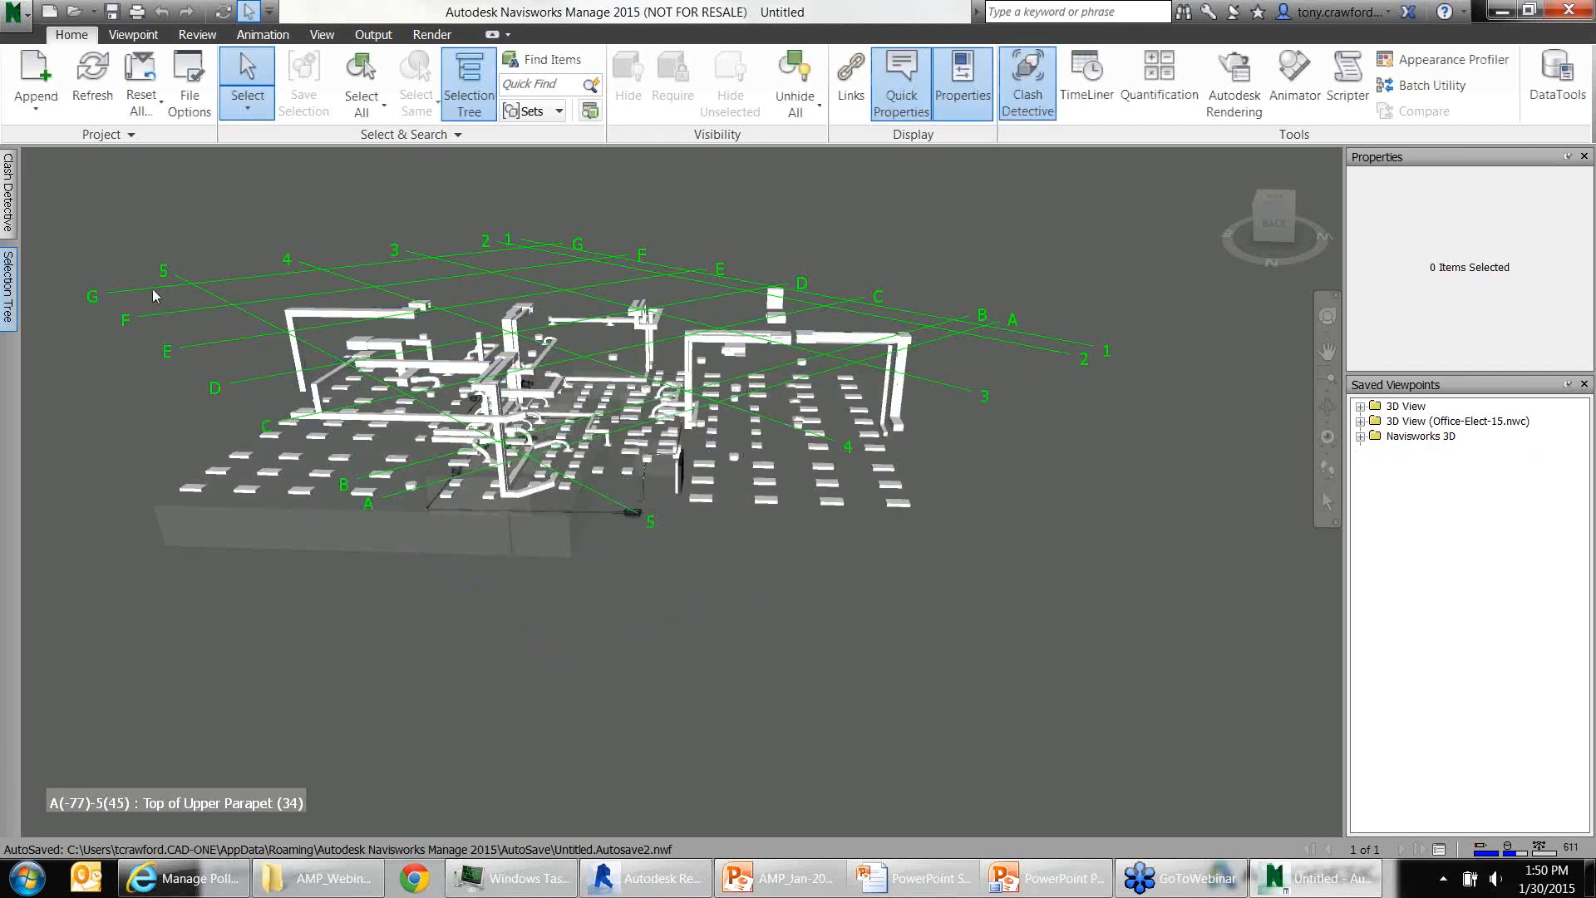
mouse_move(7, 287)
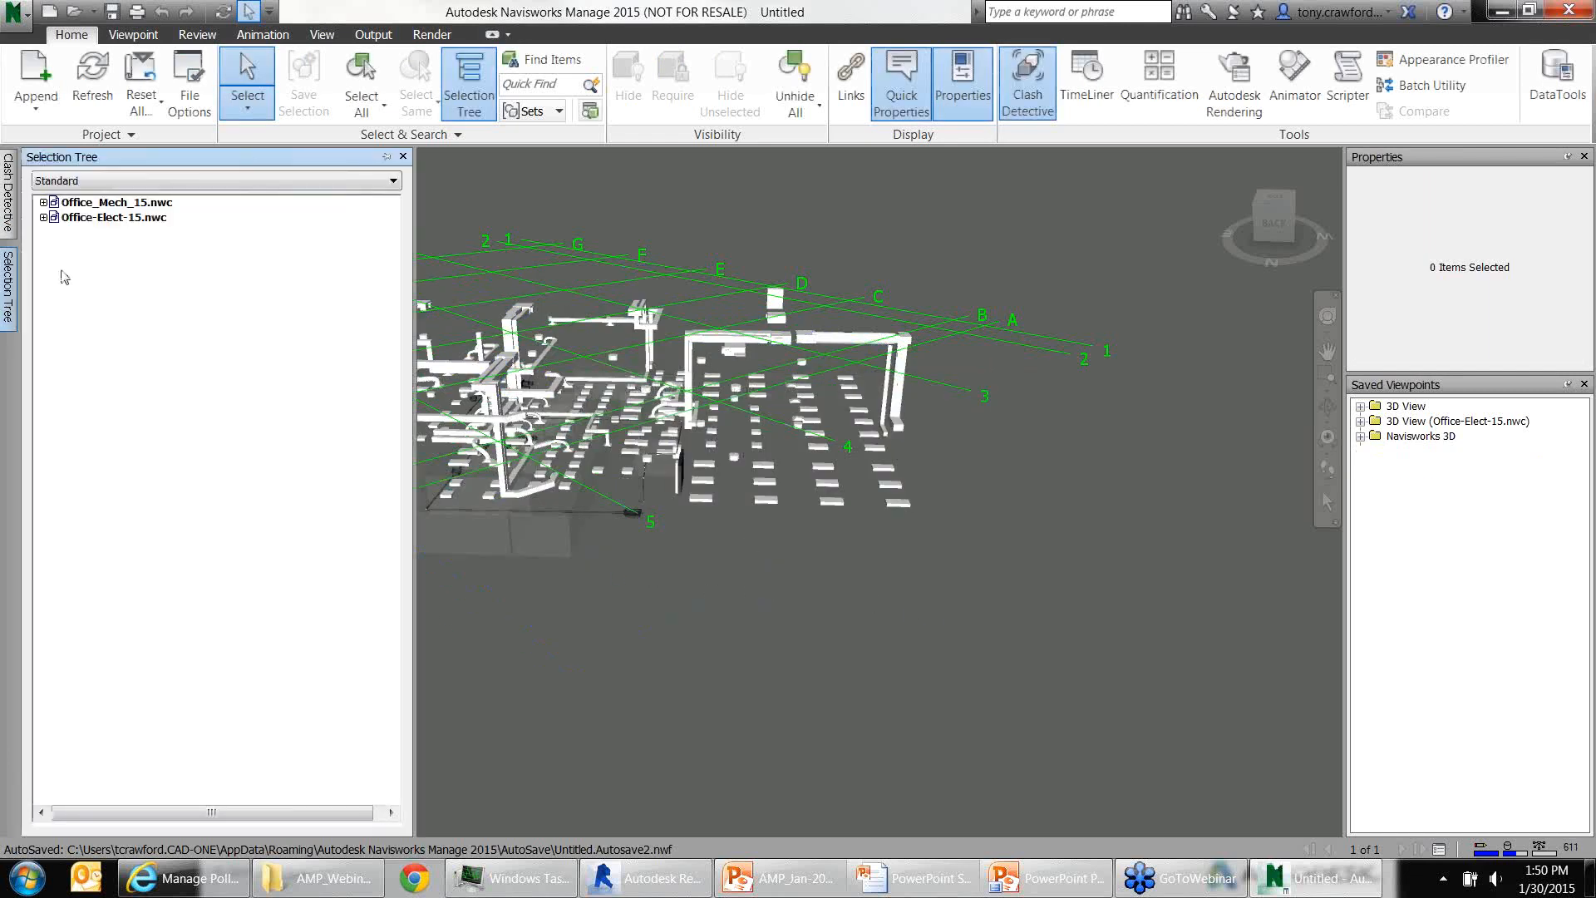
scroll(1008, 541, "down", 1)
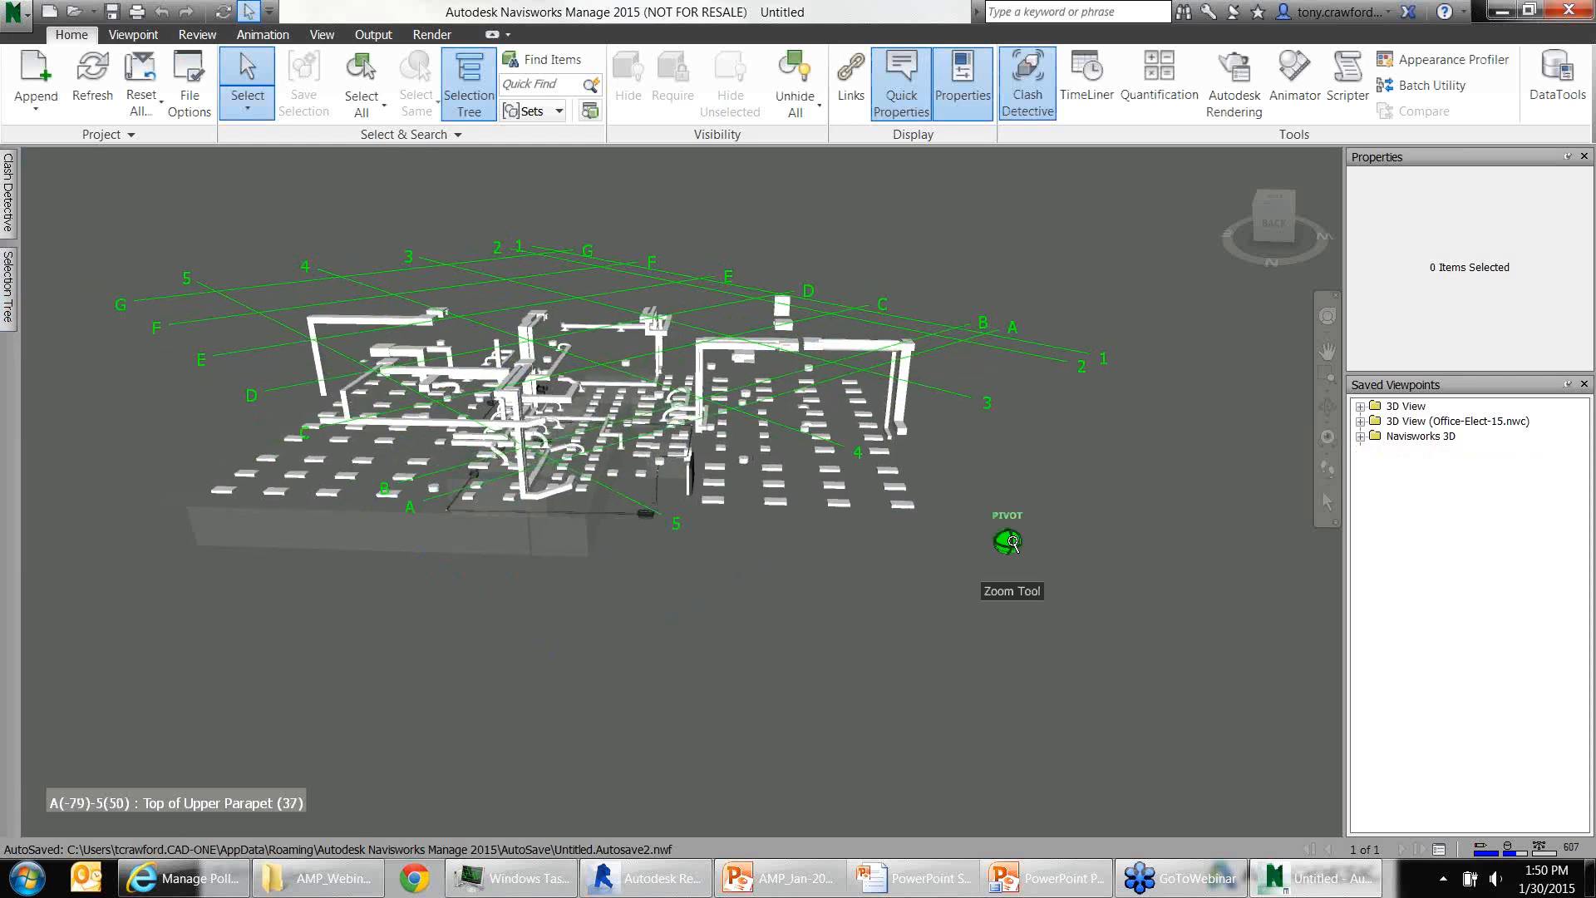
scroll(1008, 541, "up", 1)
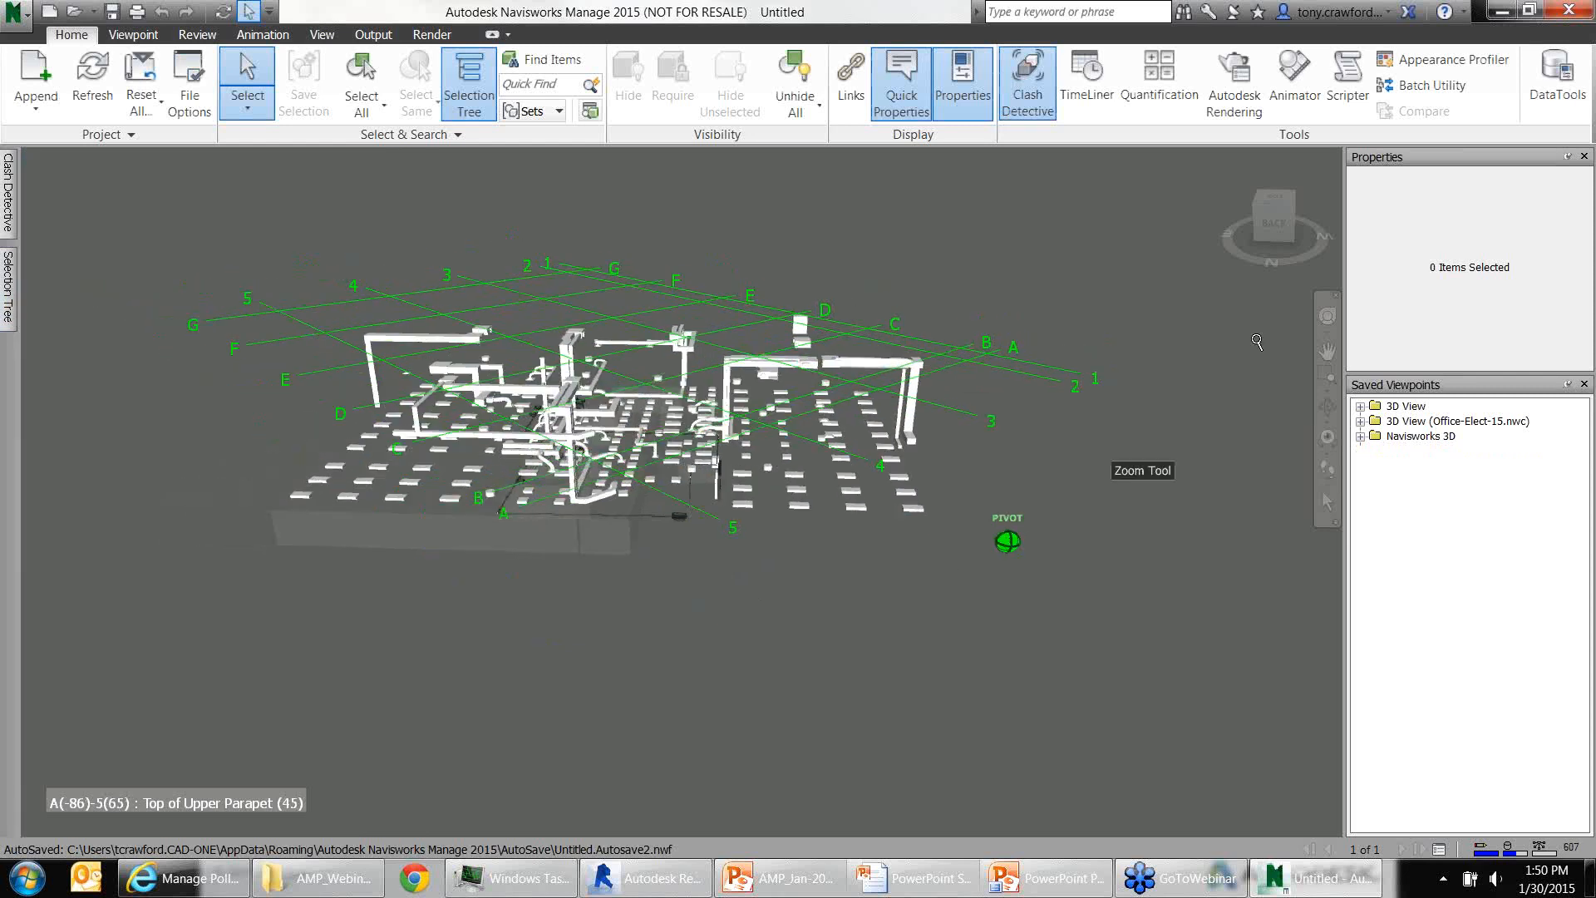
left_click(1293, 207)
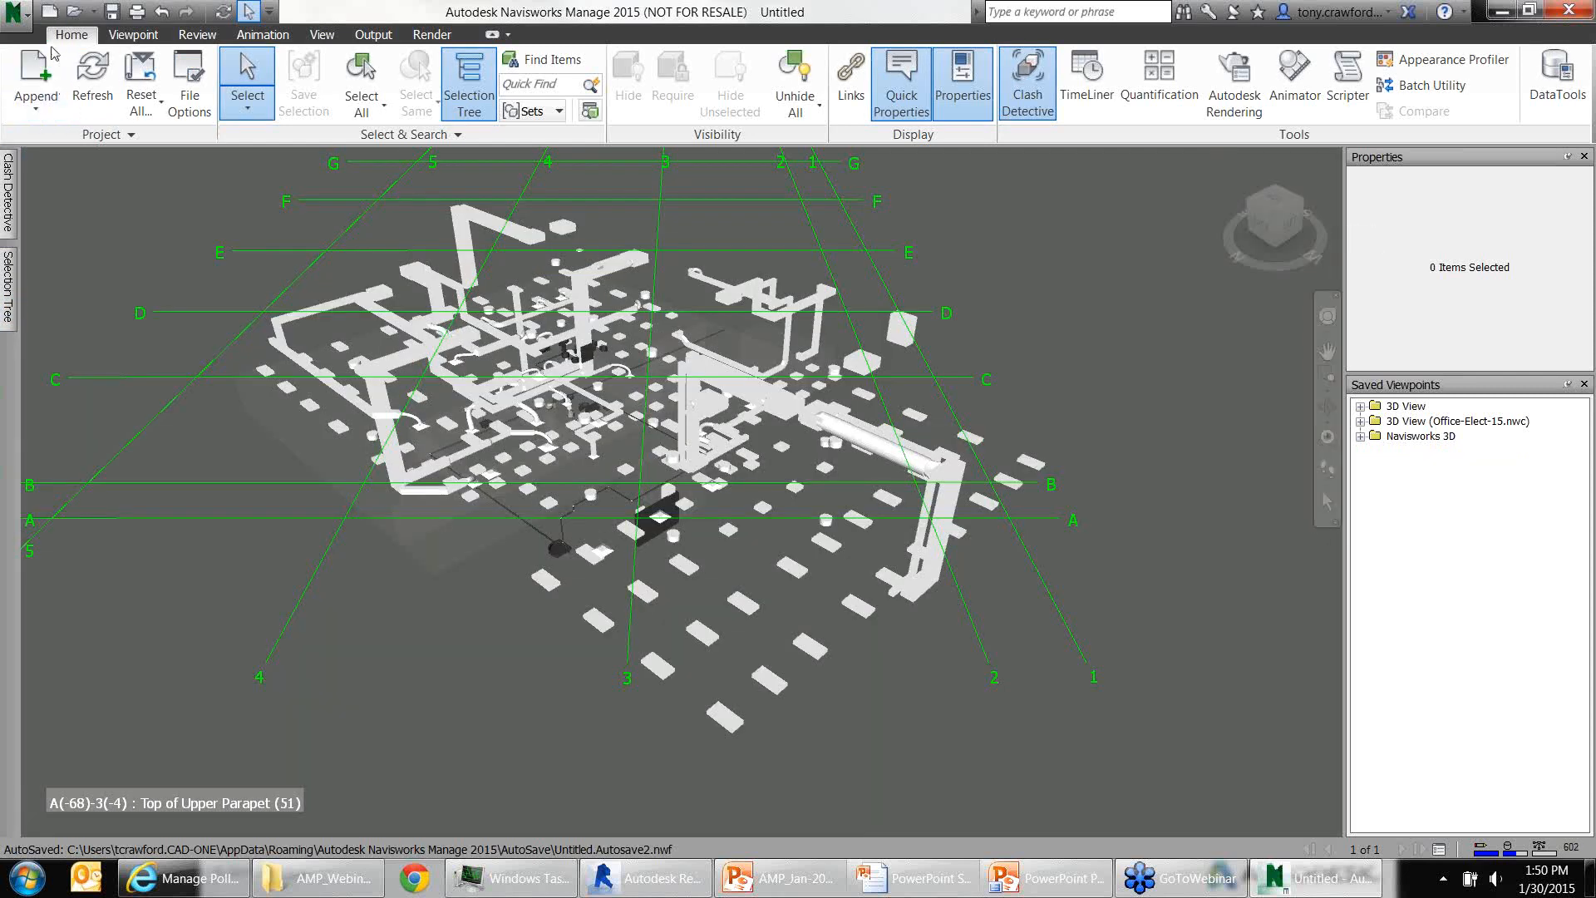
left_click(163, 11)
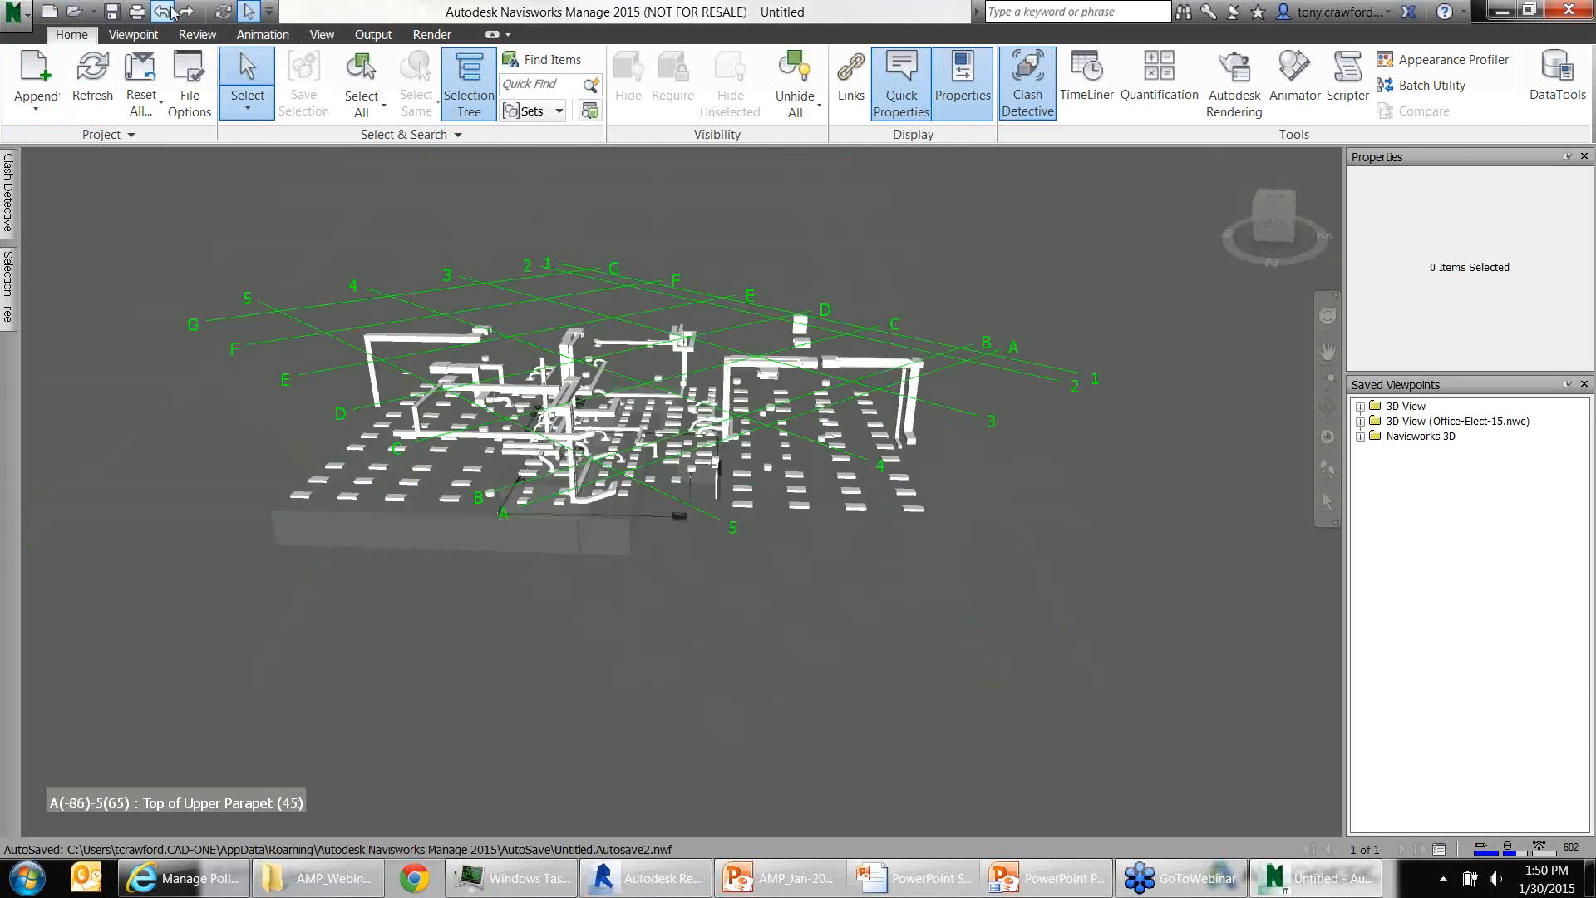
left_click(169, 10)
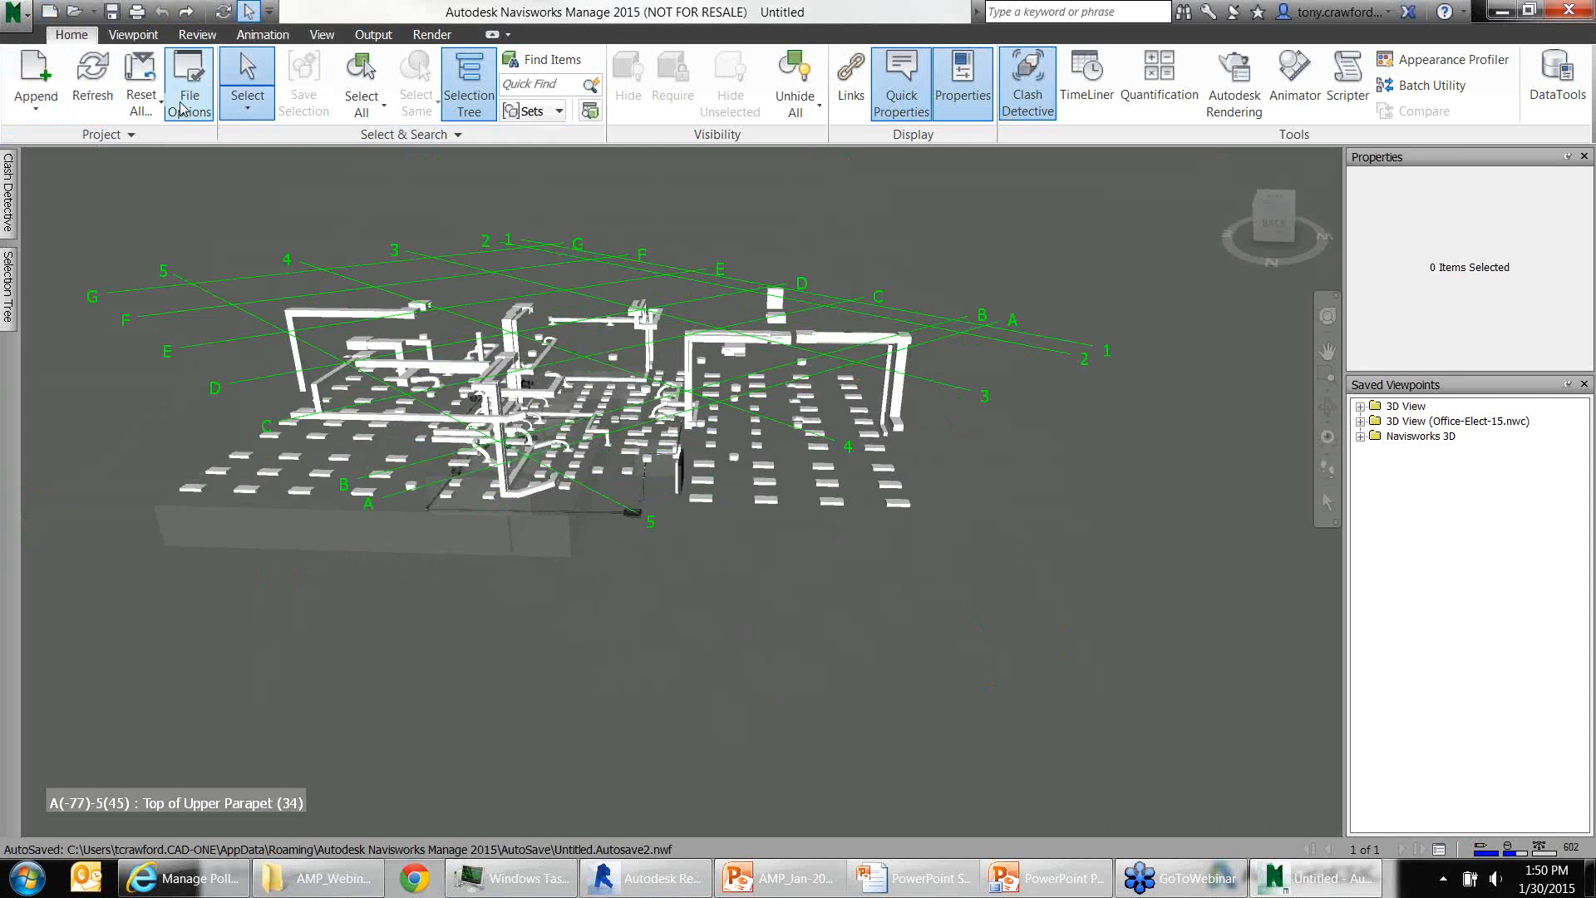
Start a new project without saving the current one, and open Office-Elect-15.nwc
left_click(50, 12)
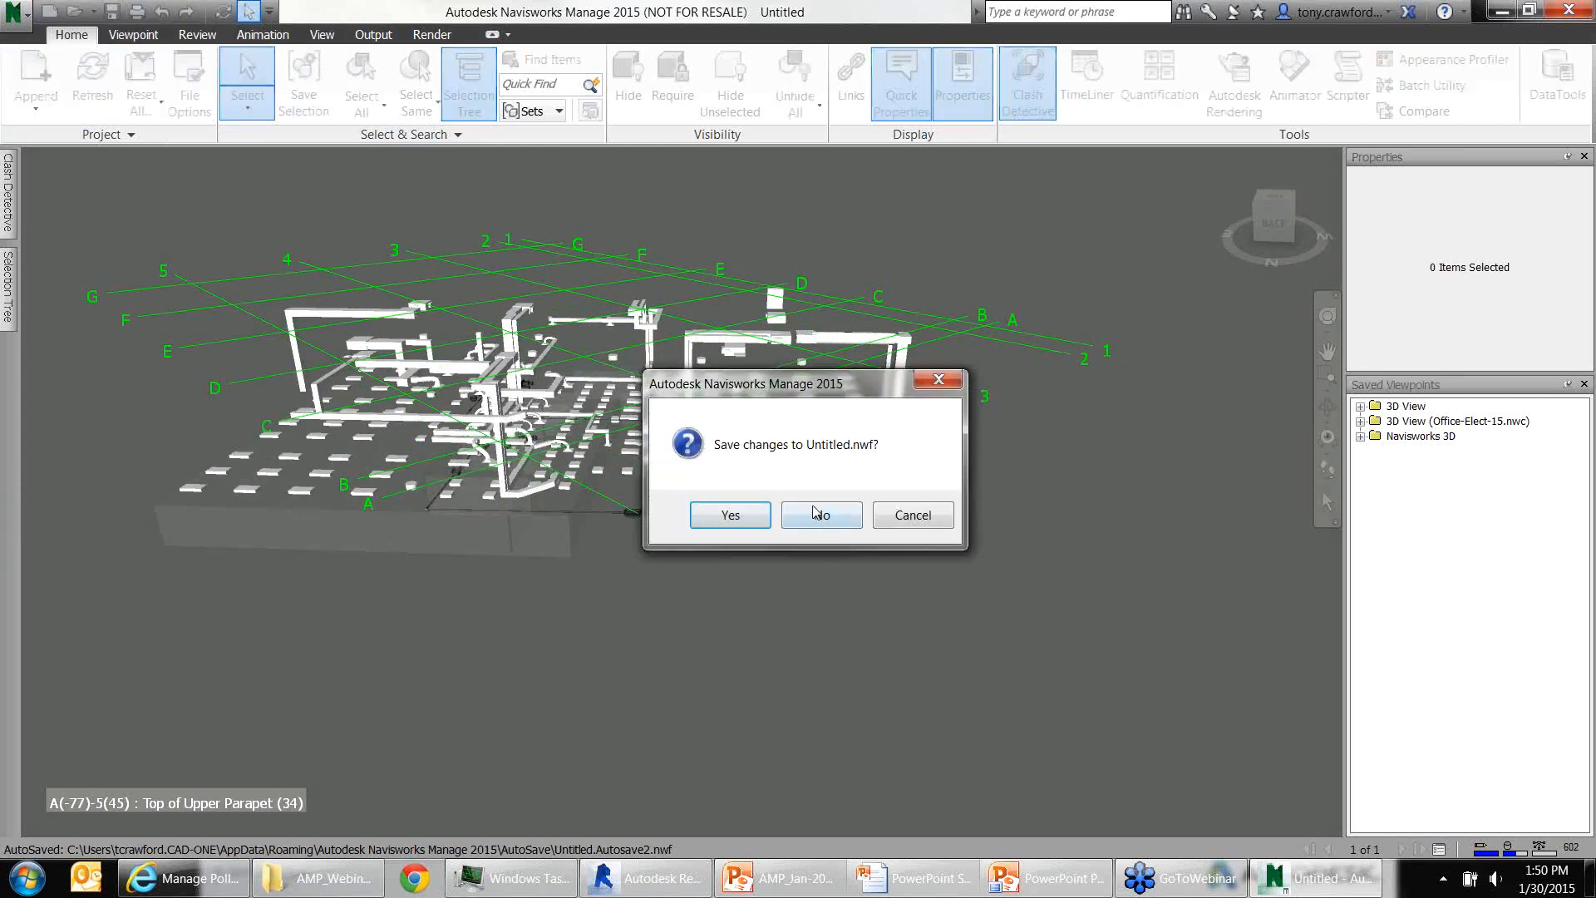
left_click(814, 513)
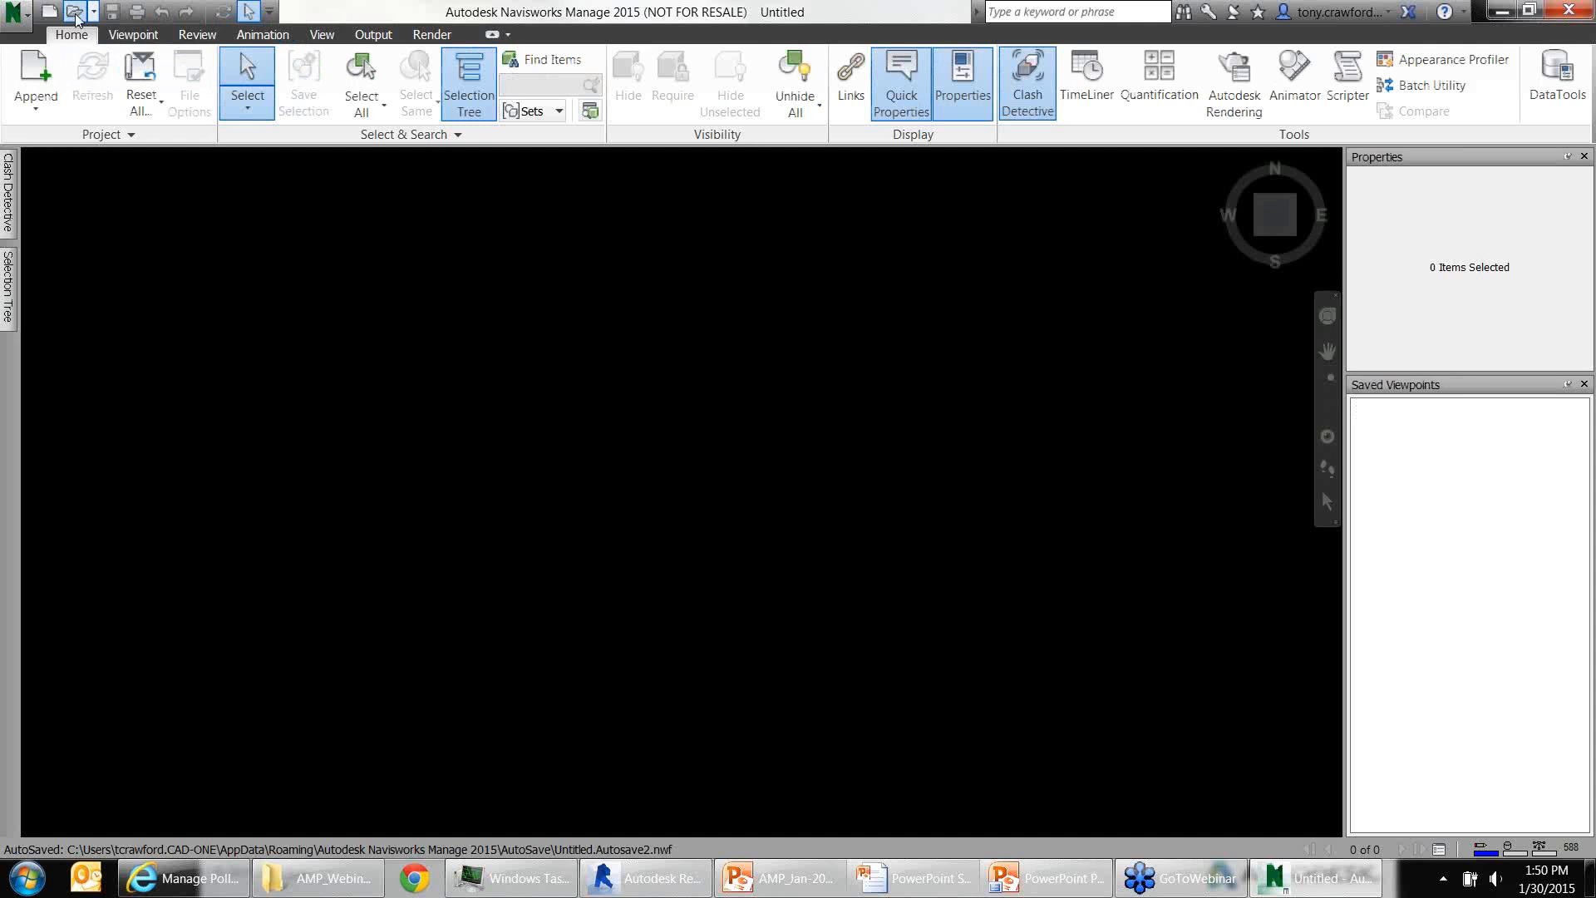
left_click(75, 13)
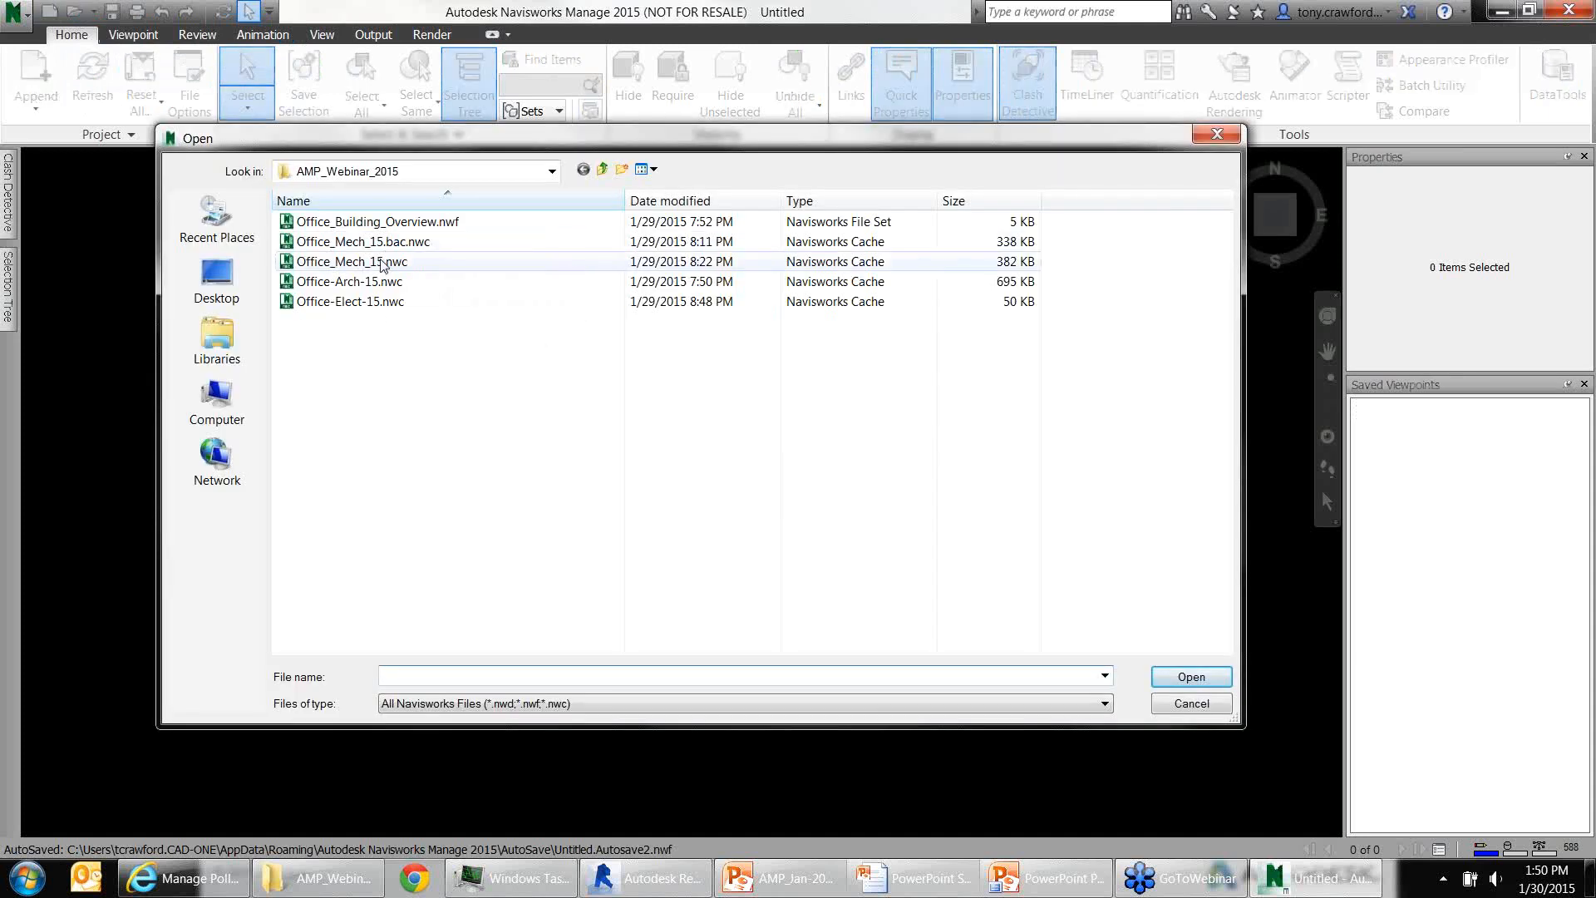
left_click(373, 308)
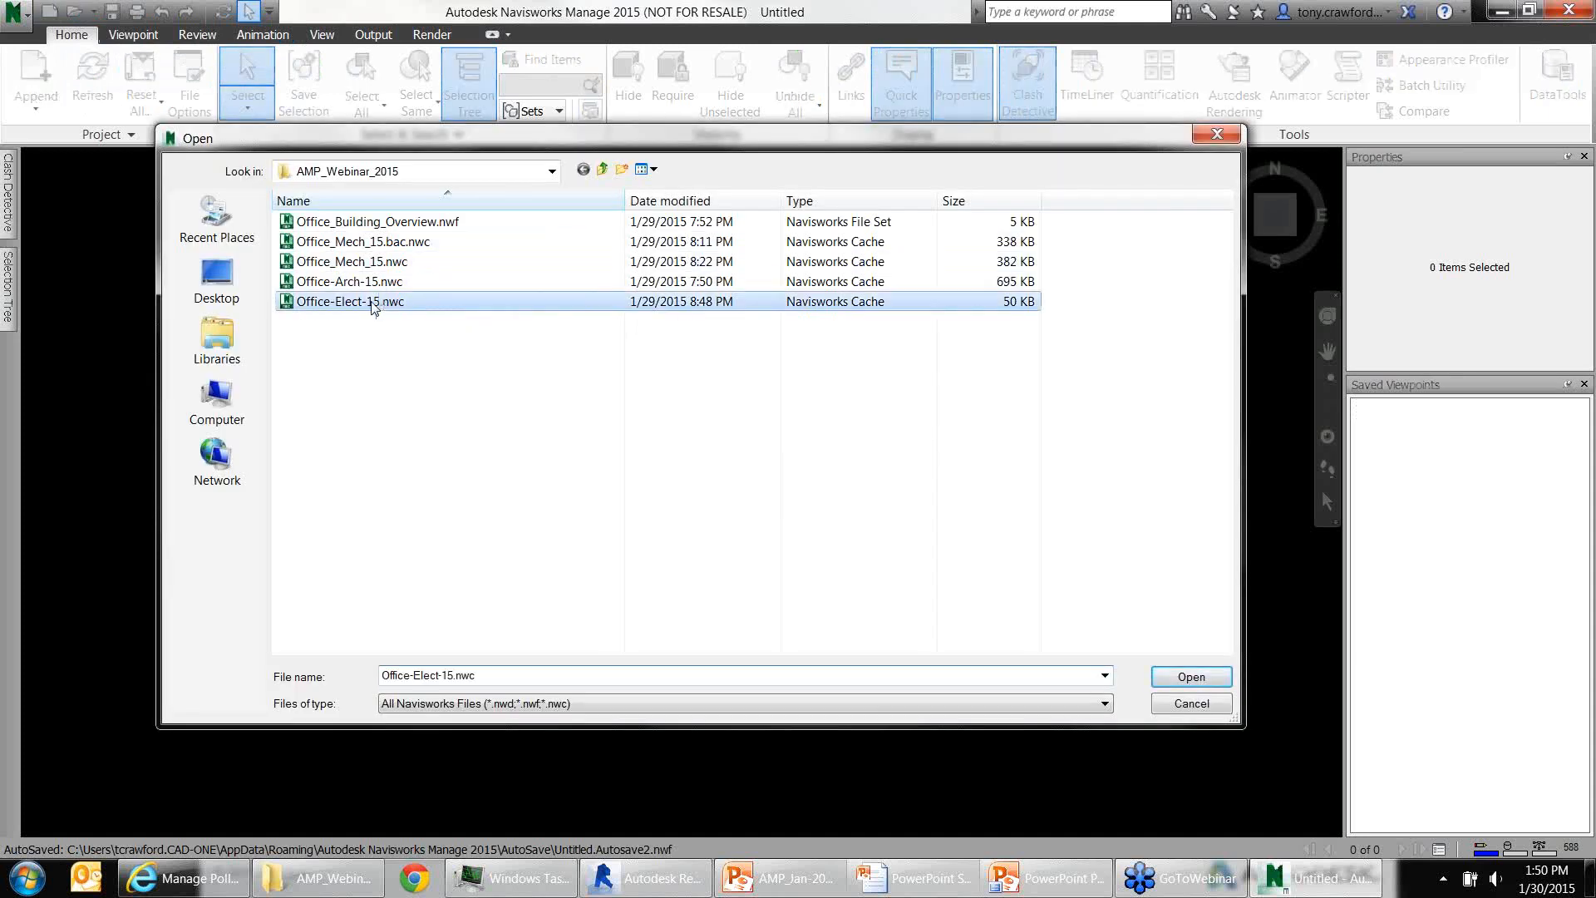
double_click(373, 302)
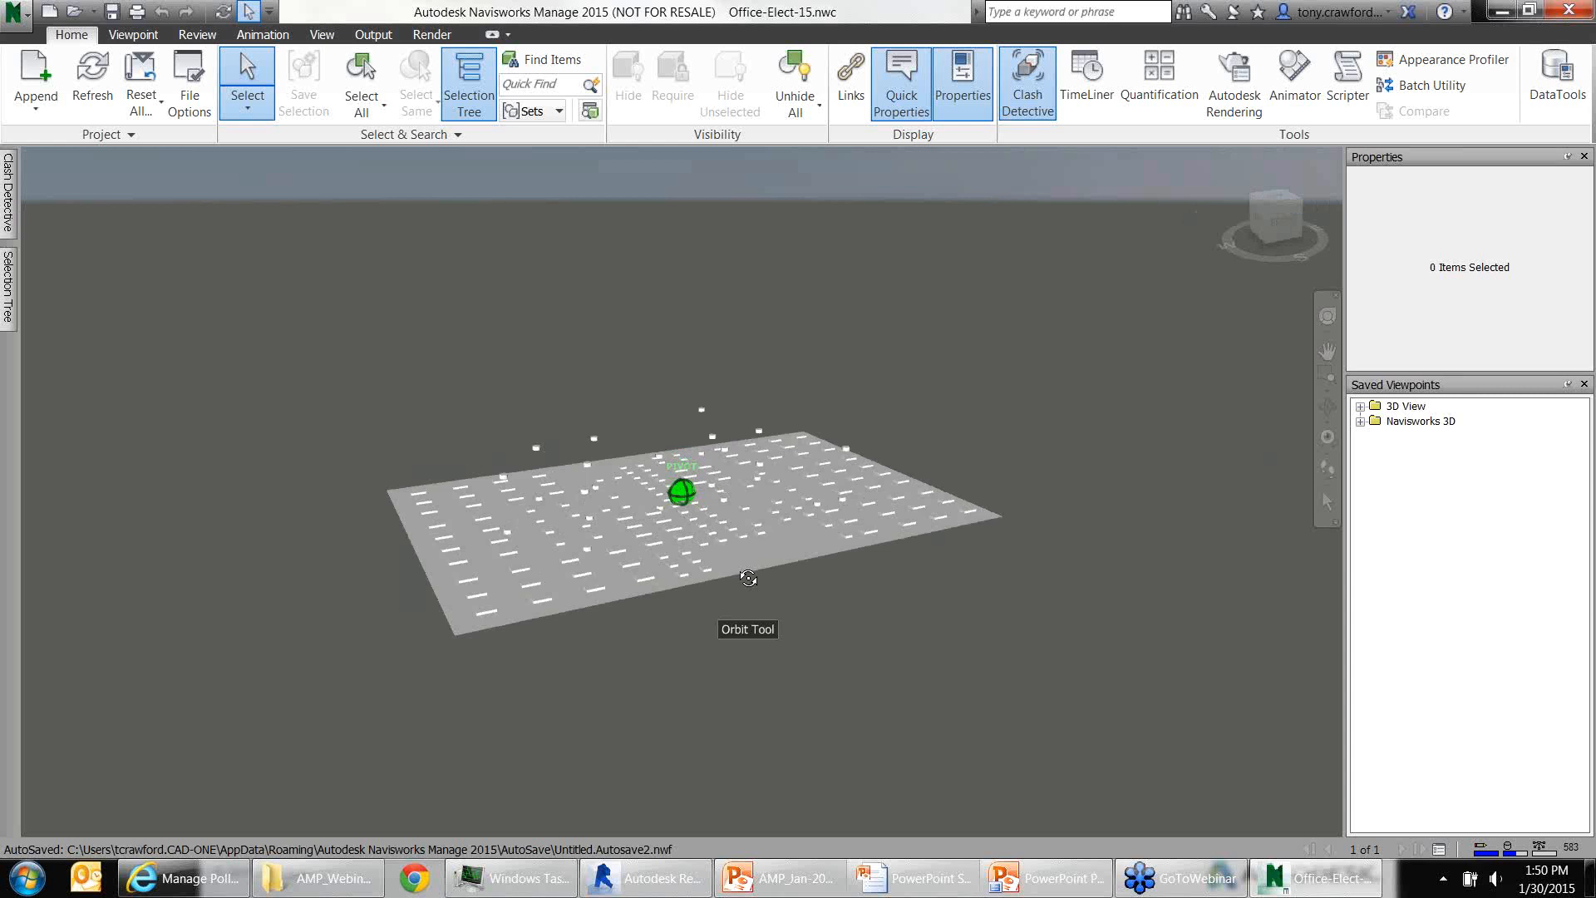
Hide the Level 1 ceiling slab covering the light fixtures and get a close view of the electrical model
left_click(785, 562)
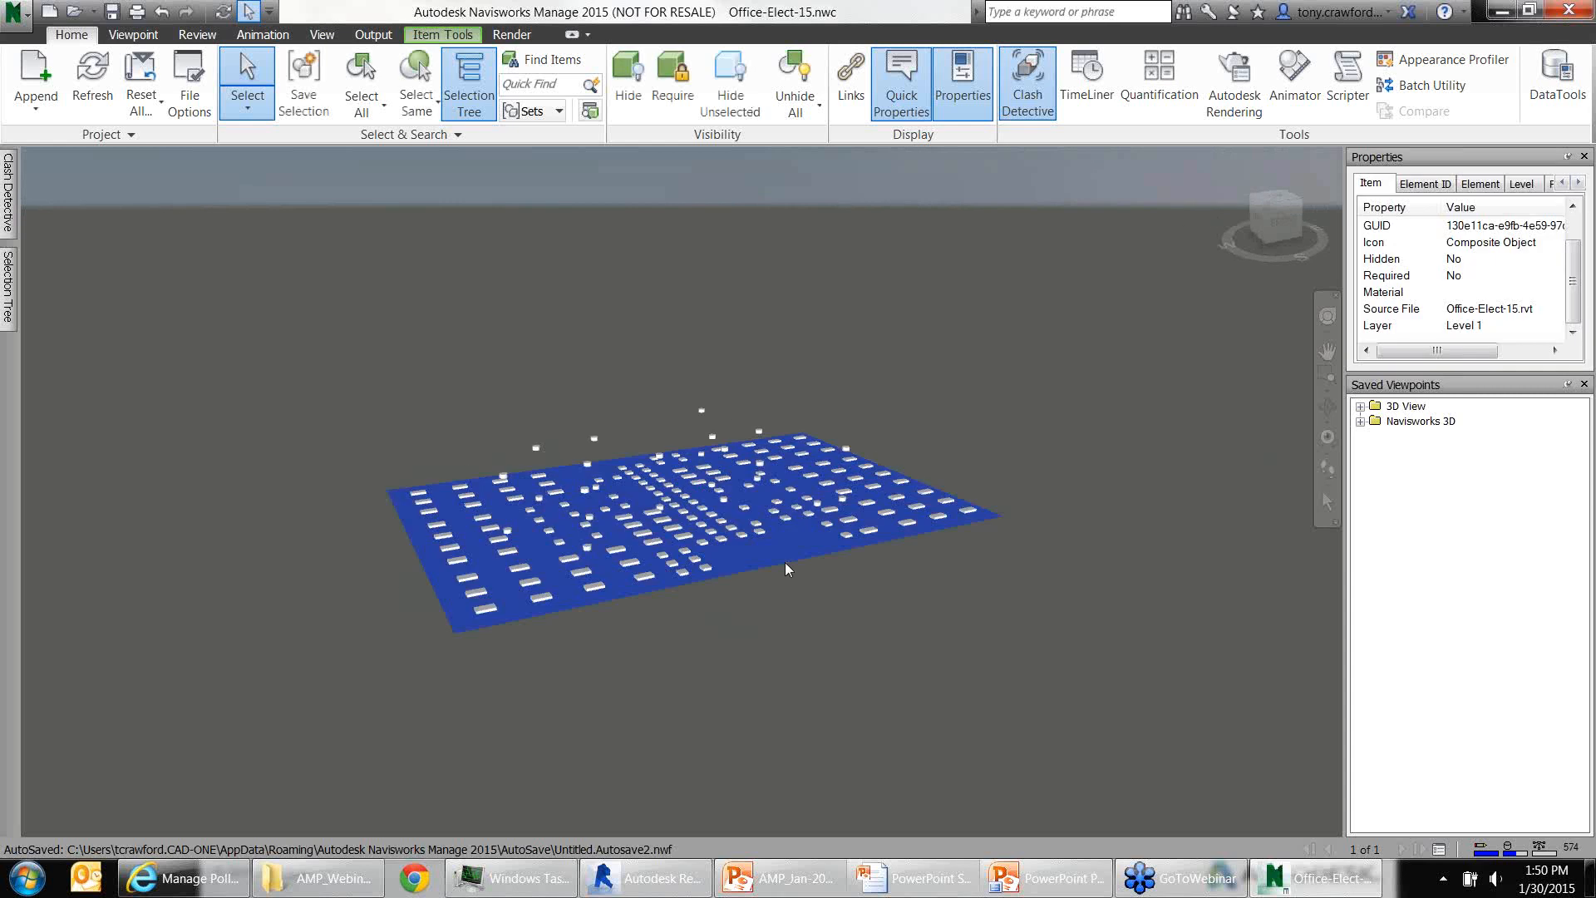
key("ctrl+h")
scroll(655, 551, "up", 3)
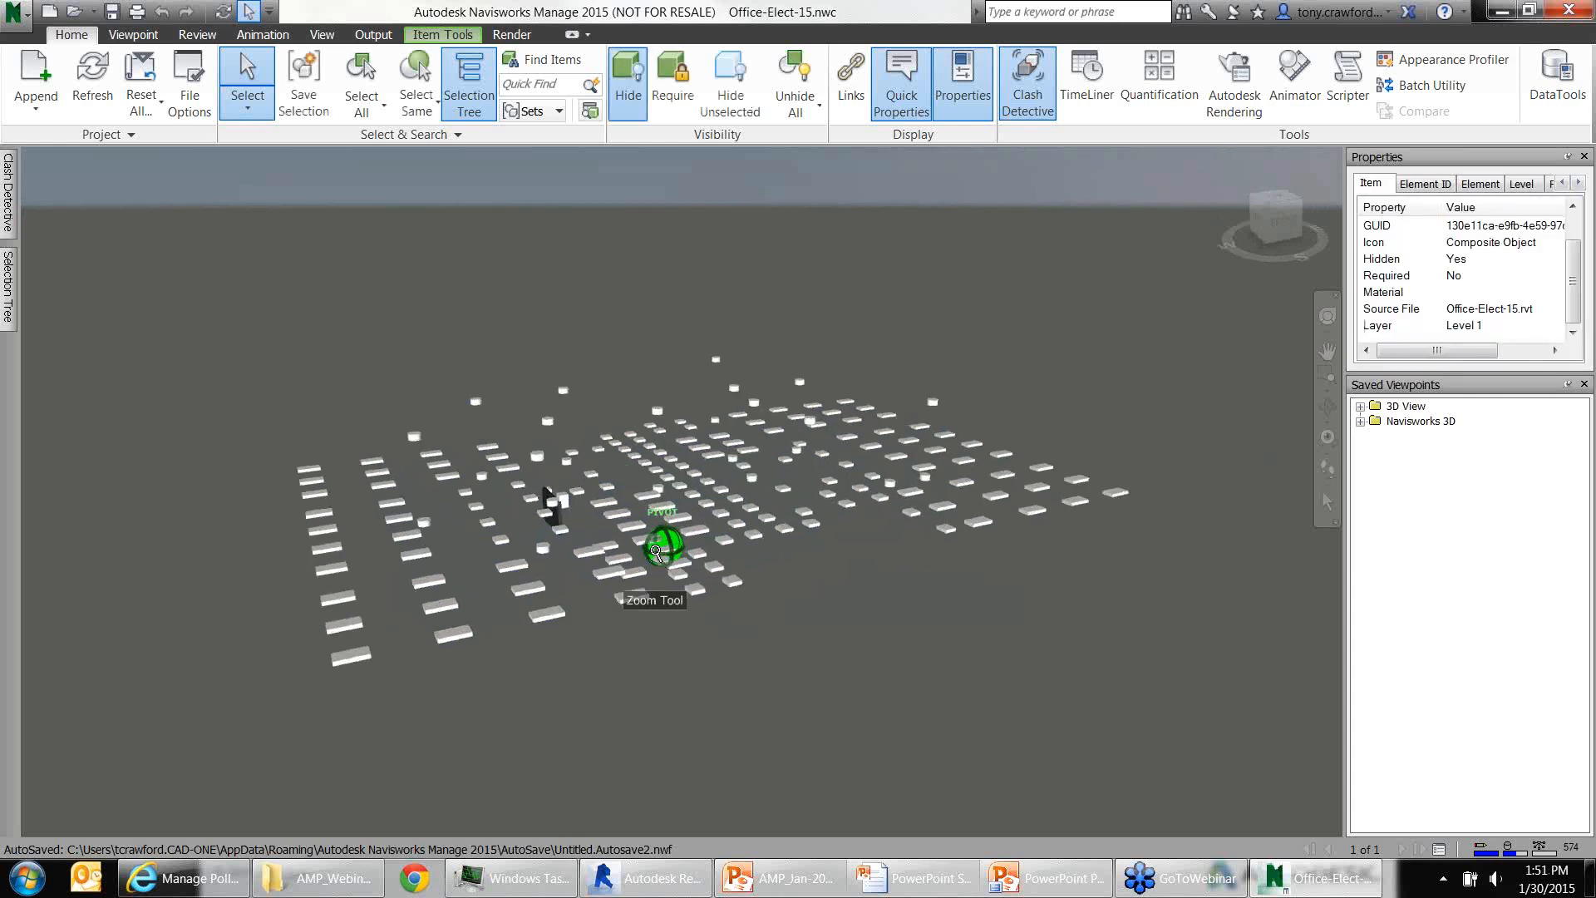
scroll(655, 550, "up", 2)
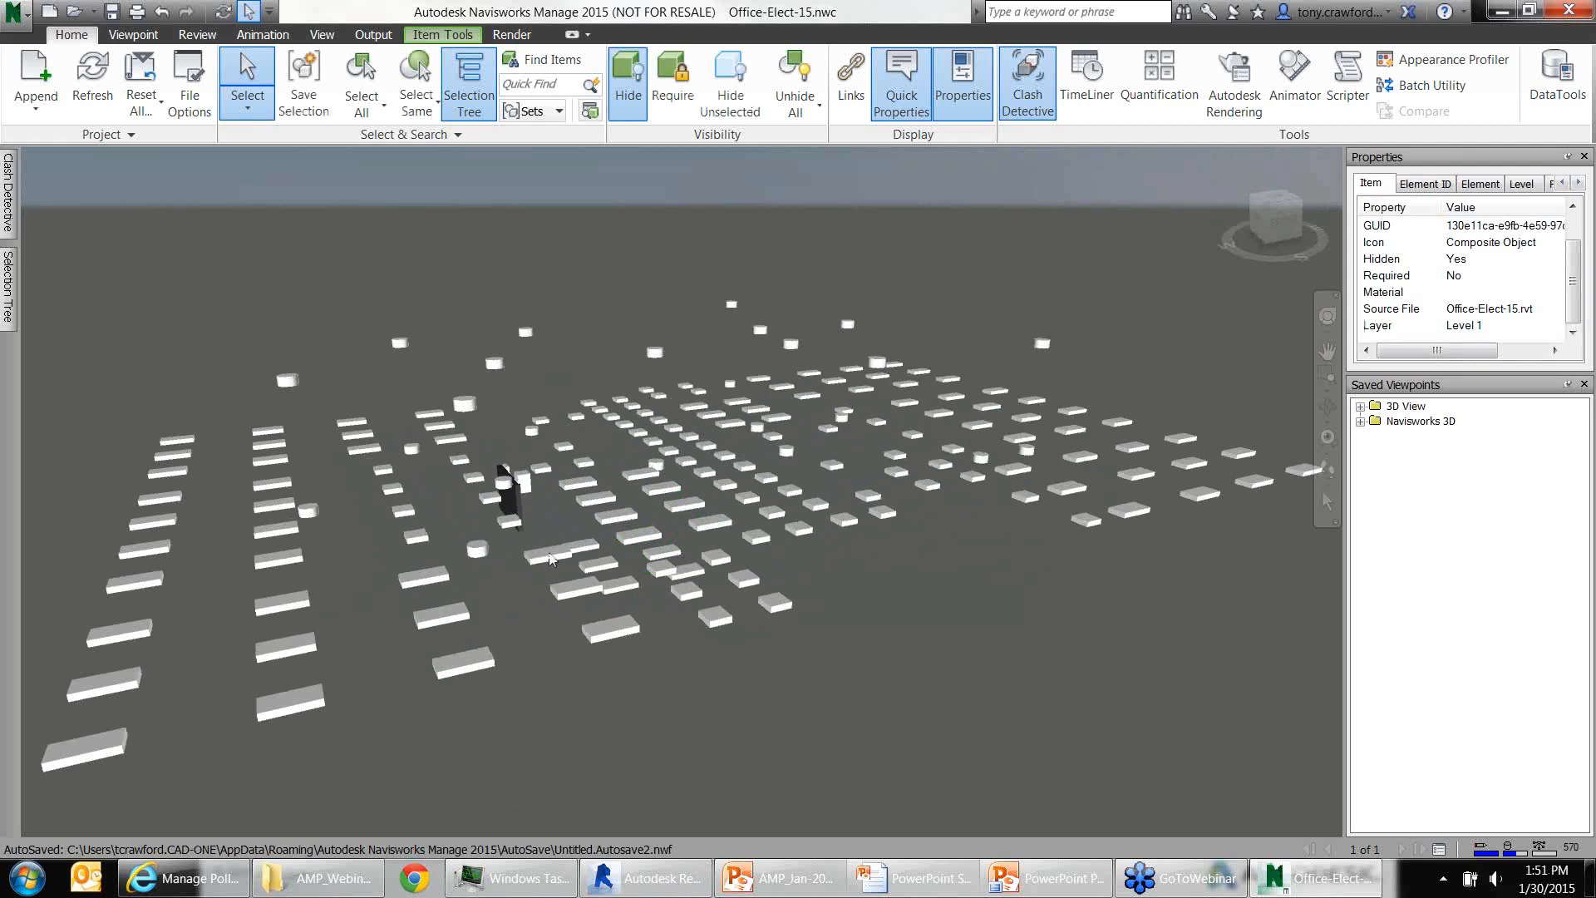
left_click_drag(823, 561, 687, 487)
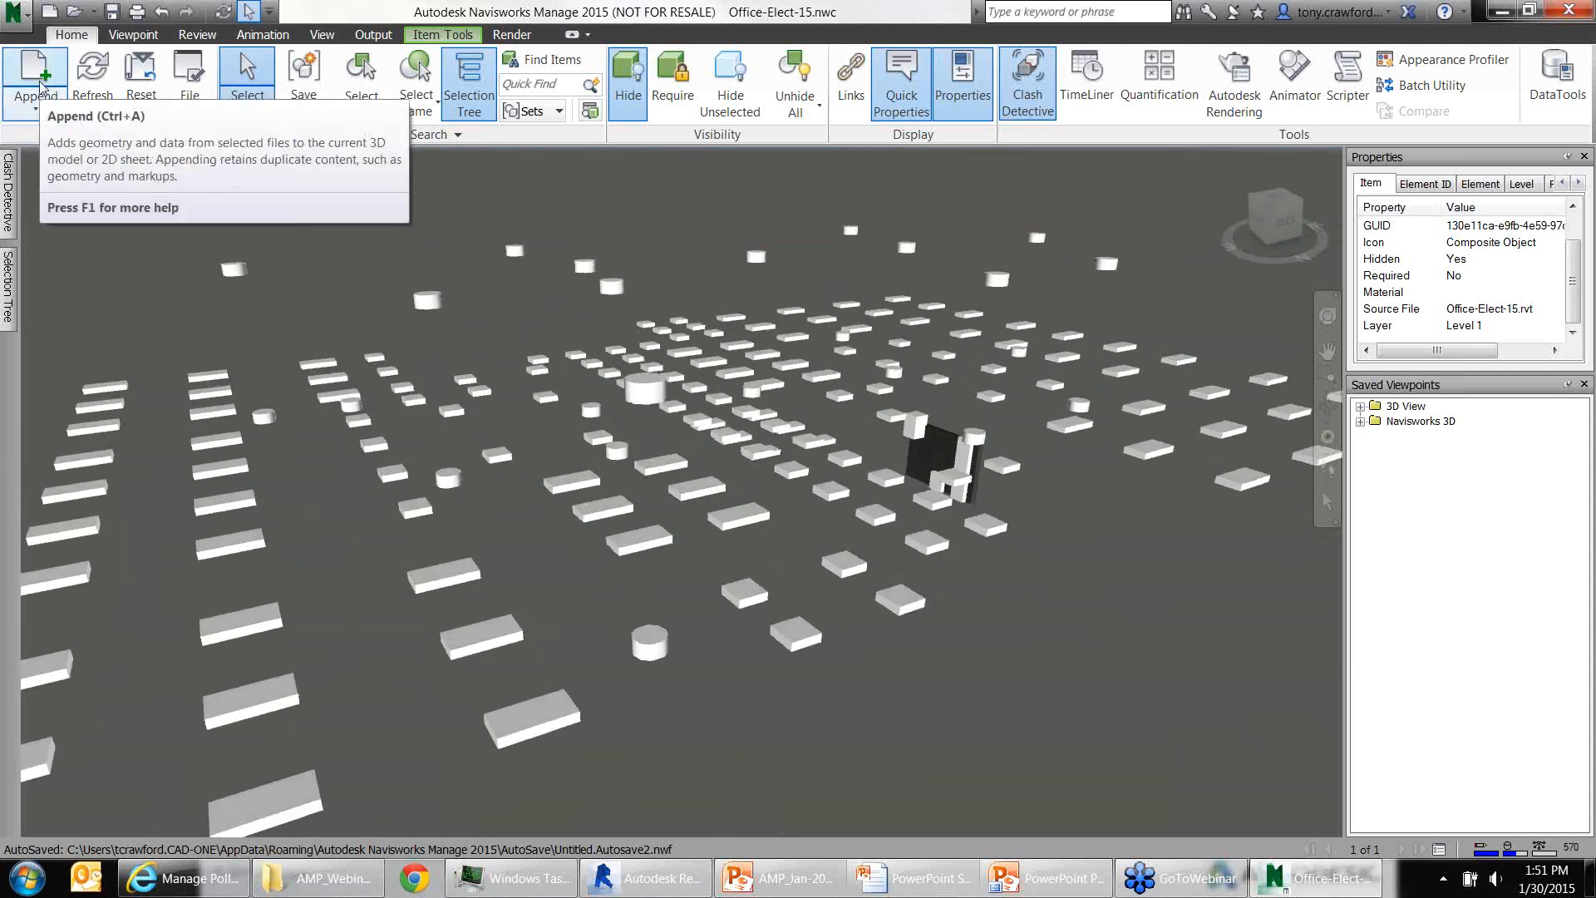
Add a new clash test and set its tolerance to 0ft 0in 1/8, keeping the Clearance type
left_click(9, 202)
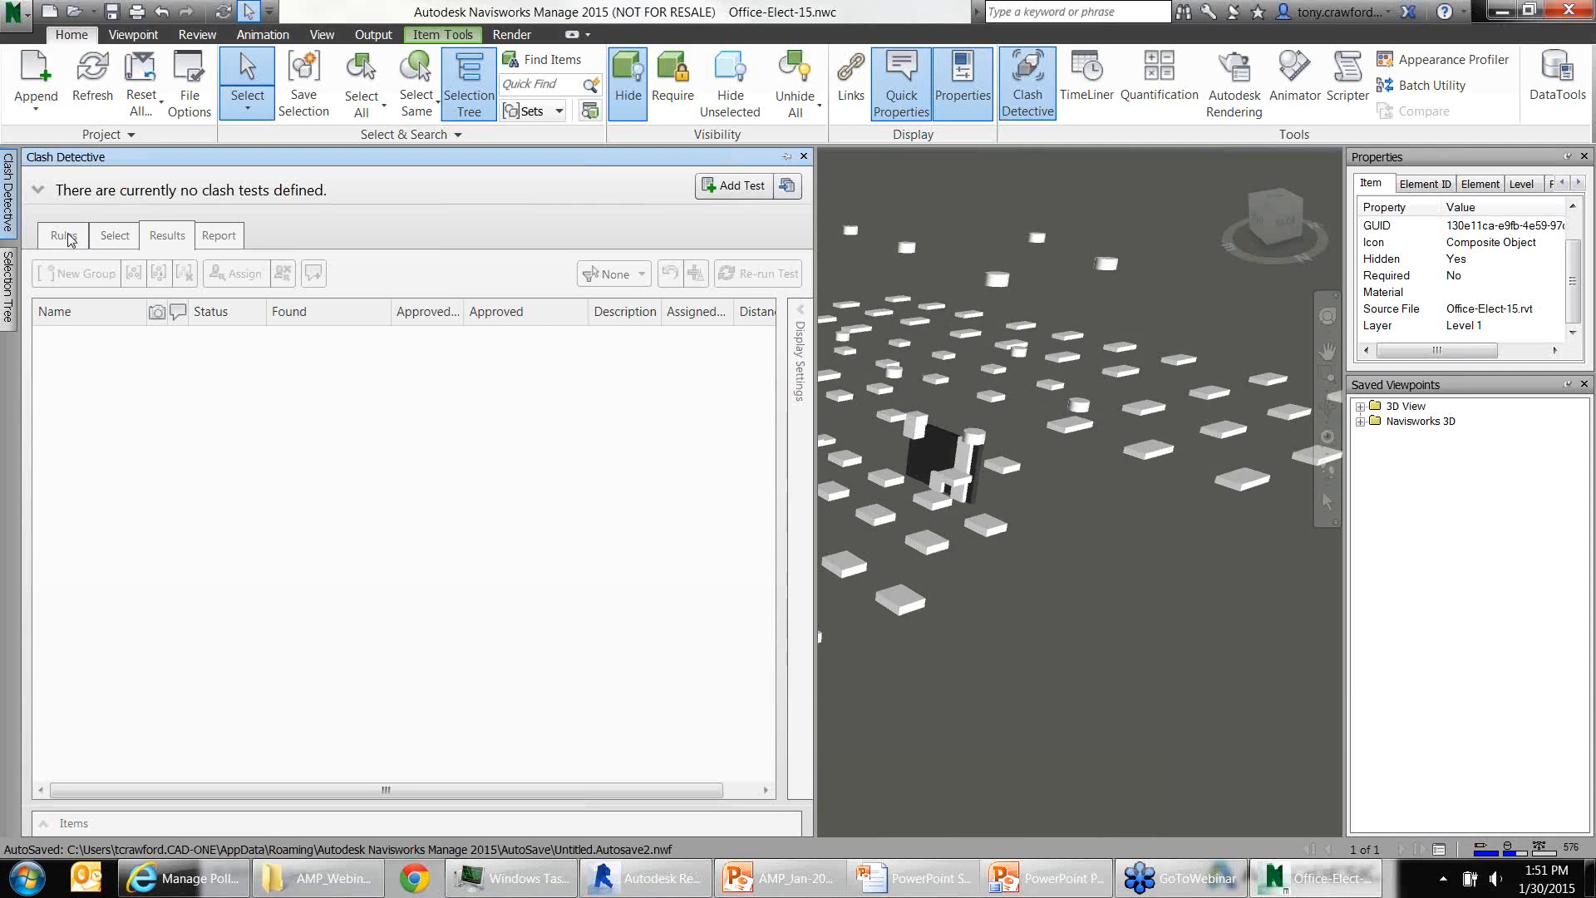
left_click(739, 187)
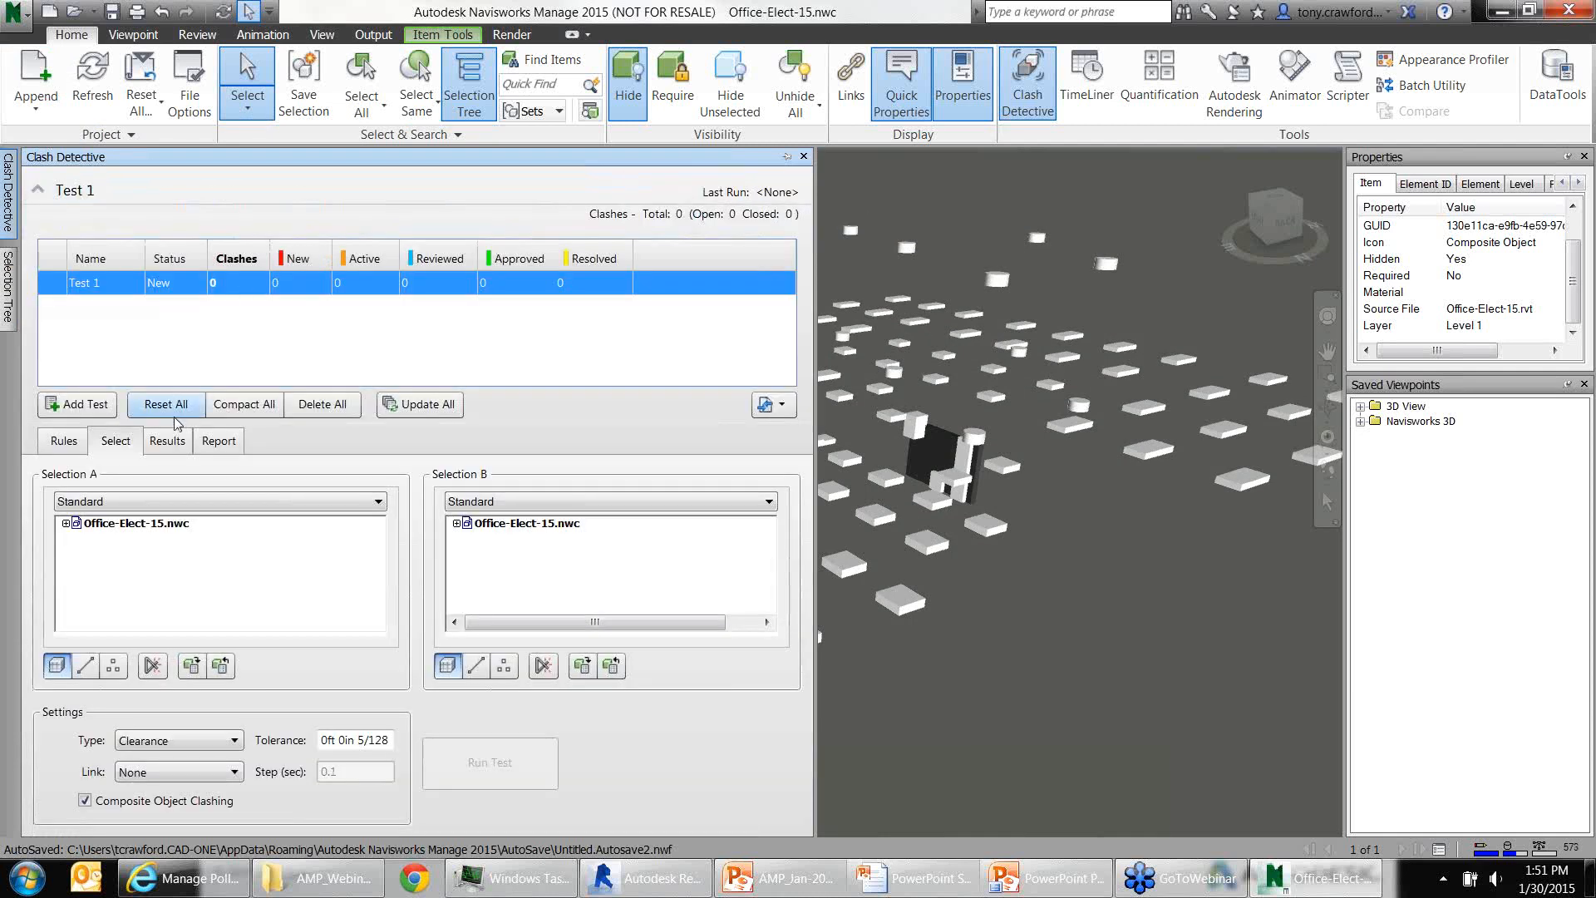
left_click(356, 740)
left_click_drag(357, 740, 413, 752)
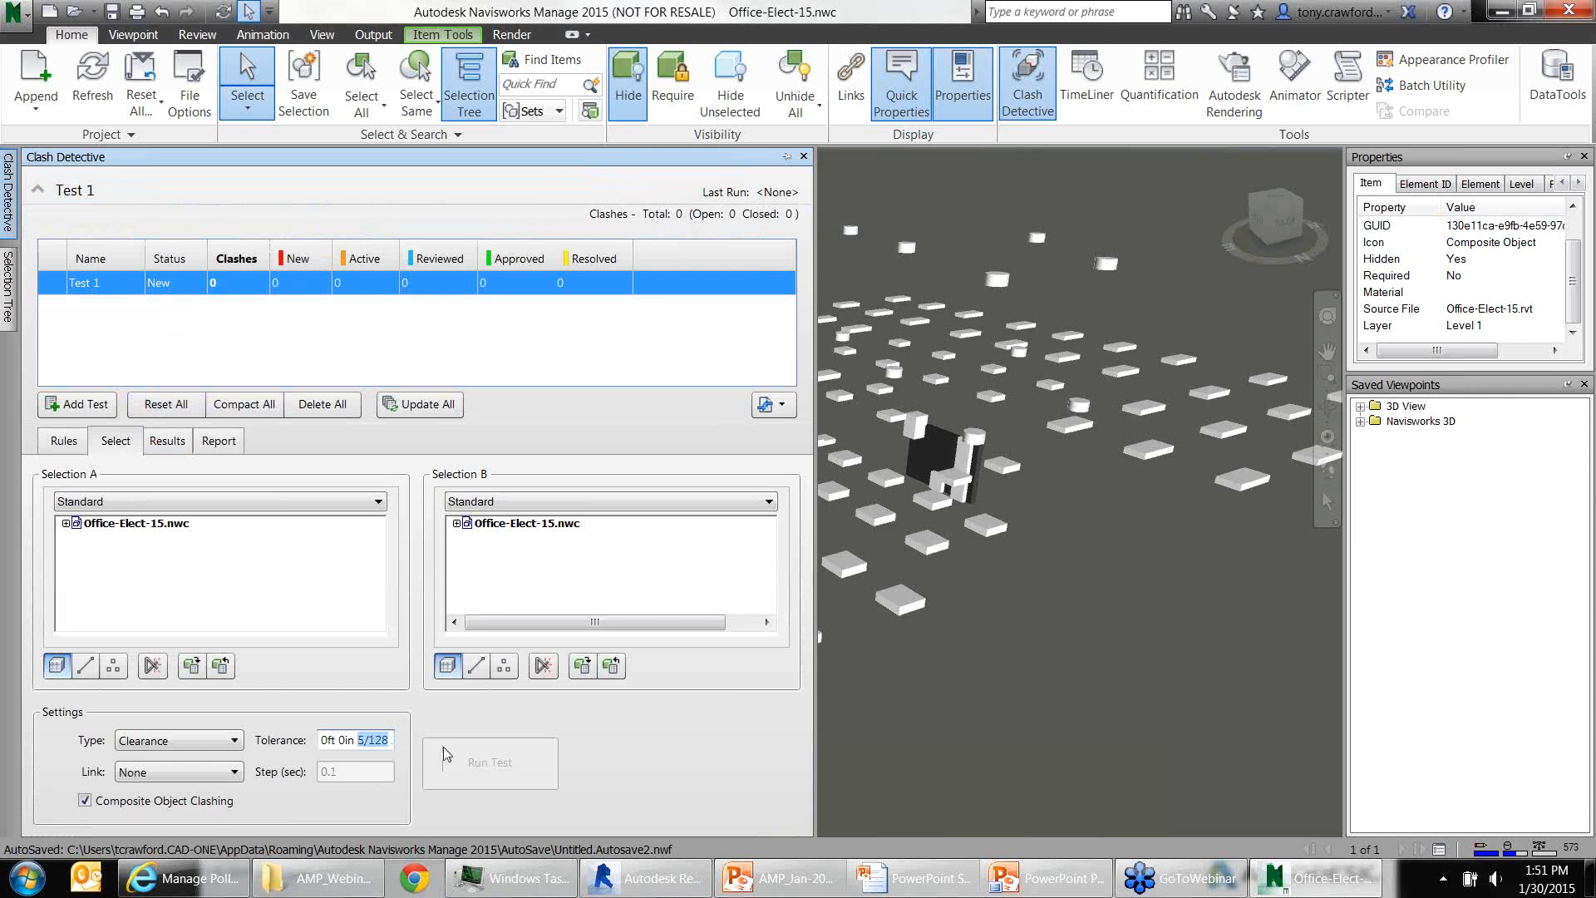
type("1/8")
left_click(191, 744)
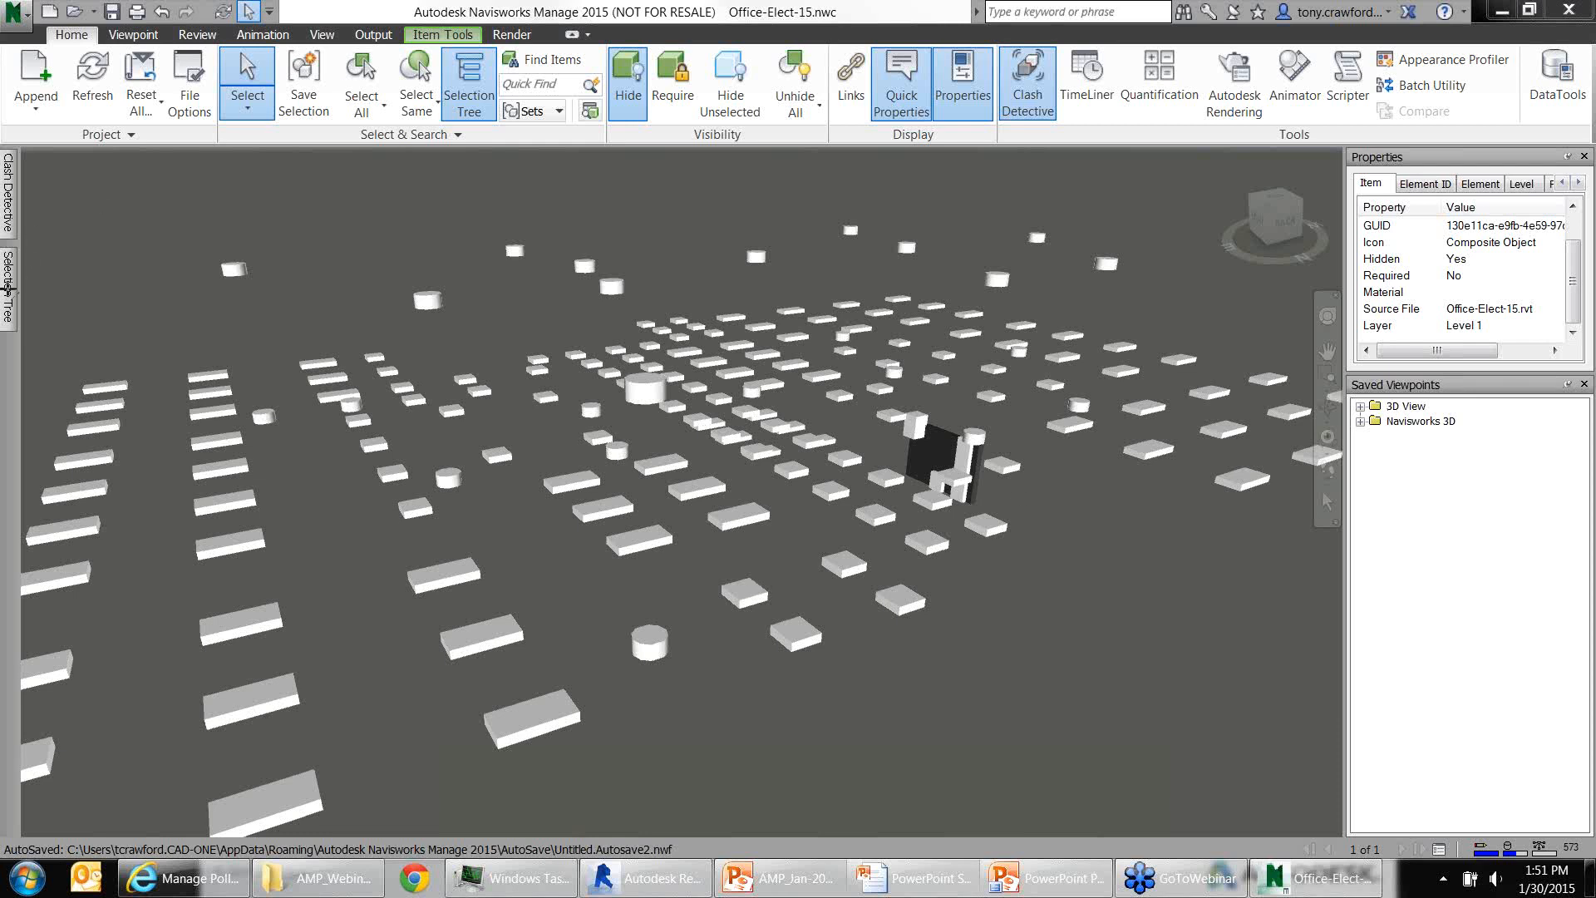
Review the electrical model's selection tree and the clash test's type and tolerance settings
left_click(7, 287)
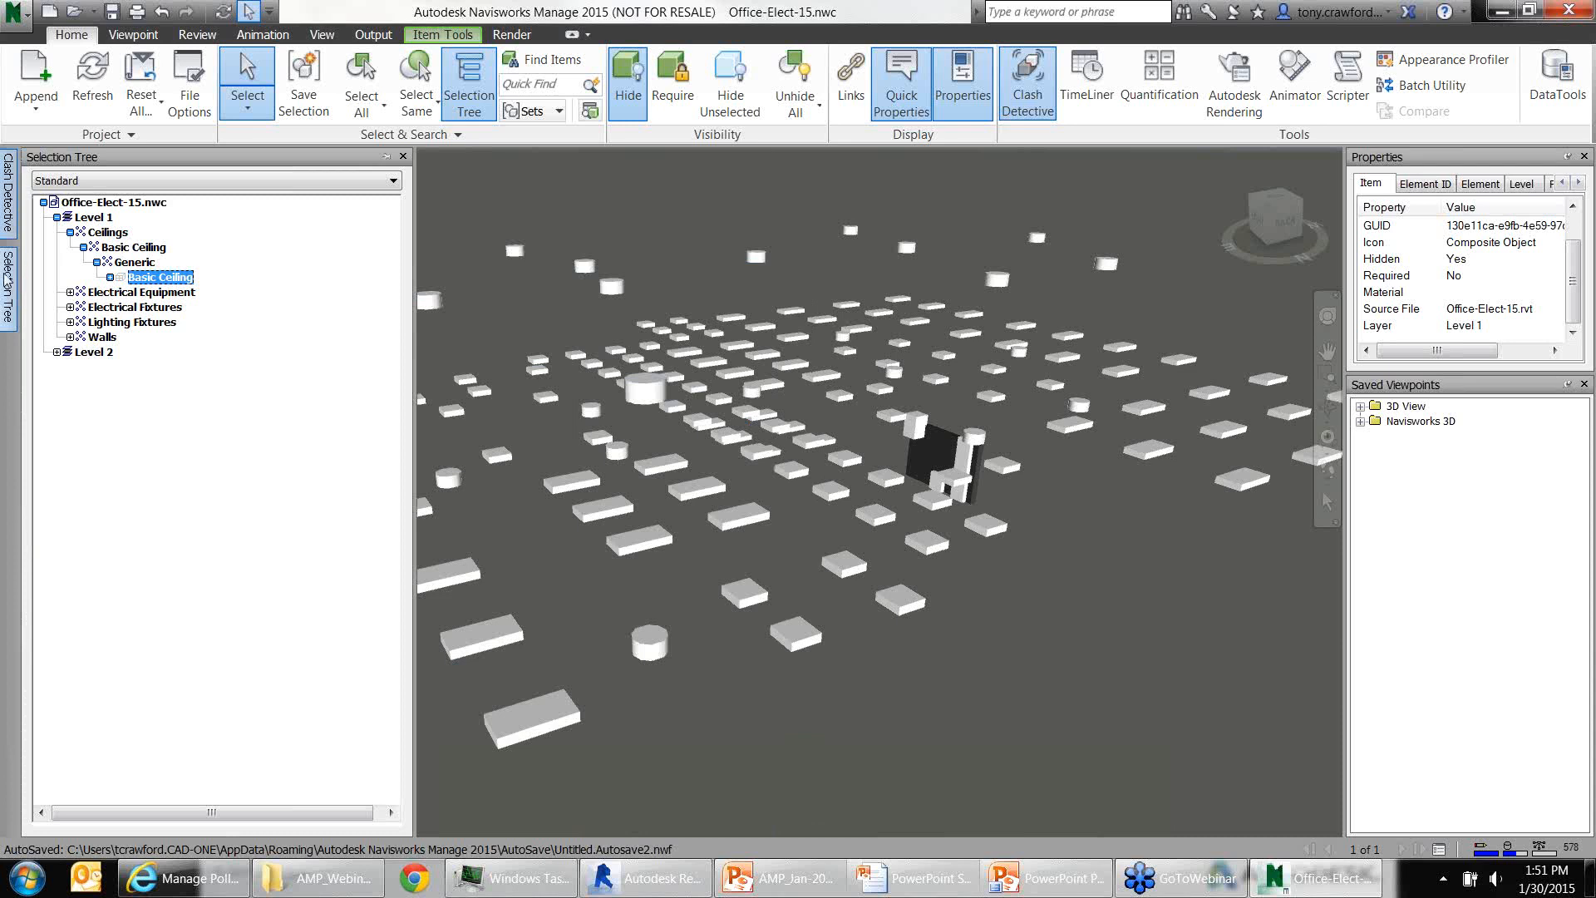
mouse_move(10, 189)
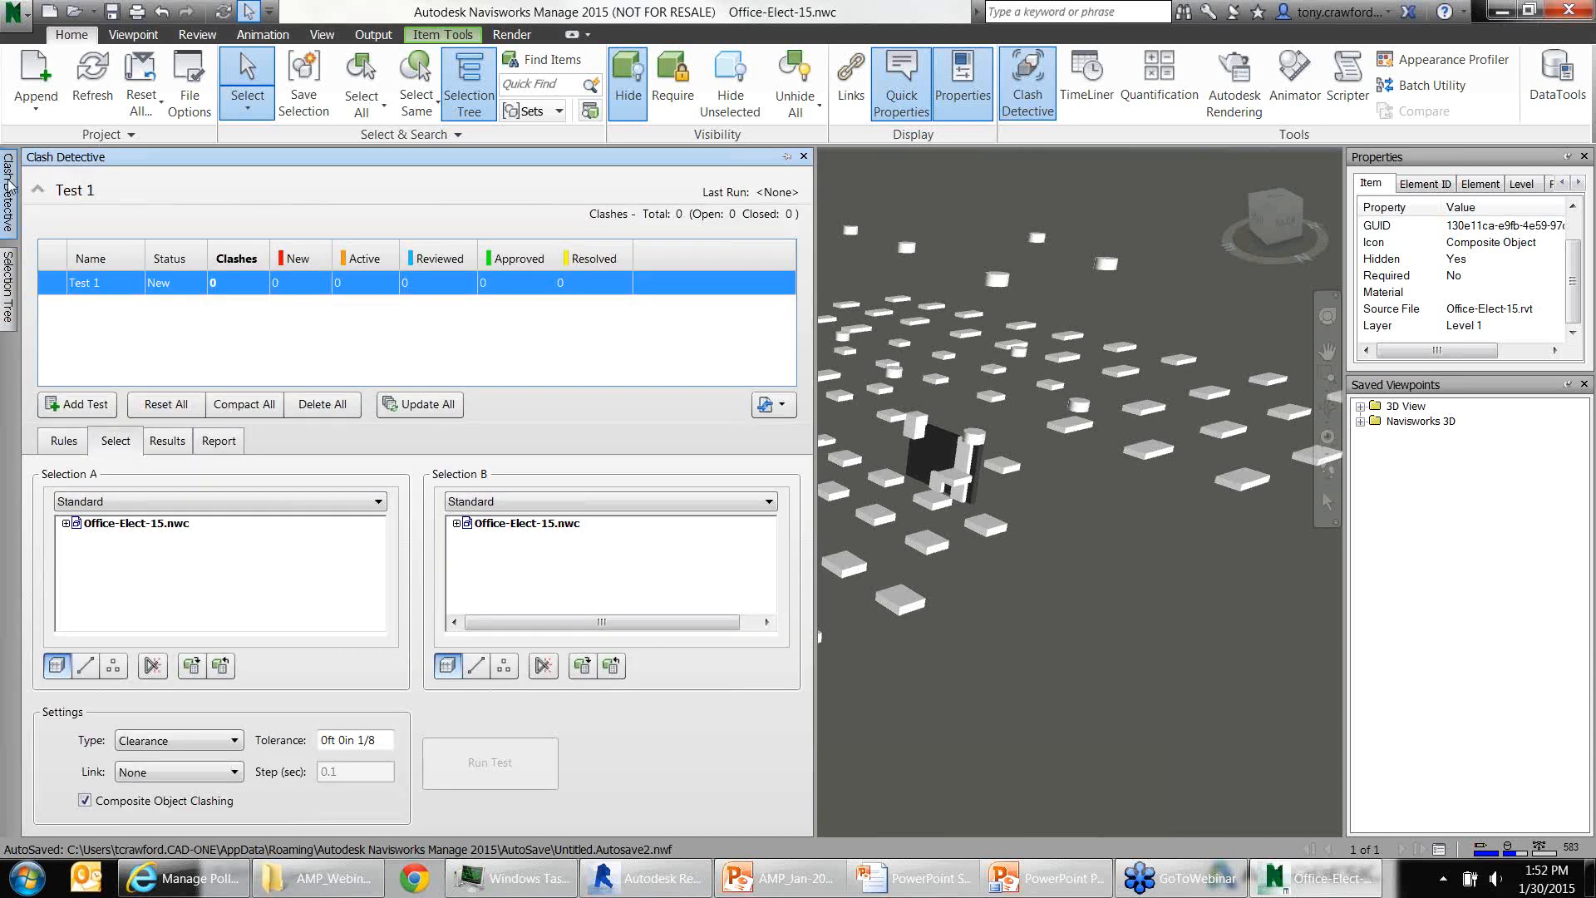
left_click_drag(400, 515, 353, 732)
left_click_drag(305, 513, 213, 731)
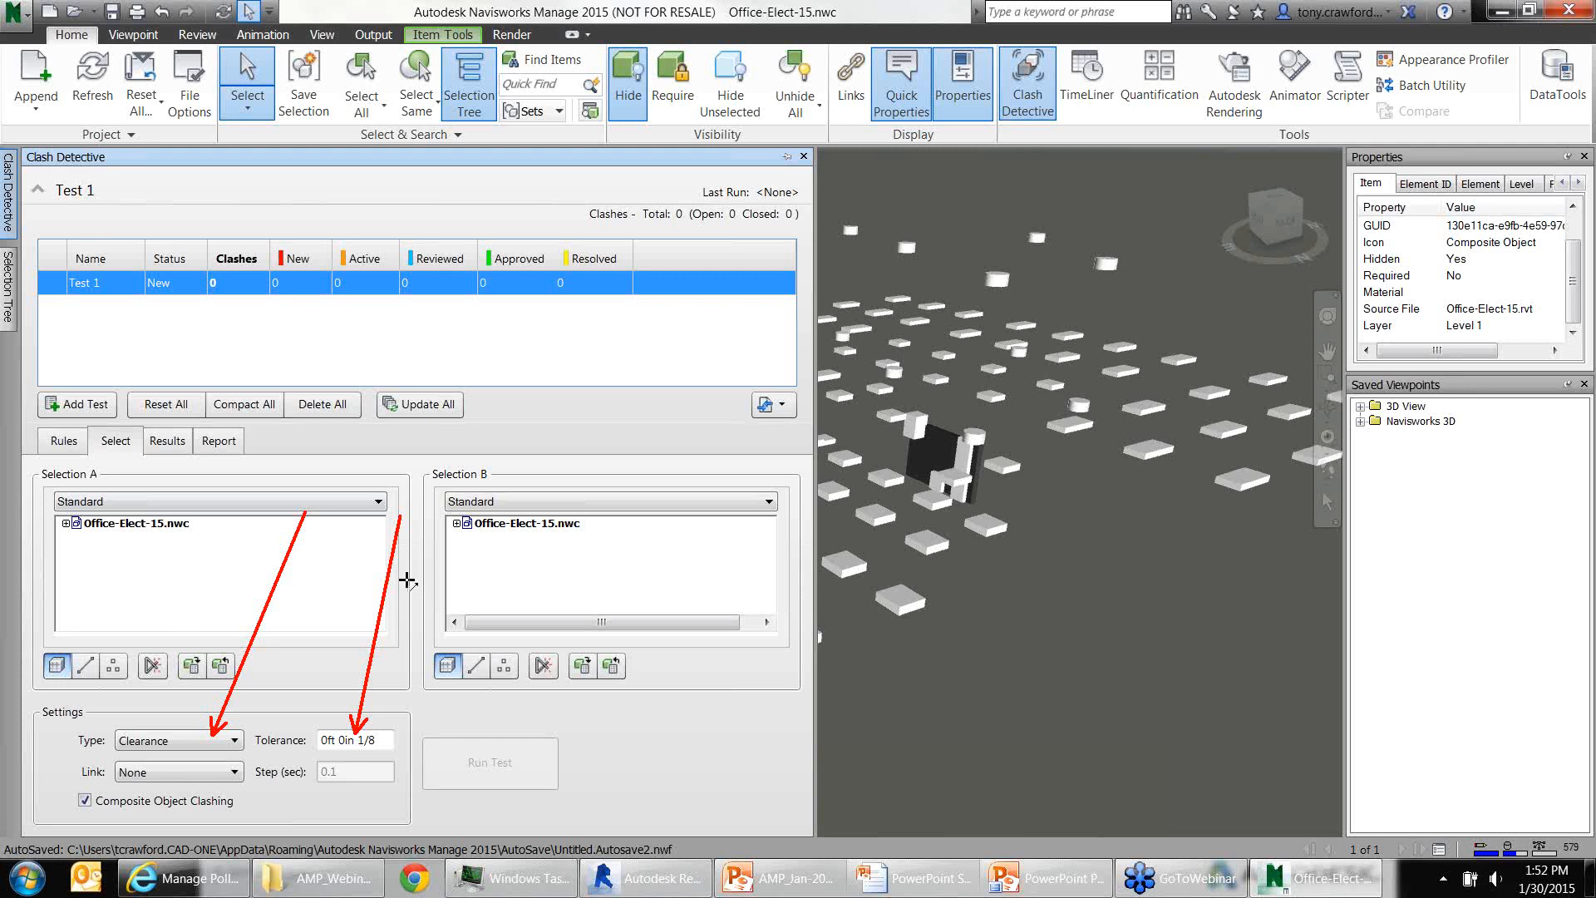
key("Escape")
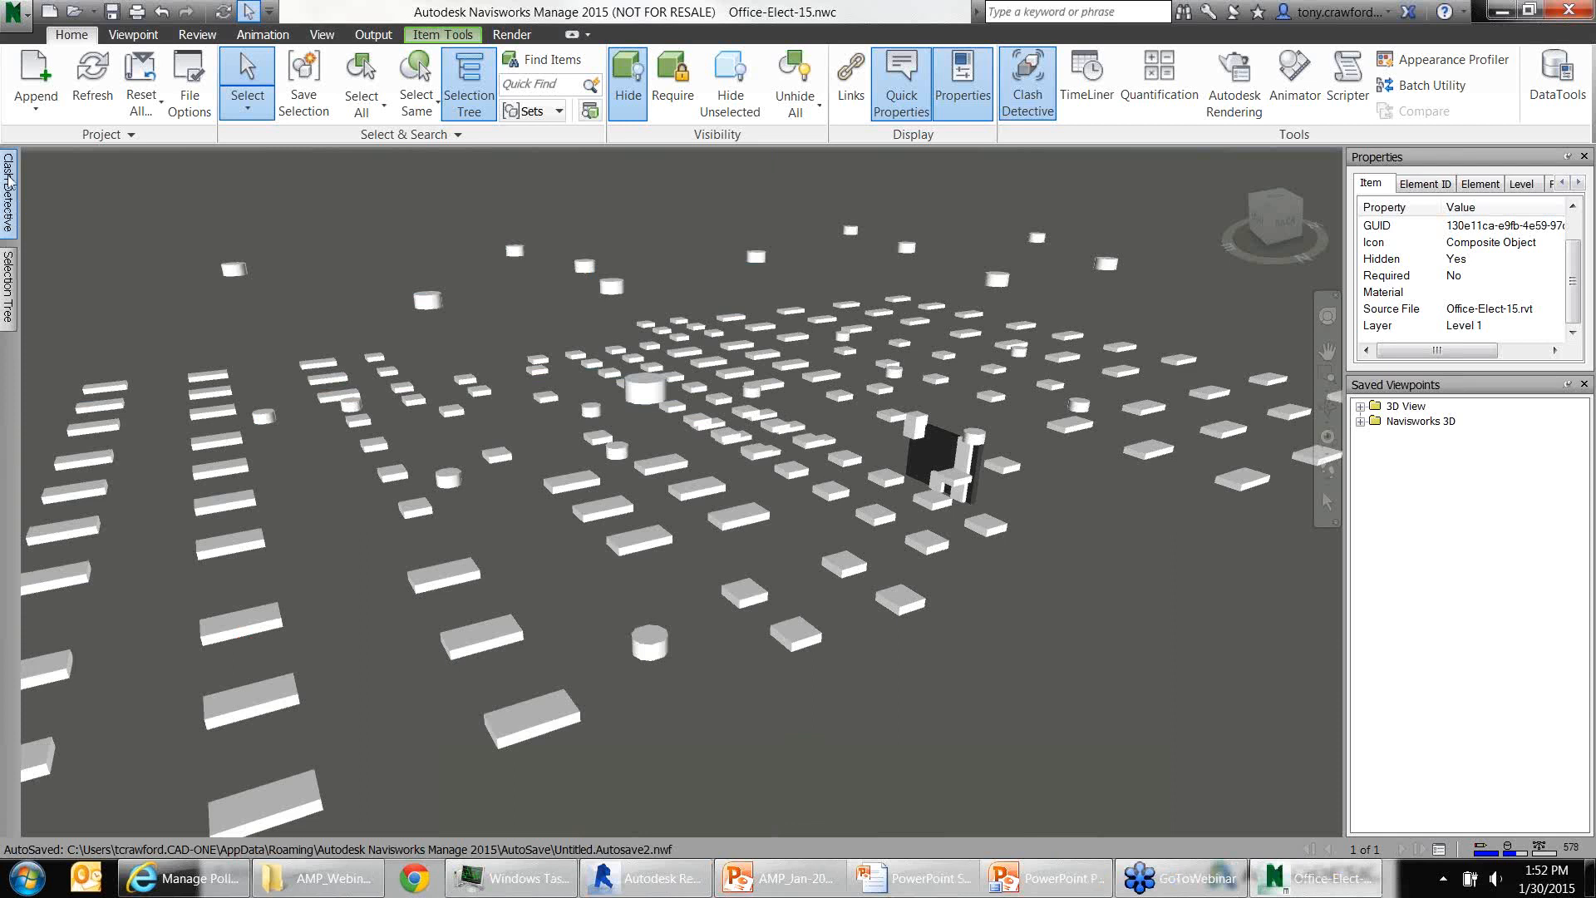
mouse_move(8, 191)
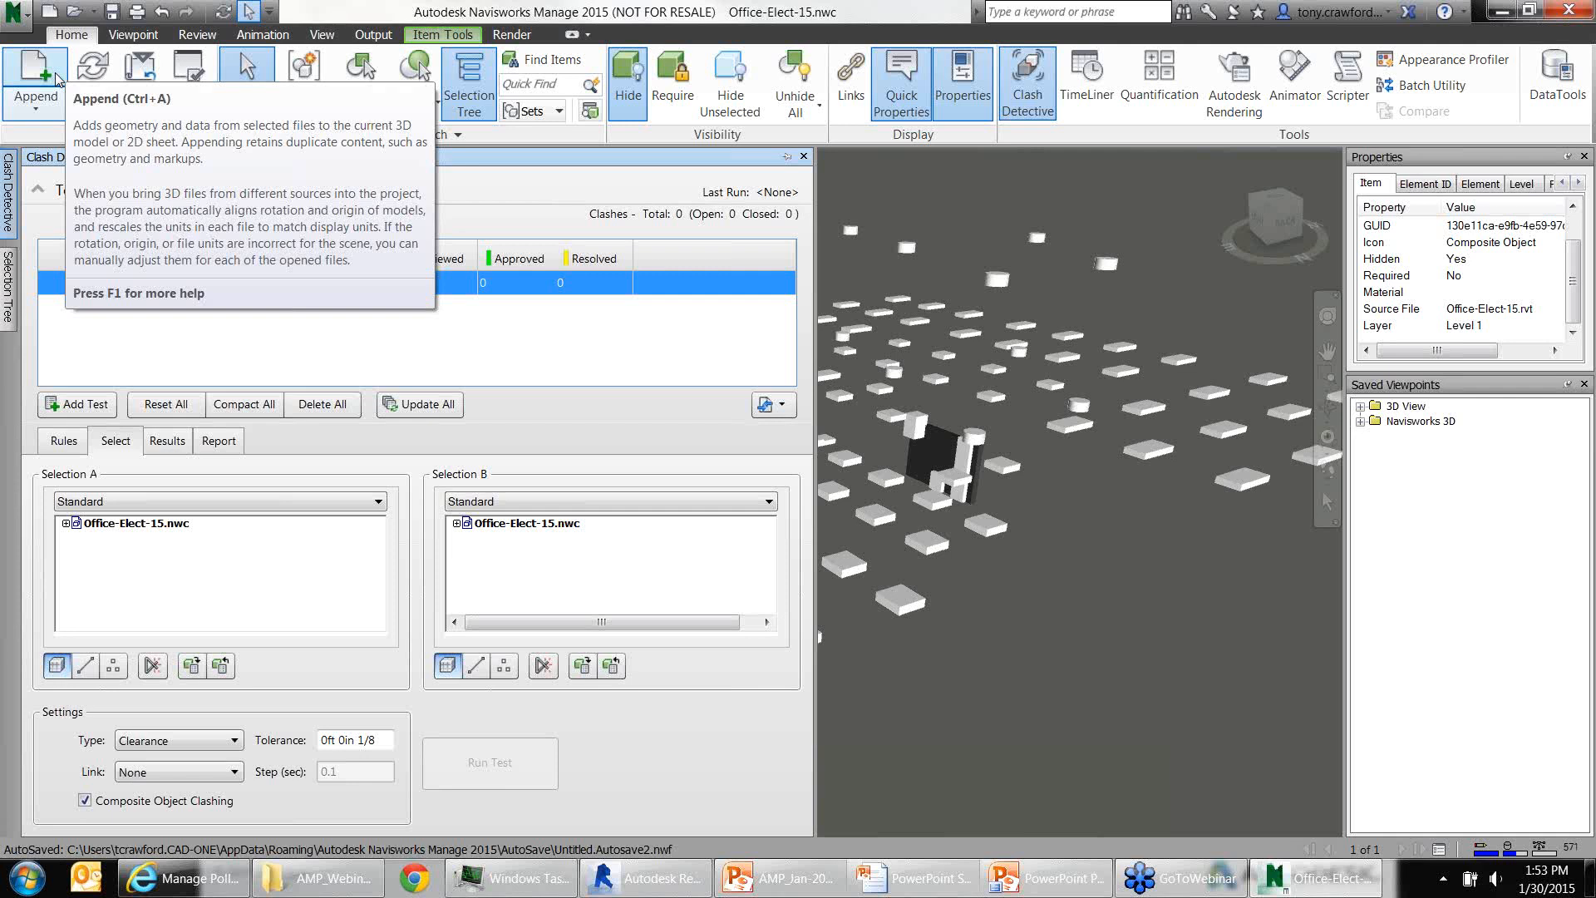
Append the Revit file Office_Mech_15.rvt to the electrical model
left_click(55, 72)
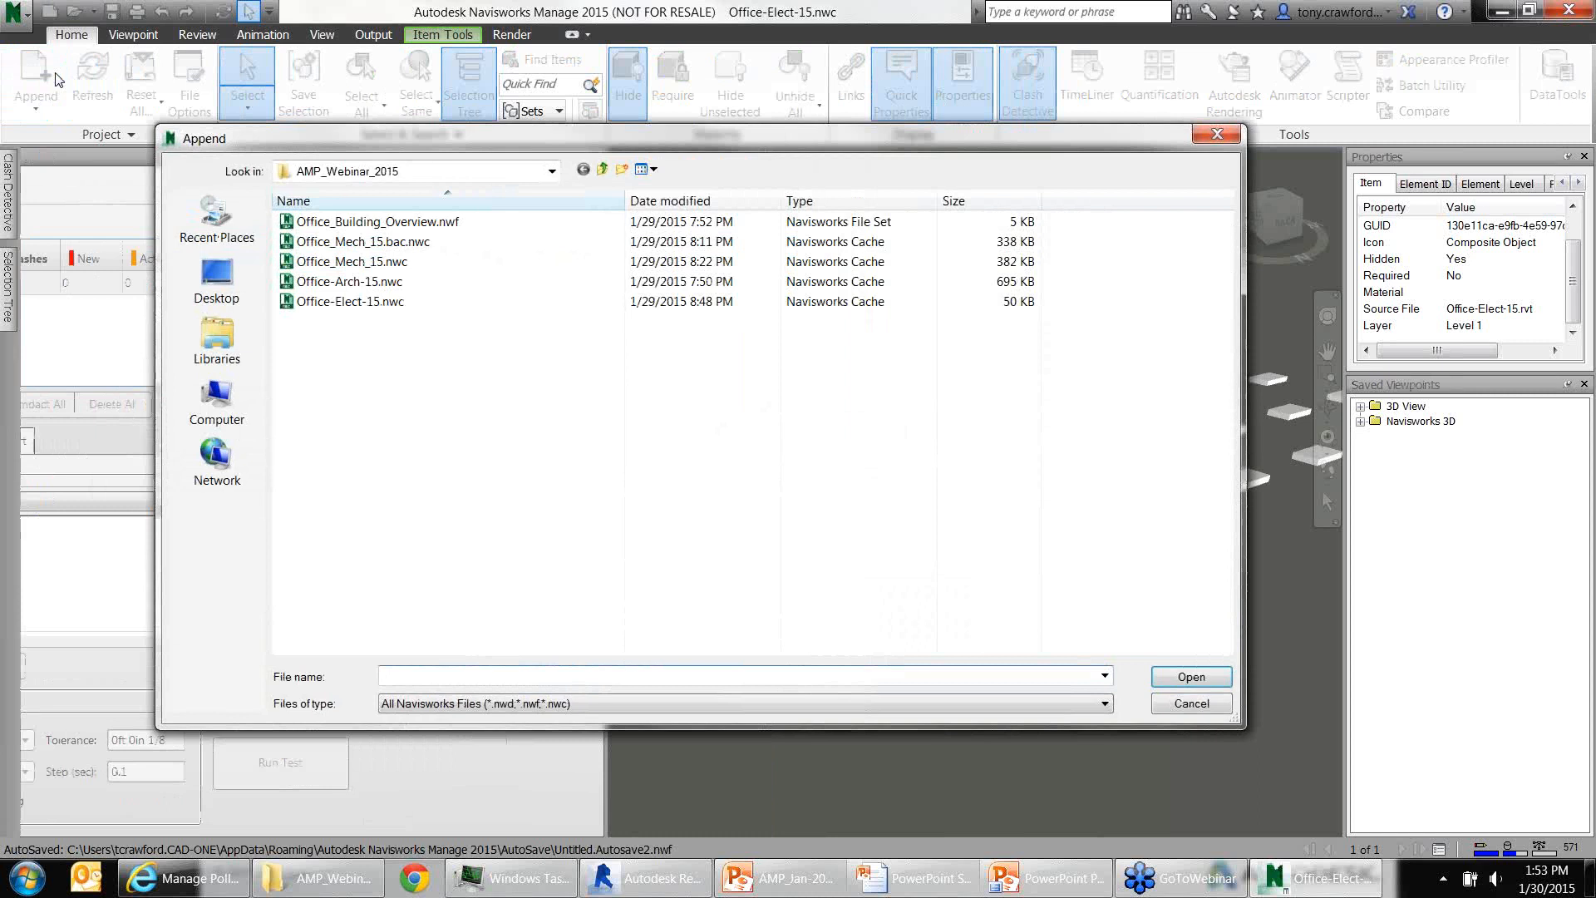
left_click(411, 242)
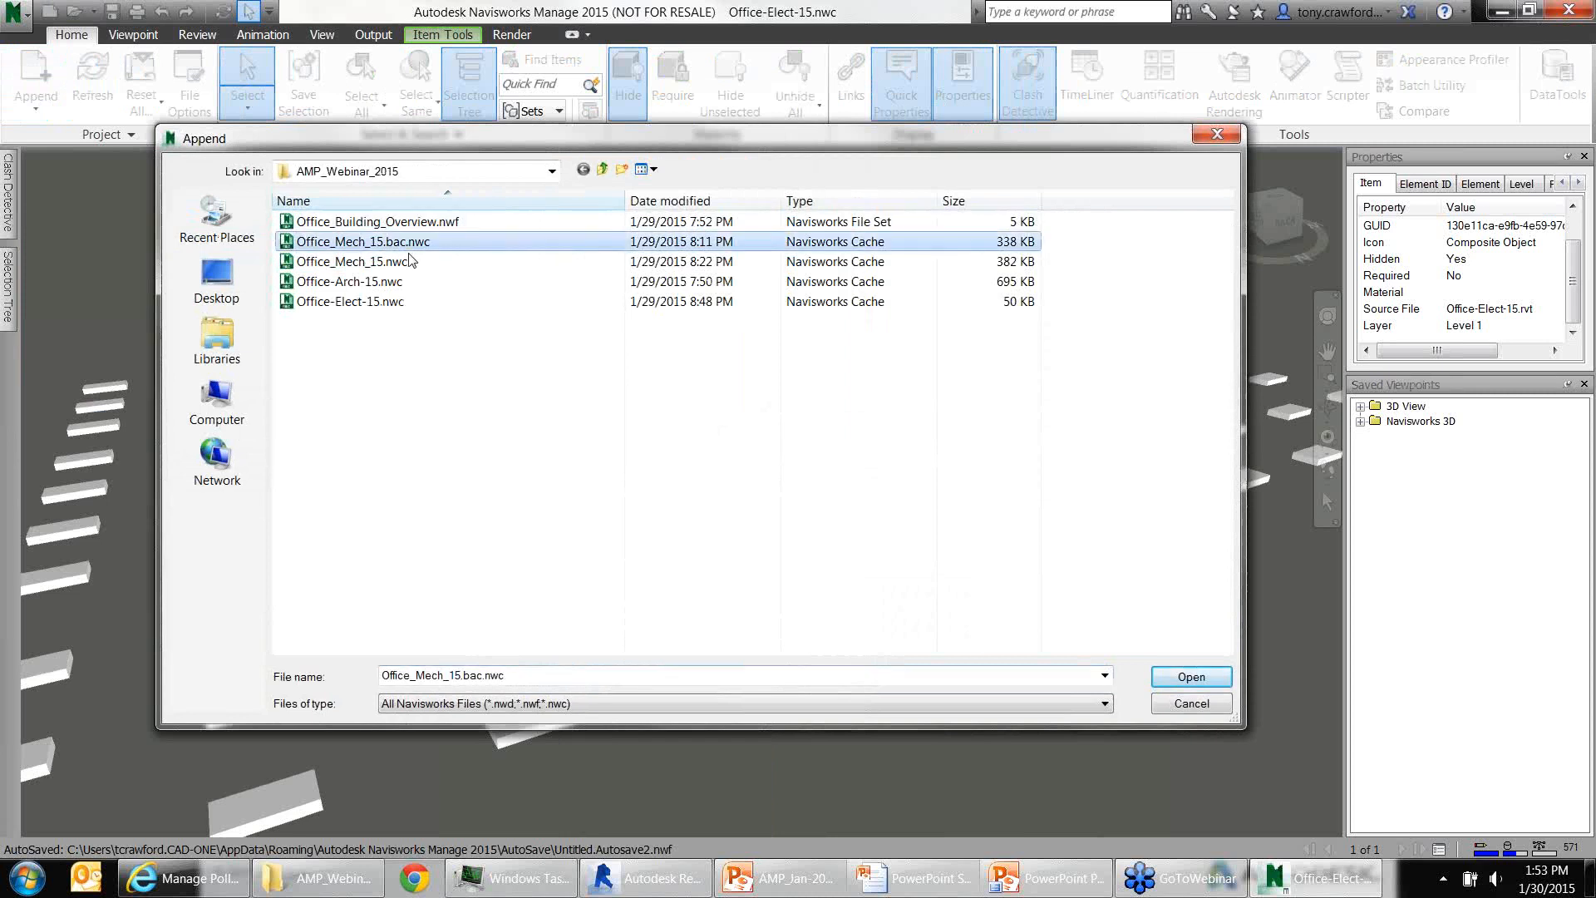
left_click(582, 704)
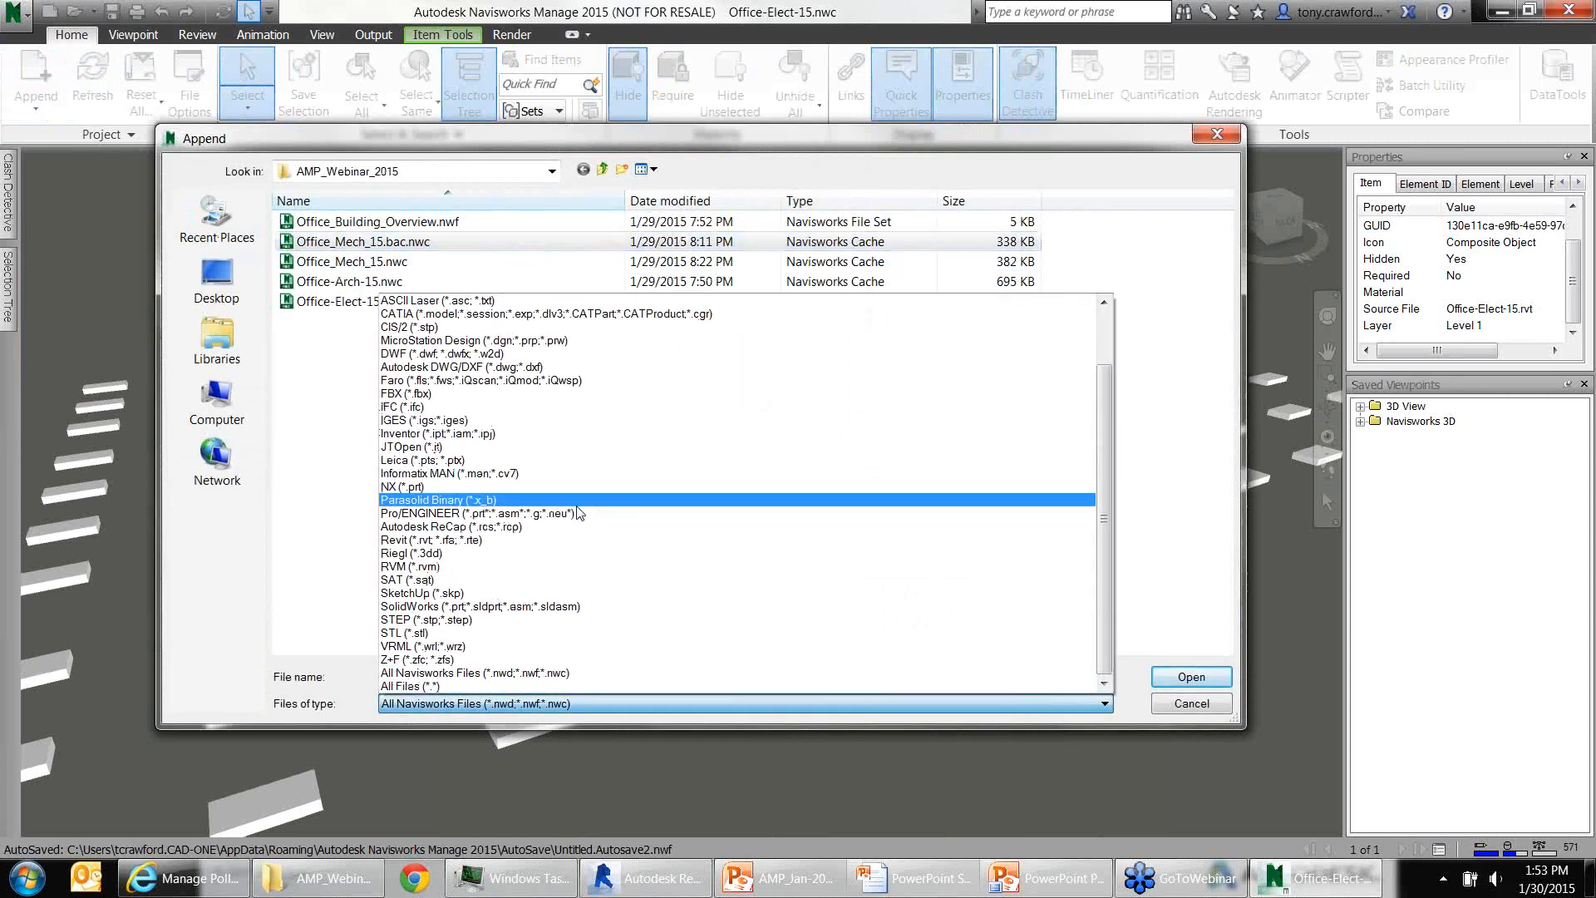
left_click(510, 540)
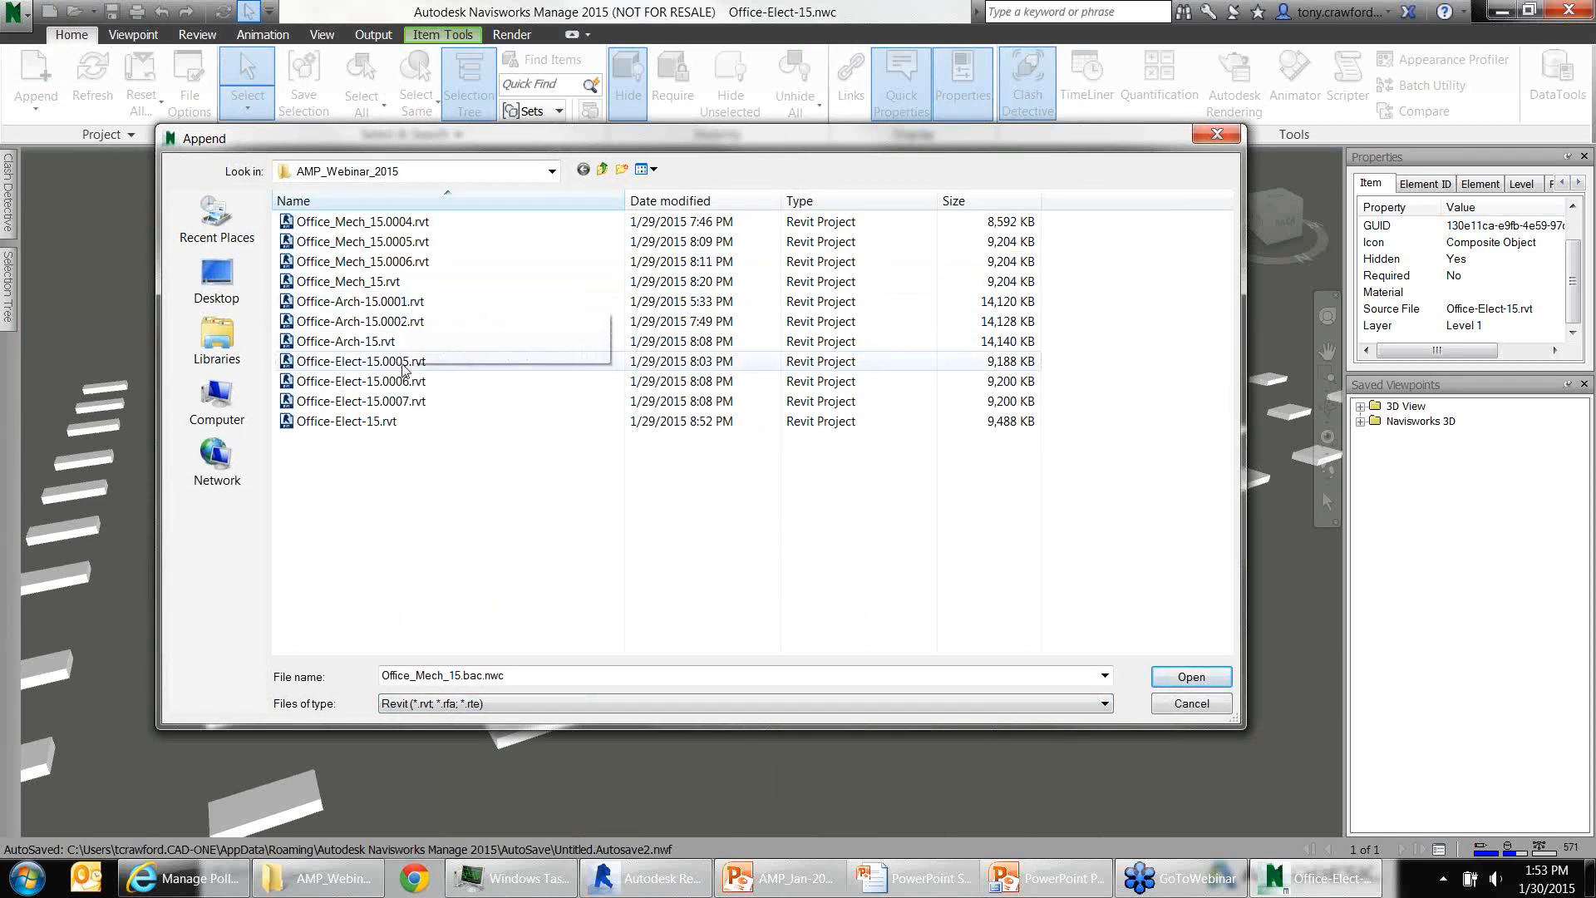
left_click(377, 284)
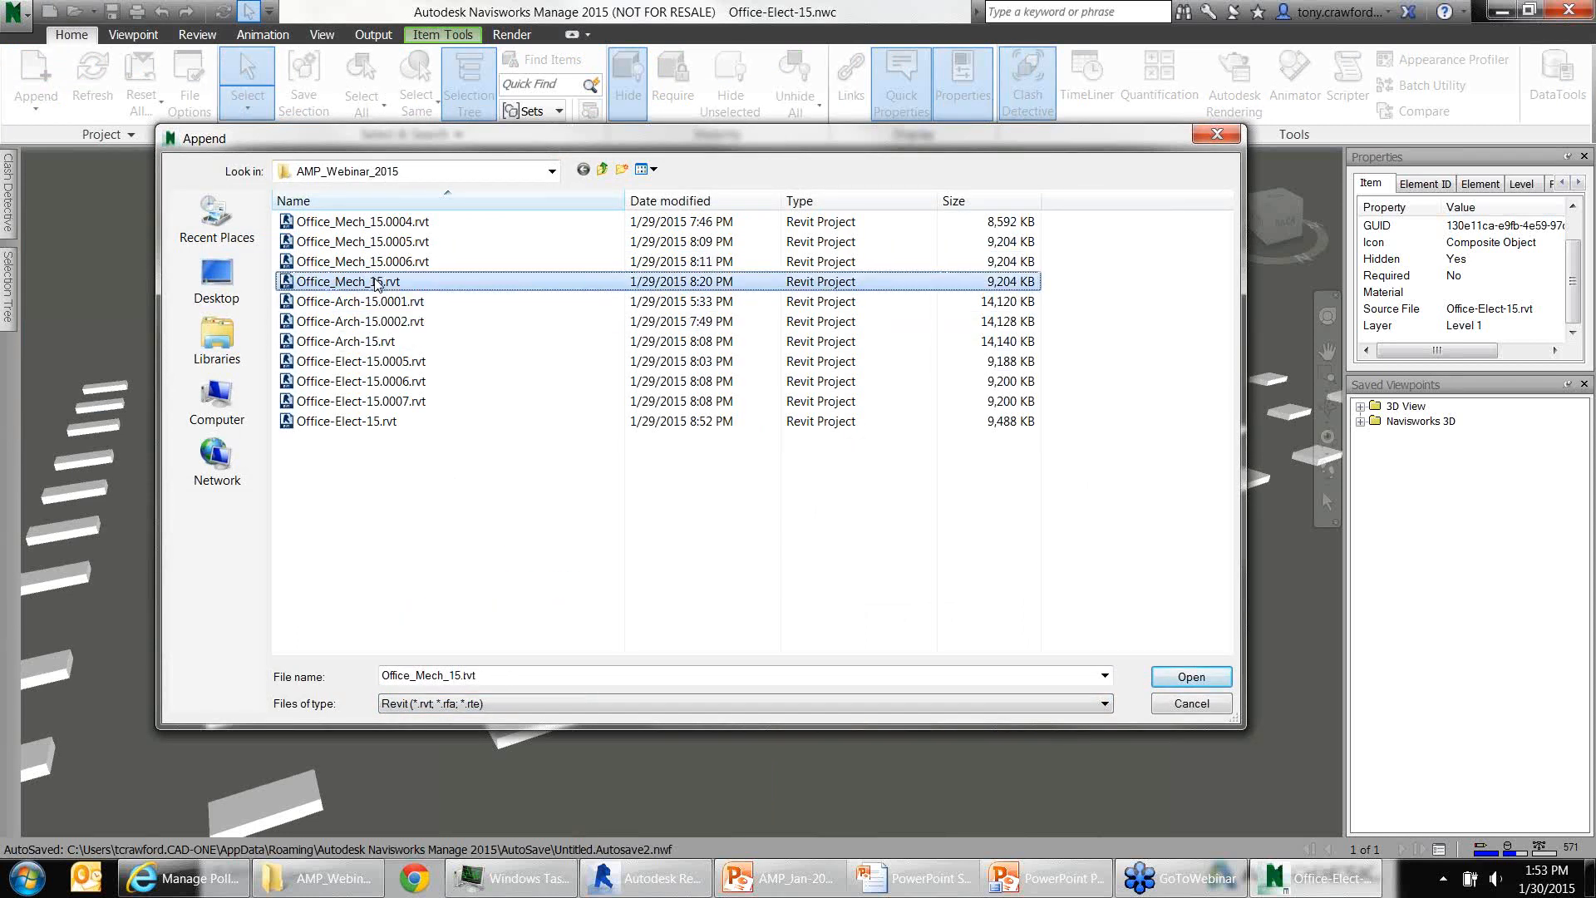
key("ctrl")
key("ctrl")
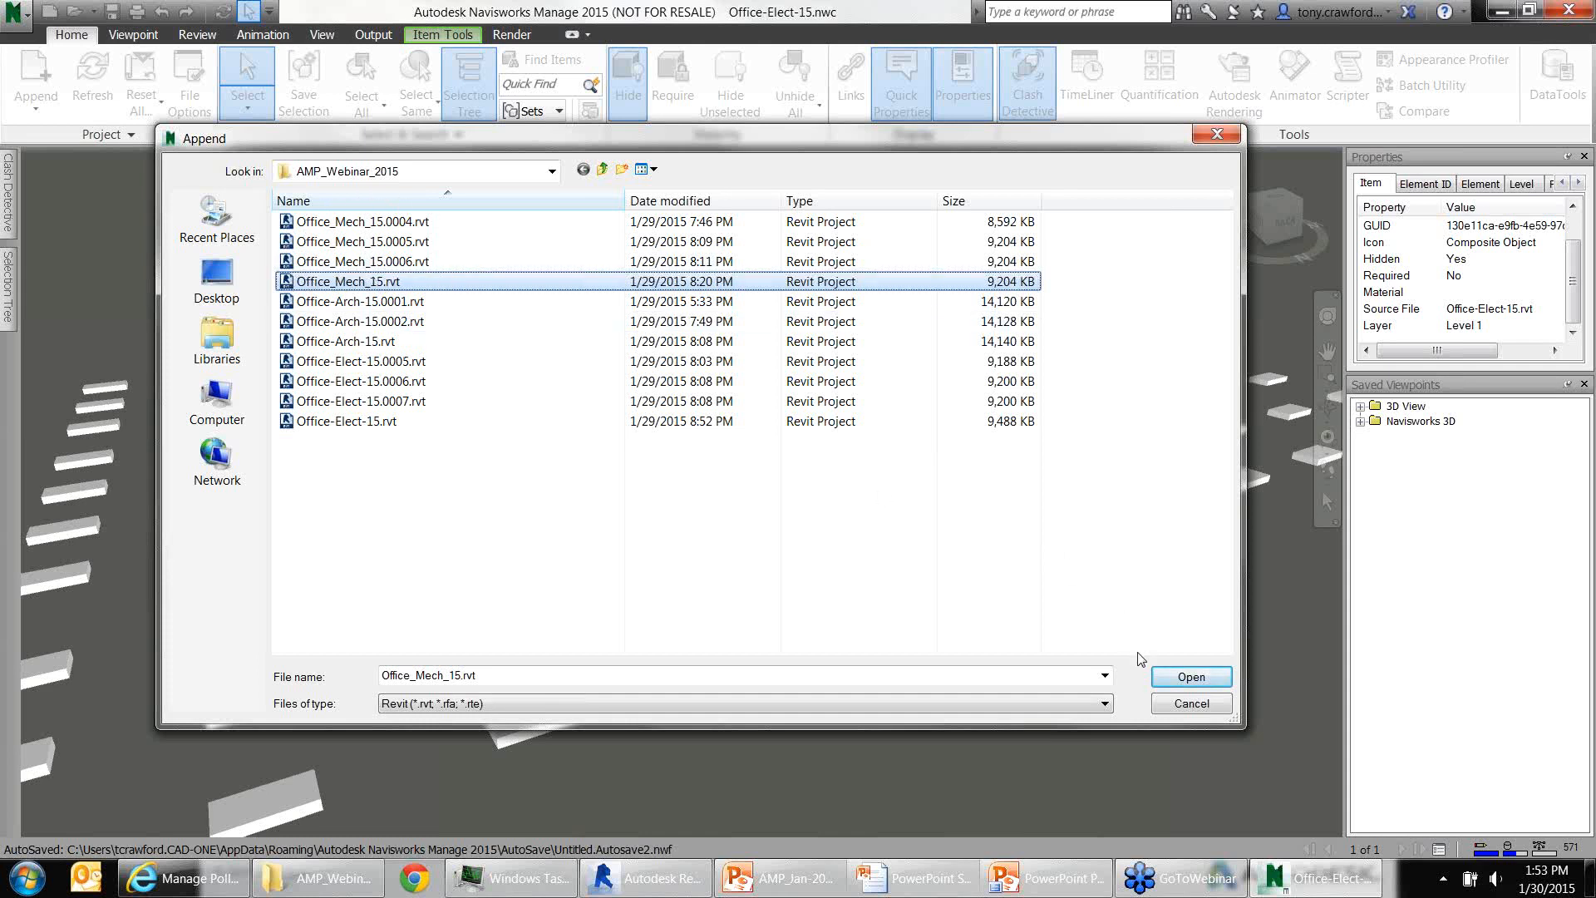
left_click(1187, 680)
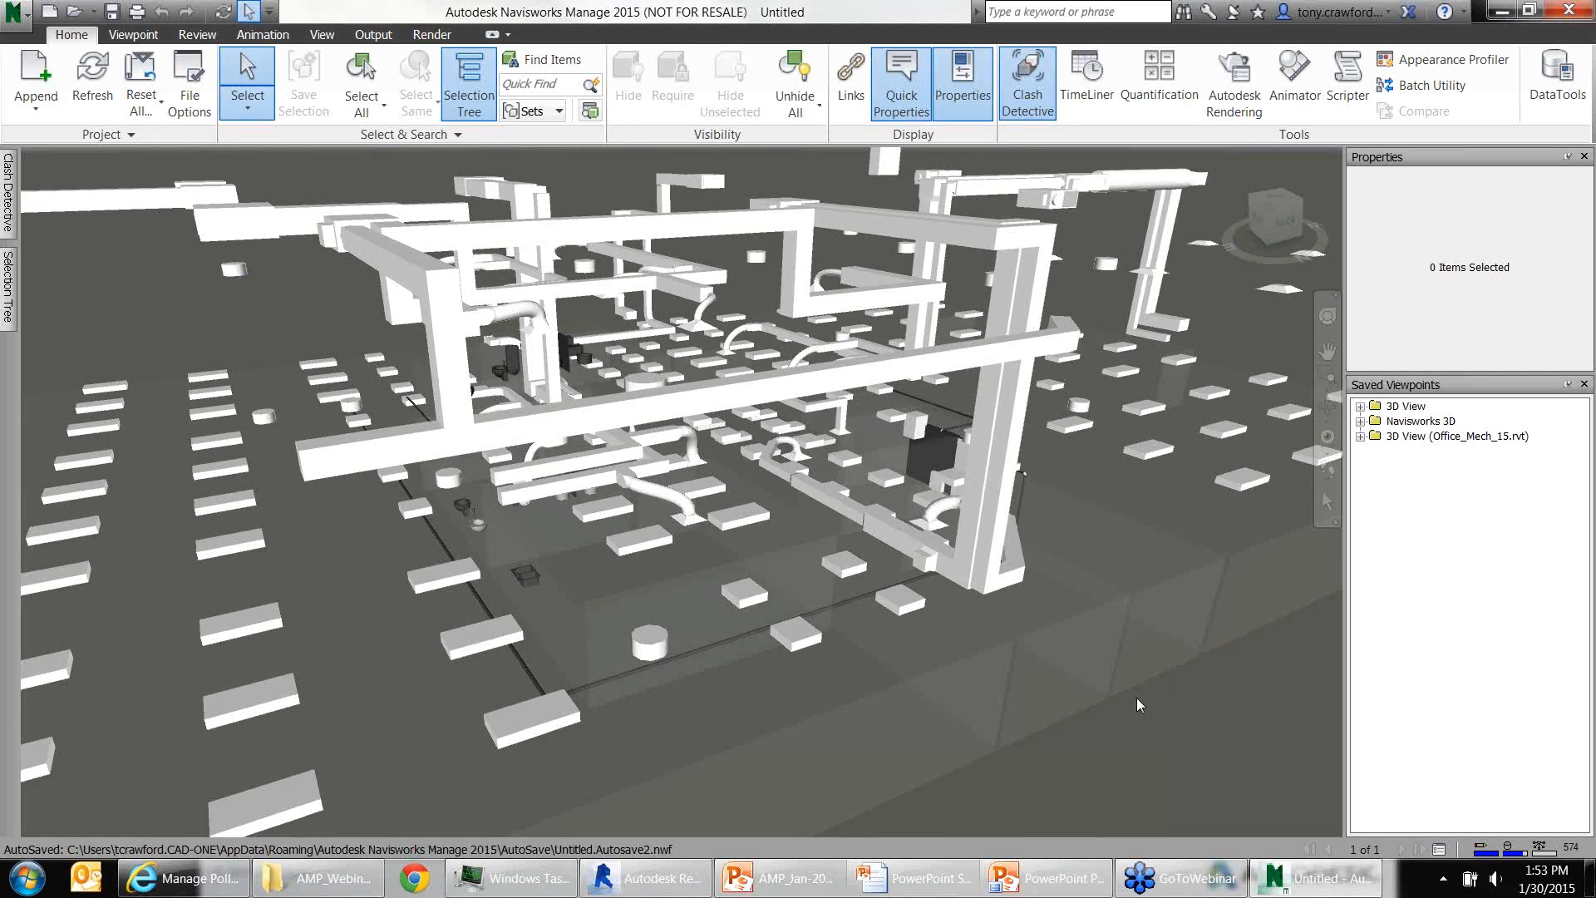
Hide the Office Area 1 room and the smaller room volume that enclose the wall-mounted electrical panels
middle_click_drag(1075, 552, 970, 566, "shift")
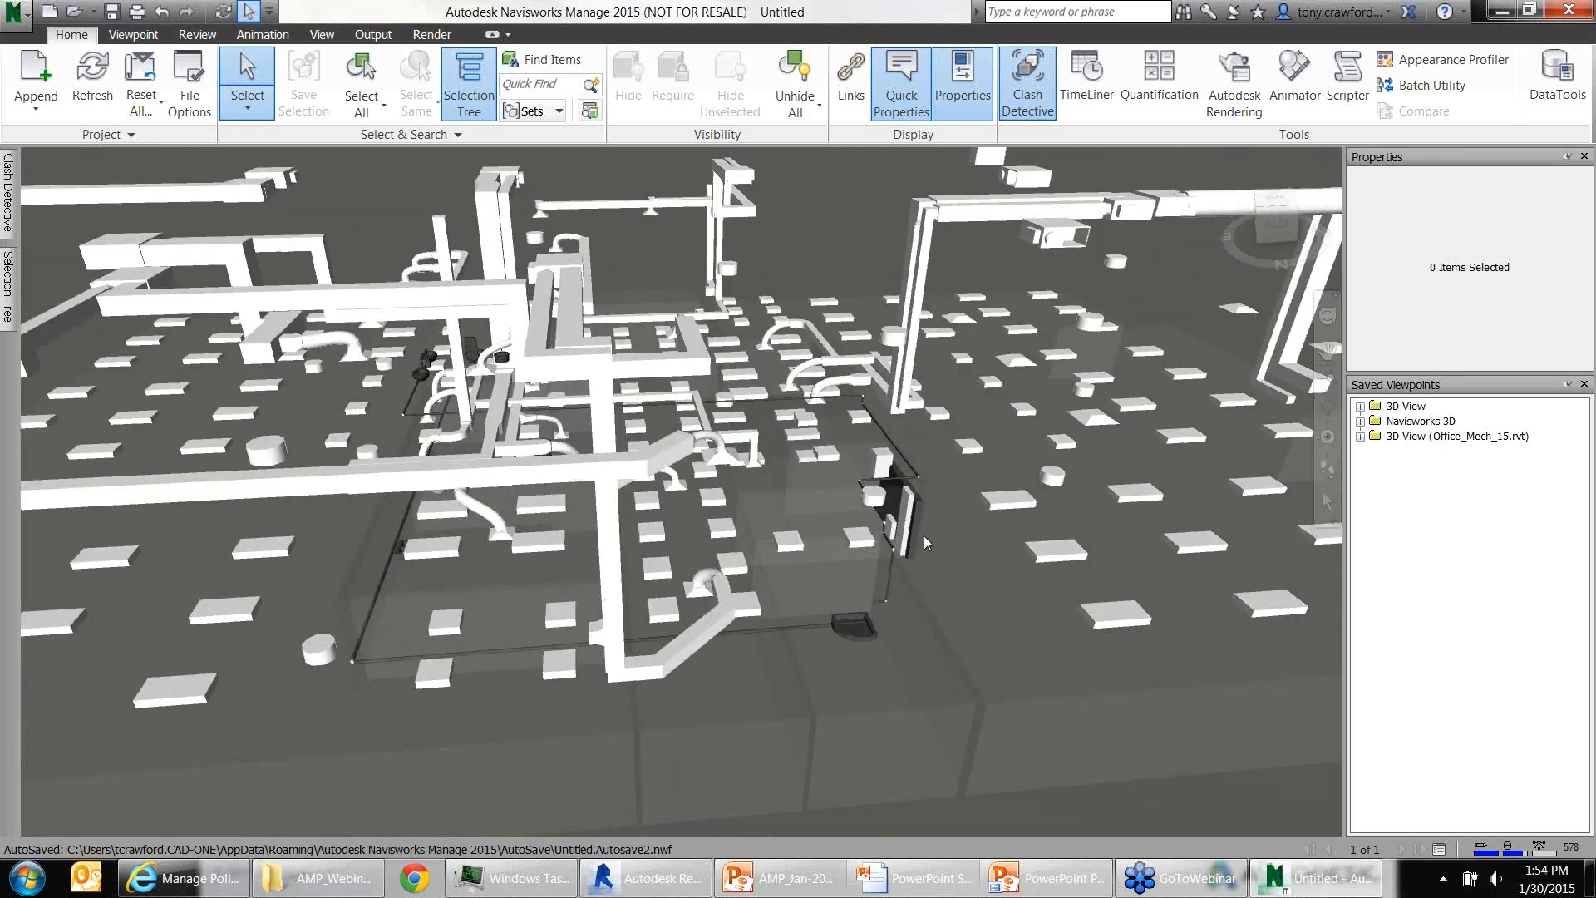
scroll(924, 537, "up", 3)
left_click(896, 474)
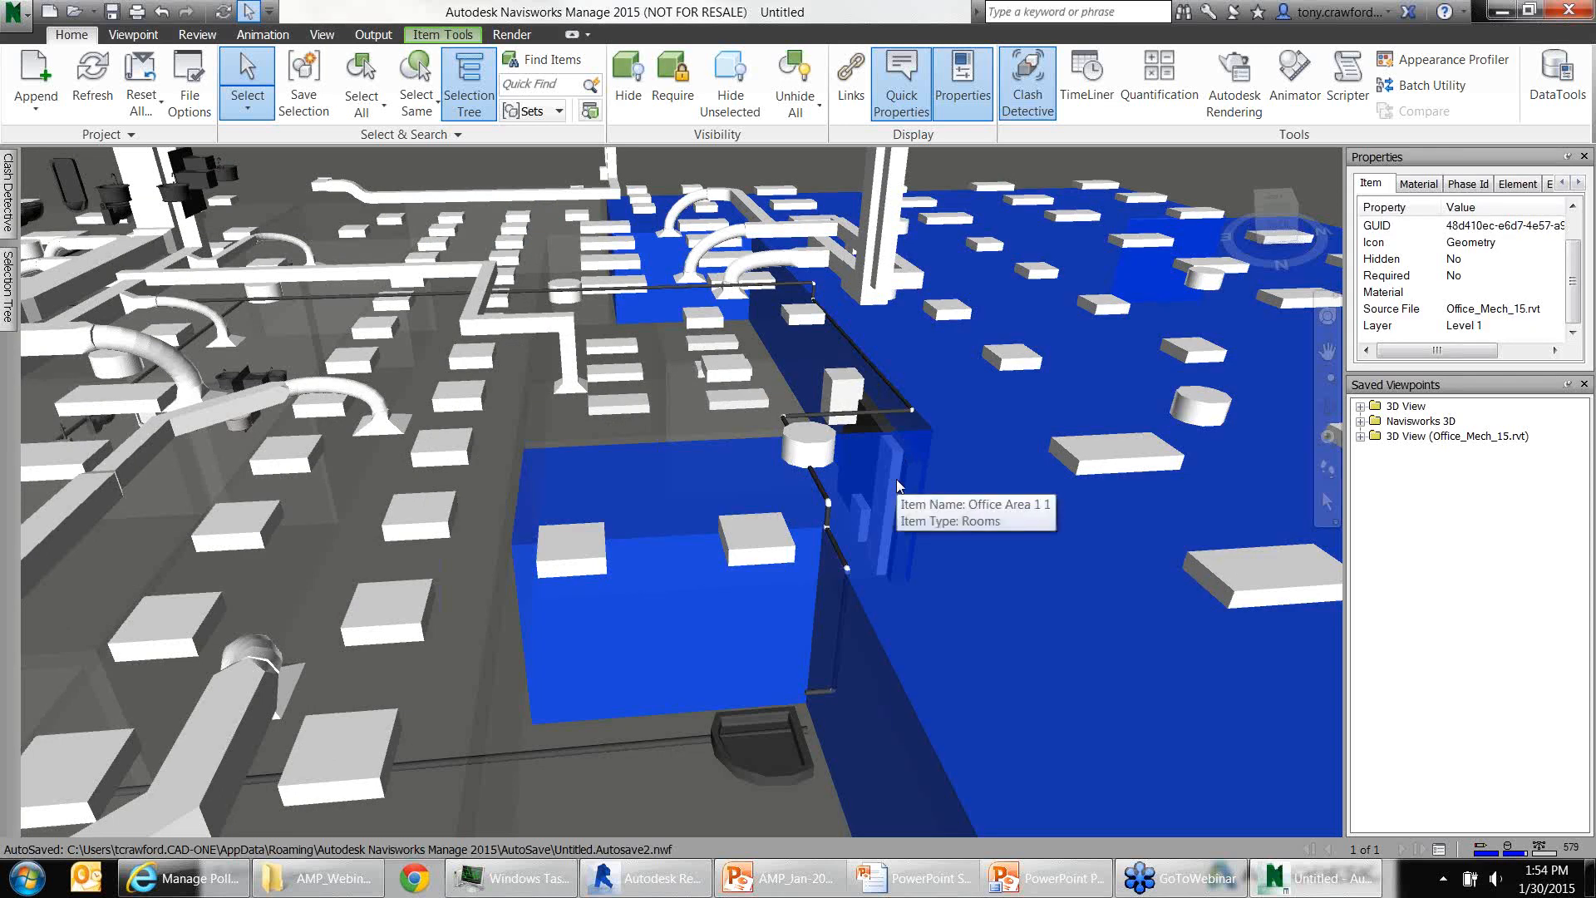
key("ctrl+h")
left_click(892, 445)
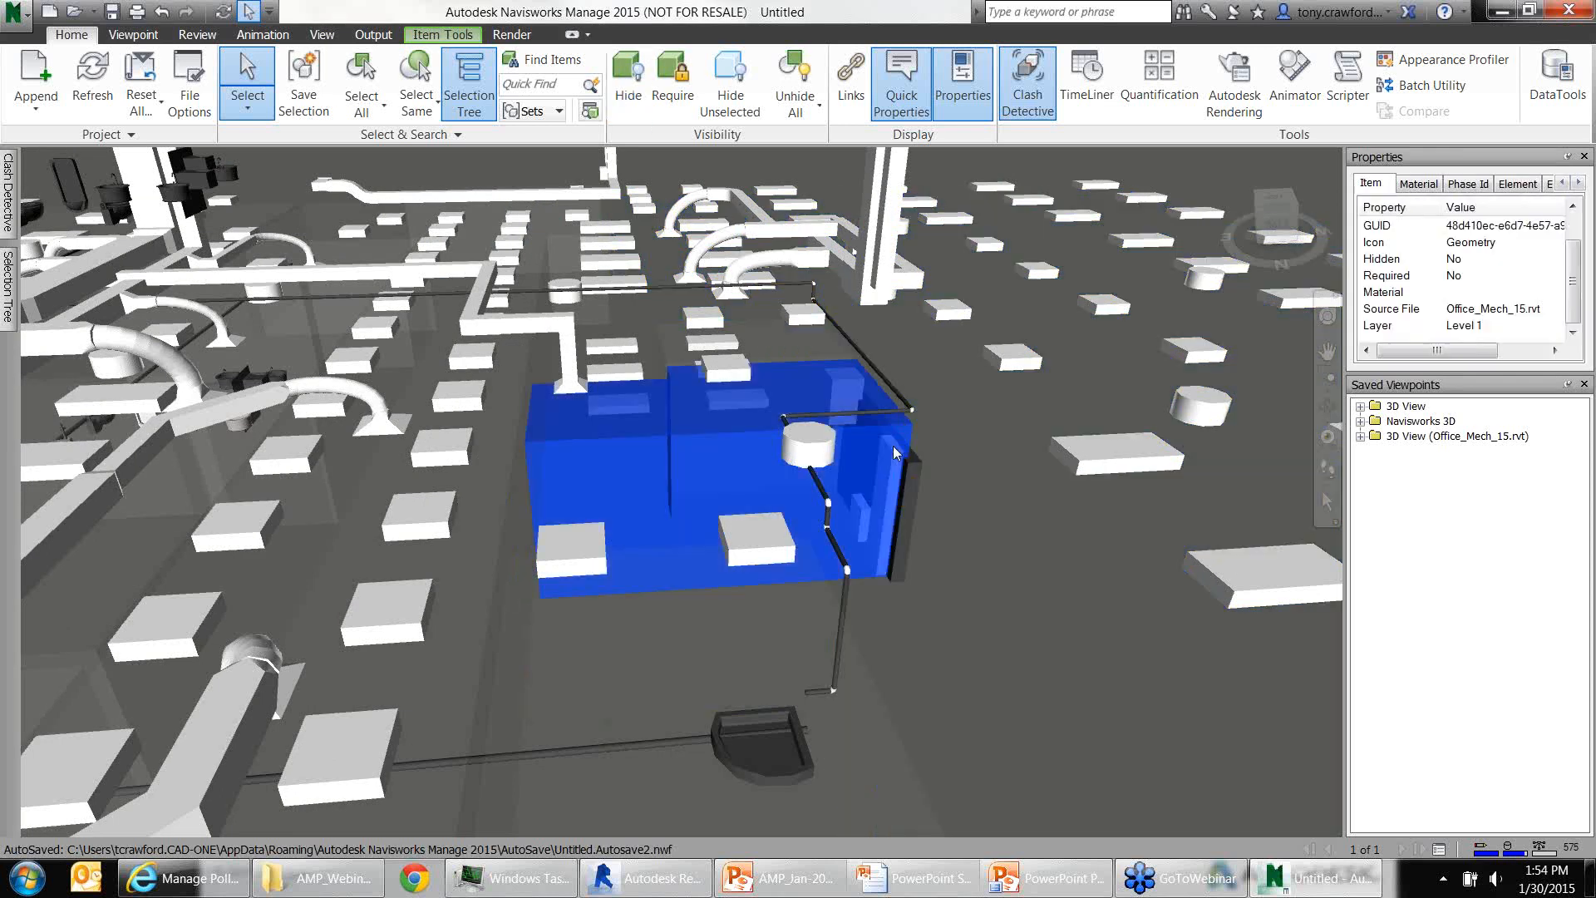
key("ctrl+h")
Select the tall electrical panel and the smaller box beside it, and inspect them up close
left_click(894, 453)
scroll(894, 456, "up", 5)
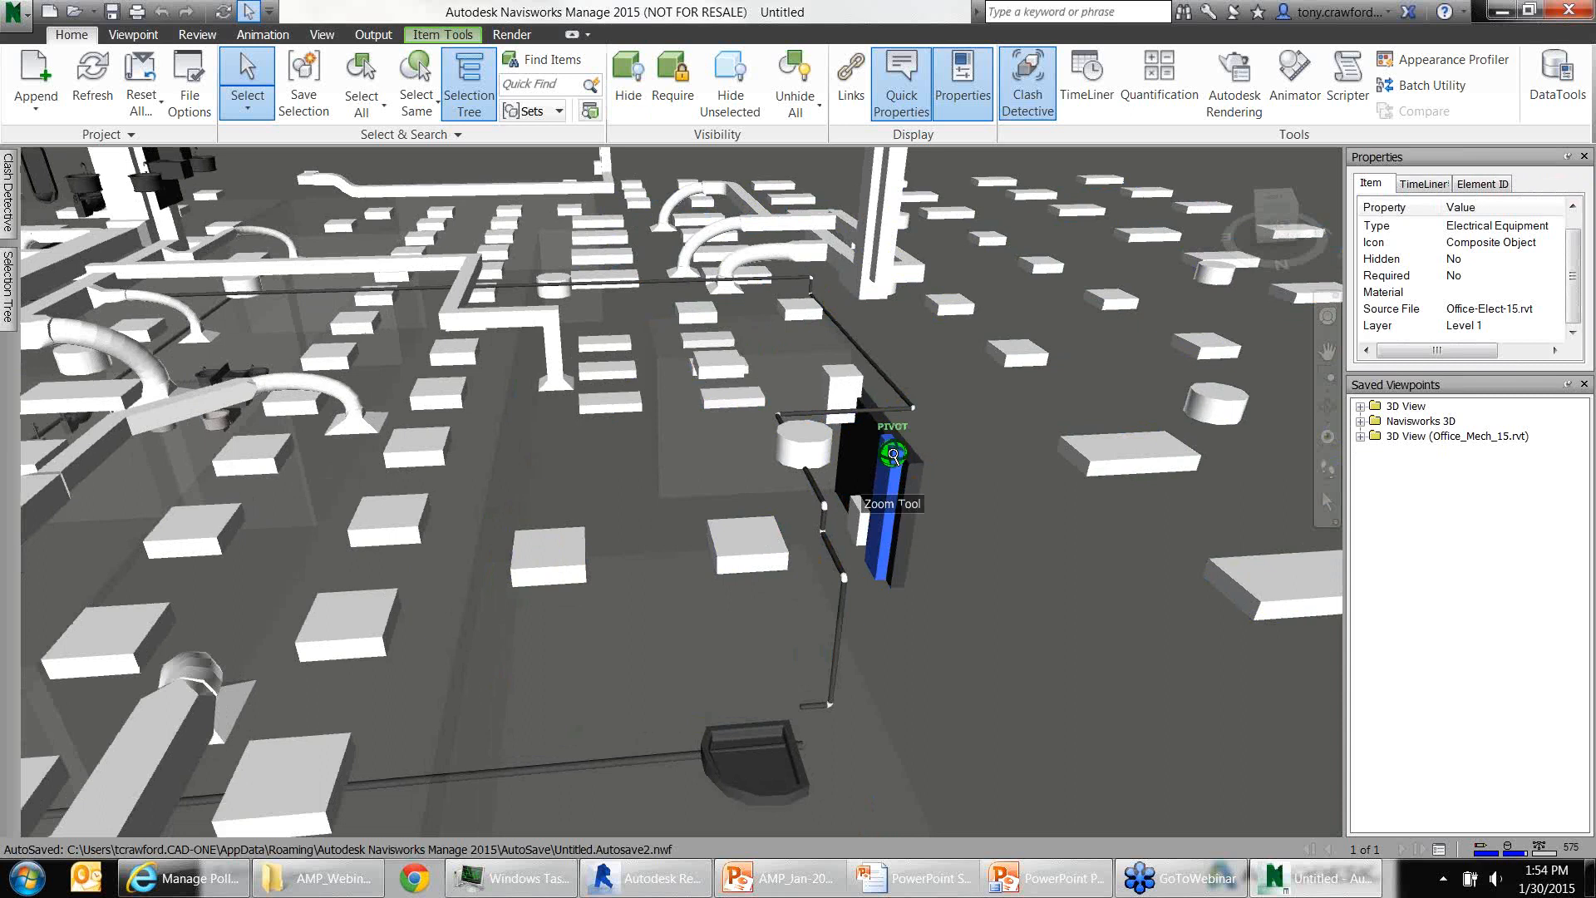
left_click(842, 551, "ctrl")
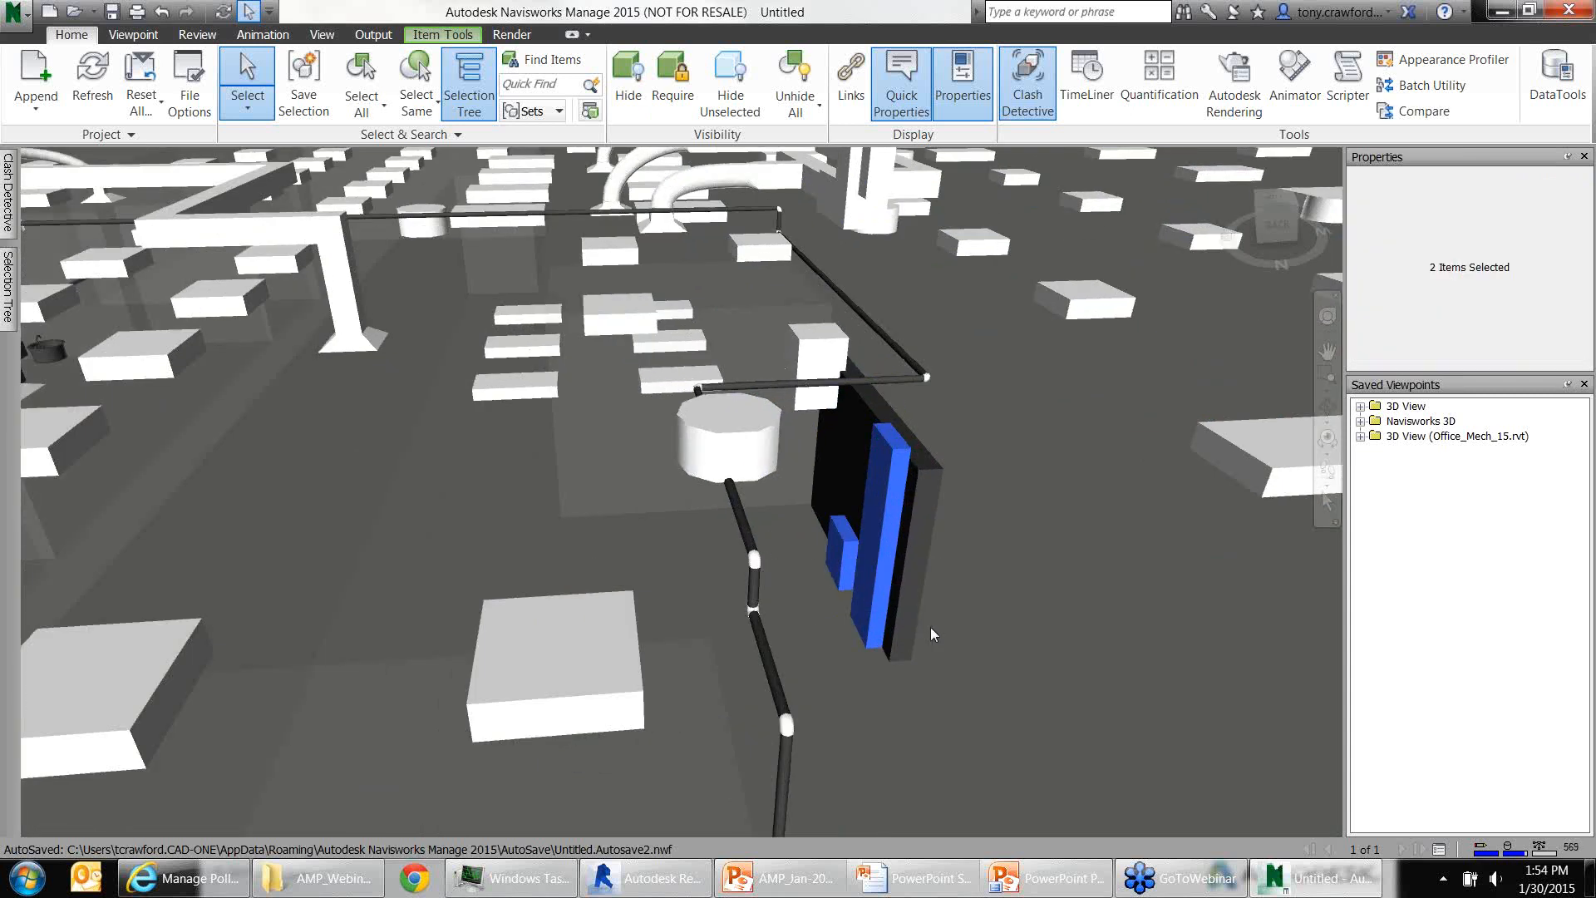
mouse_move(936, 620)
middle_mouse_down("shift")
mouse_move(917, 610)
mouse_move(947, 609)
middle_mouse_up("shift")
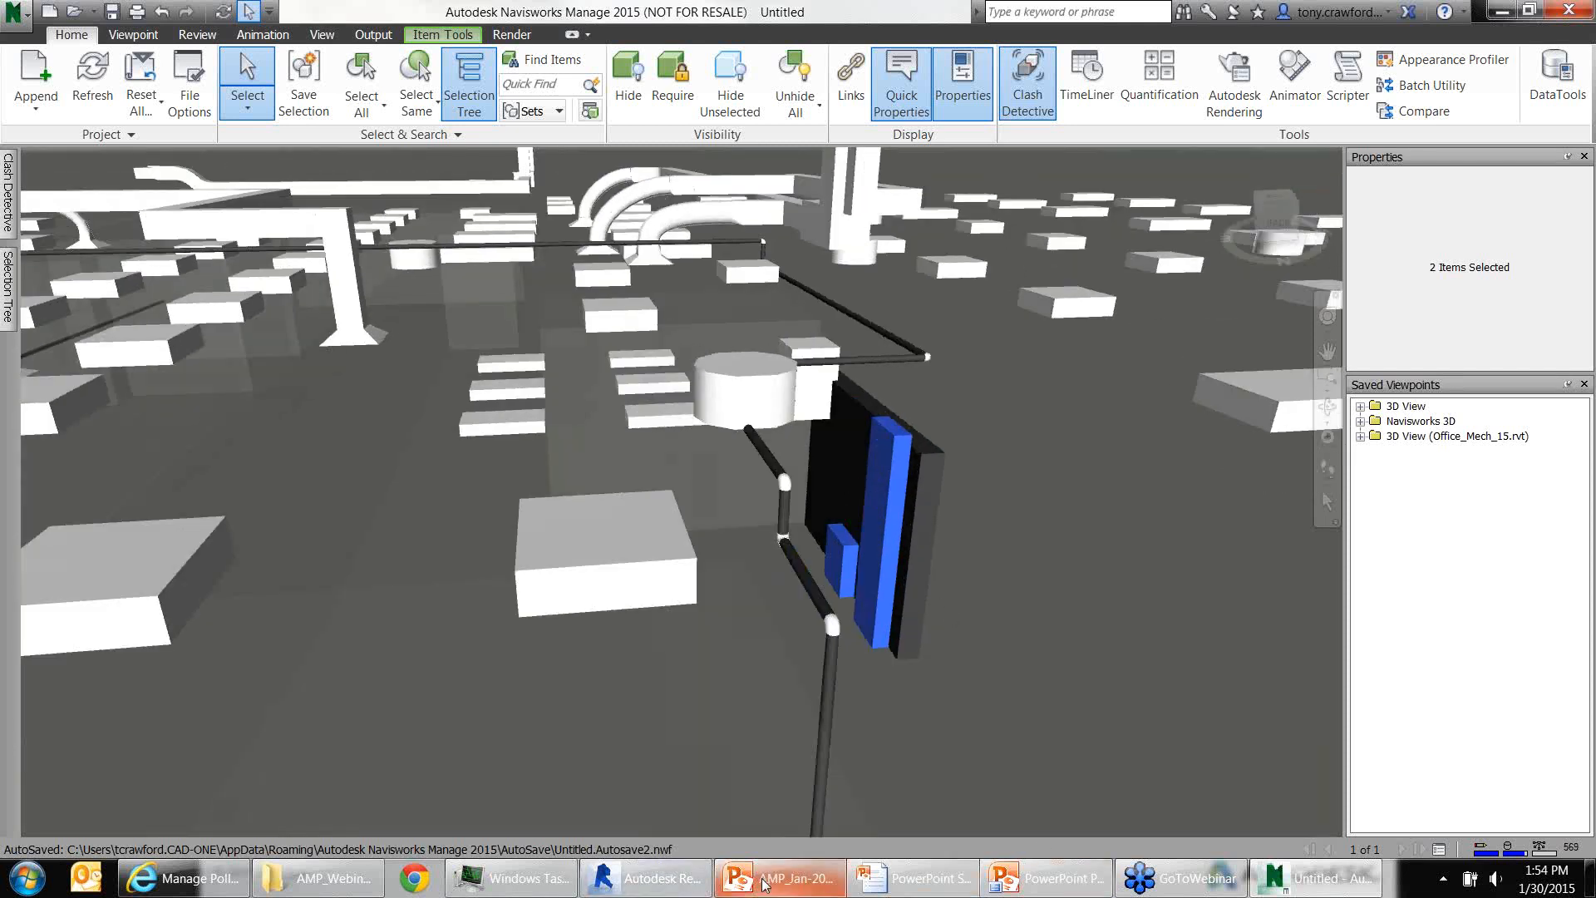
Switch to Revit and open the recent project Office-Elect-15
left_click(671, 876)
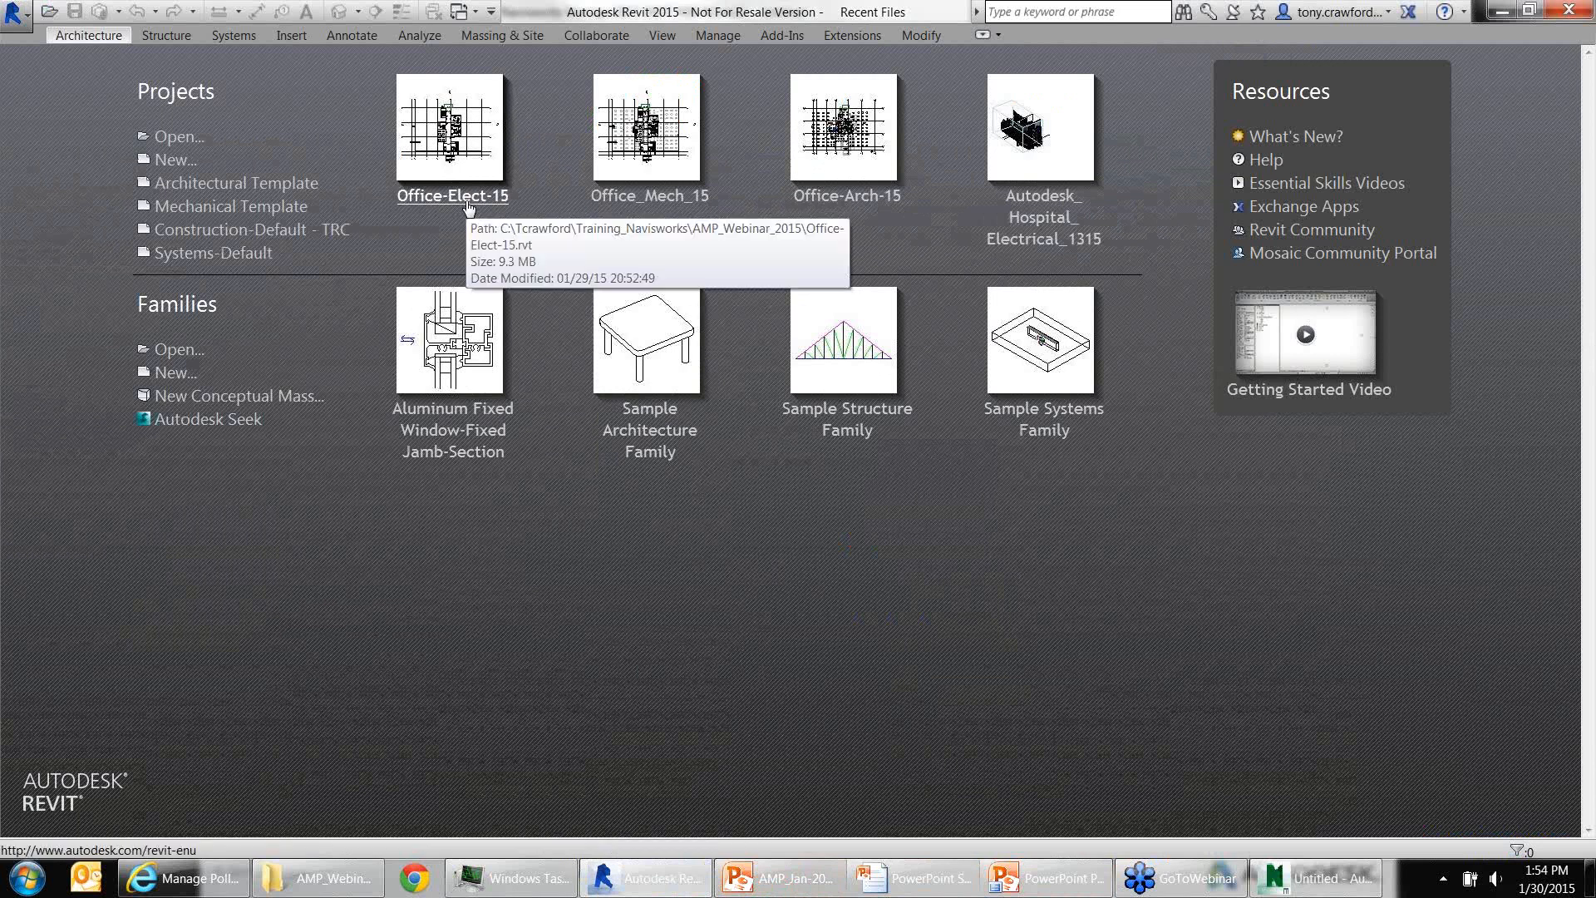
key("ctrl")
key("ctrl")
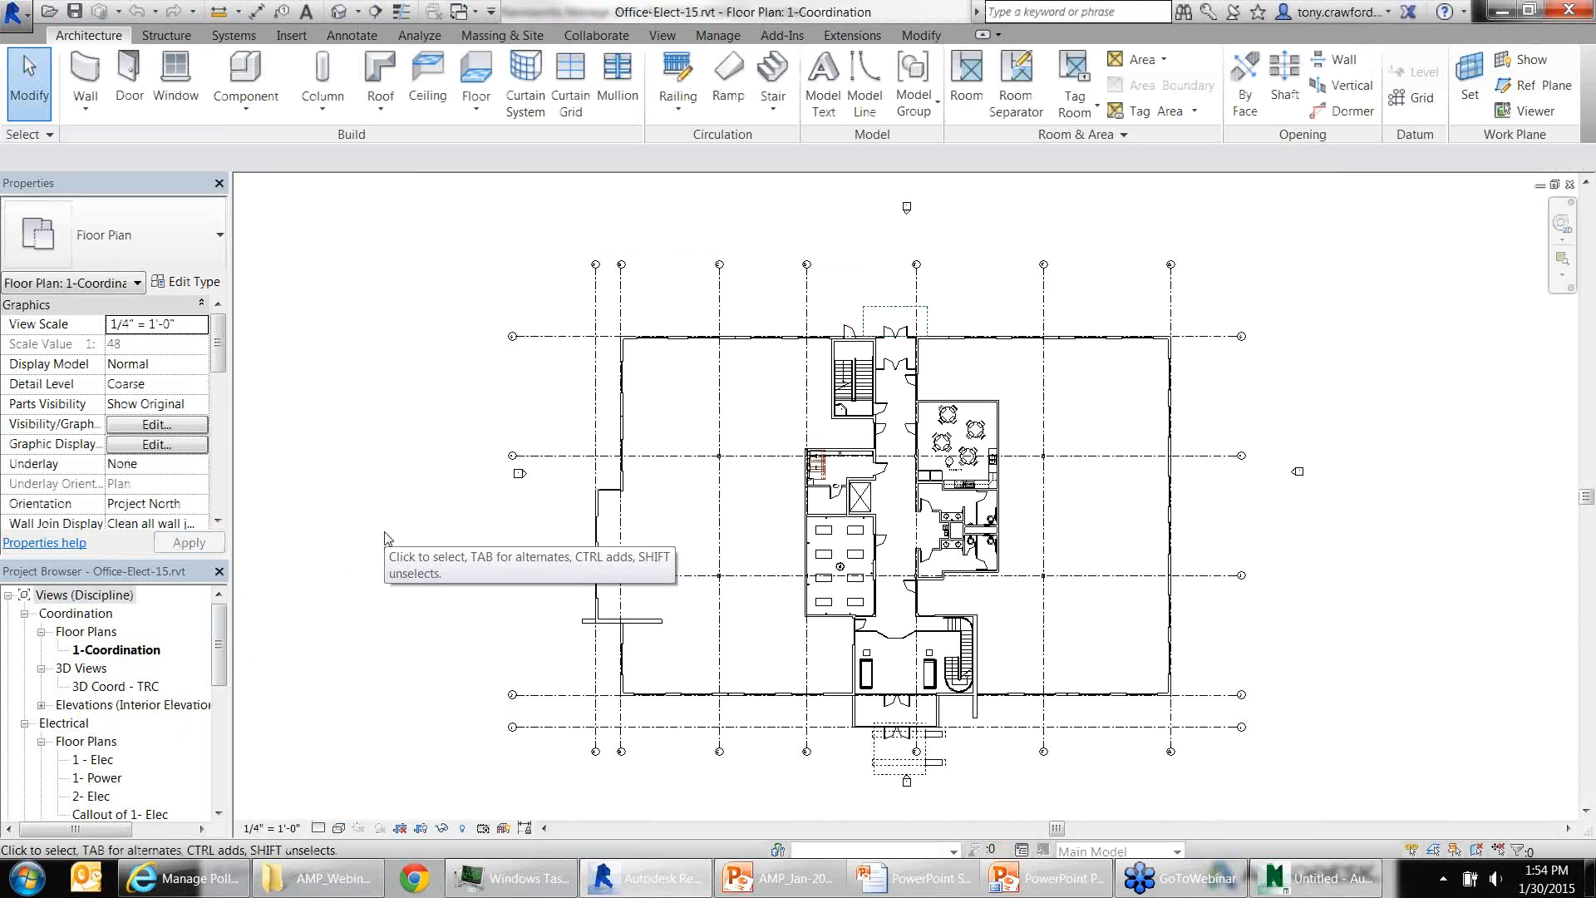
Switch to Navisworks, select the LP-1 electrical panel, and try to switch it back to Revit
key("alt+Tab")
left_click(898, 456)
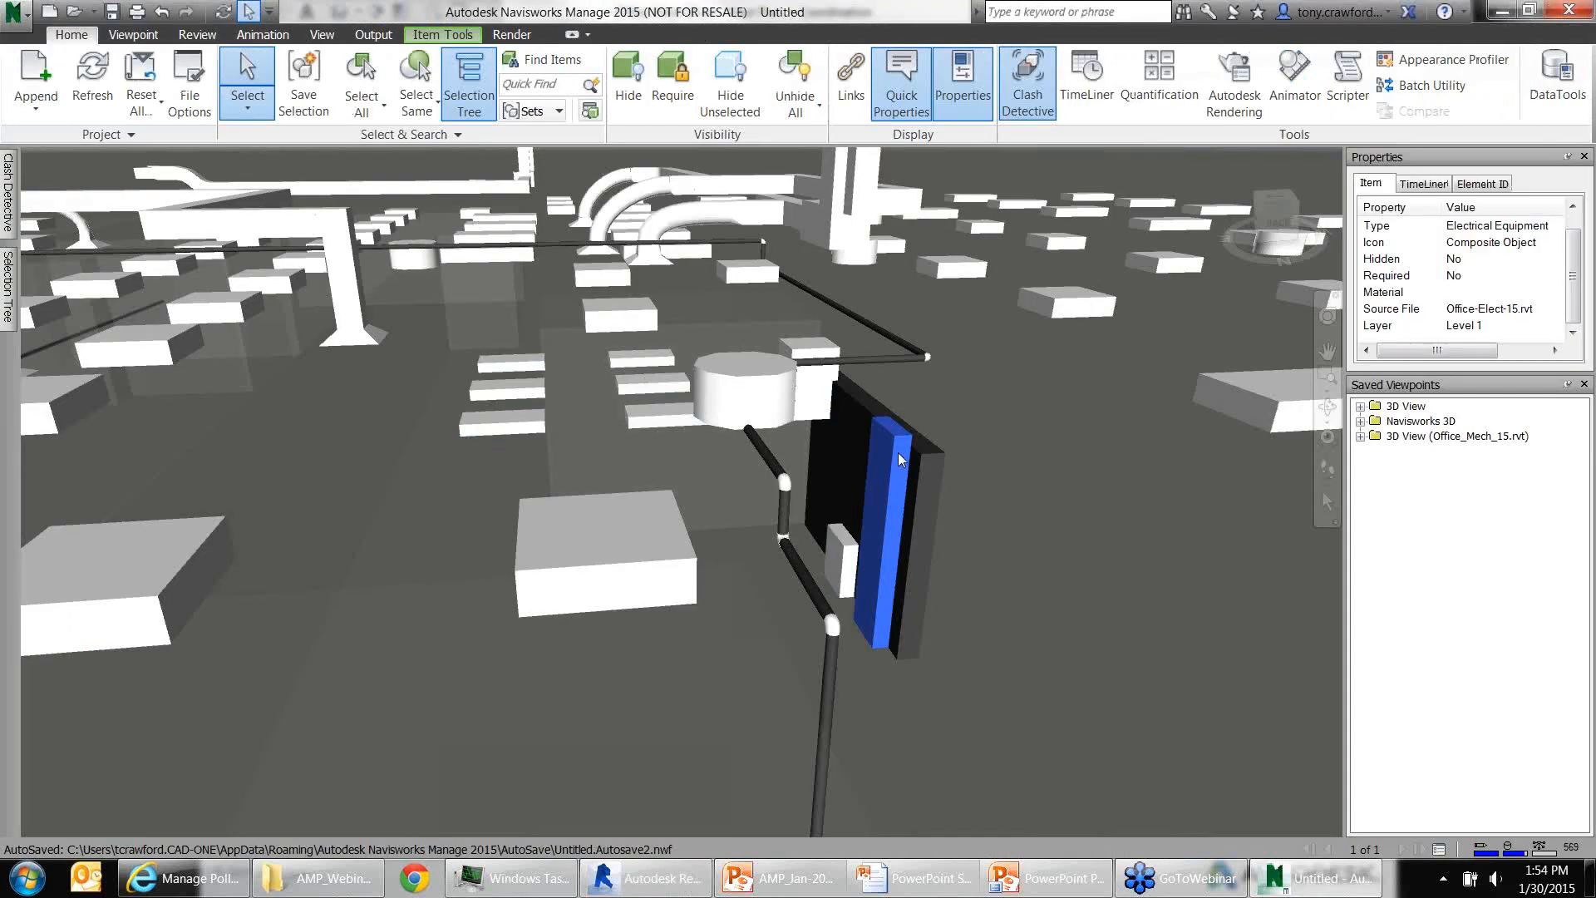
right_click(899, 455)
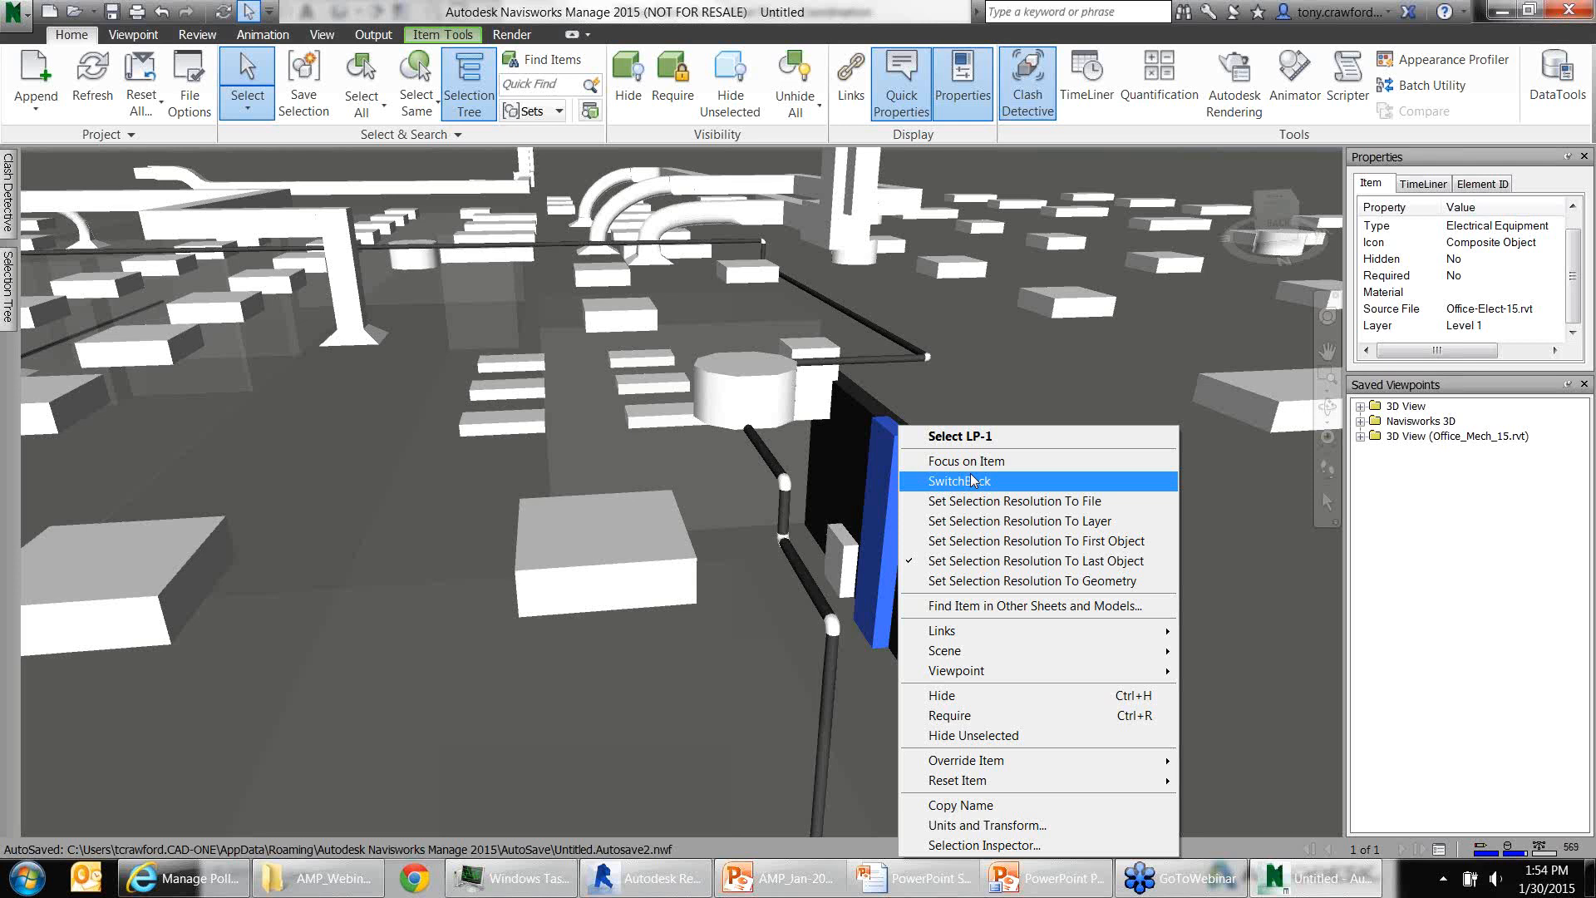
left_click(462, 36)
left_click(460, 36)
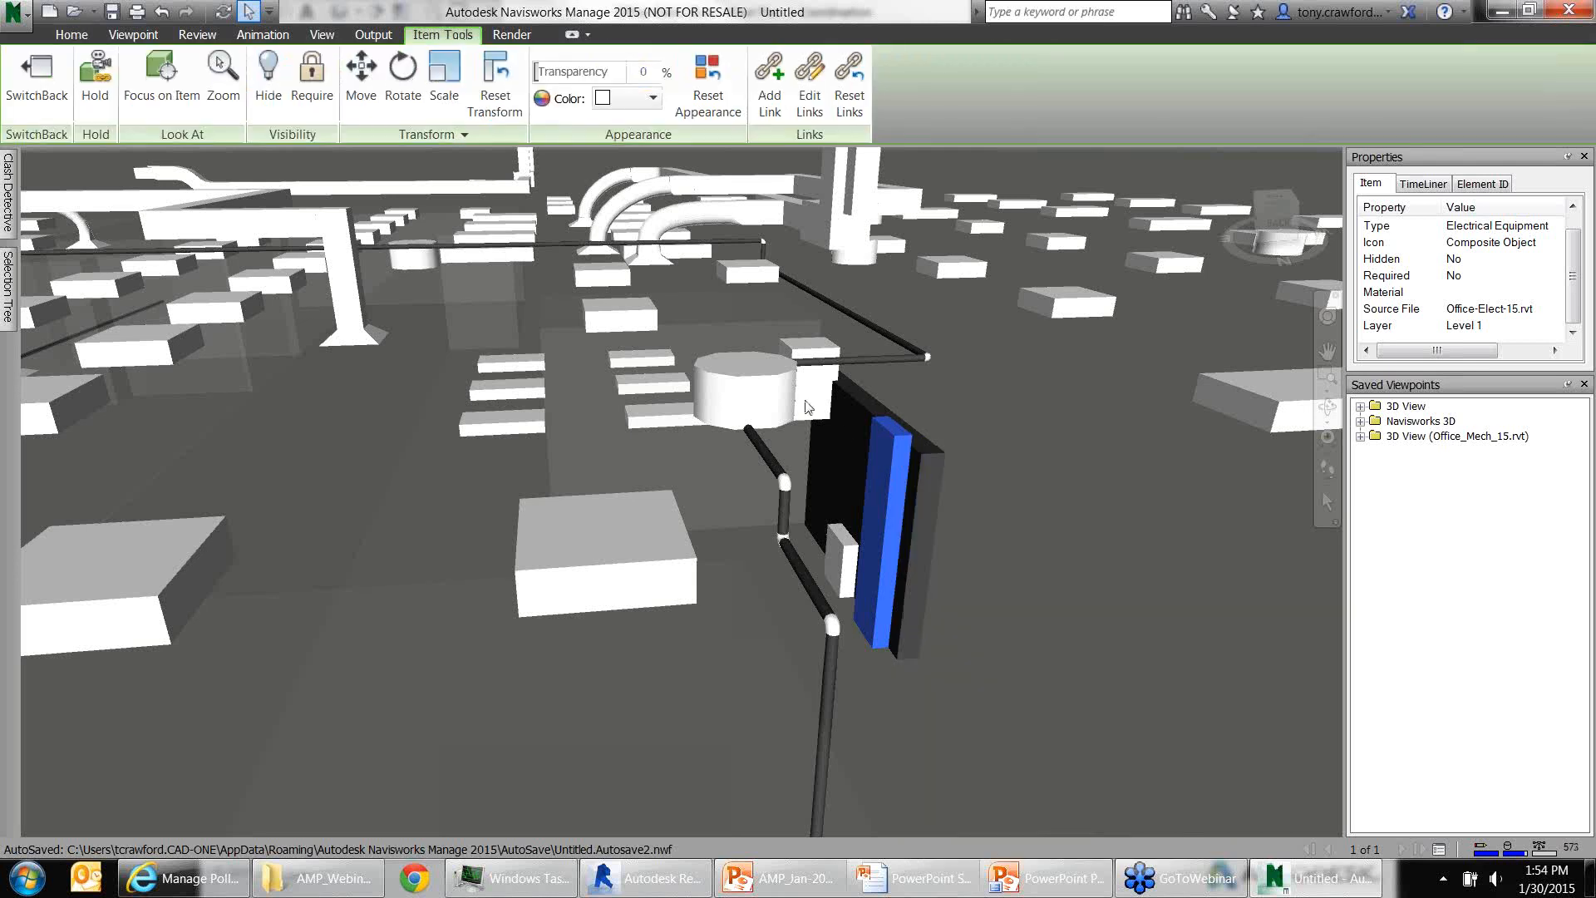
right_click(894, 447)
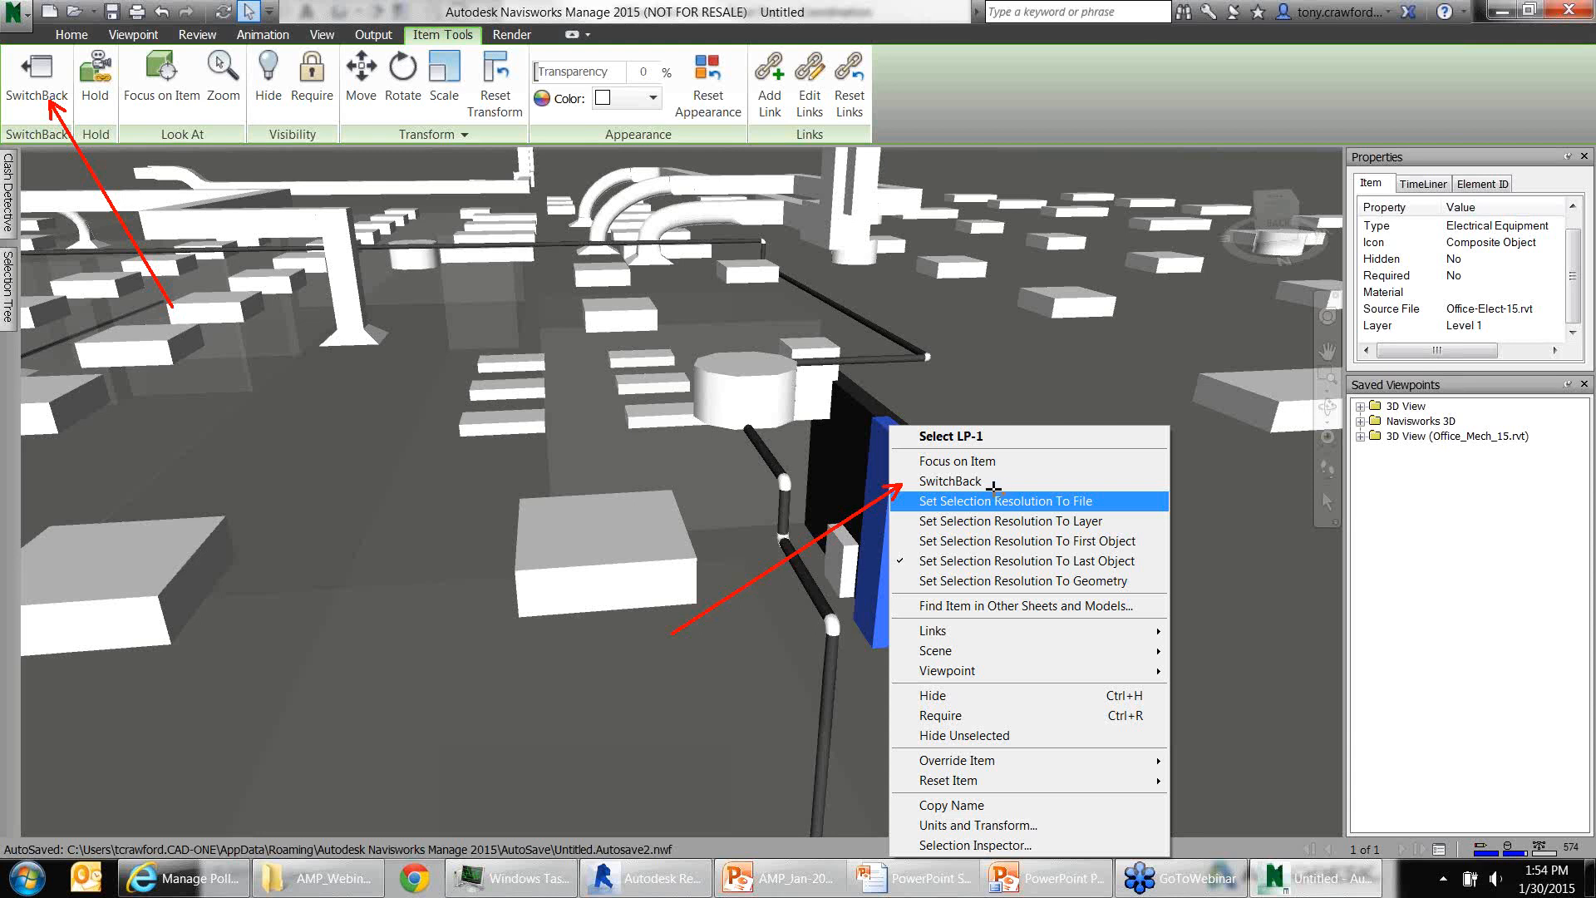
key("Escape")
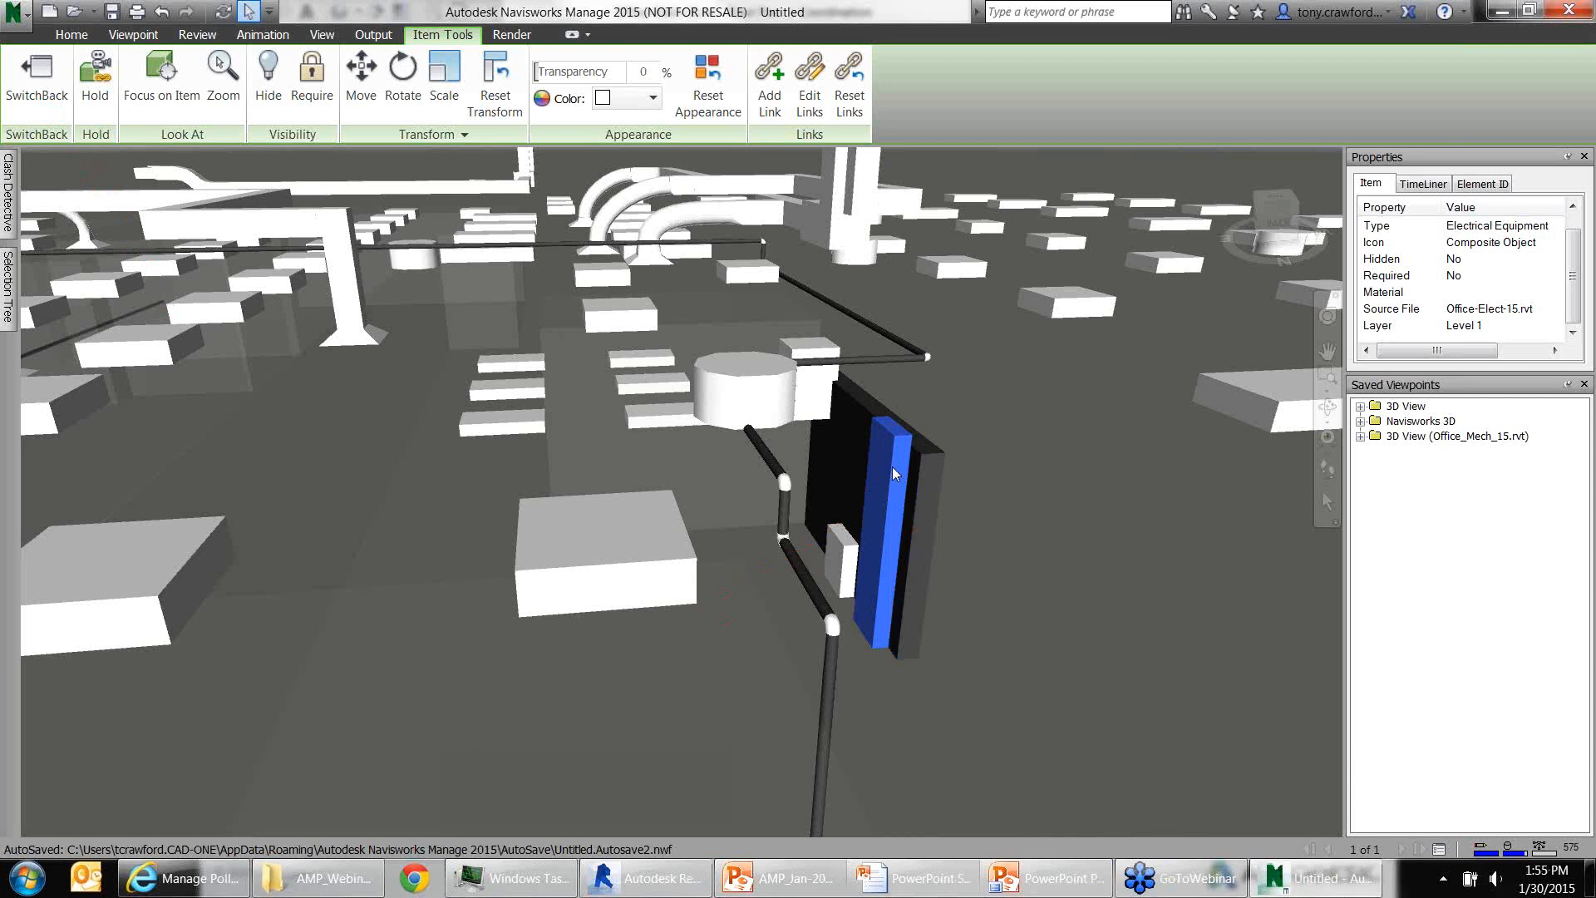
right_click(893, 466)
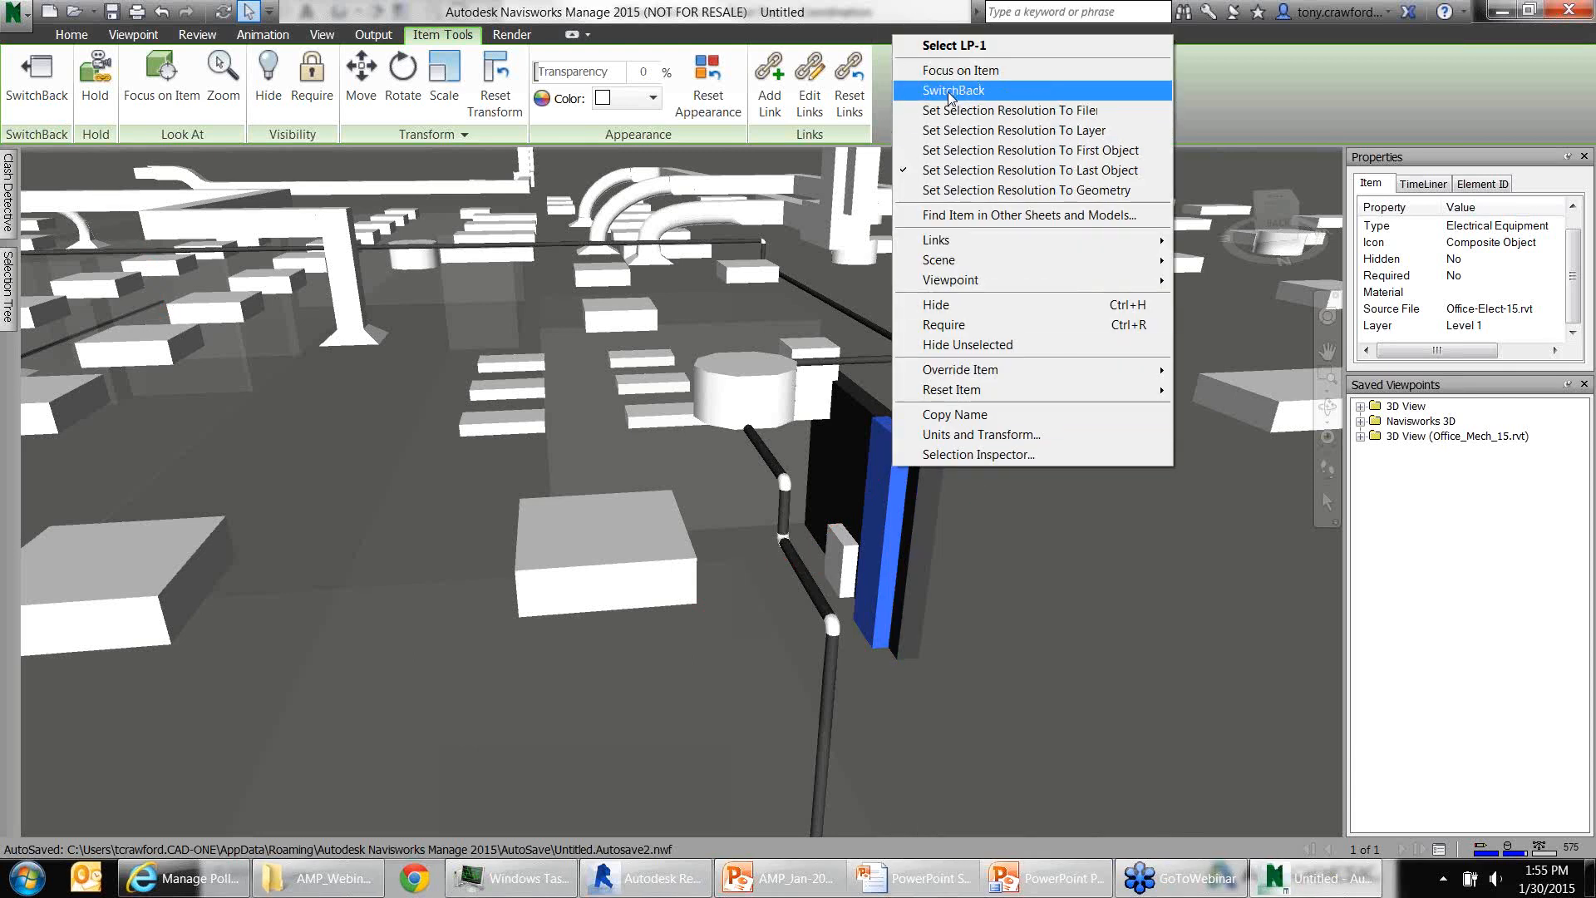
left_click(48, 77)
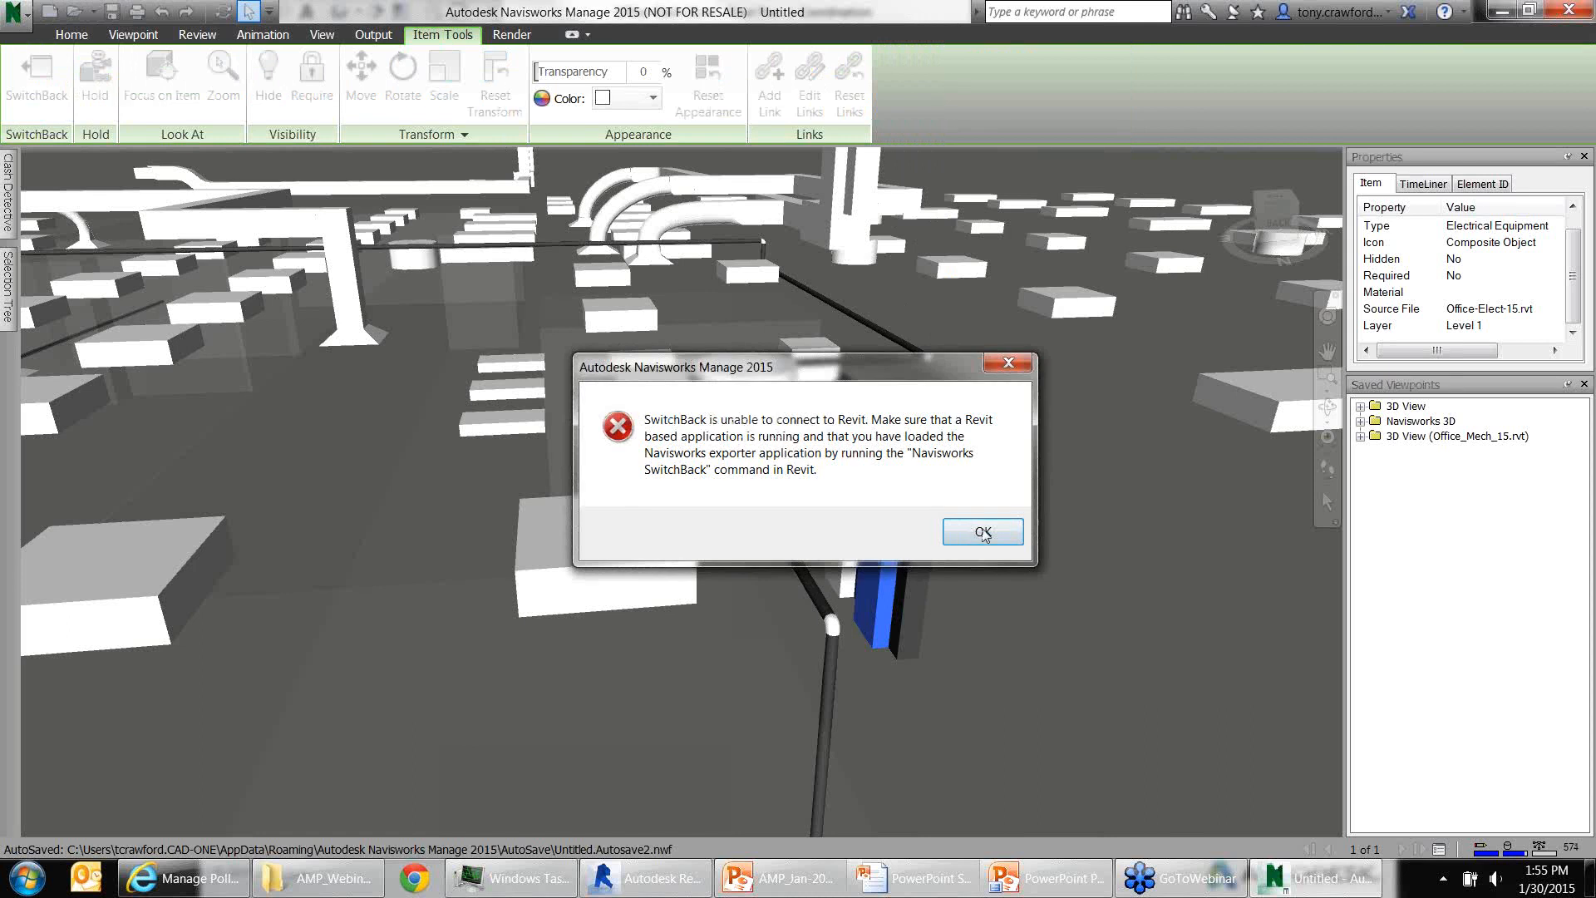
left_click(987, 533)
Switch to Revit and run the Navisworks SwitchBack 2015 external tool in the Office-Elect-15 project
left_click(645, 878)
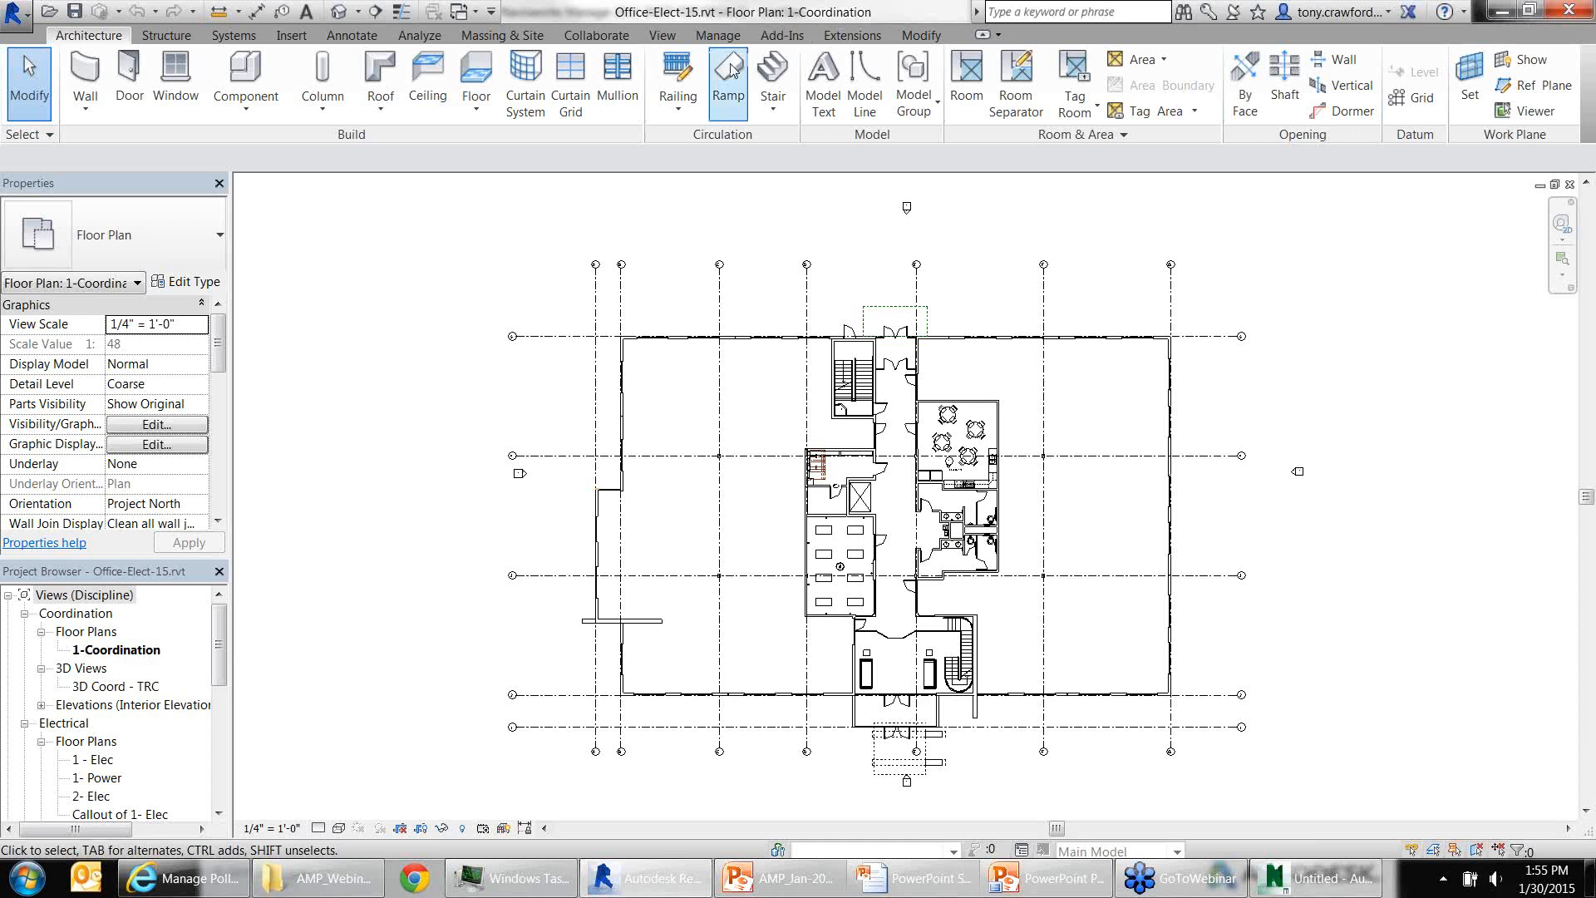
left_click(871, 37)
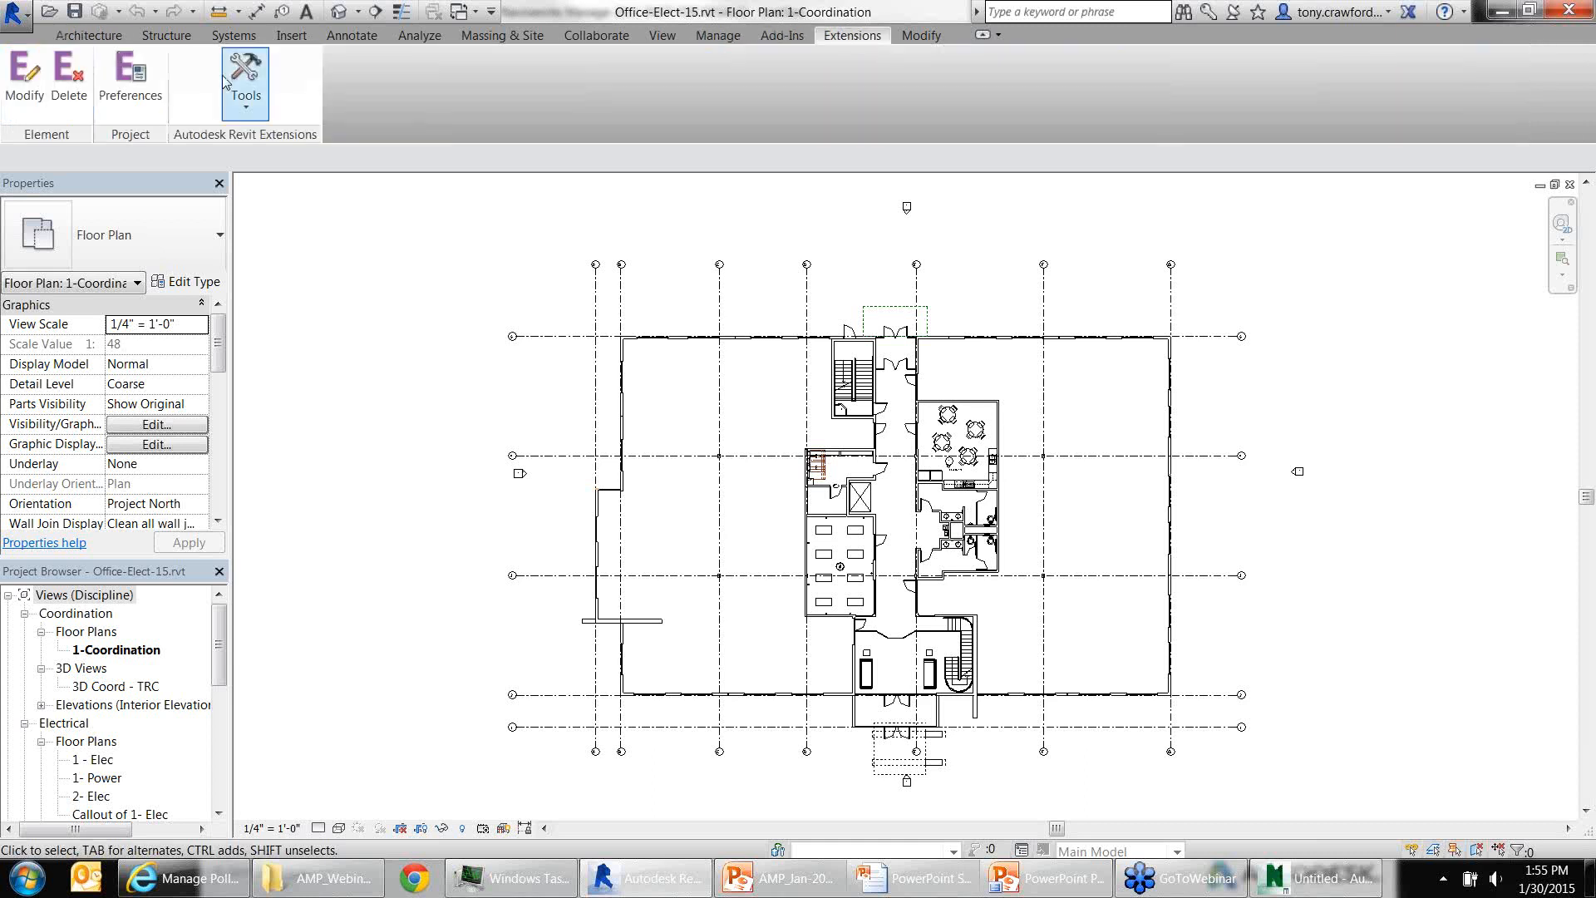
left_click(781, 35)
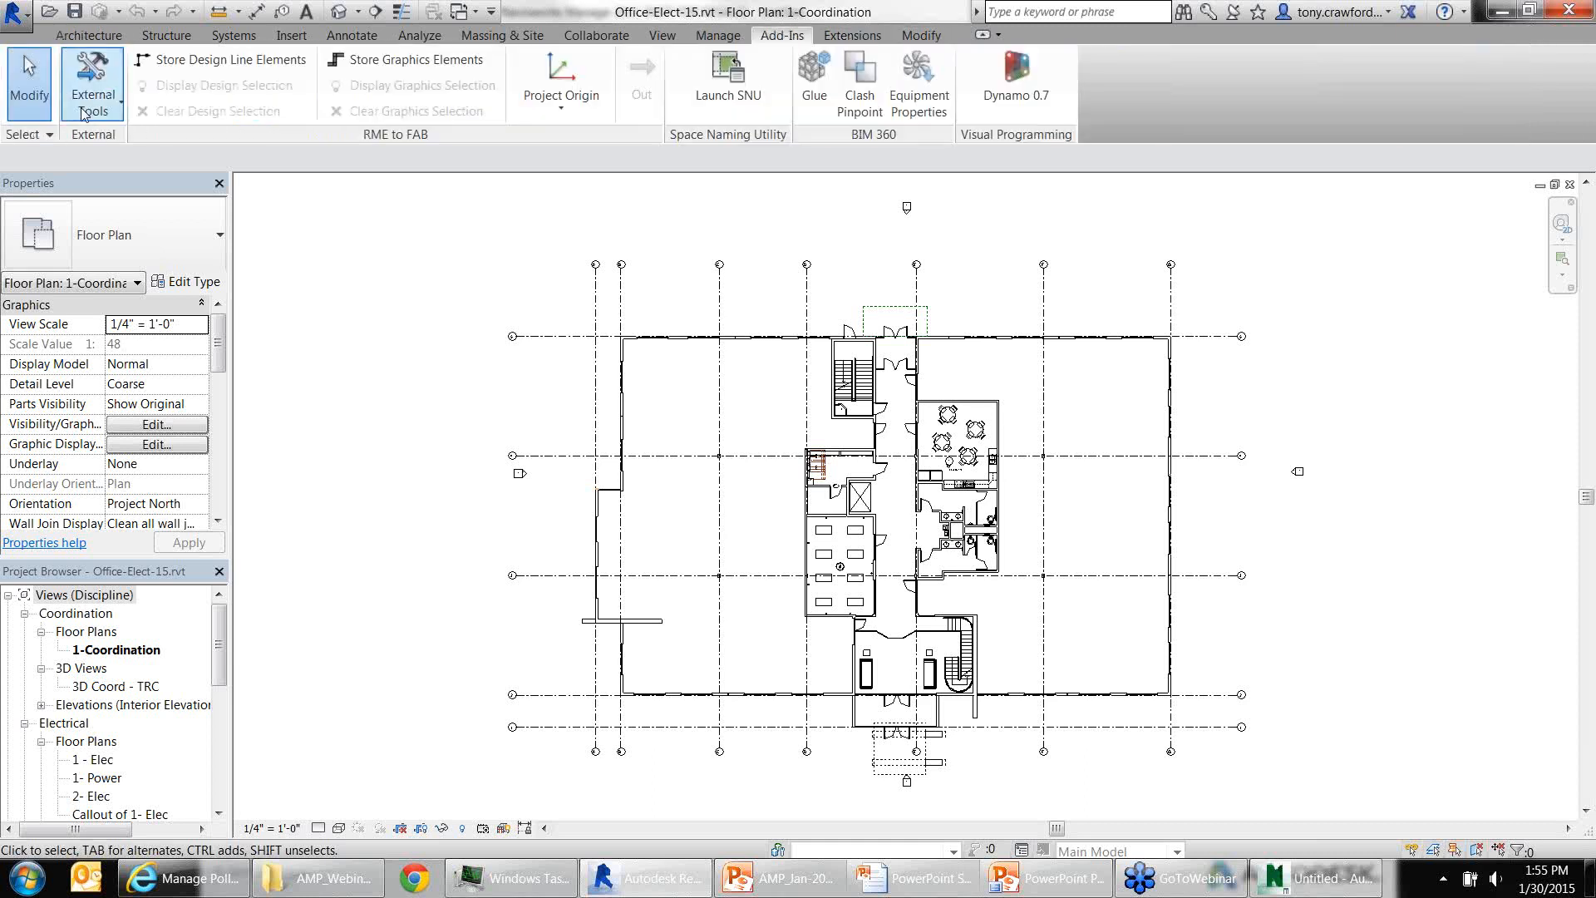
left_click(83, 115)
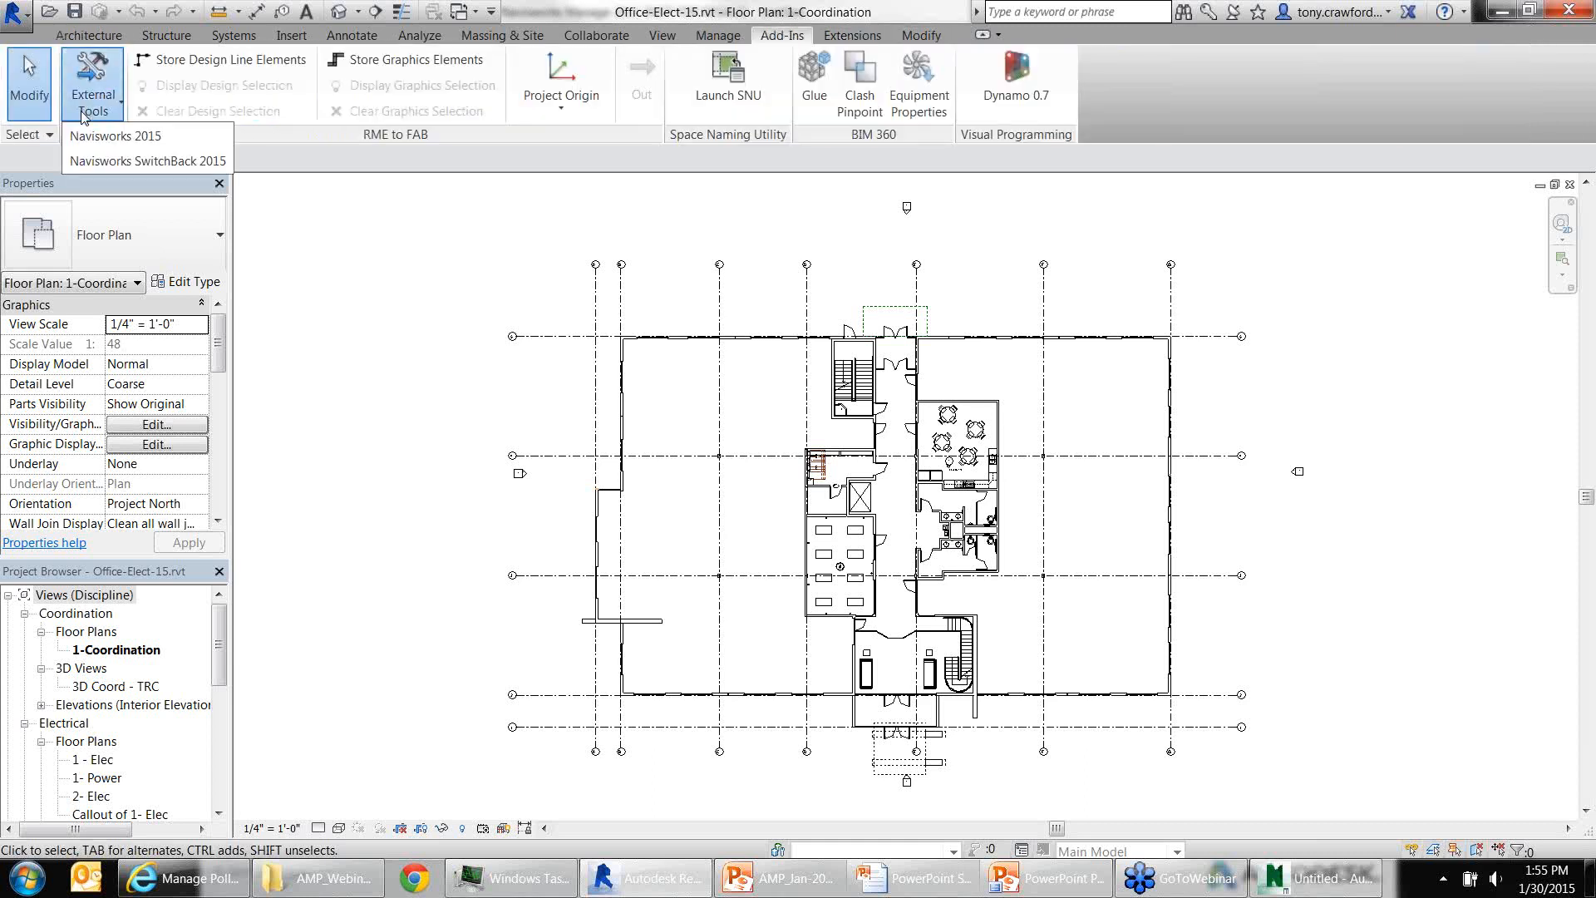
left_click(97, 162)
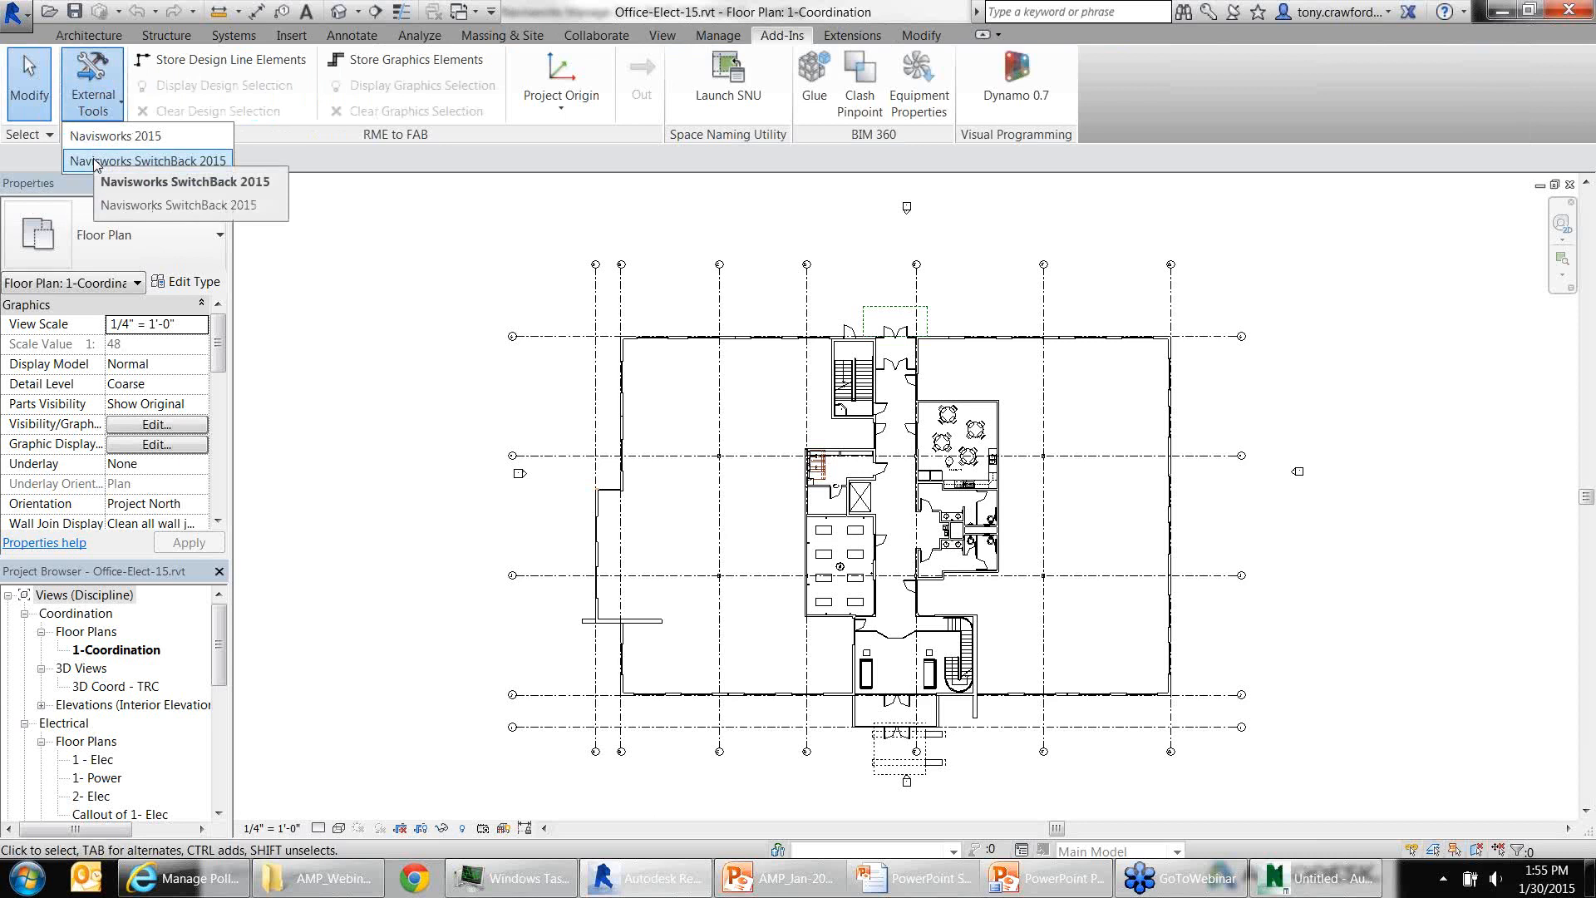
key("ctrl")
key("ctrl")
left_click(95, 160)
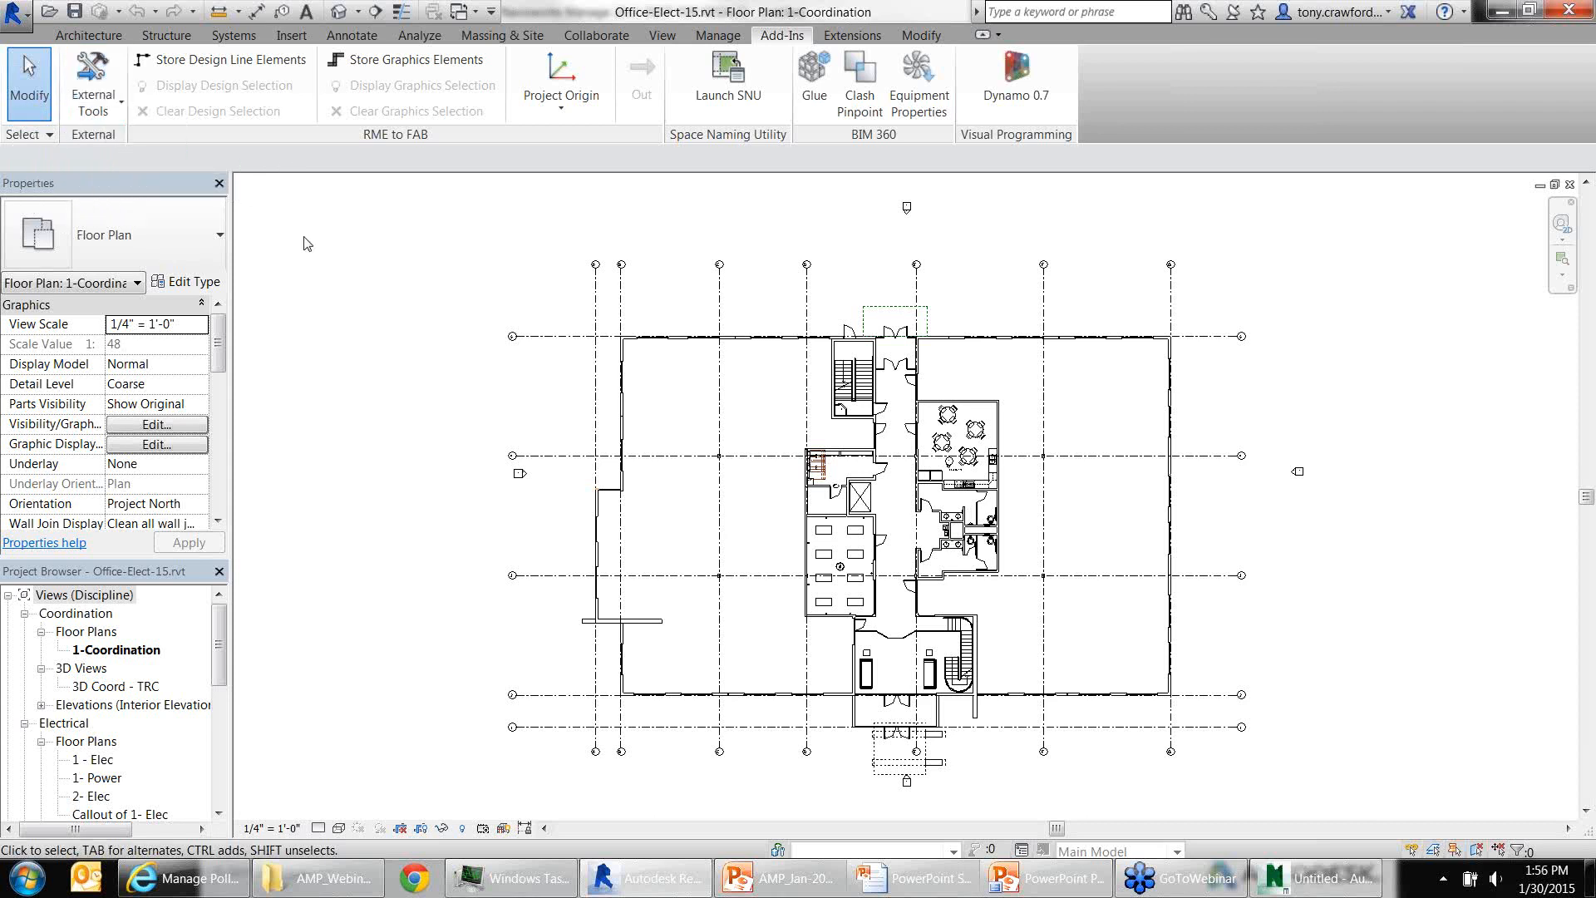
Return to Navisworks, switch the LP-1 panel back to Revit, and select the lighting fixture in the SwitchBack view
key("alt+Tab")
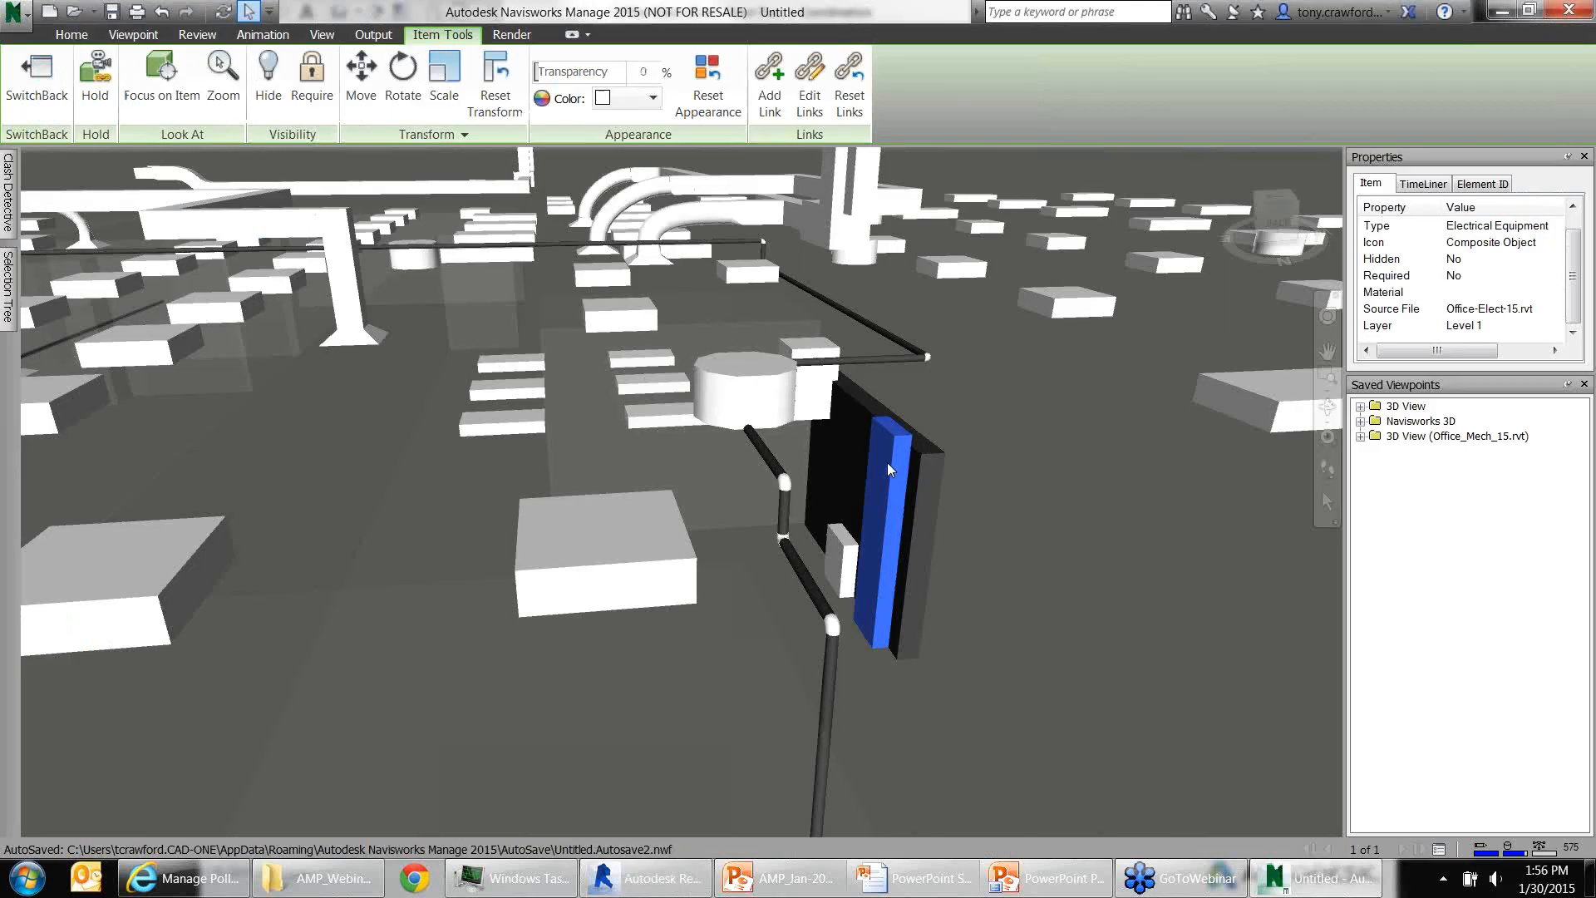
key("ctrl")
left_click(58, 77)
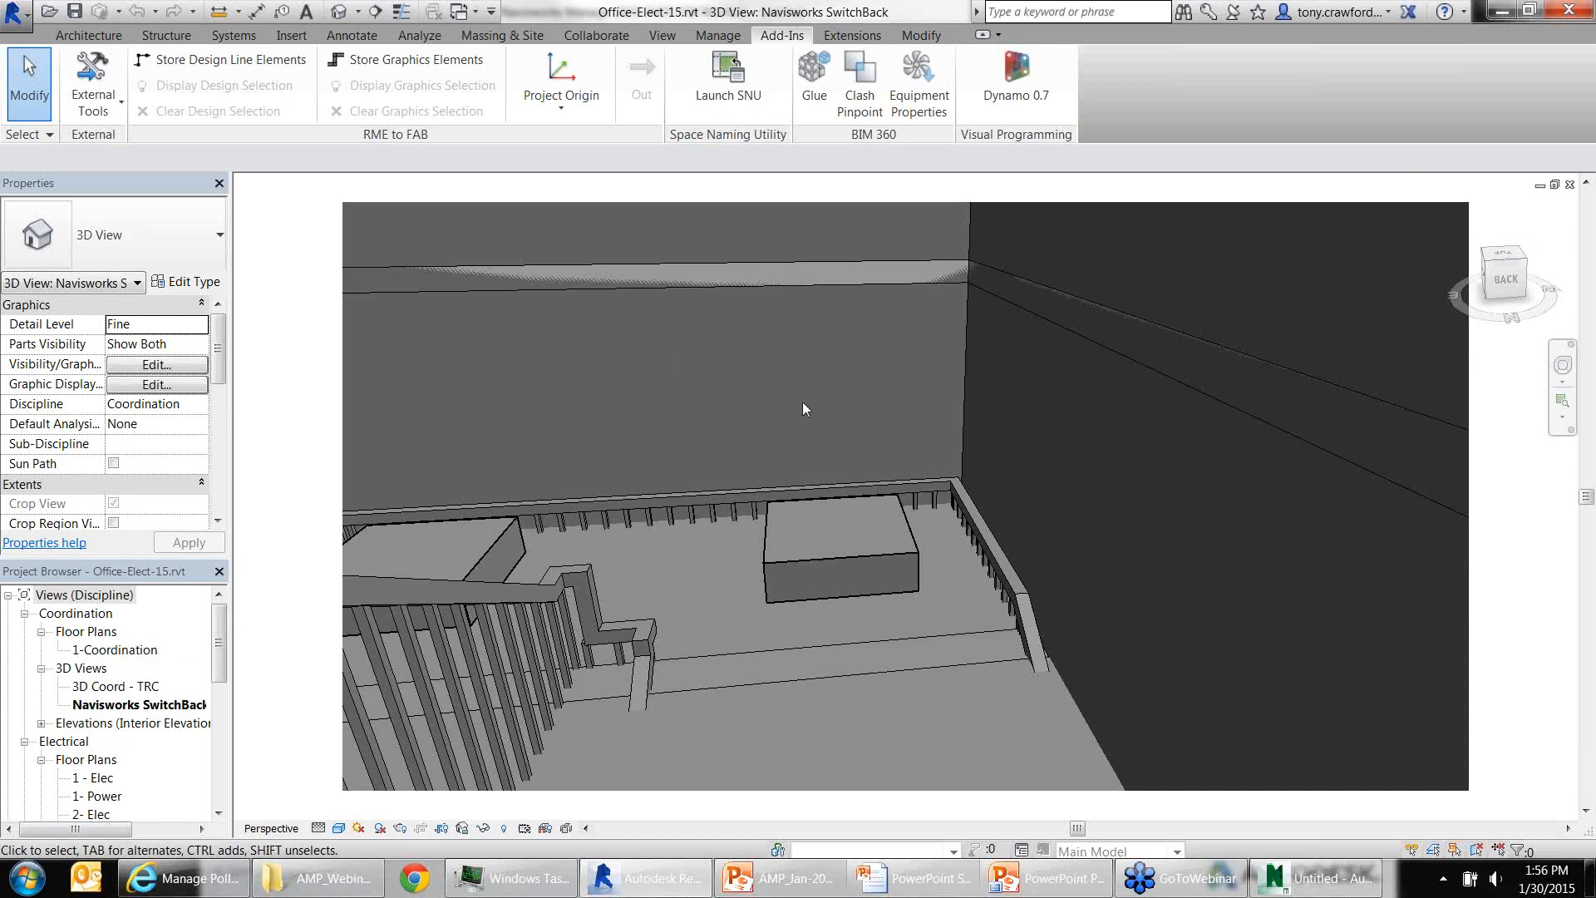
left_click(721, 534)
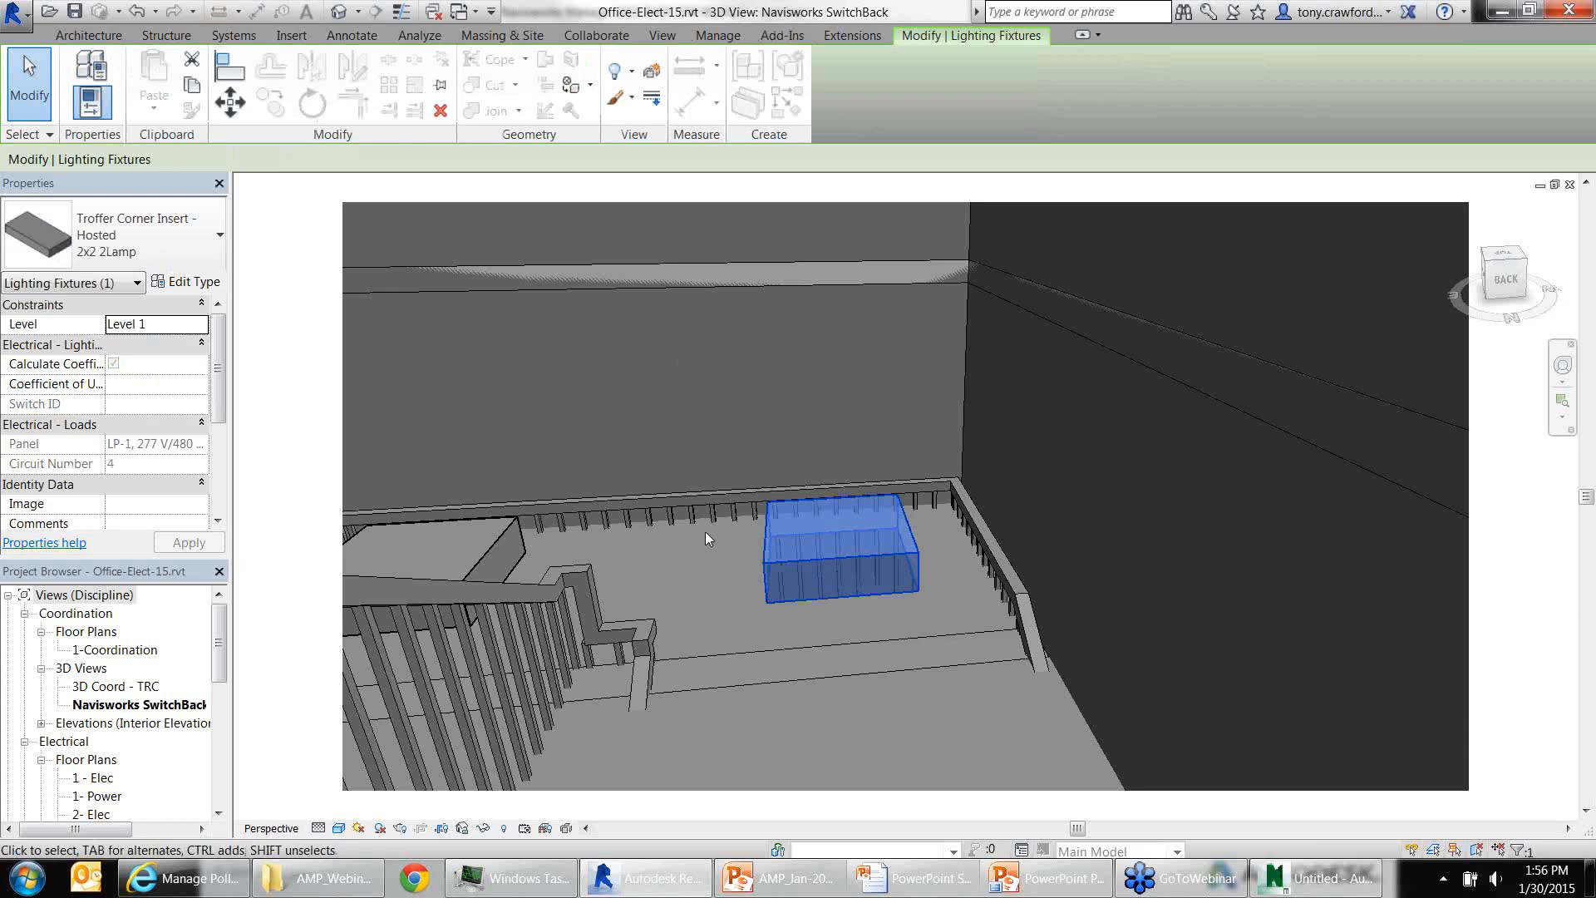
Return to Navisworks, select the smaller 20" wide box beside the tall panel, and switch it back to Revit
key("alt+Tab")
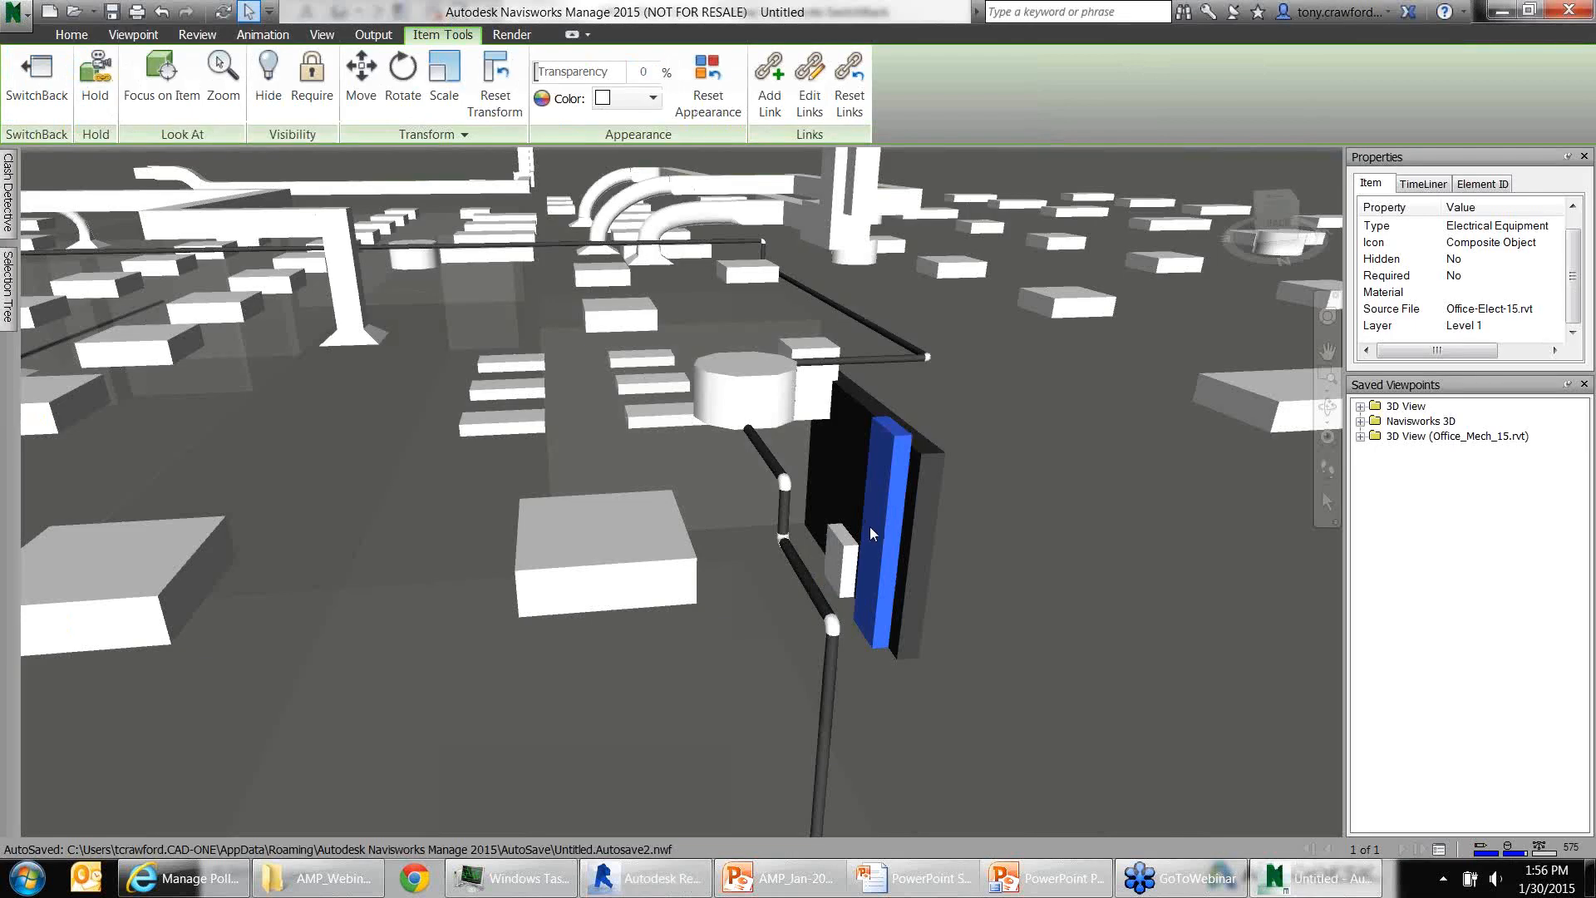
scroll(872, 533, "down", 6)
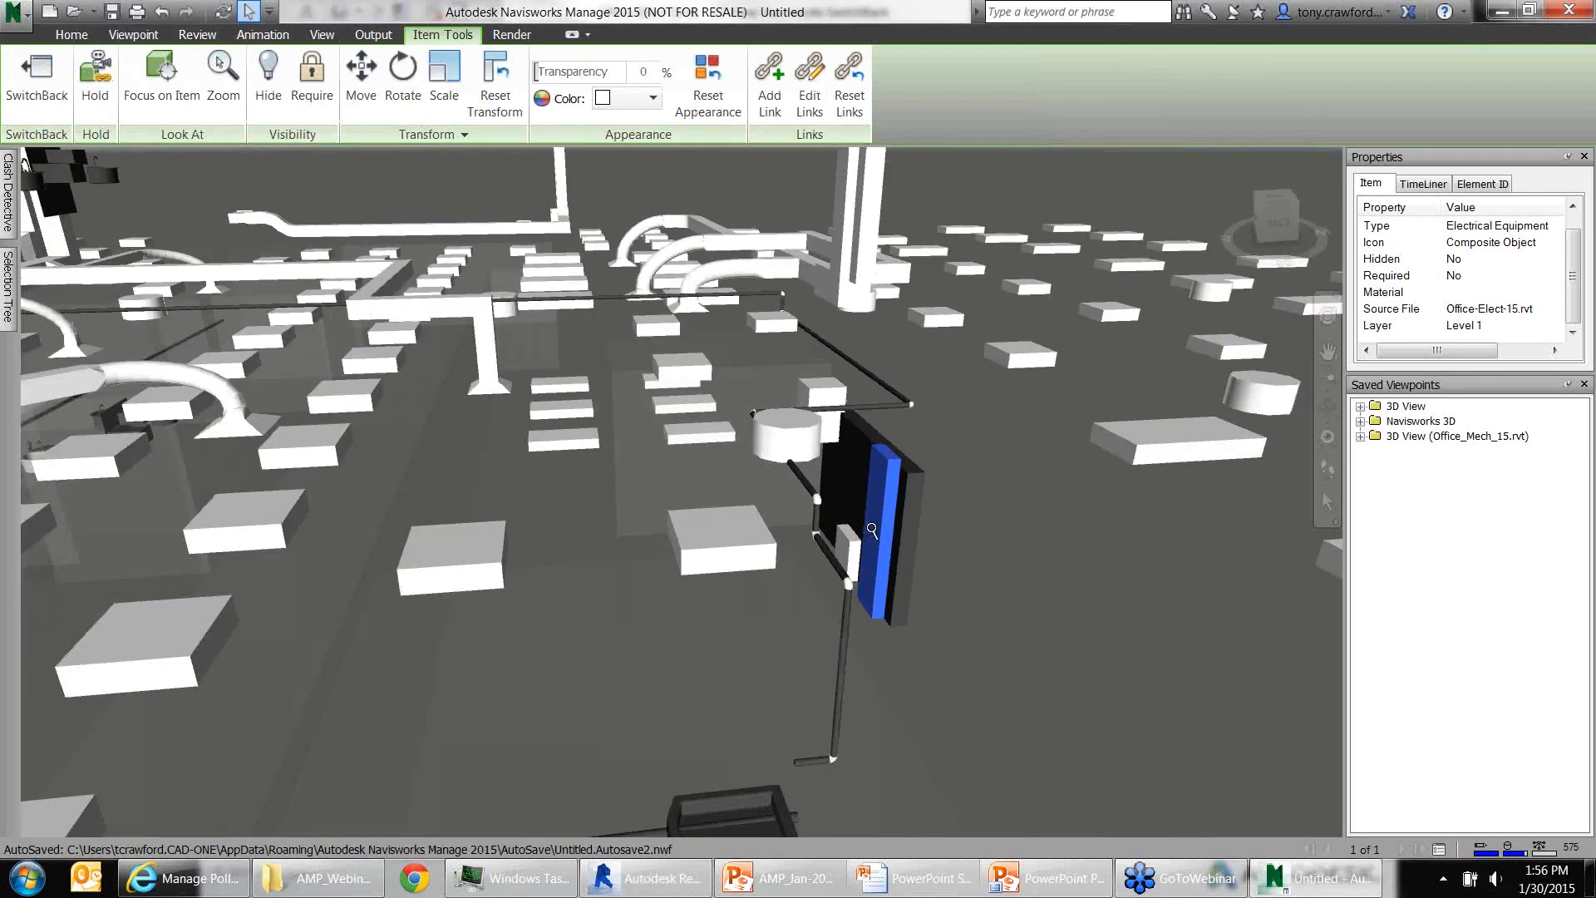
scroll(881, 548, "up", 8)
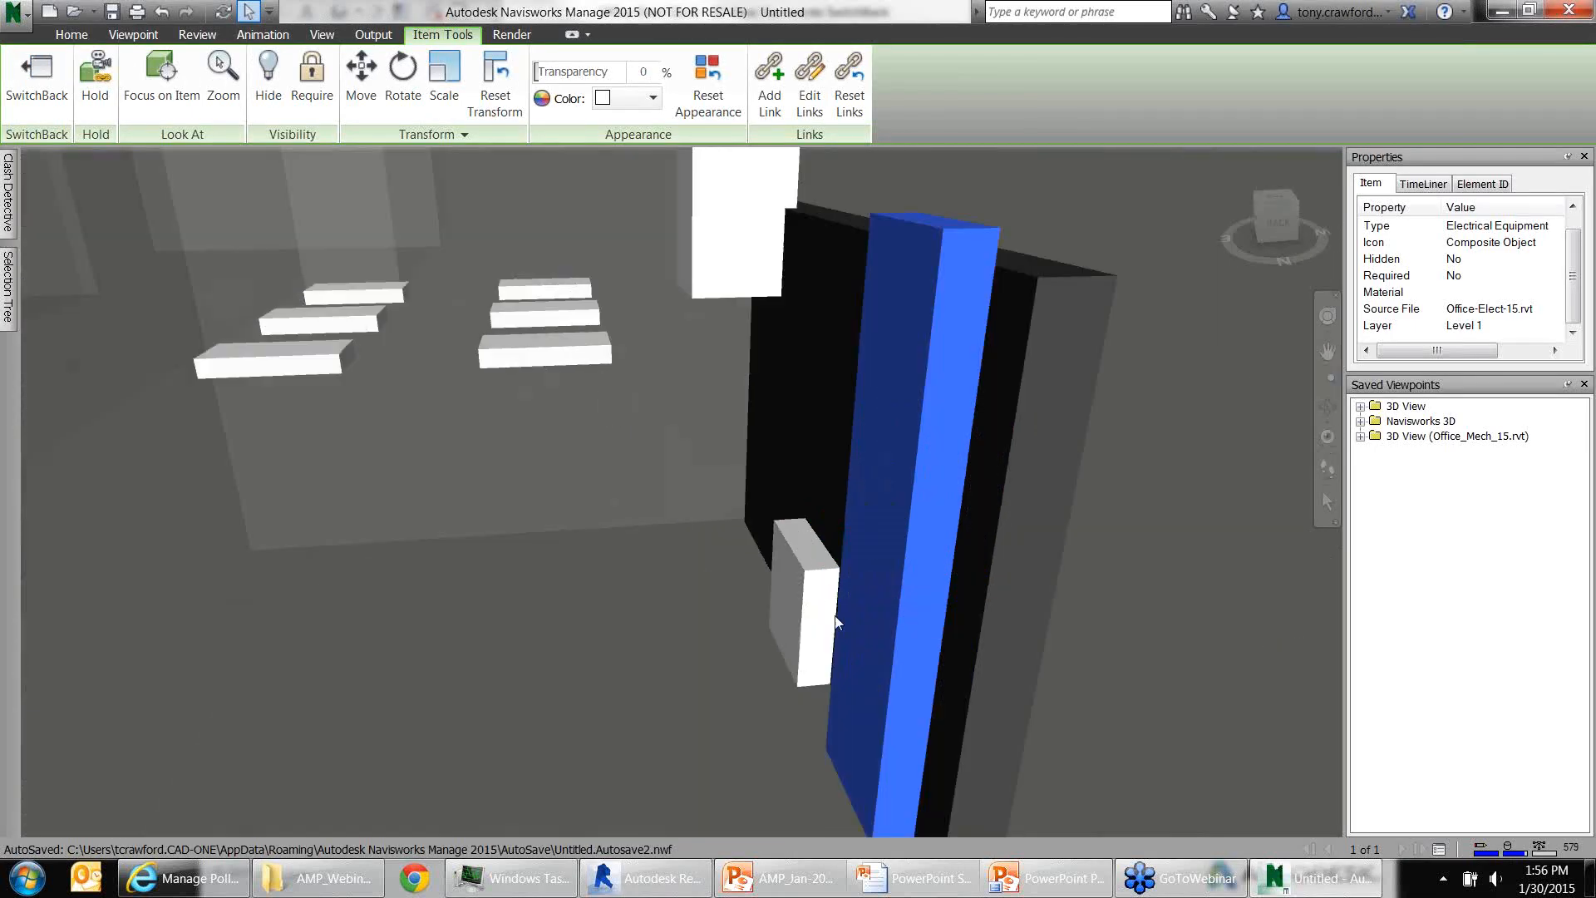
middle_click_drag(831, 588, 1134, 485, "shift")
left_click(845, 564)
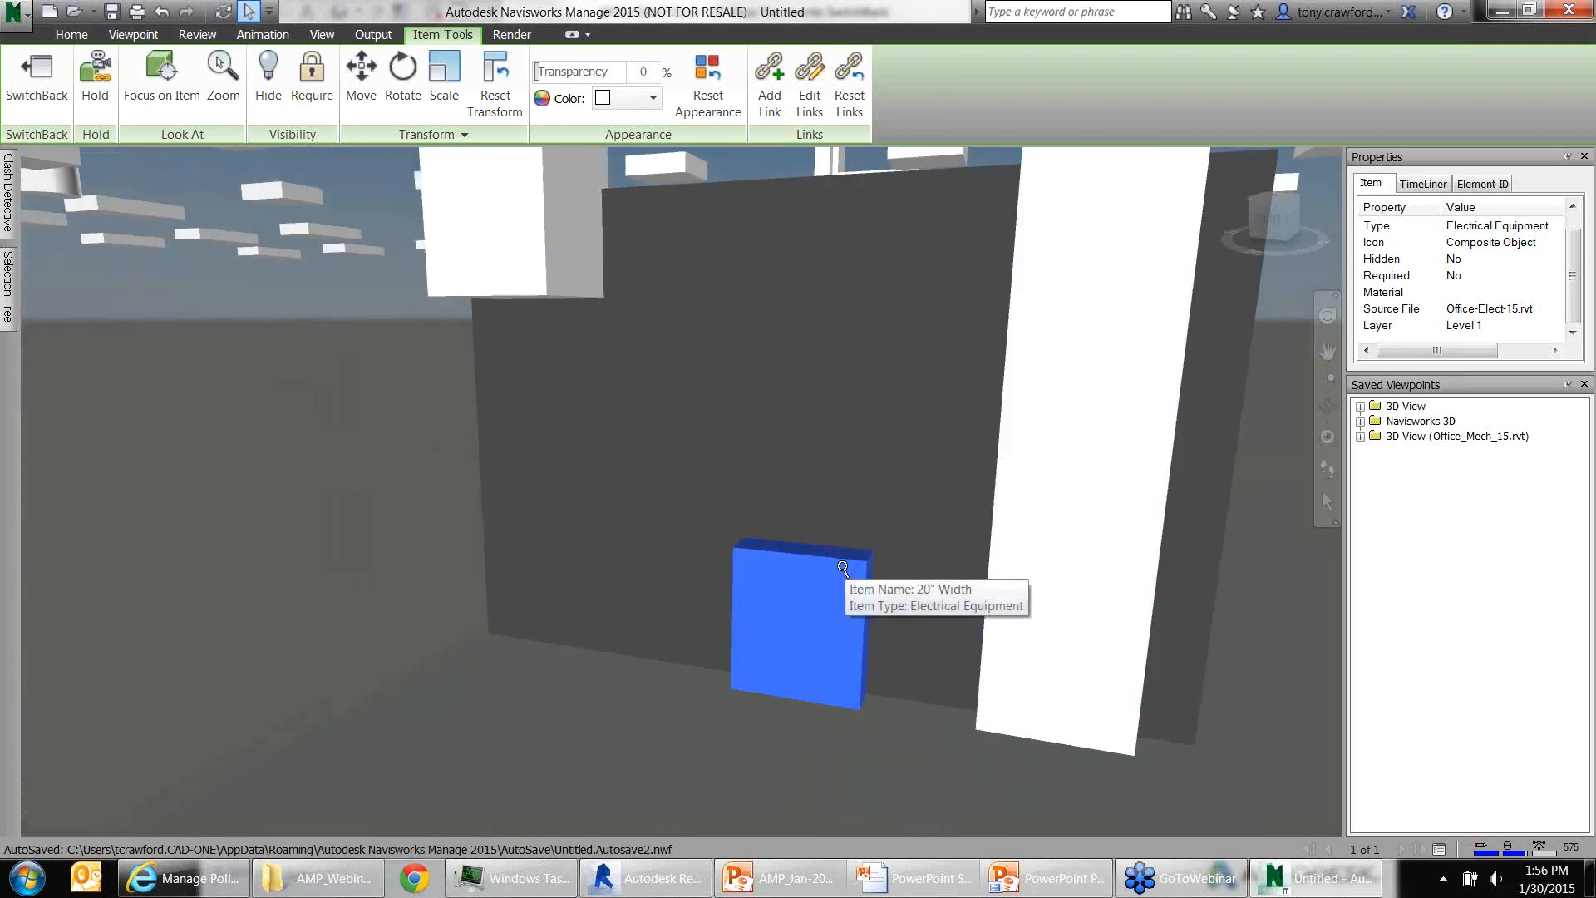
scroll(844, 563, "up", 1)
scroll(842, 567, "up", 1)
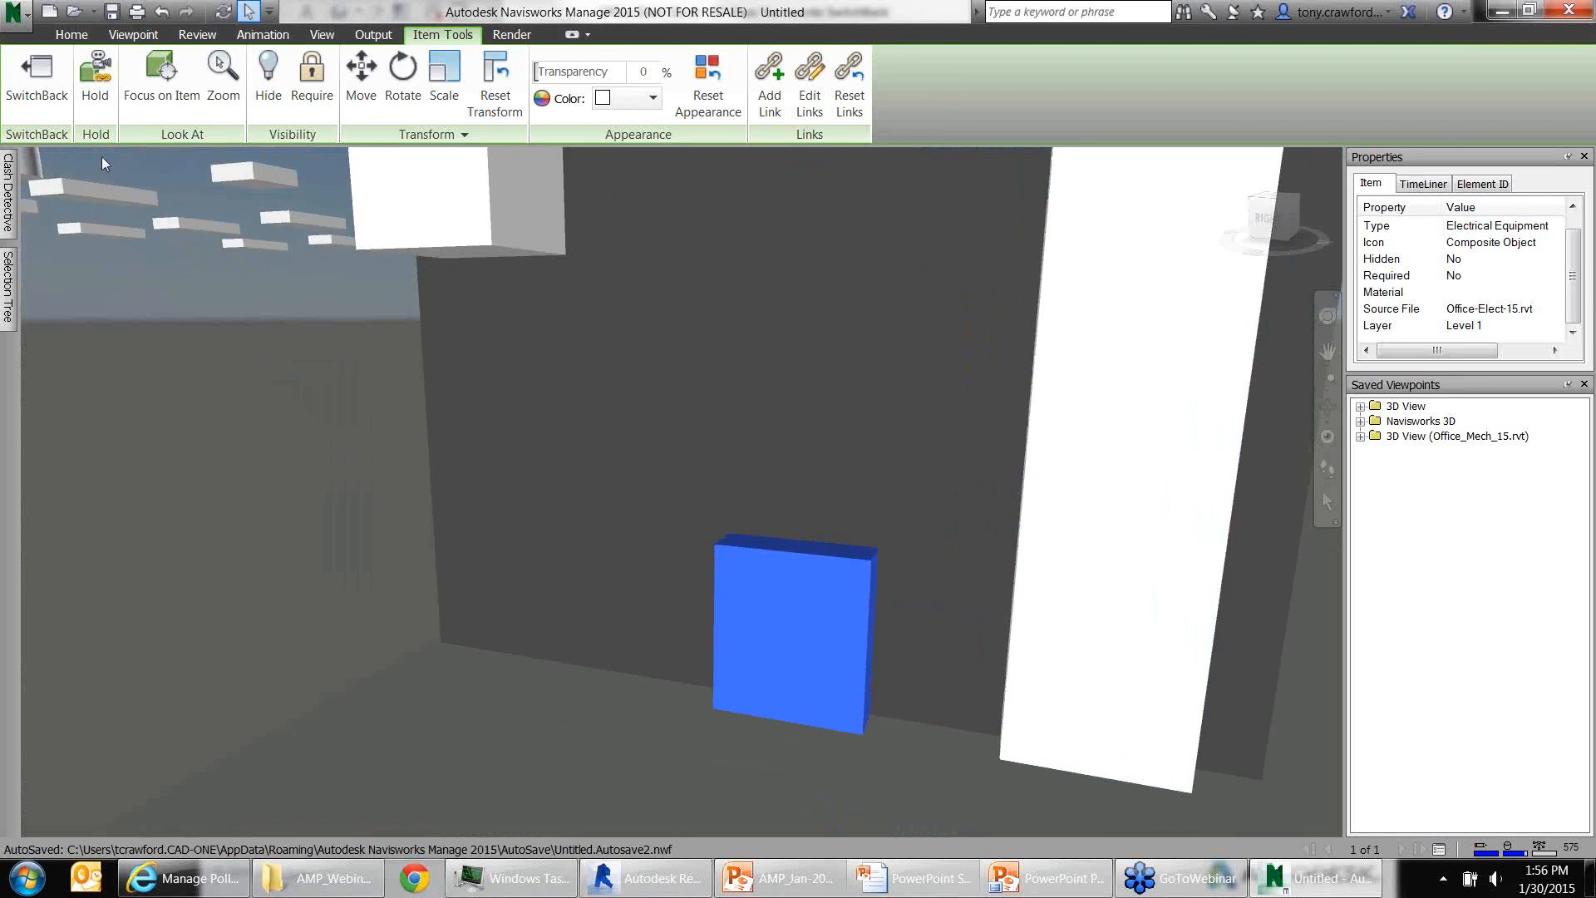
left_click(34, 97)
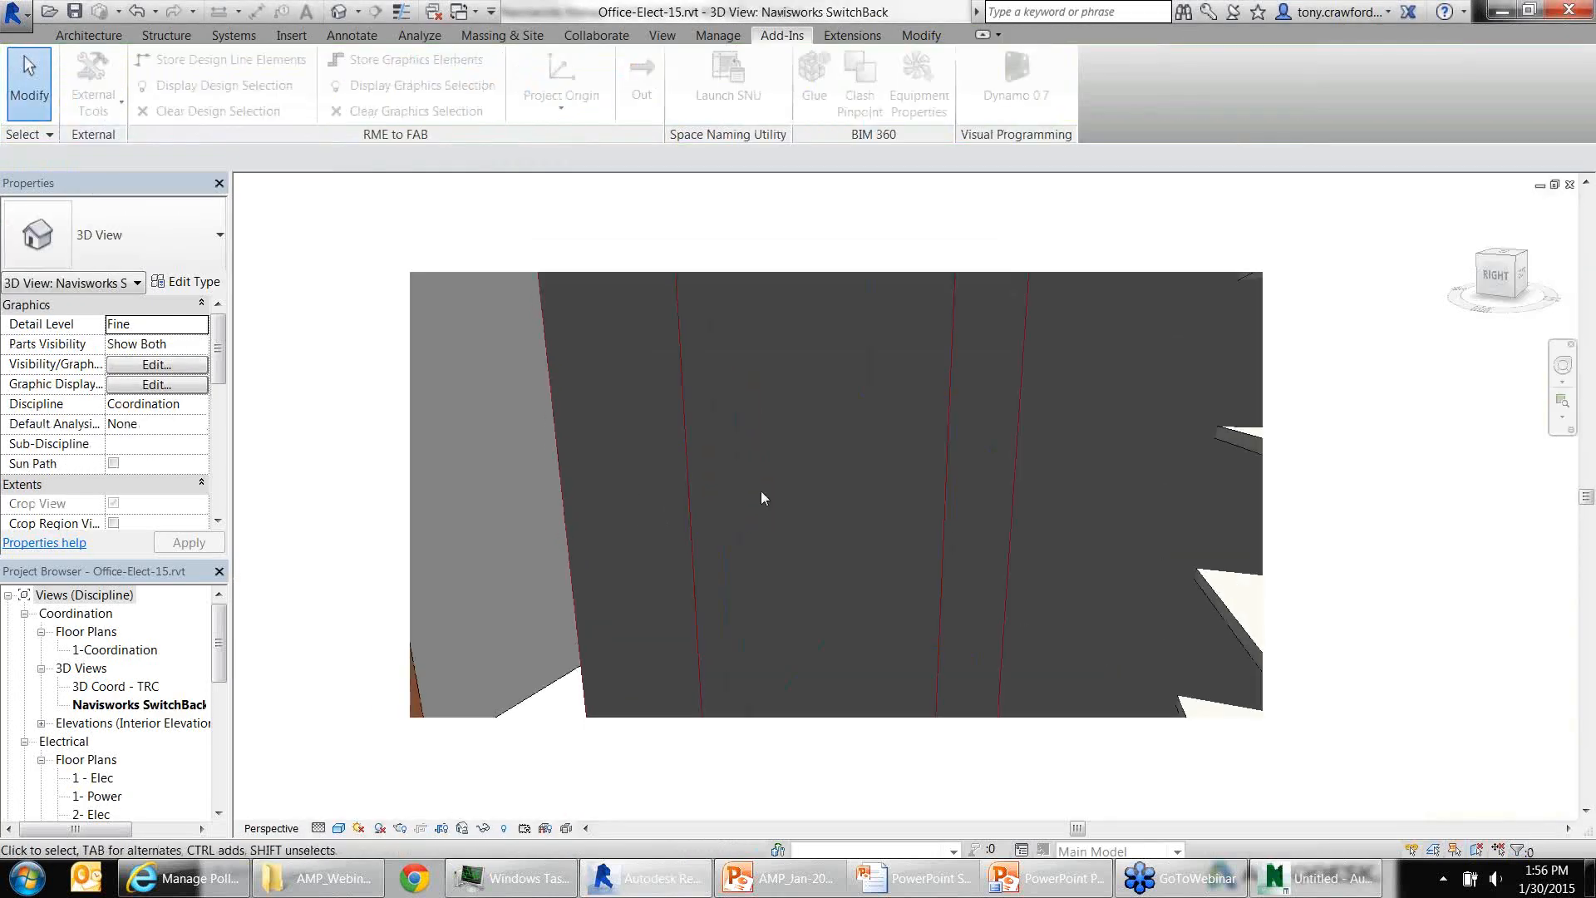
Examine the area around the wall panels in the Revit SwitchBack view with the Full Navigation Wheel
left_click(696, 496)
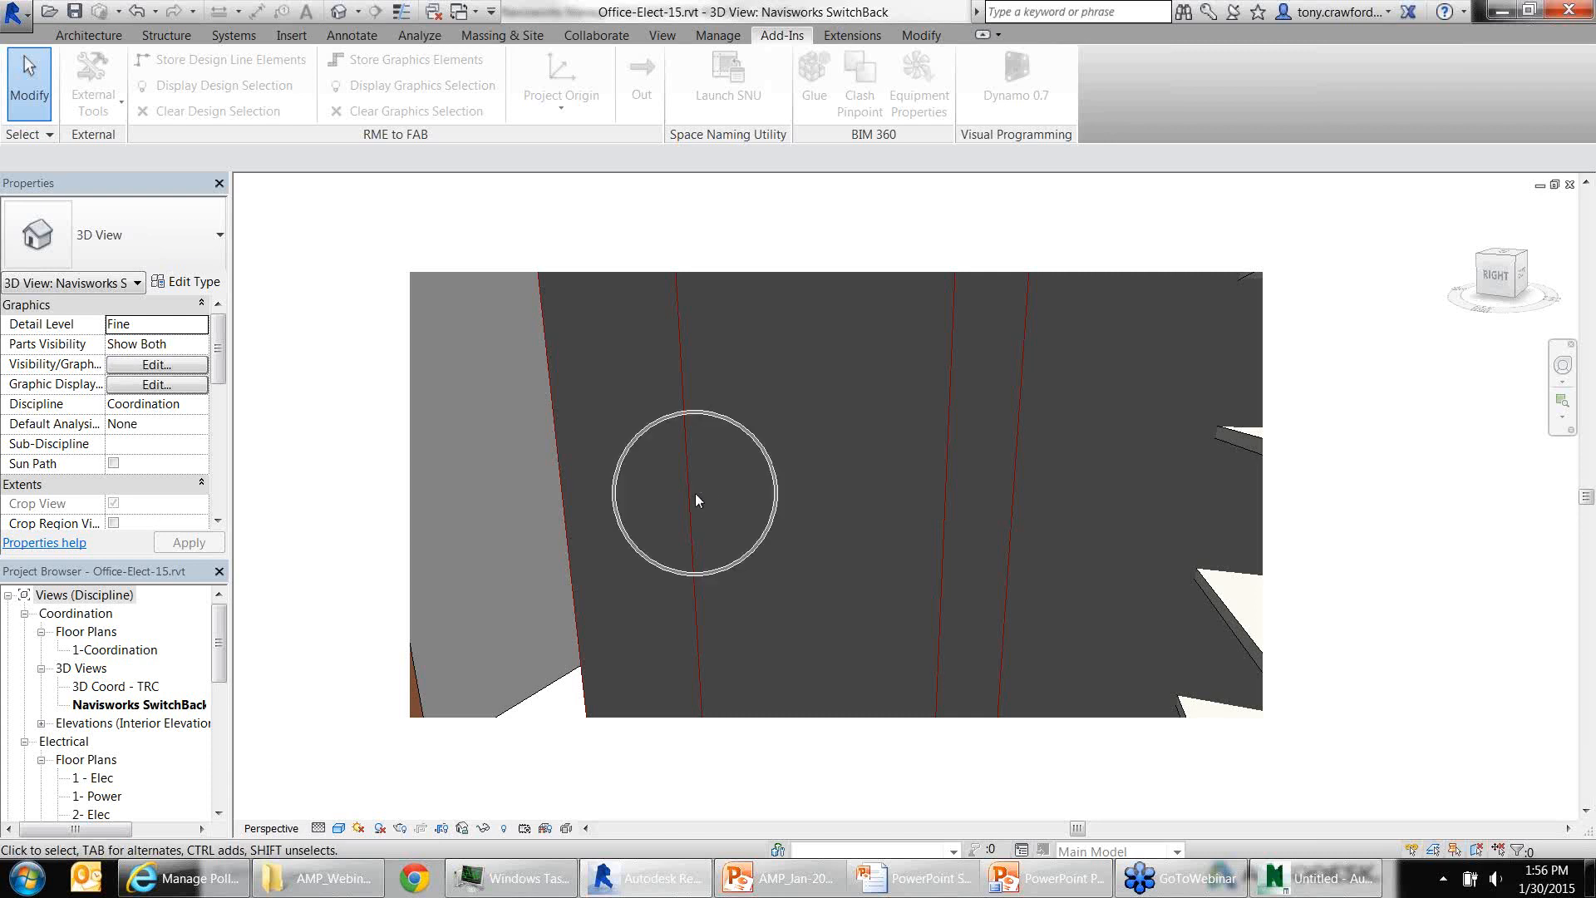
left_click(1561, 382)
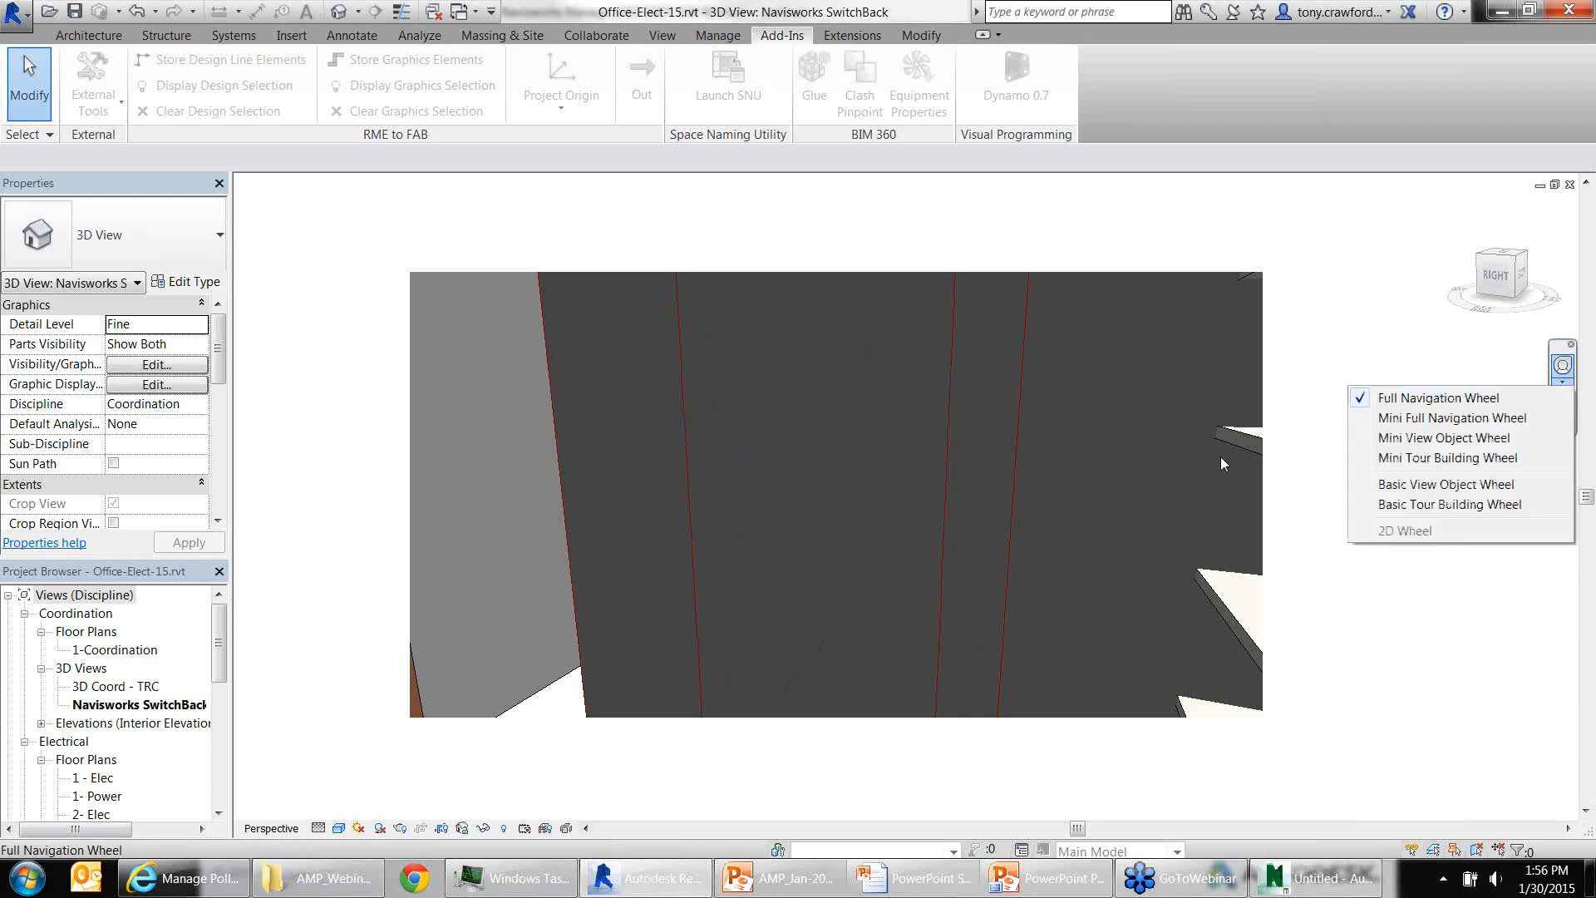
left_click(1560, 368)
key("Escape")
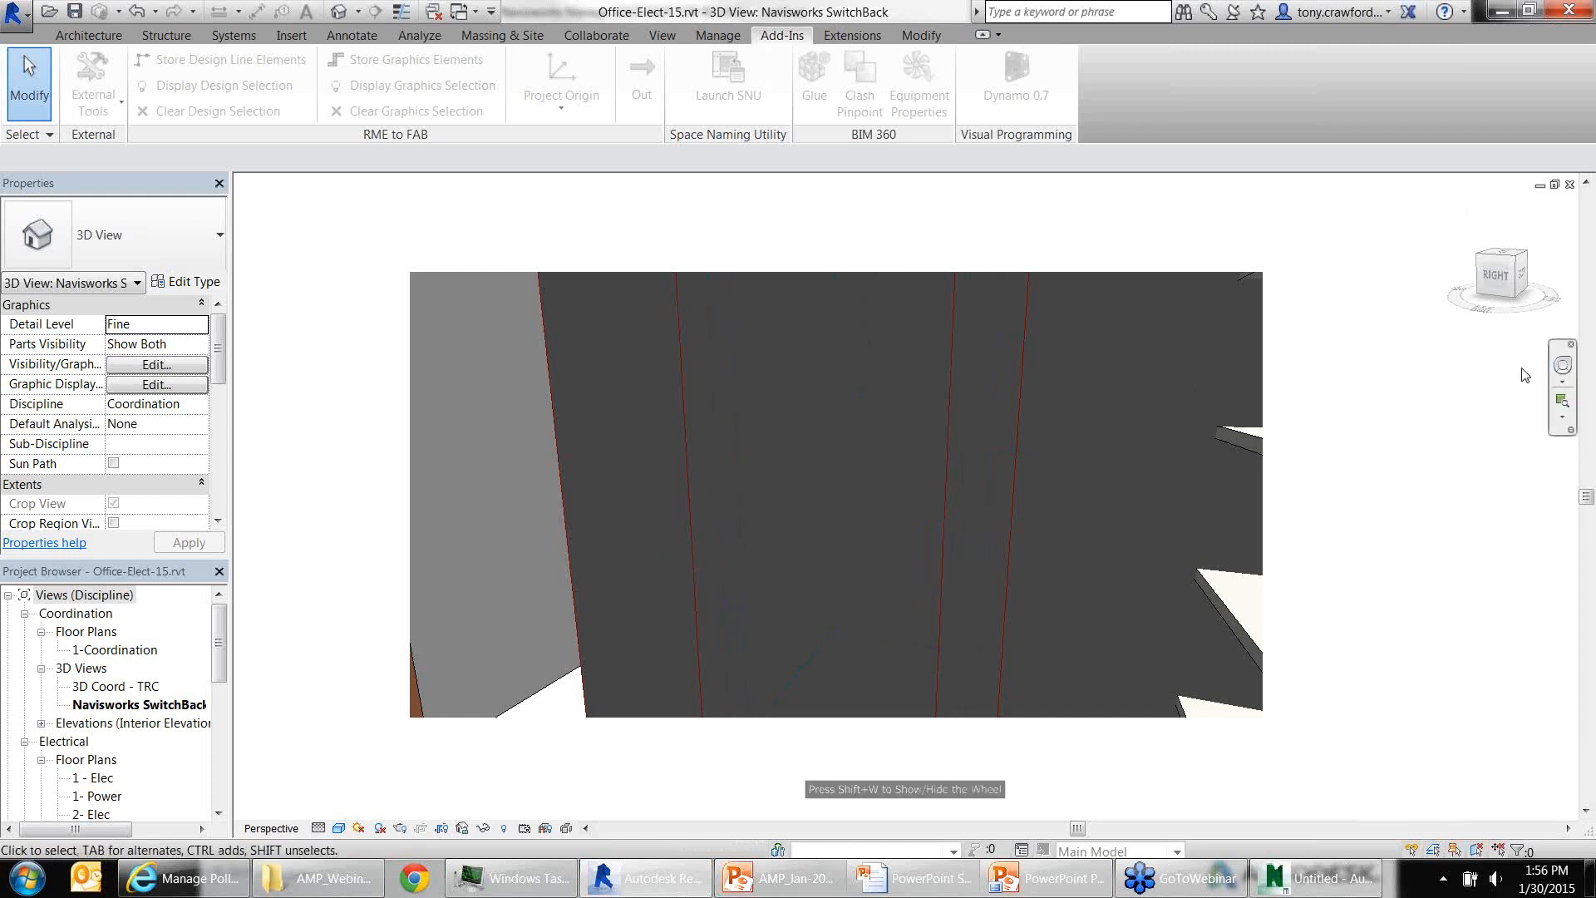
left_click(1562, 365)
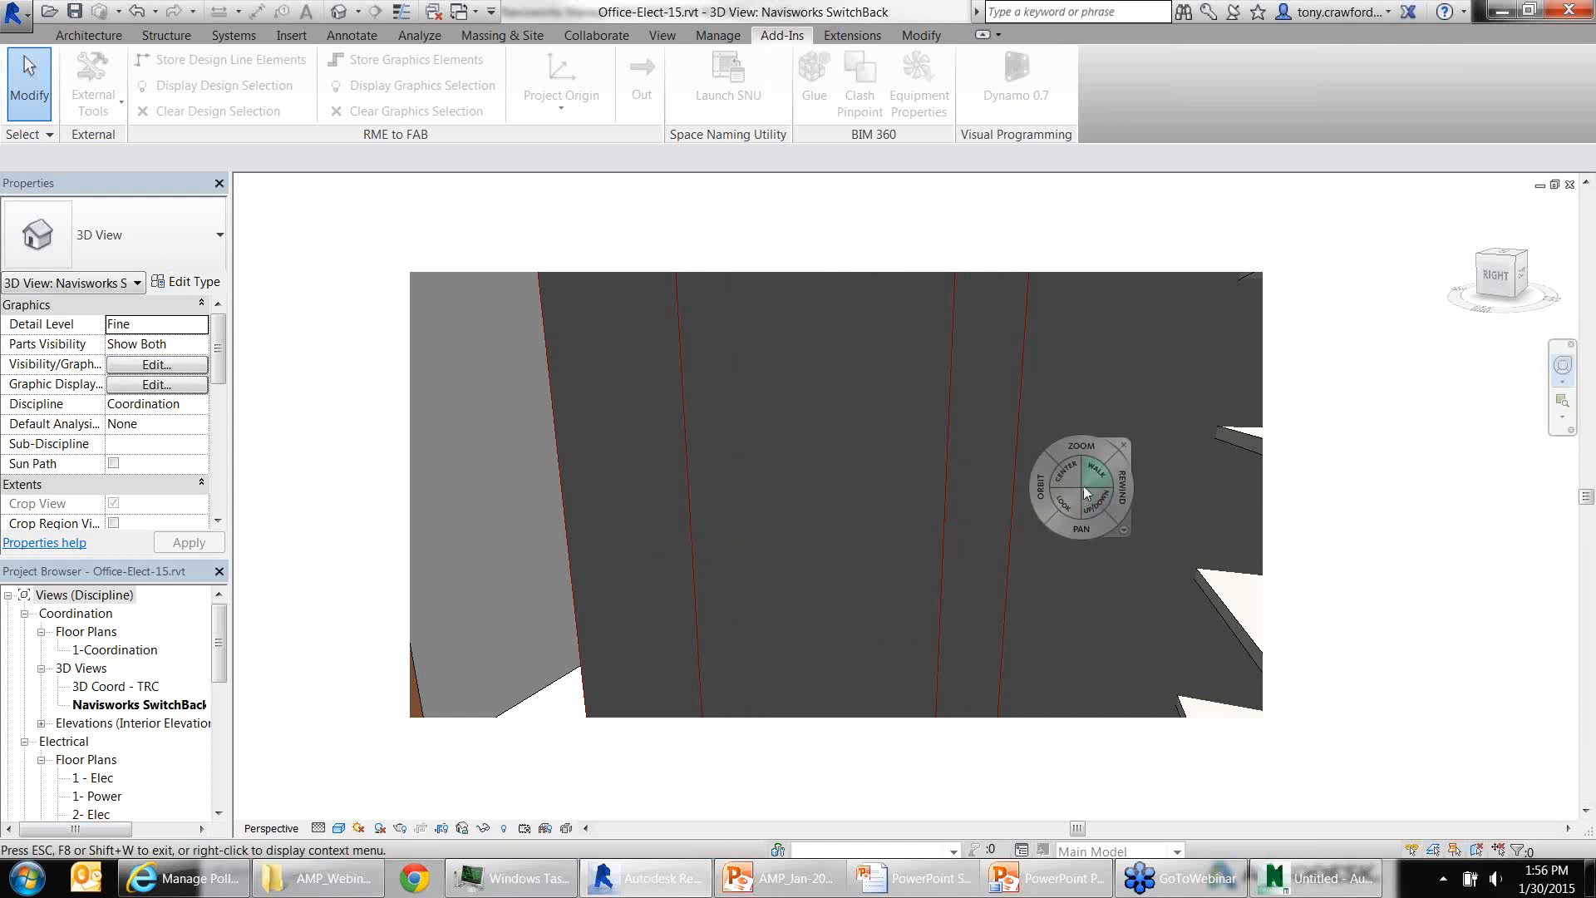
left_click_drag(1114, 477, 1094, 515)
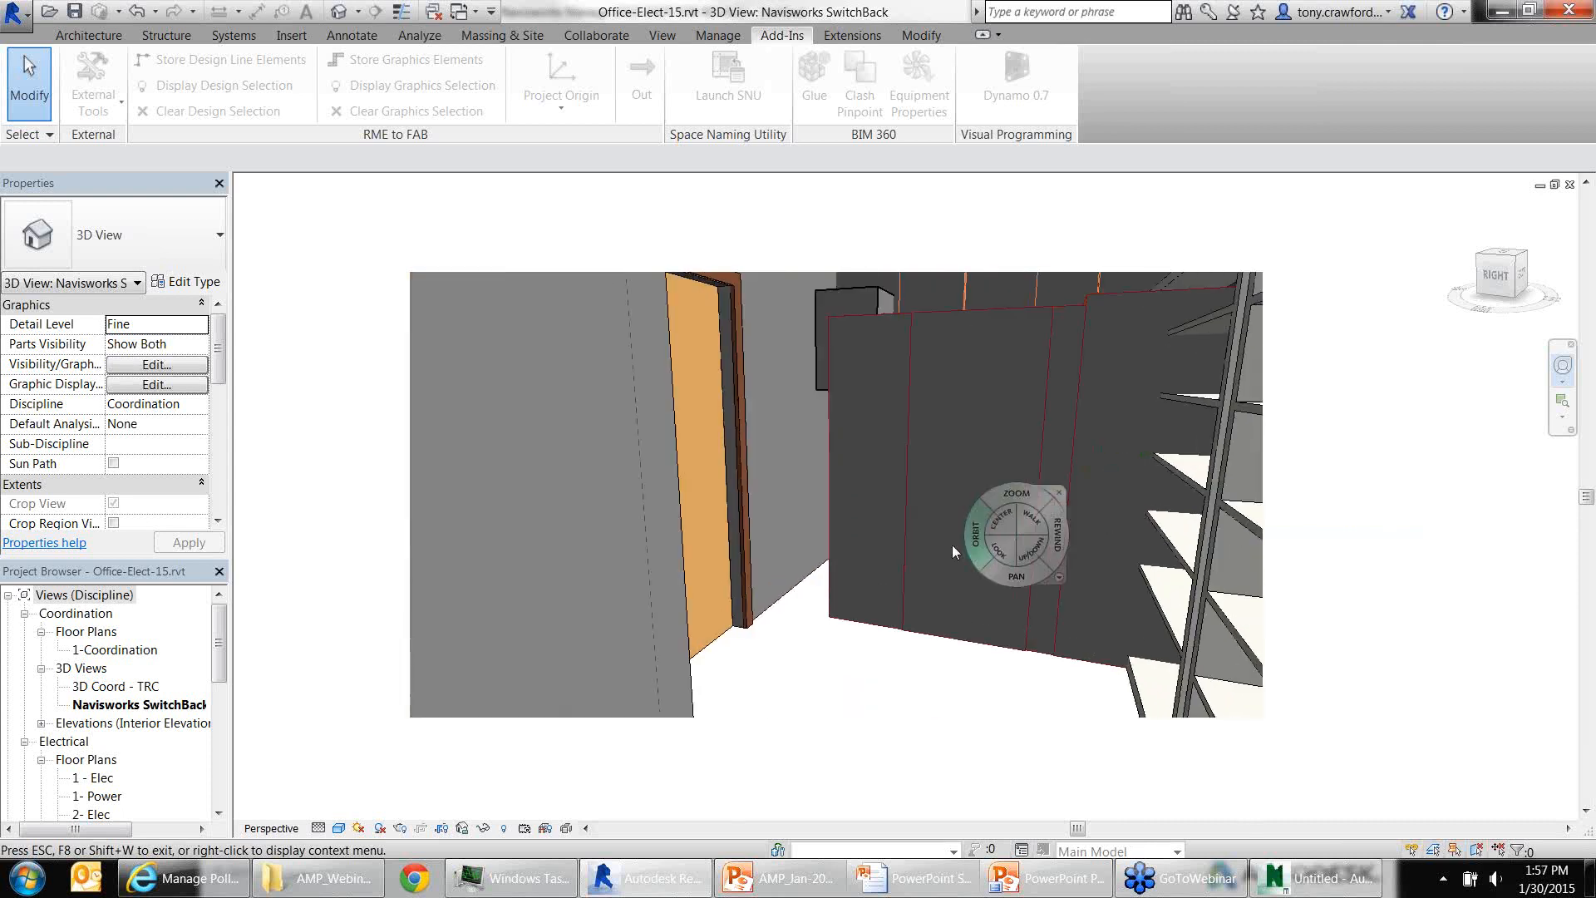
mouse_move(943, 558)
left_mouse_down()
mouse_move(936, 570)
mouse_move(964, 568)
left_mouse_up()
left_click_drag(964, 563, 930, 550)
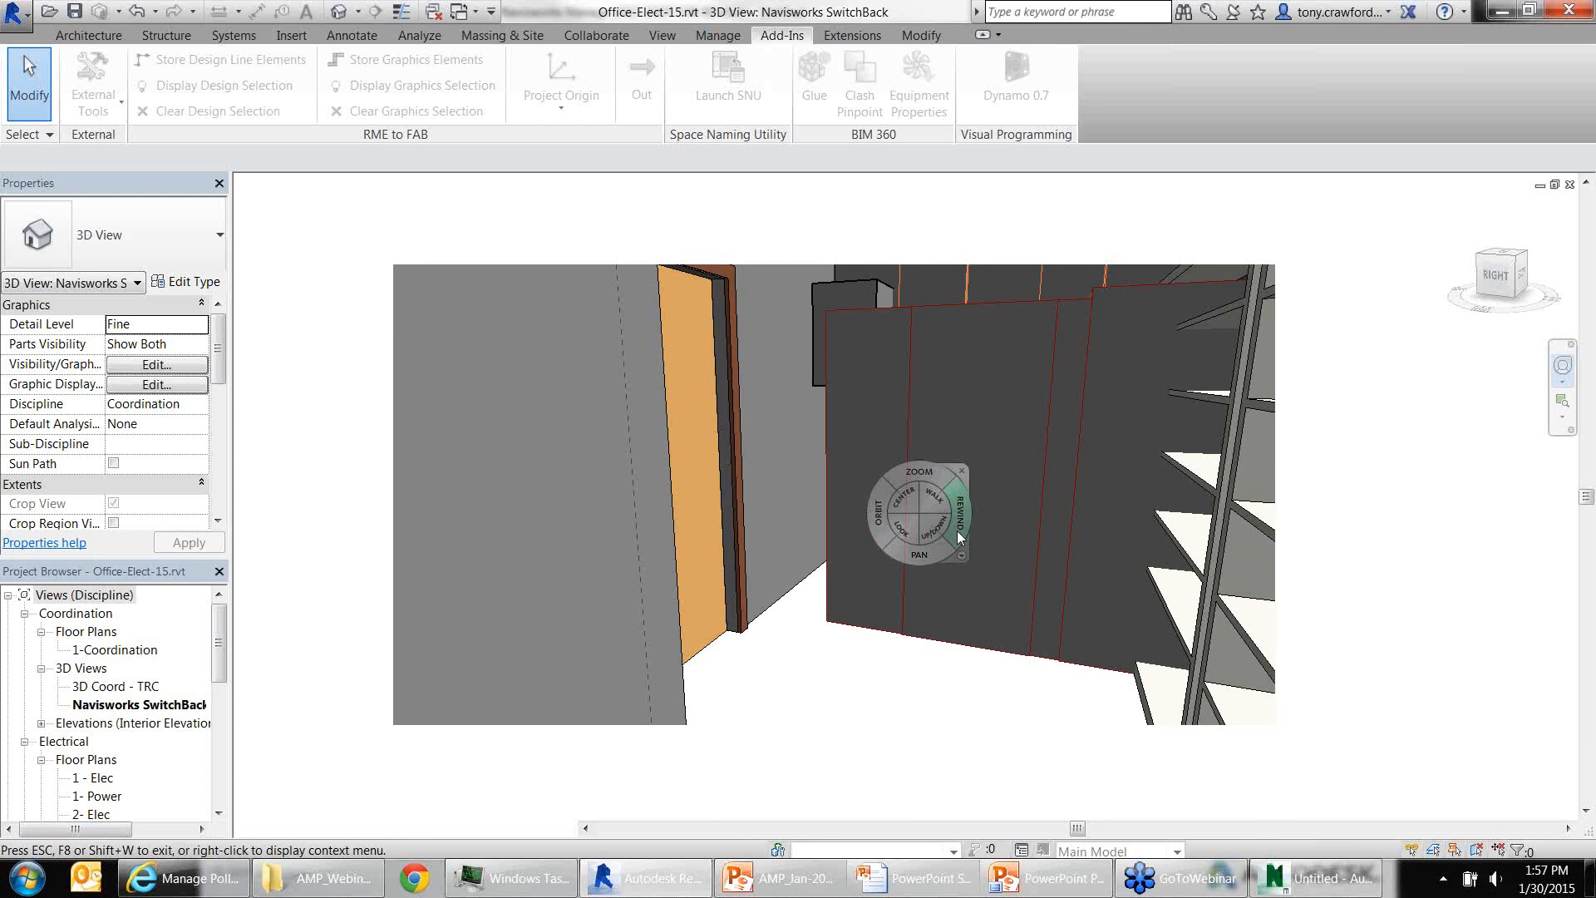
Return to Navisworks, switch the small box back to Revit from an overhead viewpoint, and inspect the surrounding model there
key("alt+Tab")
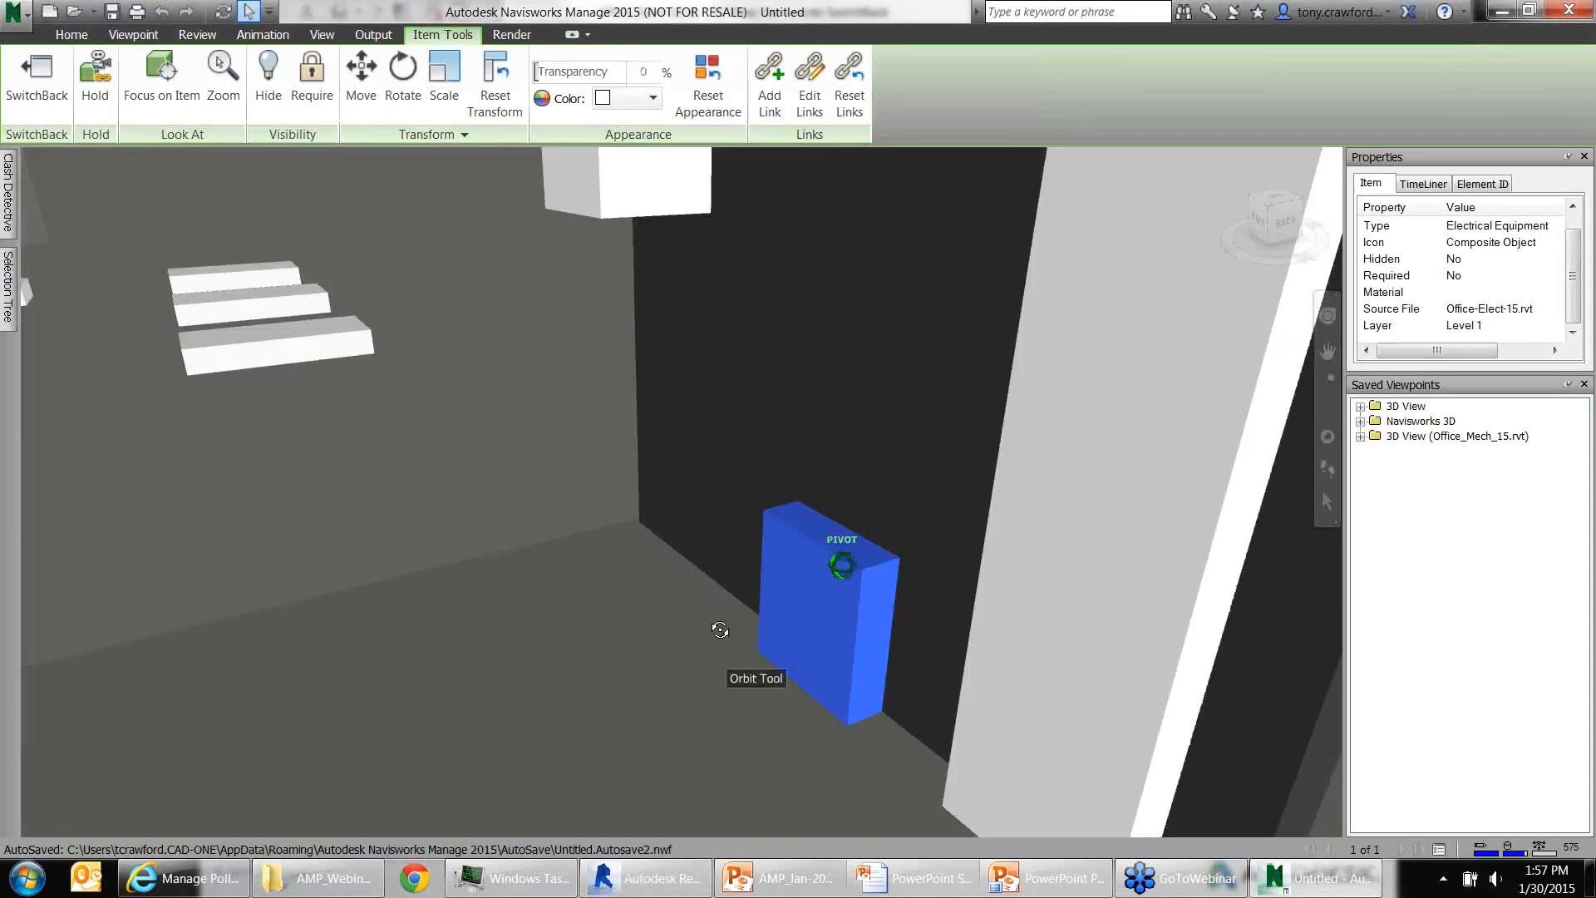
left_click_drag(720, 629, 458, 656)
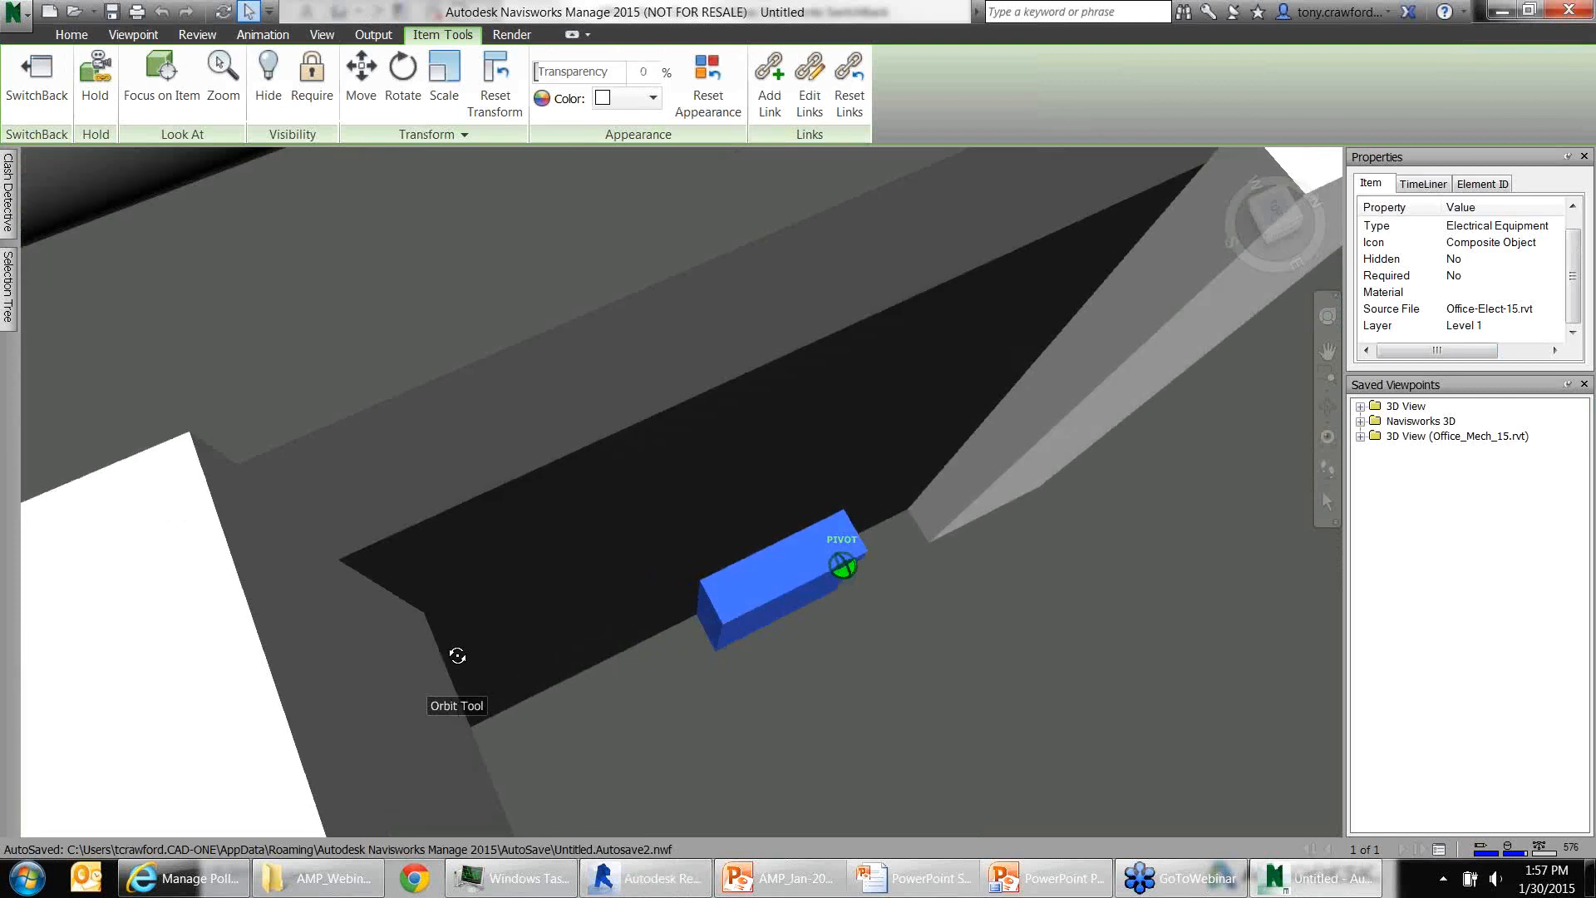
scroll(844, 544, "down", 3)
scroll(848, 550, "up", 3)
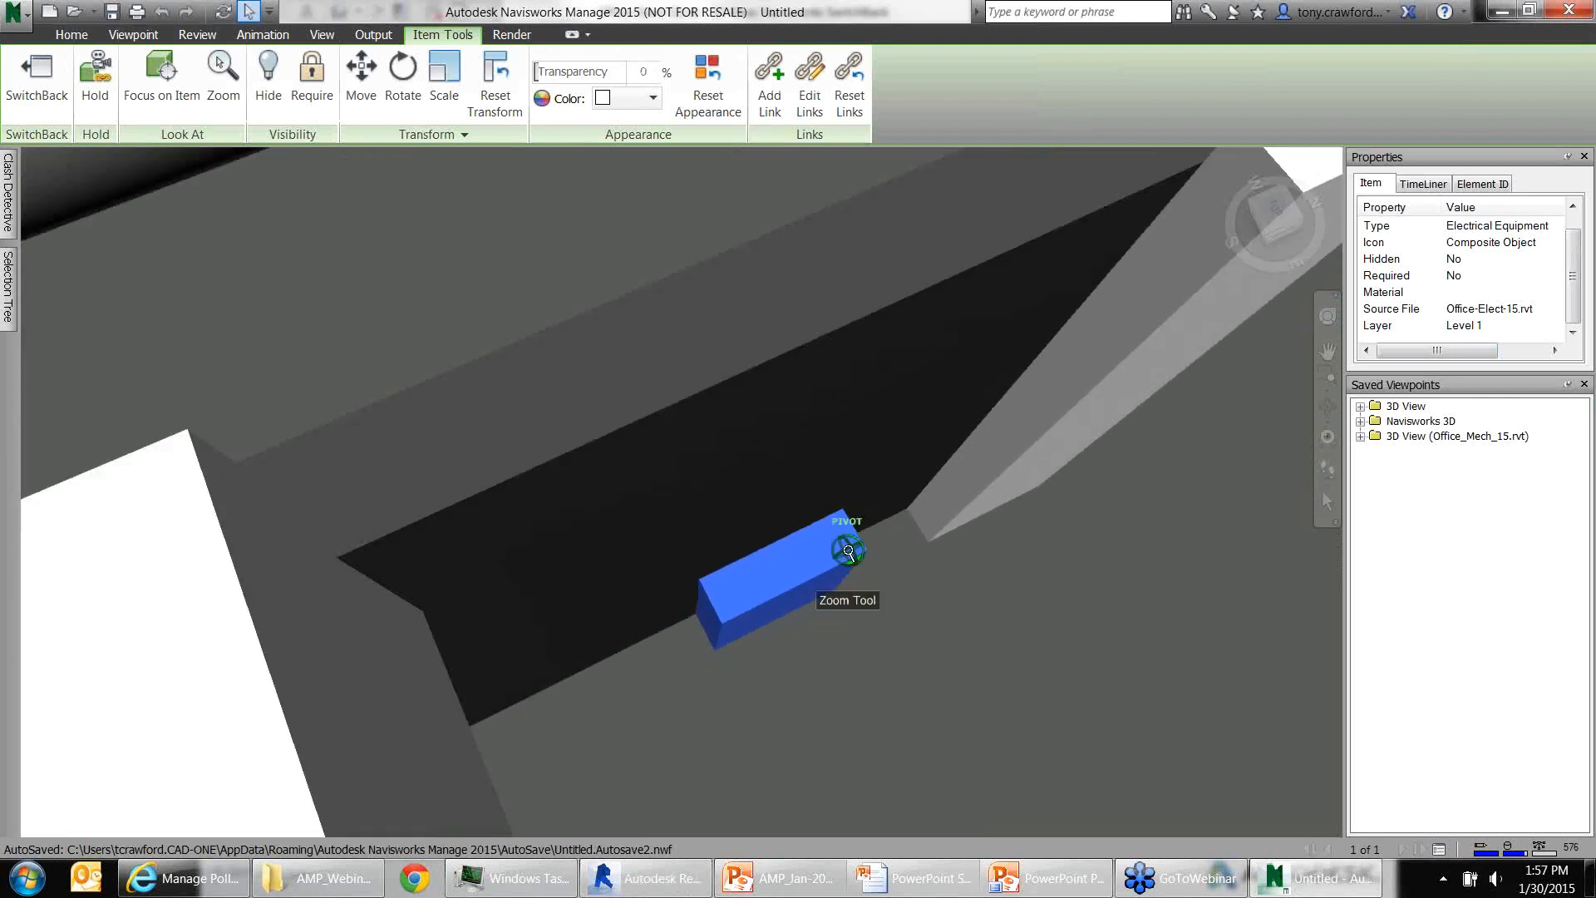
scroll(848, 550, "up", 1)
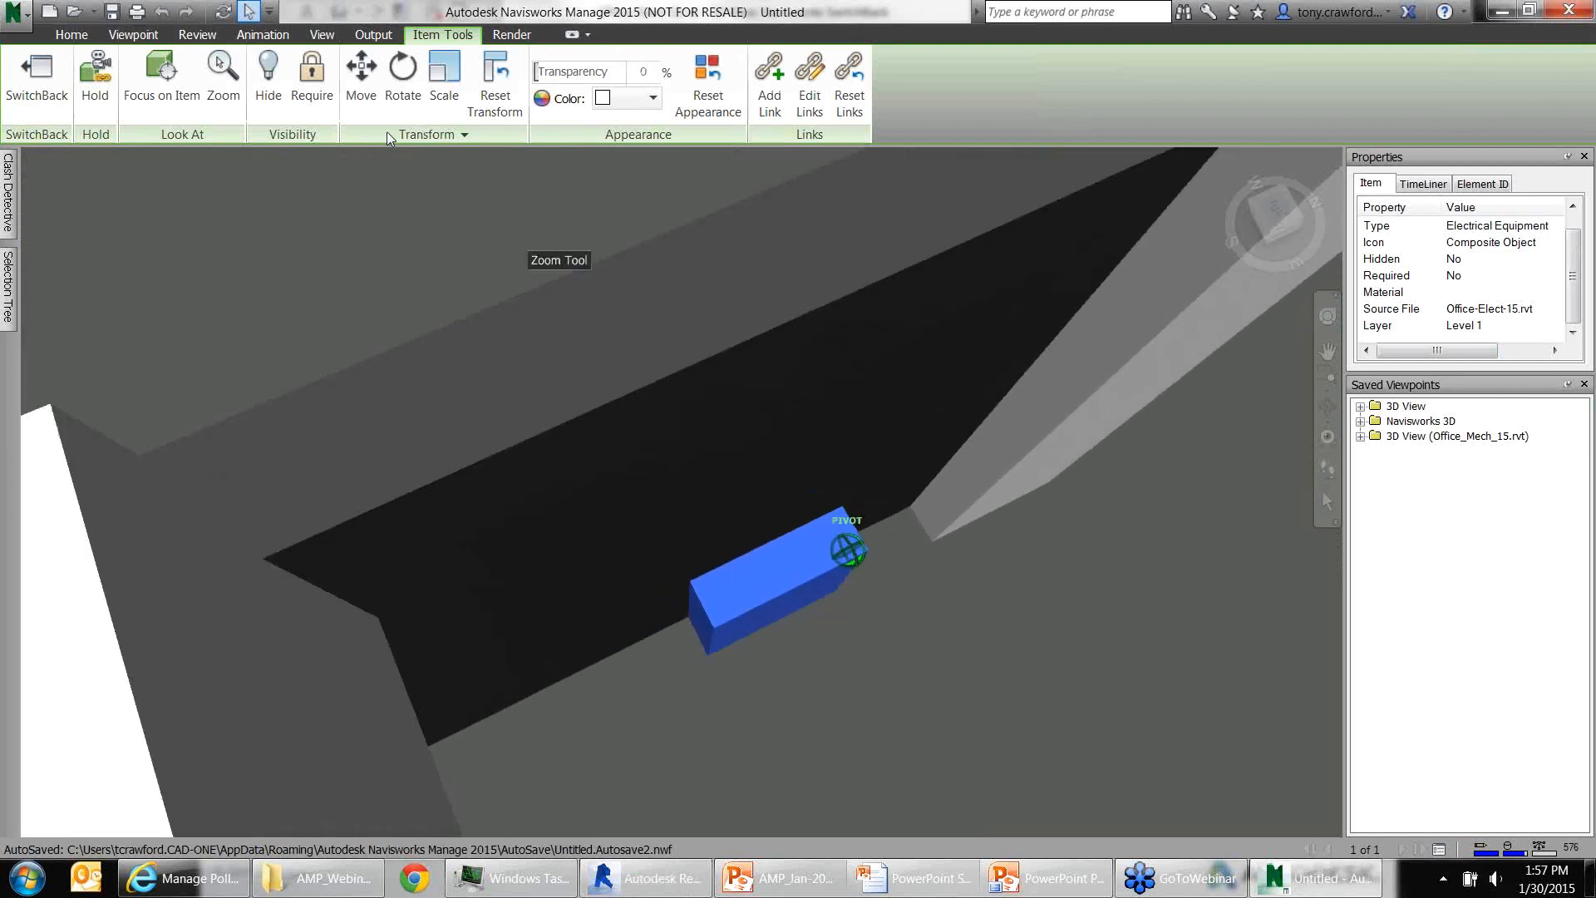
left_click(31, 91)
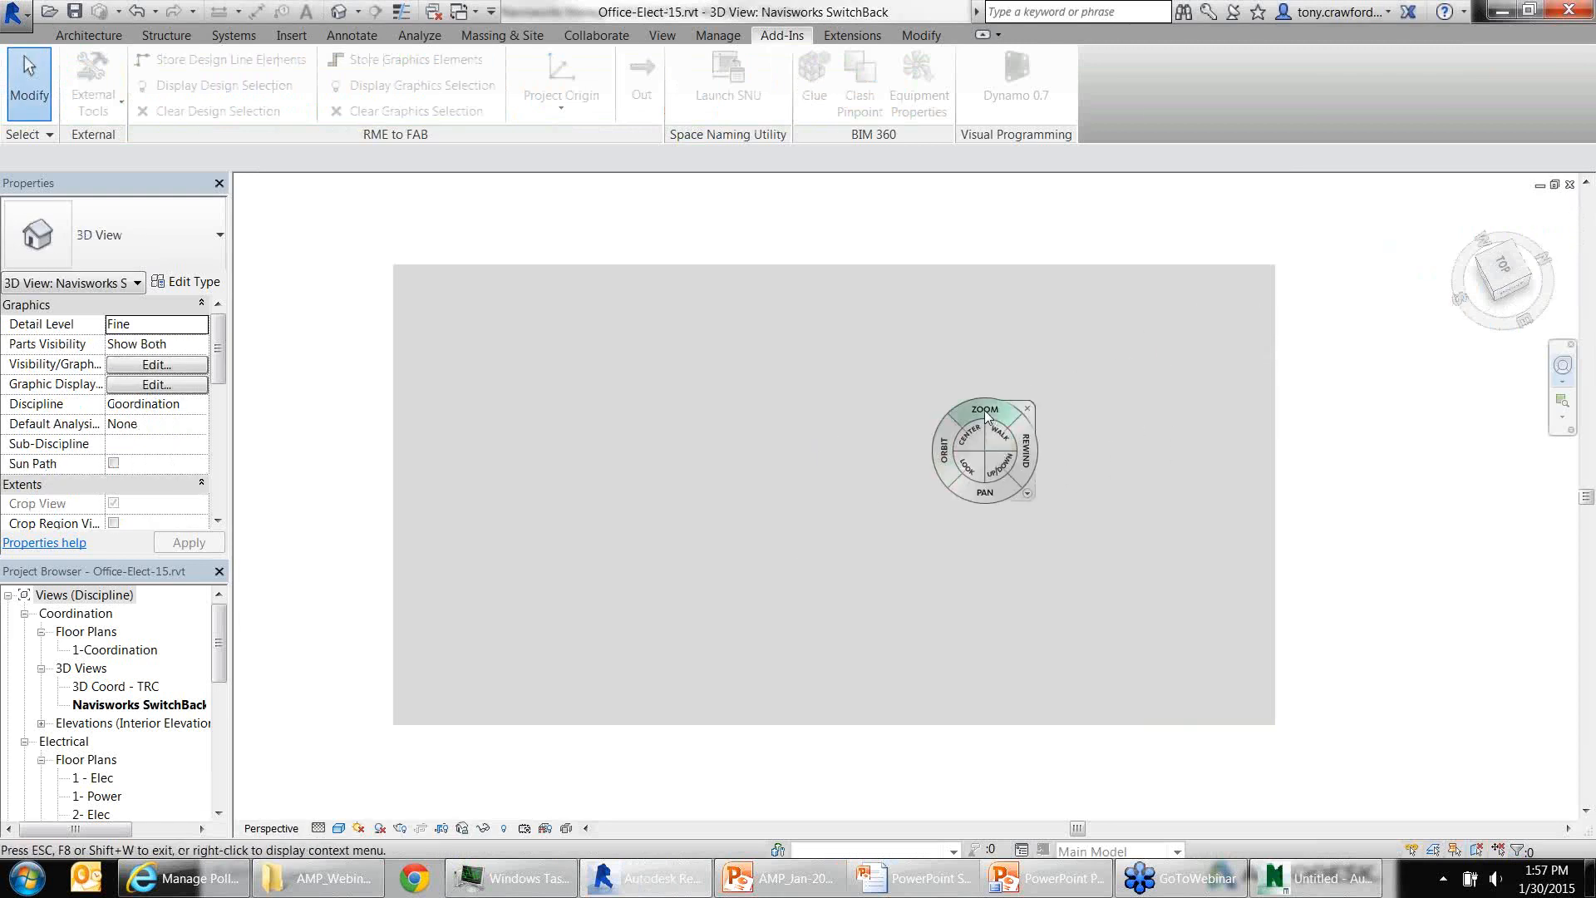
mouse_move(984, 411)
left_mouse_down()
mouse_move(998, 570)
mouse_move(1000, 531)
mouse_move(952, 508)
left_mouse_up()
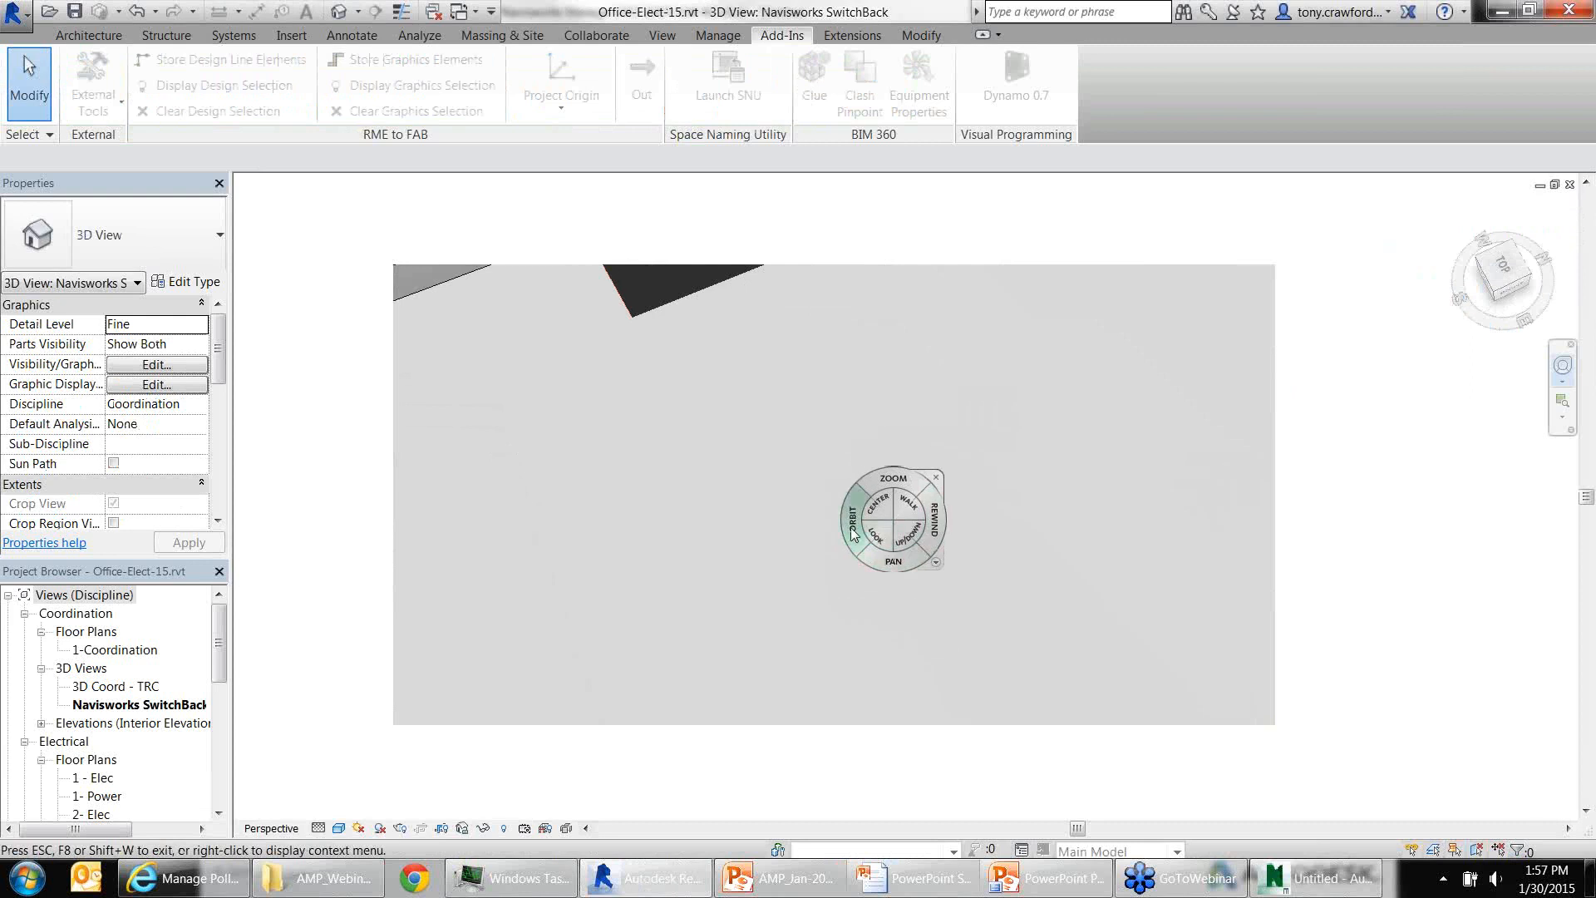
mouse_move(848, 511)
left_mouse_down()
mouse_move(855, 370)
mouse_move(934, 360)
mouse_move(912, 416)
mouse_move(920, 386)
mouse_move(904, 402)
left_mouse_up()
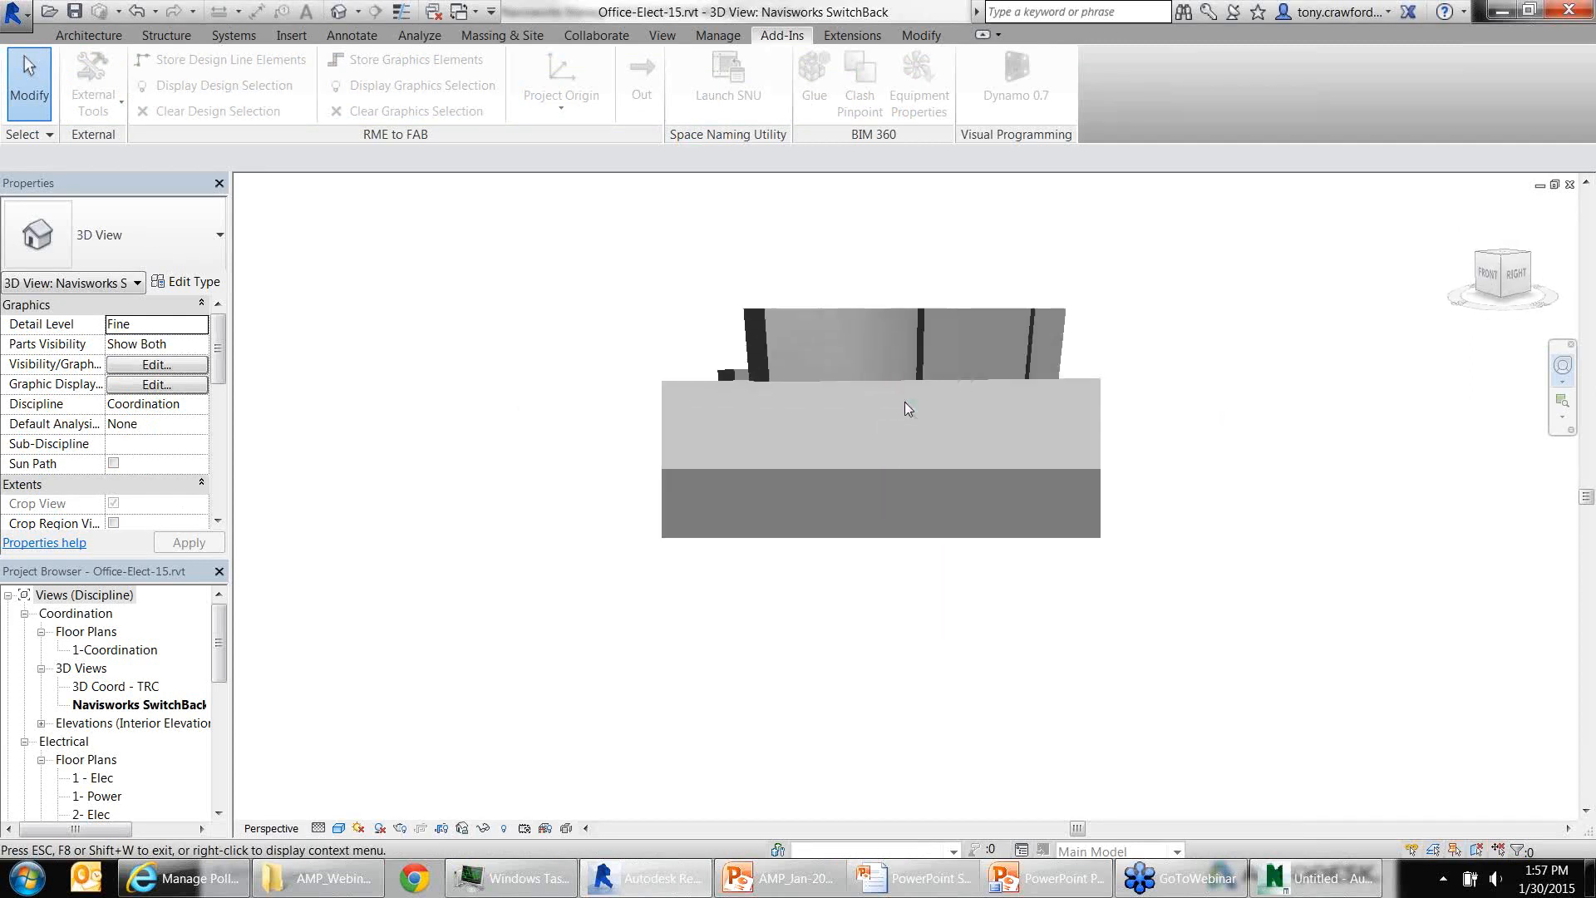
Examine the SwitchBack view up close by selecting the architectural link, the tall electrical panel and the small equipment box in turn
scroll(904, 401, "up", 4)
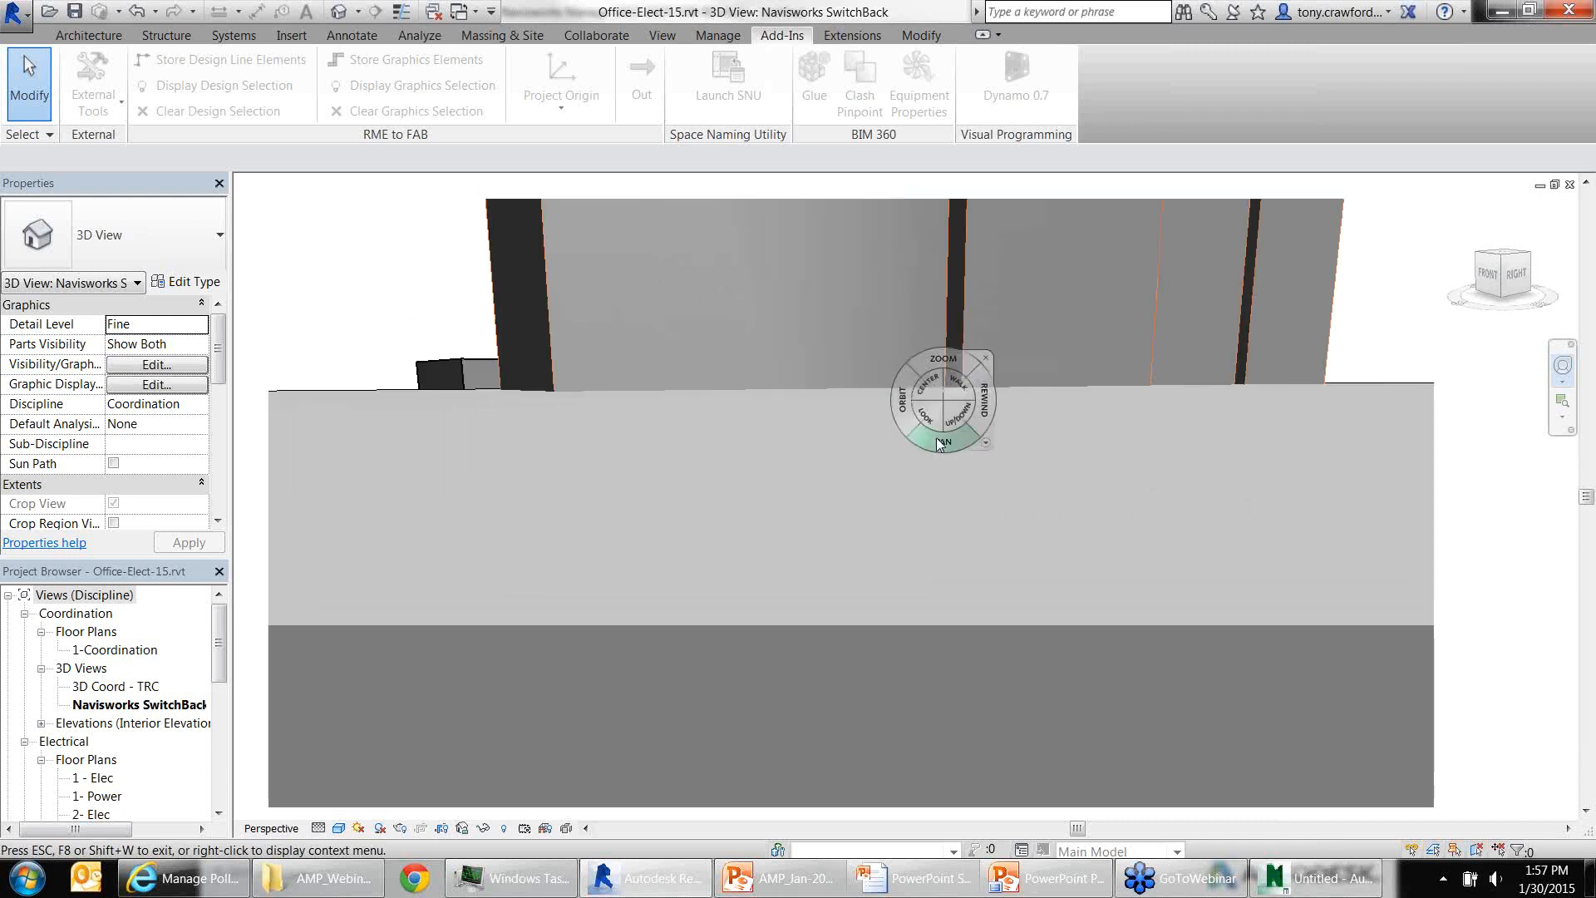
left_click_drag(956, 407, 946, 501)
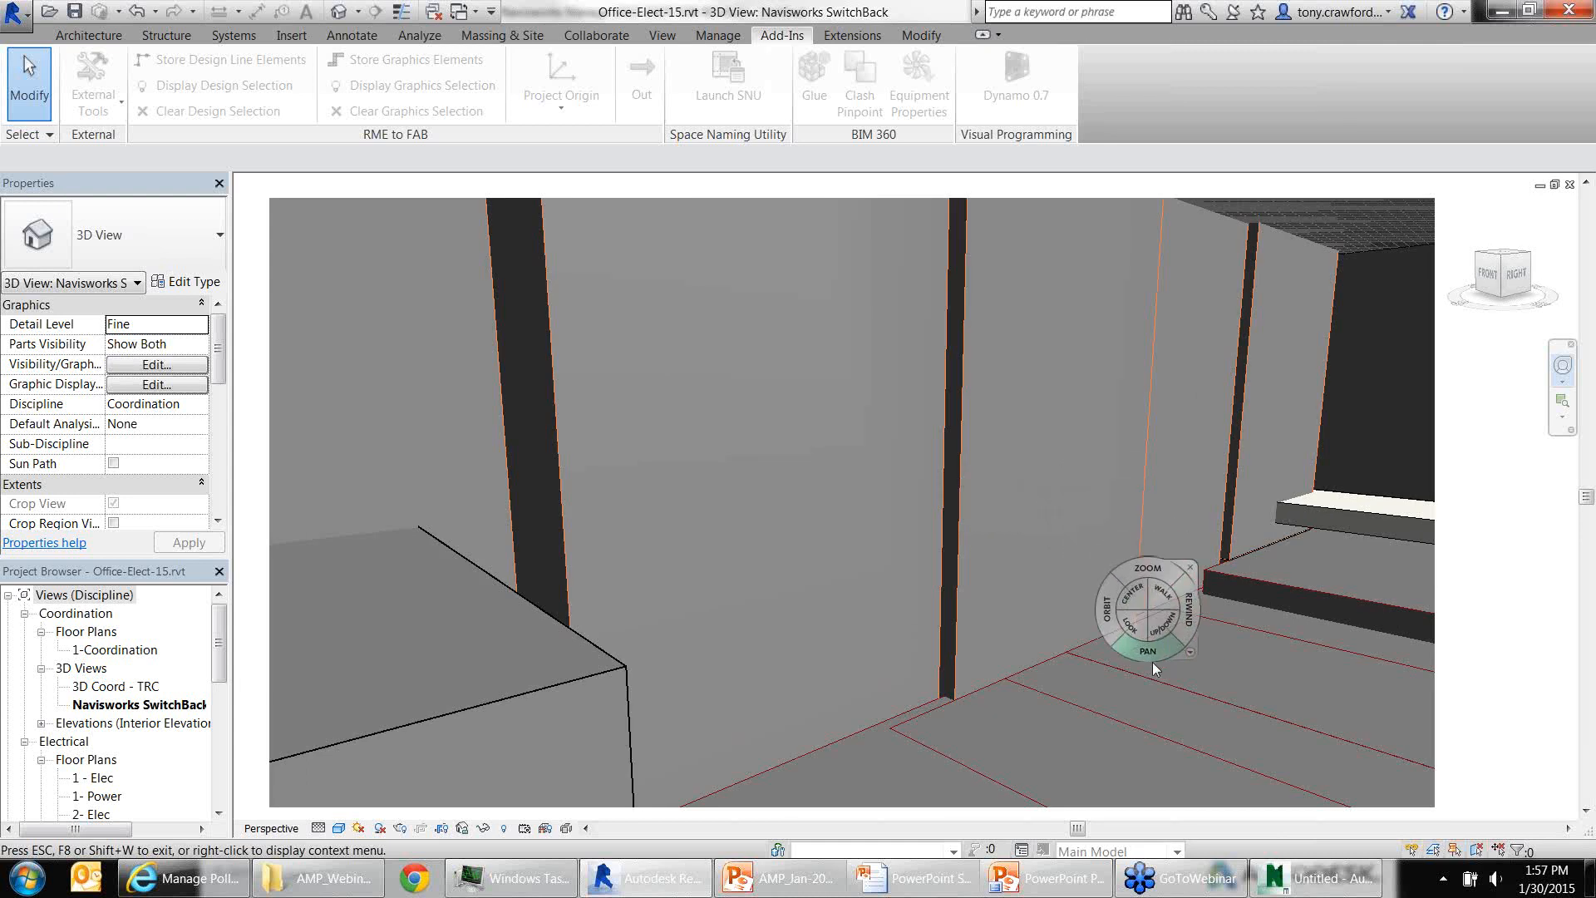
key("Escape")
left_click(1112, 669)
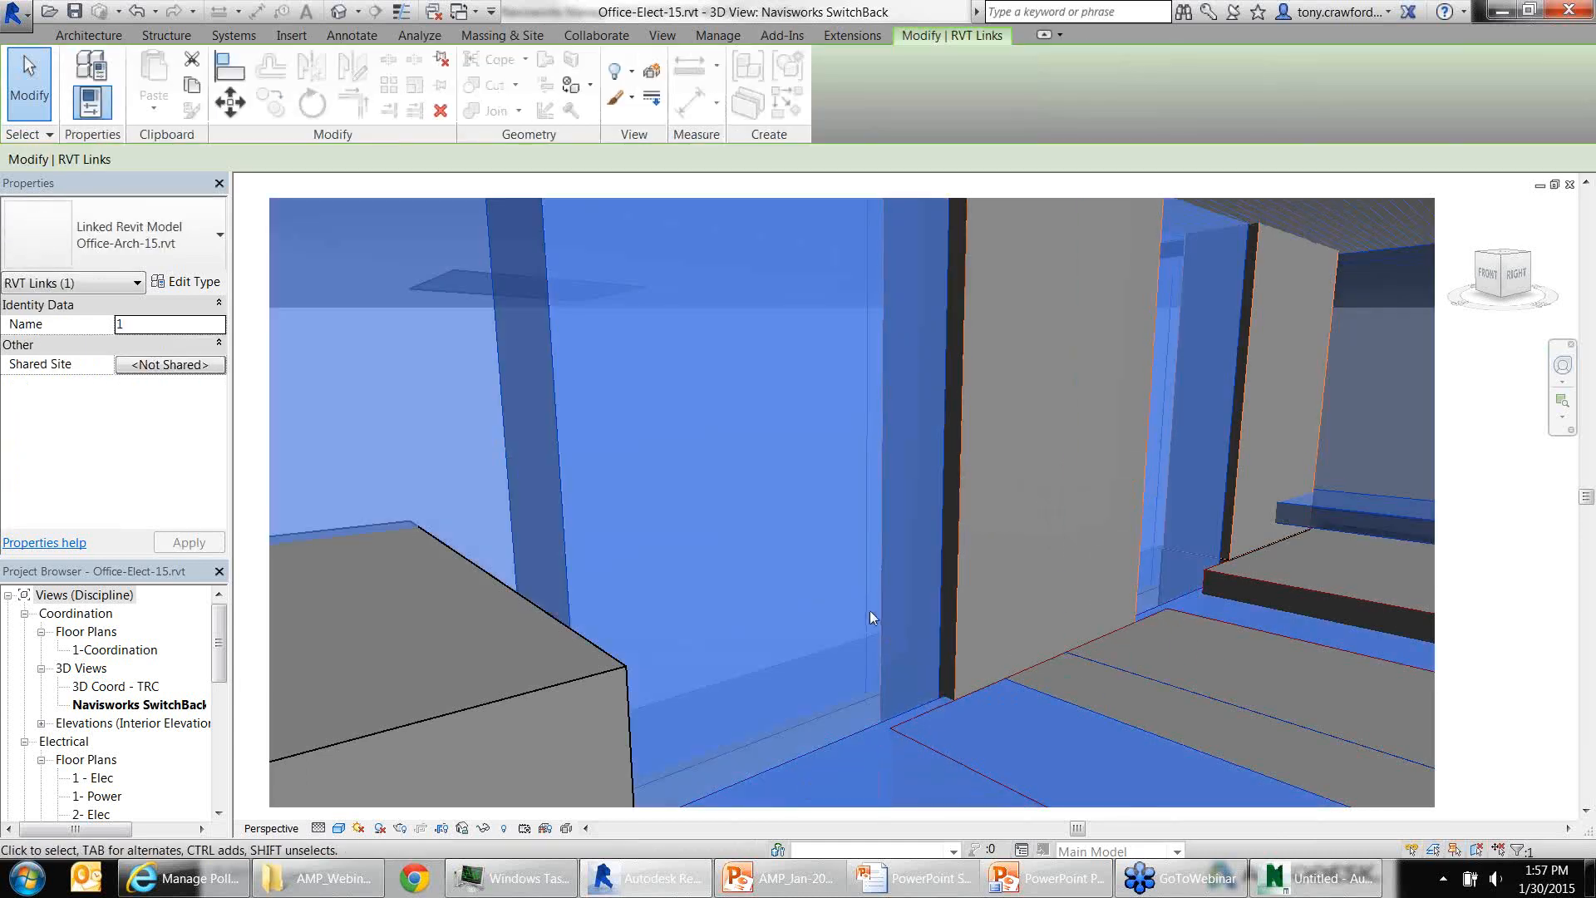
left_click(957, 648)
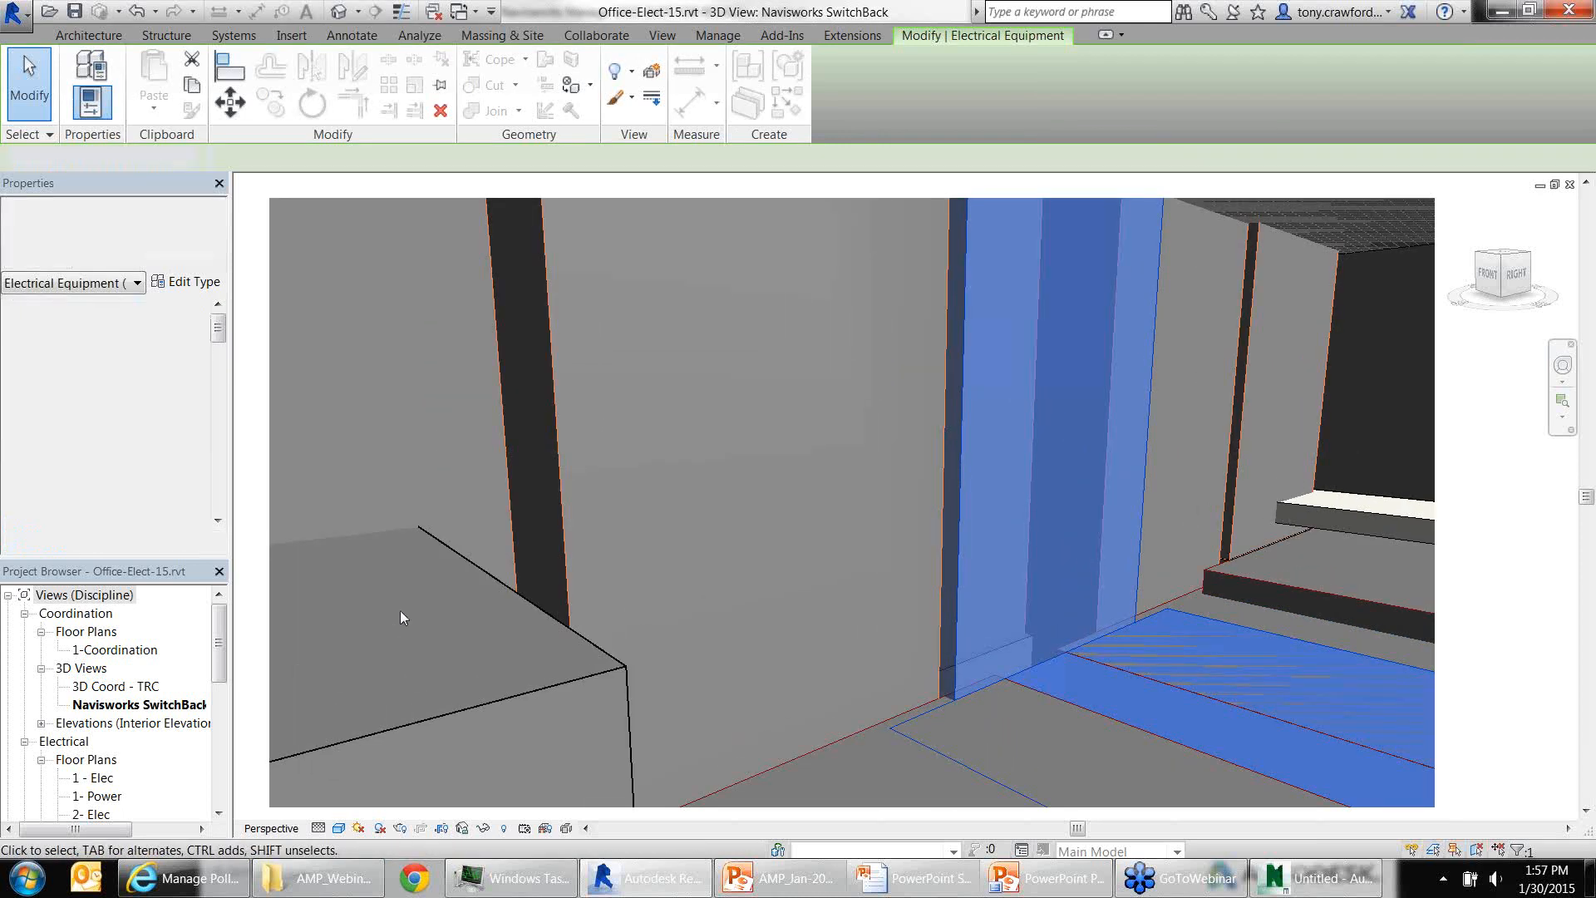
left_click(401, 610)
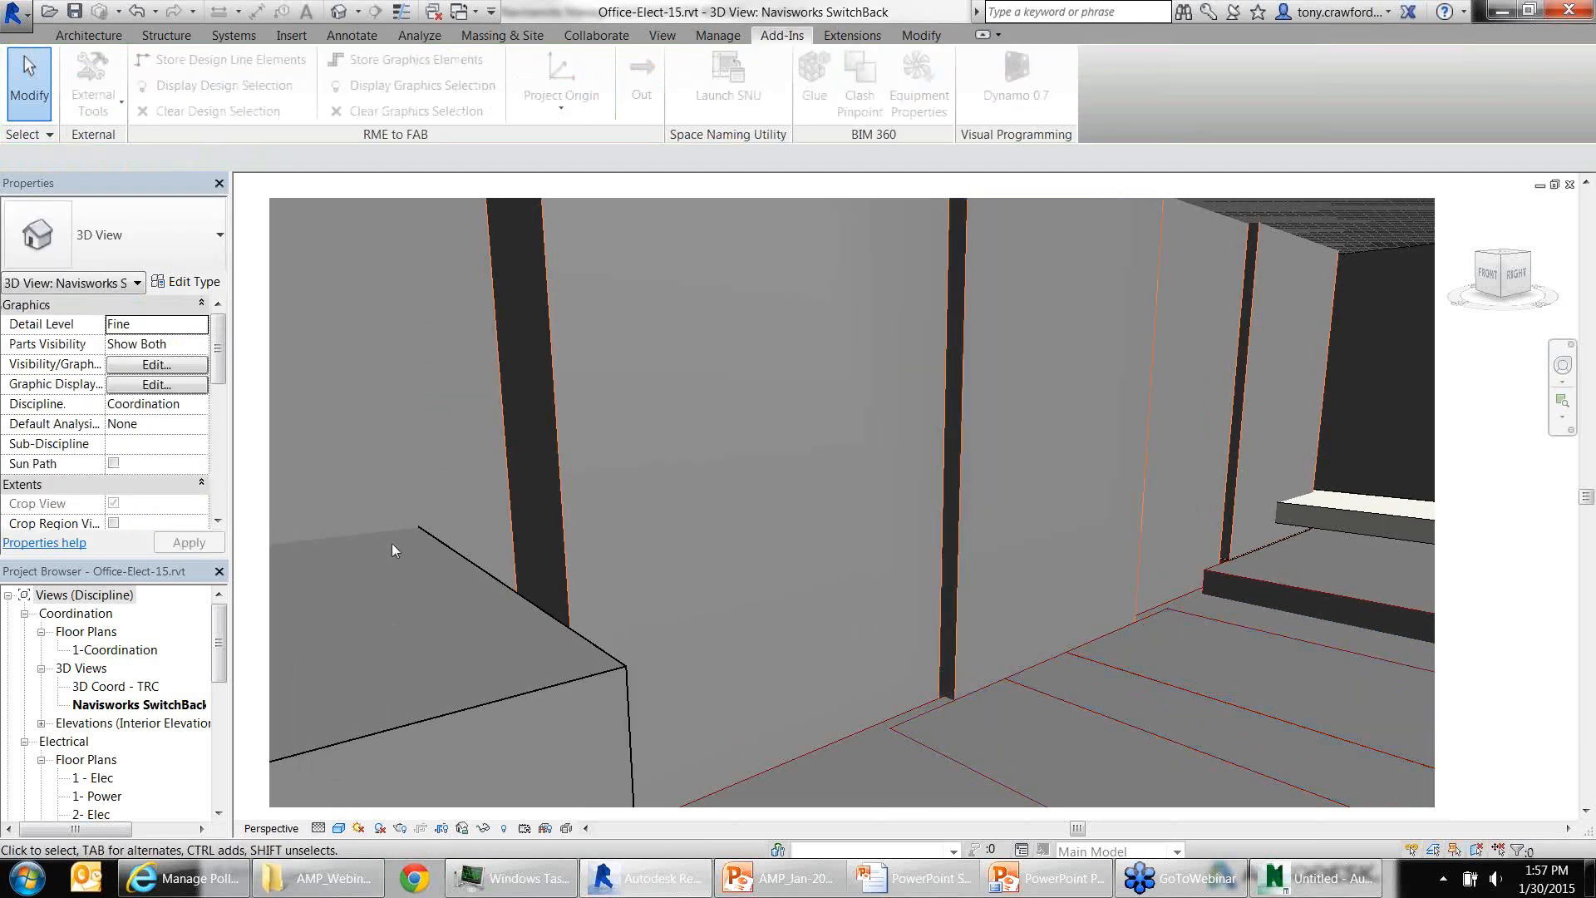
left_click(465, 562)
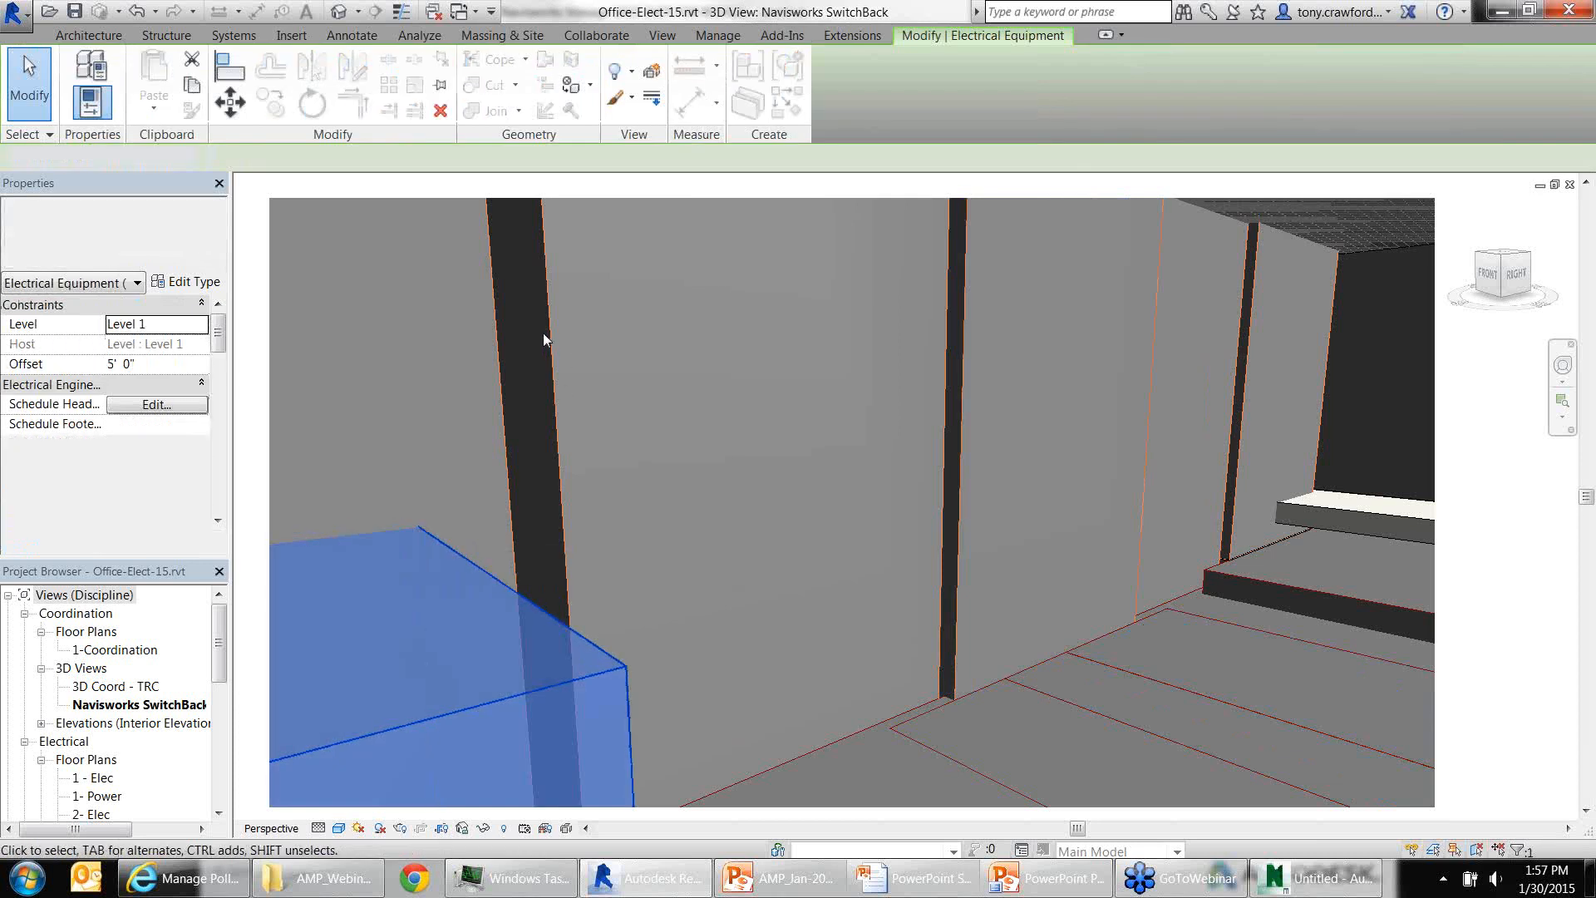
key("Escape")
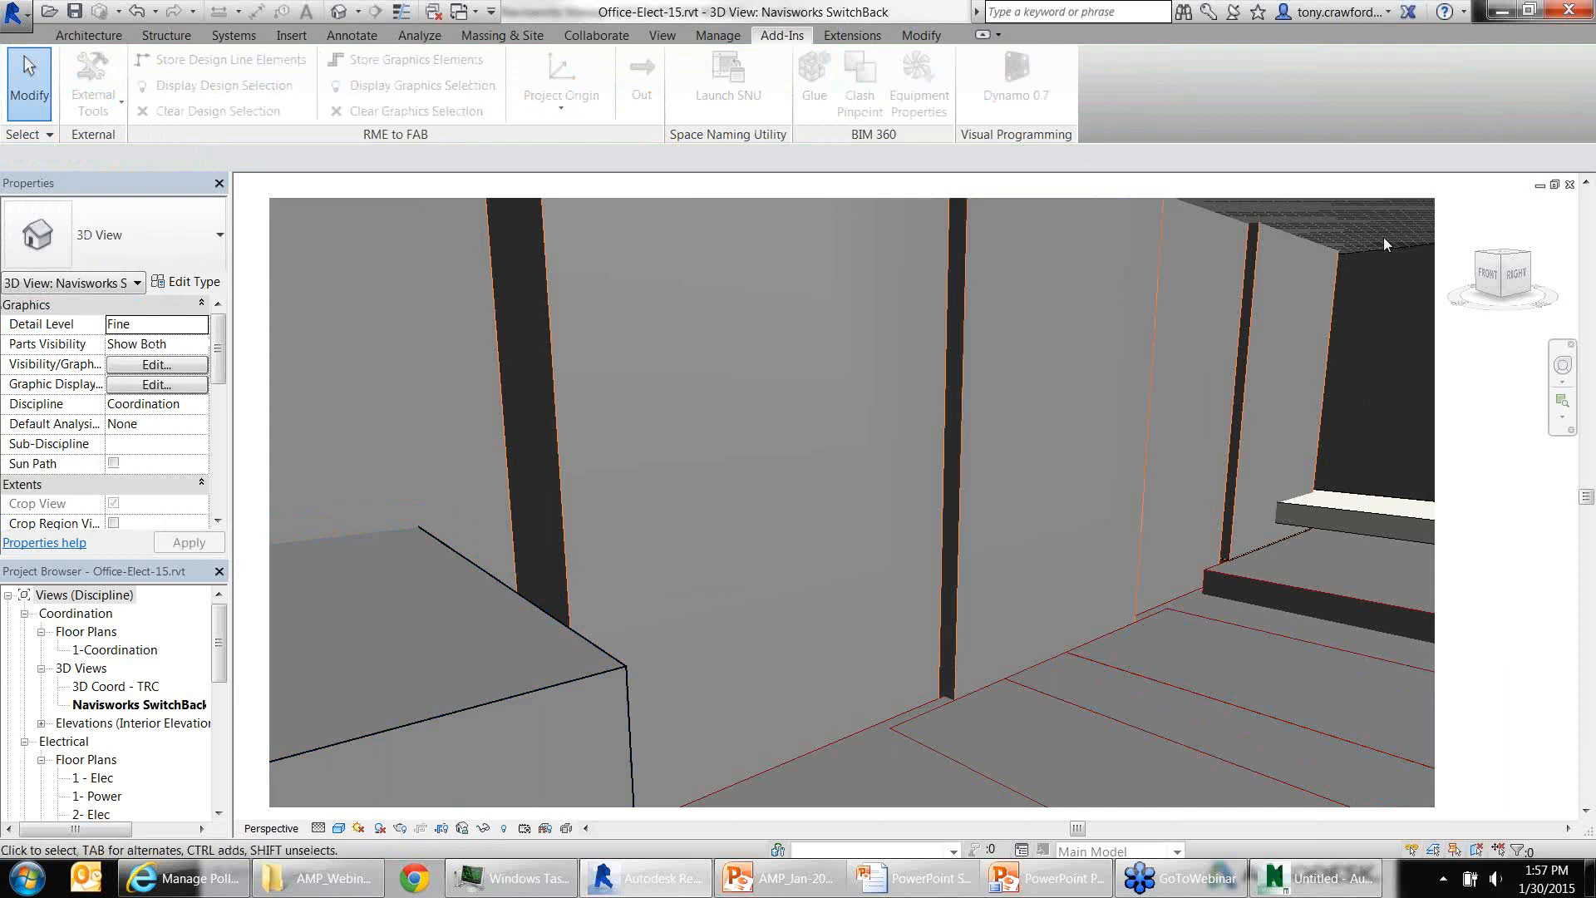
Temporarily hide the linked Office-Arch-15.rvt model in the SwitchBack view and select the tall 20" wide panelboard
left_click(1325, 382)
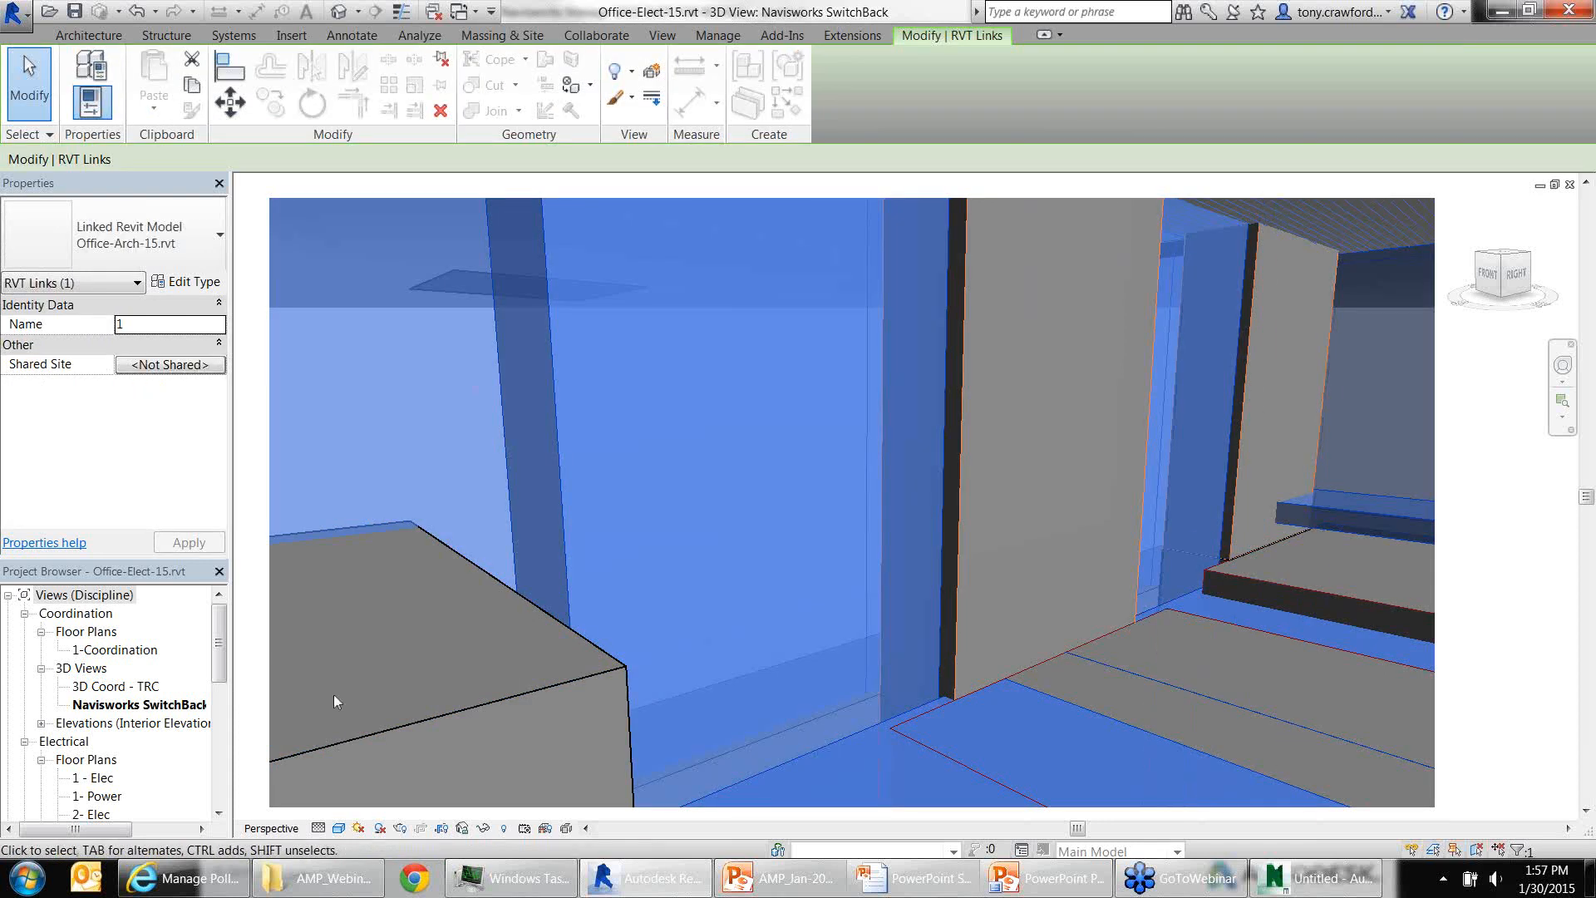
left_click(485, 828)
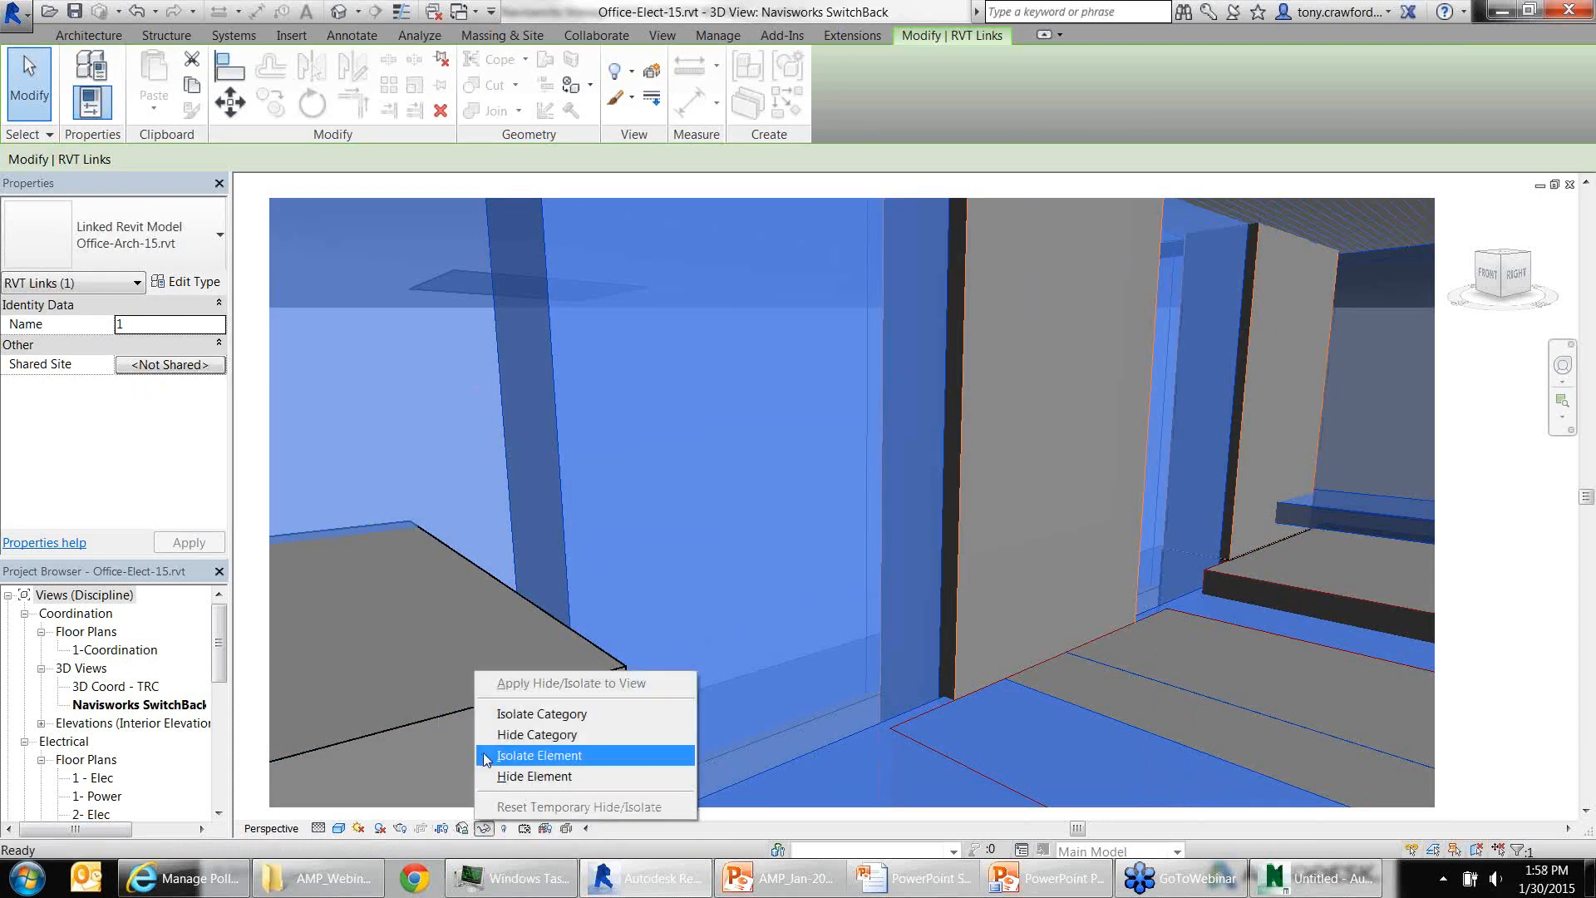
left_click(578, 781)
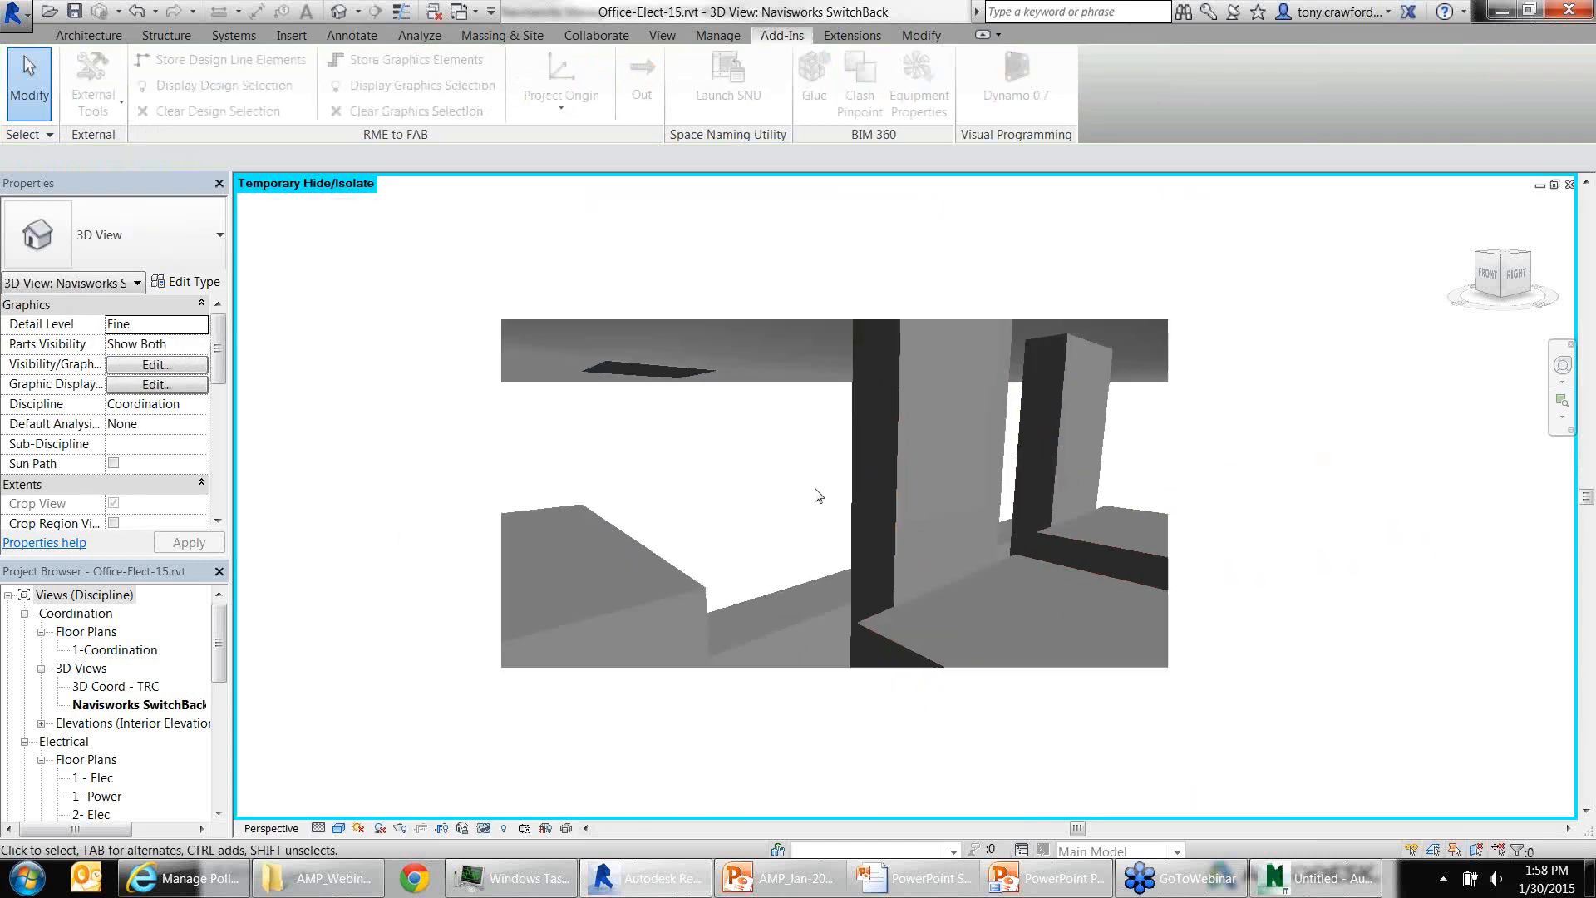
scroll(817, 495, "up", 3)
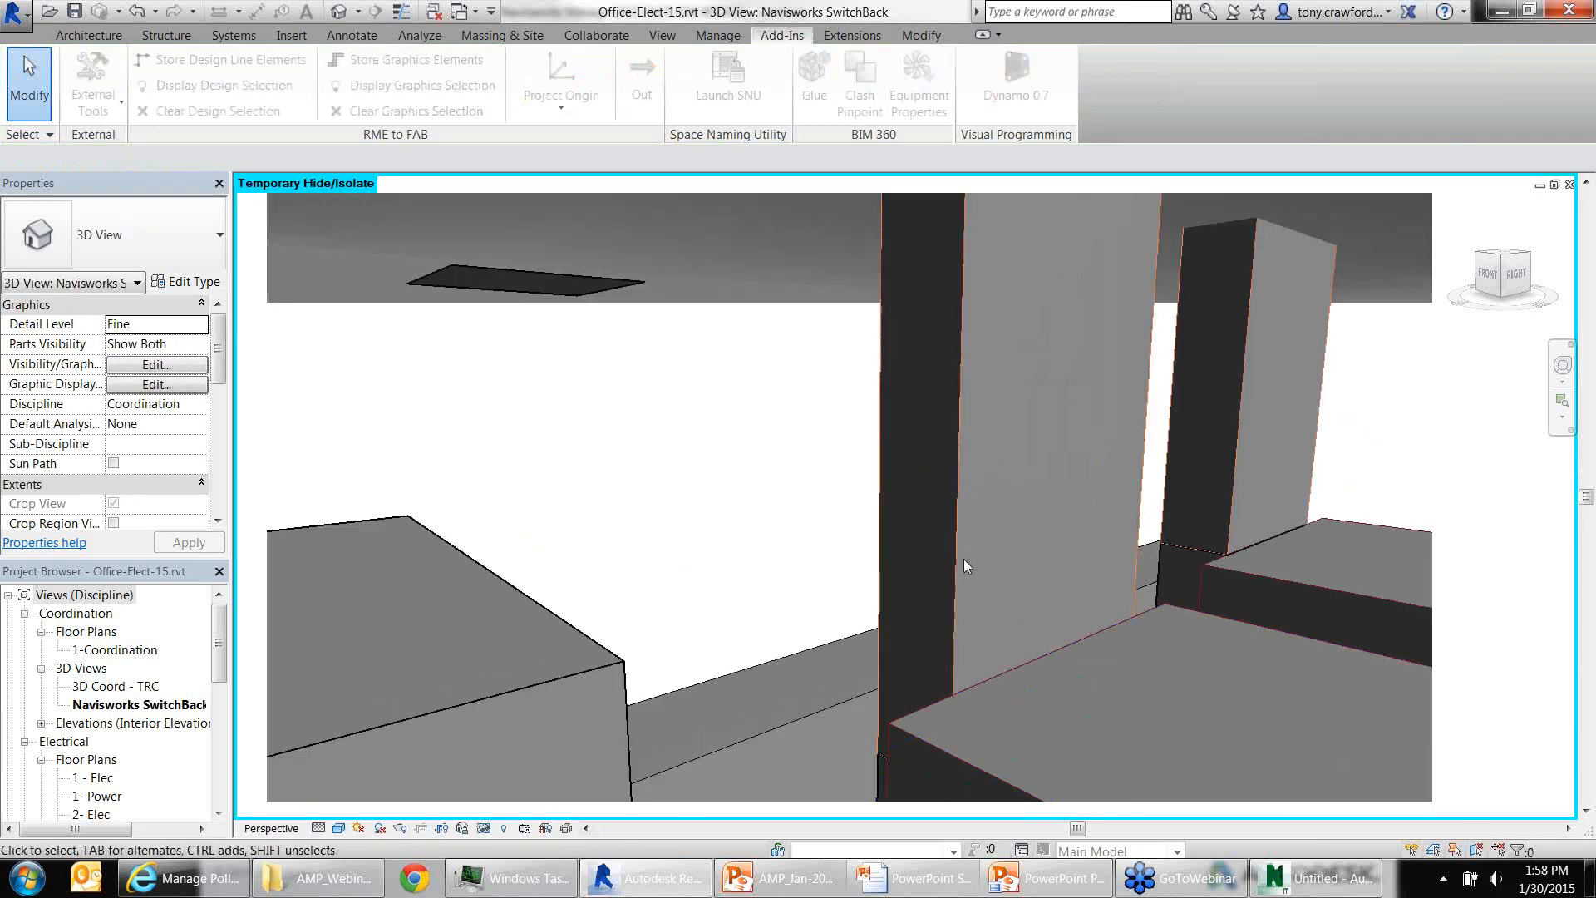
left_click(955, 590)
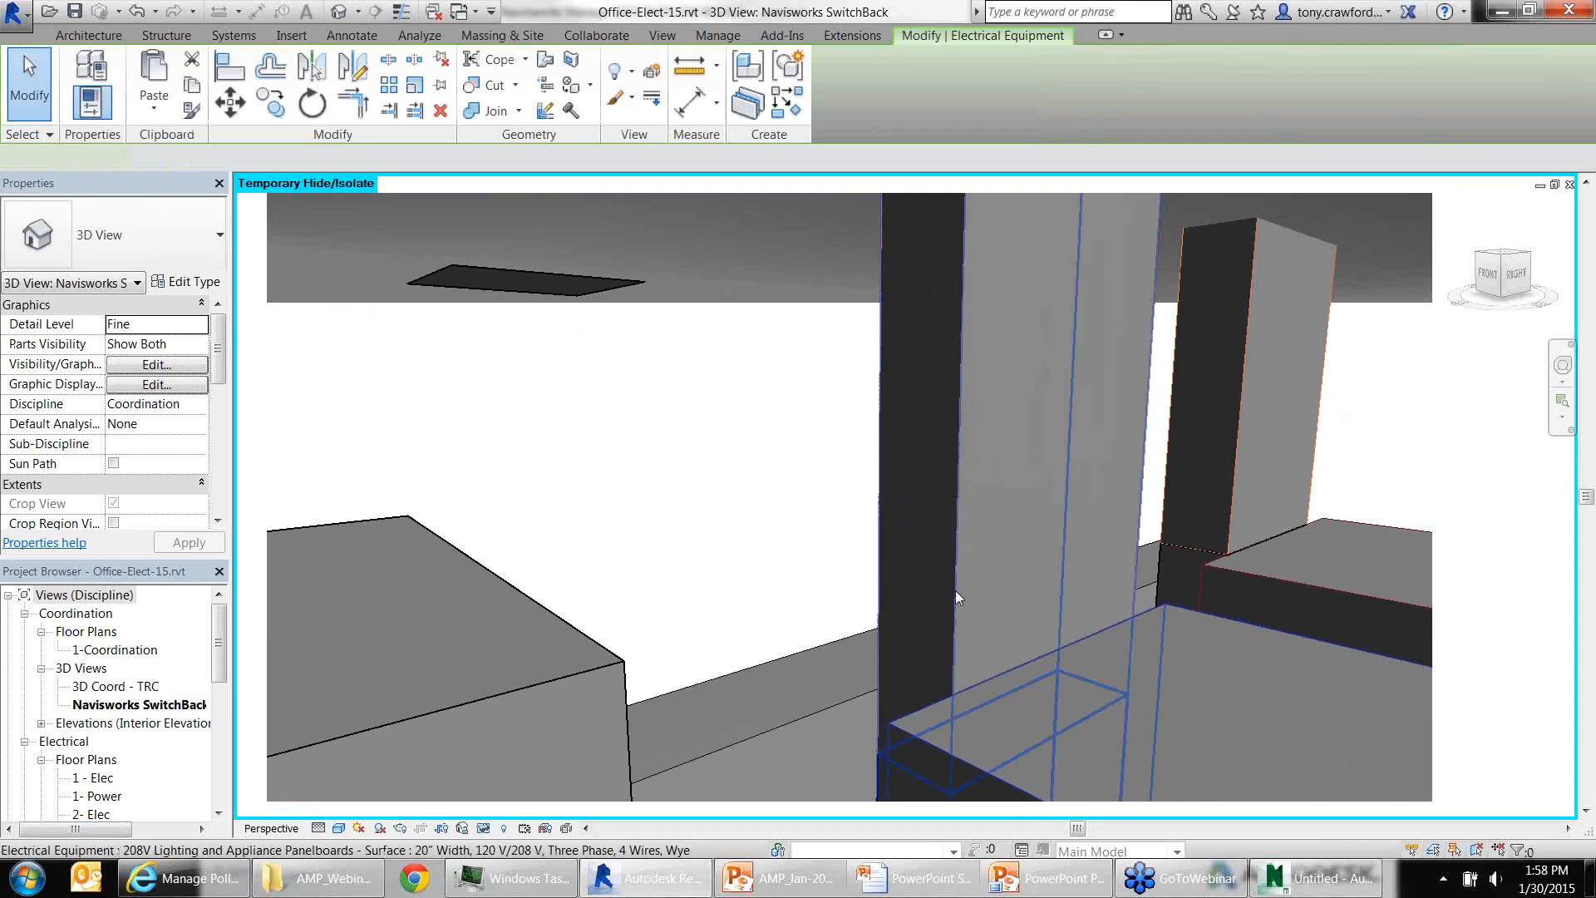
mouse_move(509, 422)
left_mouse_down()
mouse_move(214, 316)
mouse_move(183, 258)
left_mouse_up()
left_click_drag(720, 356, 877, 429)
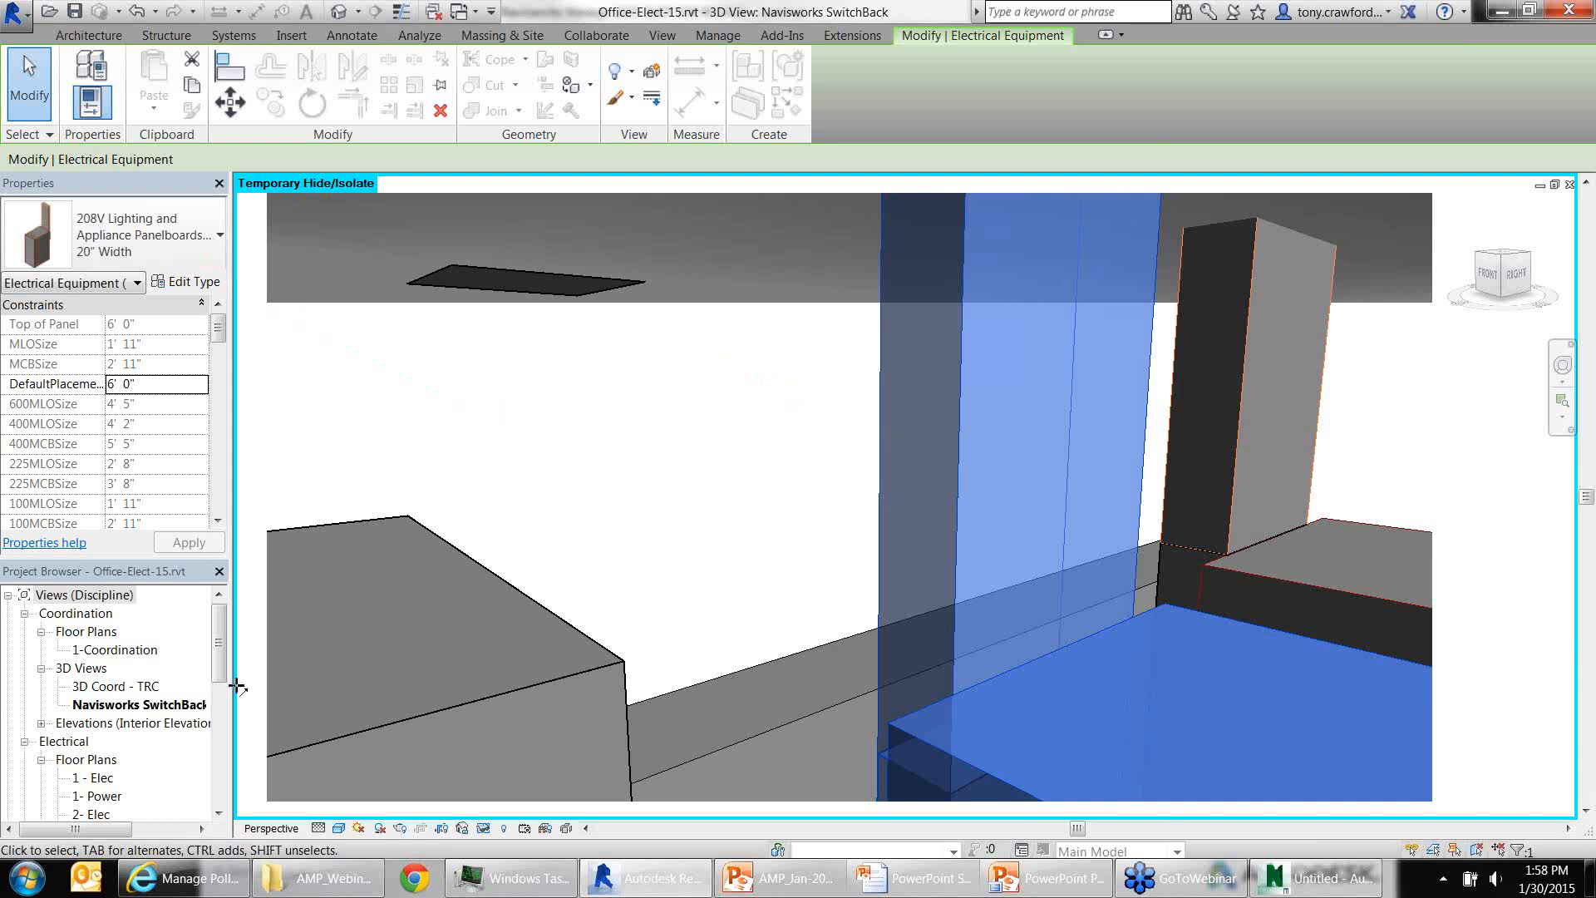
Open the 3D Coord - TRC view and select the LP-1 panelboard, viewed from the back
left_click(123, 687)
double_click(122, 686)
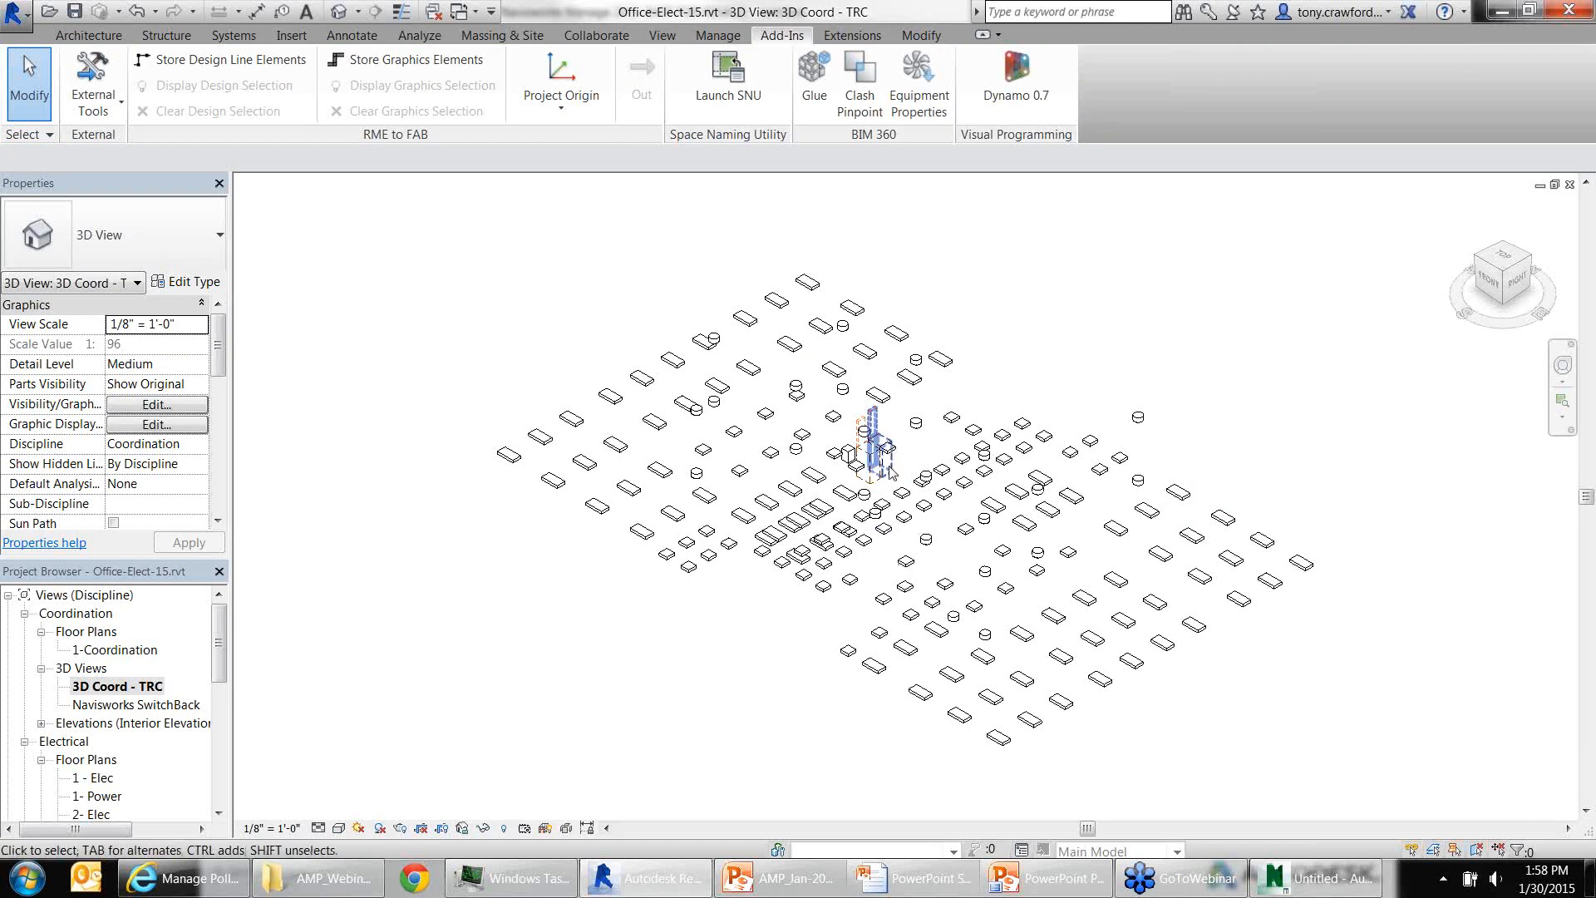
scroll(881, 470, "up", 6)
scroll(883, 473, "up", 1)
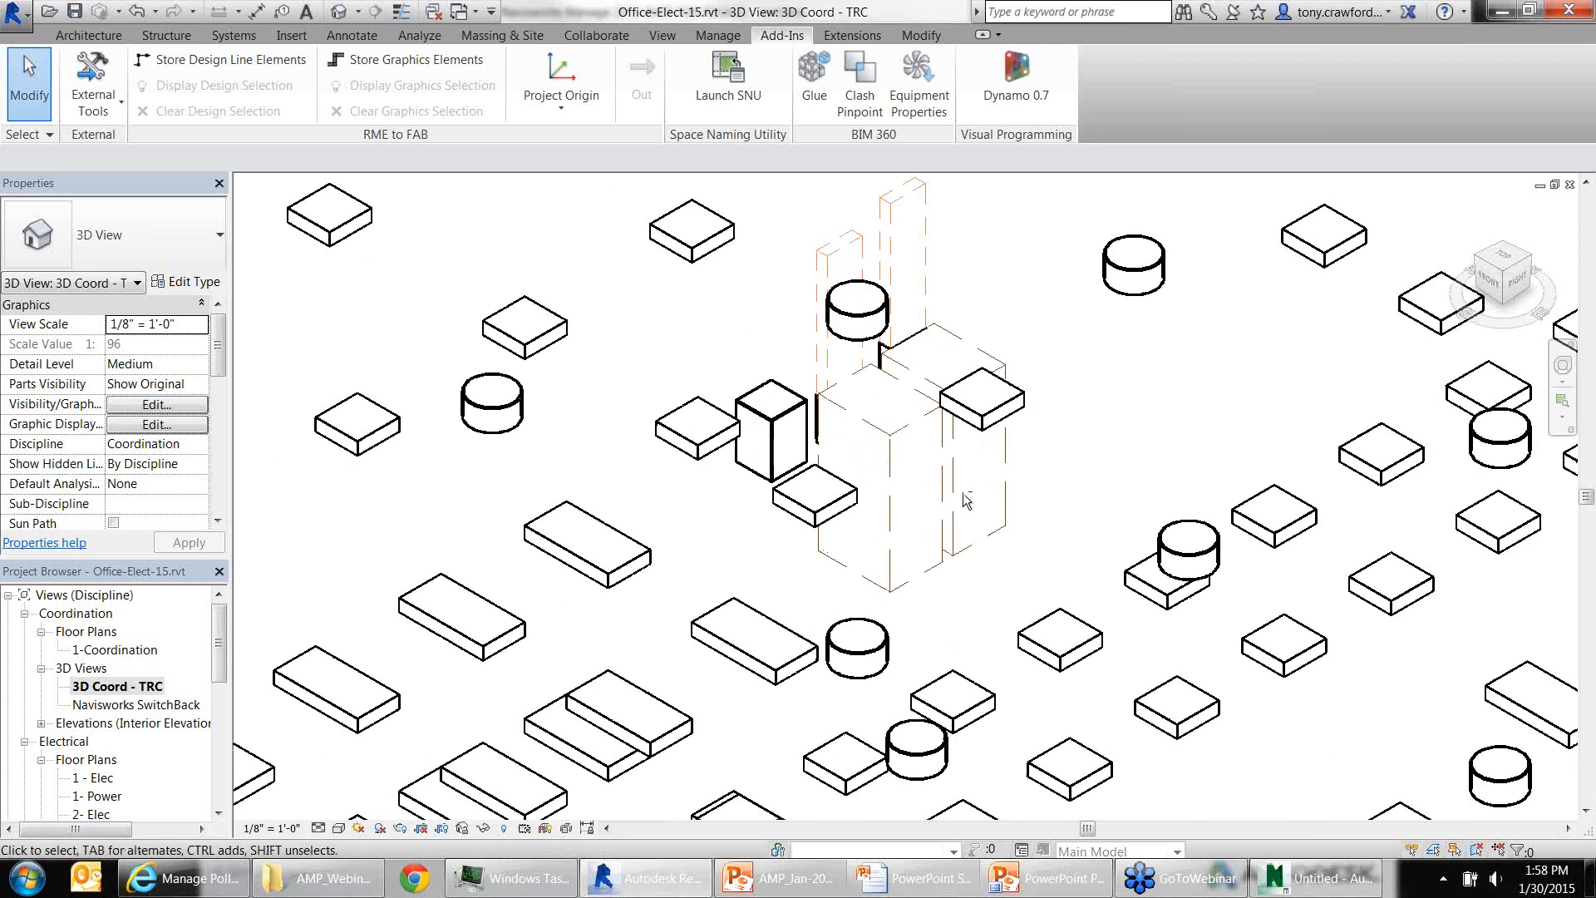
middle_click_drag(963, 502, 366, 335, "shift")
middle_click_drag(759, 469, 817, 612, "shift")
scroll(817, 612, "up", 3)
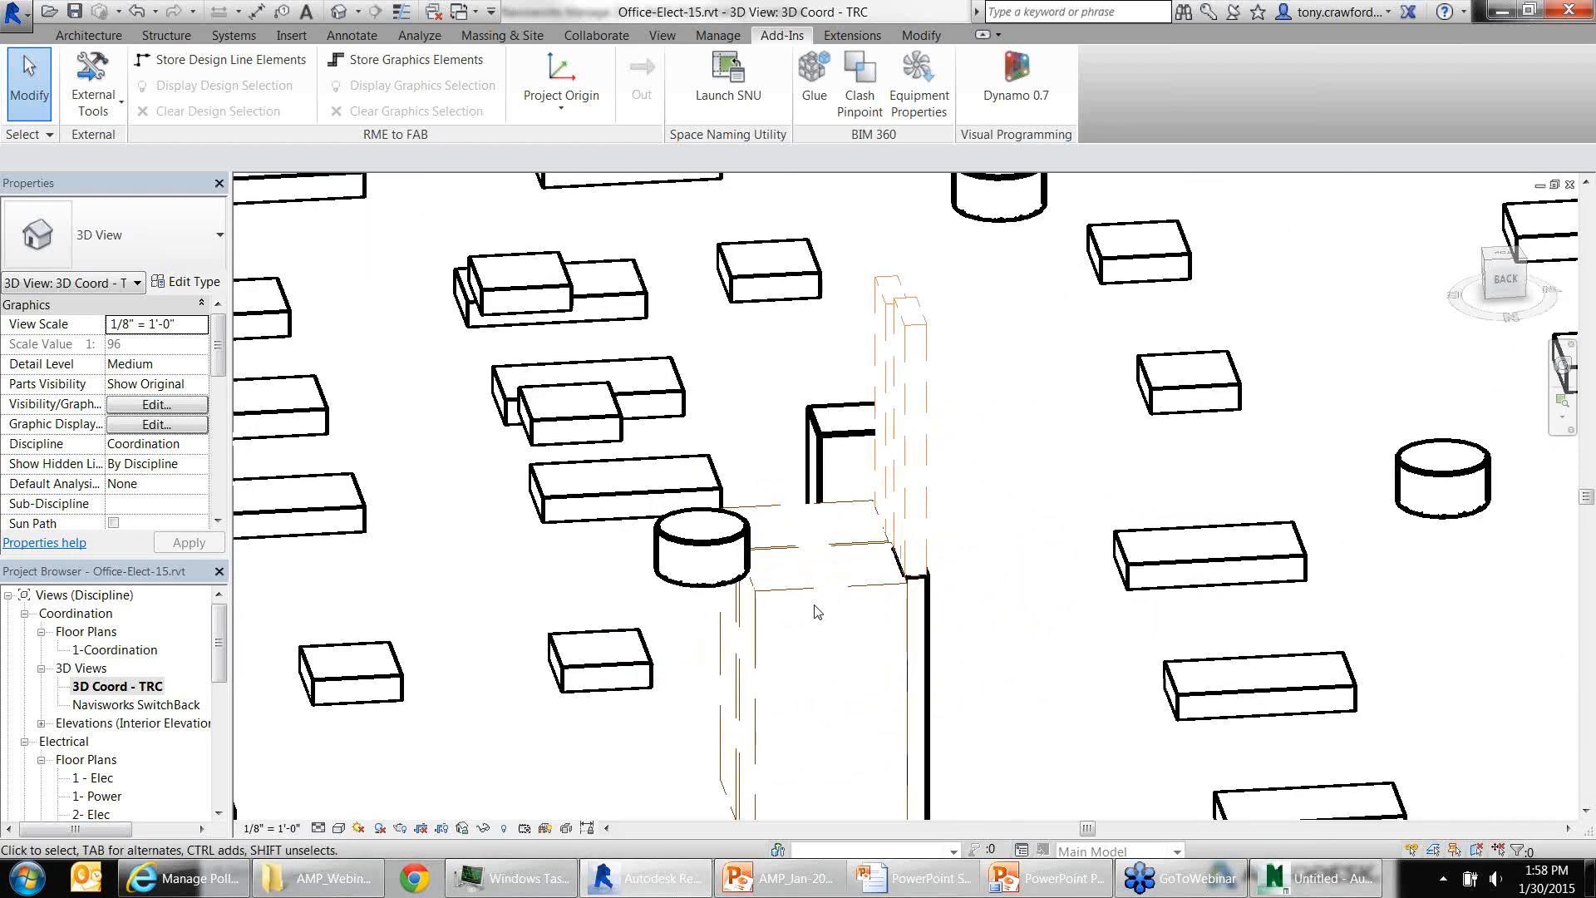
left_click(919, 497)
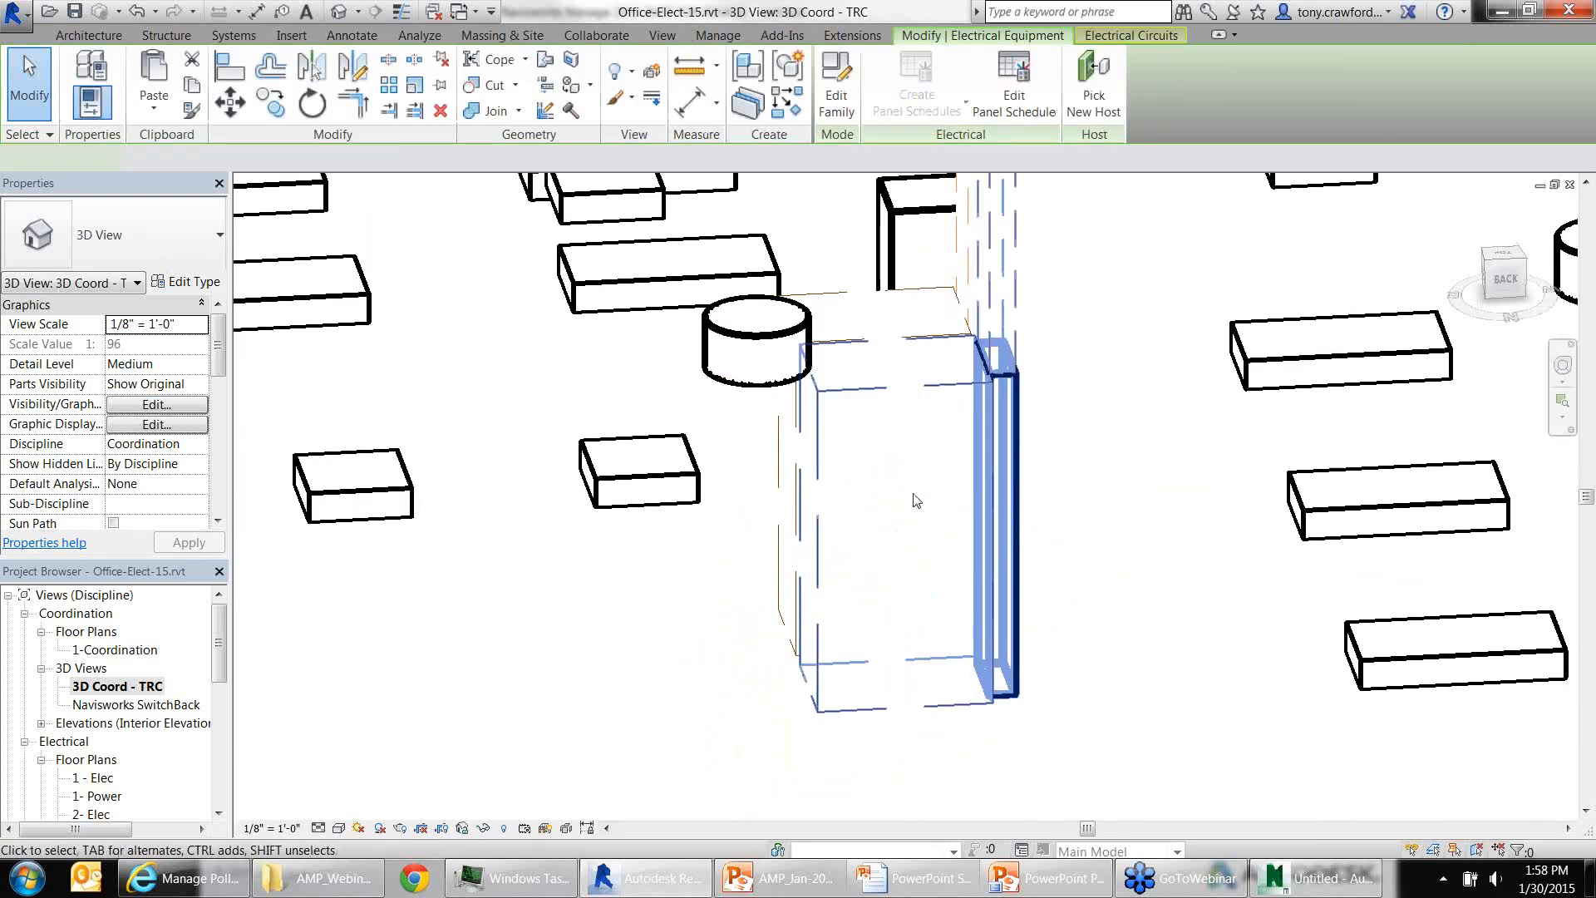
Set the 3D Coord - TRC view's visual style to Shaded and select the LP-1 panelboard again
left_click(339, 828)
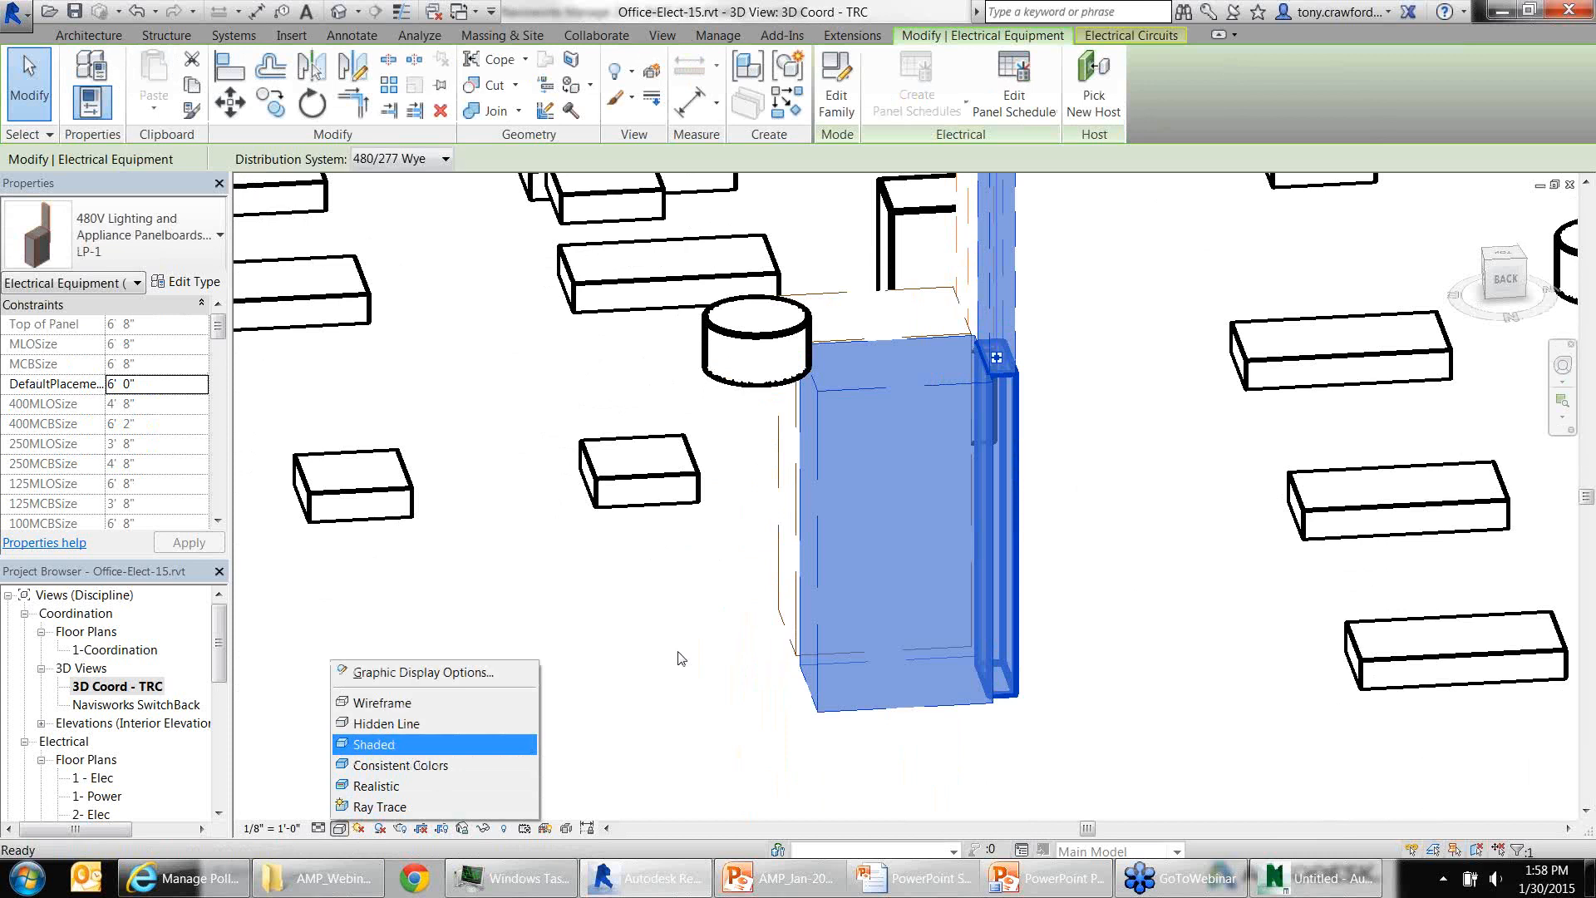
left_click(678, 652)
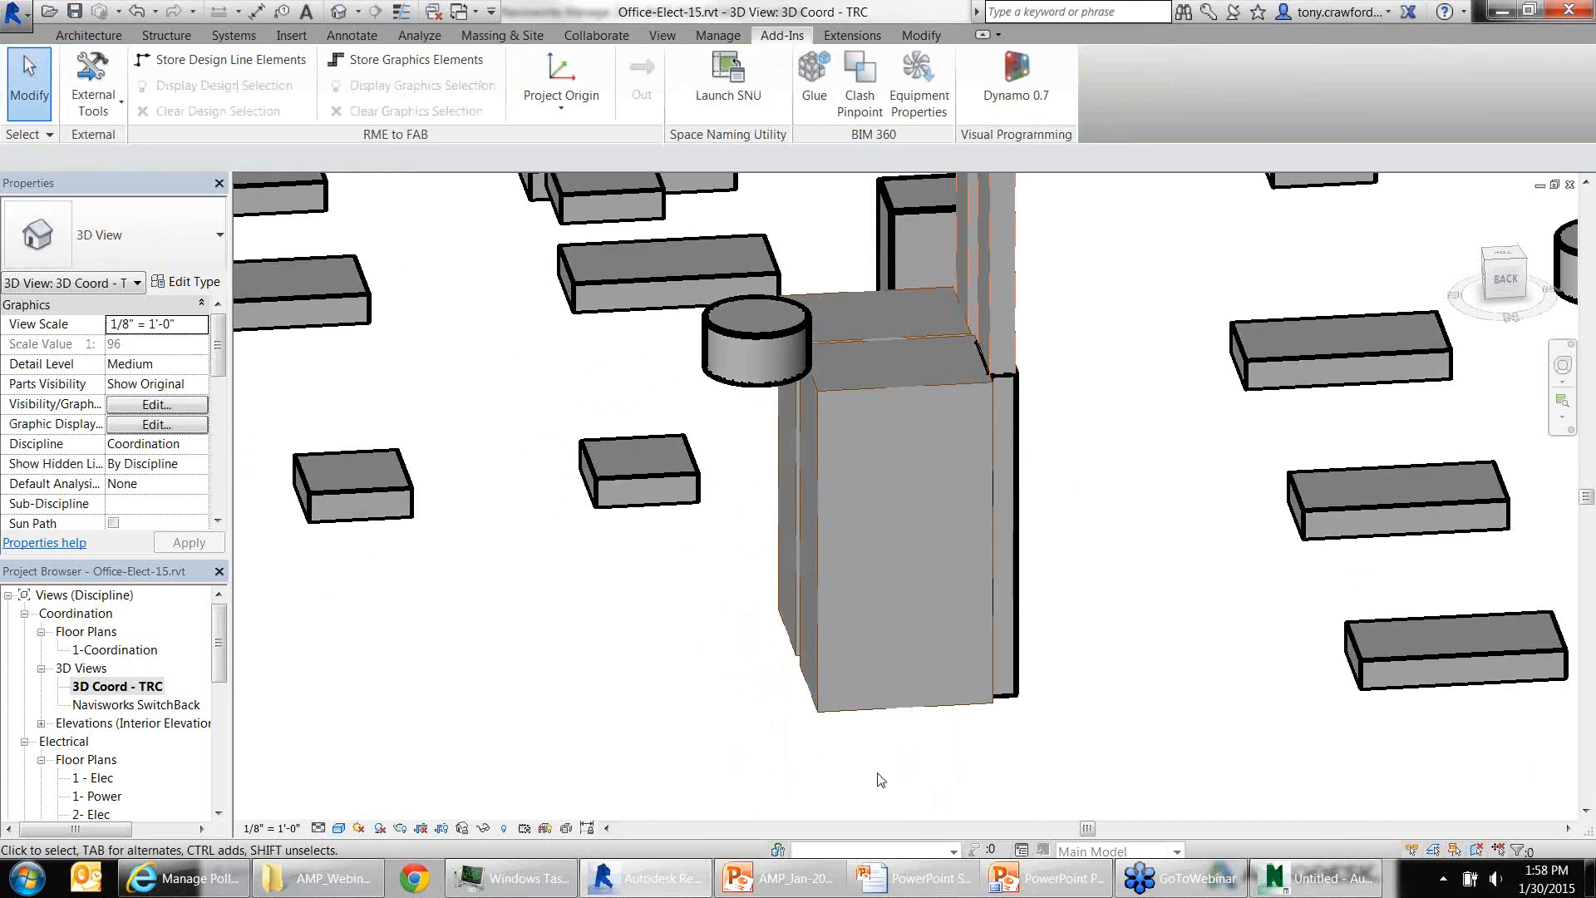
left_click(882, 715)
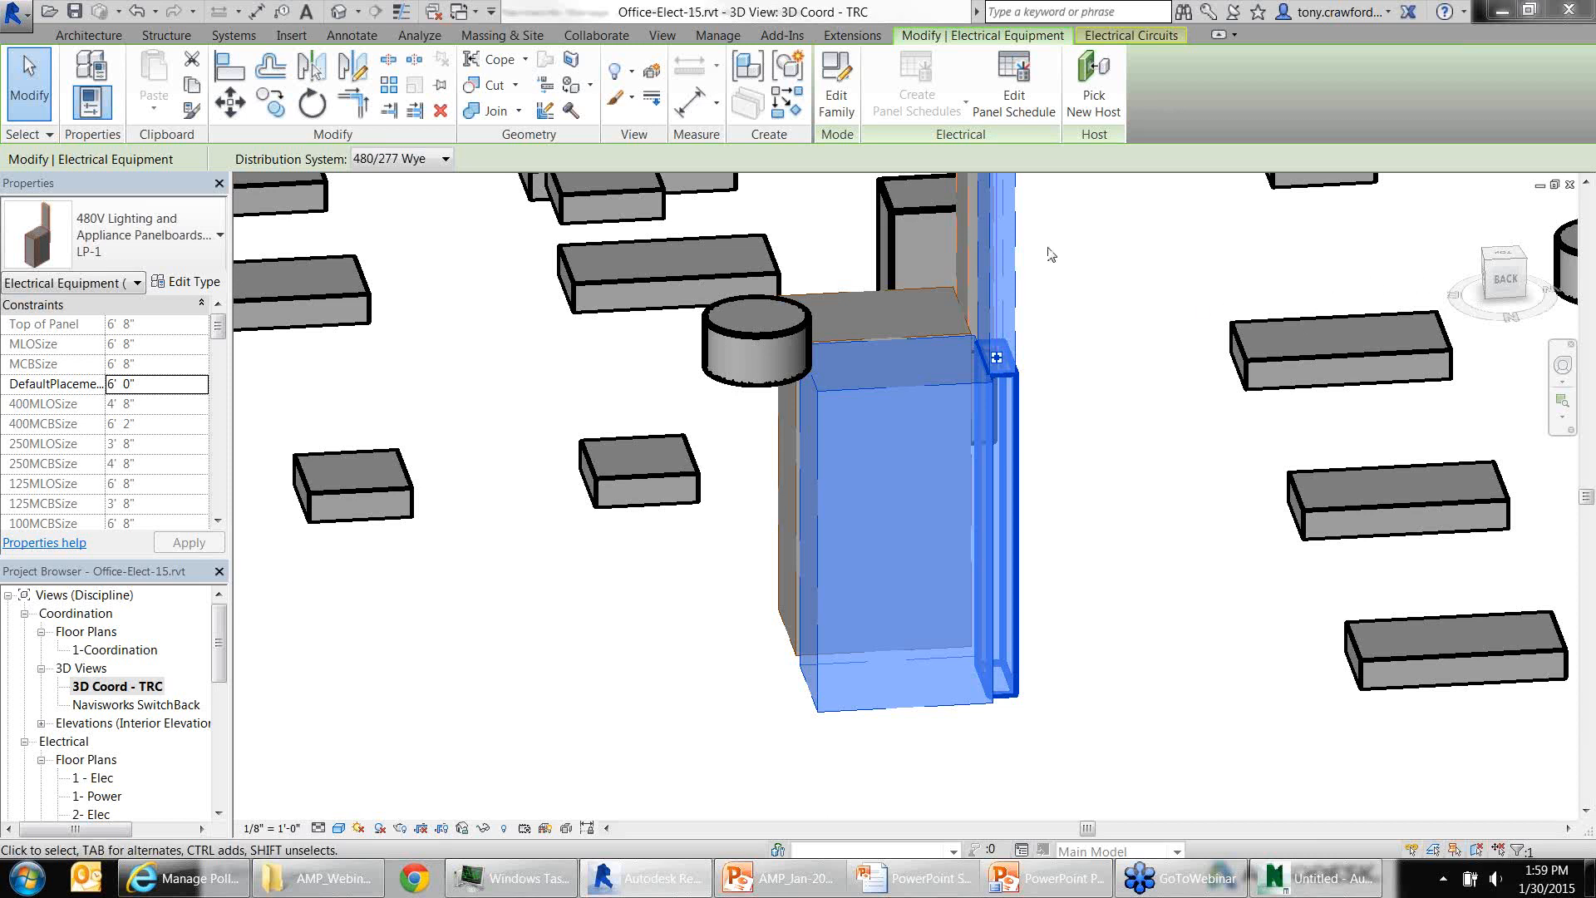
Open the view's visibility and graphic overrides and expand the Electrical Equipment category to review its clearance subcategories
left_click(1153, 325)
key("v")
key("v")
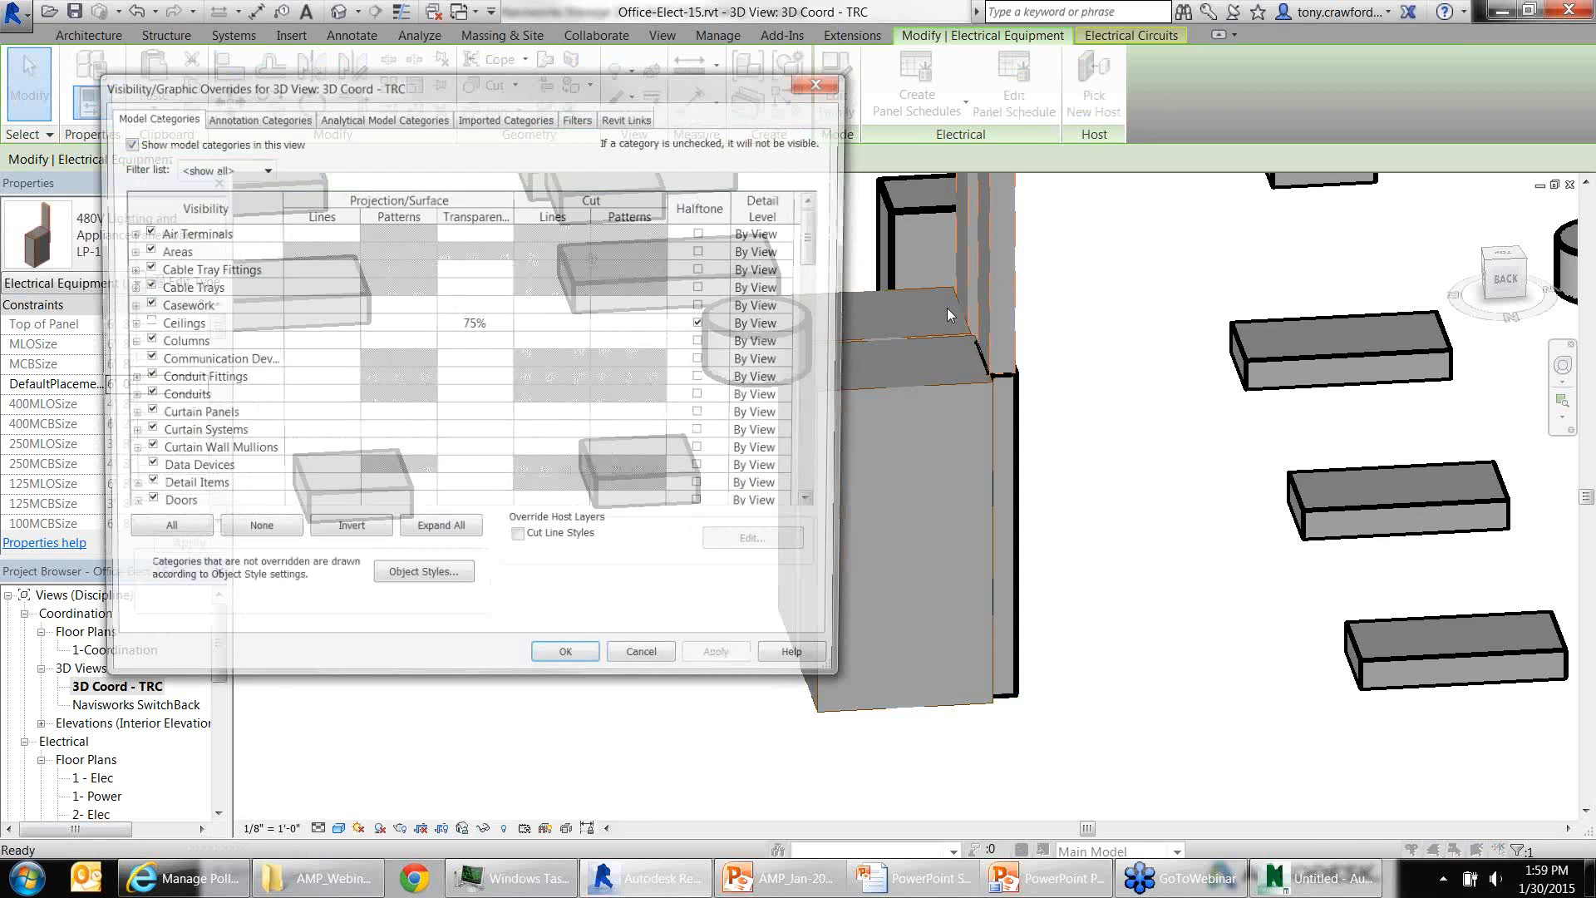
scroll(208, 343, "down", 3)
scroll(206, 336, "down", 3)
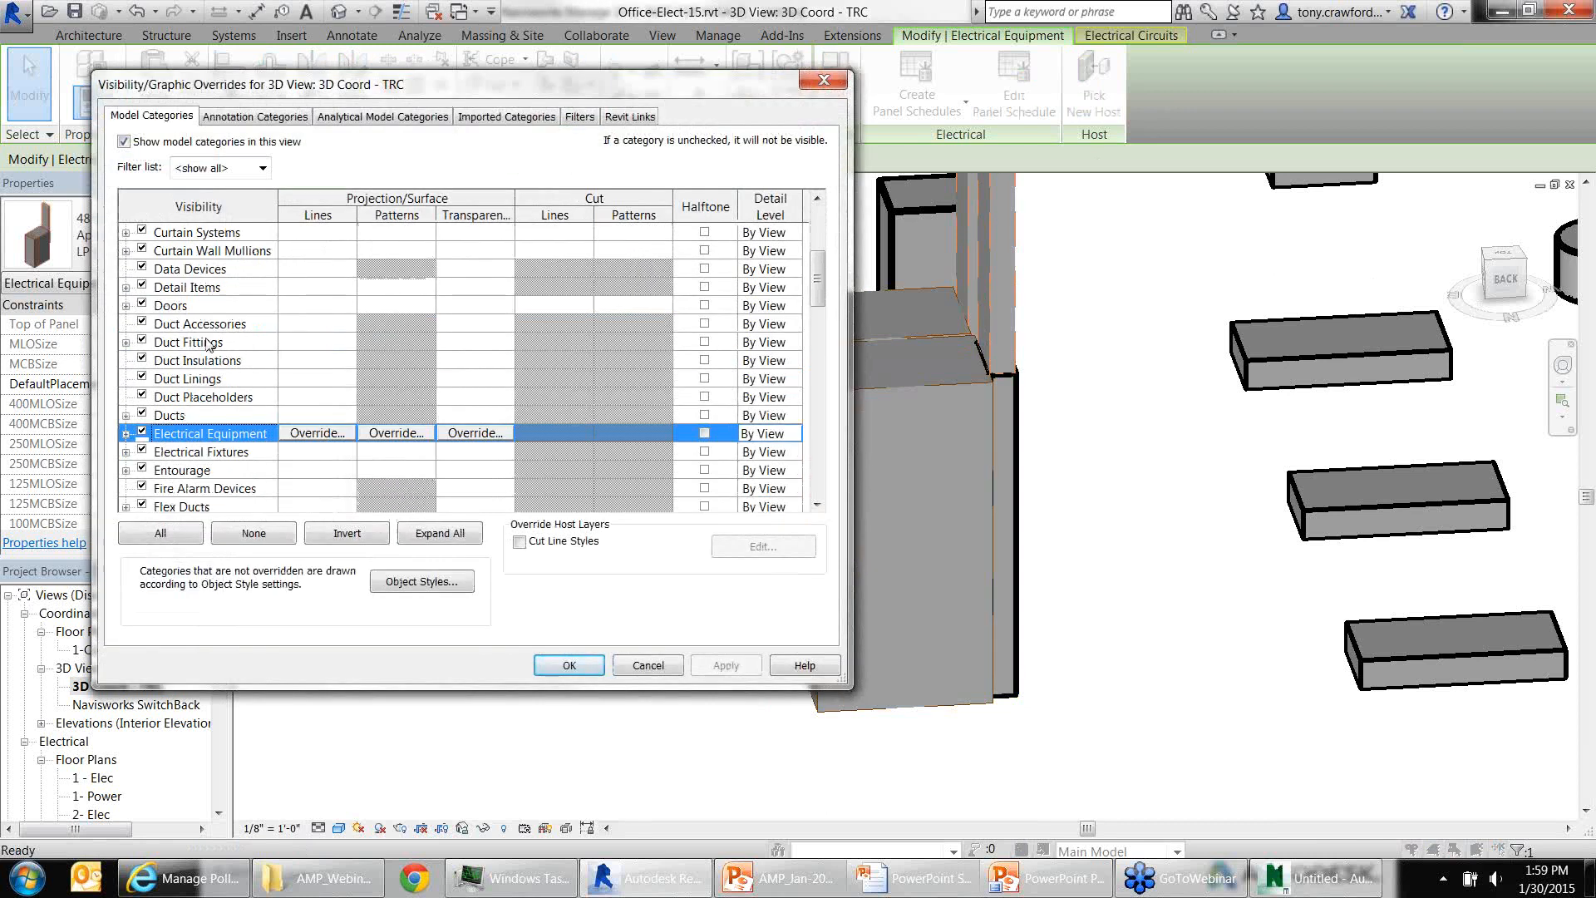
key("Right")
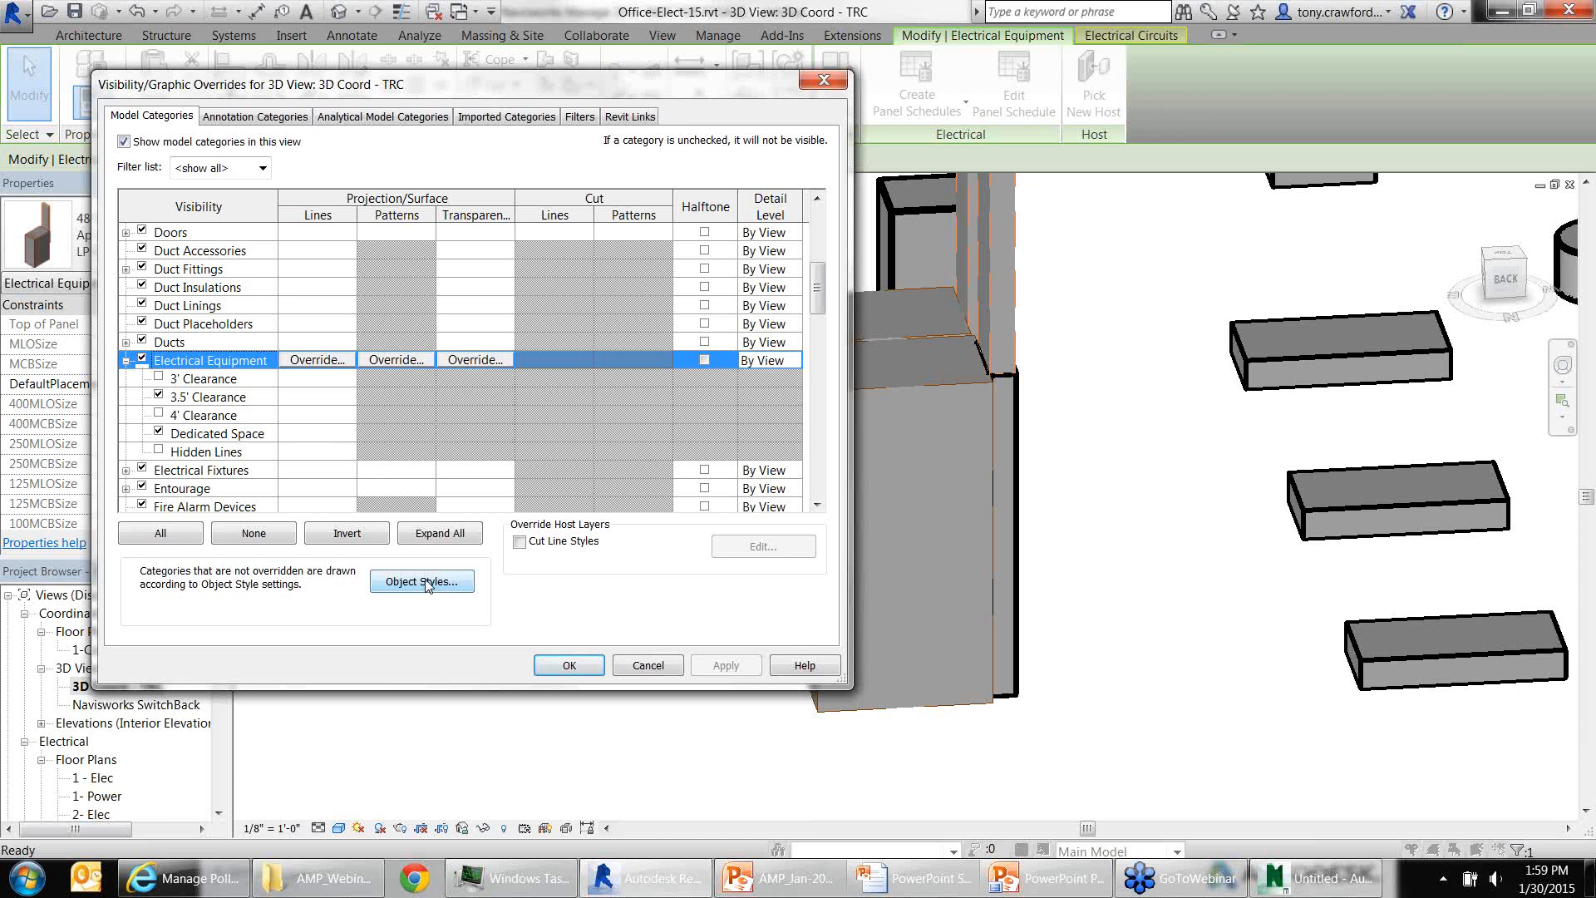
Review the Electrical Equipment subcategories in Object Styles, including the material assignments of 3' Clearance and 3.5' Clearance, and close both dialogs
left_click(422, 581)
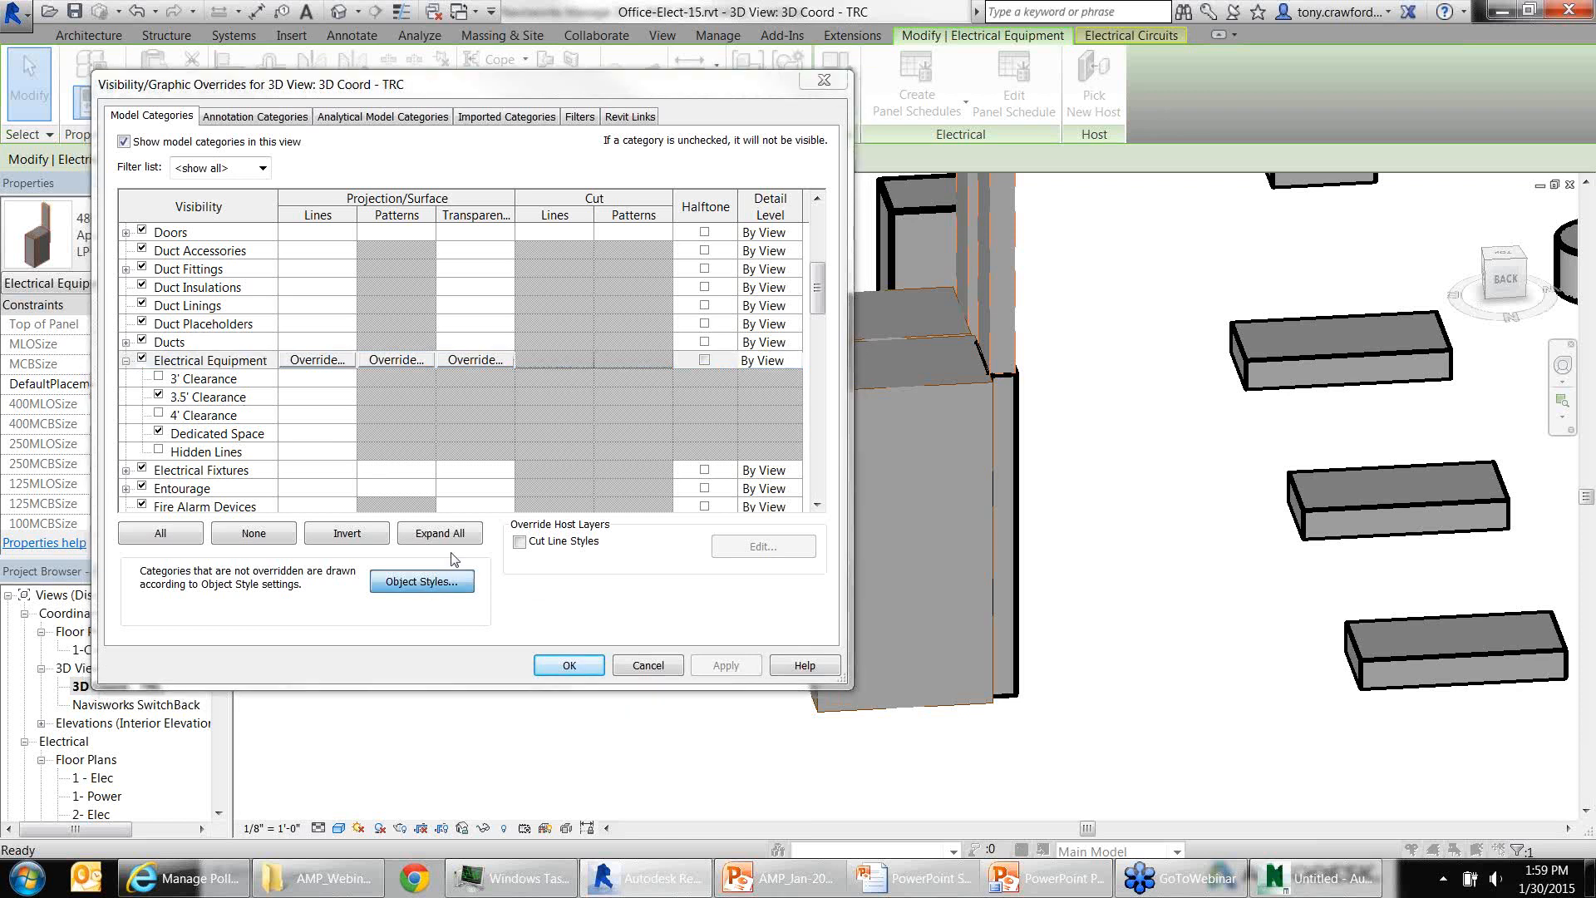
left_click(562, 462)
key("e")
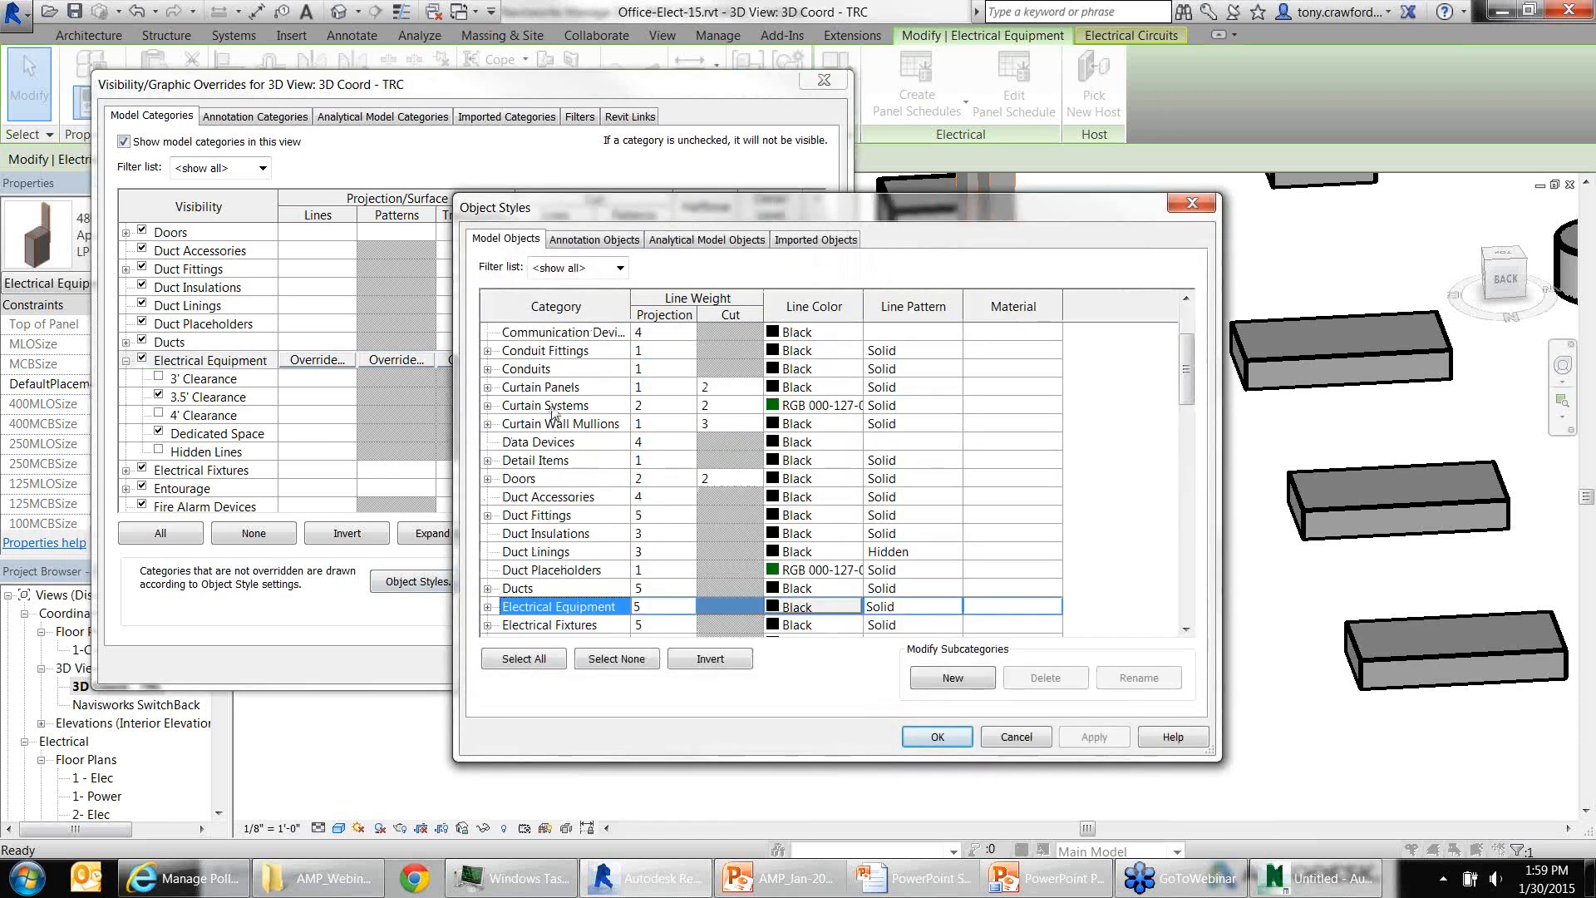
scroll(552, 409, "down", 2)
left_click(488, 515)
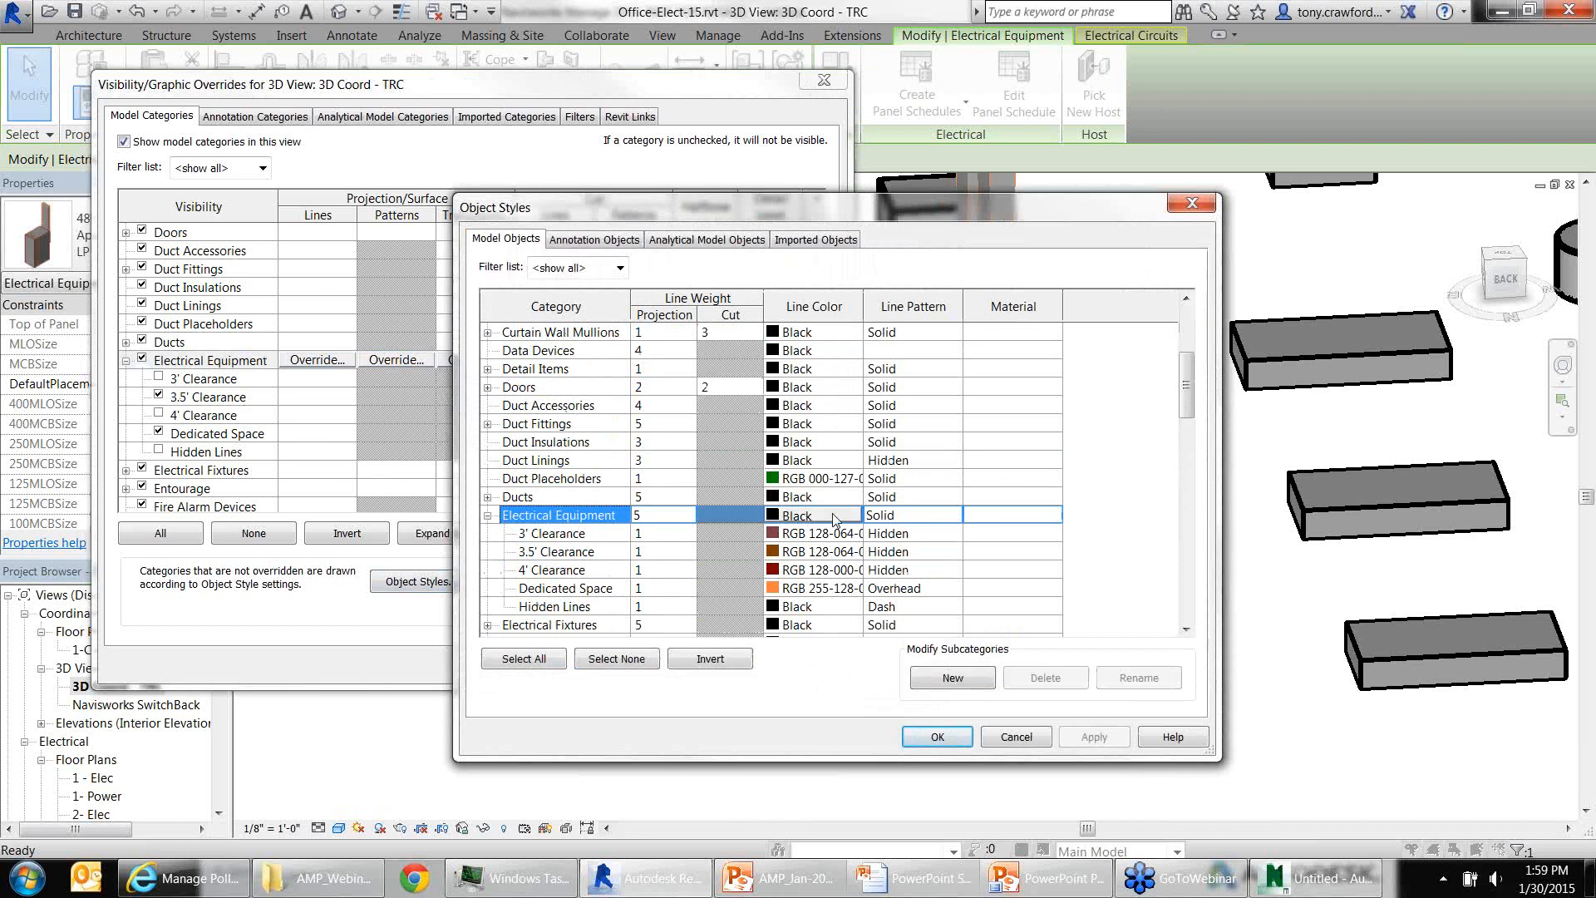
left_click(948, 541)
left_click(950, 552)
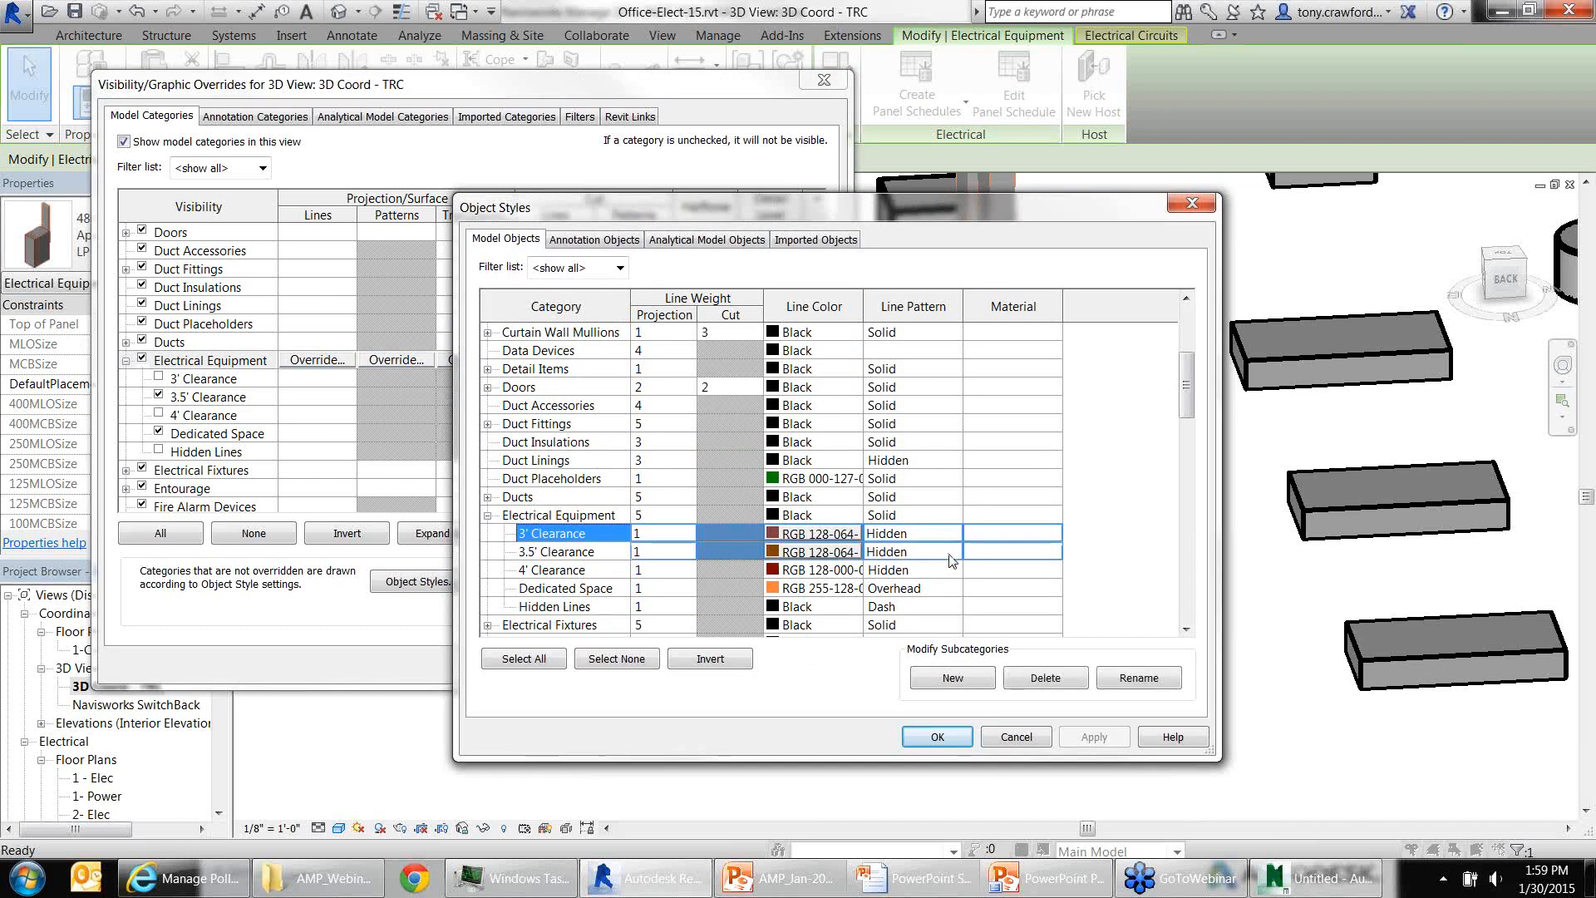
left_click(952, 736)
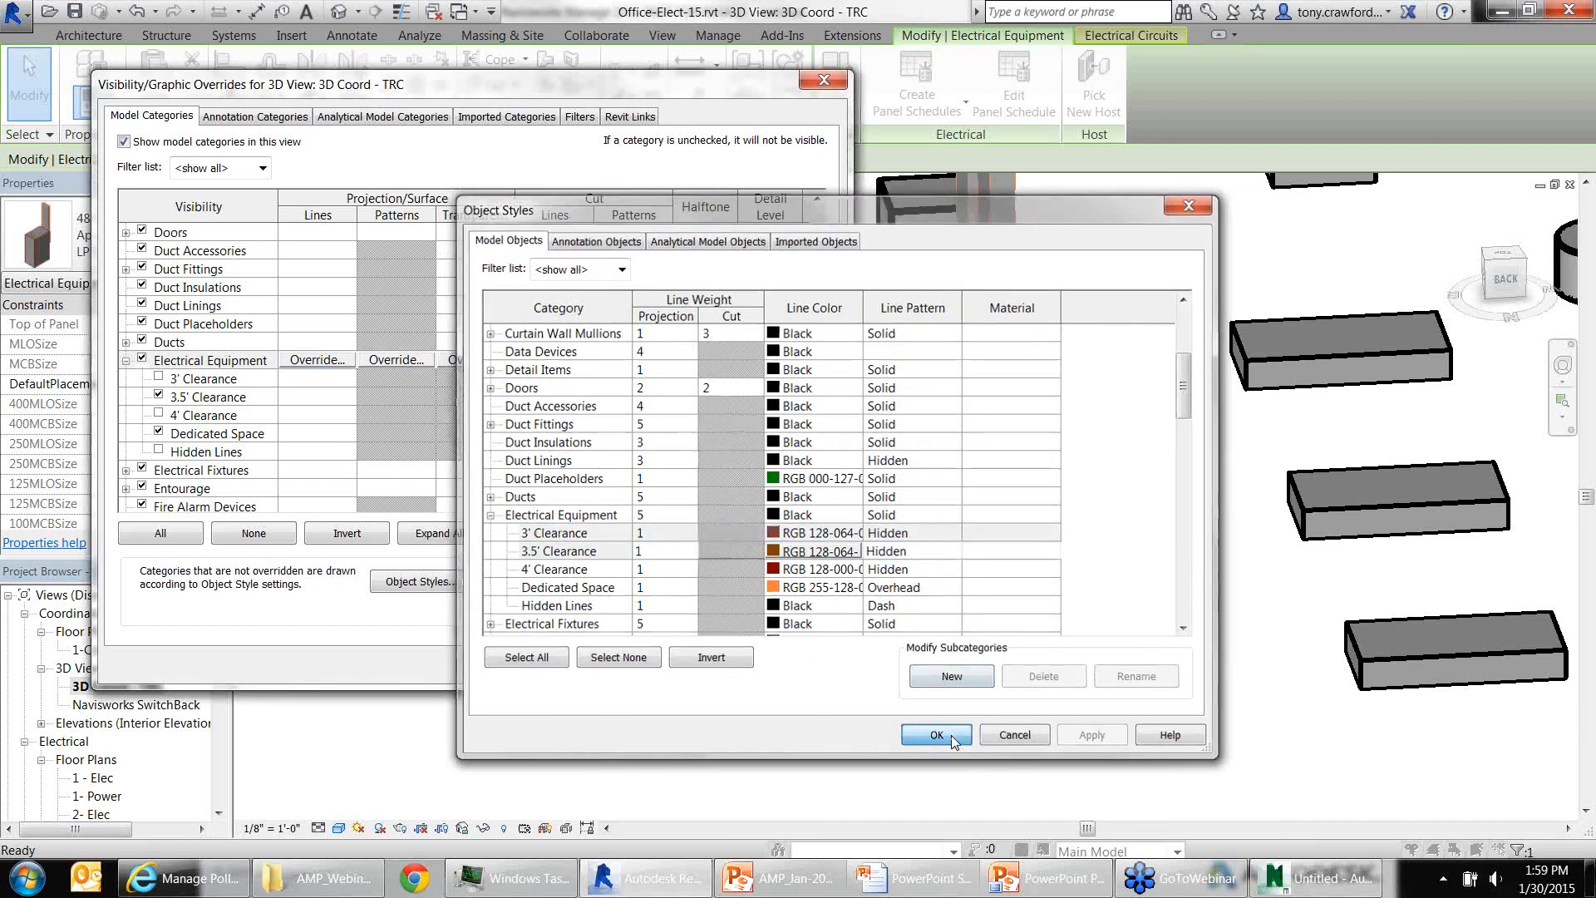
left_click(572, 667)
Try the Consistent Colors visual style in the 3D view and set it to Hidden Line
left_click(341, 828)
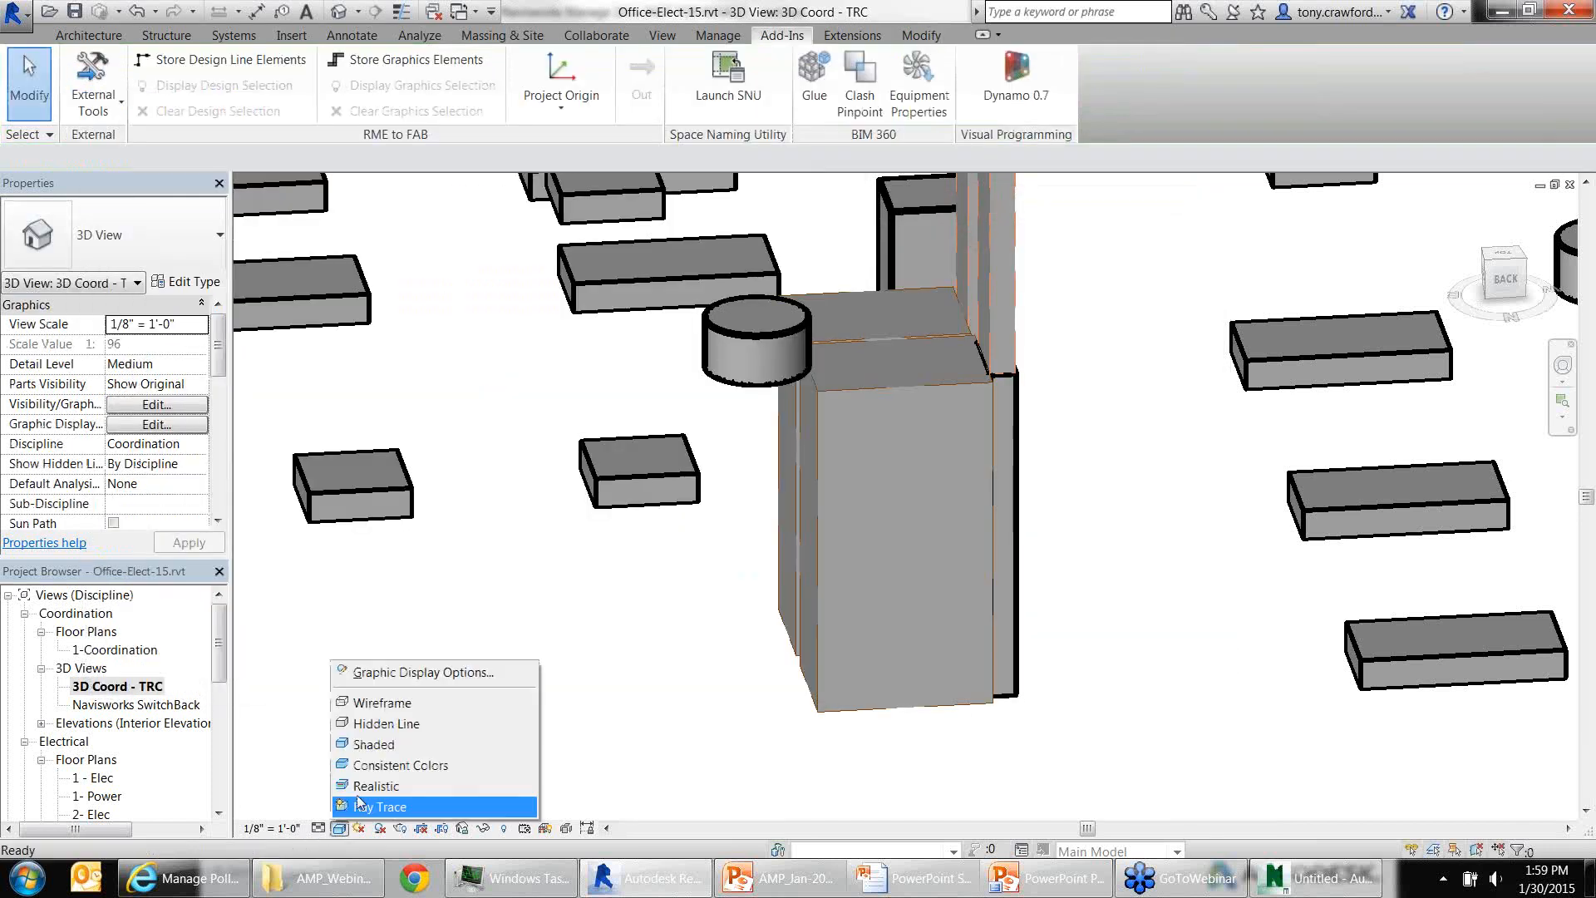
left_click(412, 762)
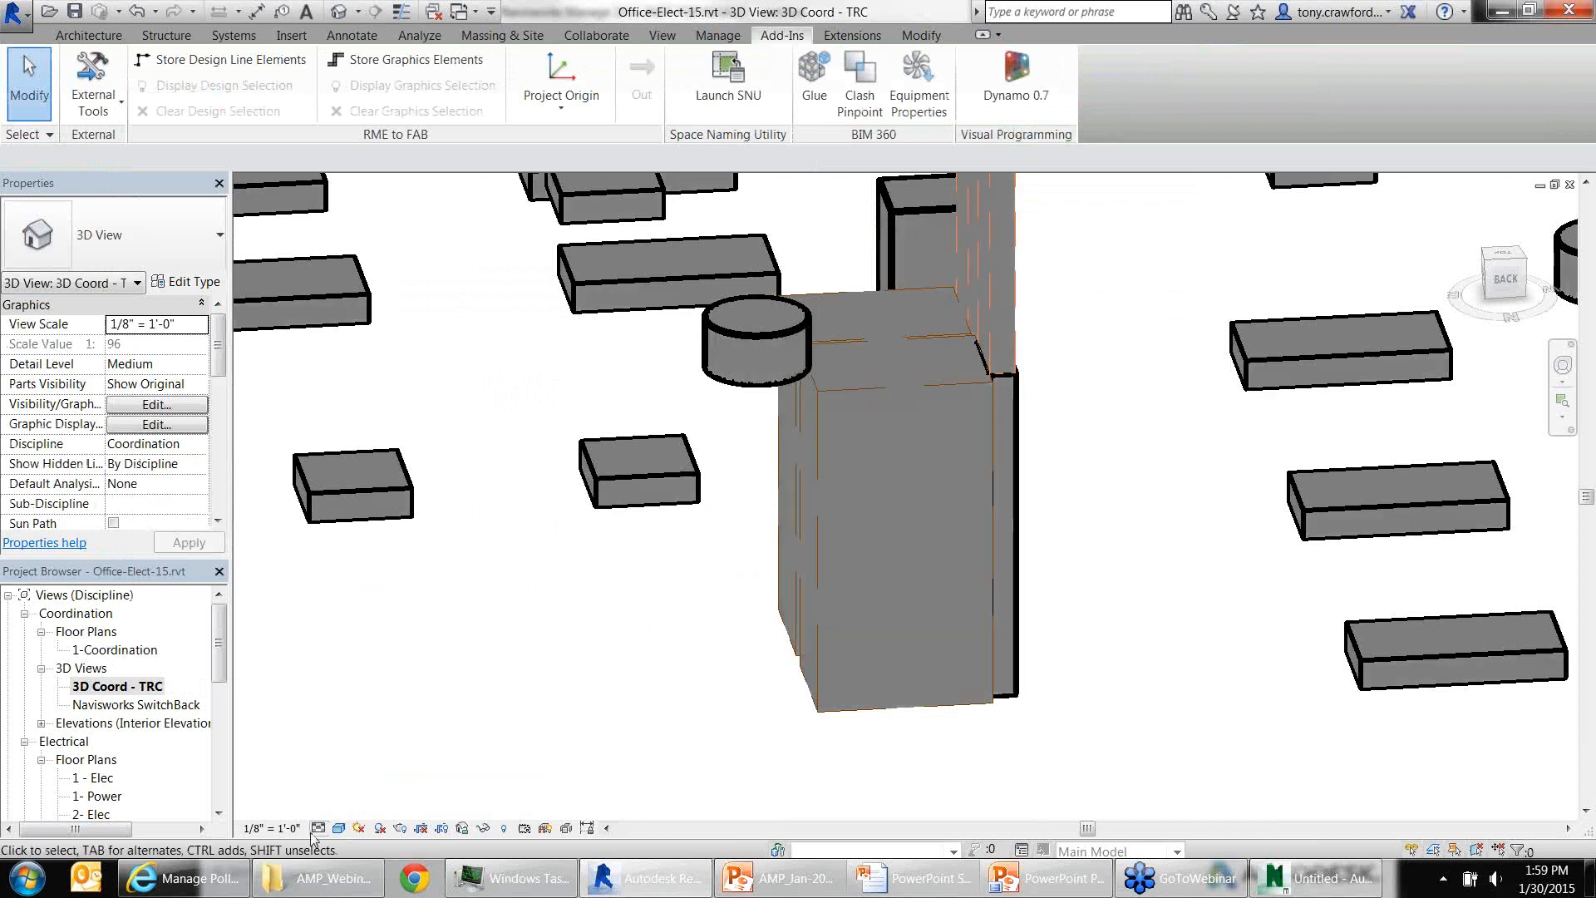
left_click(340, 828)
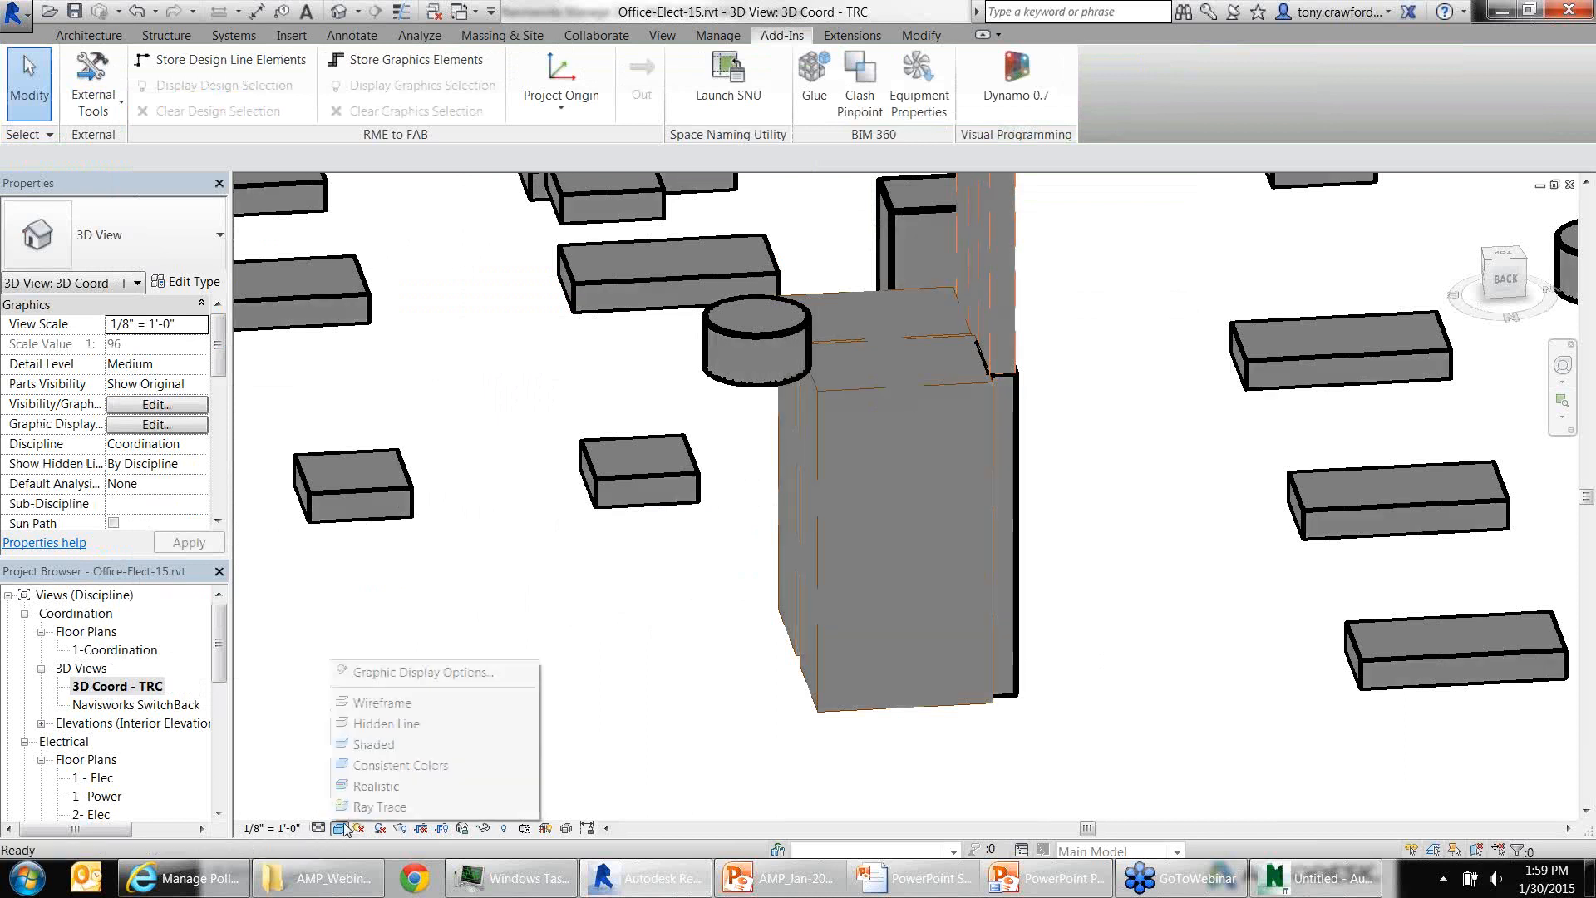
left_click(397, 723)
Select the LP-1 panelboard, examine its clearance and dedicated space volumes, and clear the selection
middle_click_drag(726, 587, 727, 613, "shift")
left_click(975, 636)
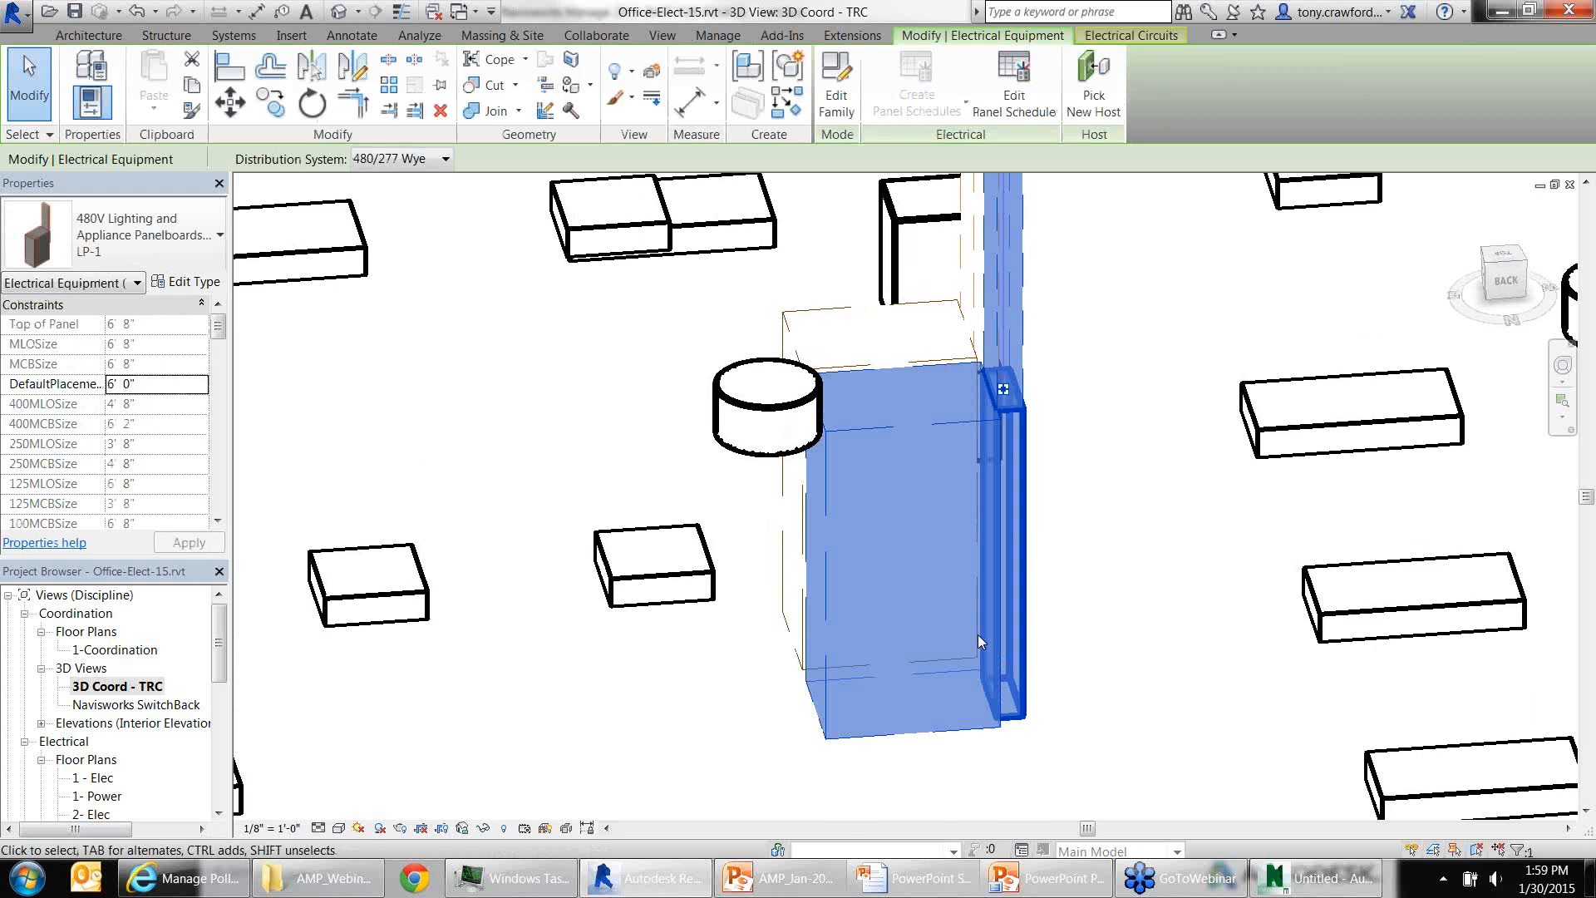
scroll(974, 540, "down", 3)
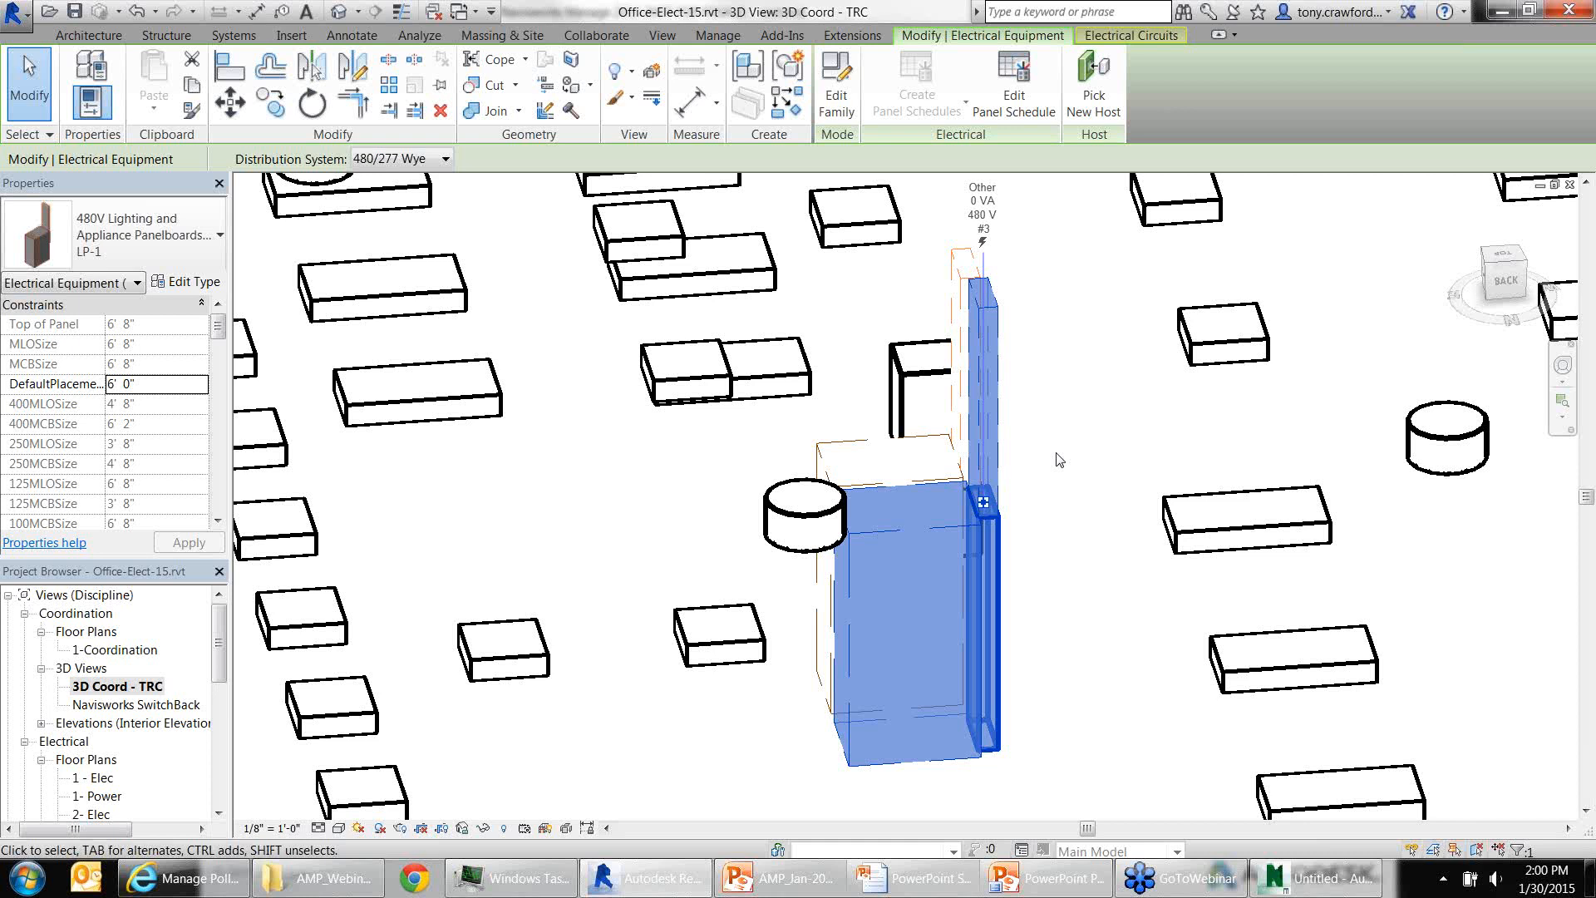
left_click(591, 306)
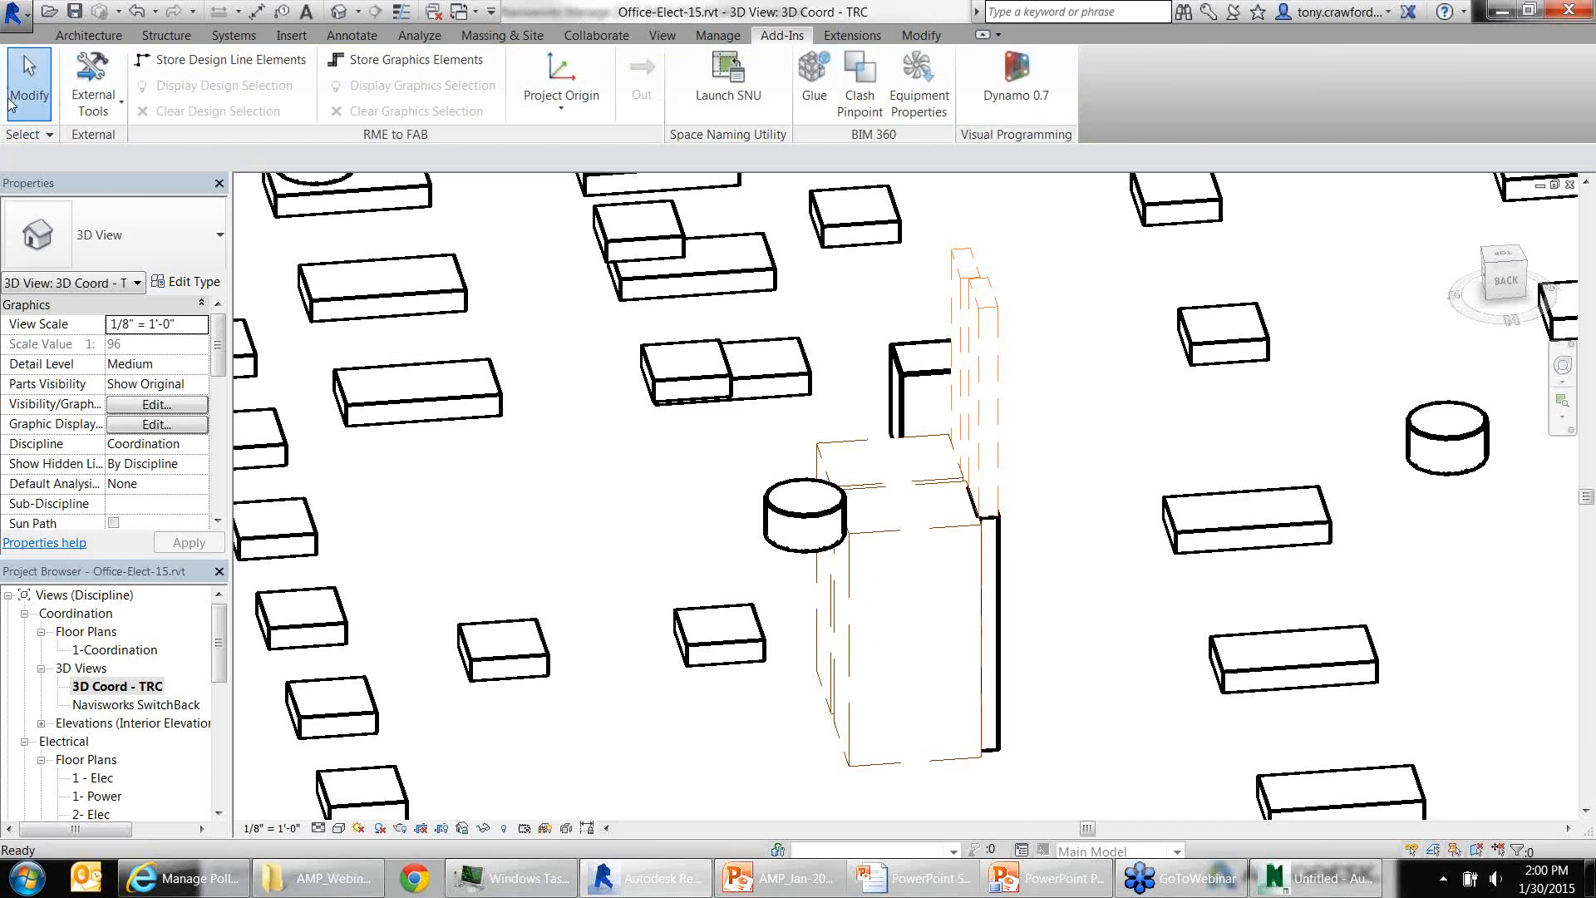
Try to export the 3D view as a Navisworks NWC file, overwriting Office_Mech_15.nwc in the AMP_Webinar_2015 folder
left_click(15, 13)
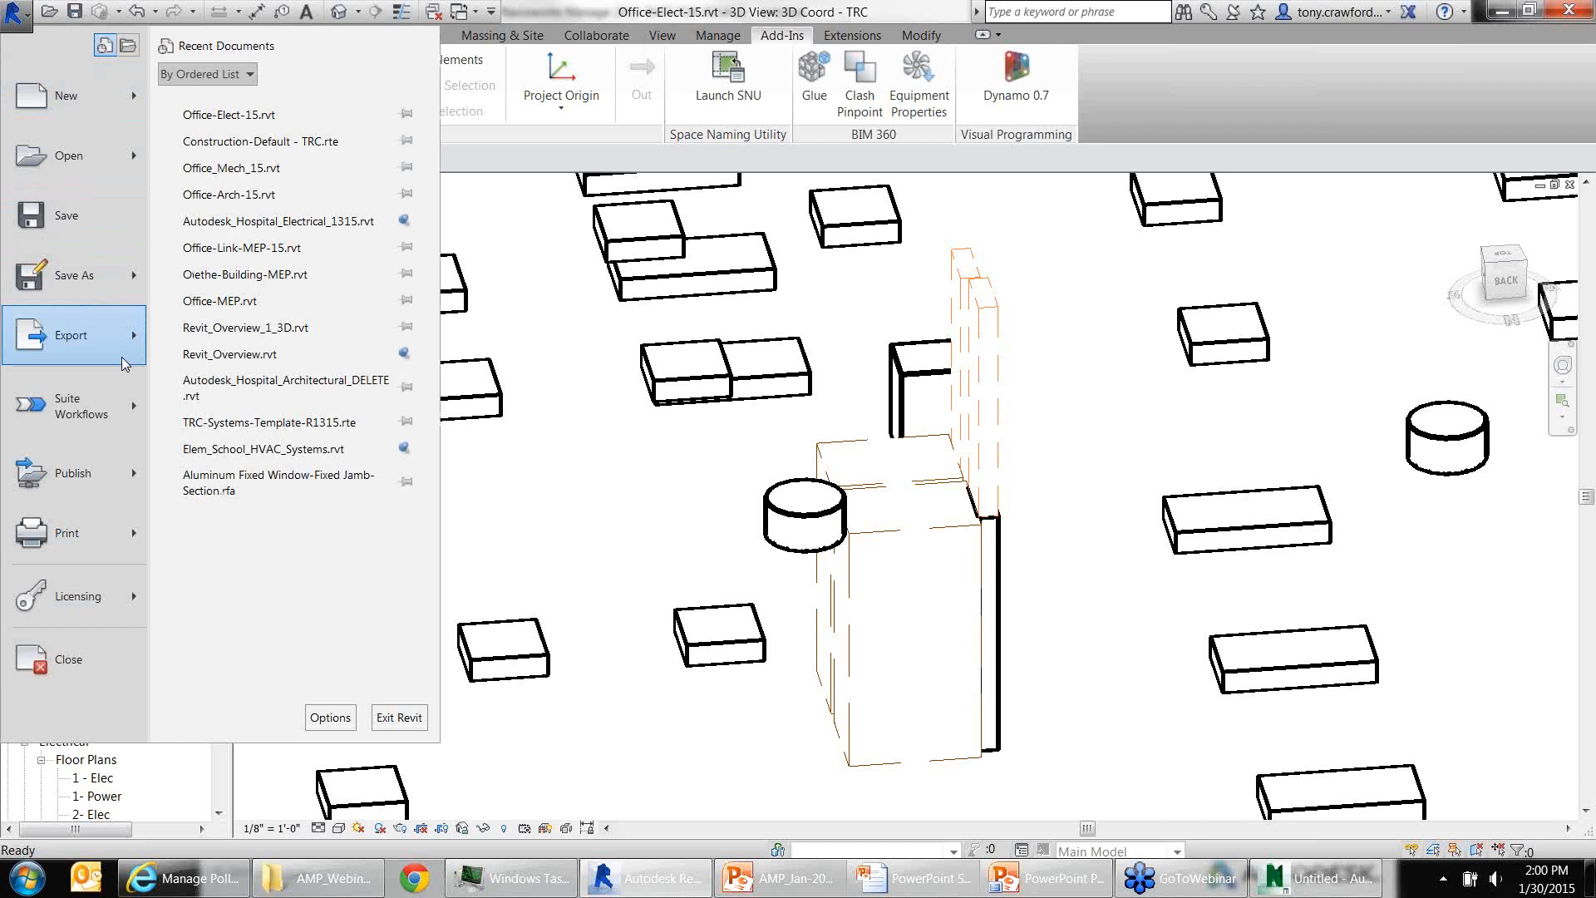
left_click(97, 337)
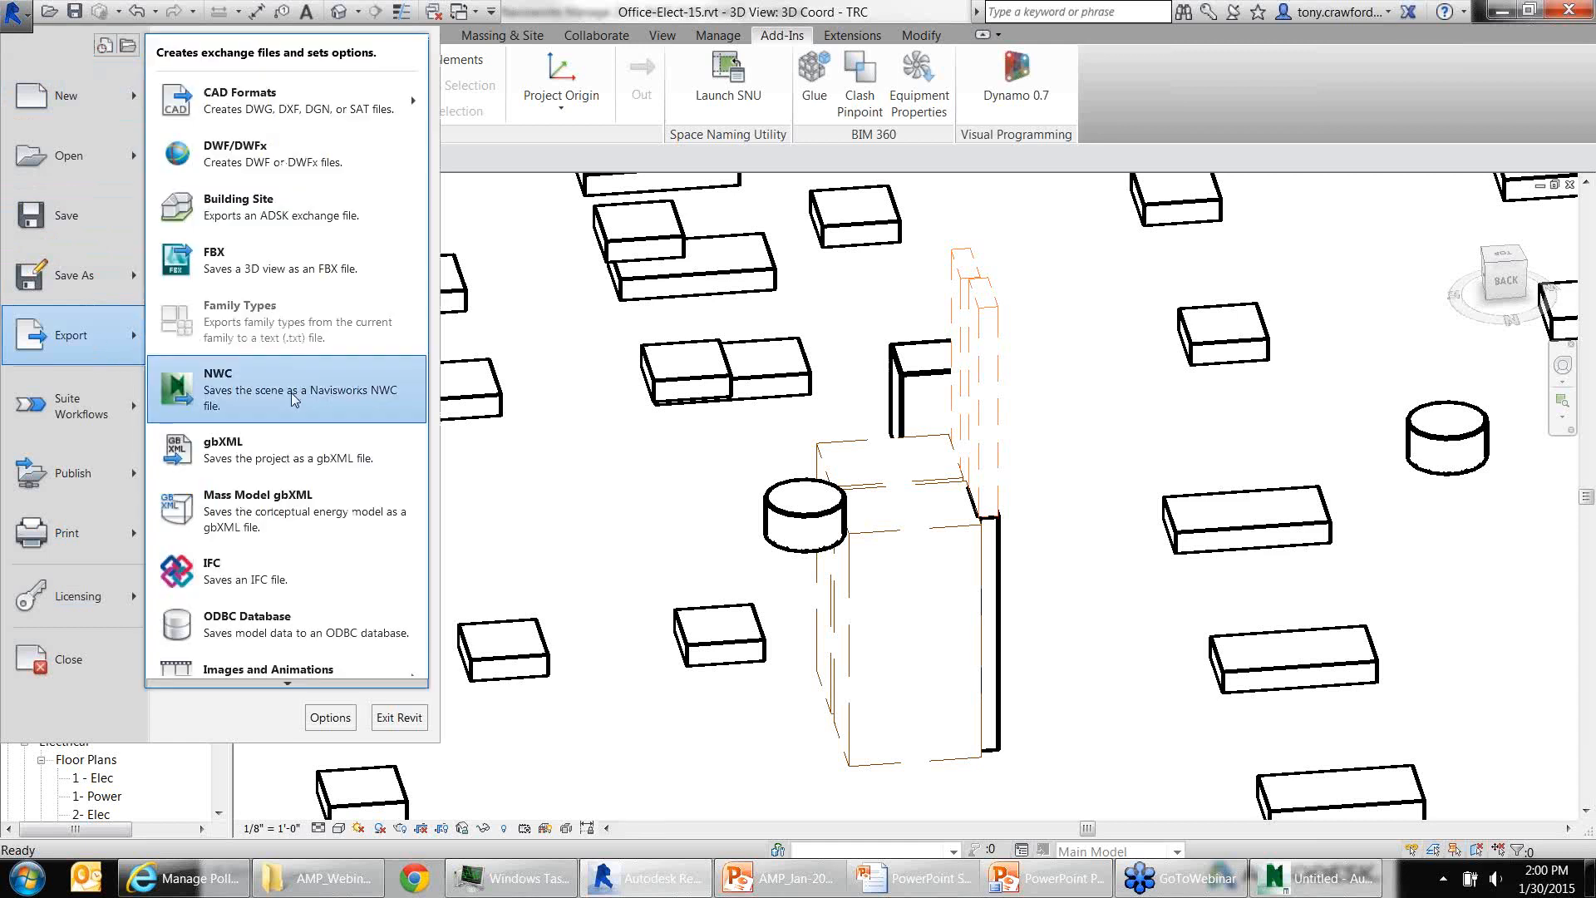
left_click(293, 400)
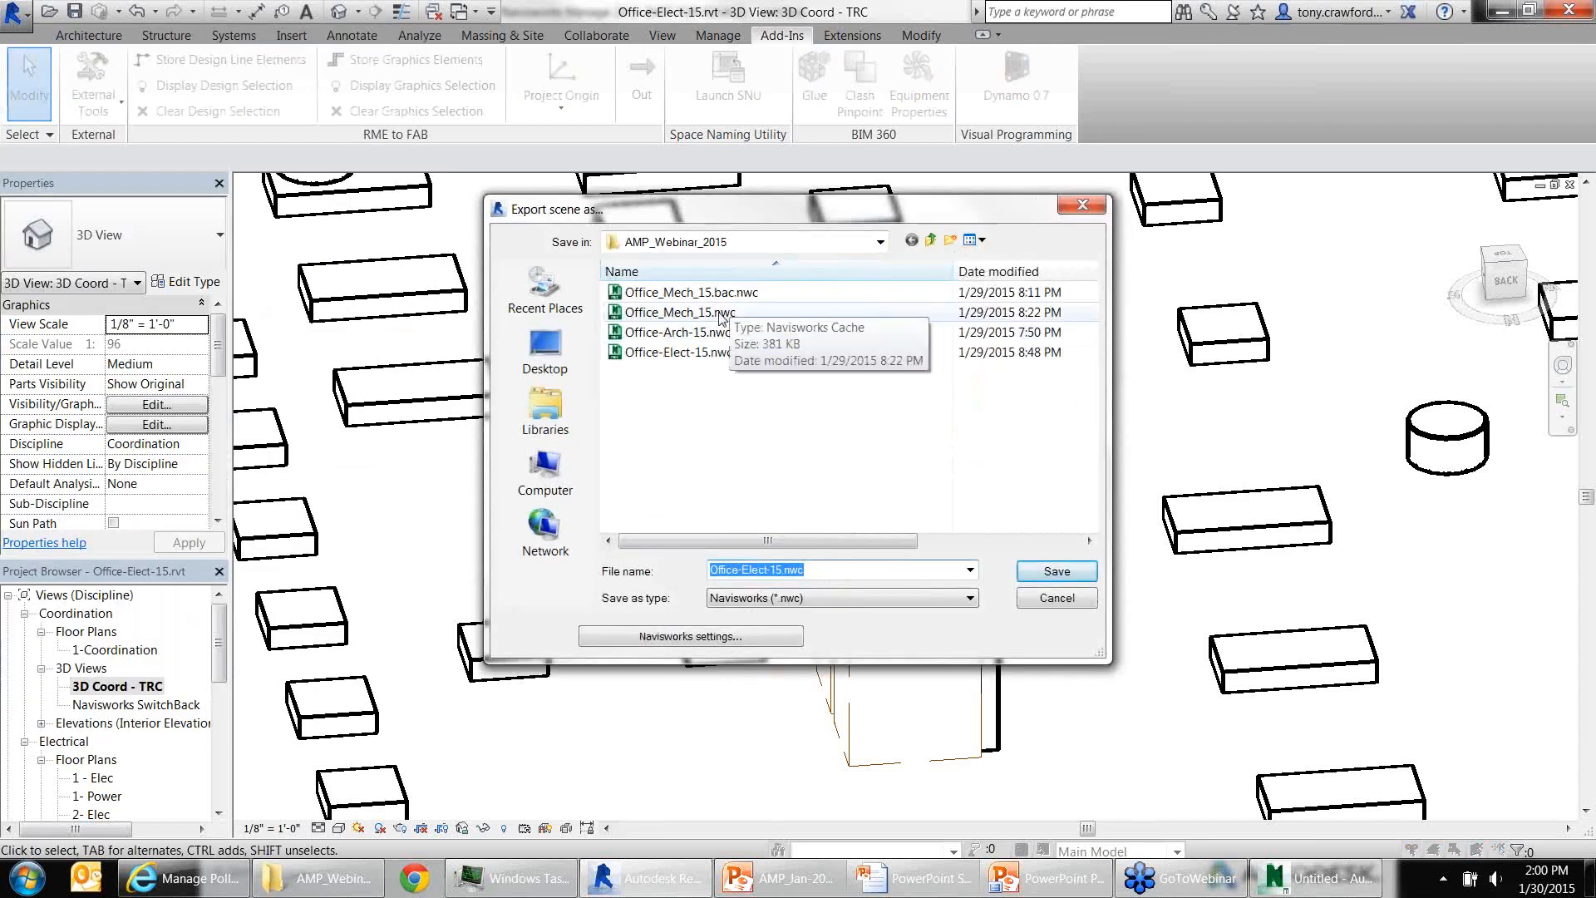
left_click(720, 314)
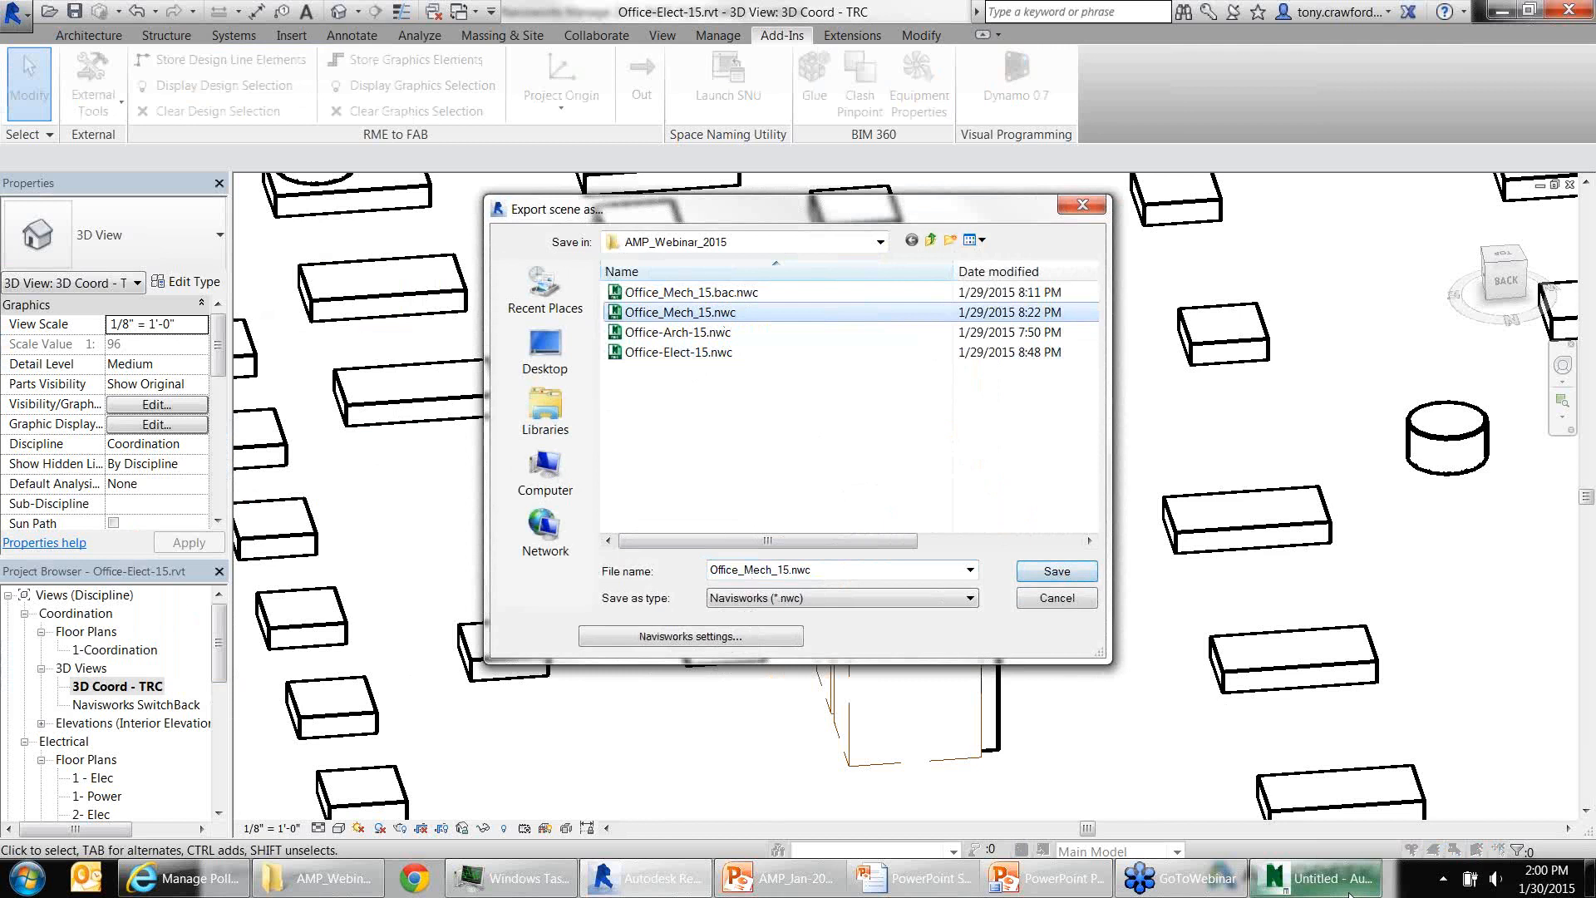
left_click(1057, 571)
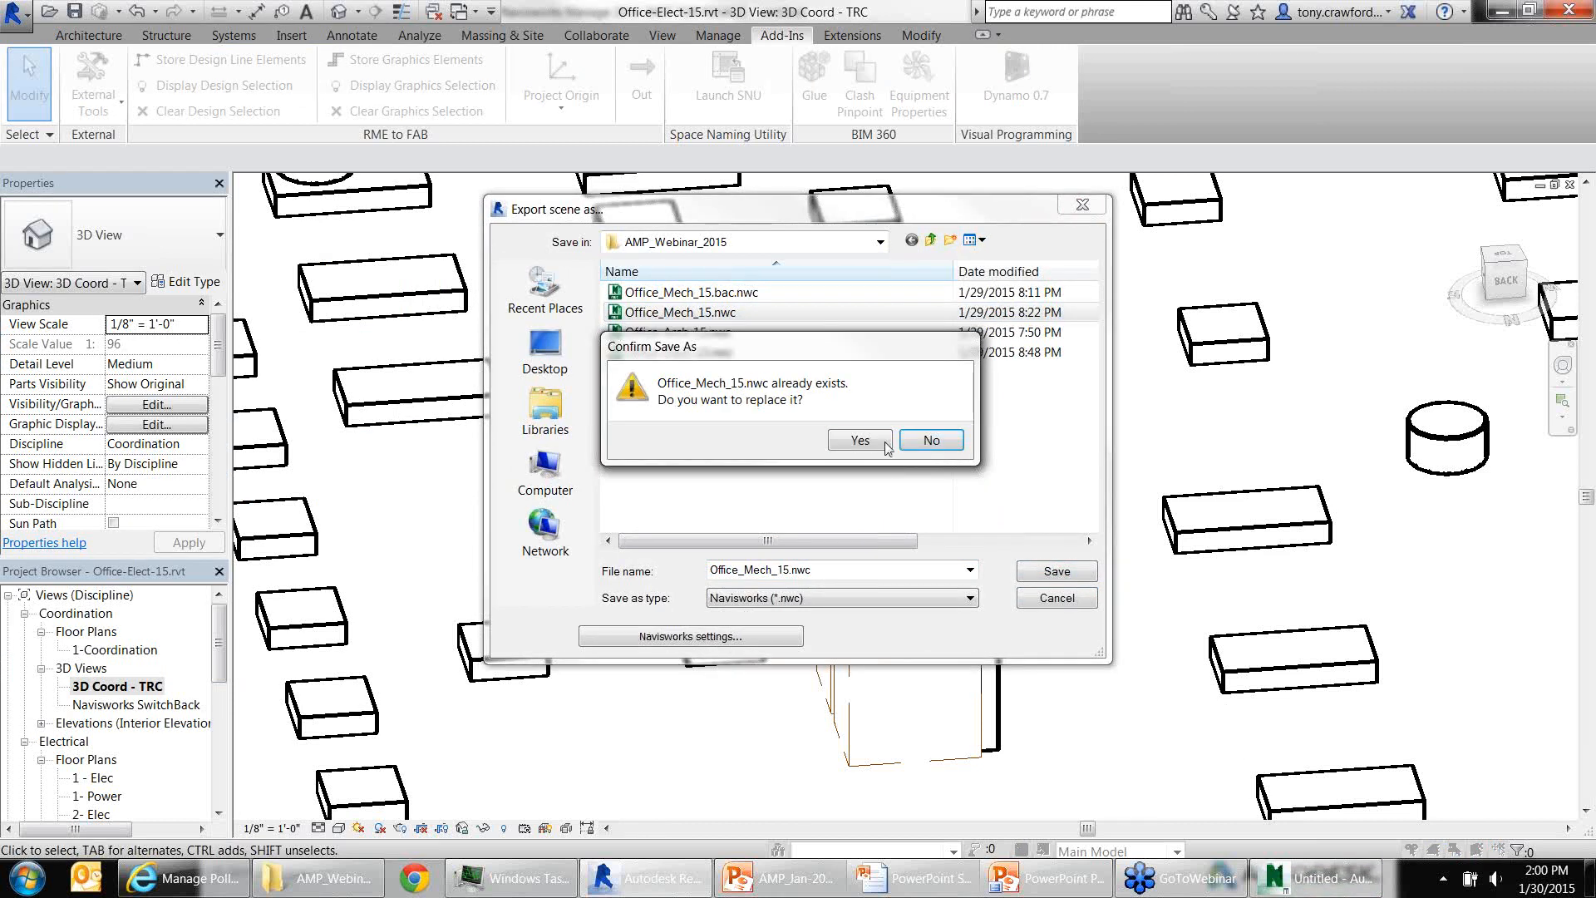
left_click(886, 444)
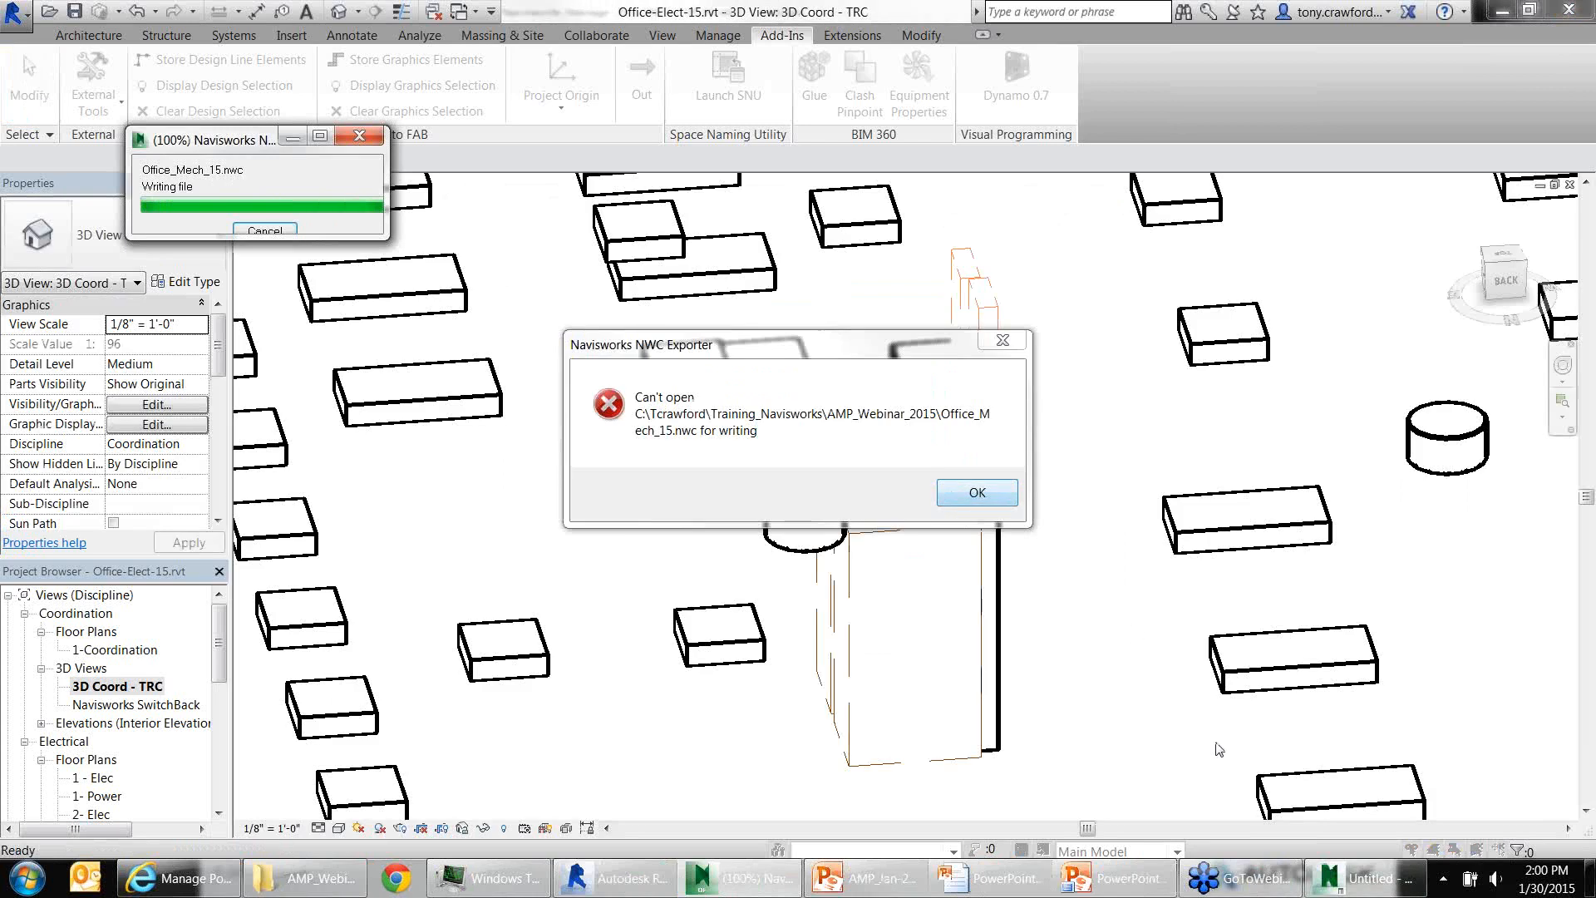
Switch to Navisworks and start a new empty file, then return to Revit and dismiss the export error
left_click(1351, 873)
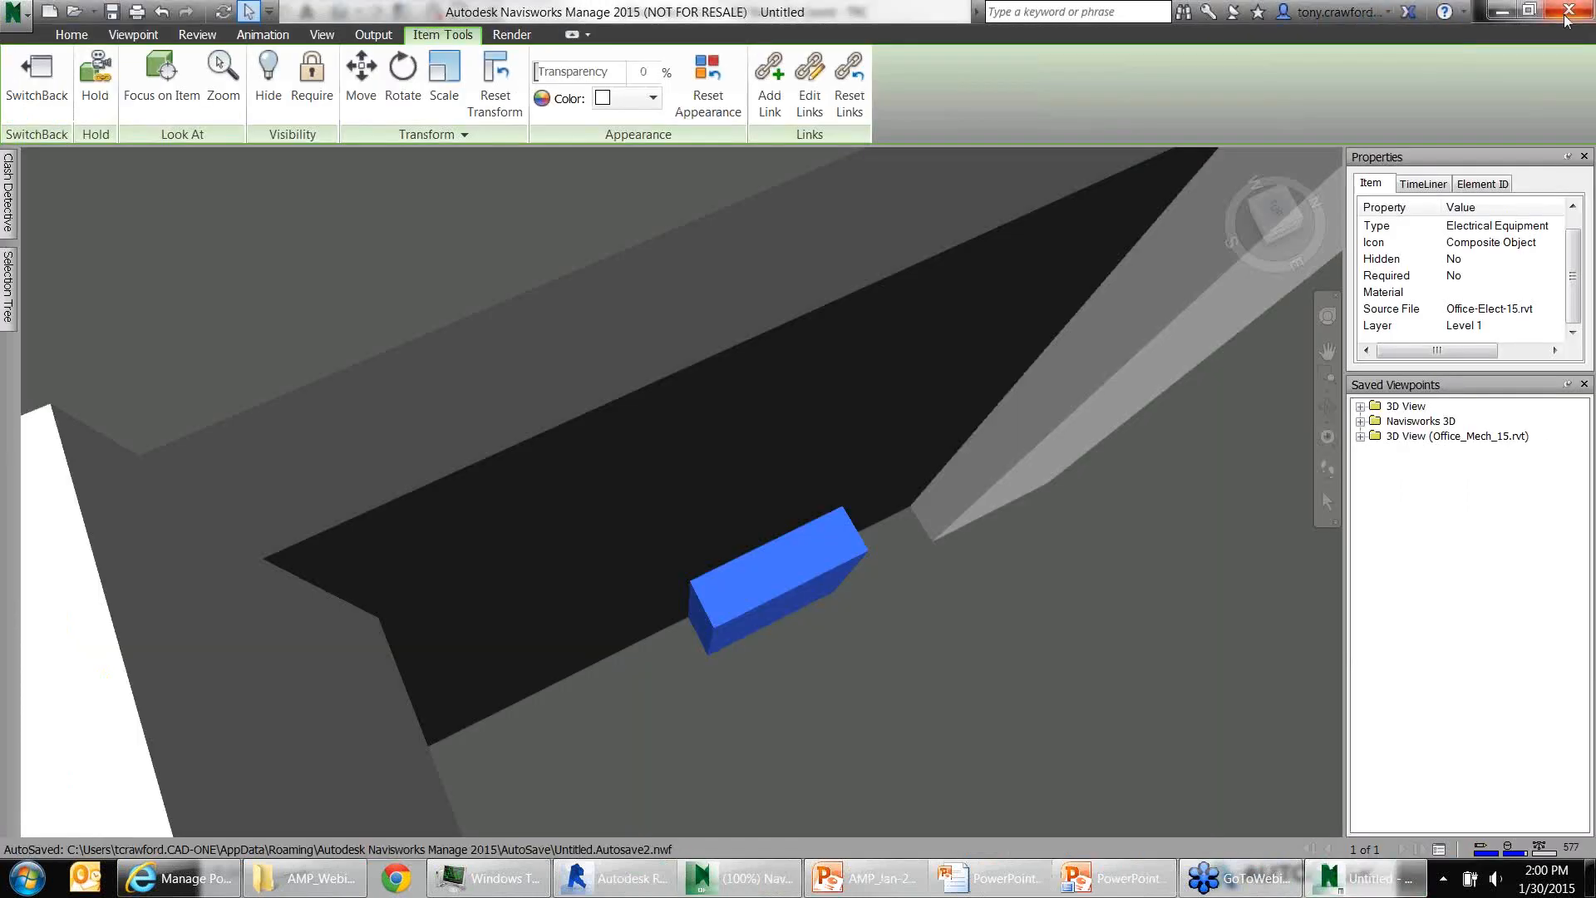
left_click(52, 12)
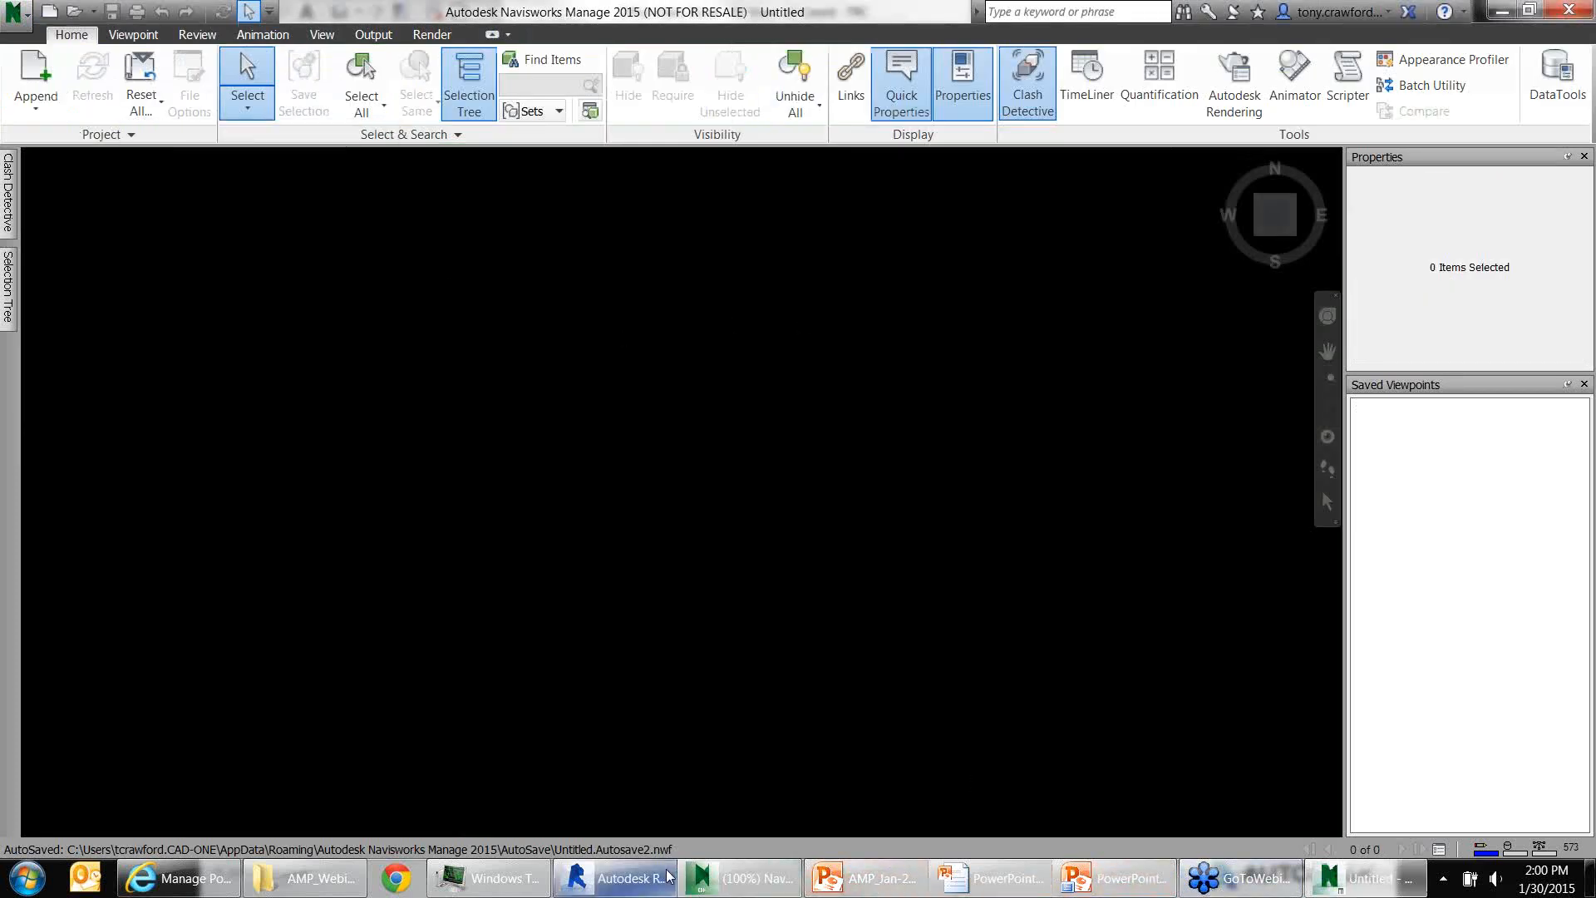
left_click(606, 883)
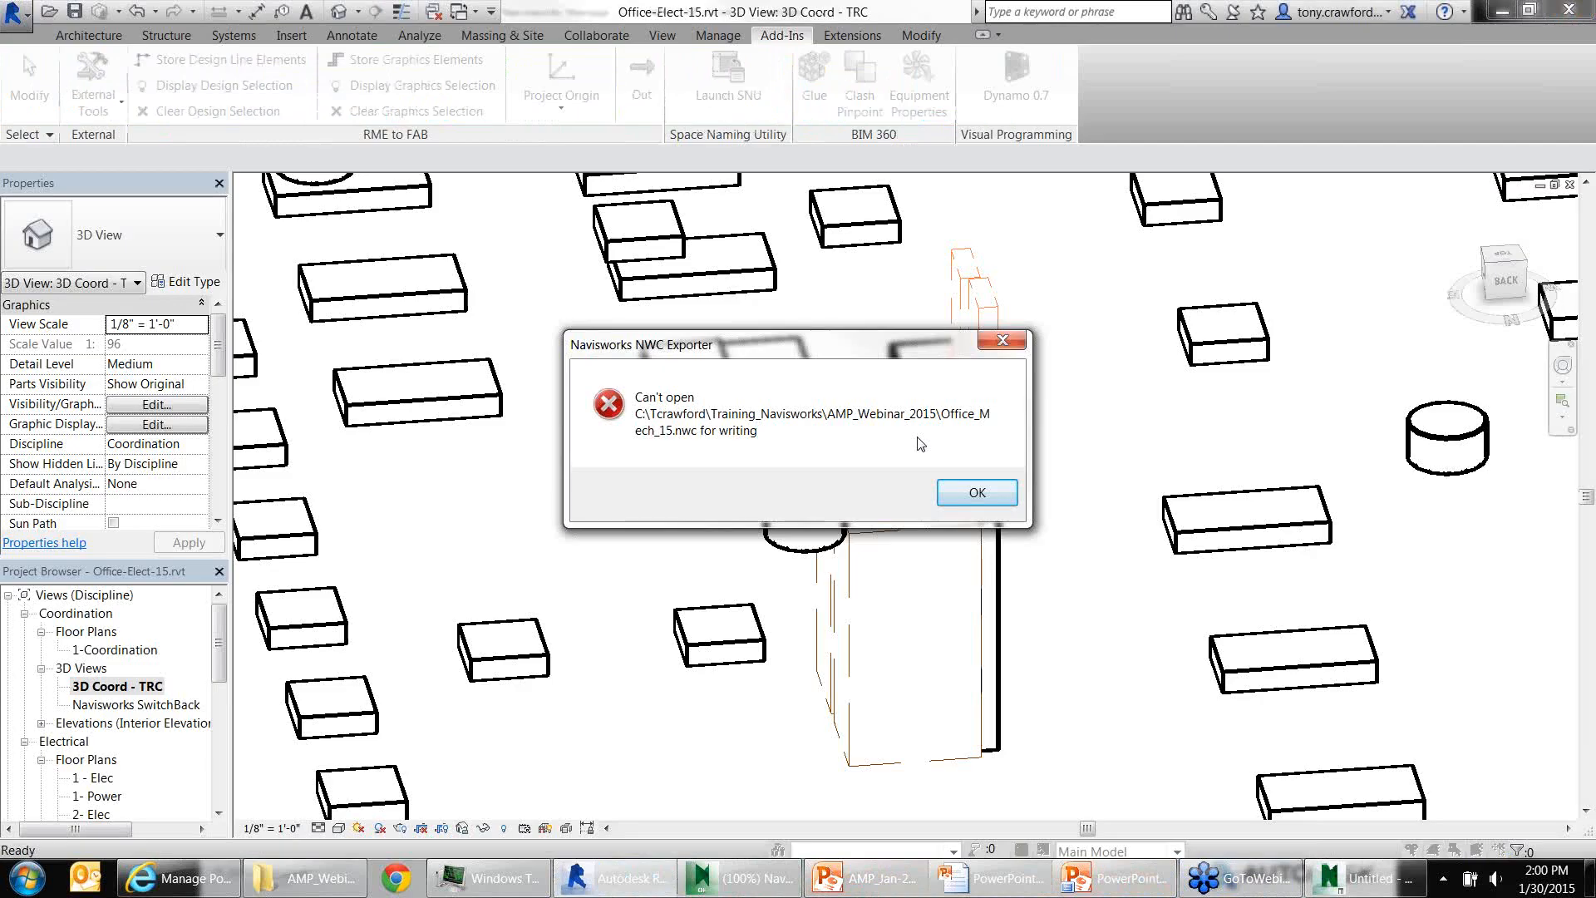
left_click(974, 491)
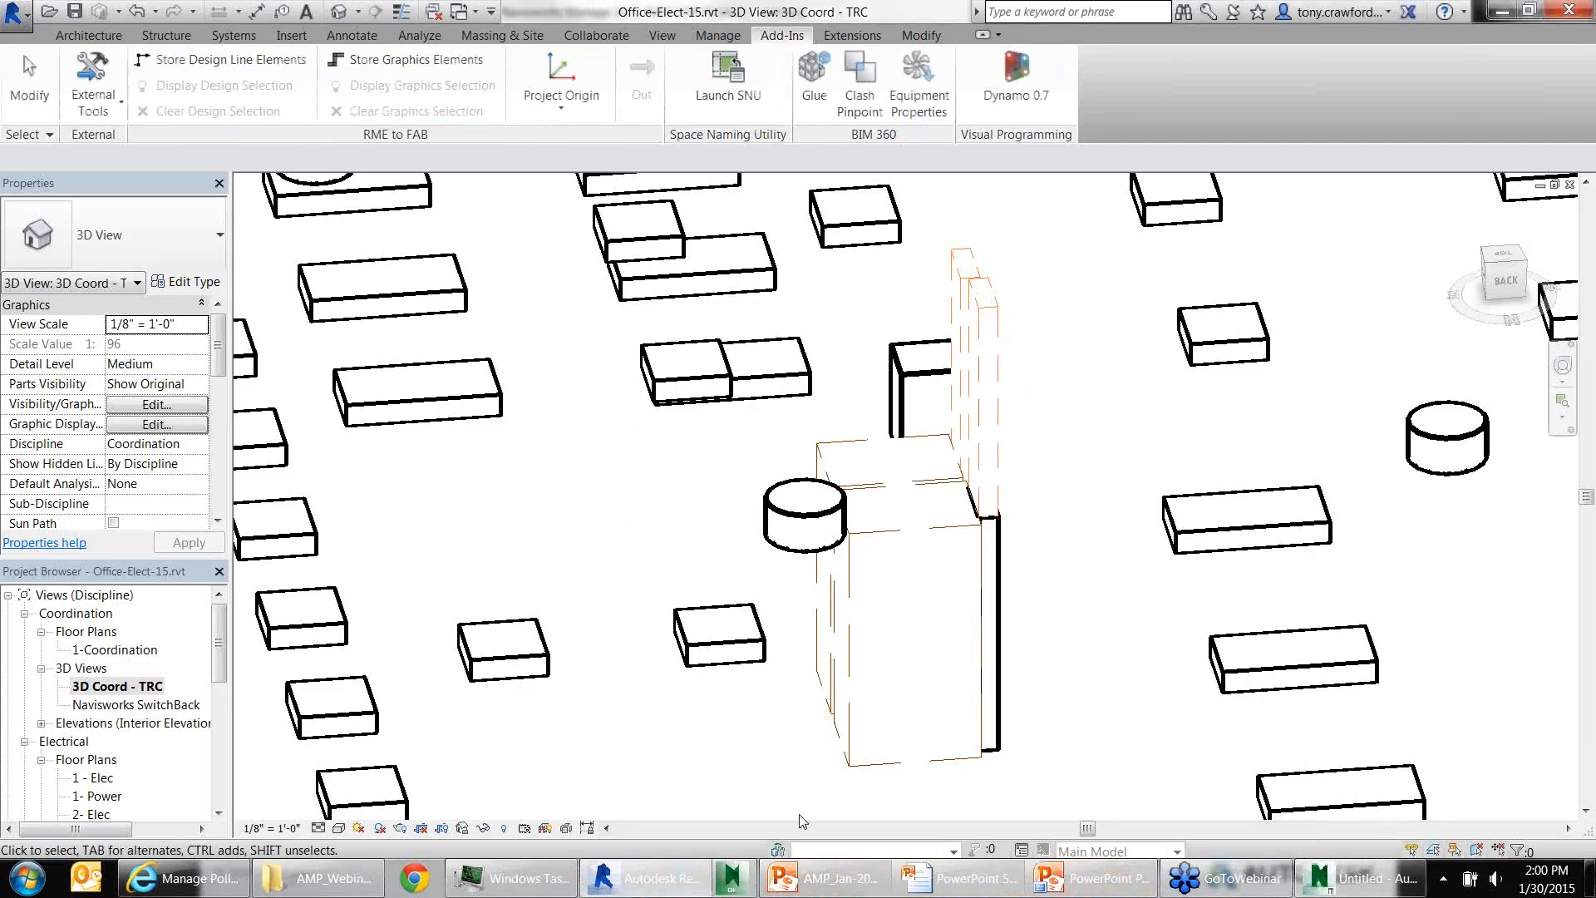
Export the 3D coordination view as Office-Elect-15.nwc, replacing the existing file
left_click(14, 13)
mouse_move(73, 335)
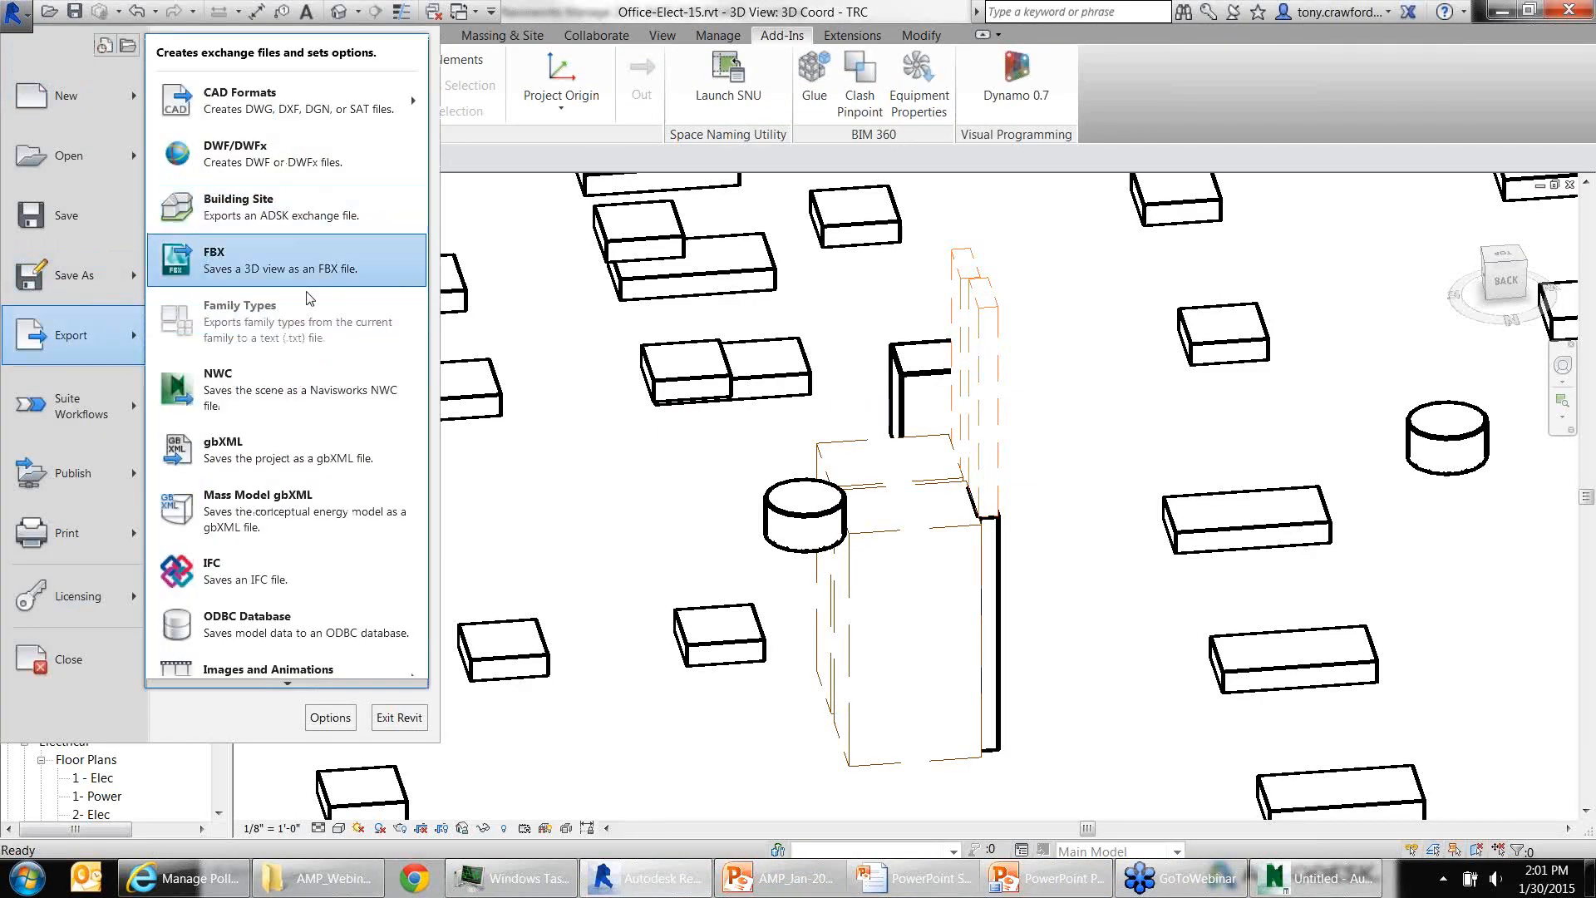
left_click(285, 398)
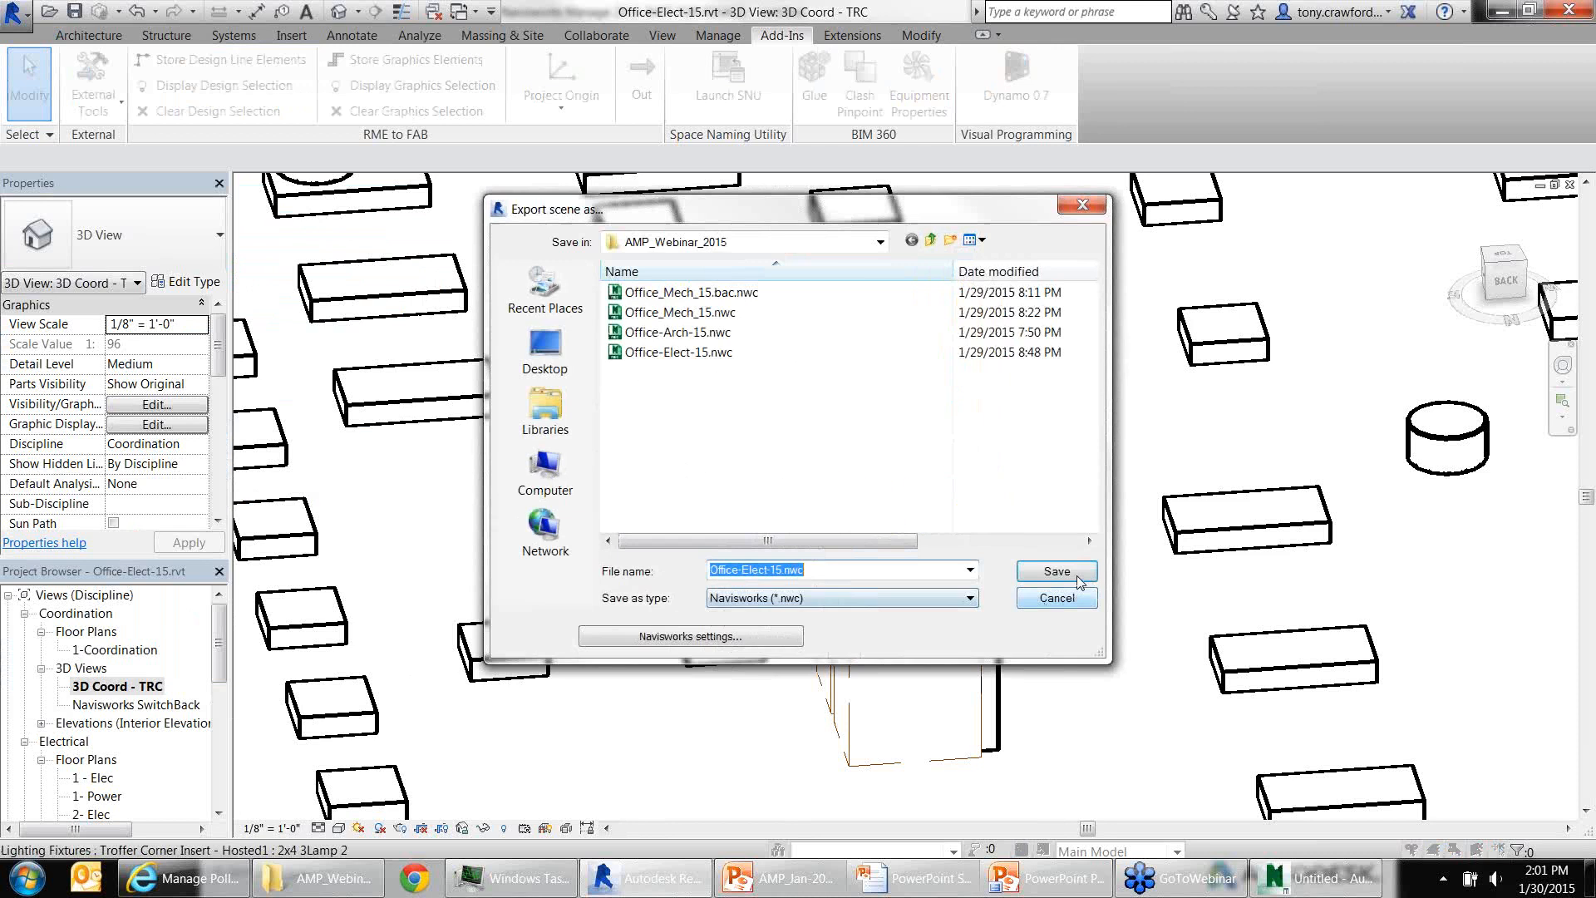
left_click(1056, 571)
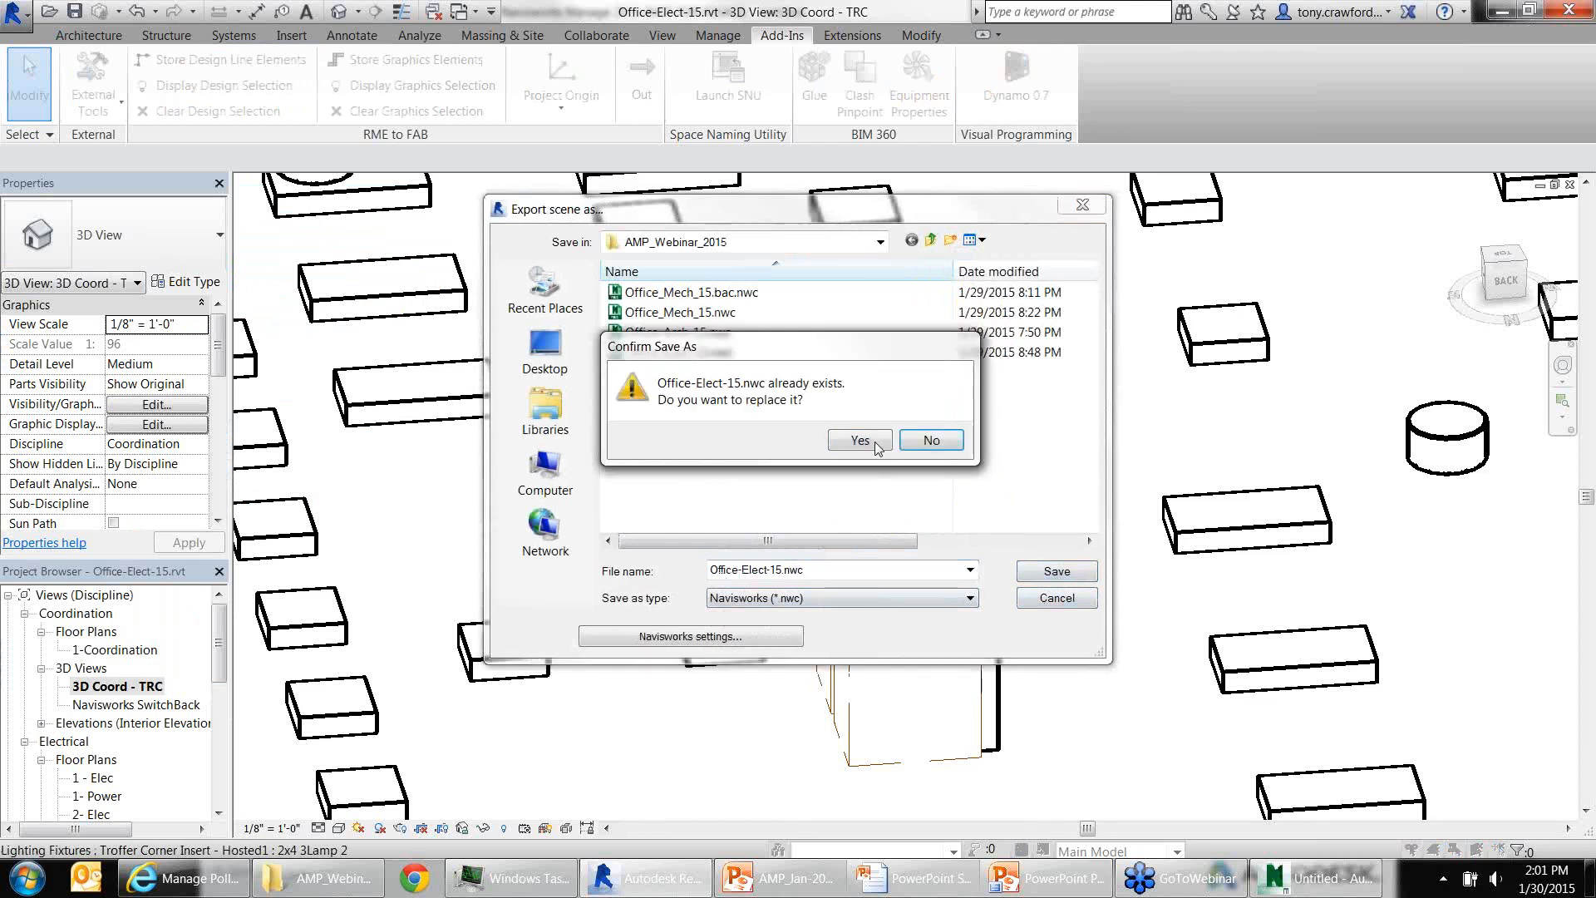
left_click(859, 440)
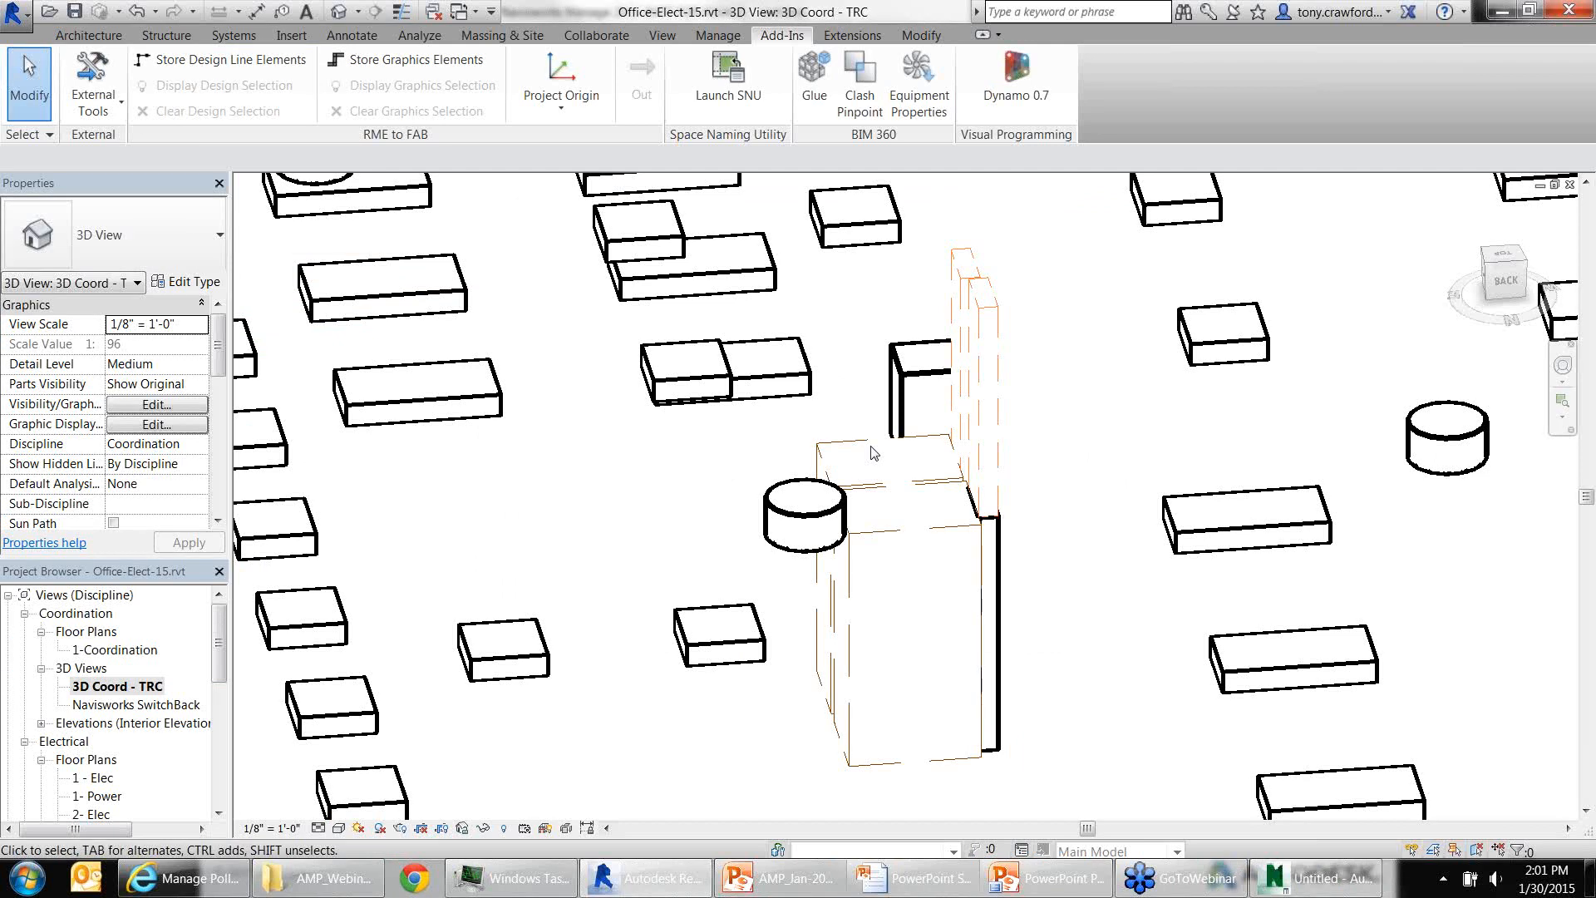
Switch to Navisworks and append Office_Mech_15.rvt to the empty scene
left_click(1344, 891)
left_click(50, 98)
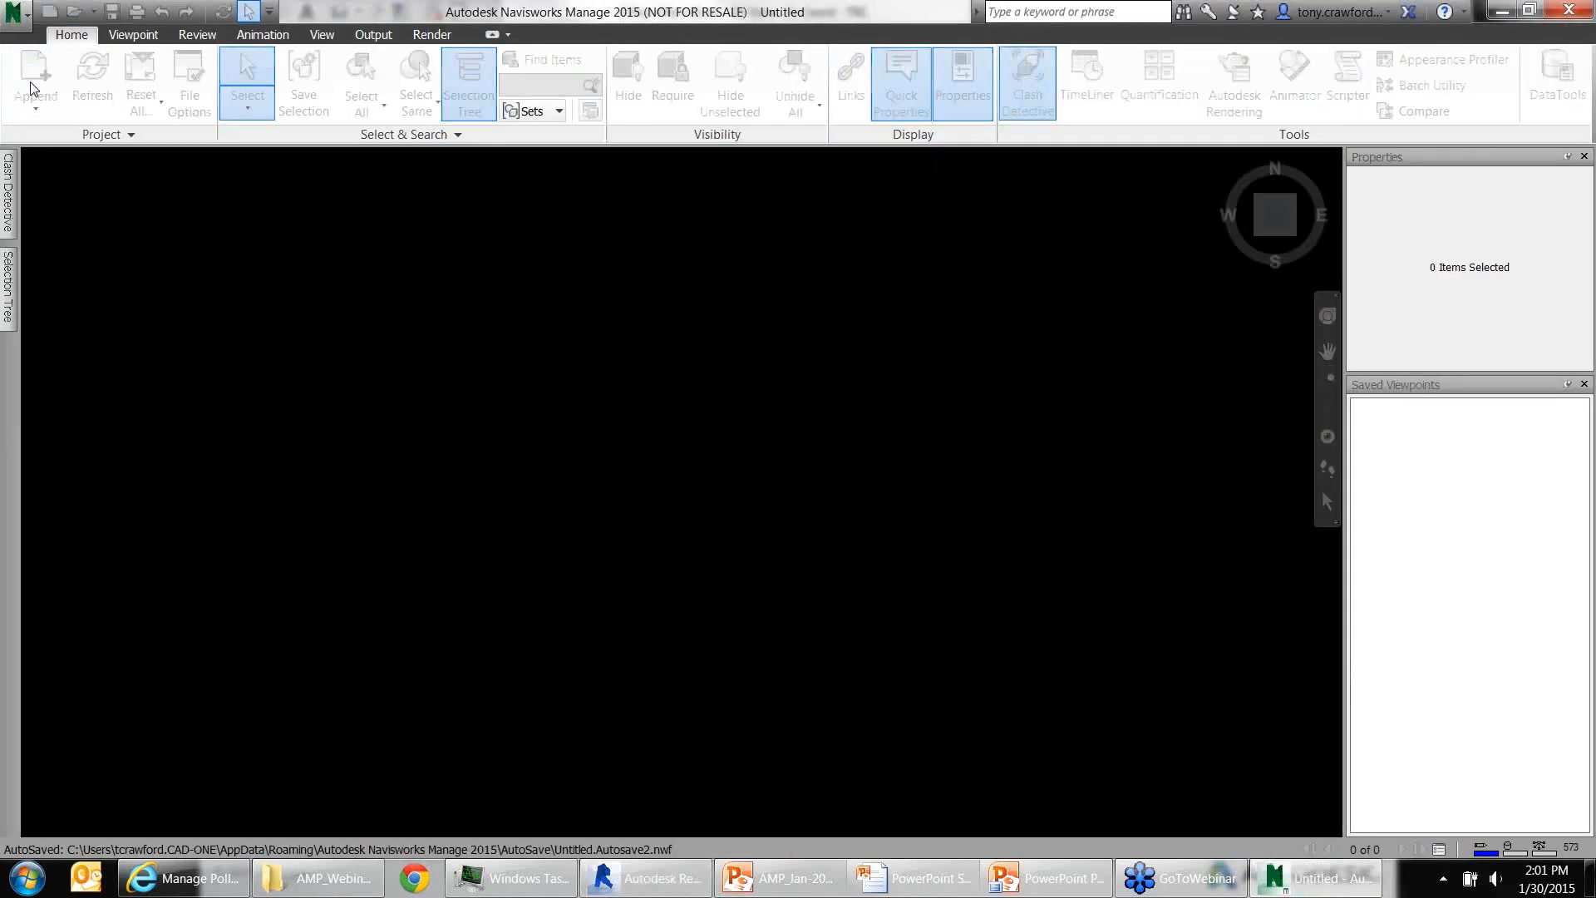
double_click(371, 282)
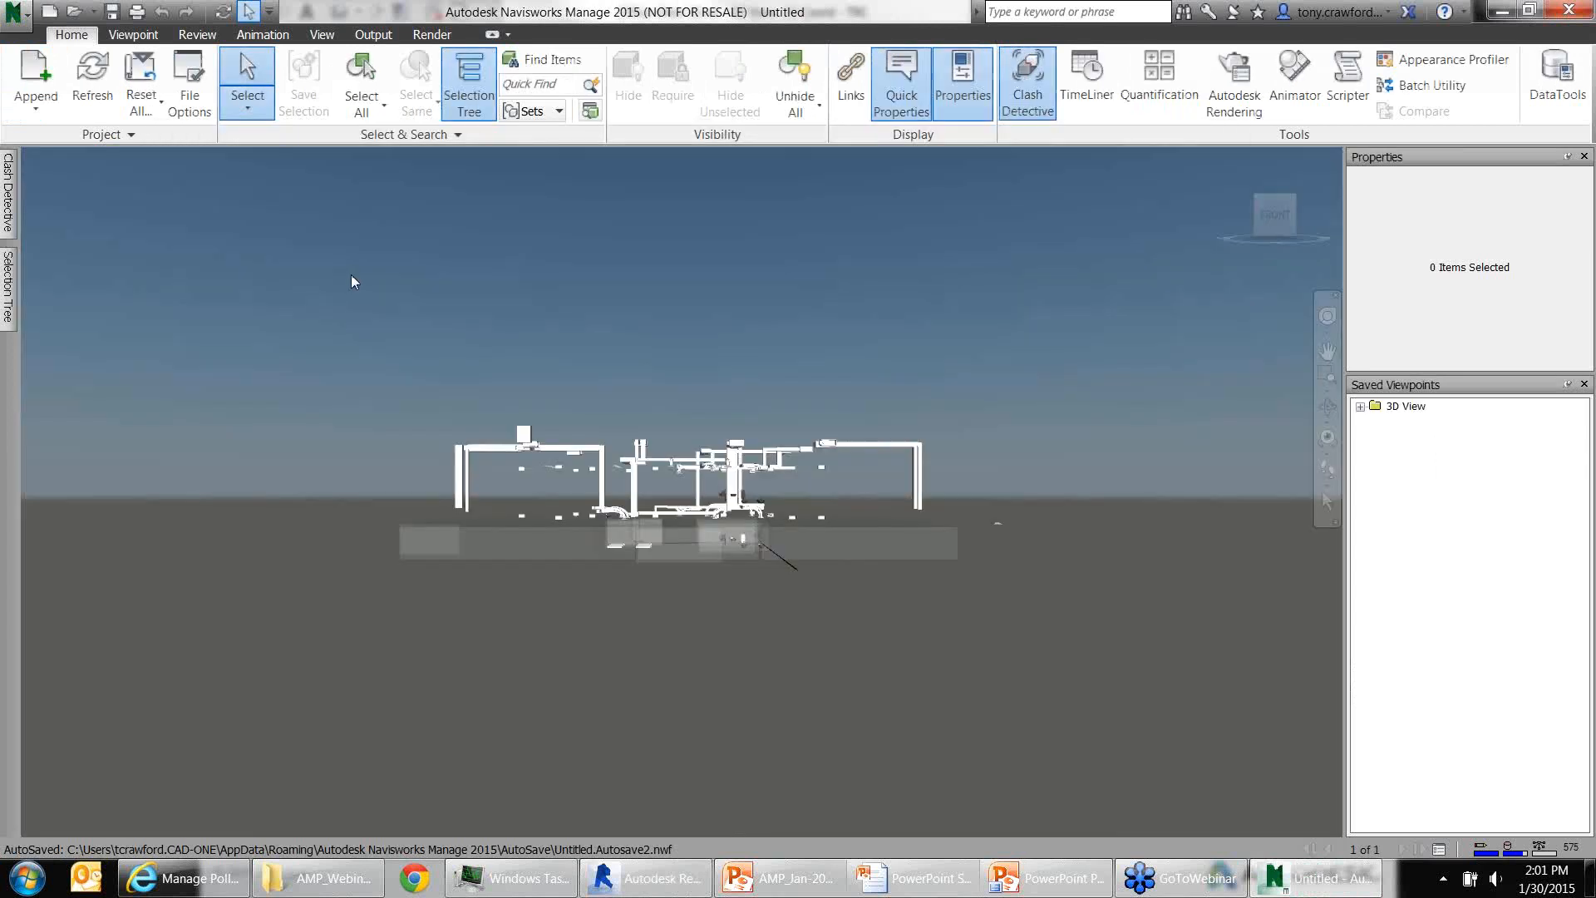
Append Office-Elect-15.nwc to the scene, using the All Navisworks Files type filter
left_click(34, 114)
left_click(66, 143)
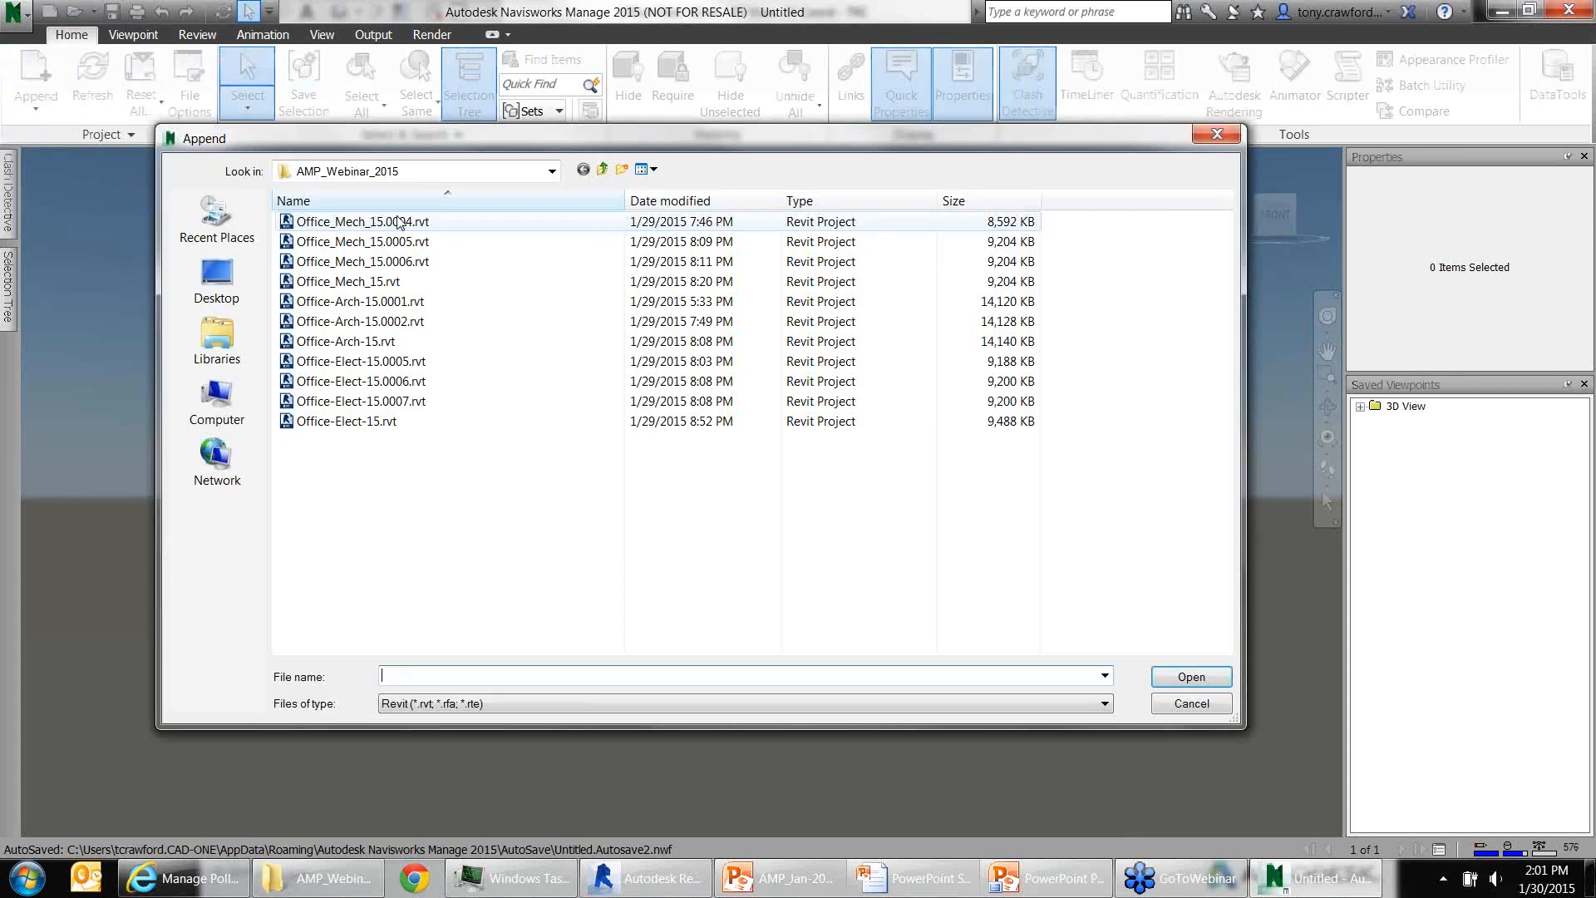
left_click(599, 703)
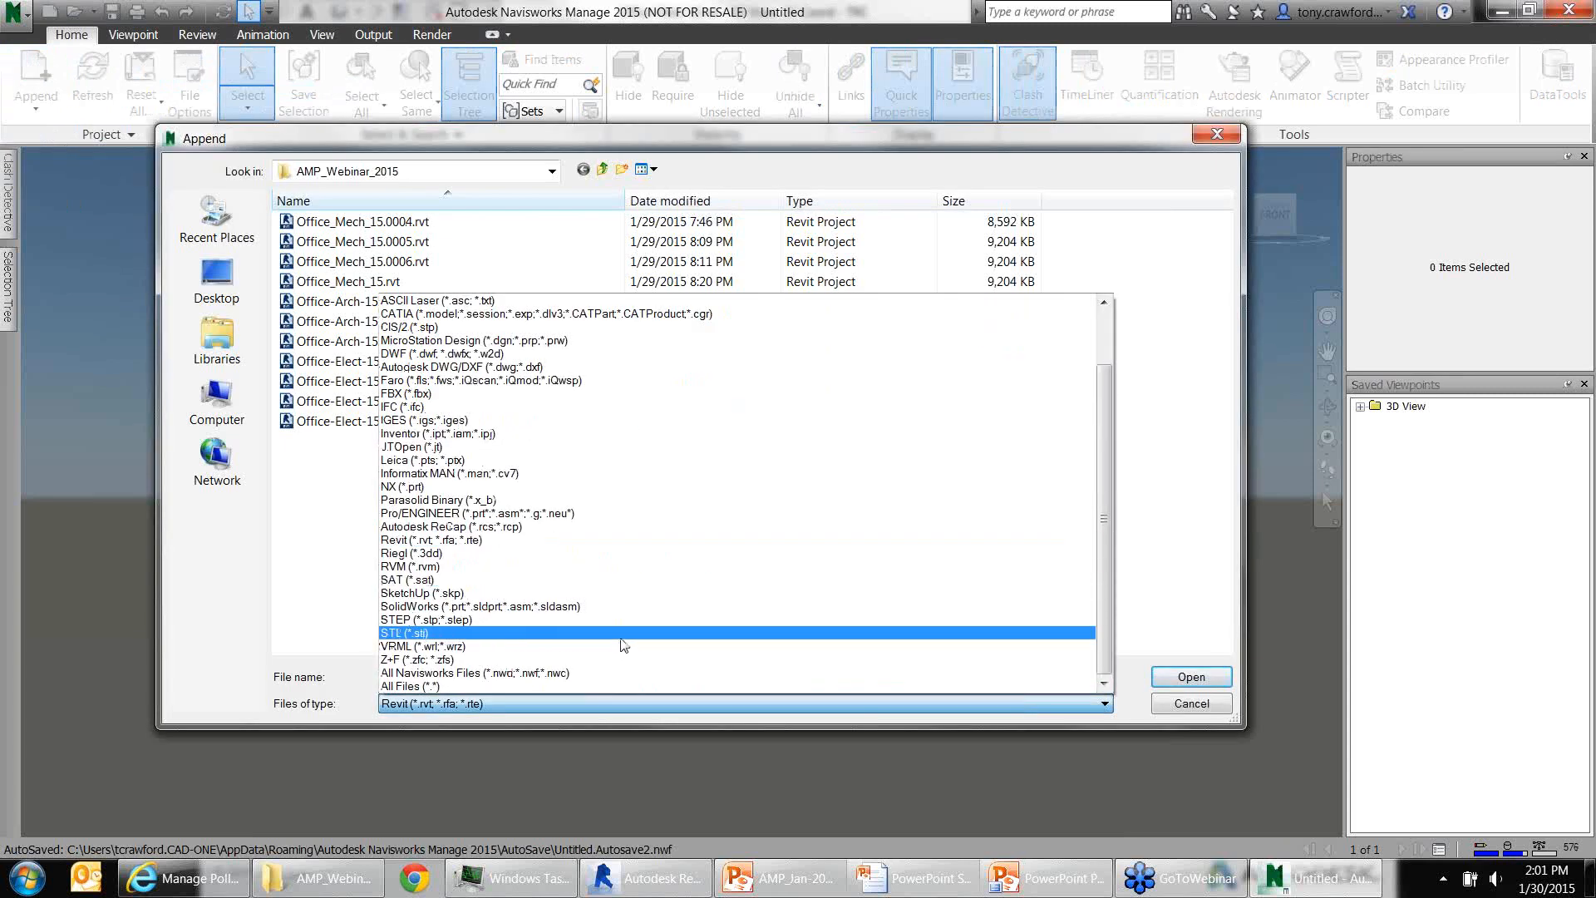
left_click(611, 671)
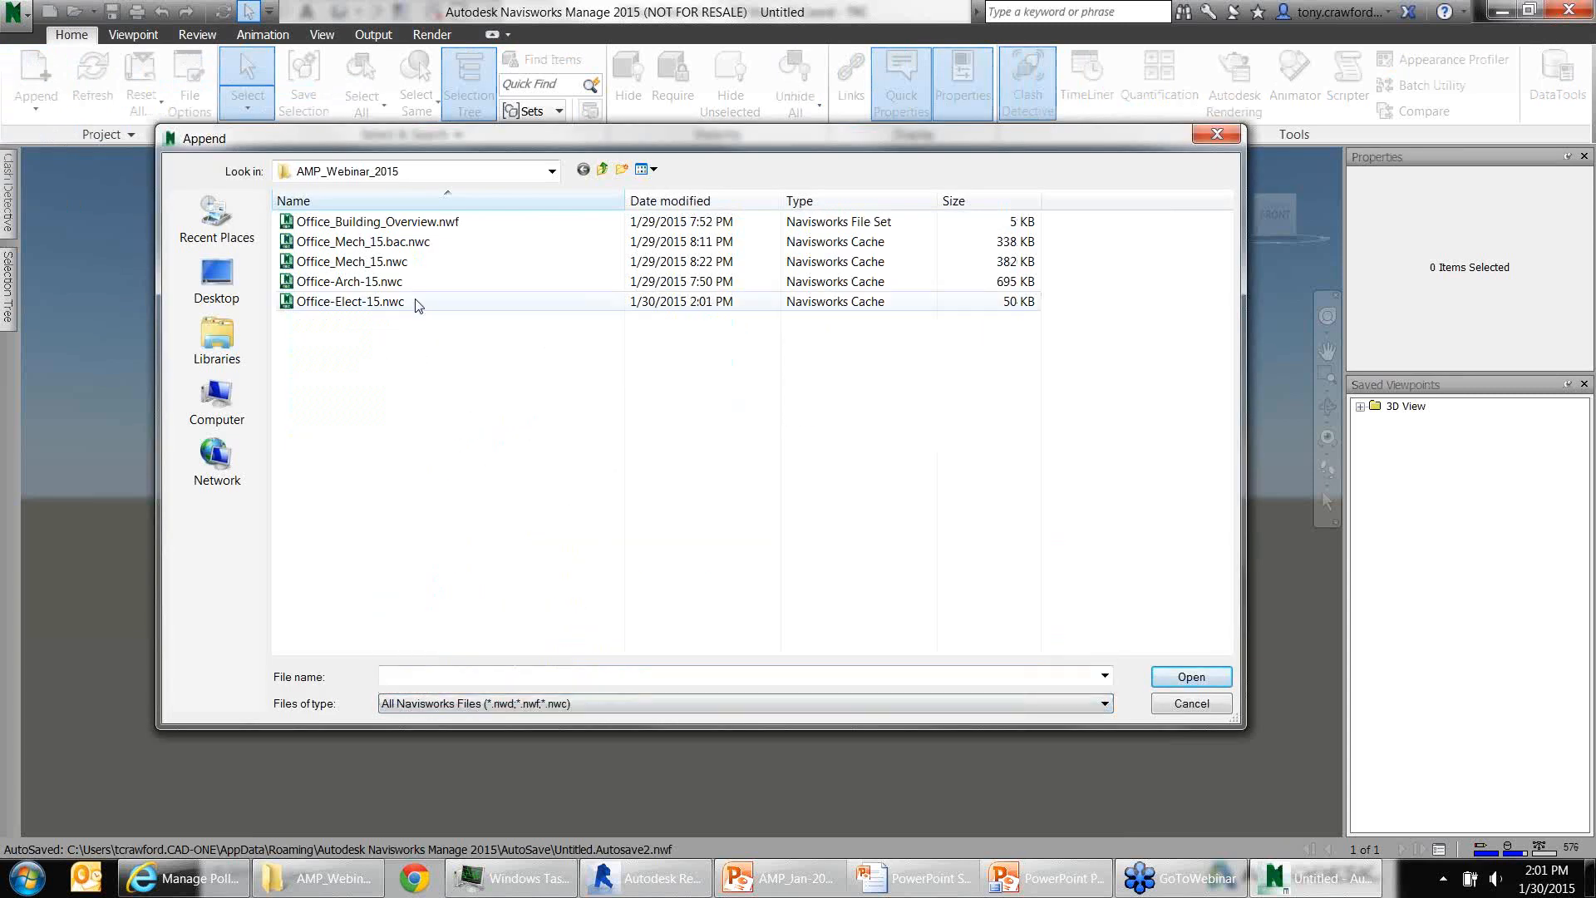
left_click(379, 307)
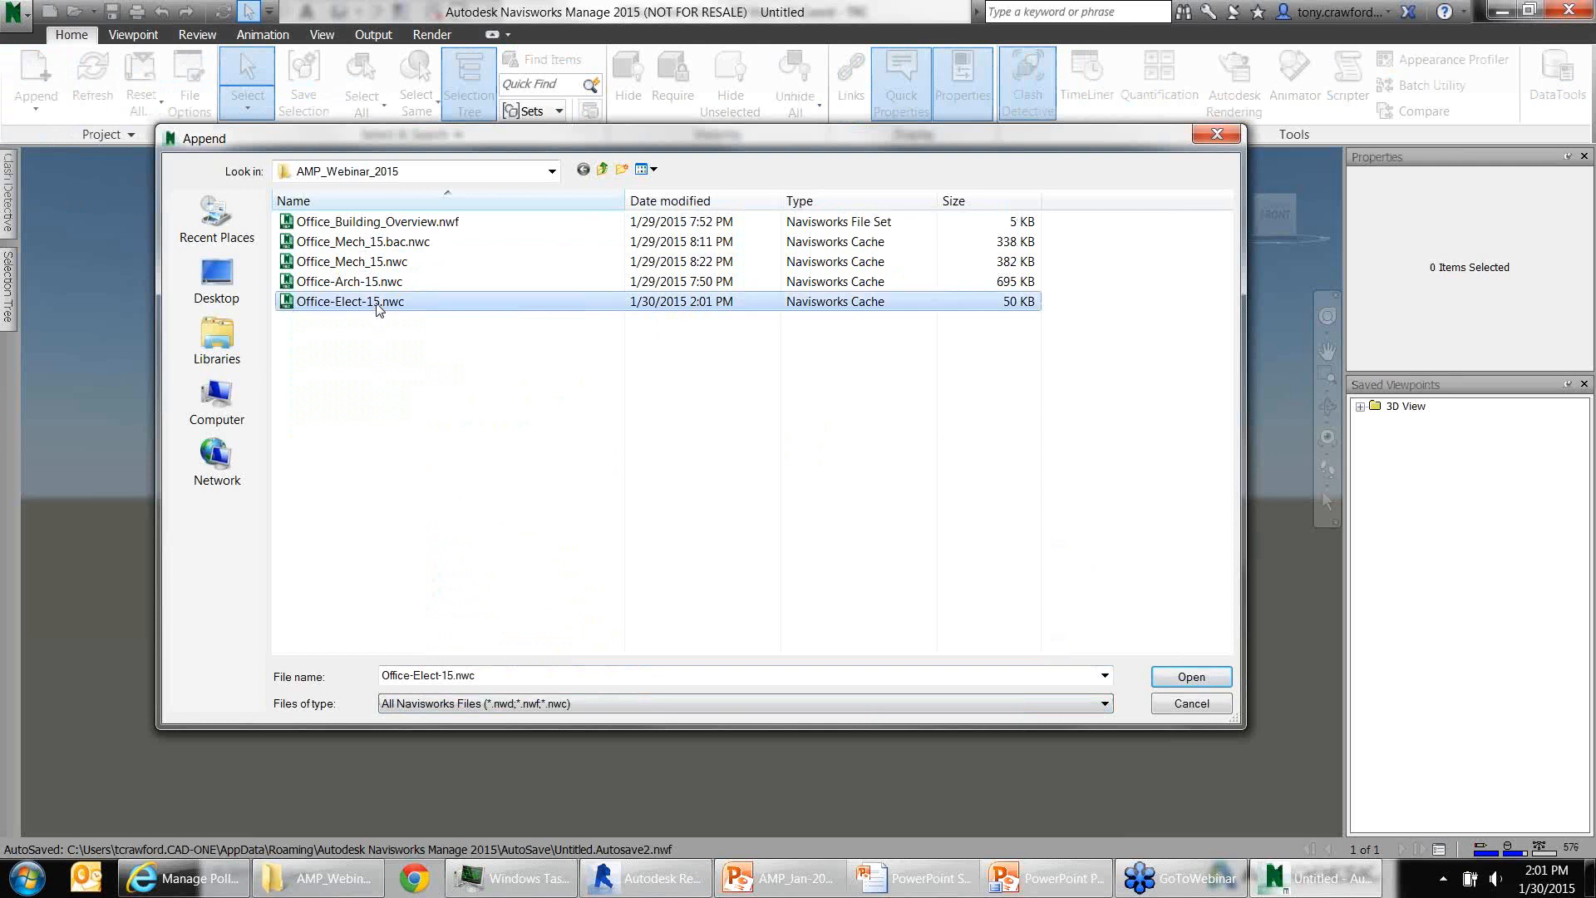
left_click(1184, 680)
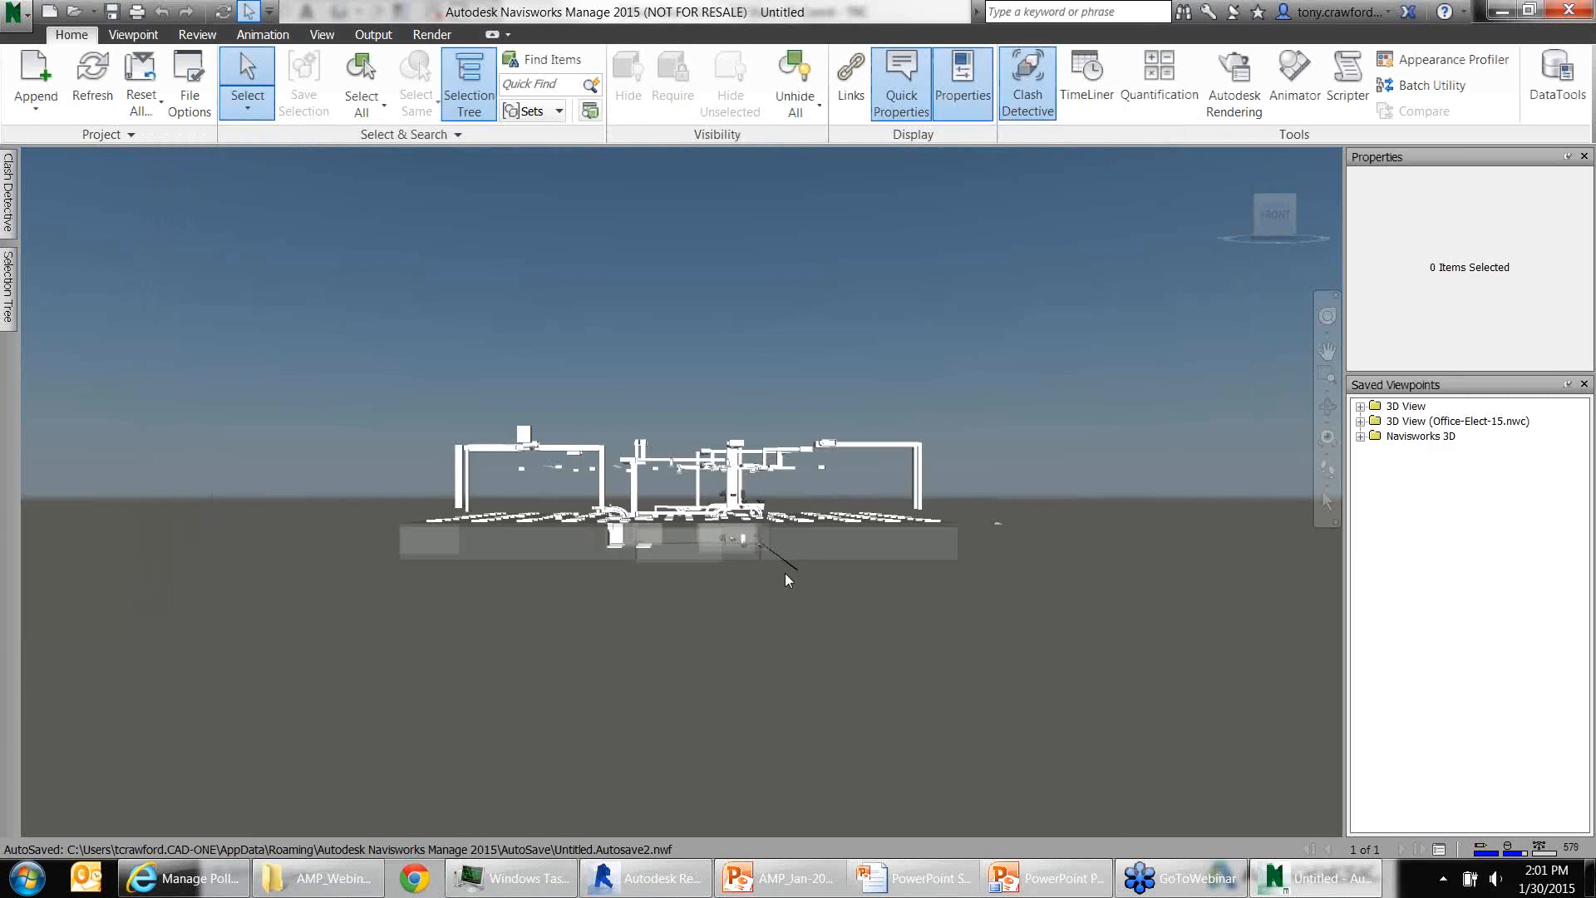
Hide the Basic Ceiling element that covers the Level 1 light fixtures
mouse_move(756, 597)
middle_mouse_down()
mouse_move(774, 628)
mouse_move(821, 631)
mouse_move(778, 616)
middle_mouse_up()
left_click(778, 615)
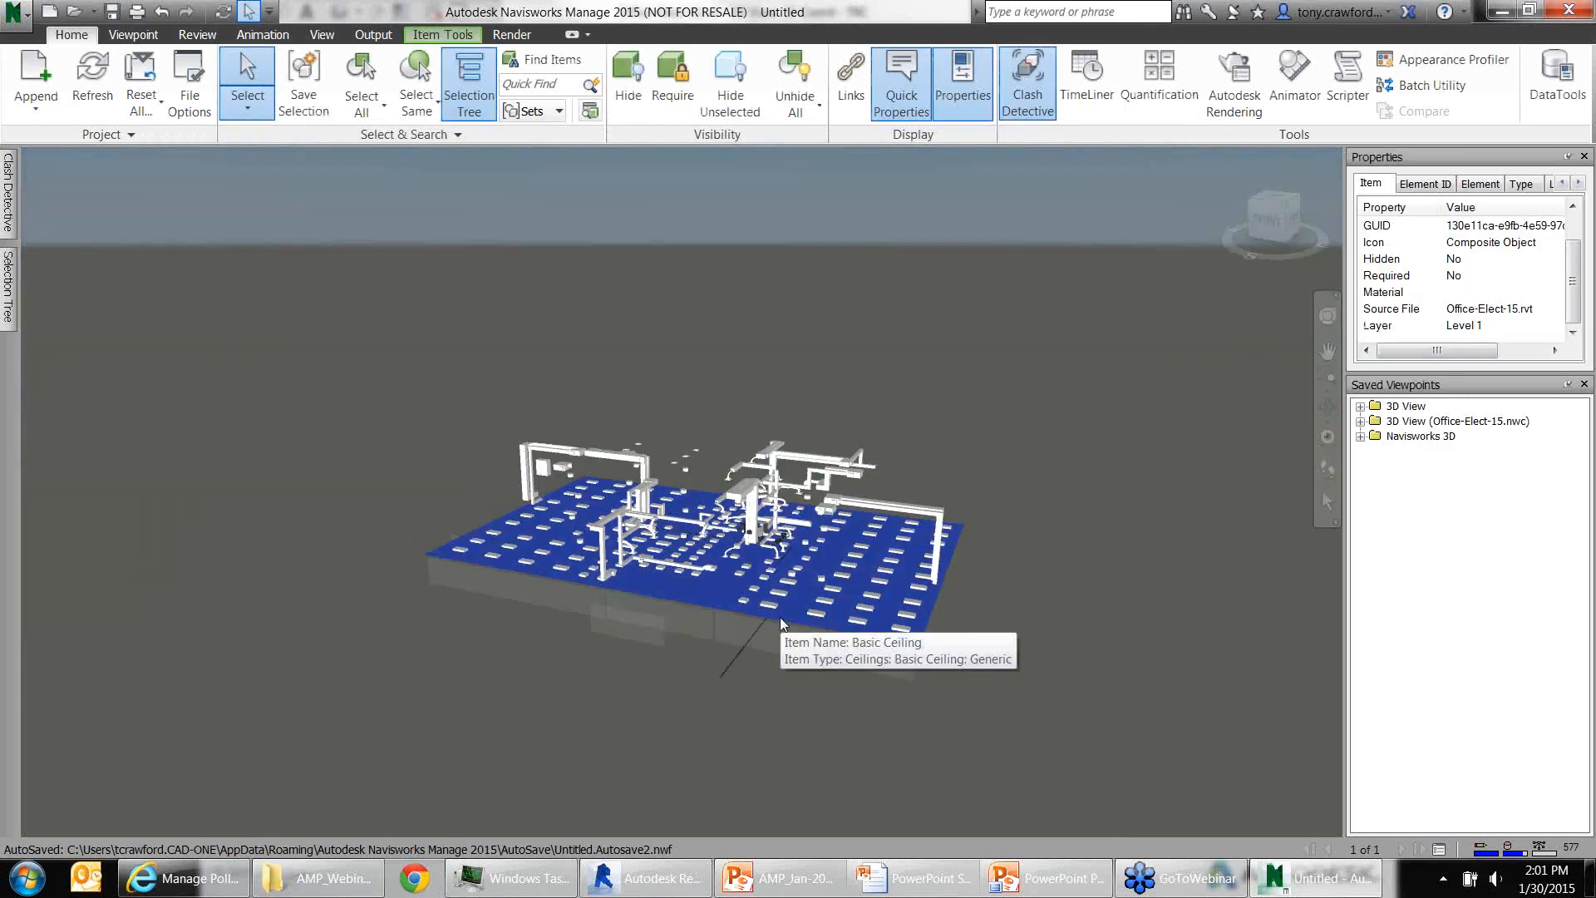
key("ctrl+h")
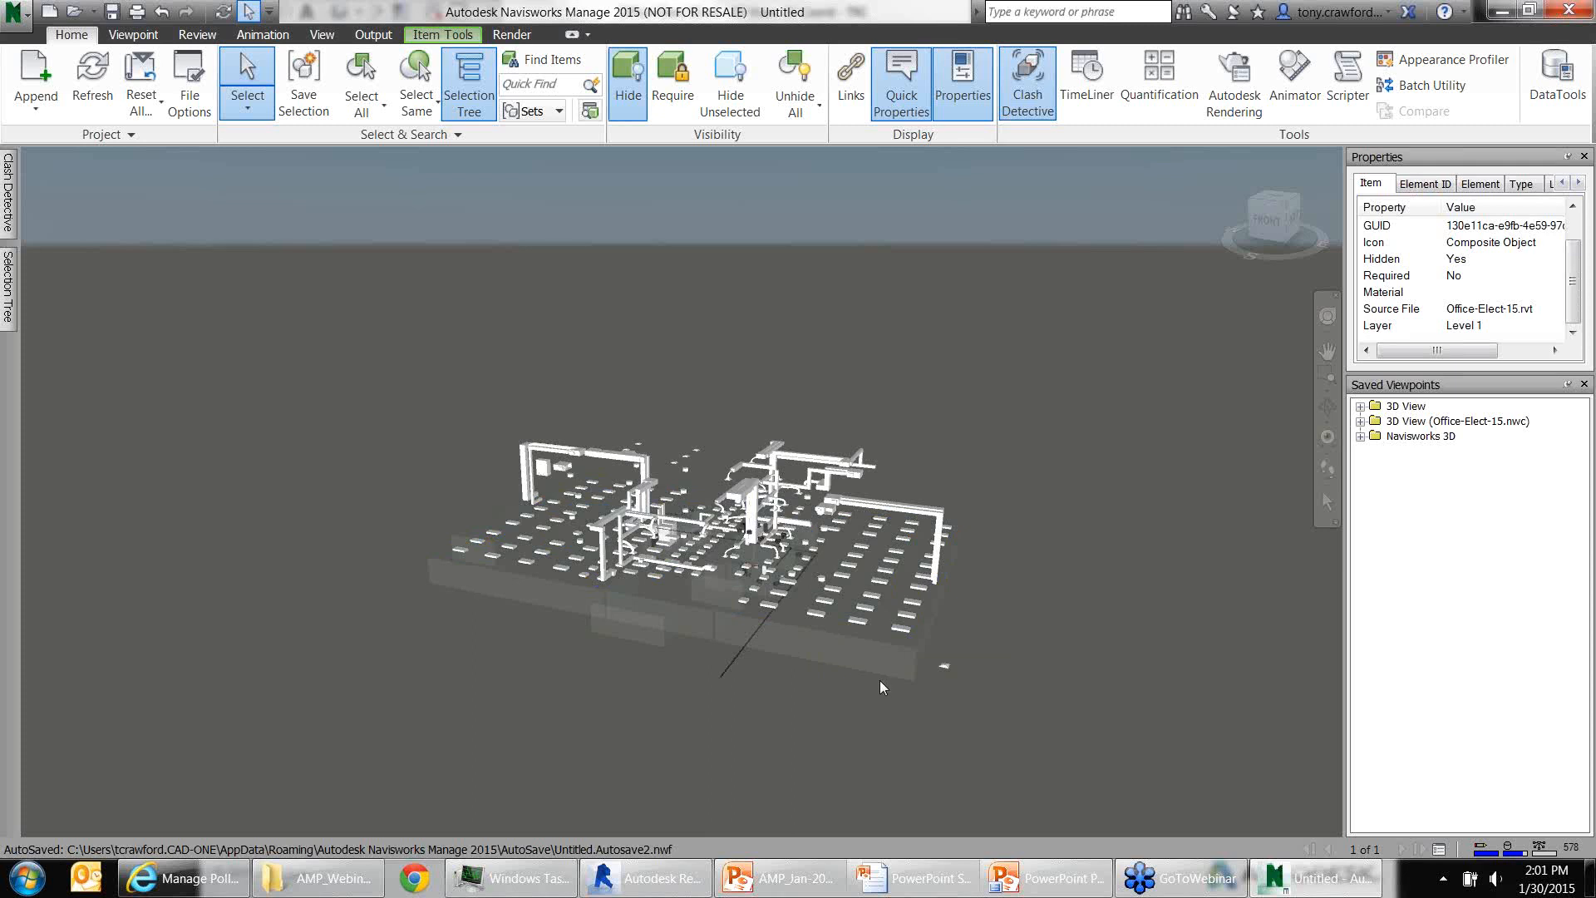
Locate the electrical panel clearance volumes and hide the translucent Office_Mech_15 space that encloses them
scroll(862, 671, "up", 2)
scroll(862, 672, "up", 2)
scroll(701, 651, "up", 4)
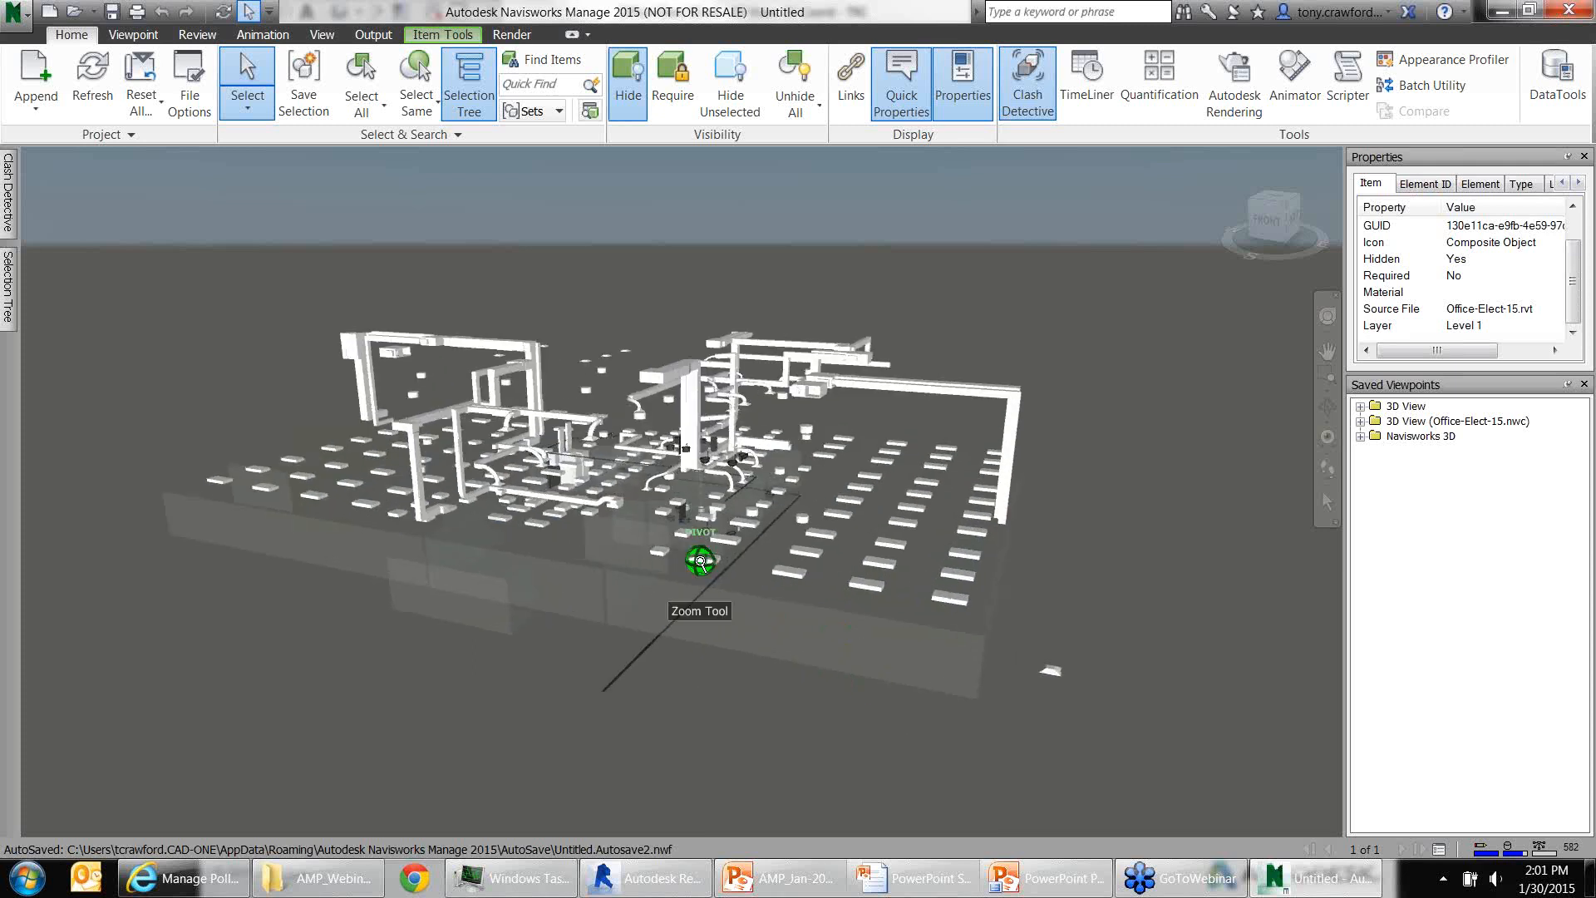
scroll(701, 563, "up", 3)
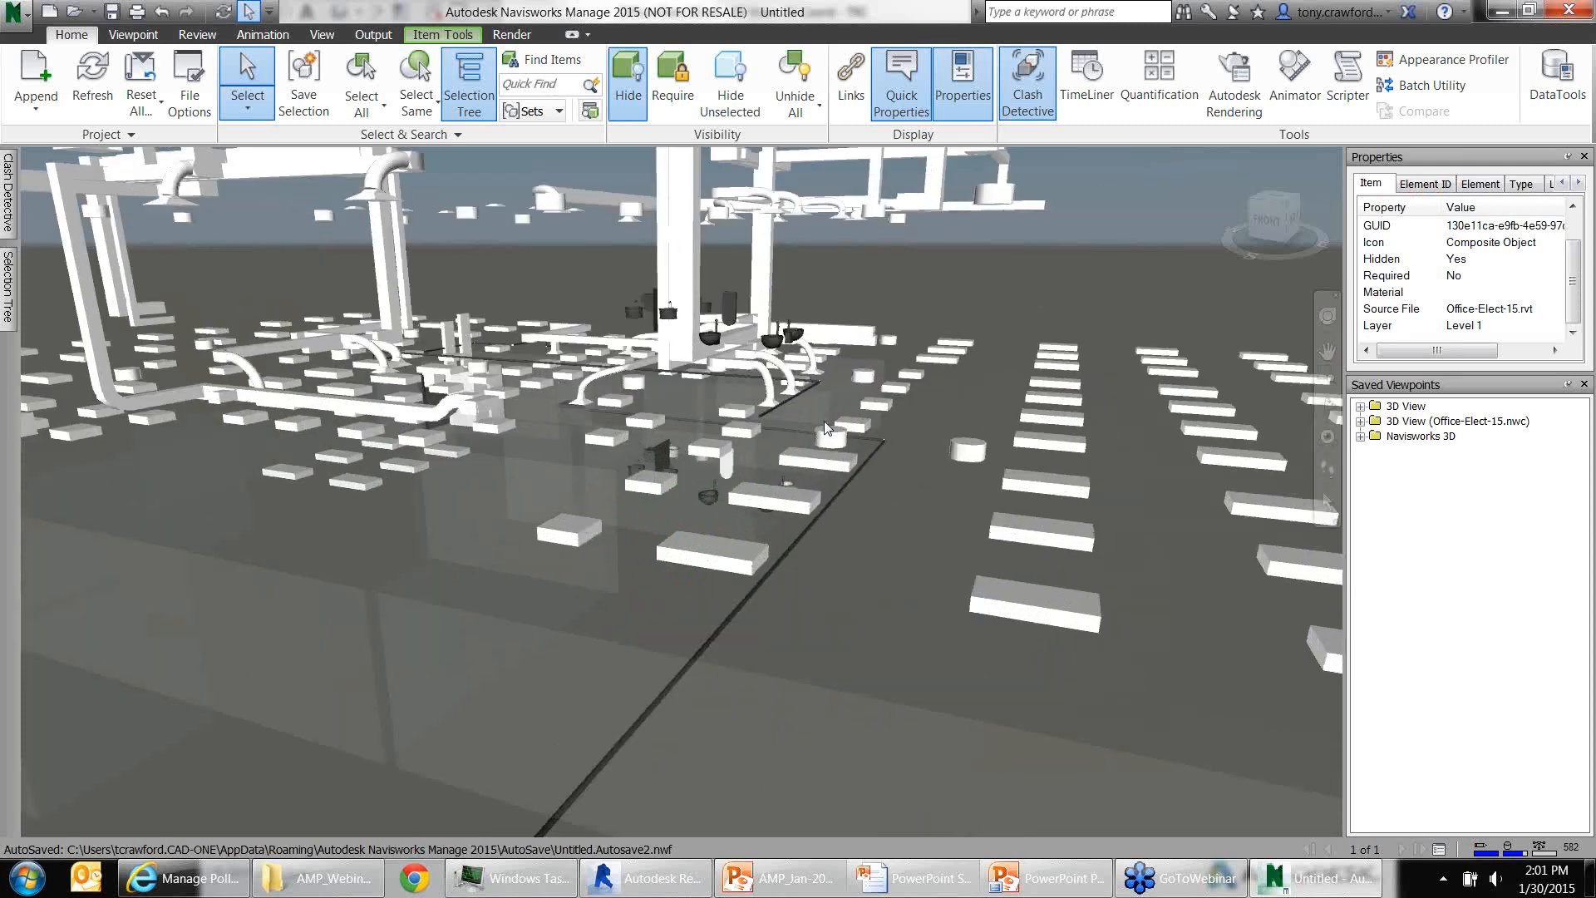
middle_click_drag(836, 423, 813, 462, "shift")
middle_click_drag(834, 386, 956, 549)
middle_click_drag(550, 347, 440, 353, "shift")
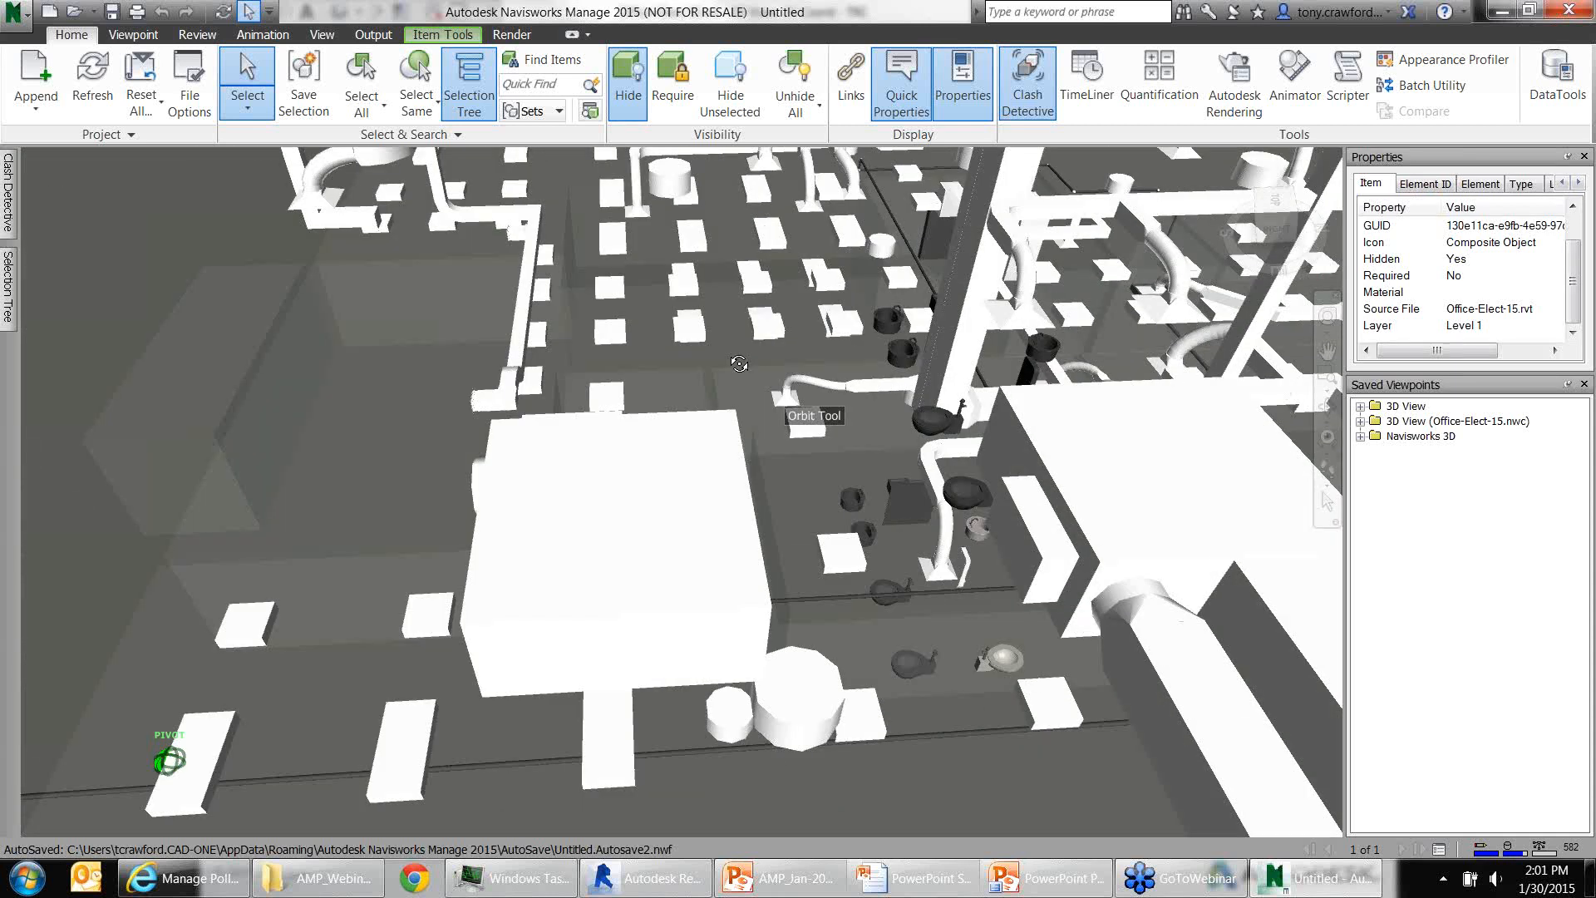
middle_click_drag(739, 363, 881, 501, "shift")
scroll(941, 482, "up", 1)
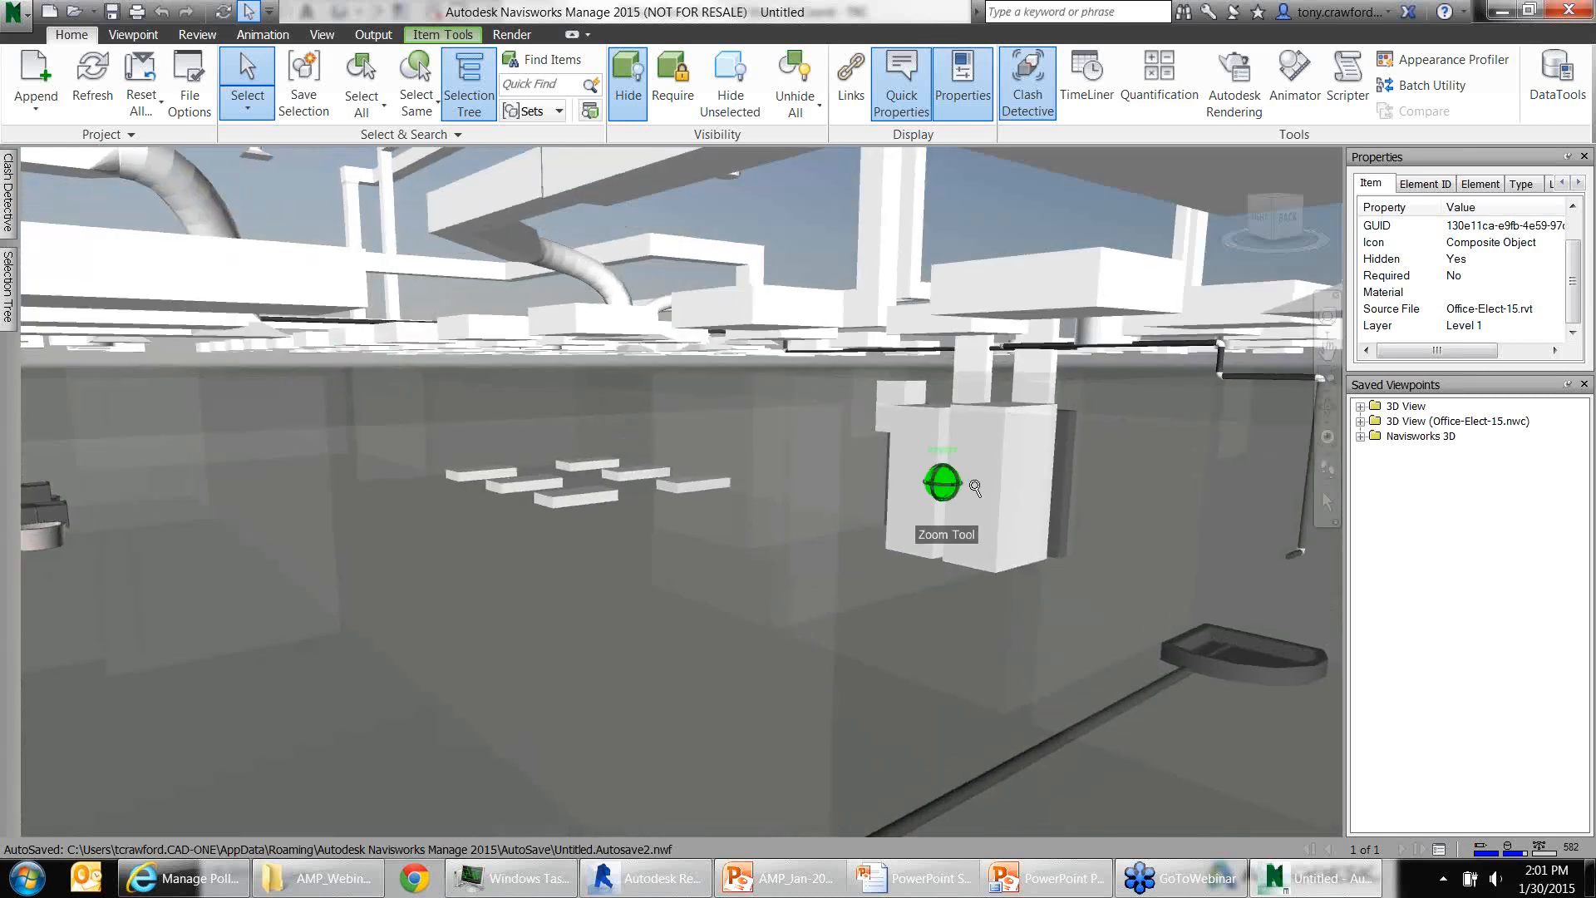
scroll(974, 488, "up", 4)
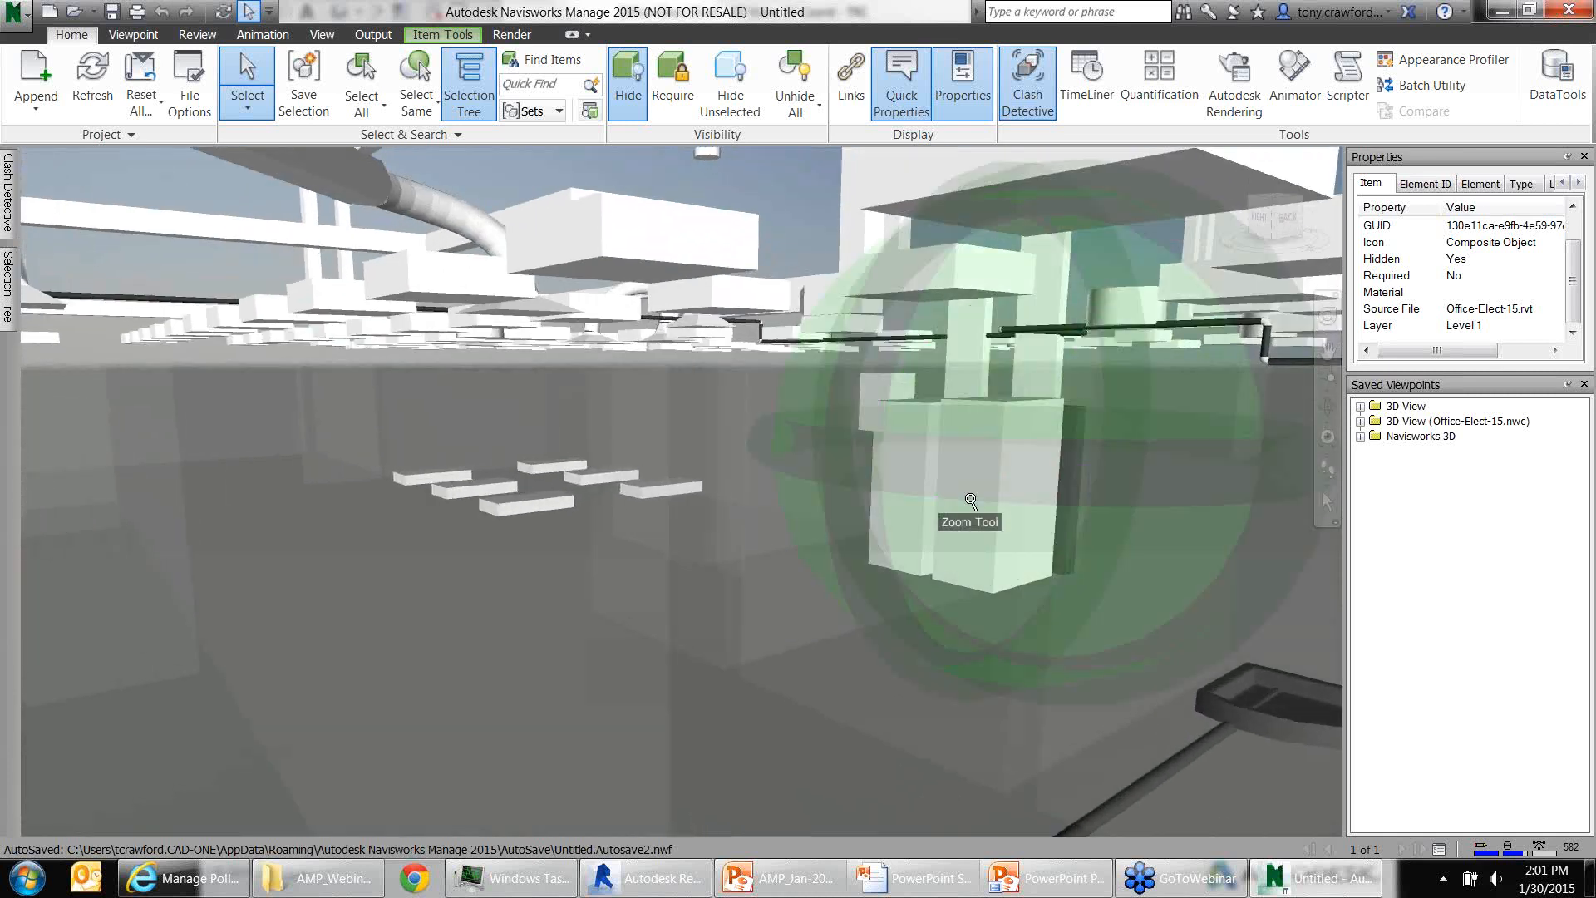
left_click(680, 551)
left_click(762, 541)
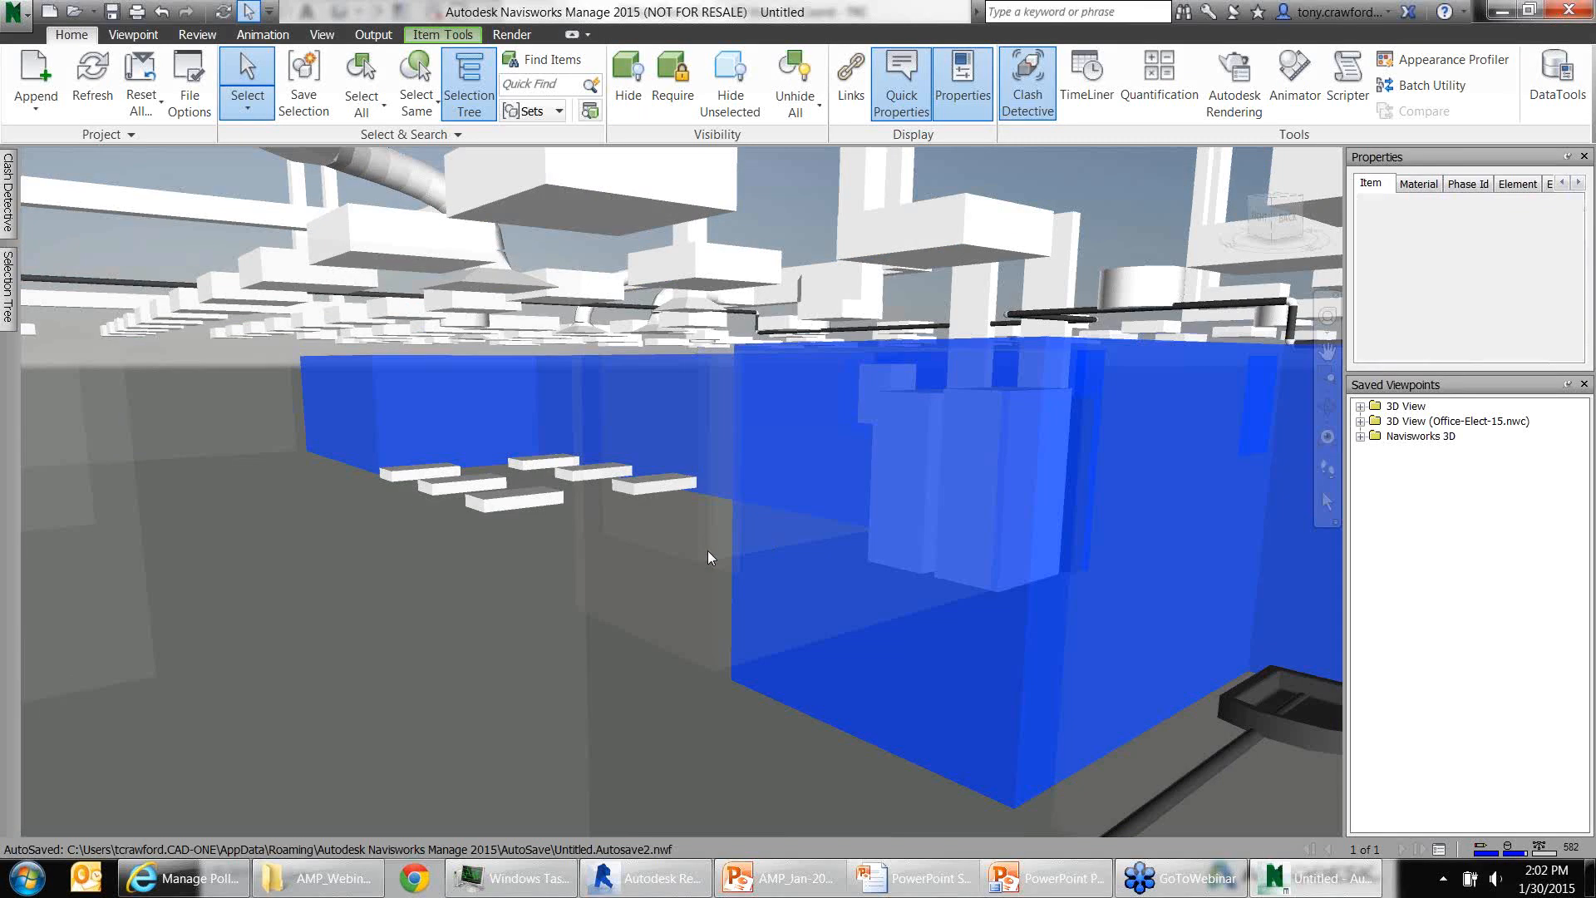
key("ctrl+h")
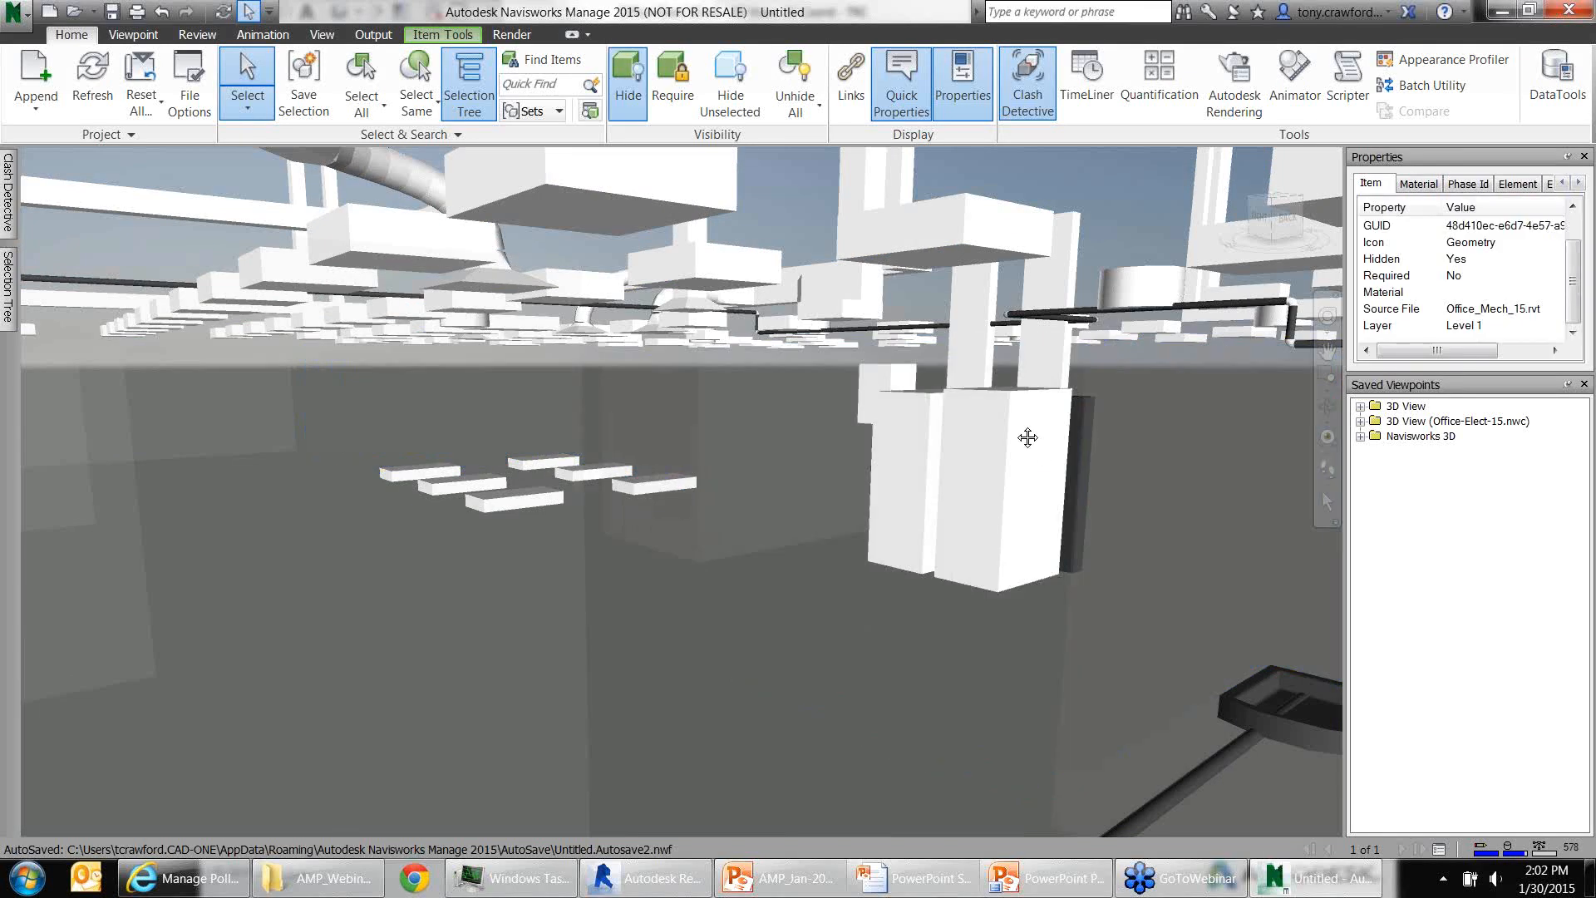
Hide the other translucent space volume in front of the electrical panels
middle_click_drag(1027, 438, 889, 414)
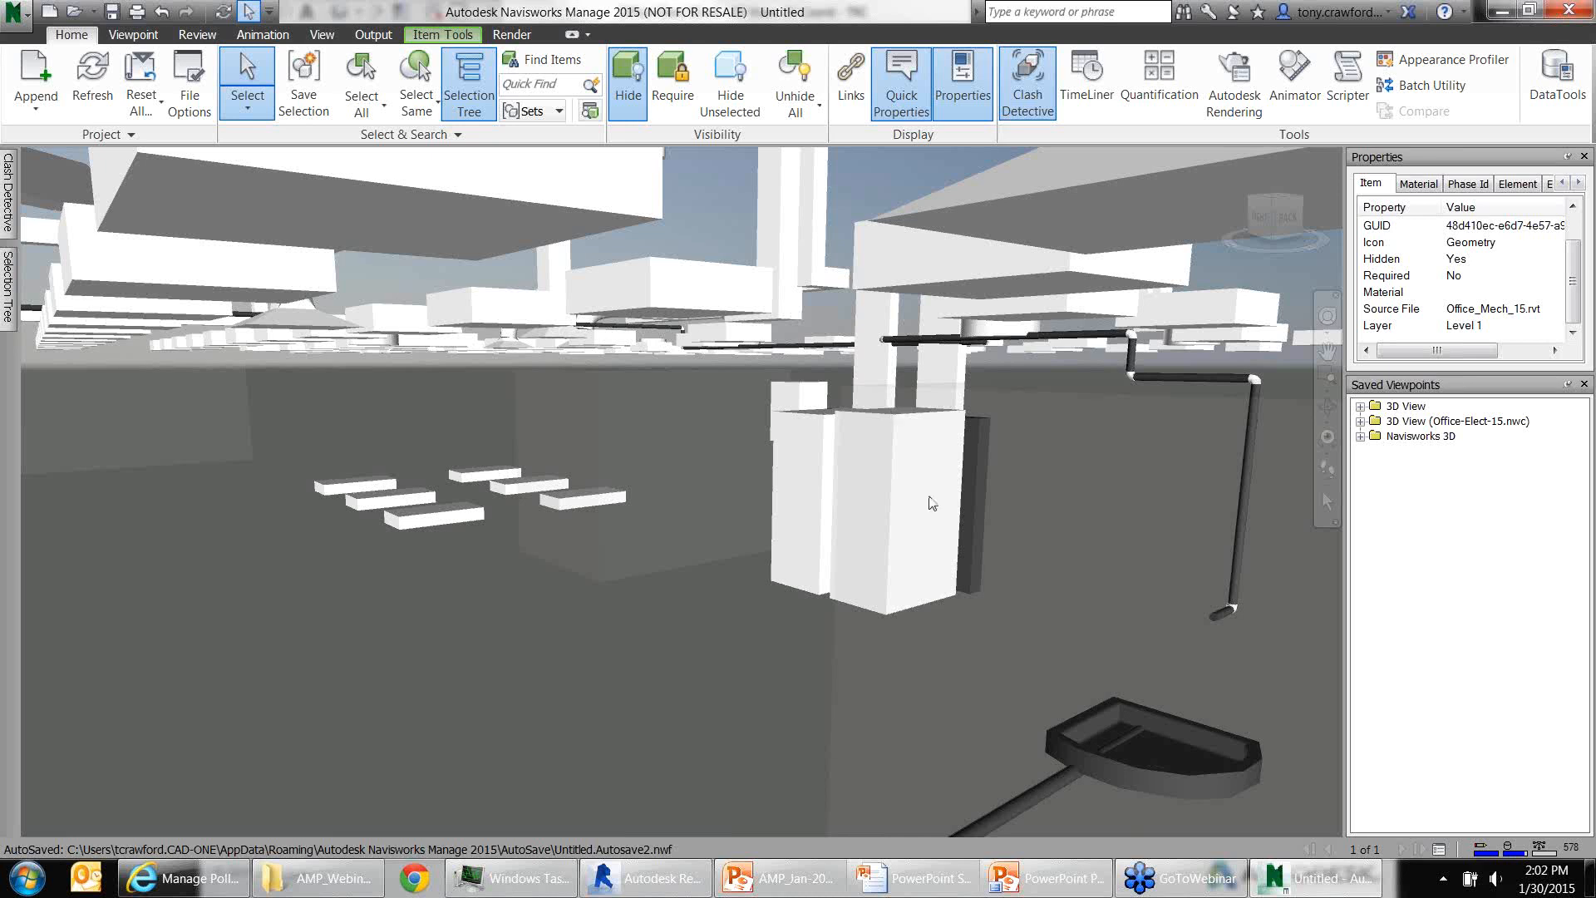
mouse_move(888, 496)
middle_mouse_down("shift")
mouse_move(875, 514)
mouse_move(884, 490)
middle_mouse_up("shift")
key("ctrl+h")
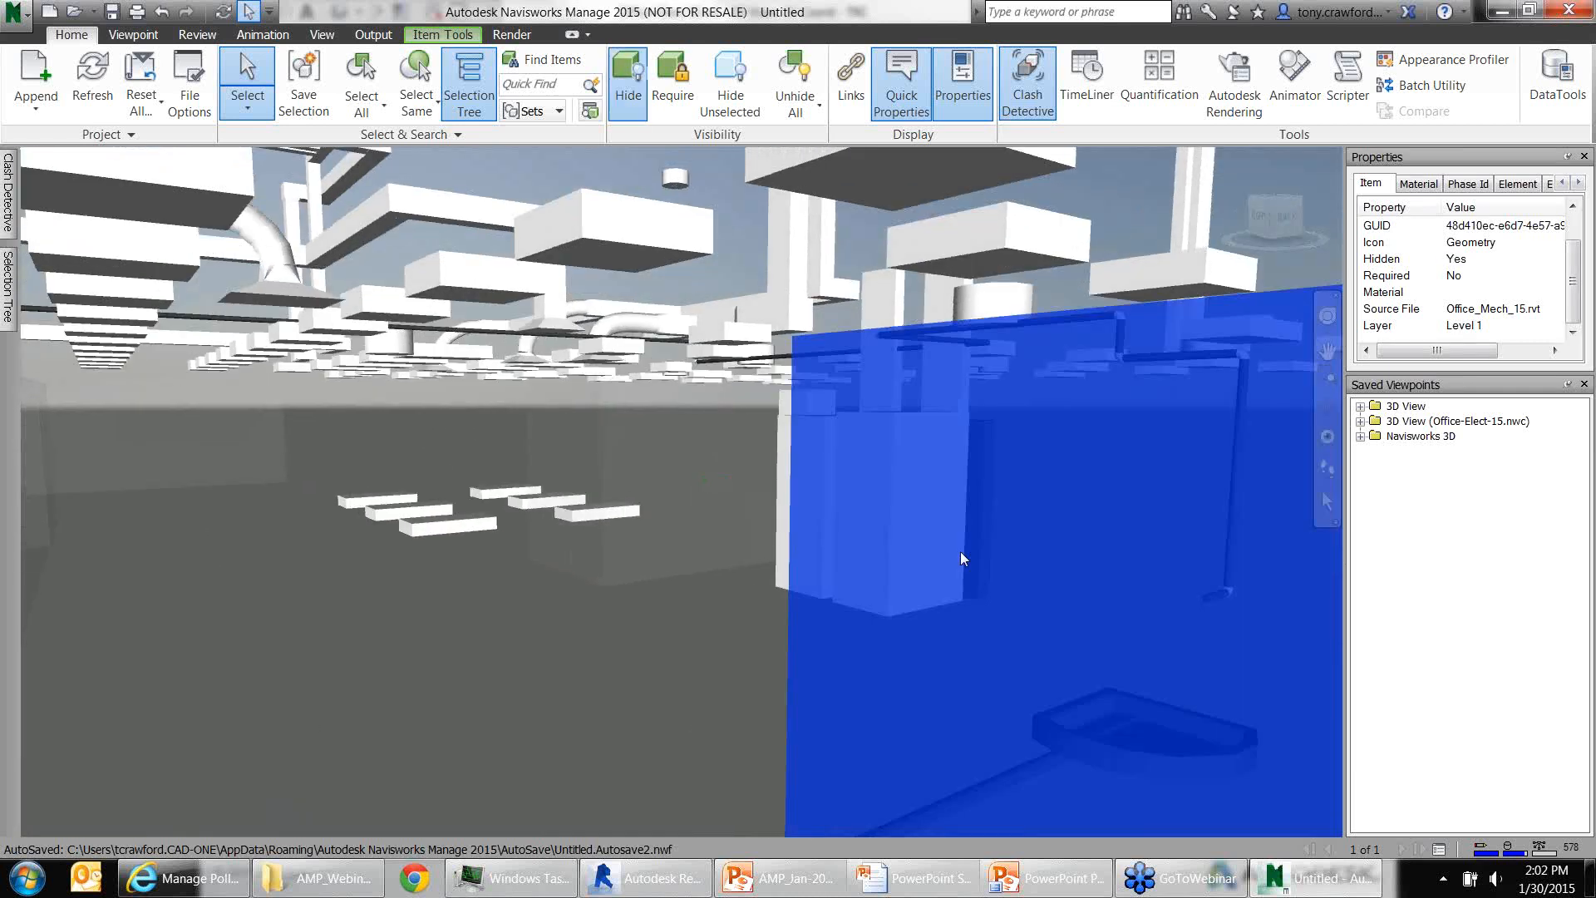
key("ctrl+h")
Select the LP-1 panel and examine its clearance and dedicated space volumes against the nearby piping
left_click(827, 491)
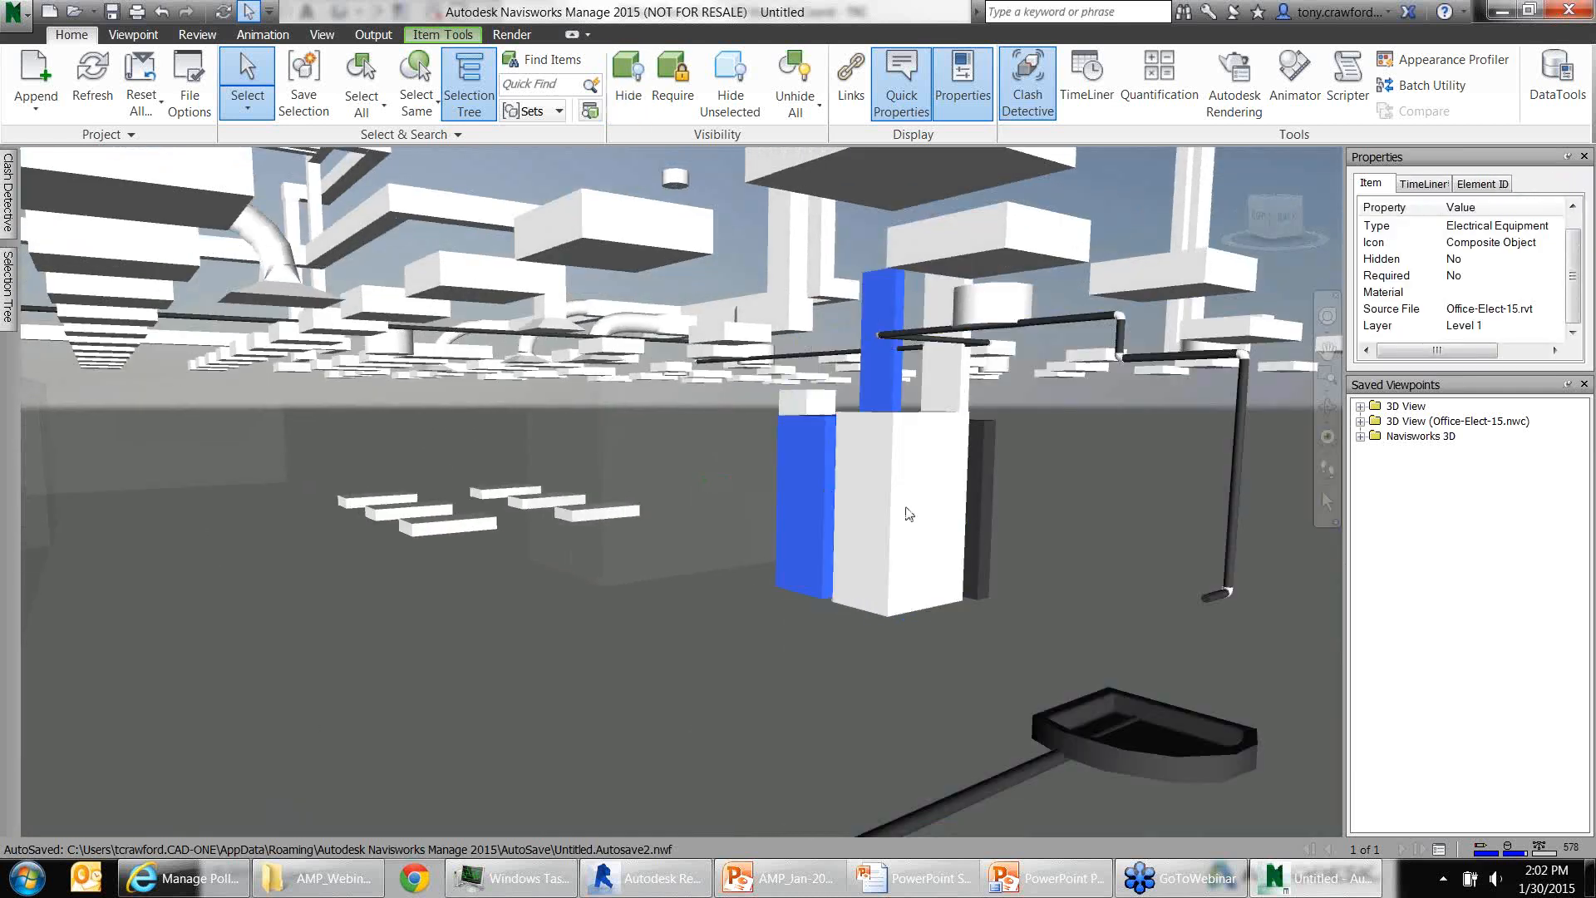
left_click(906, 508)
left_click(822, 498)
middle_click_drag(831, 507, 856, 511, "shift")
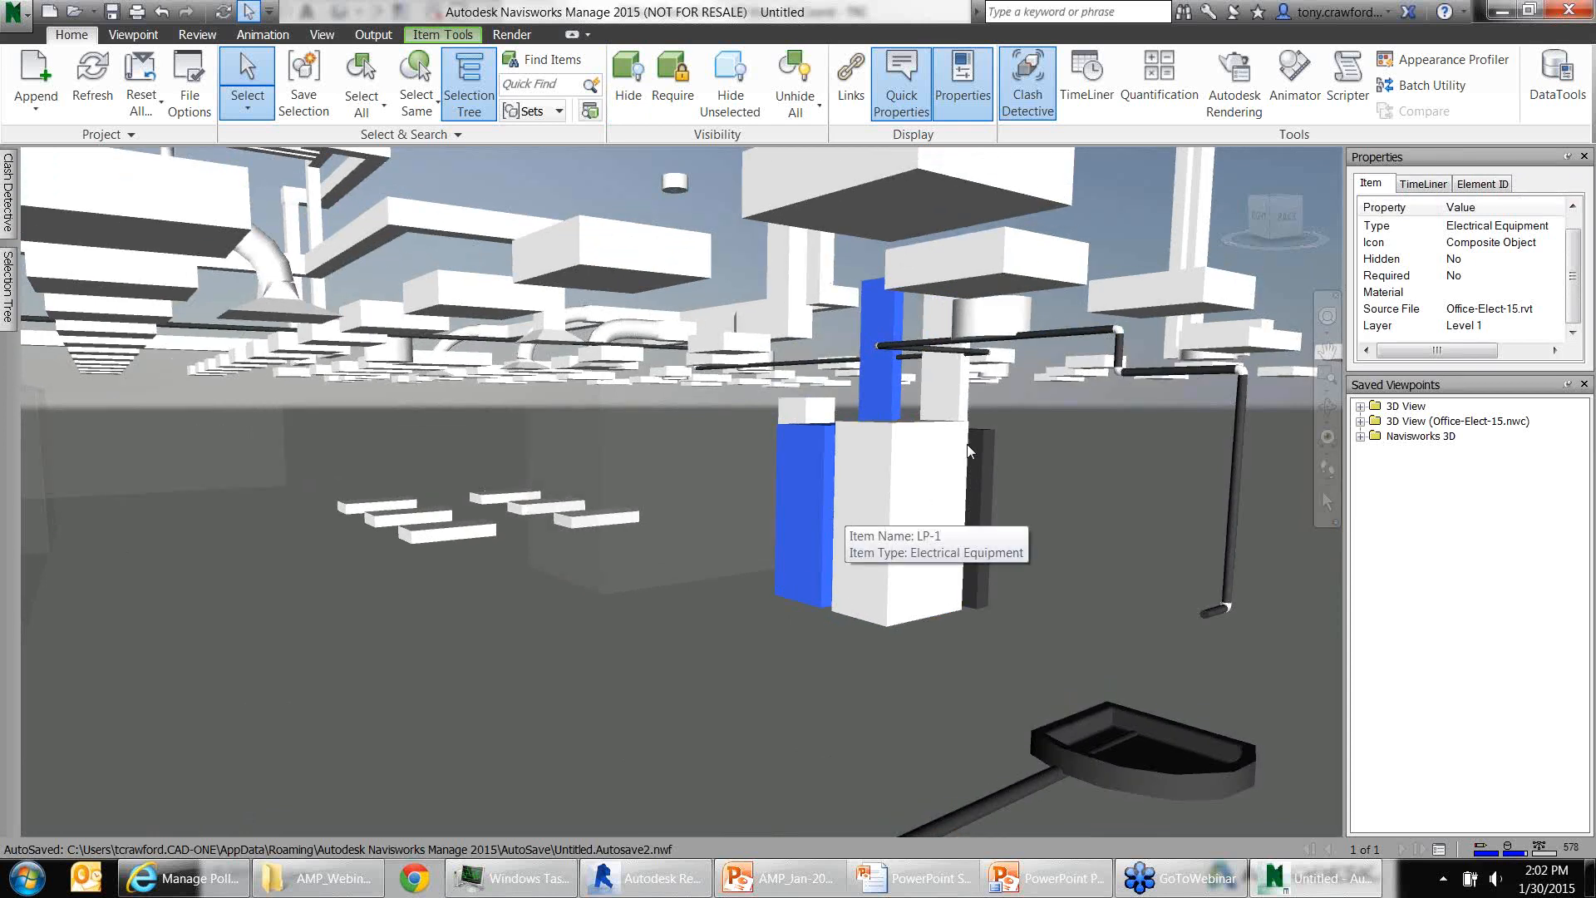
middle_click_drag(966, 452, 913, 449)
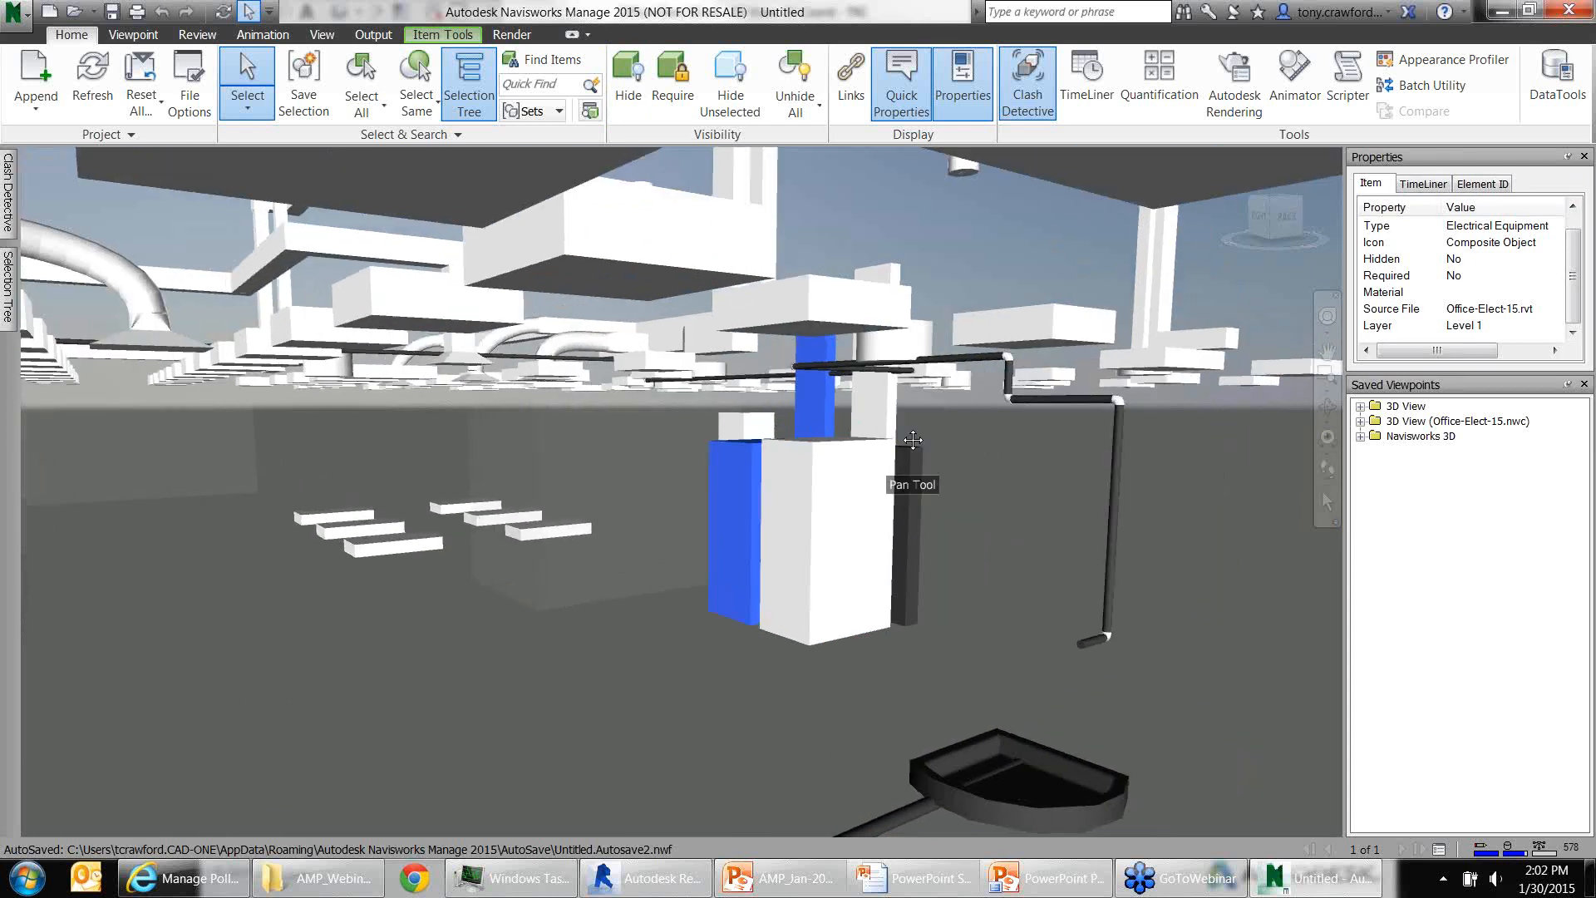
Inspect at close range the piping that crosses the dedicated space above the LP-1 panel
scroll(840, 482, "up", 1)
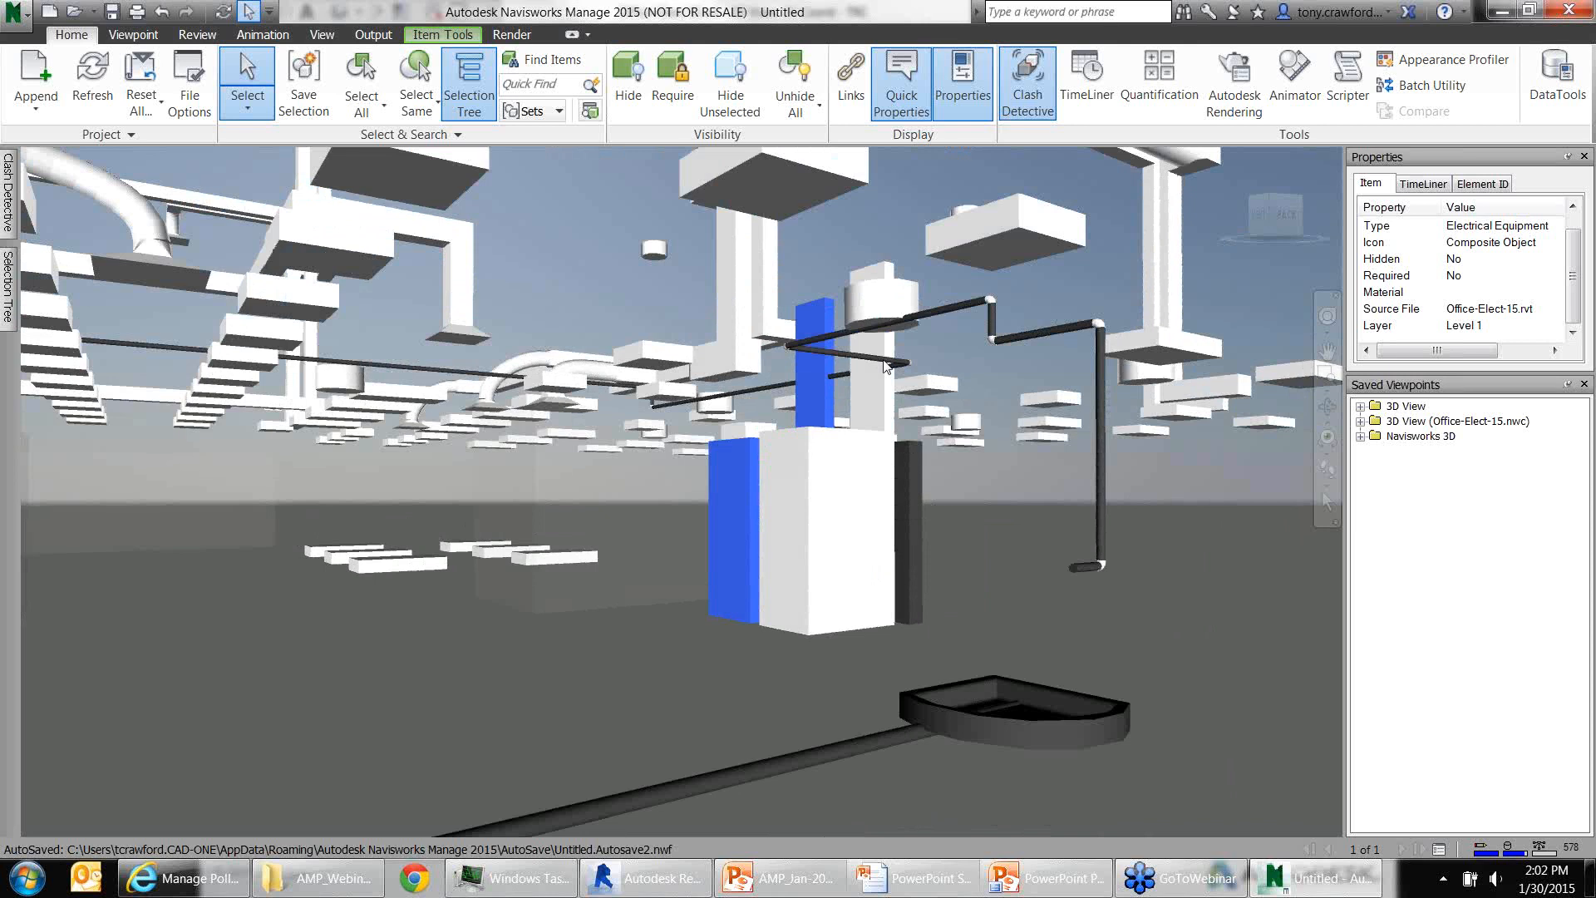
scroll(906, 385, "up", 4)
scroll(906, 385, "up", 2)
middle_click_drag(1088, 611, 1044, 606)
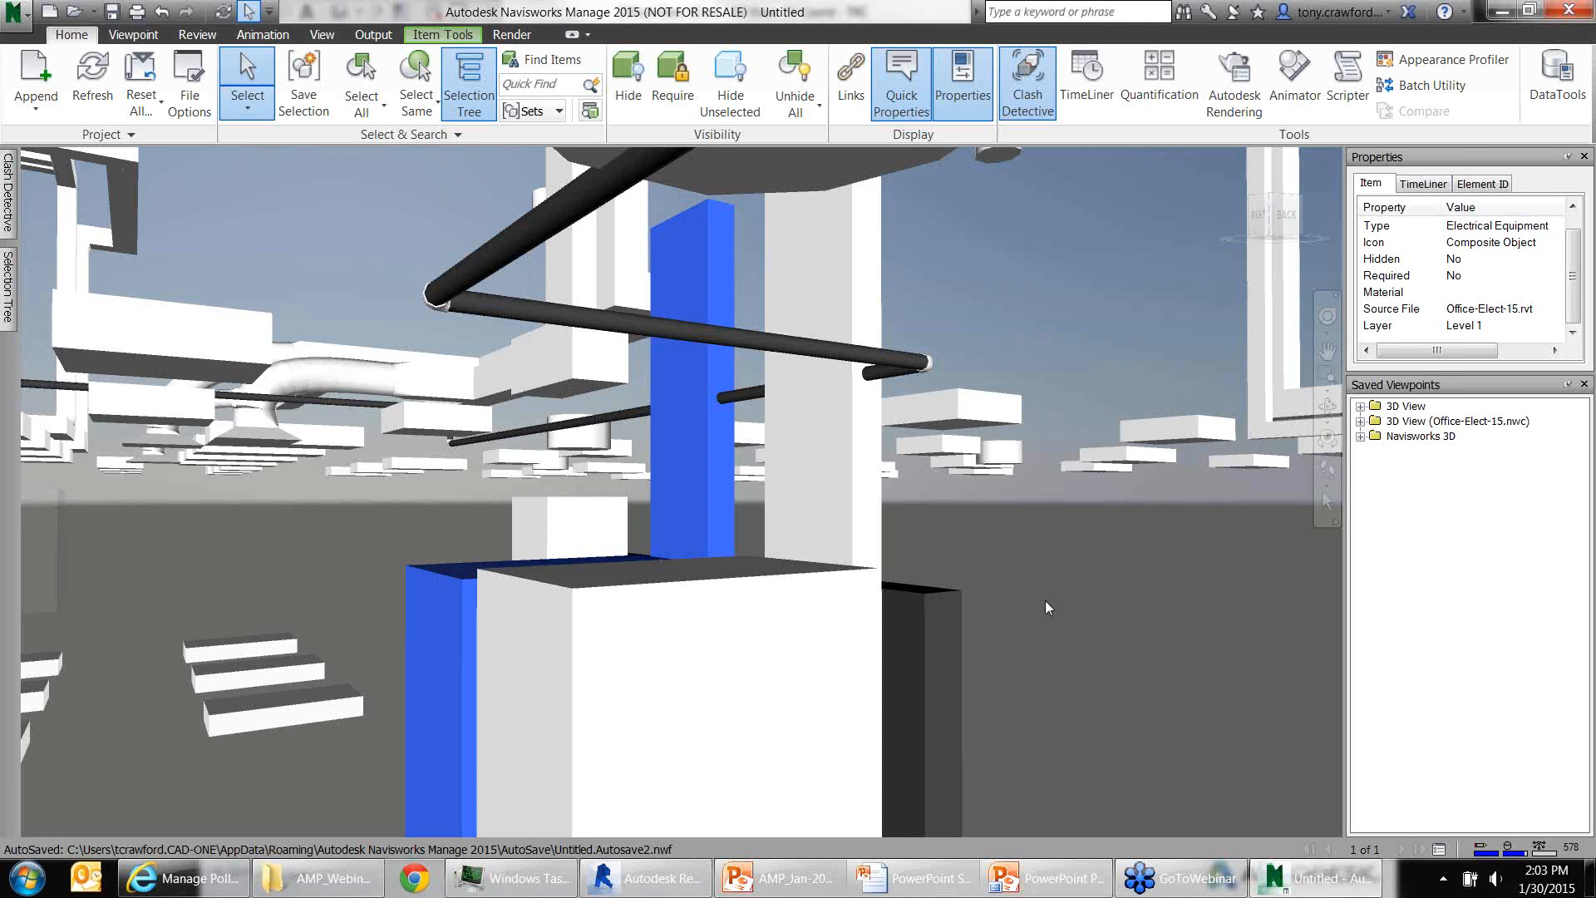
Add a clash test and set Selection A to the Level 1 Pipes and Pipe Fittings of Office_Mech_15.rvt
left_click(9, 198)
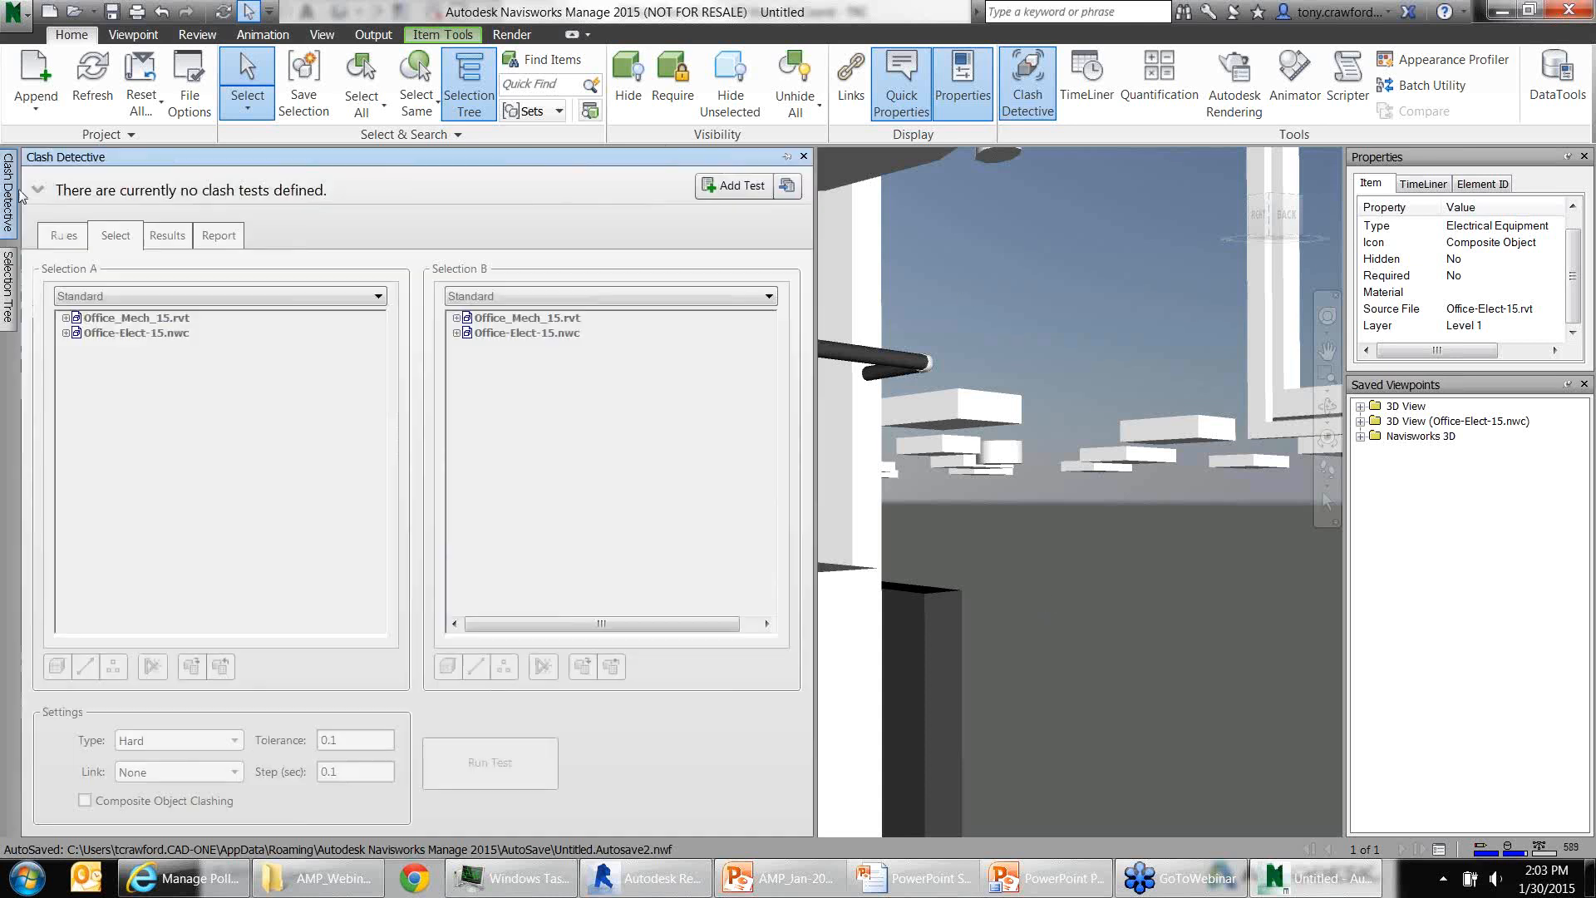
left_click(744, 186)
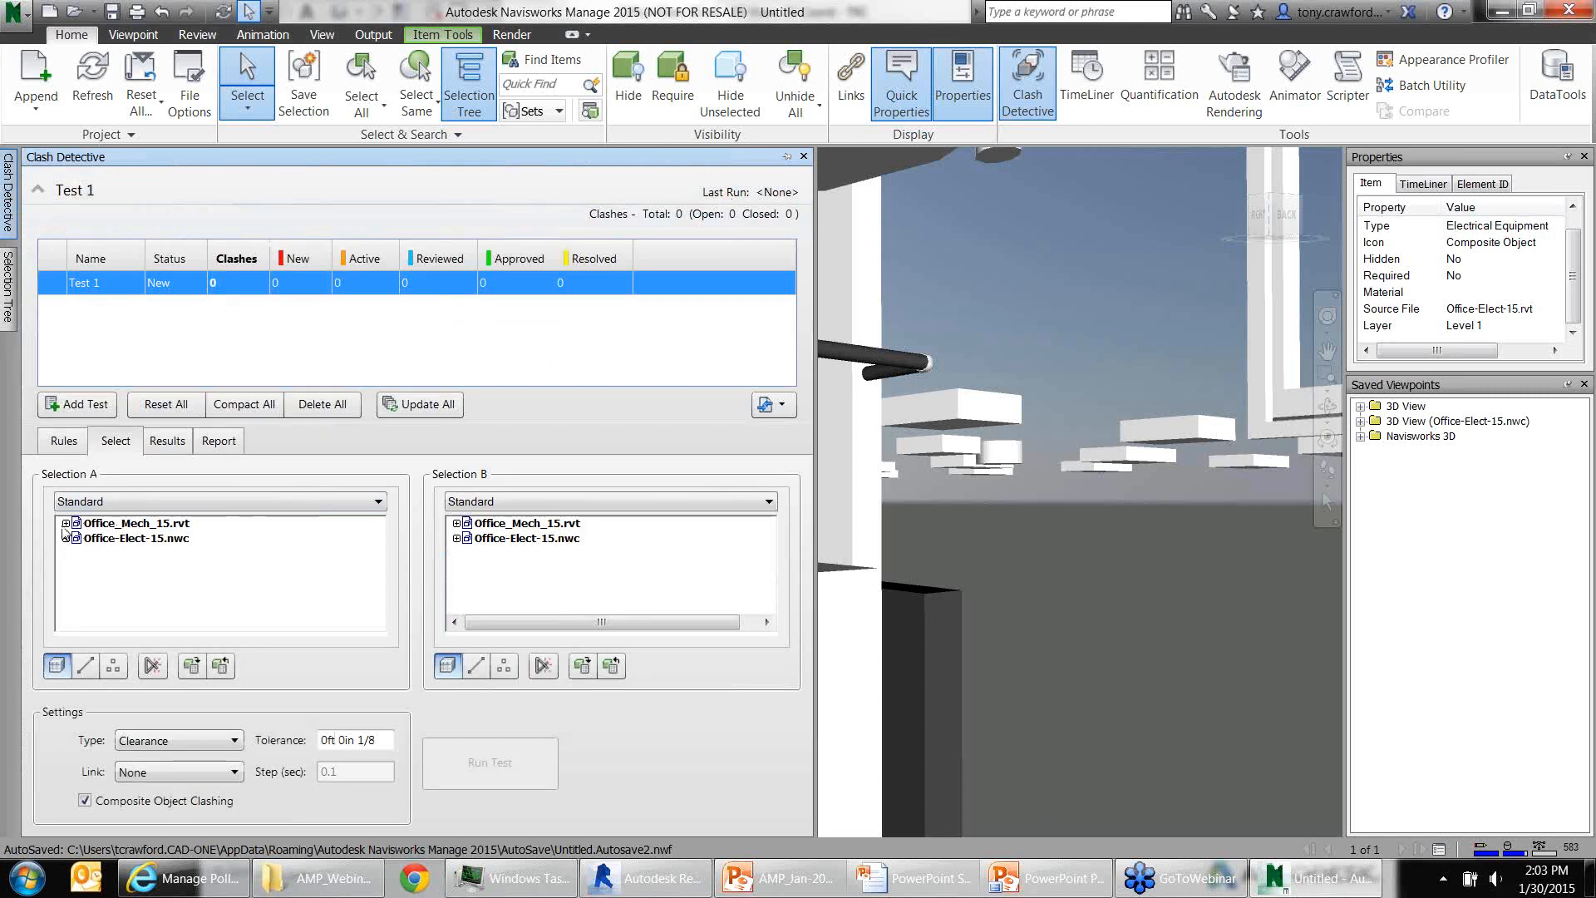
left_click(65, 523)
left_click(65, 524)
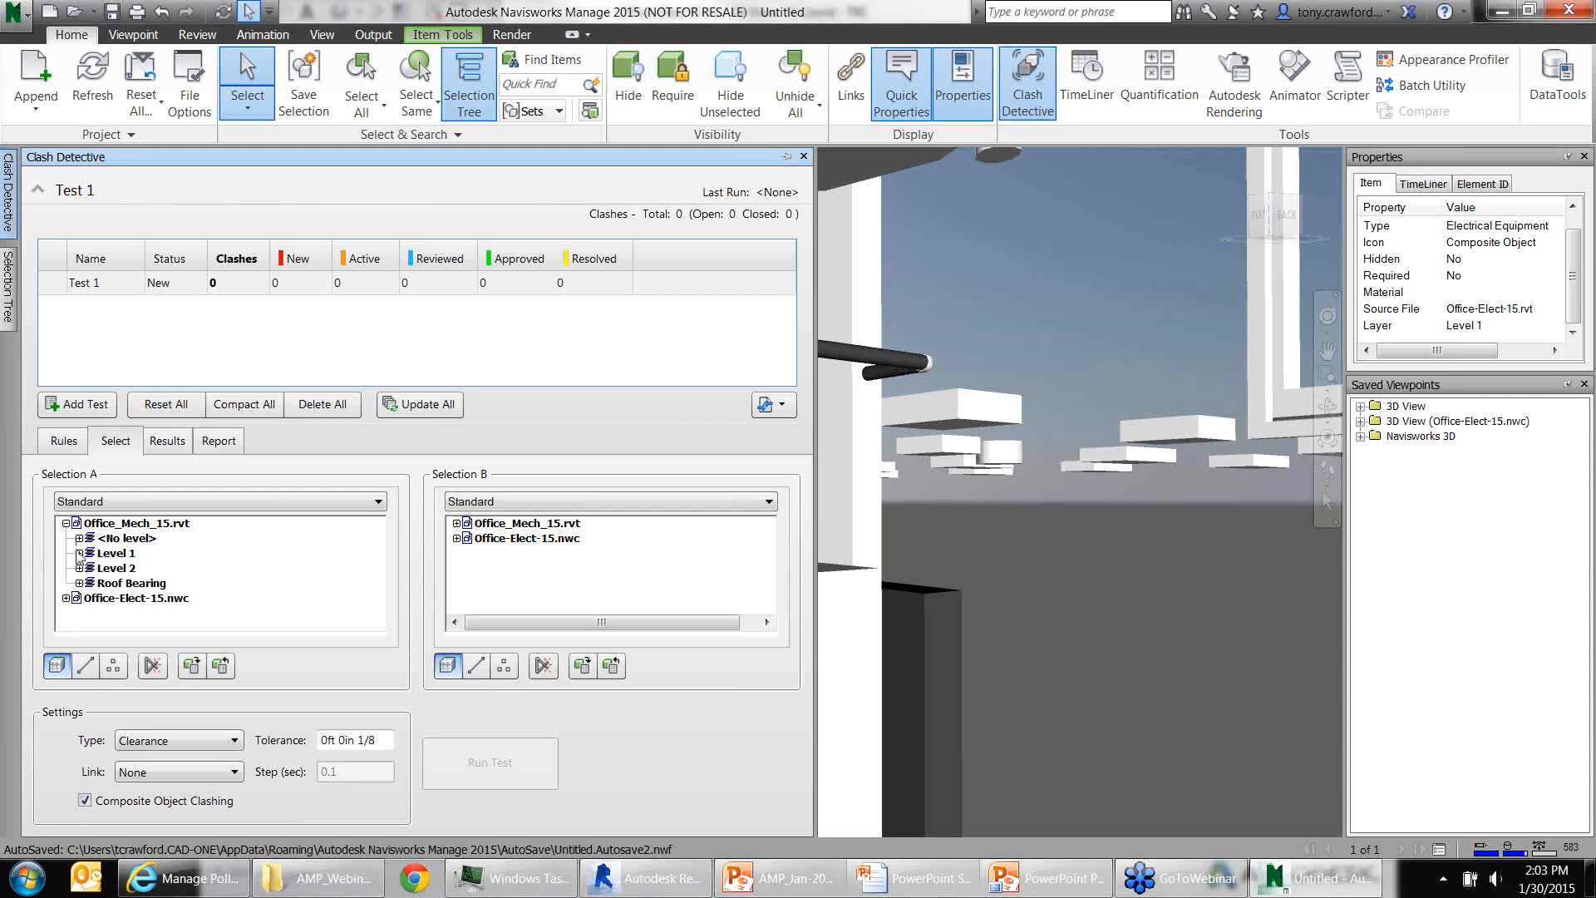
left_click(80, 552)
left_click(145, 612)
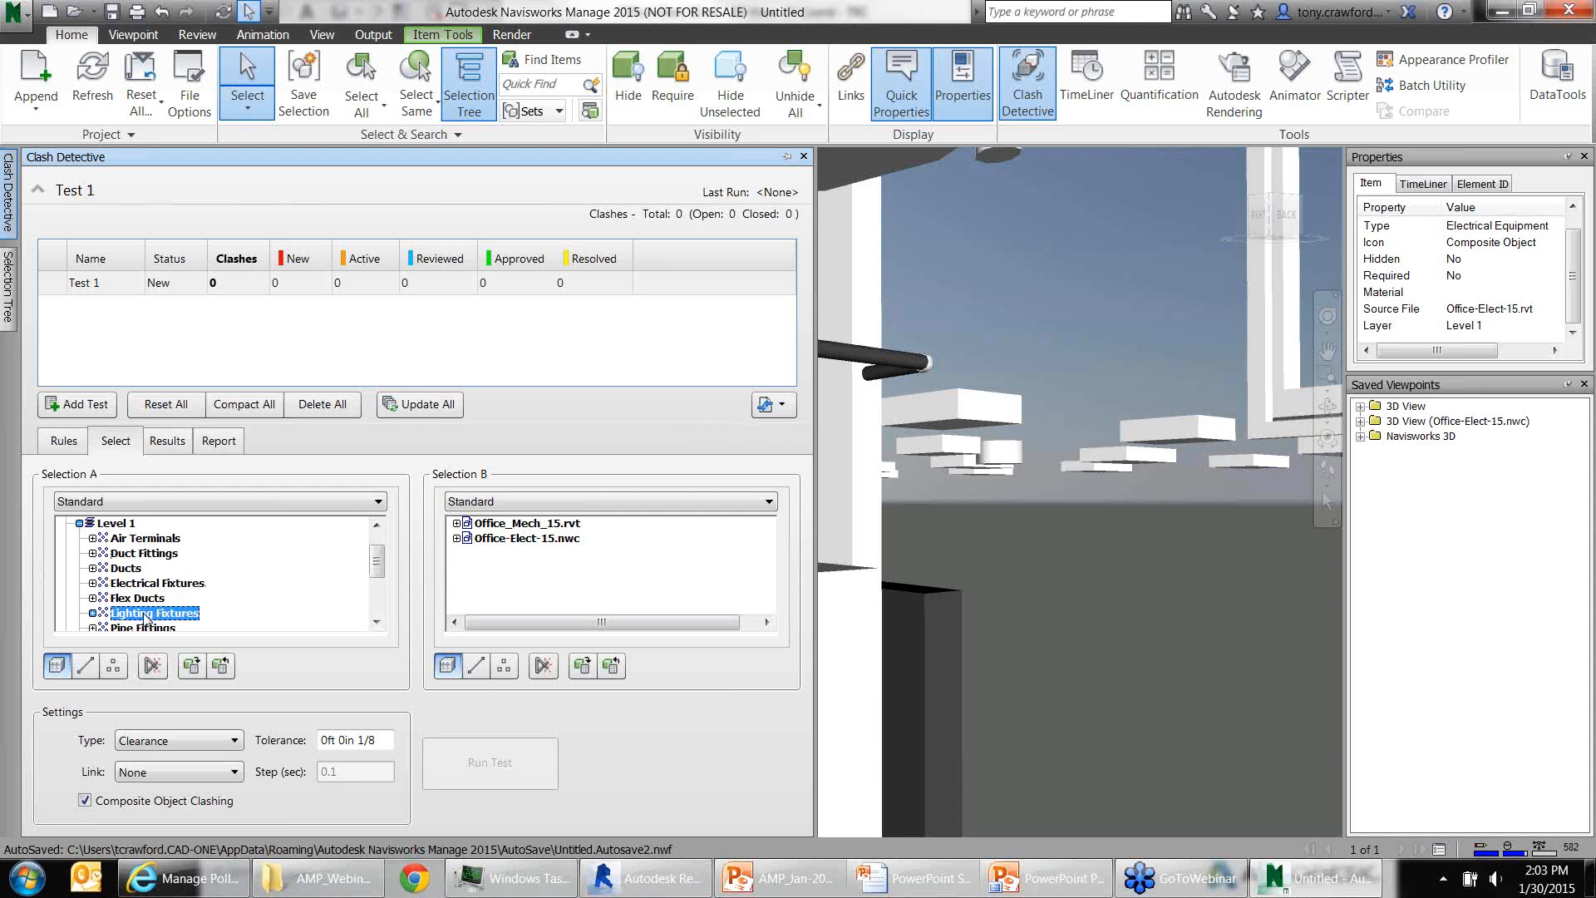
scroll(146, 616, "down", 2)
left_click(131, 553)
left_click(150, 538, "ctrl")
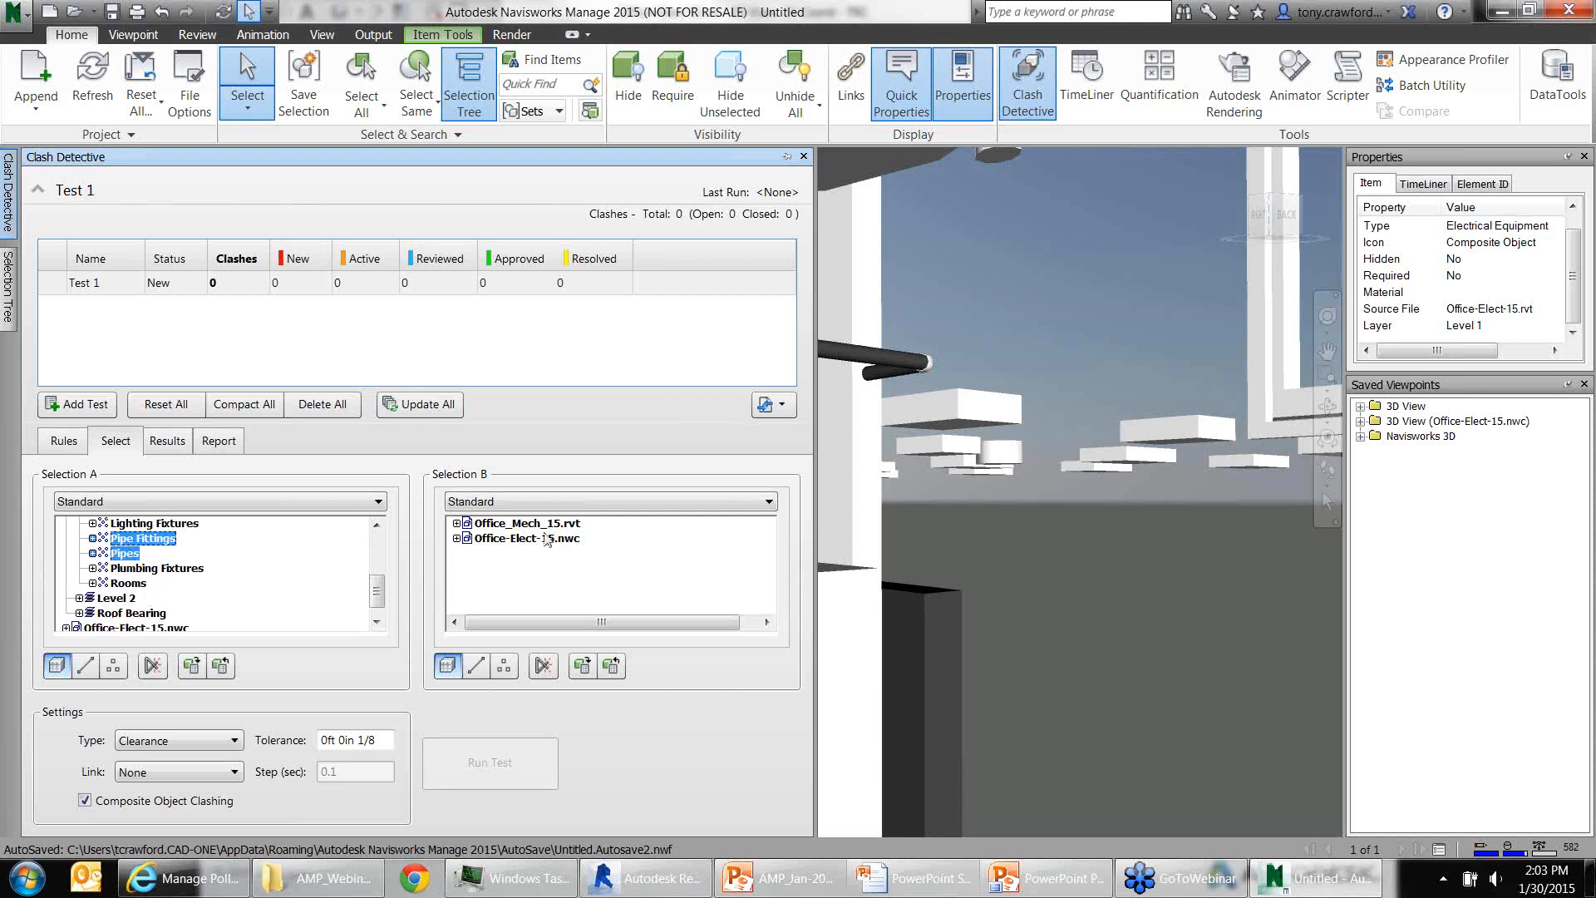
Set Selection B to the Level 1 Electrical Equipment of Office-Elect-15.nwc and run the clearance test
left_click(456, 538)
left_click(471, 554)
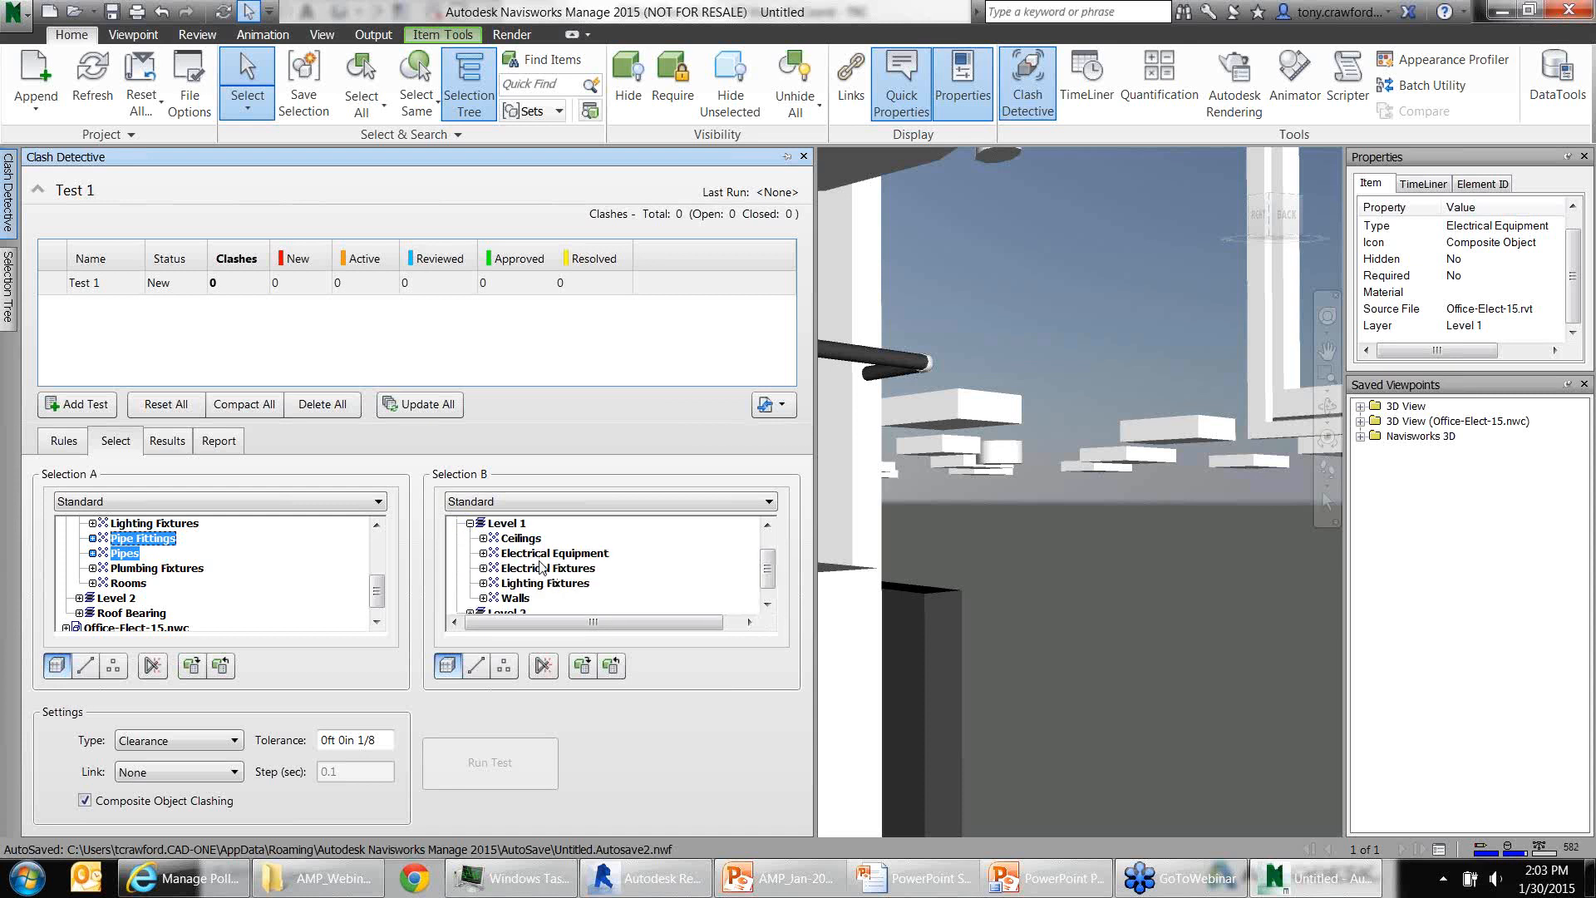
left_click(482, 552)
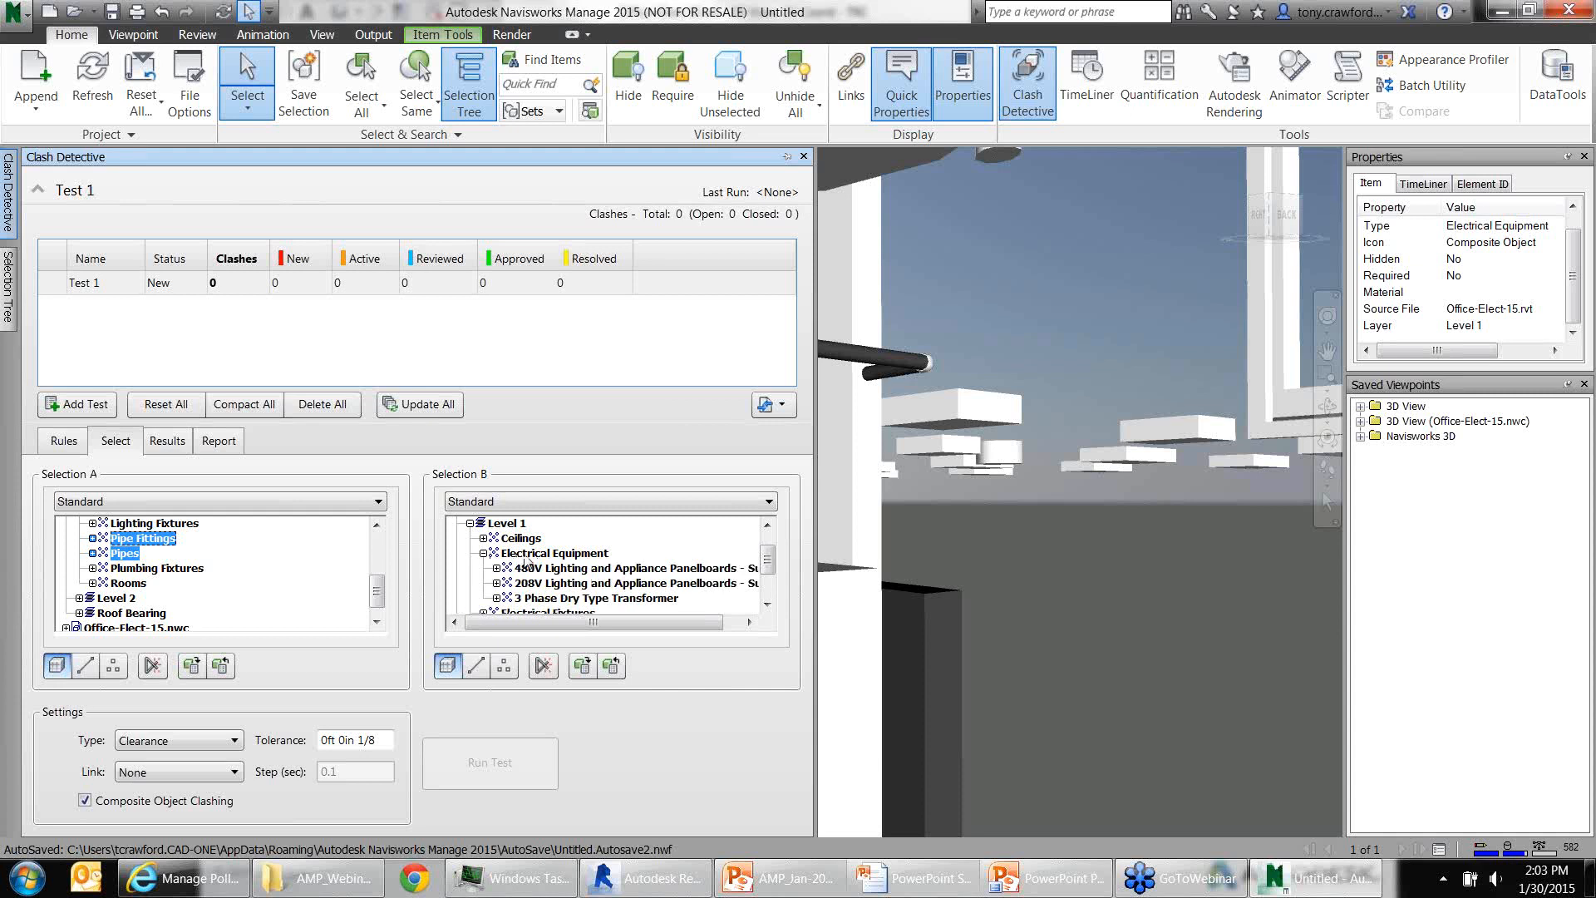
left_click(527, 556)
left_click(483, 553)
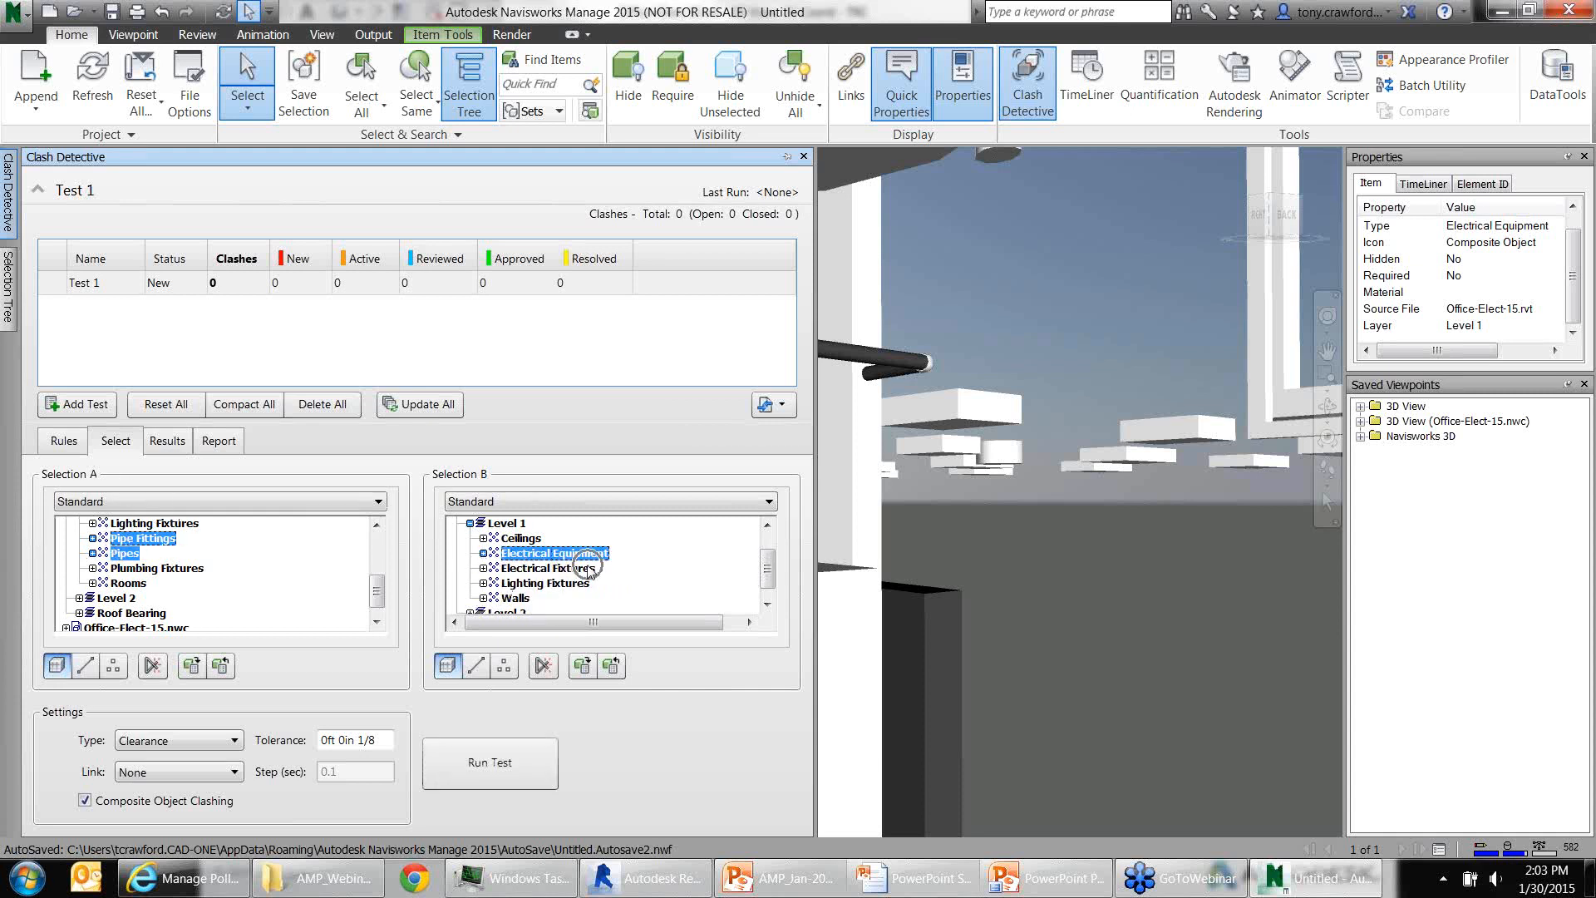
left_click(514, 763)
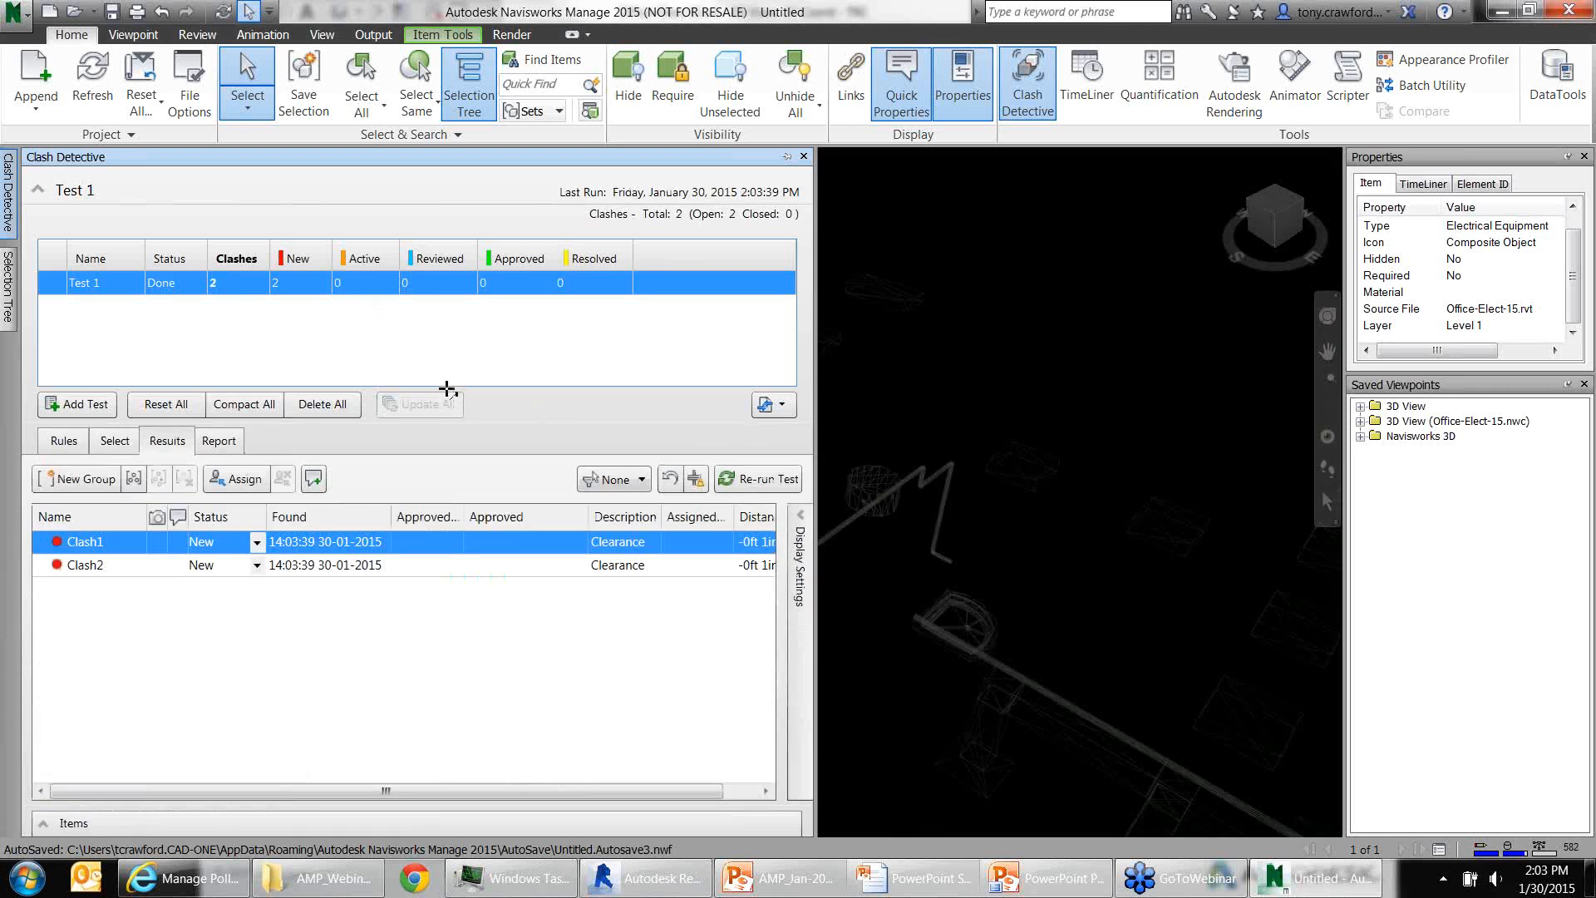
Examine Clash1 between the pipe and the panel clearance volumes in the model, and show the details of its two clashing items
left_click_drag(457, 394, 296, 292)
left_click_drag(359, 425, 234, 301)
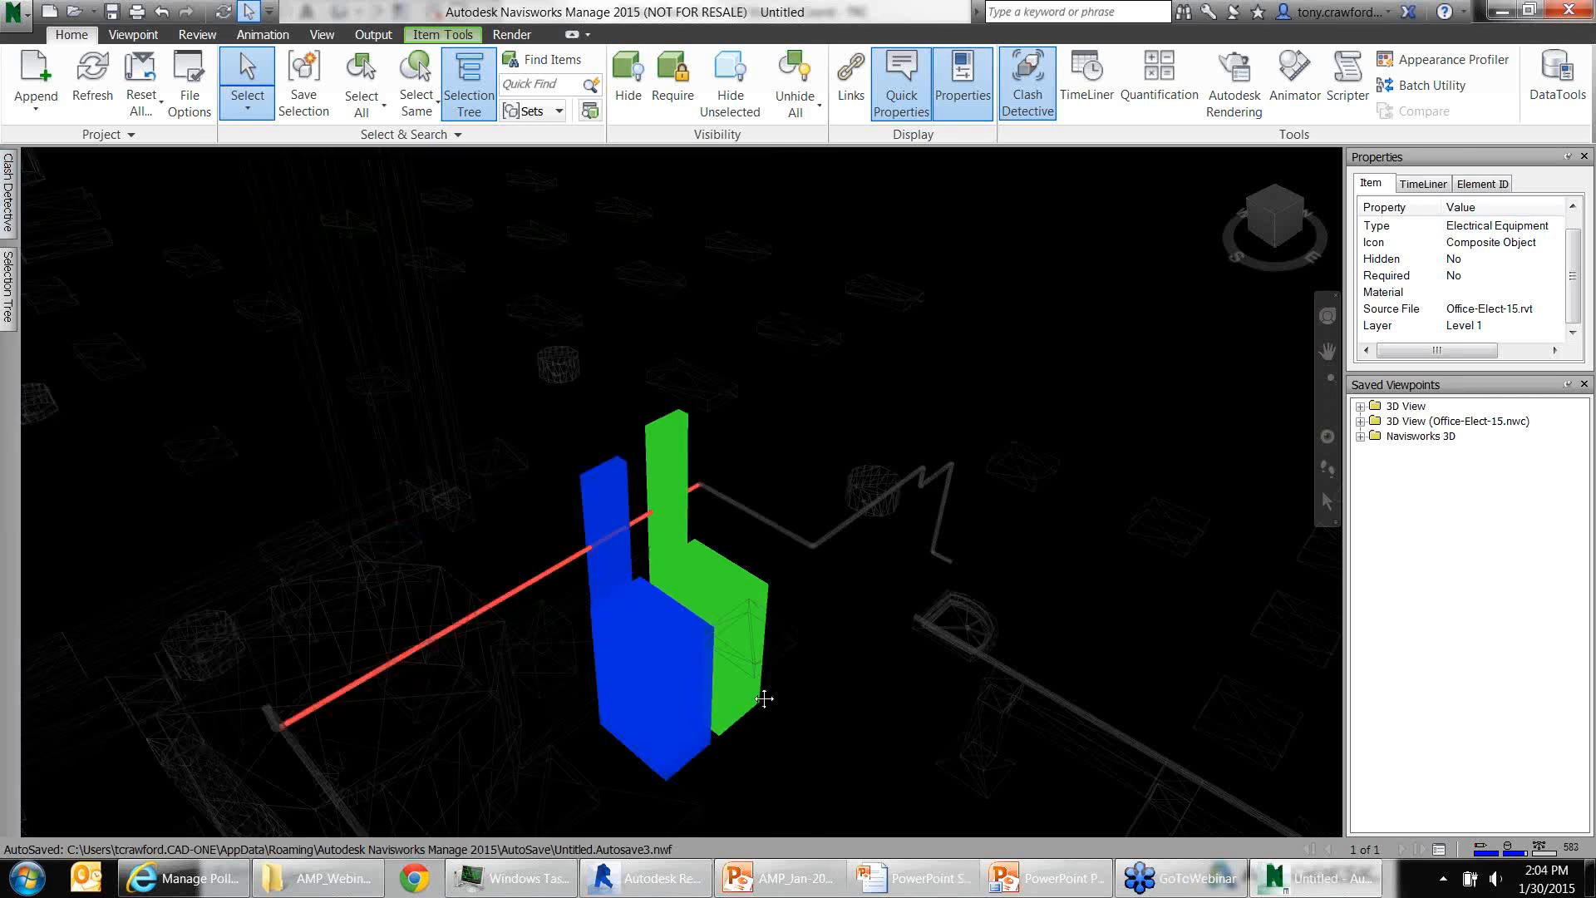
middle_click_drag(762, 696, 728, 598)
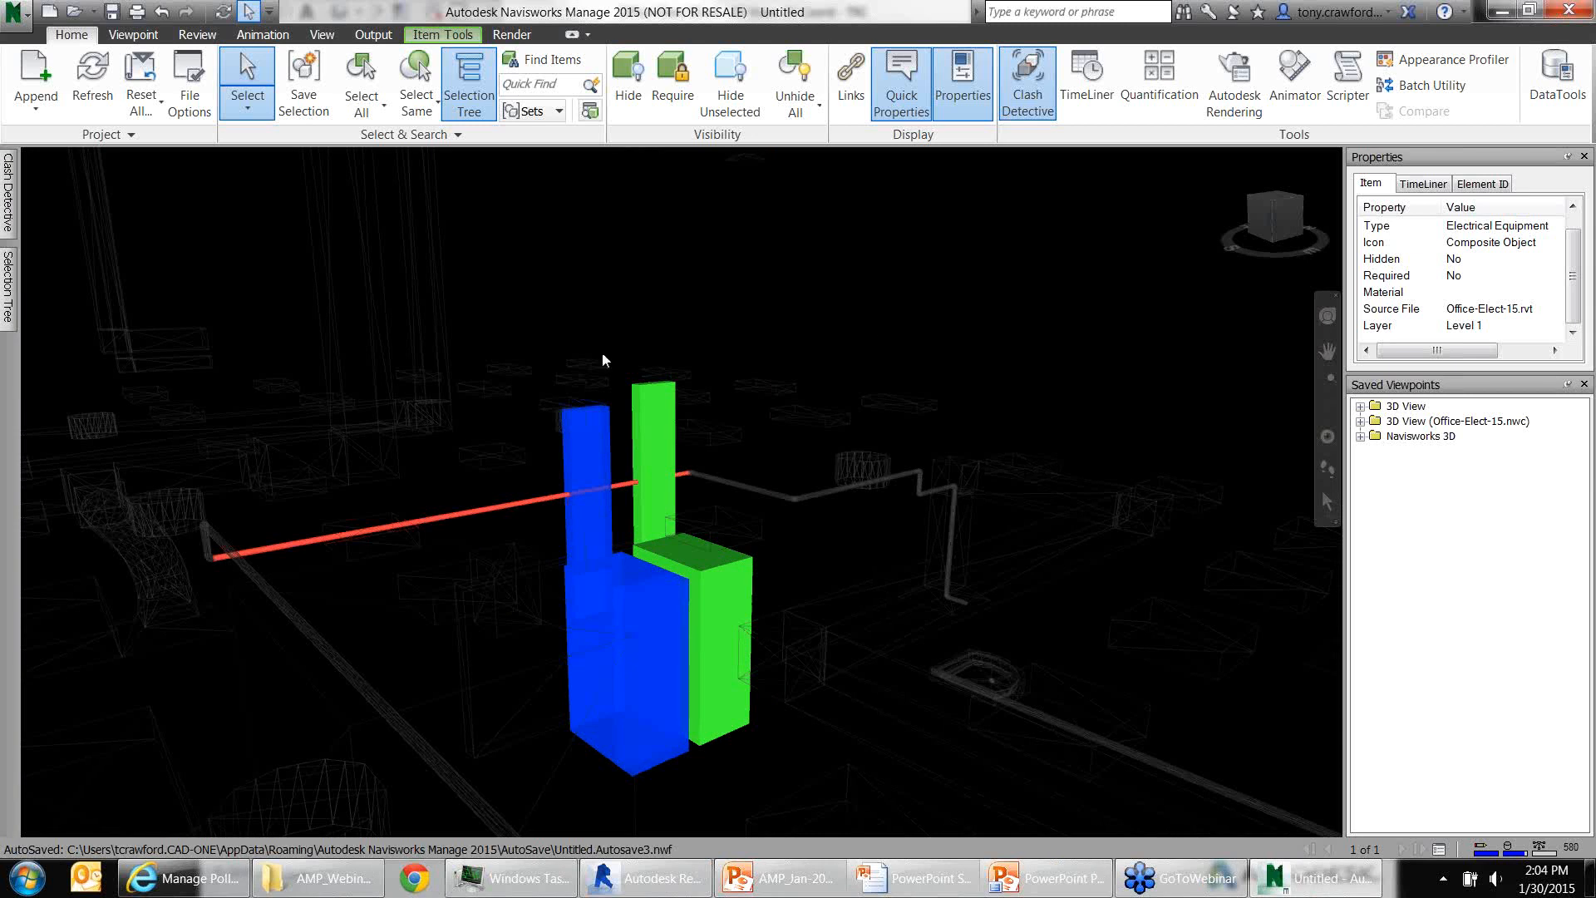
middle_click_drag(756, 407, 813, 404)
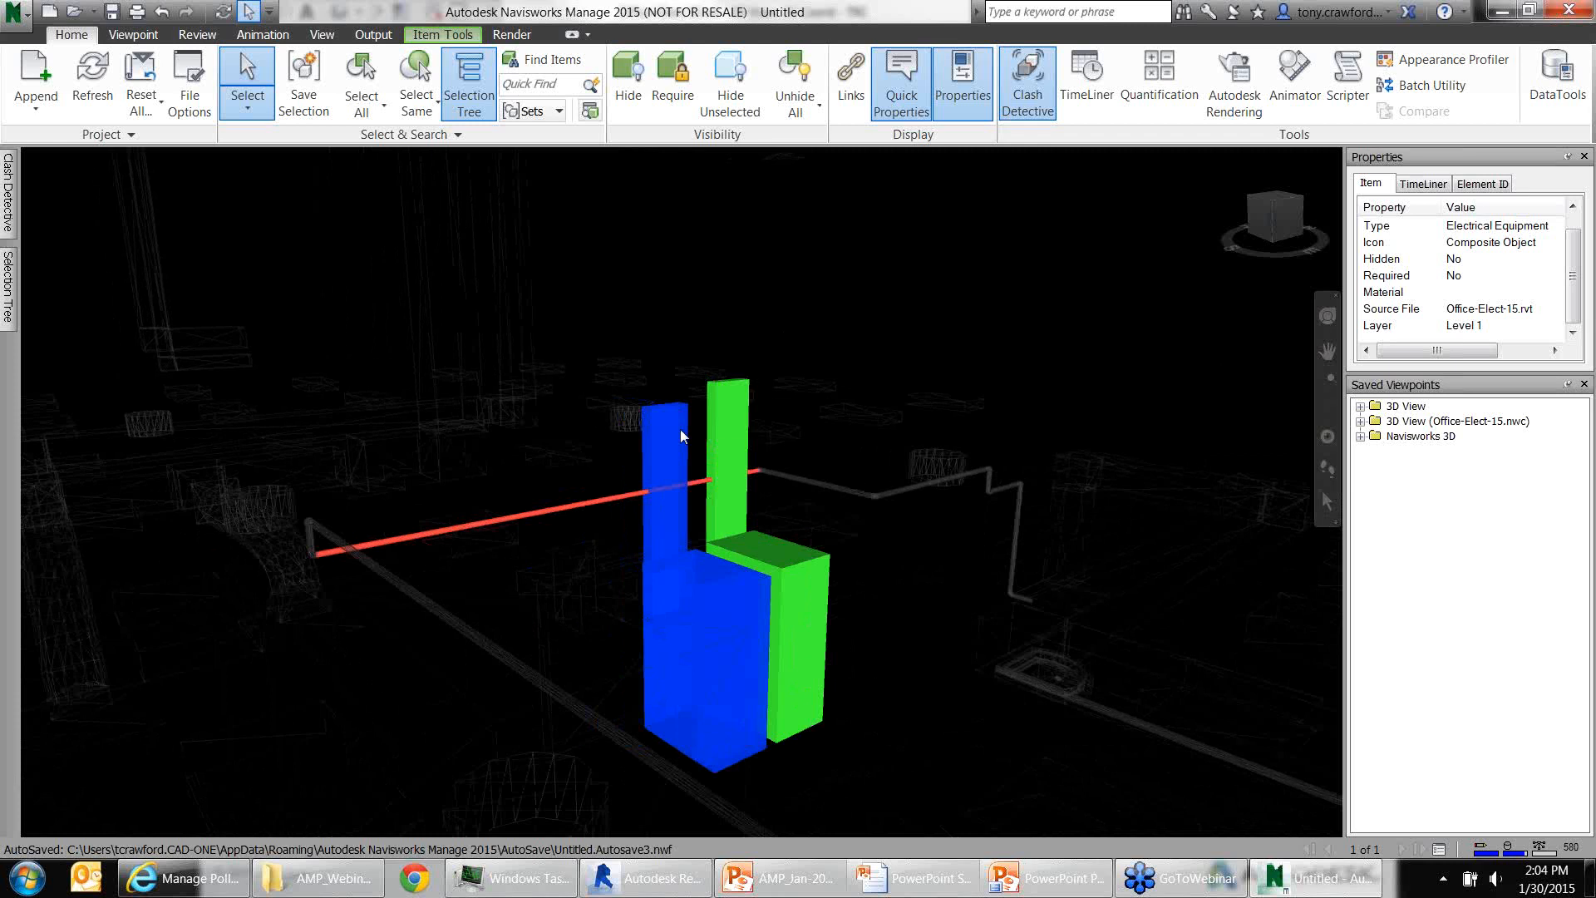
mouse_move(680, 429)
mouse_move(9, 189)
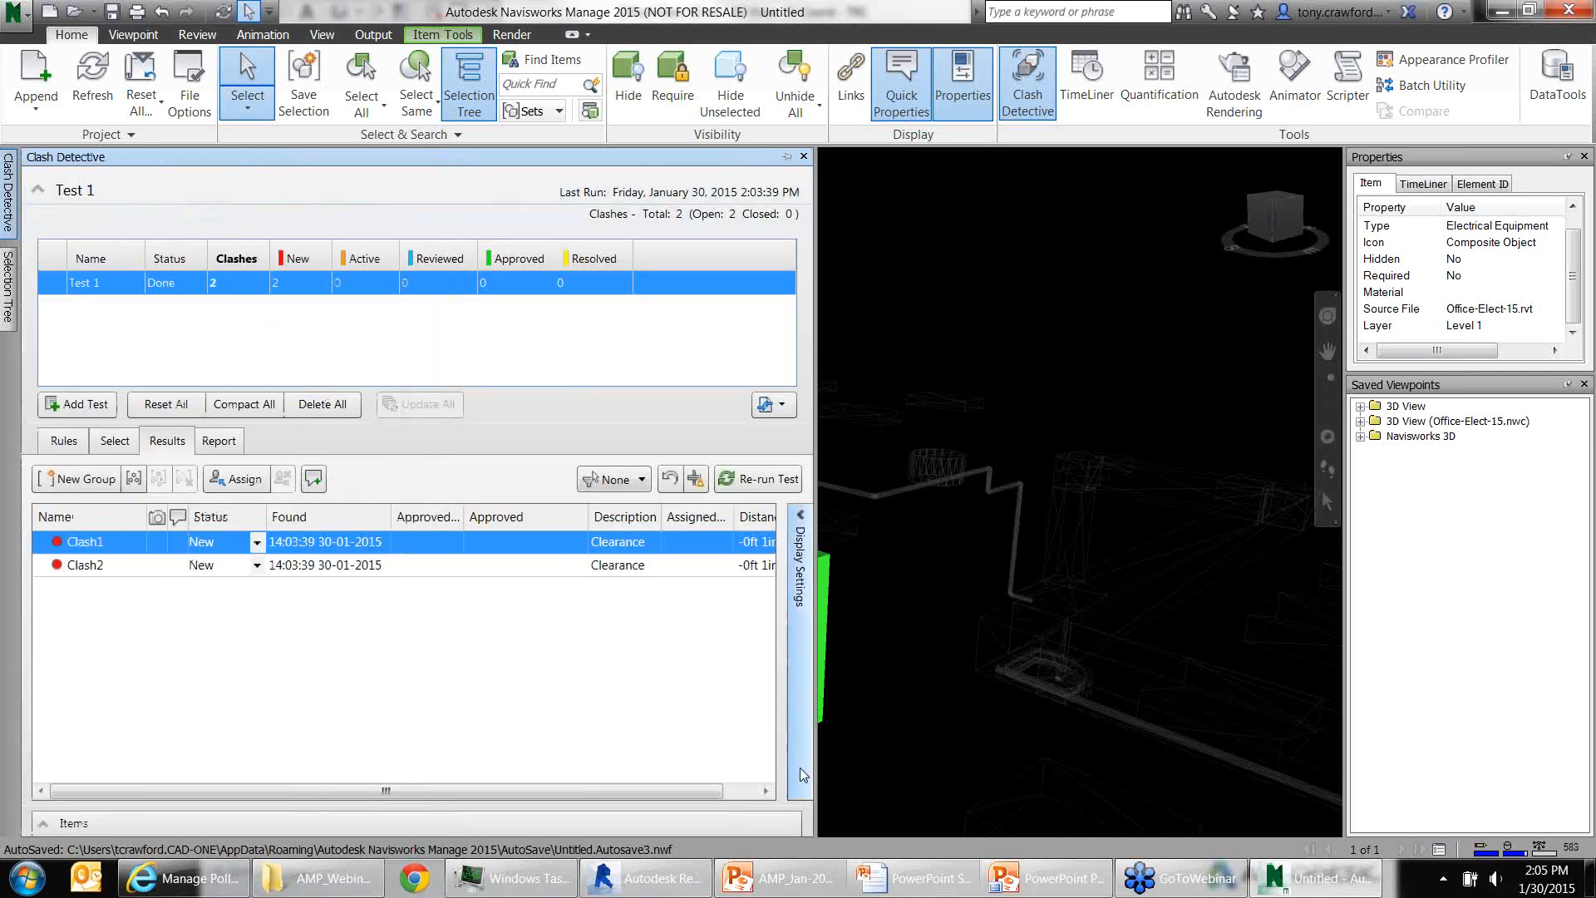
left_click(83, 822)
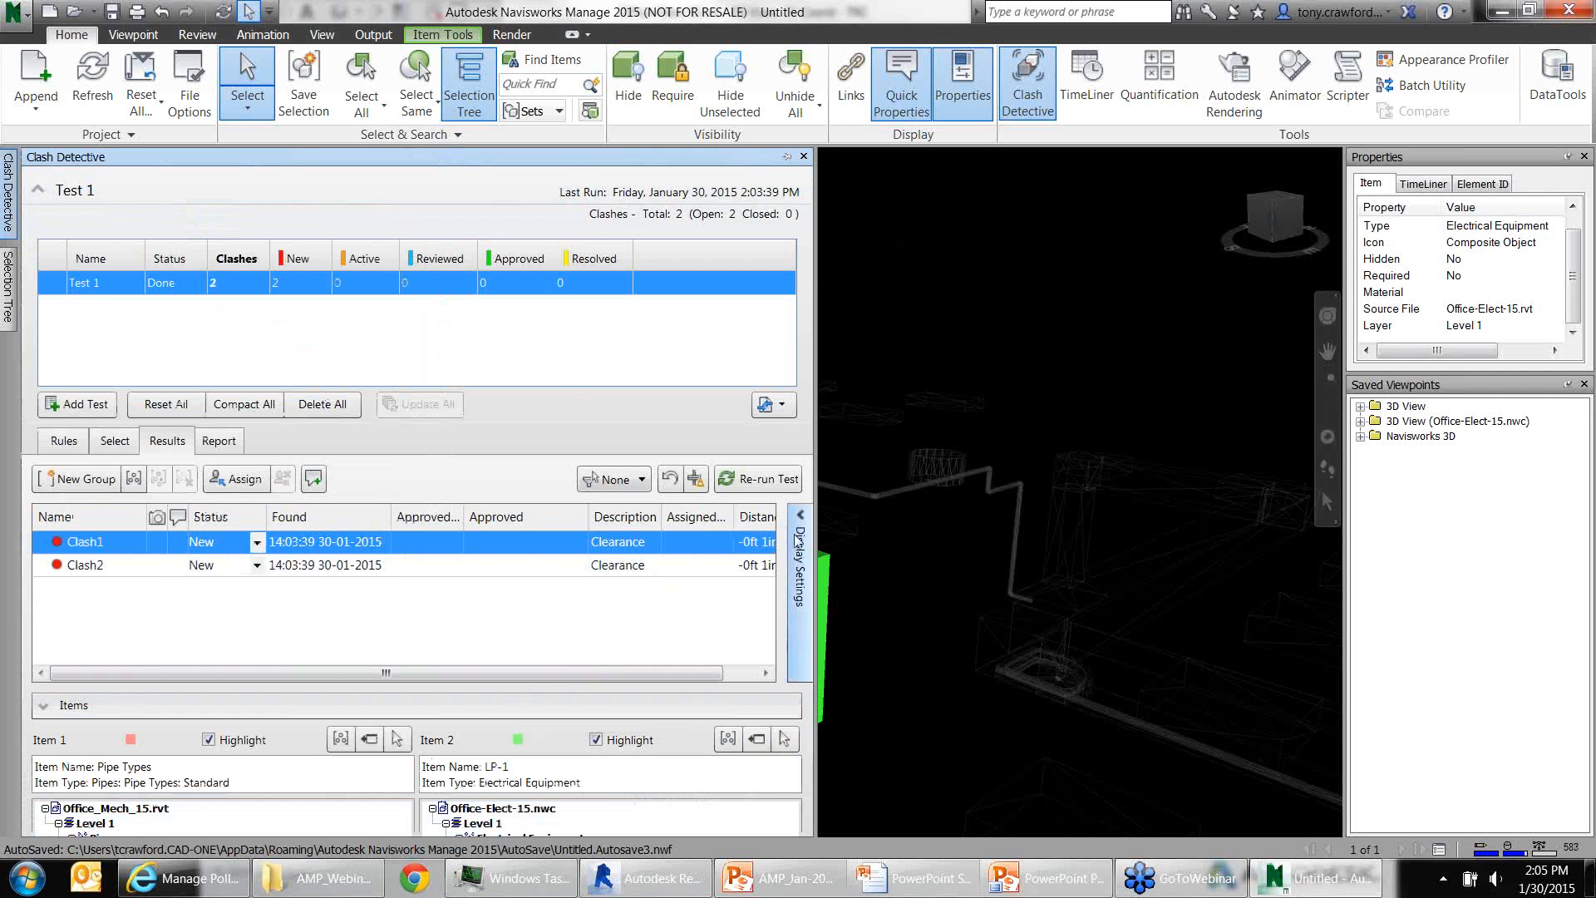
Check which file formats are offered for exporting the clash tests
left_click(790, 413)
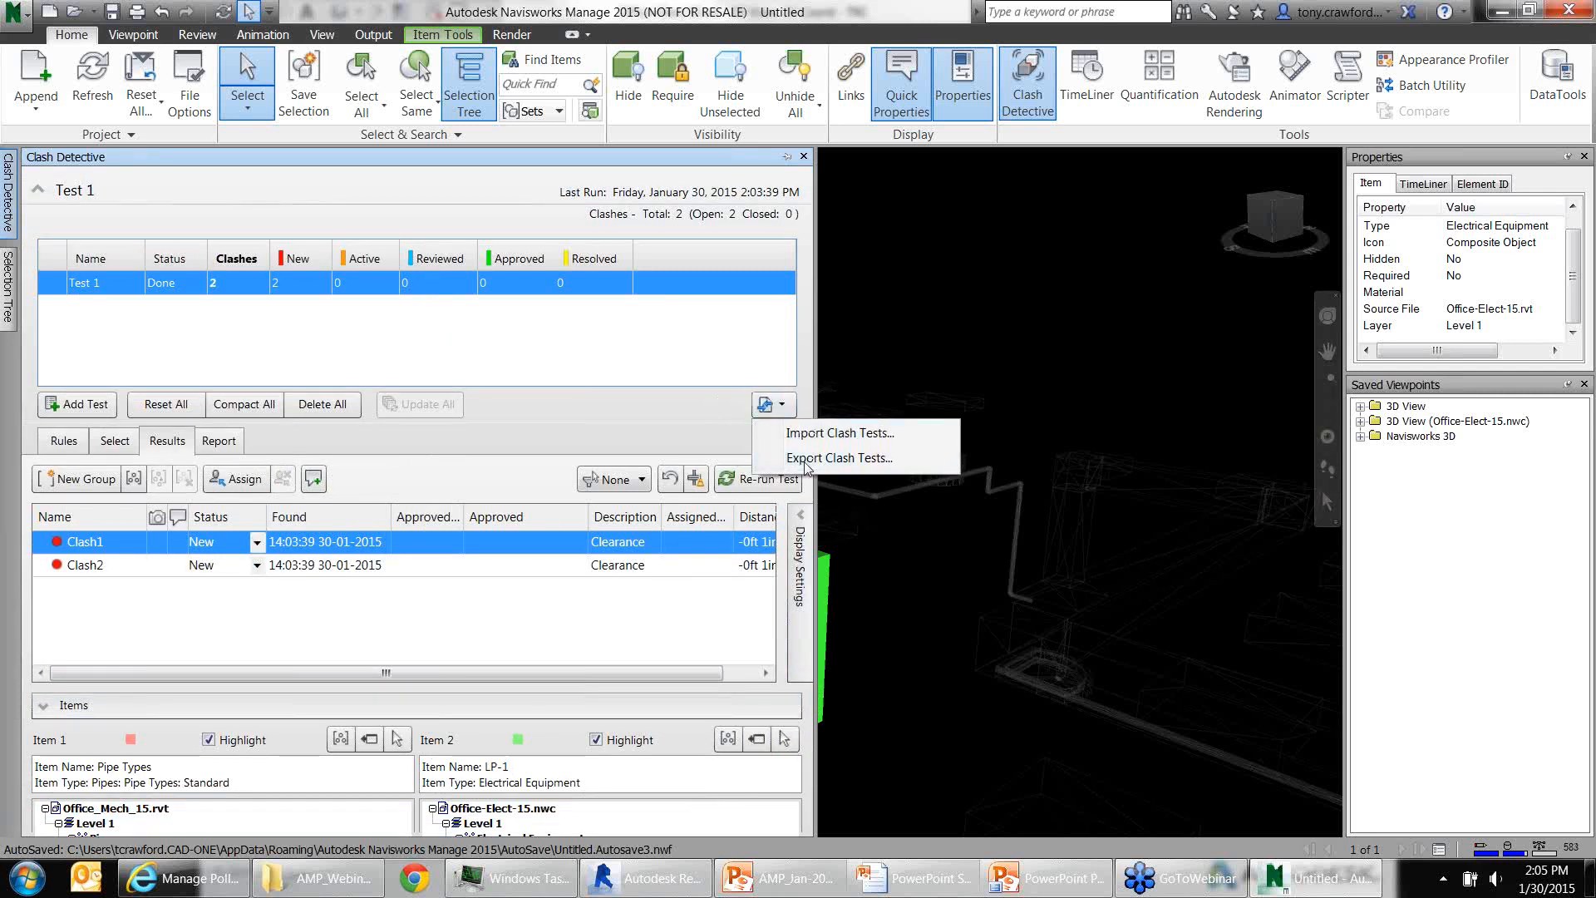
left_click(839, 458)
left_click(776, 415)
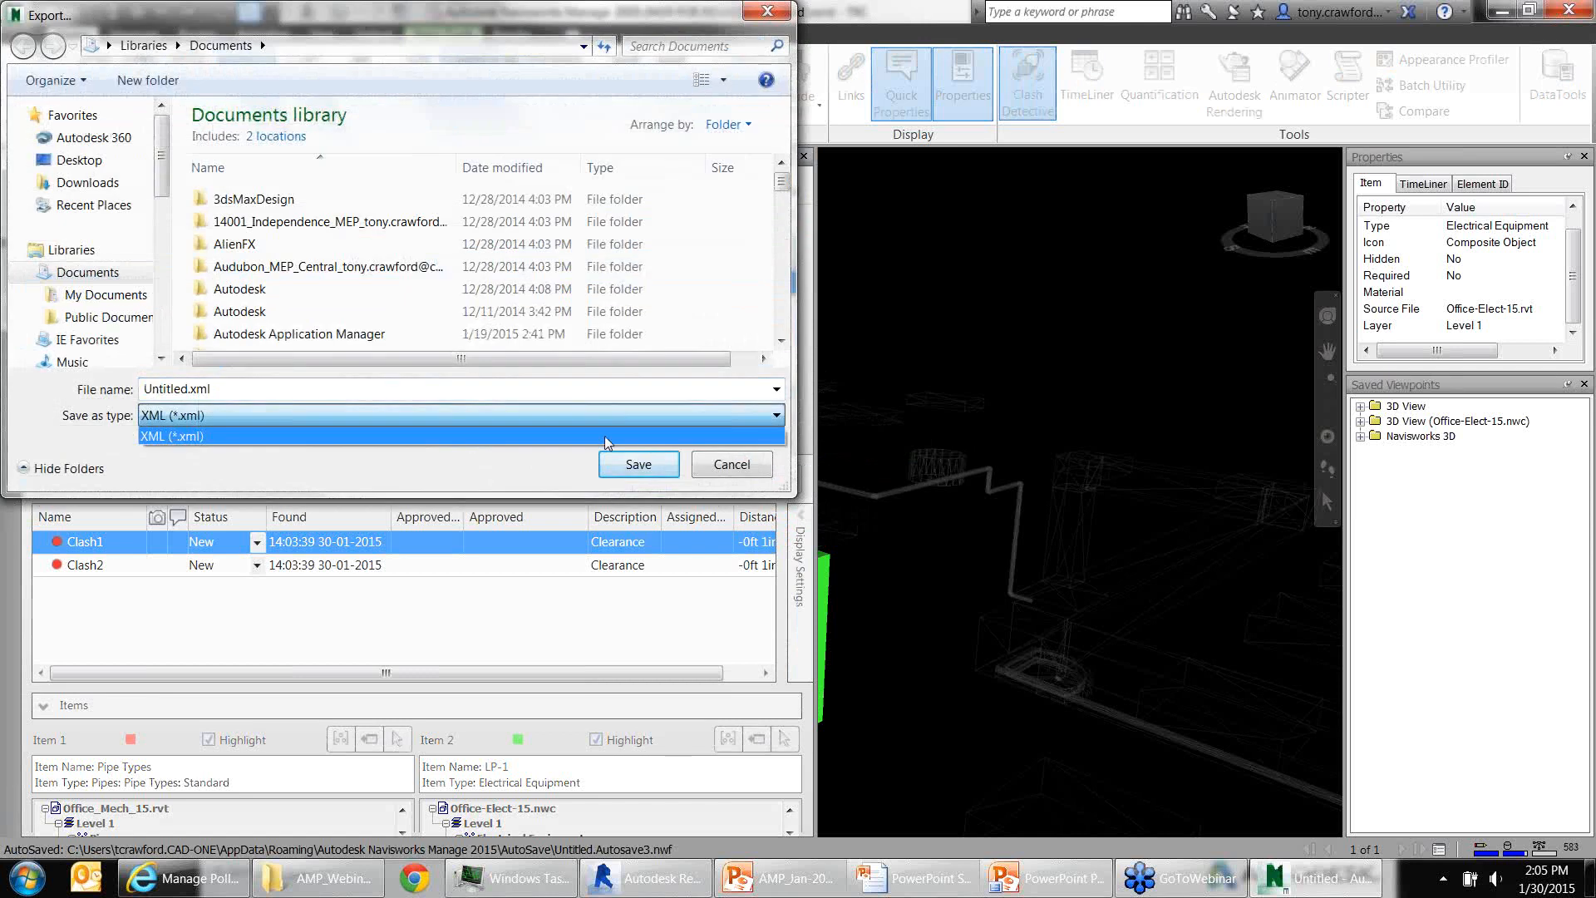
left_click(427, 426)
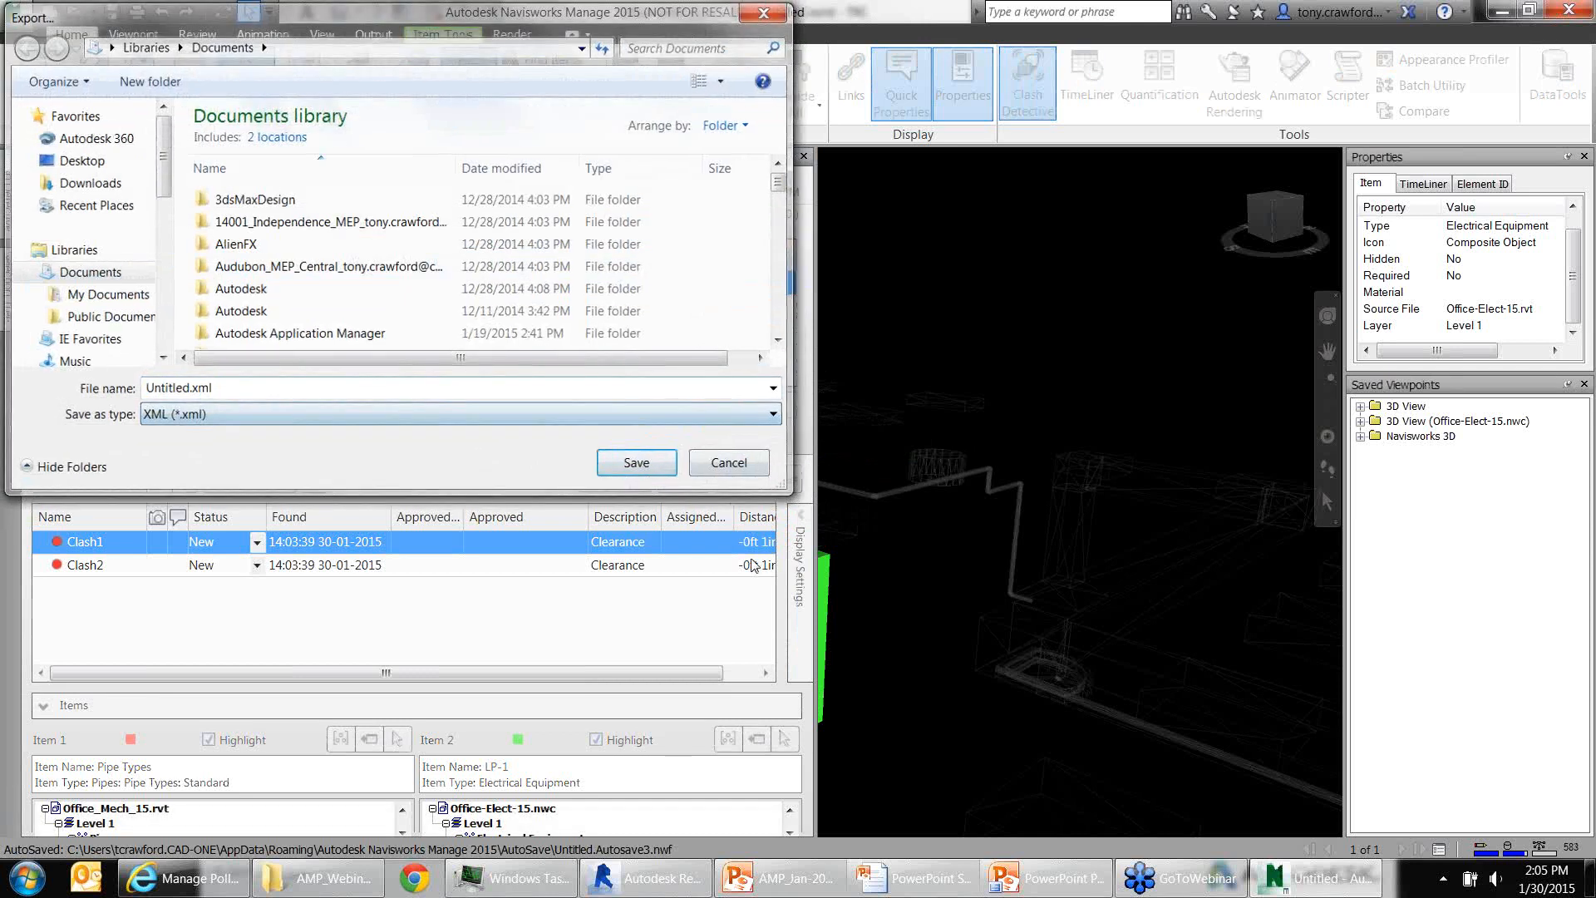
left_click(631, 463)
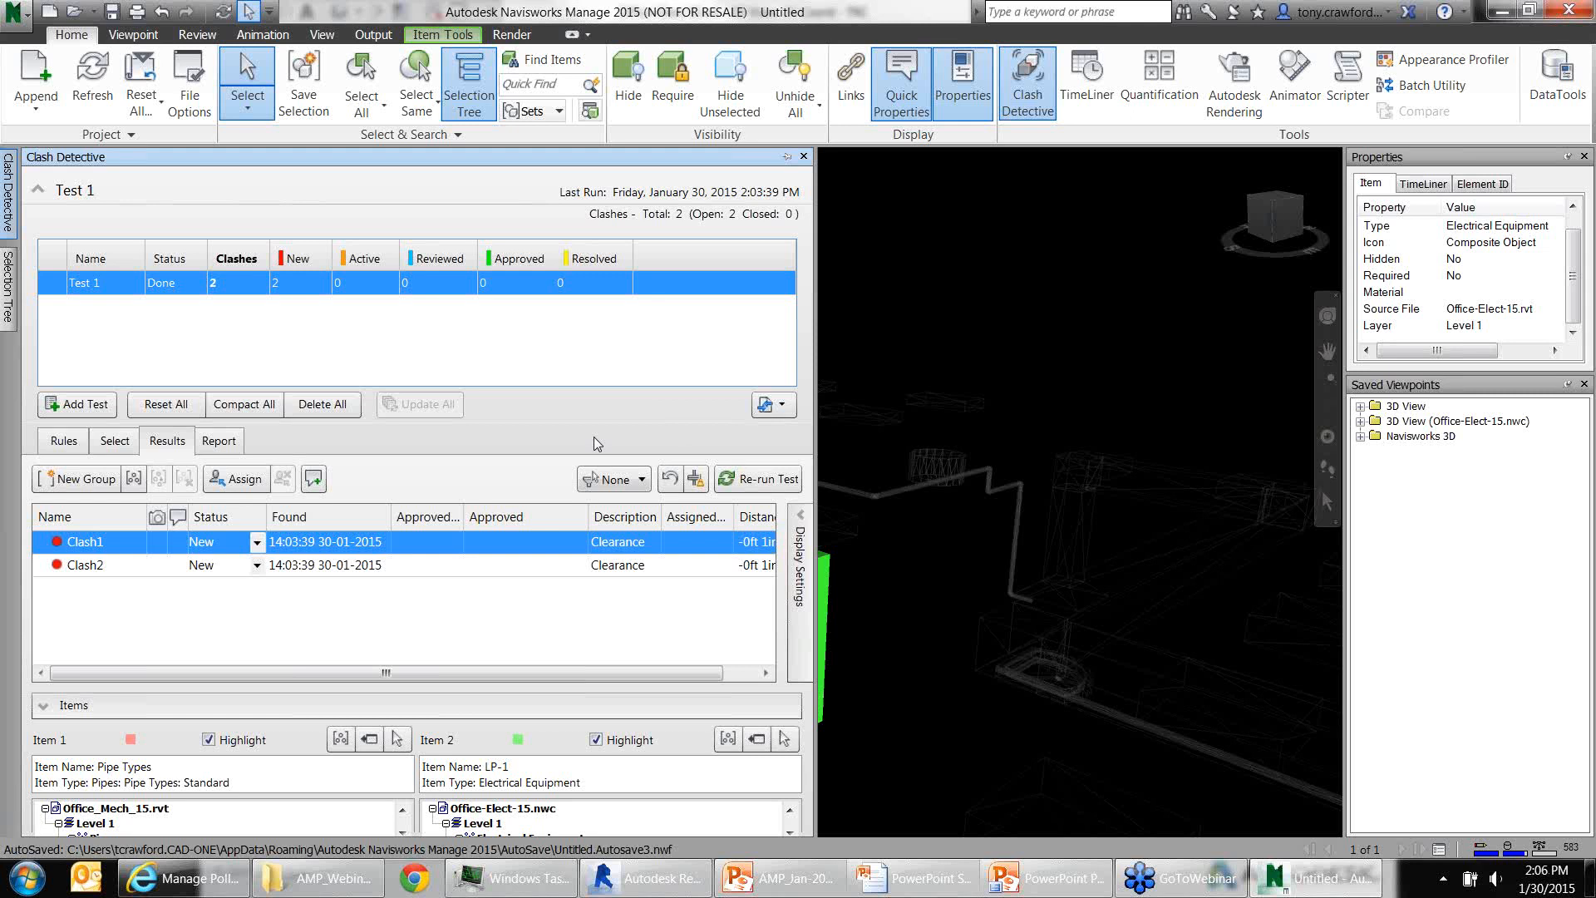
Show the Display Settings for highlighting and isolating the clash results
left_click(807, 542)
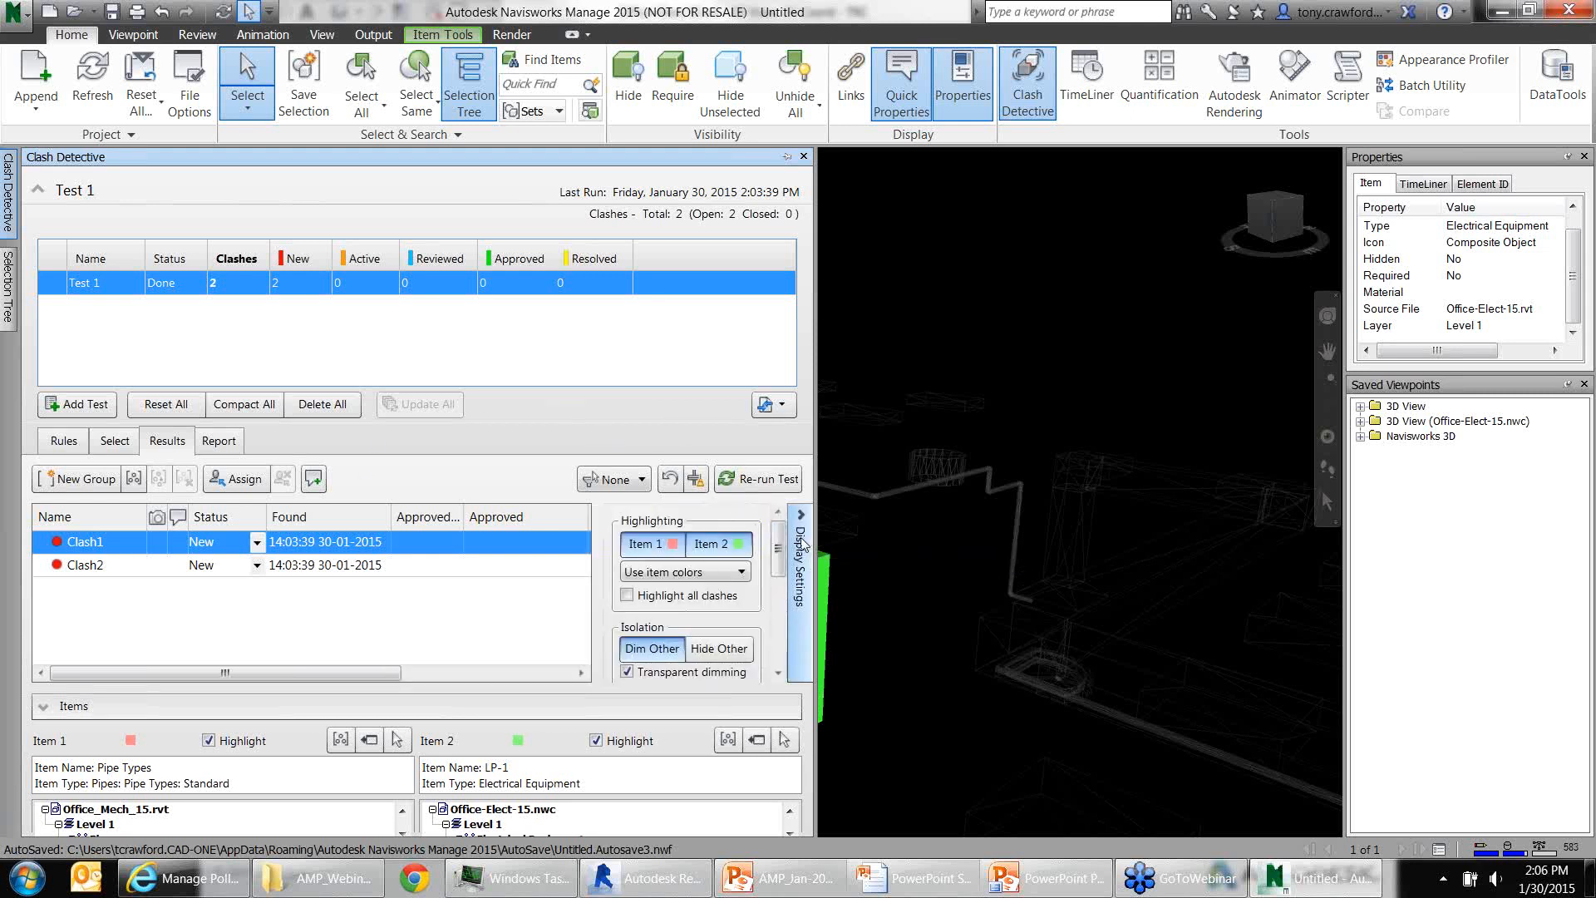
left_click_drag(712, 345, 801, 516)
left_click_drag(716, 412, 788, 553)
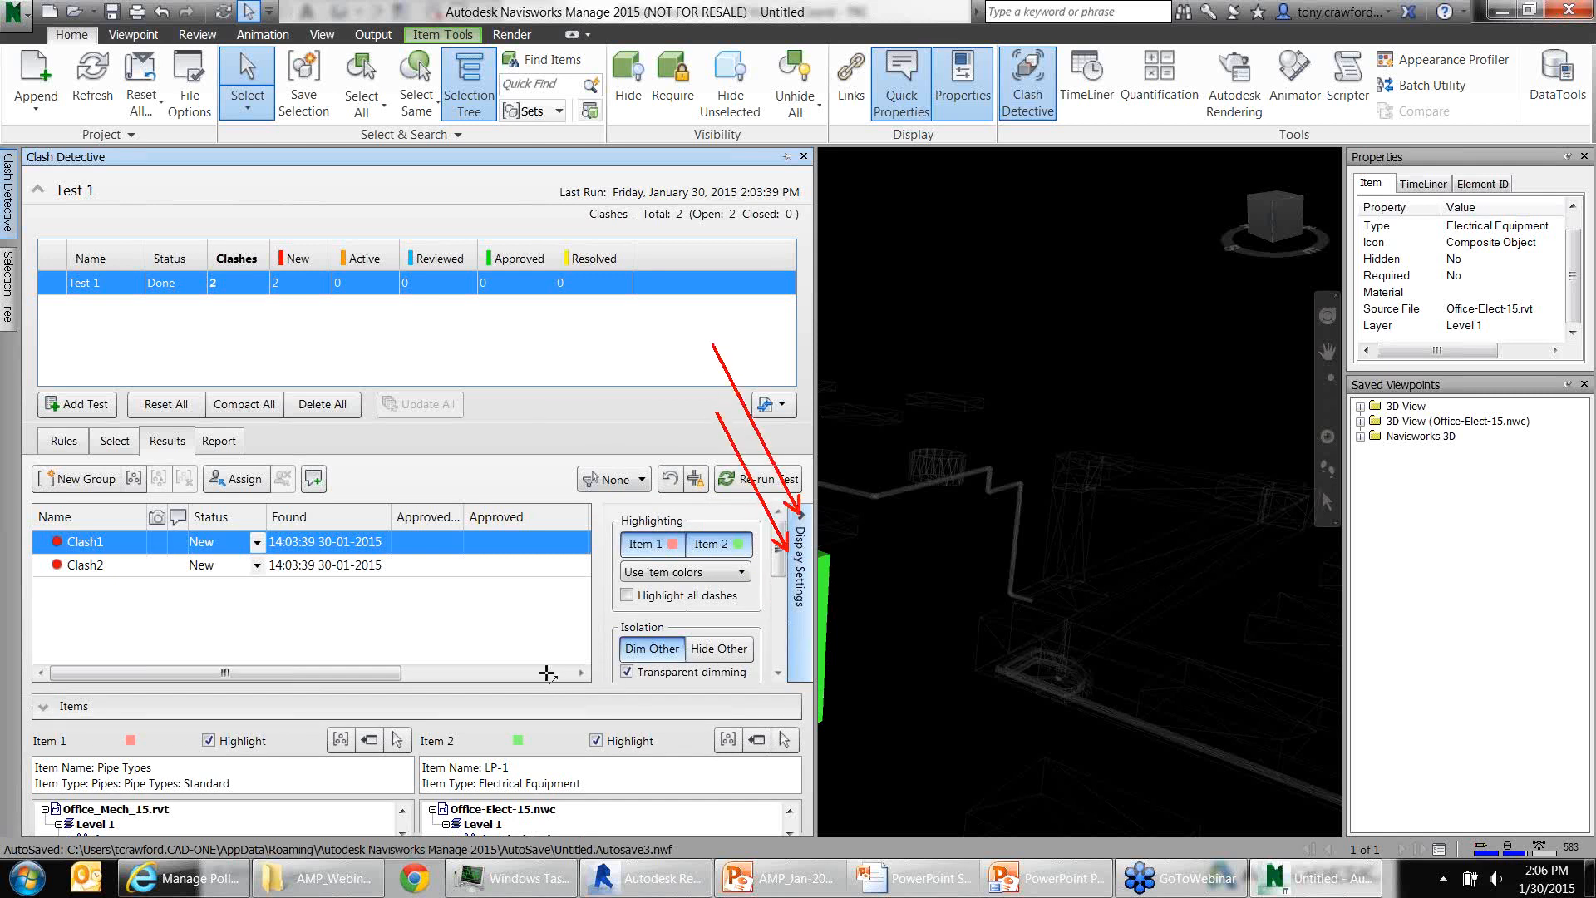
left_click_drag(420, 595, 336, 708)
left_click_drag(269, 596, 133, 709)
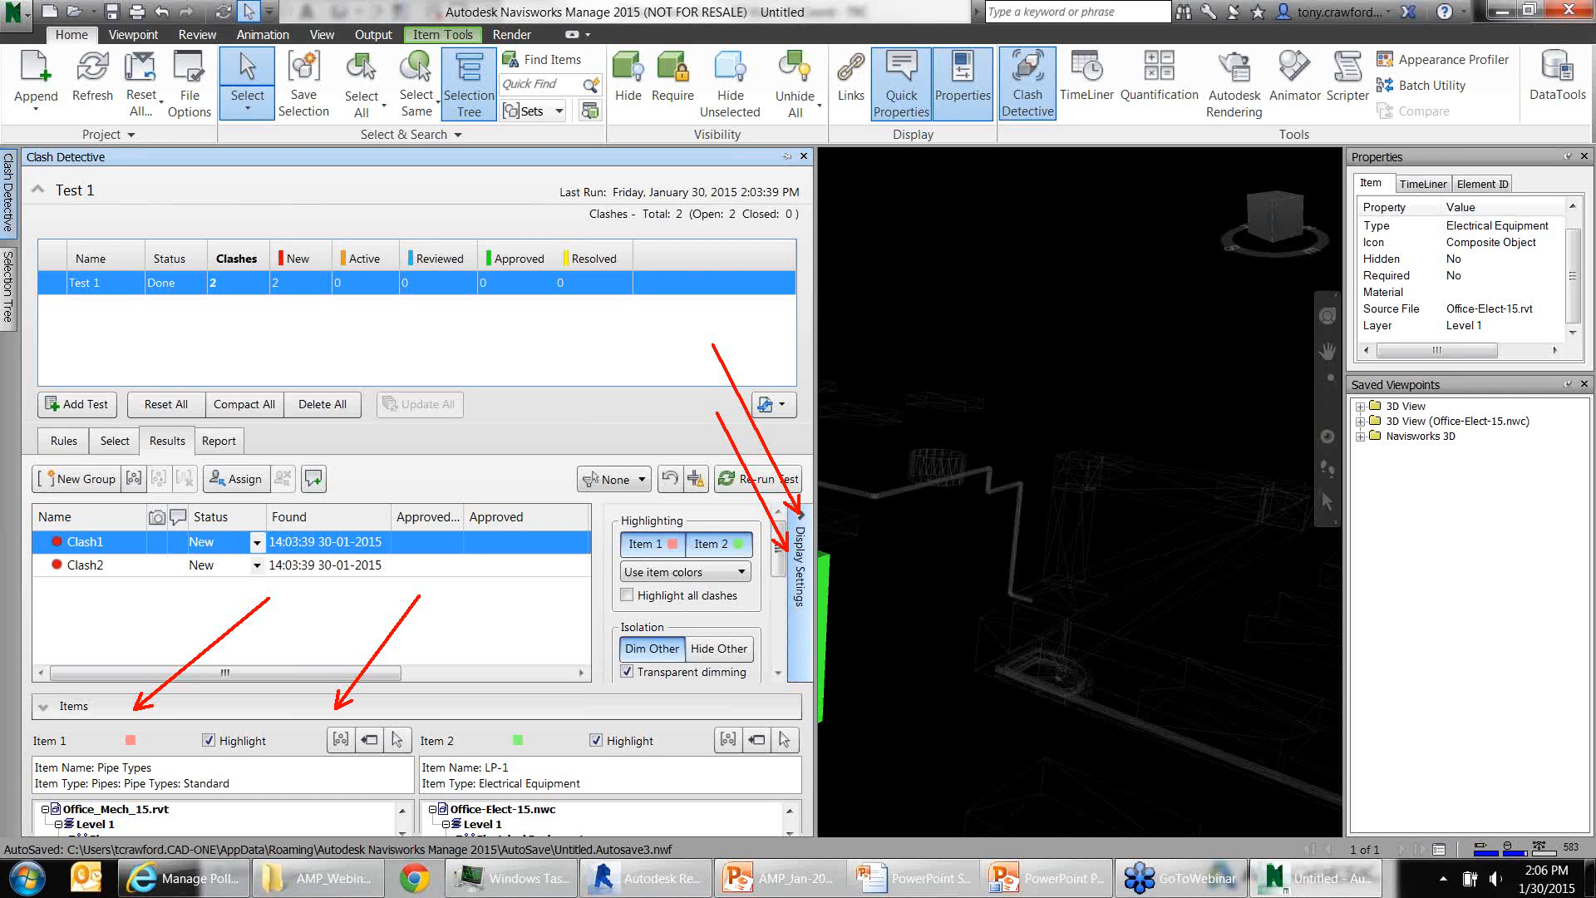
key("Escape")
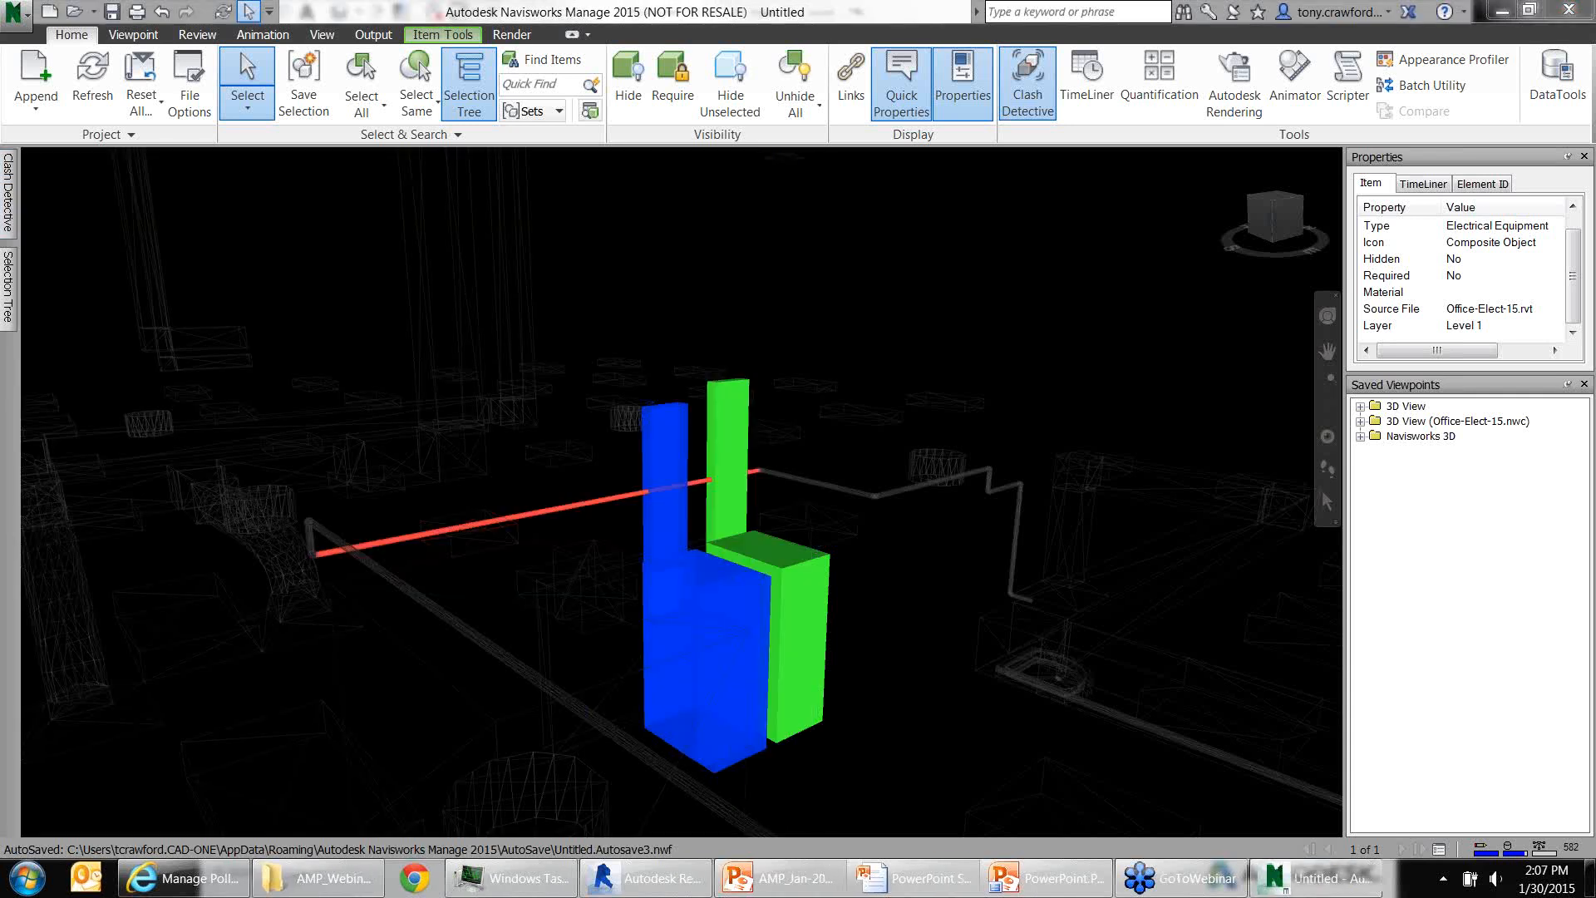
Clear the selected panel and expand the 3D View (Office-Elect-15.nwc) and Navisworks 3D saved viewpoint folders
left_click(977, 271)
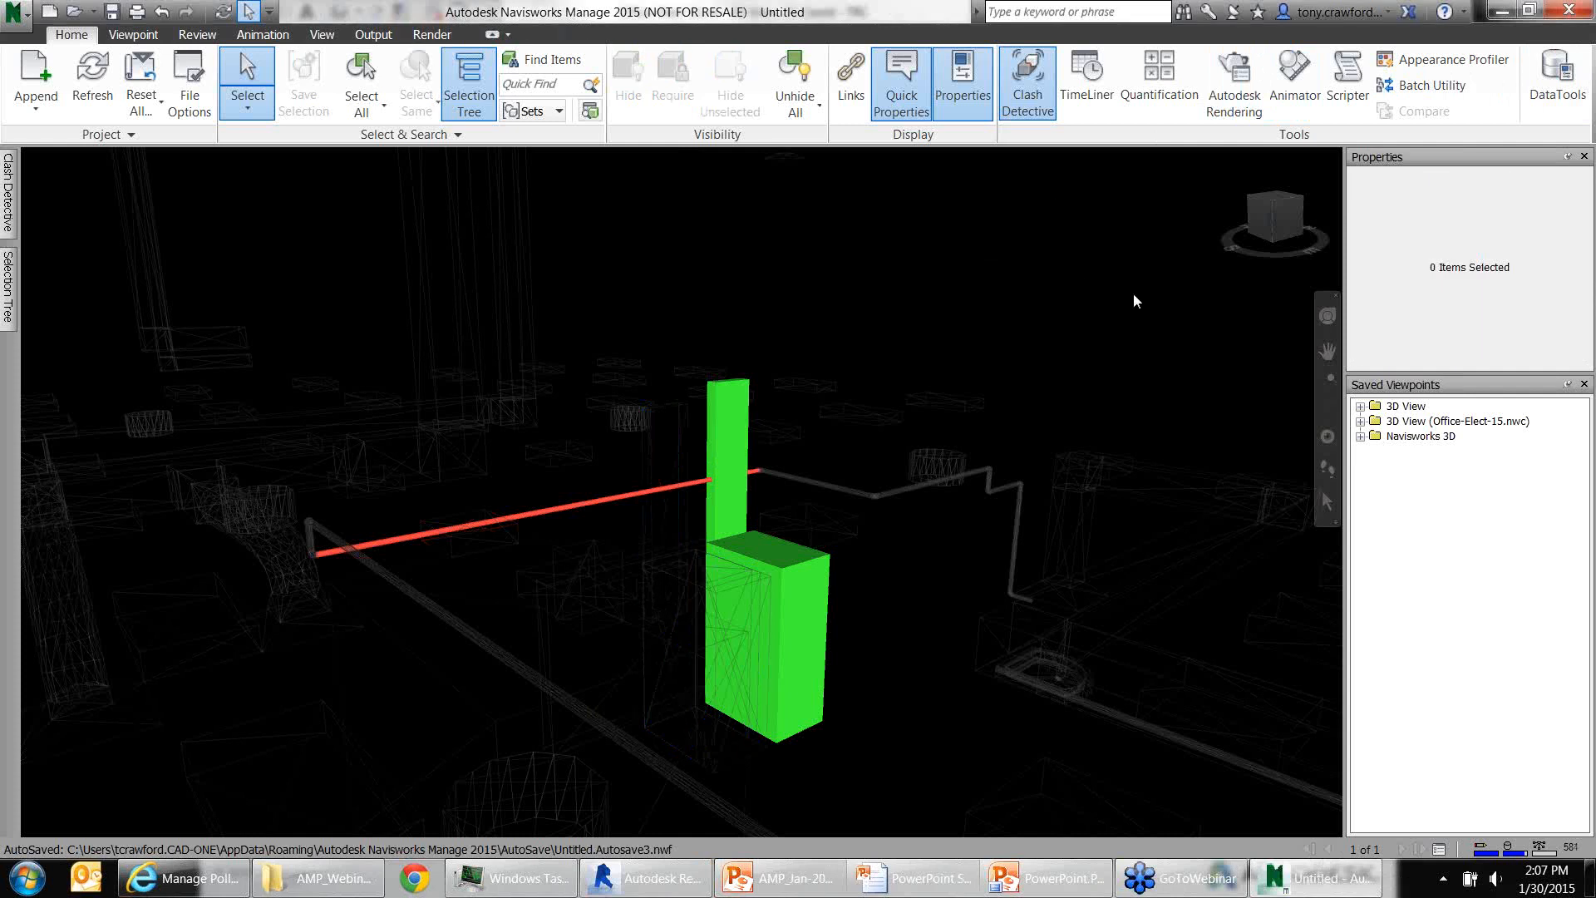
scroll(1100, 341, "down", 3)
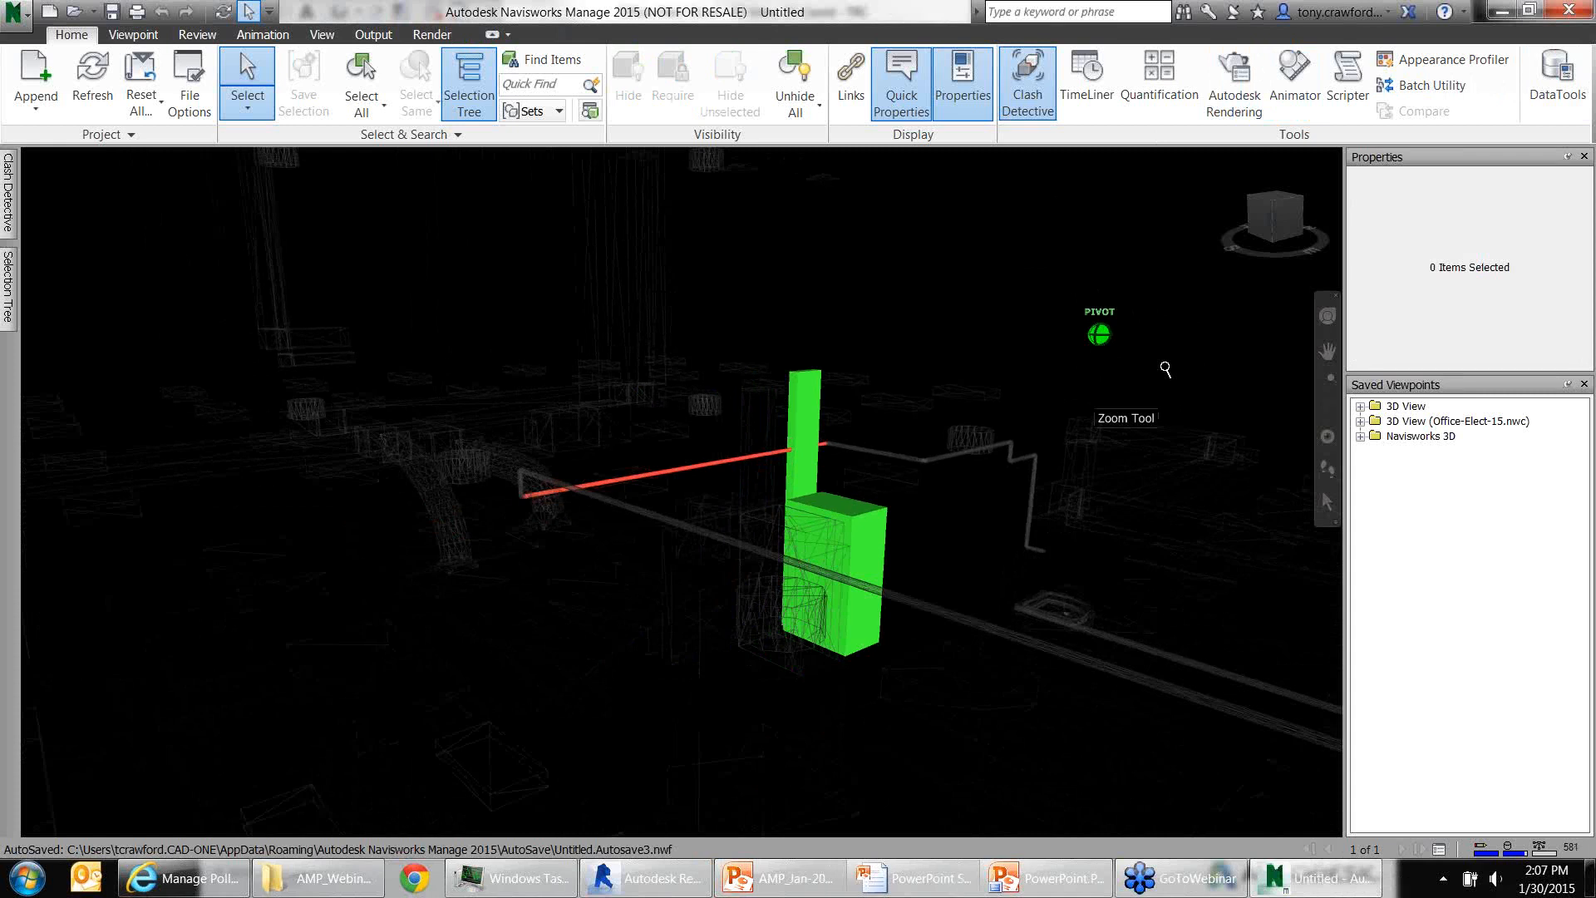
left_click(1360, 421)
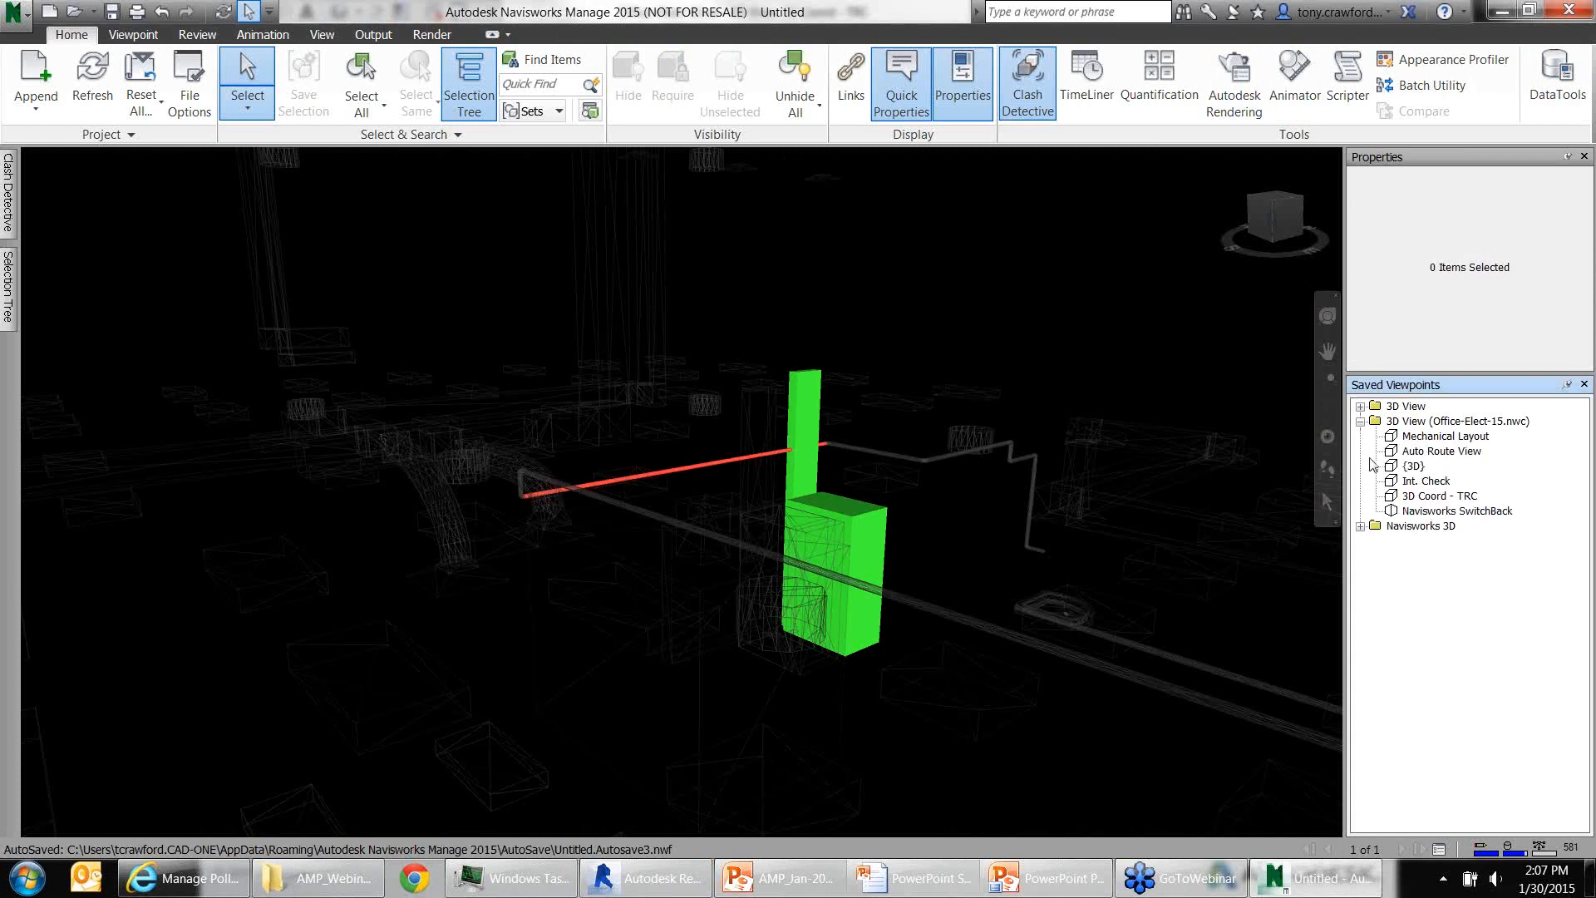
left_click(1361, 527)
left_click(7, 202)
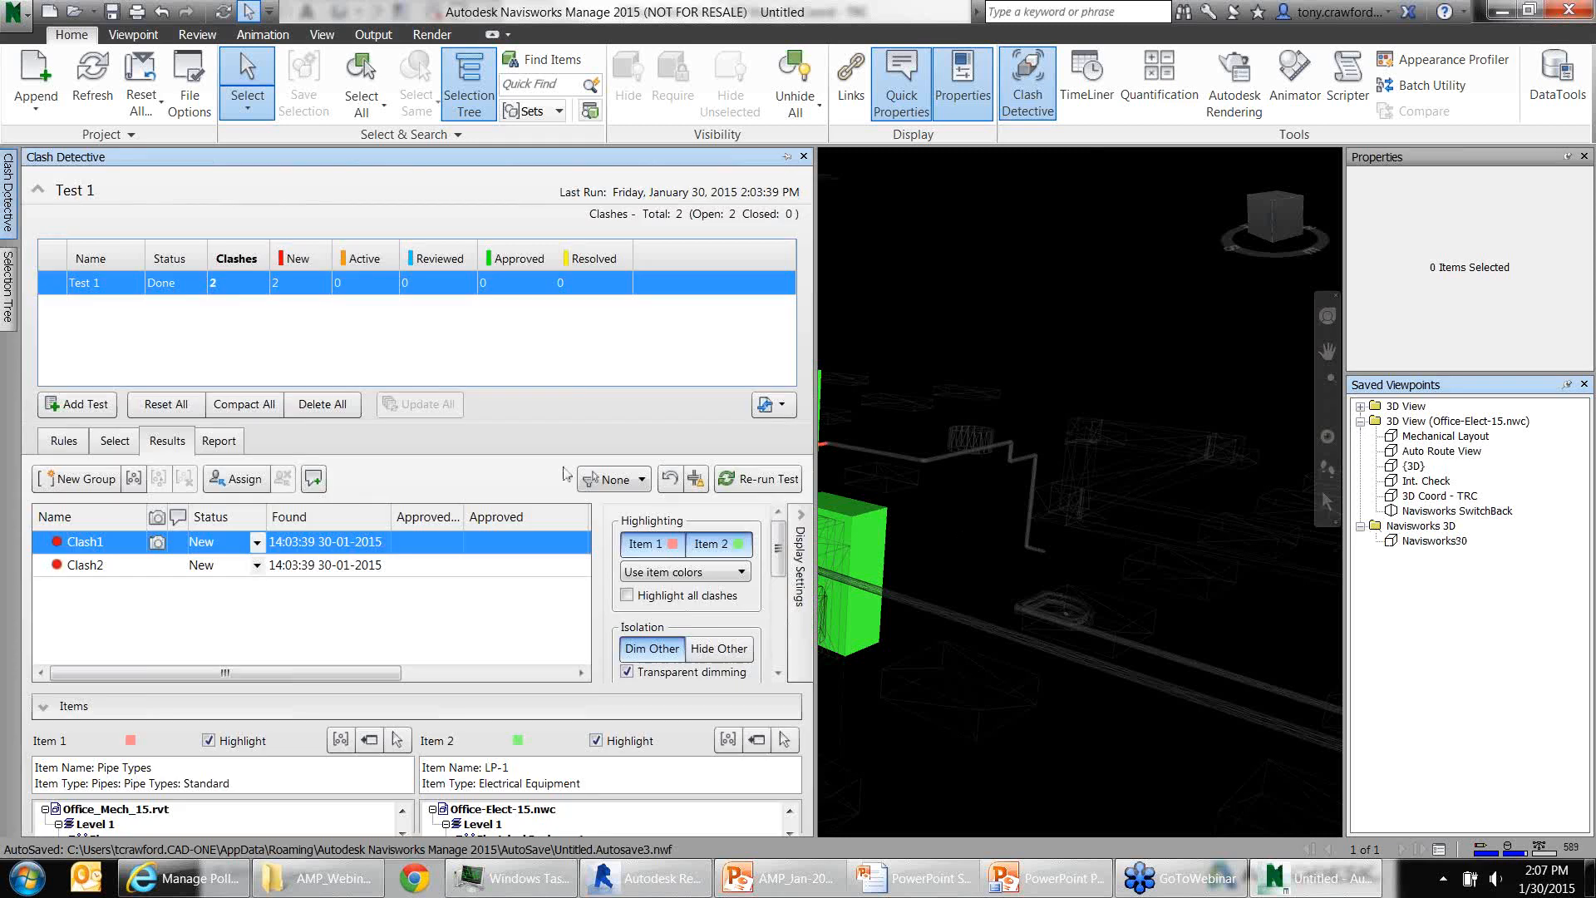
left_click(791, 405)
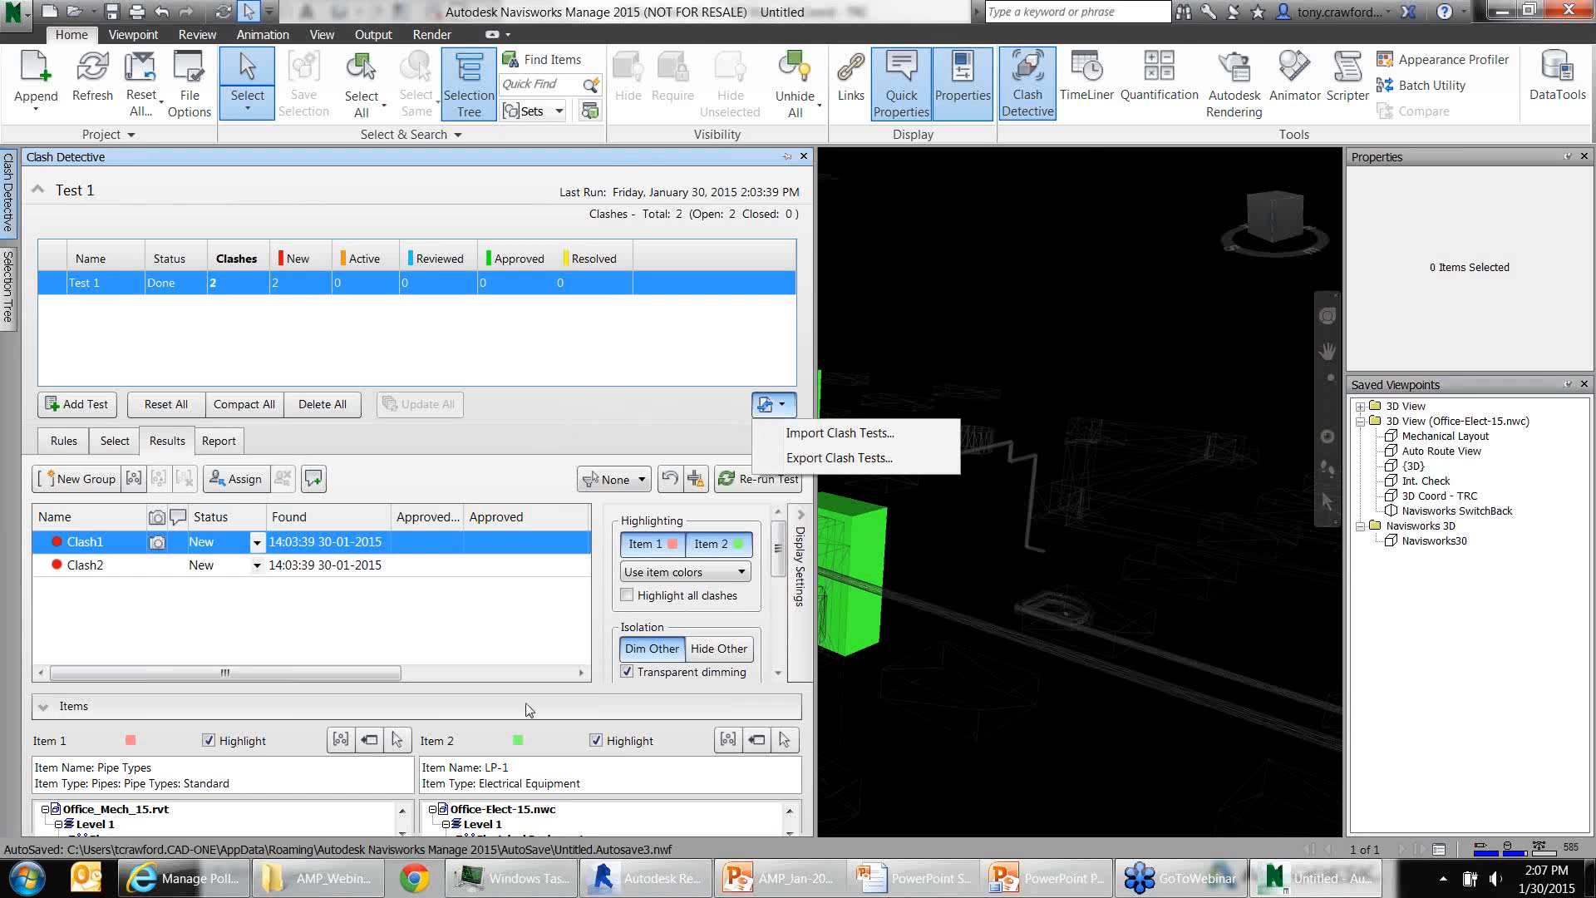
left_click(526, 770)
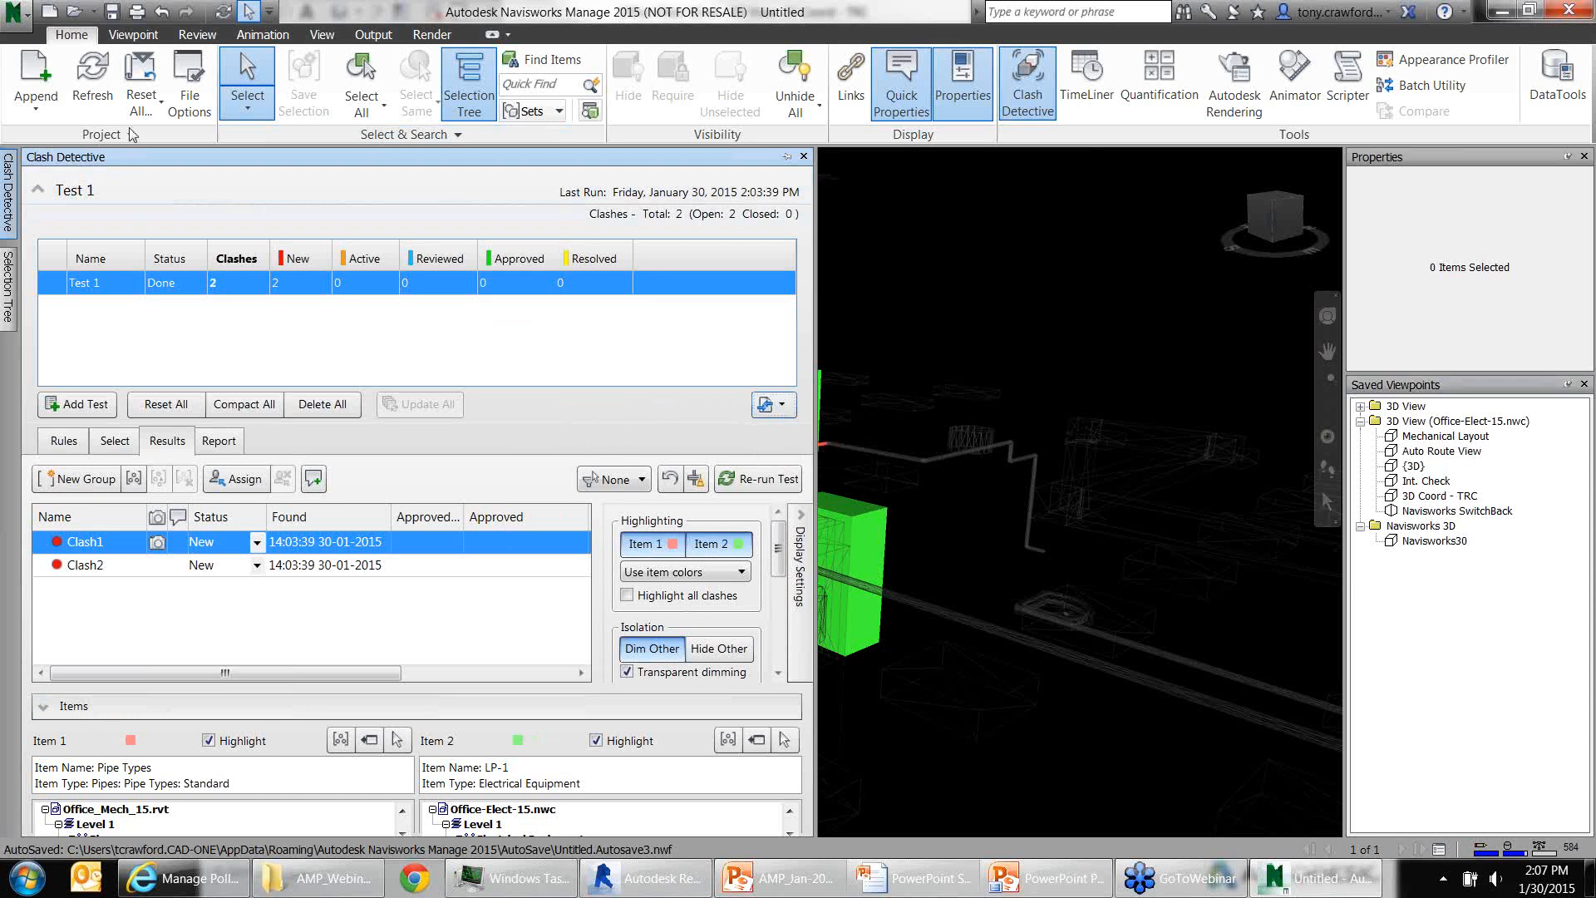
Undock the Clash Detective window and enlarge it so that more of its settings fit
left_click(6, 182)
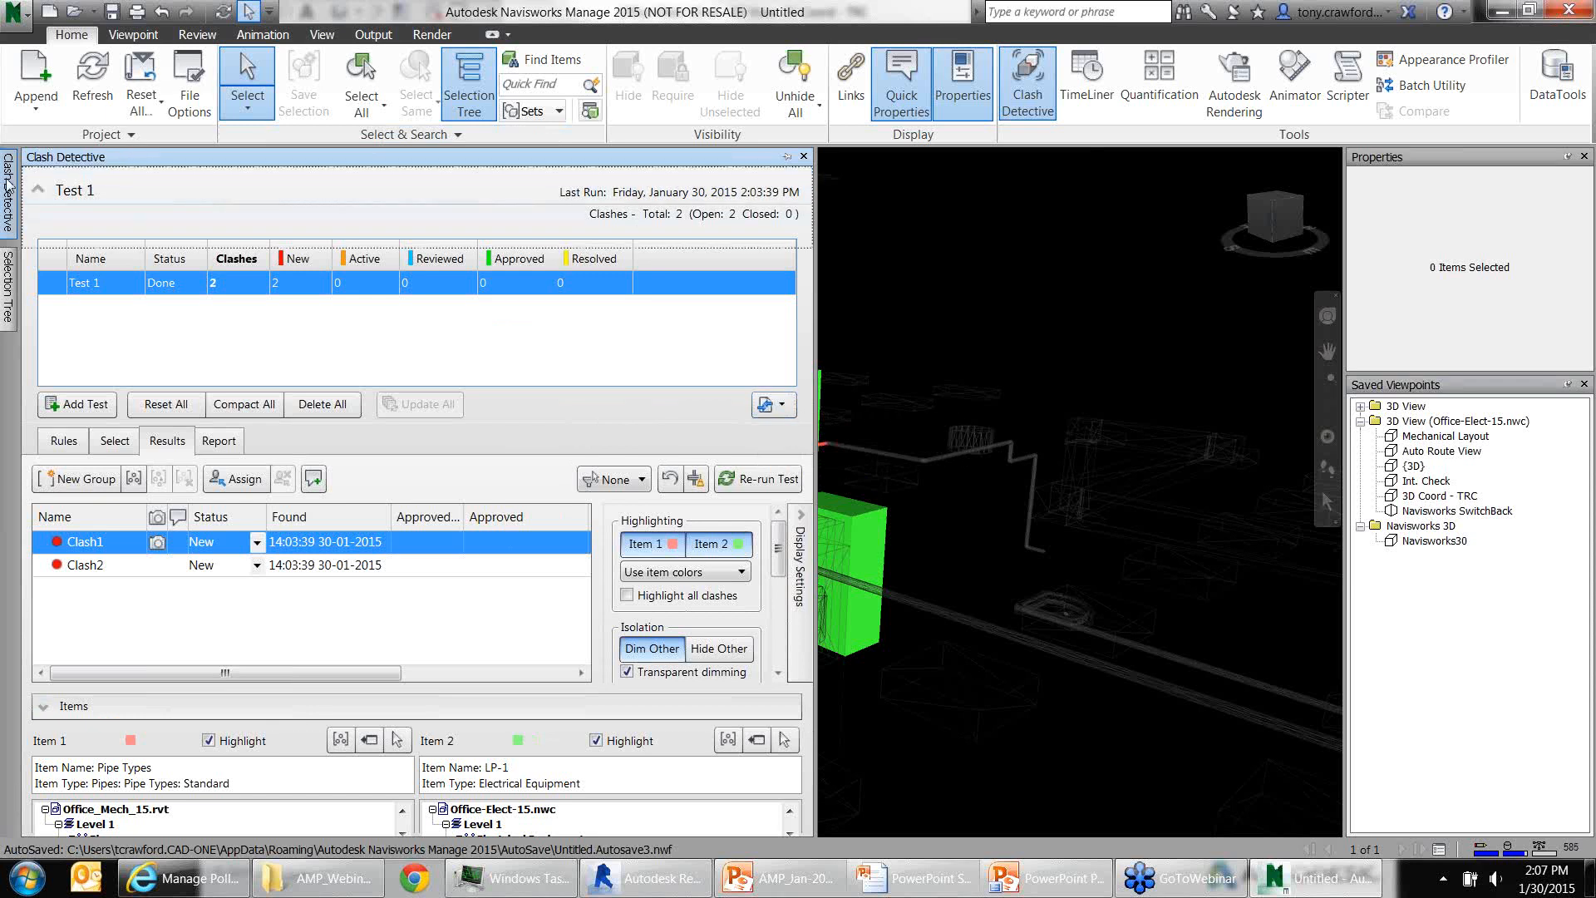
left_click(787, 157)
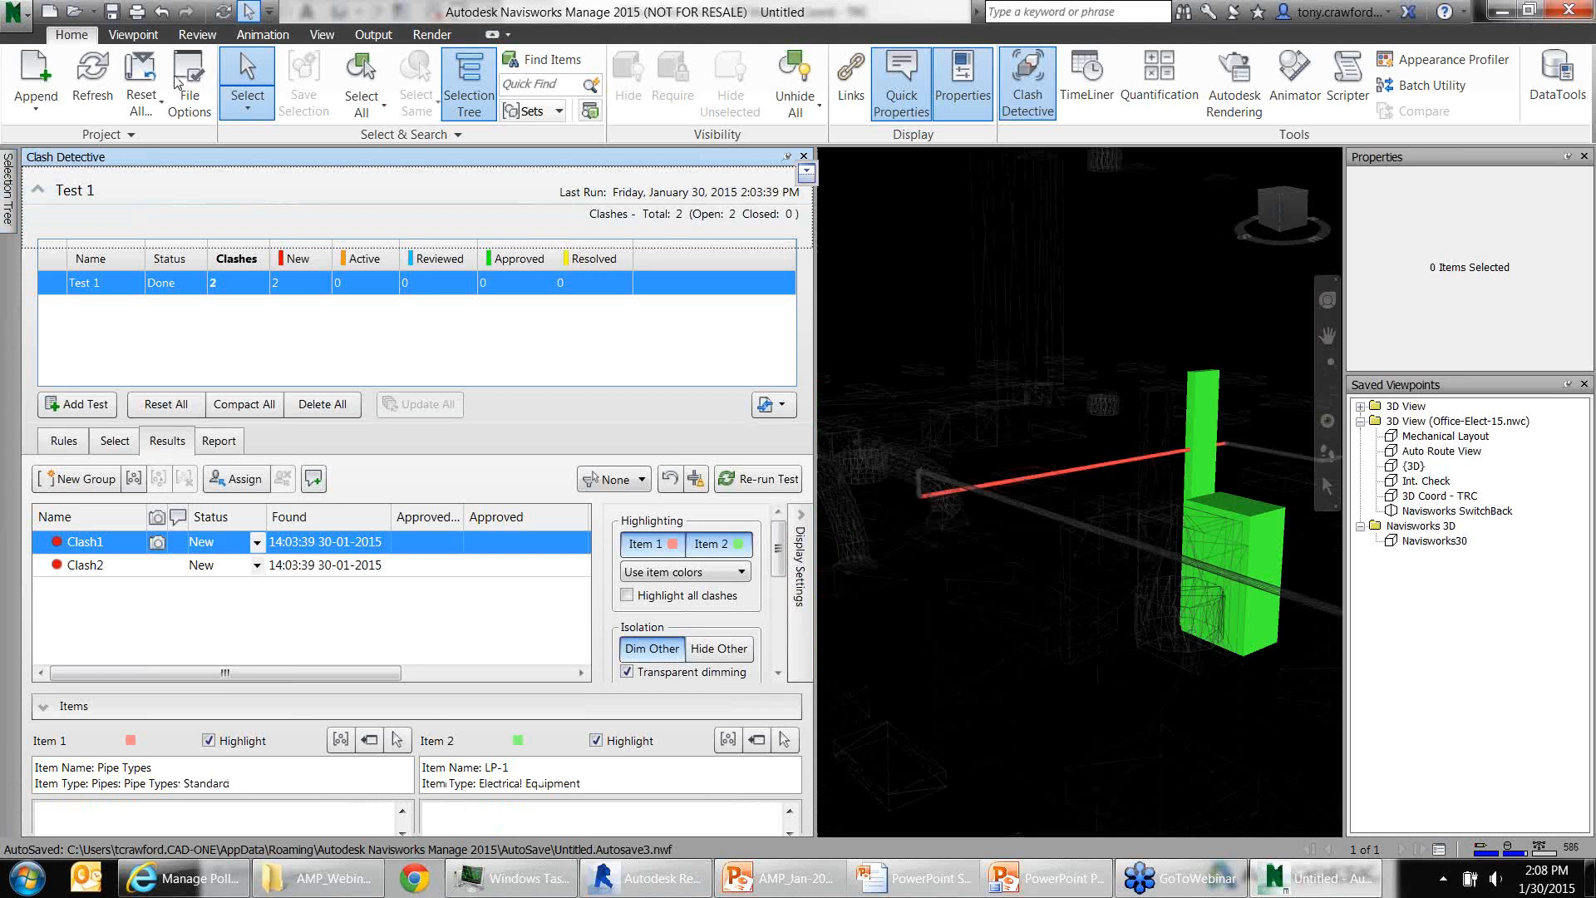
left_click_drag(175, 81, 96, 27)
left_click_drag(571, 582, 929, 841)
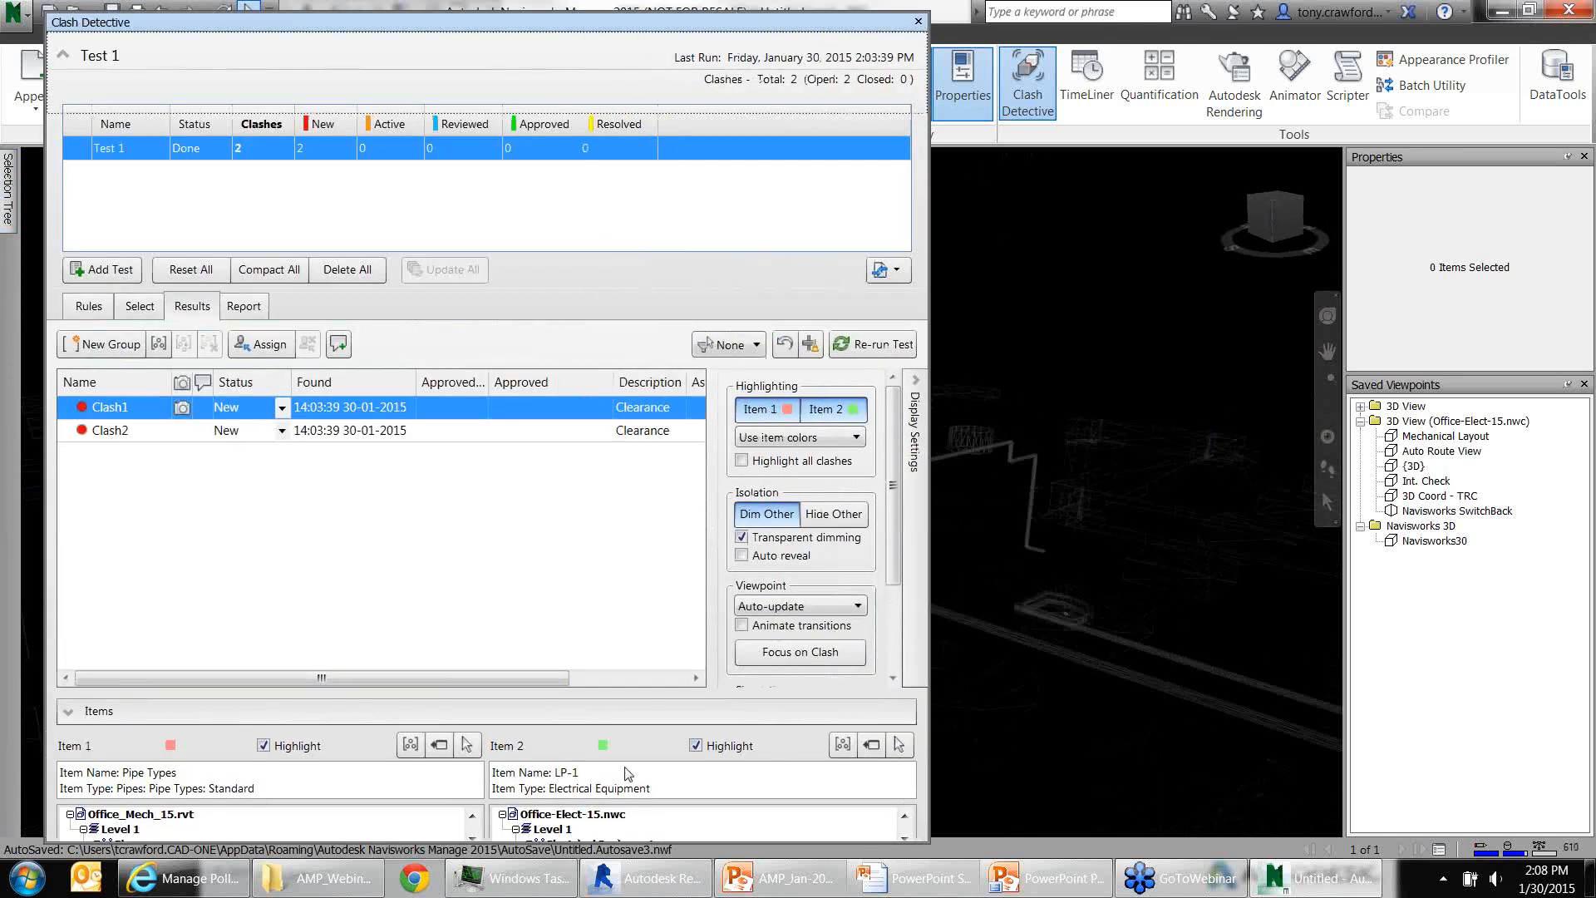
Set the report format for the current clash test to As viewpoints
left_click(241, 306)
left_click(439, 771)
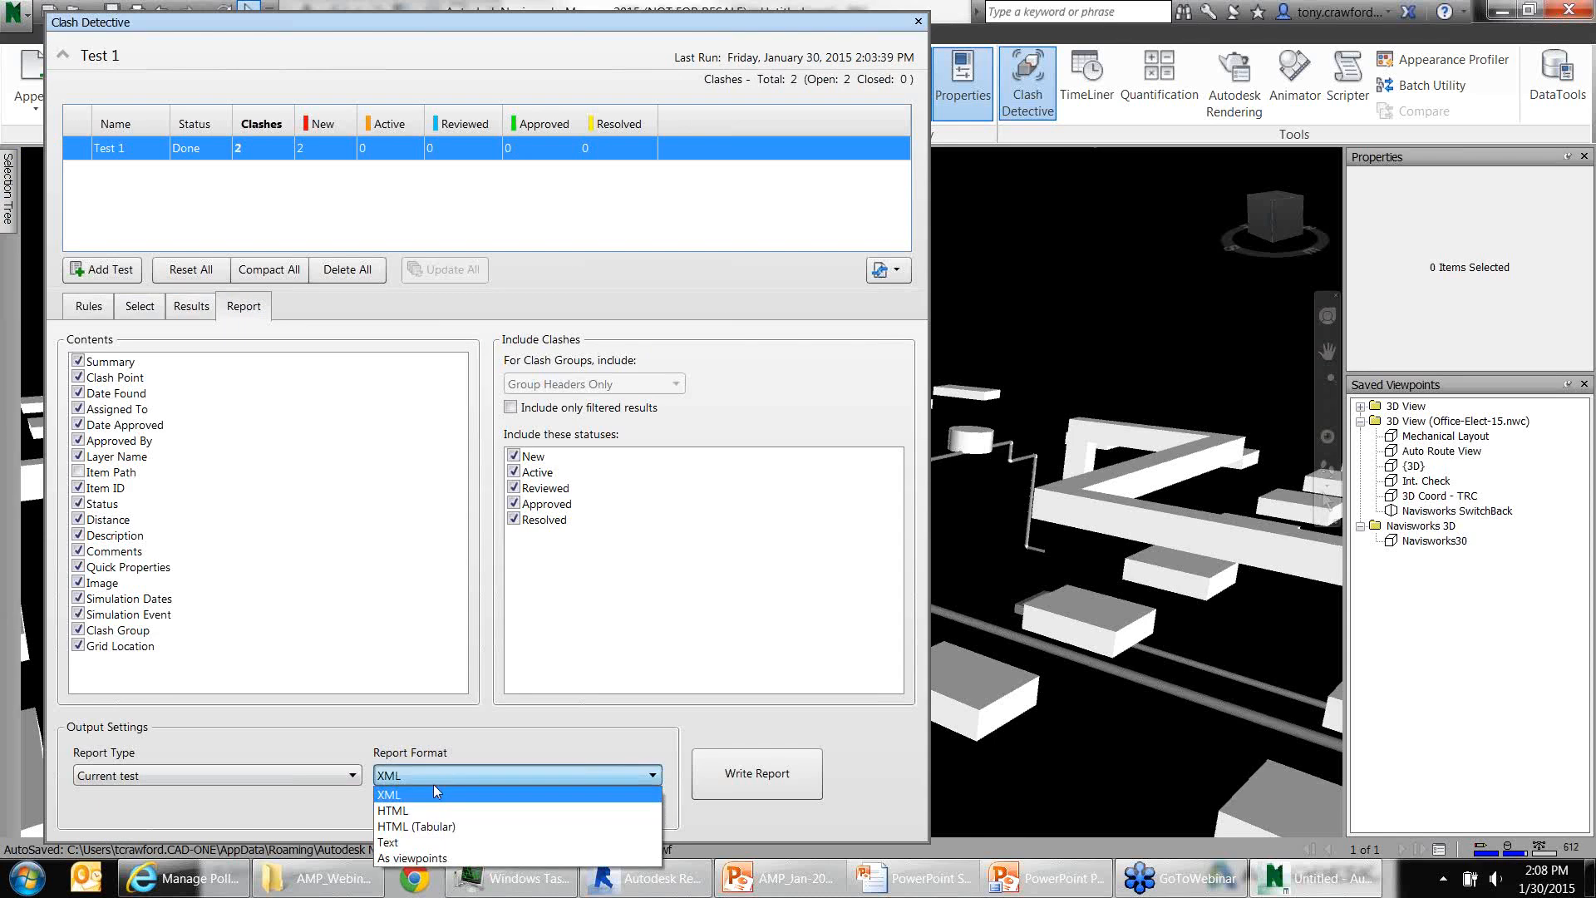
left_click(413, 858)
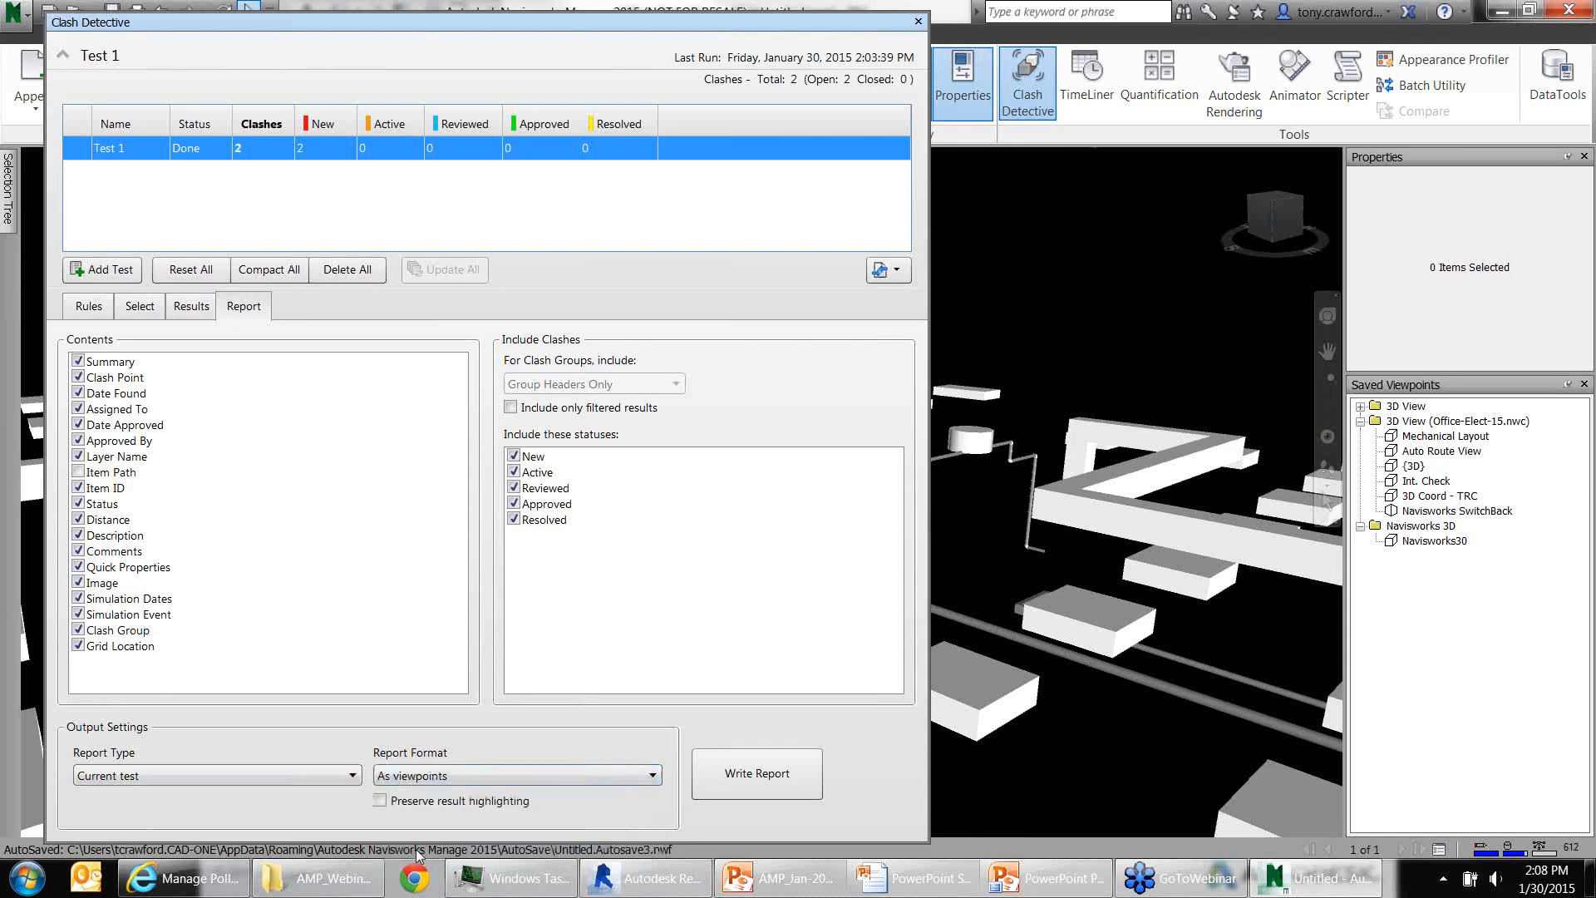
Write the Test 1 clash report with result highlighting preserved and expand only the Test 1 folder in the saved viewpoints
left_click(397, 803)
left_click(751, 785)
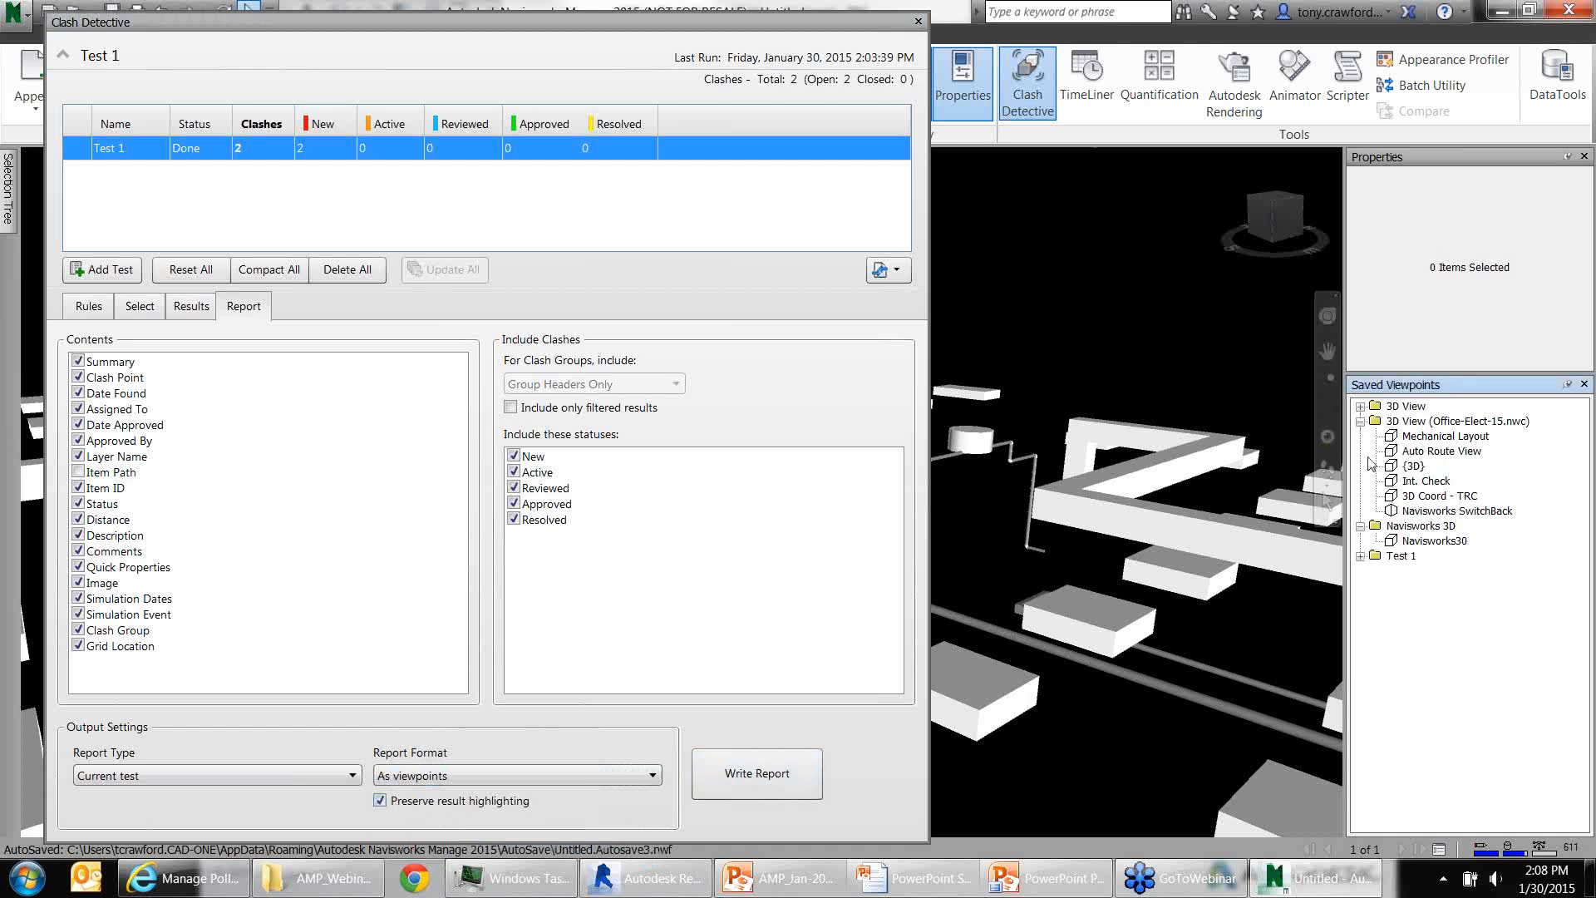
left_click(1361, 421)
left_click(1361, 436)
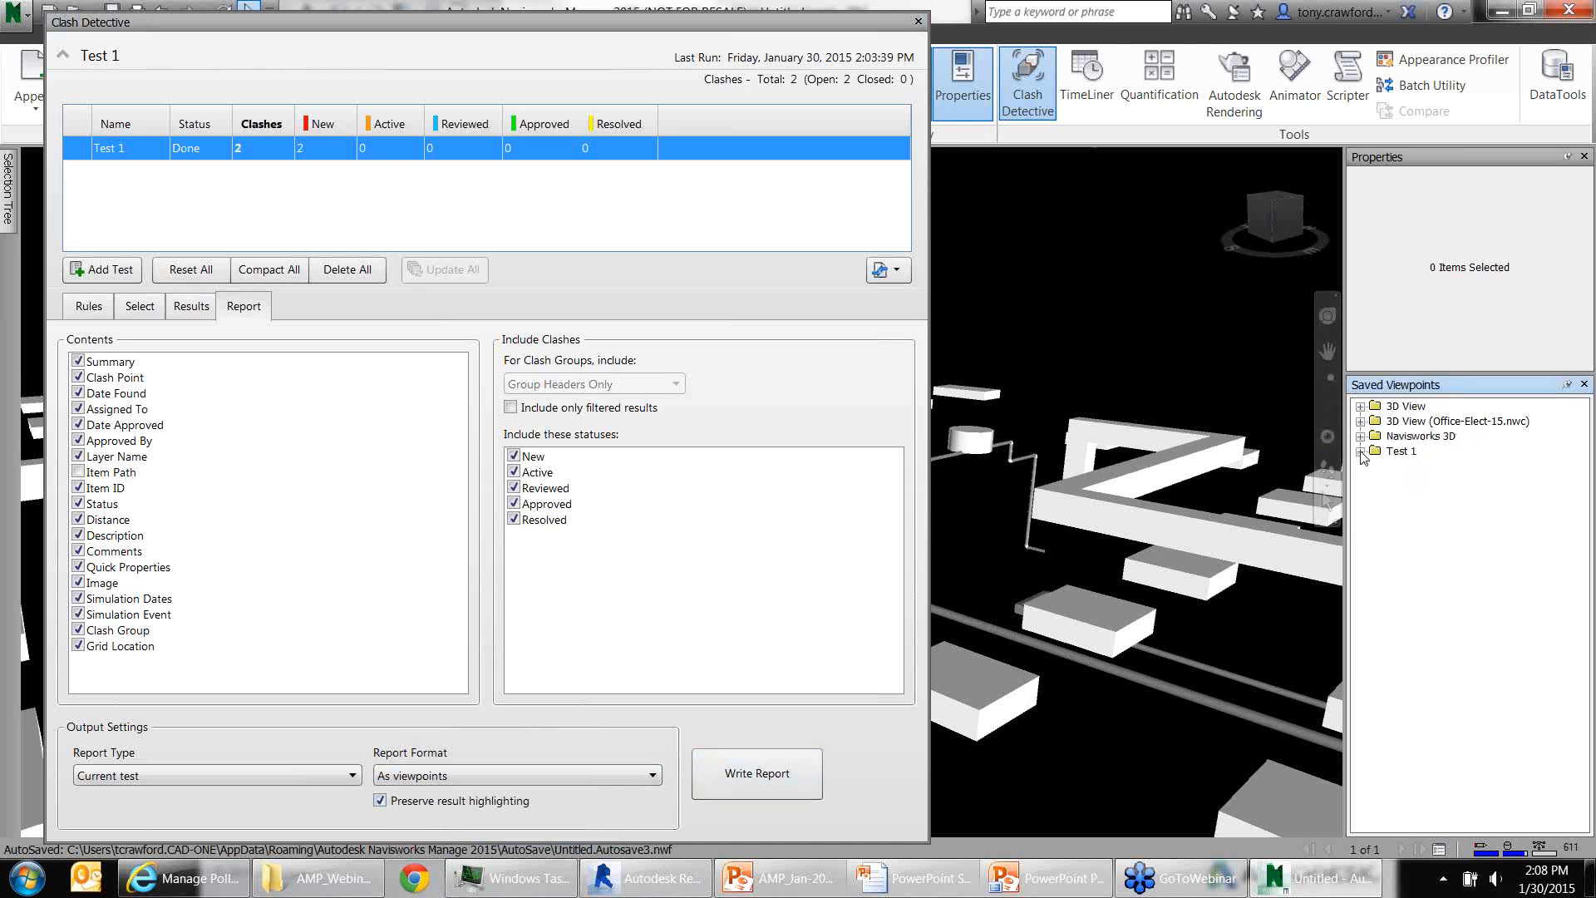
left_click(1361, 451)
Inspect the Clash1 and Clash2 saved viewpoints, orbiting around the highlighted pipe and panel clearance space
left_click(1414, 482)
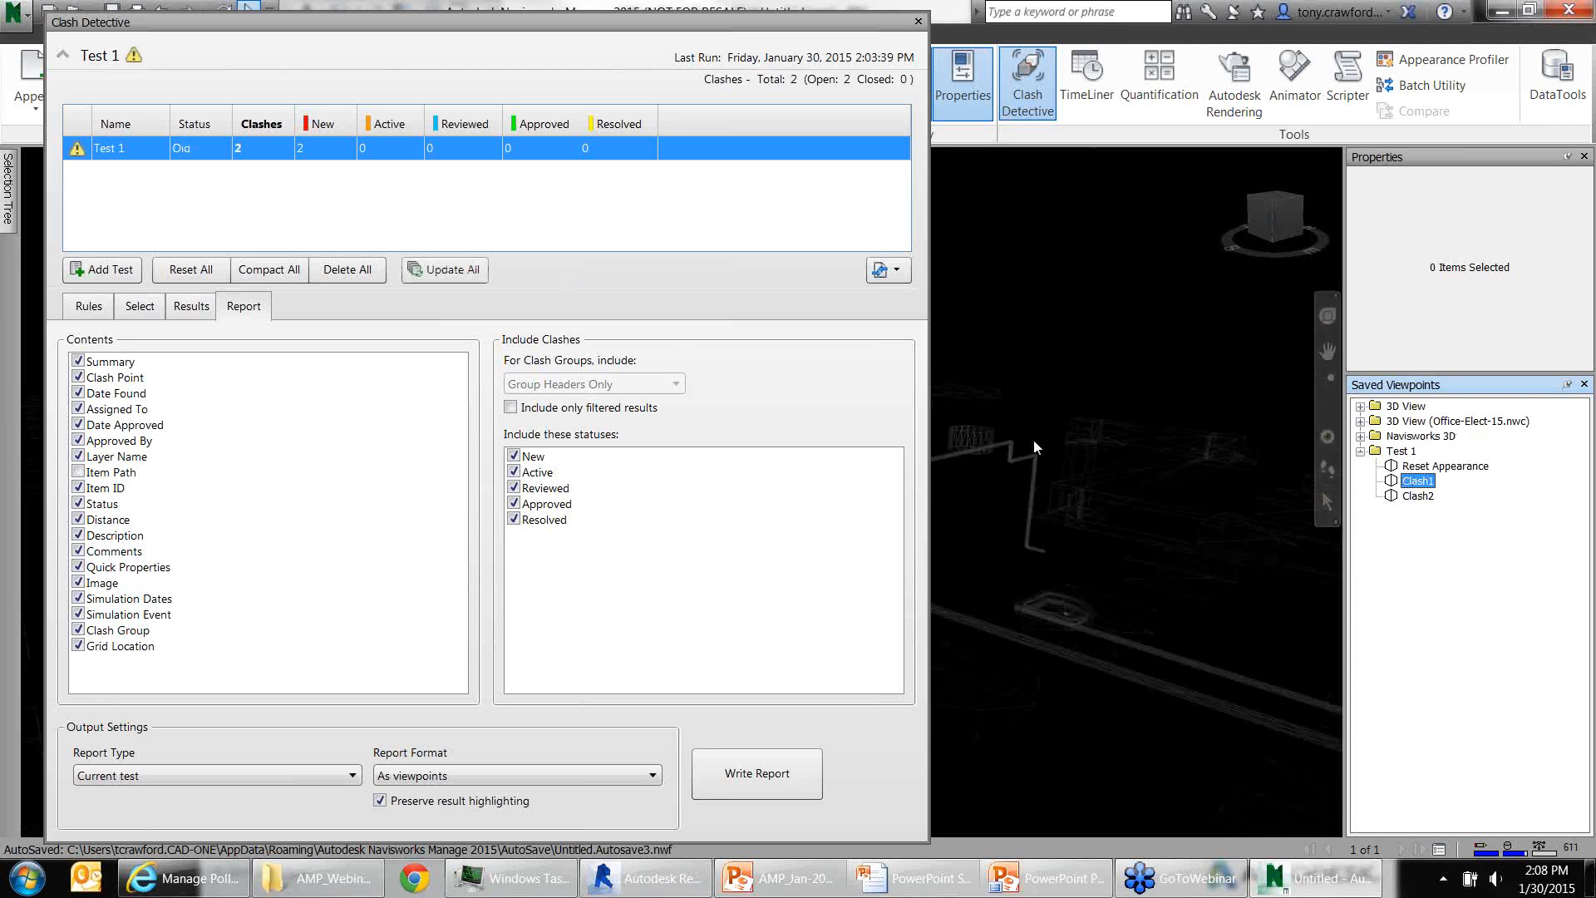
middle_click_drag(1036, 447, 1280, 453)
left_click(1418, 496)
middle_click_drag(1096, 537, 1056, 553)
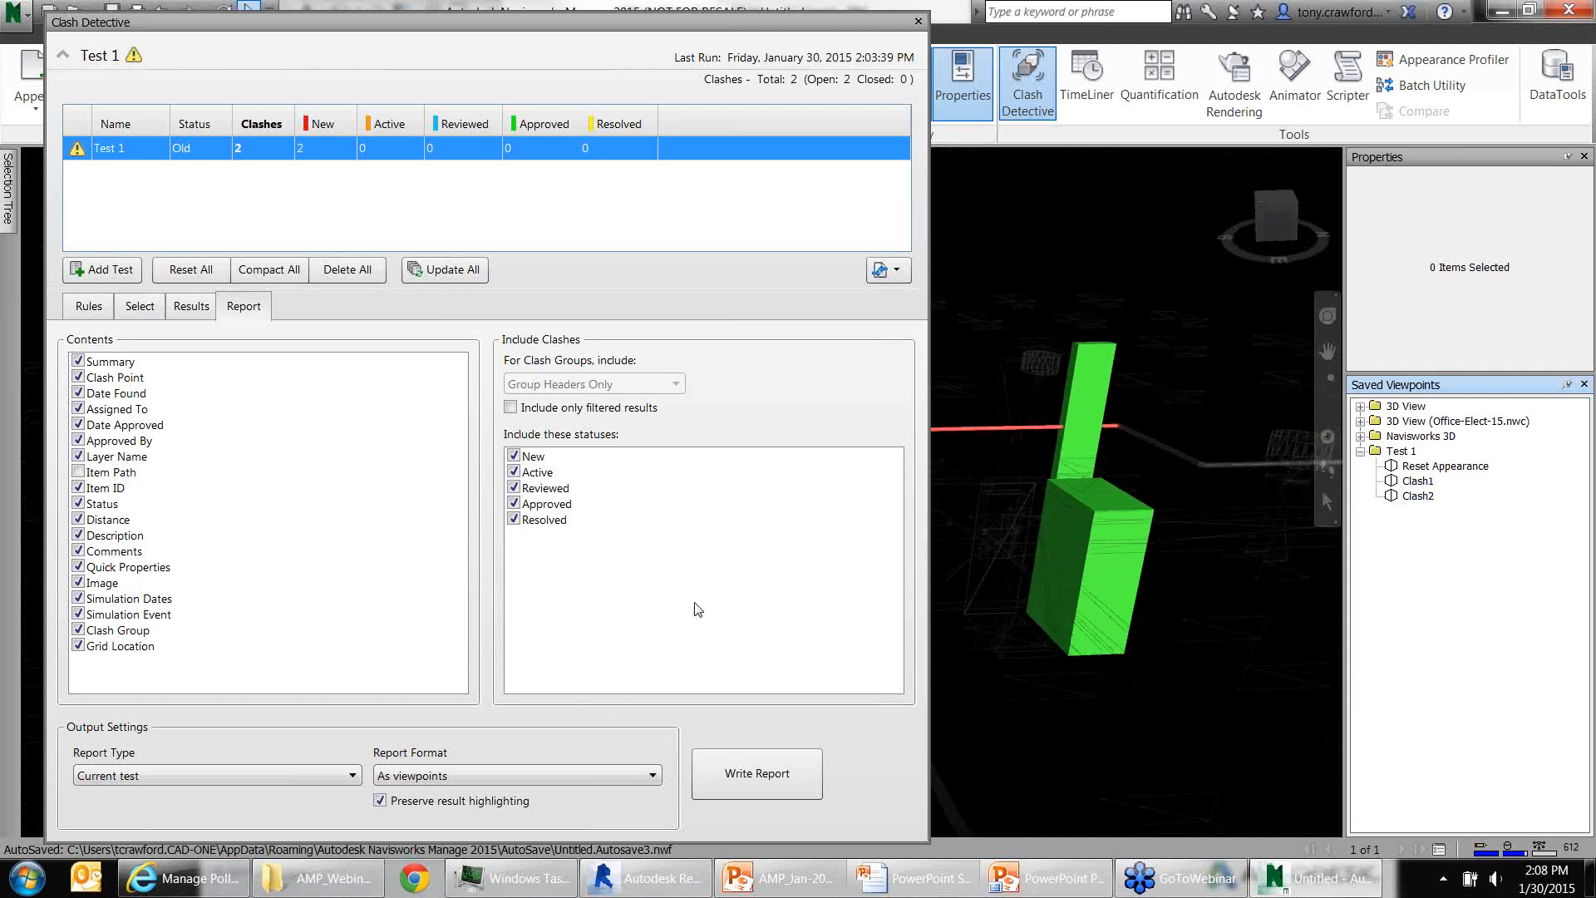
left_click_drag(317, 185, 268, 306)
left_click_drag(611, 682, 564, 758)
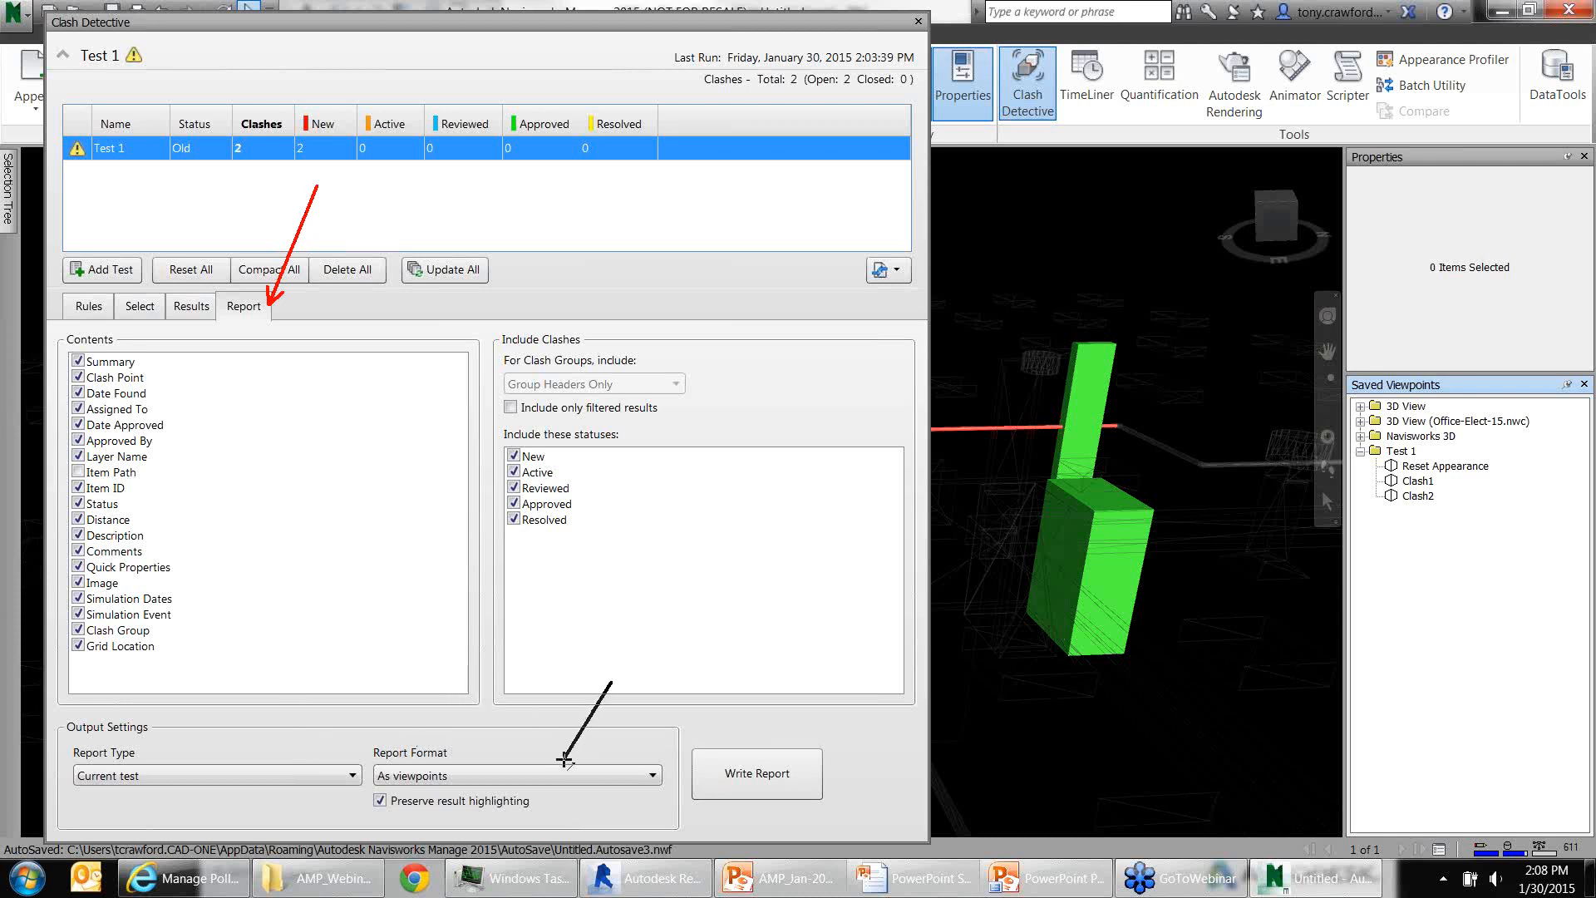
left_click_drag(344, 828, 375, 806)
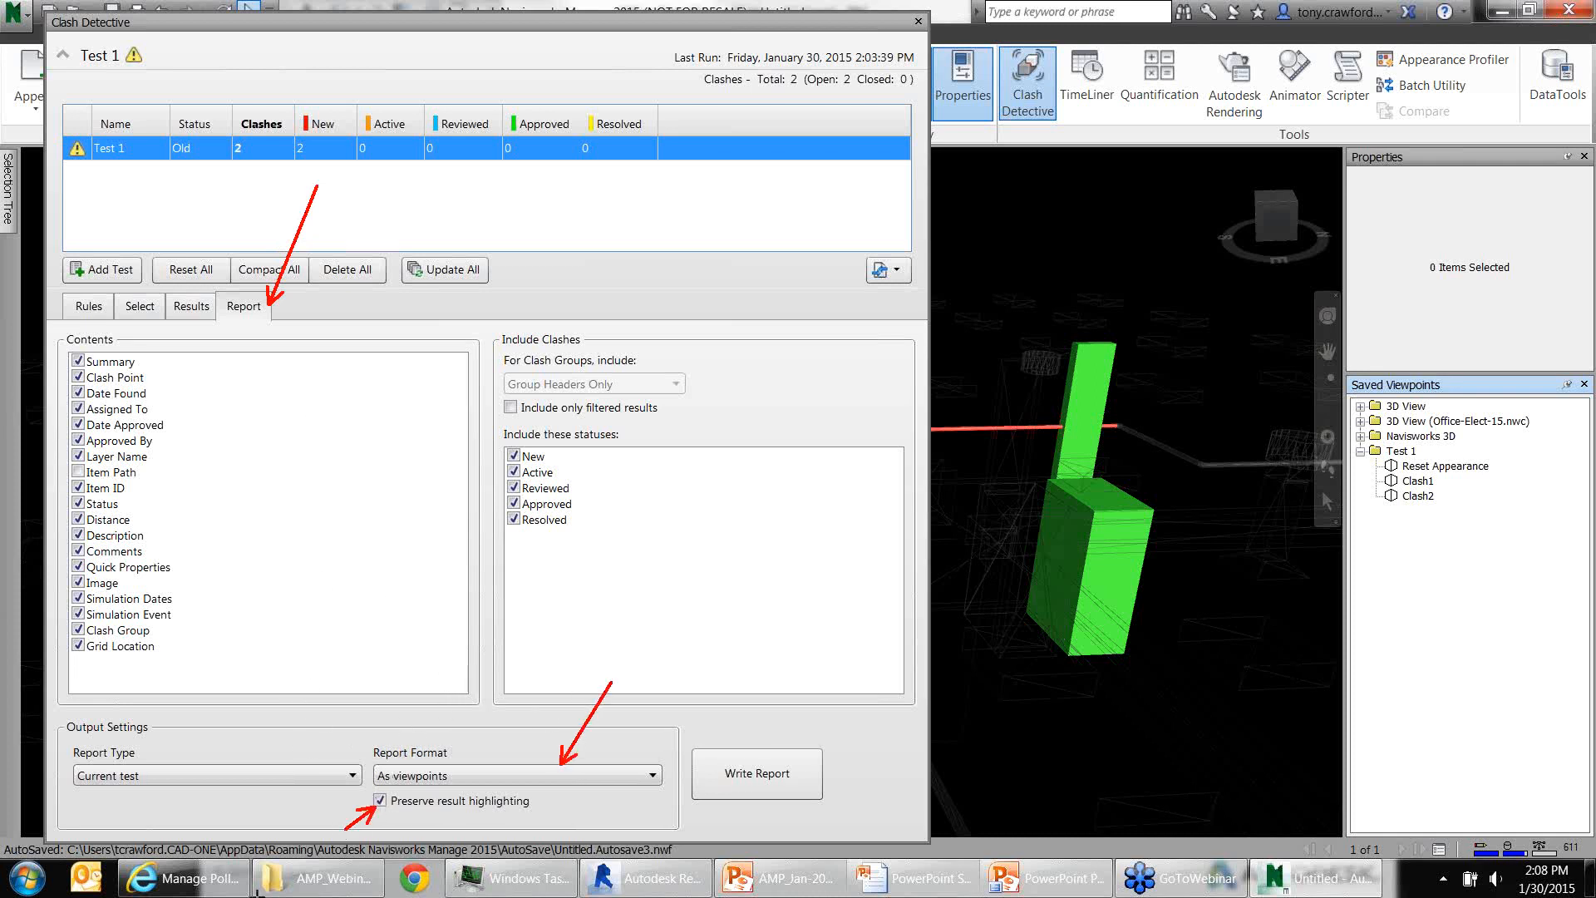
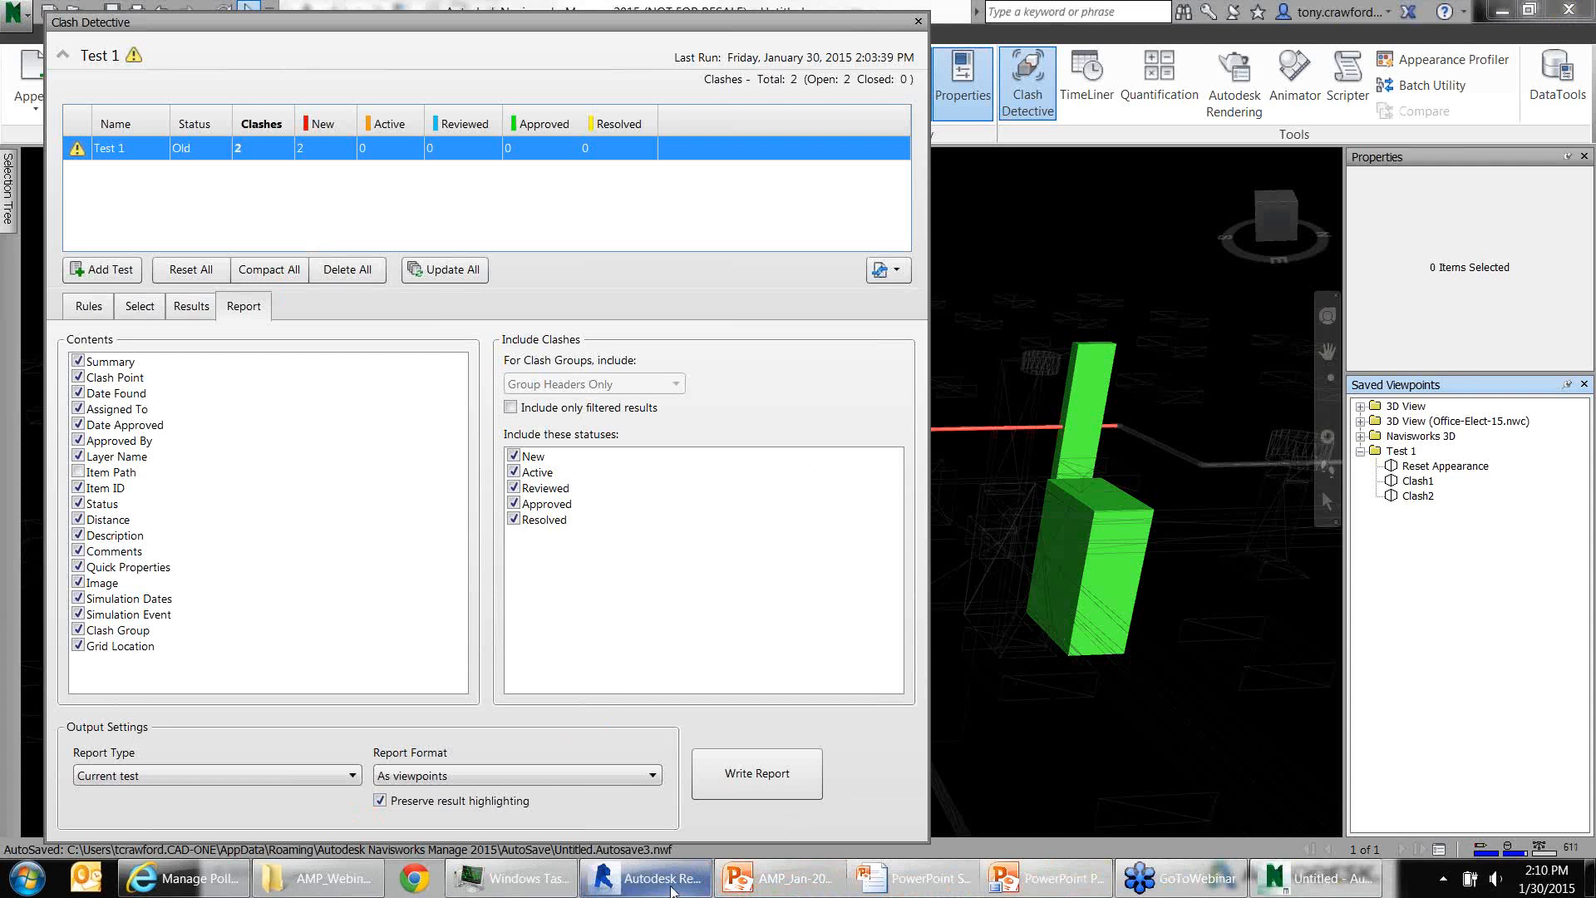
Switch to Revit, close all views of Office-Elect-15.rvt without saving its changes, and return to Navisworks
mouse_move(675, 893)
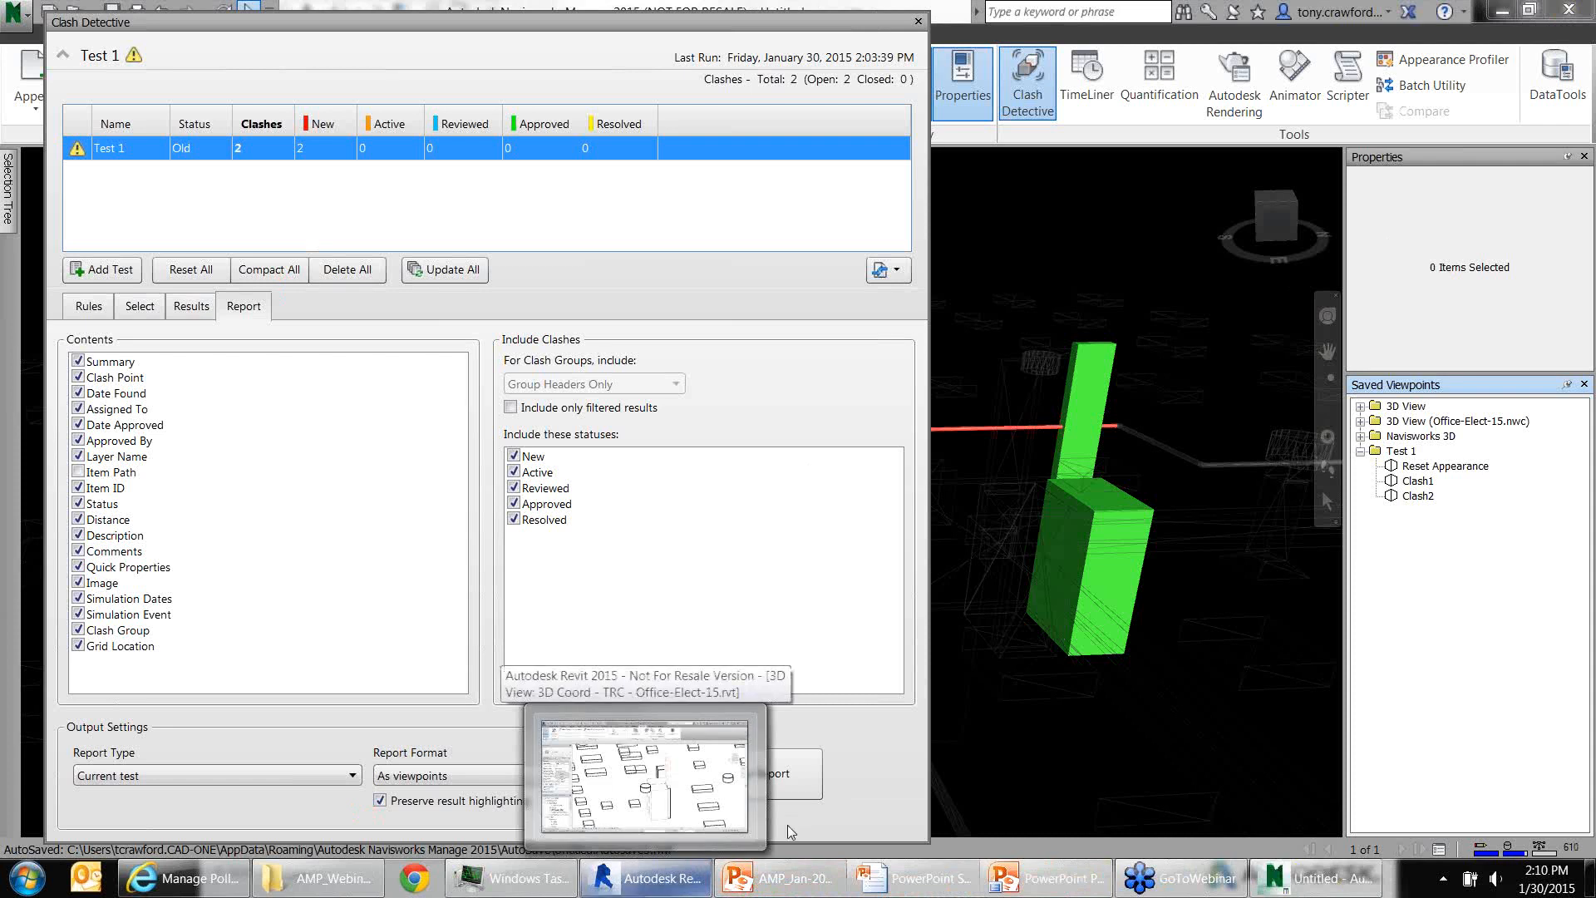
left_click(672, 888)
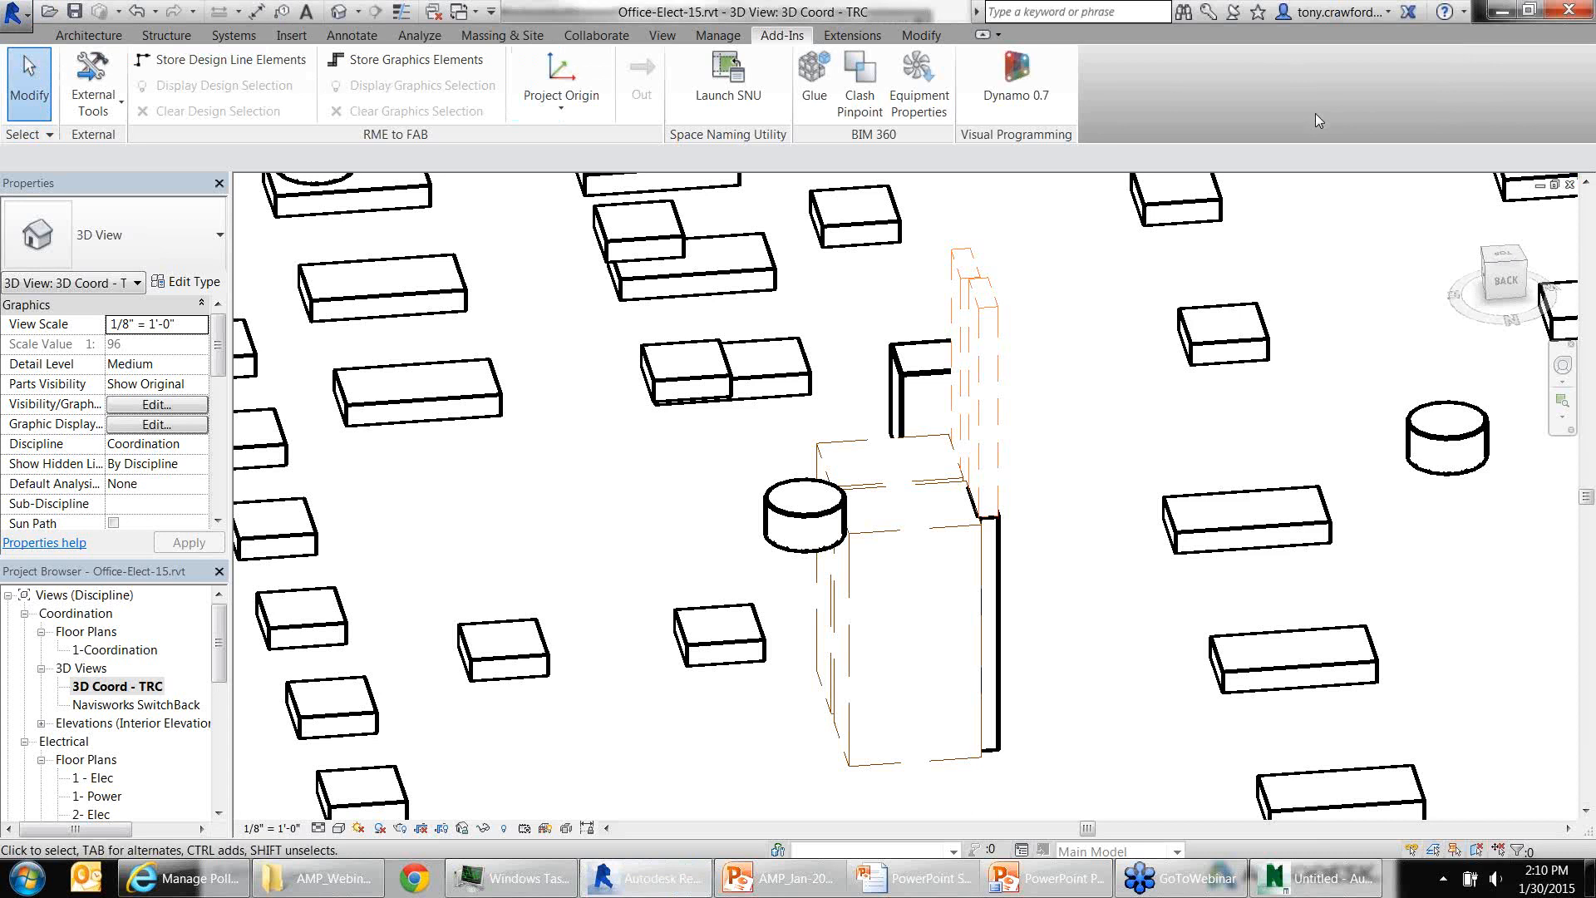
left_click(1569, 184)
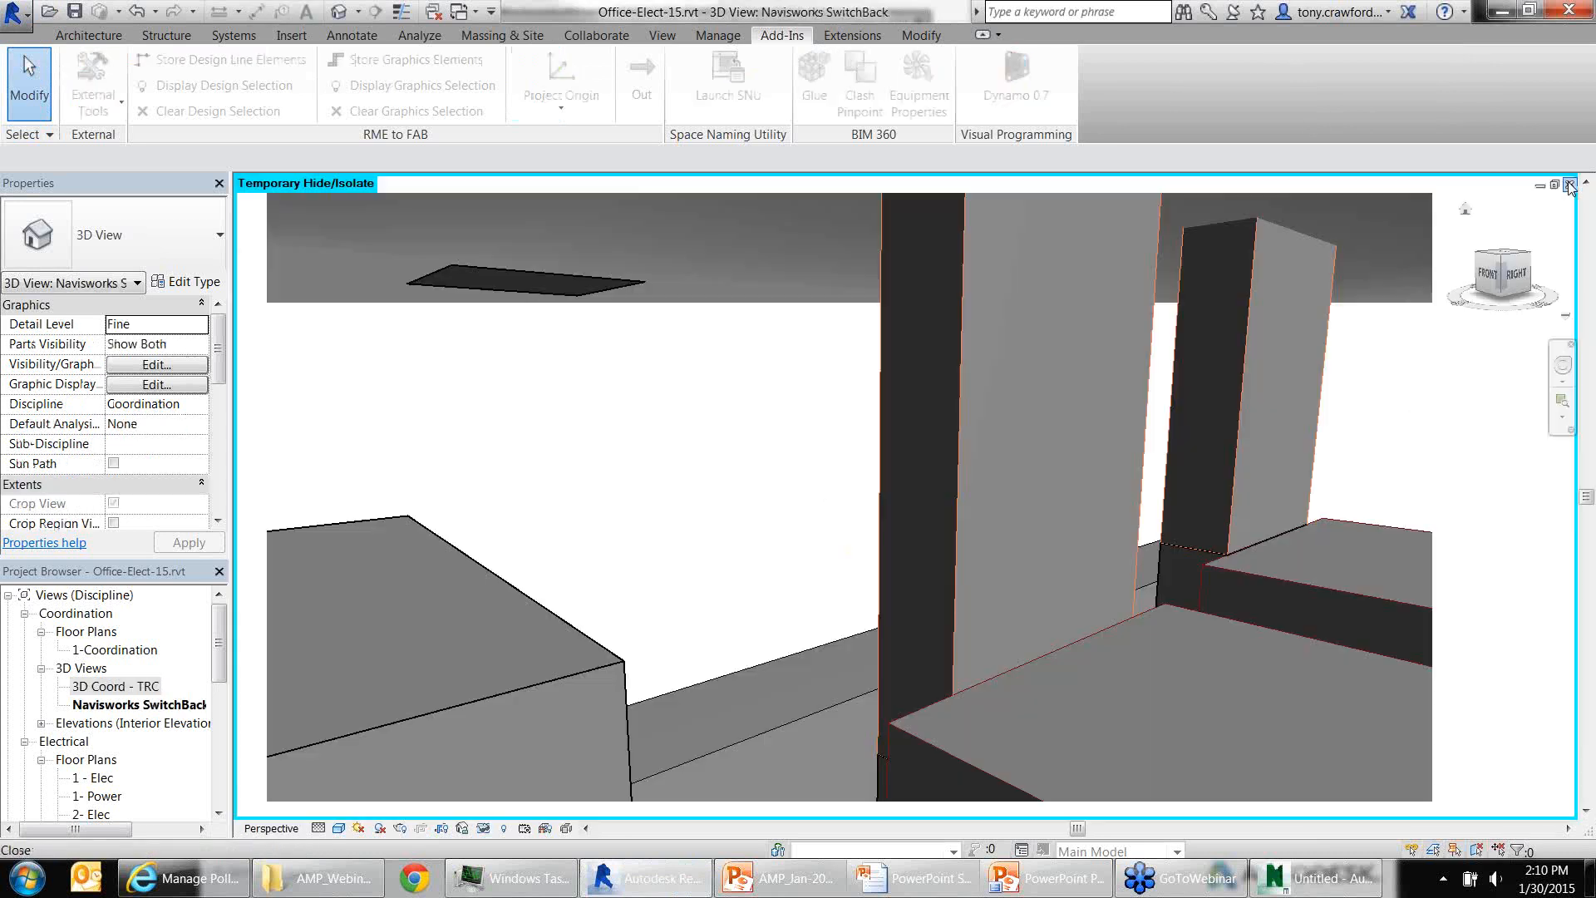
left_click(1569, 184)
left_click(1569, 184)
left_click(1570, 185)
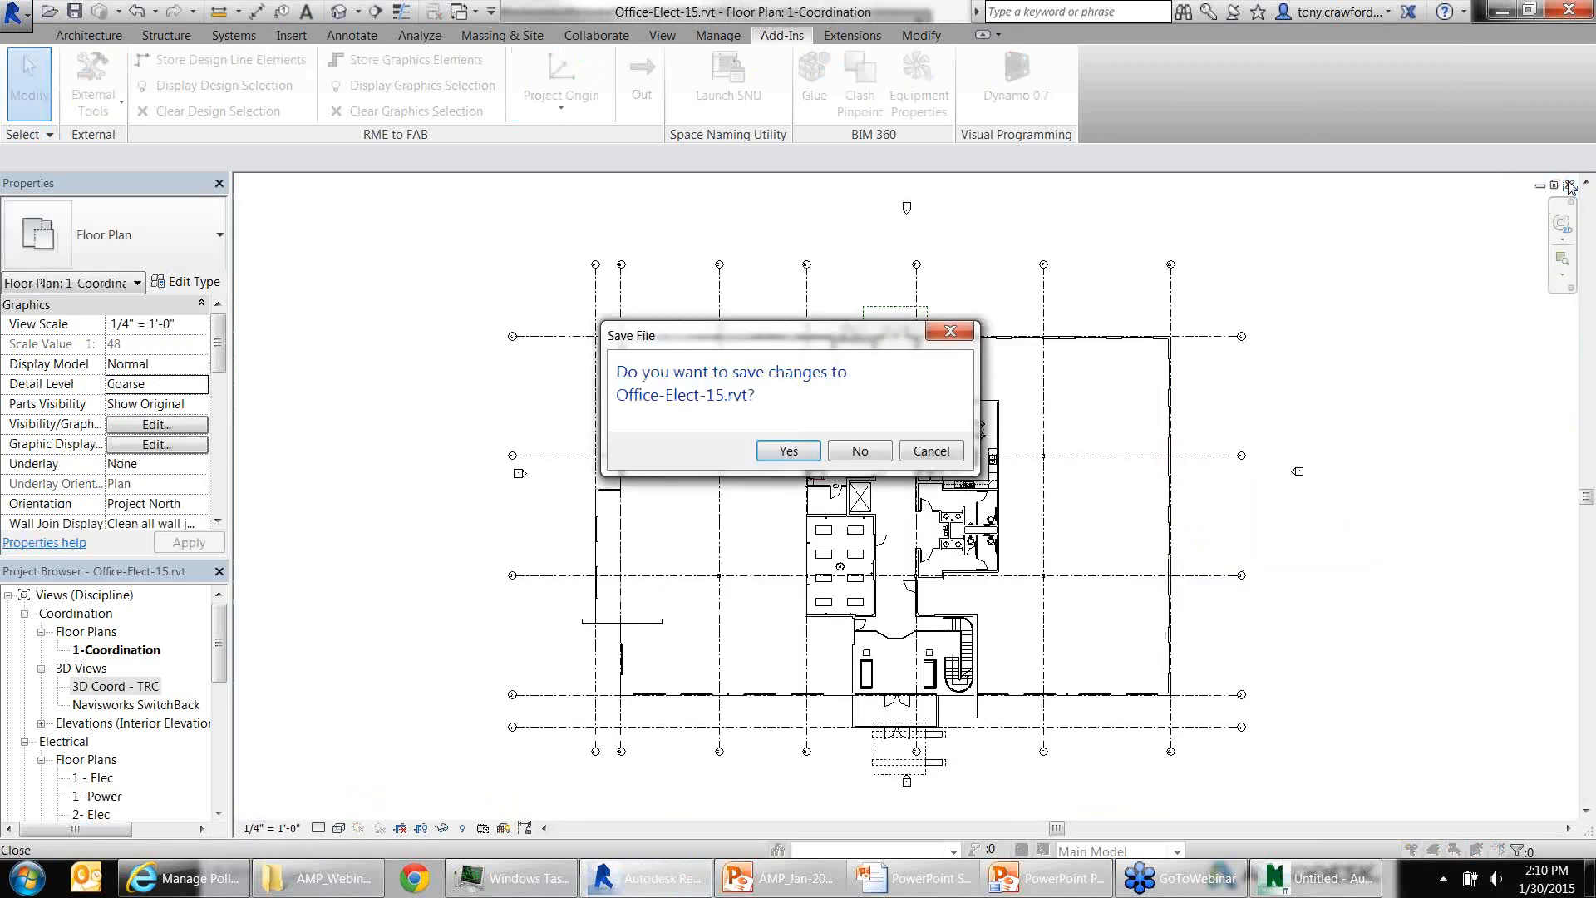
key("n")
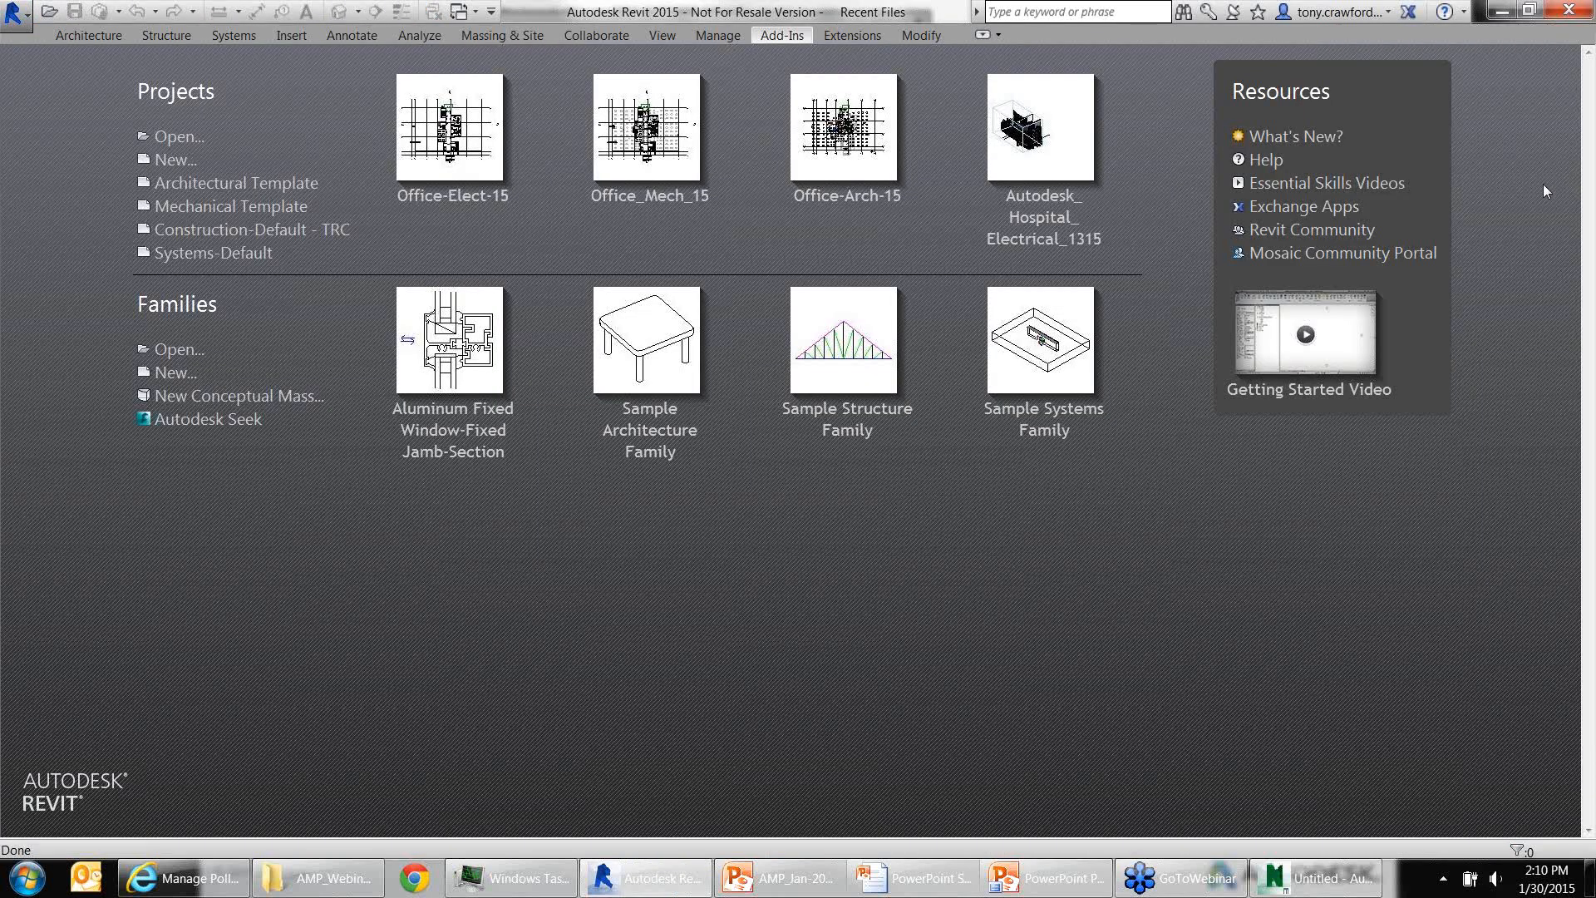
key("alt+Tab")
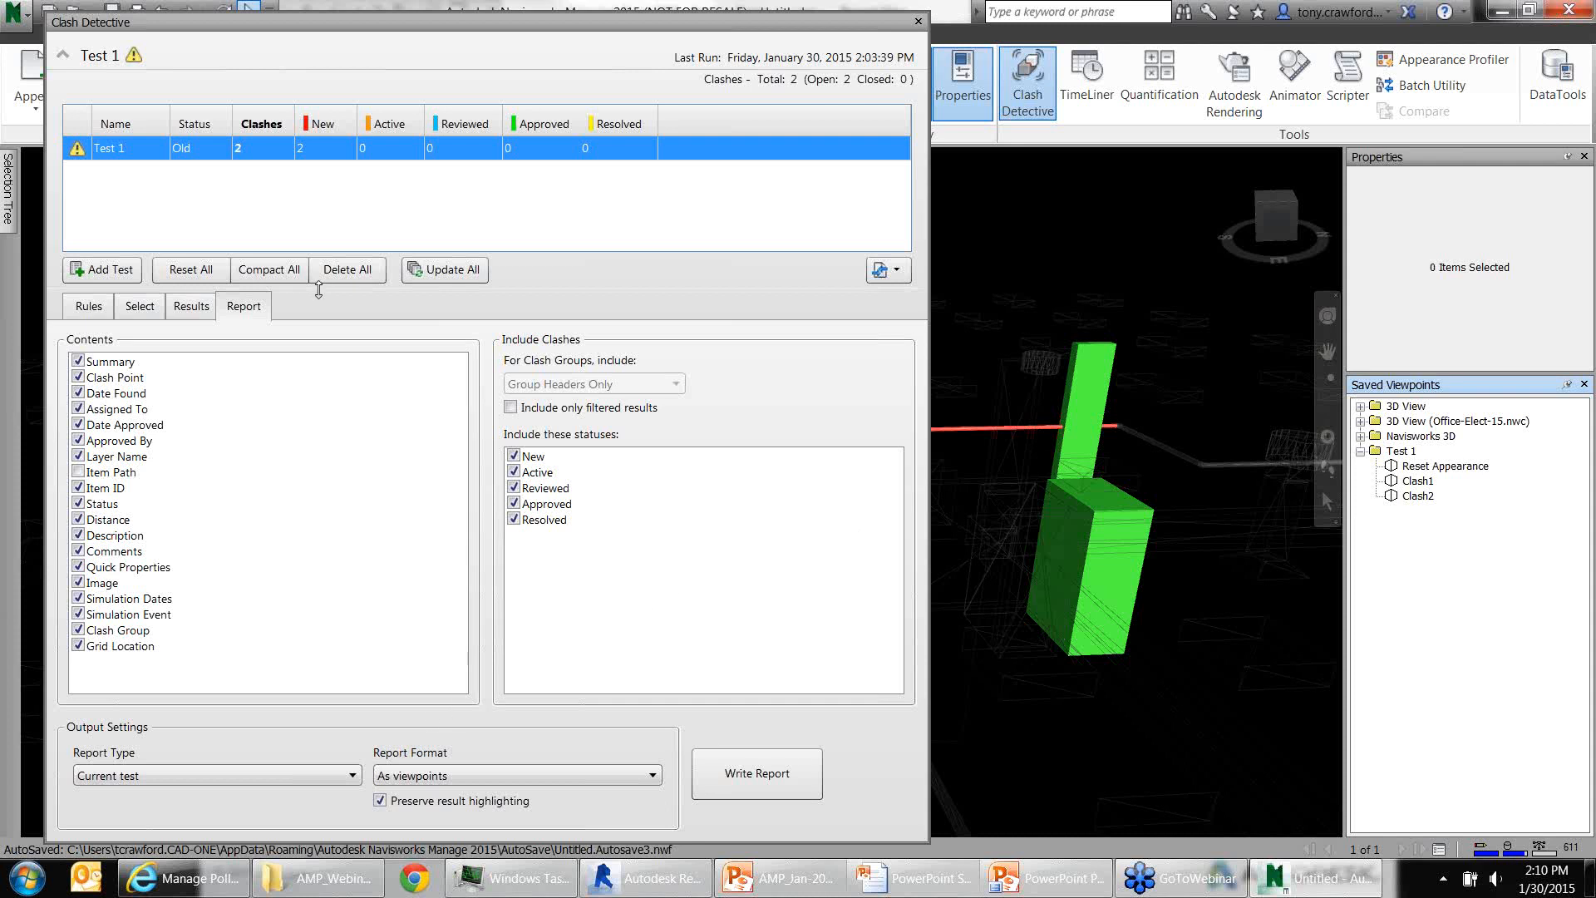
left_click_drag(516, 703, 468, 761)
left_click_drag(316, 844, 363, 812)
left_click_drag(293, 233, 258, 292)
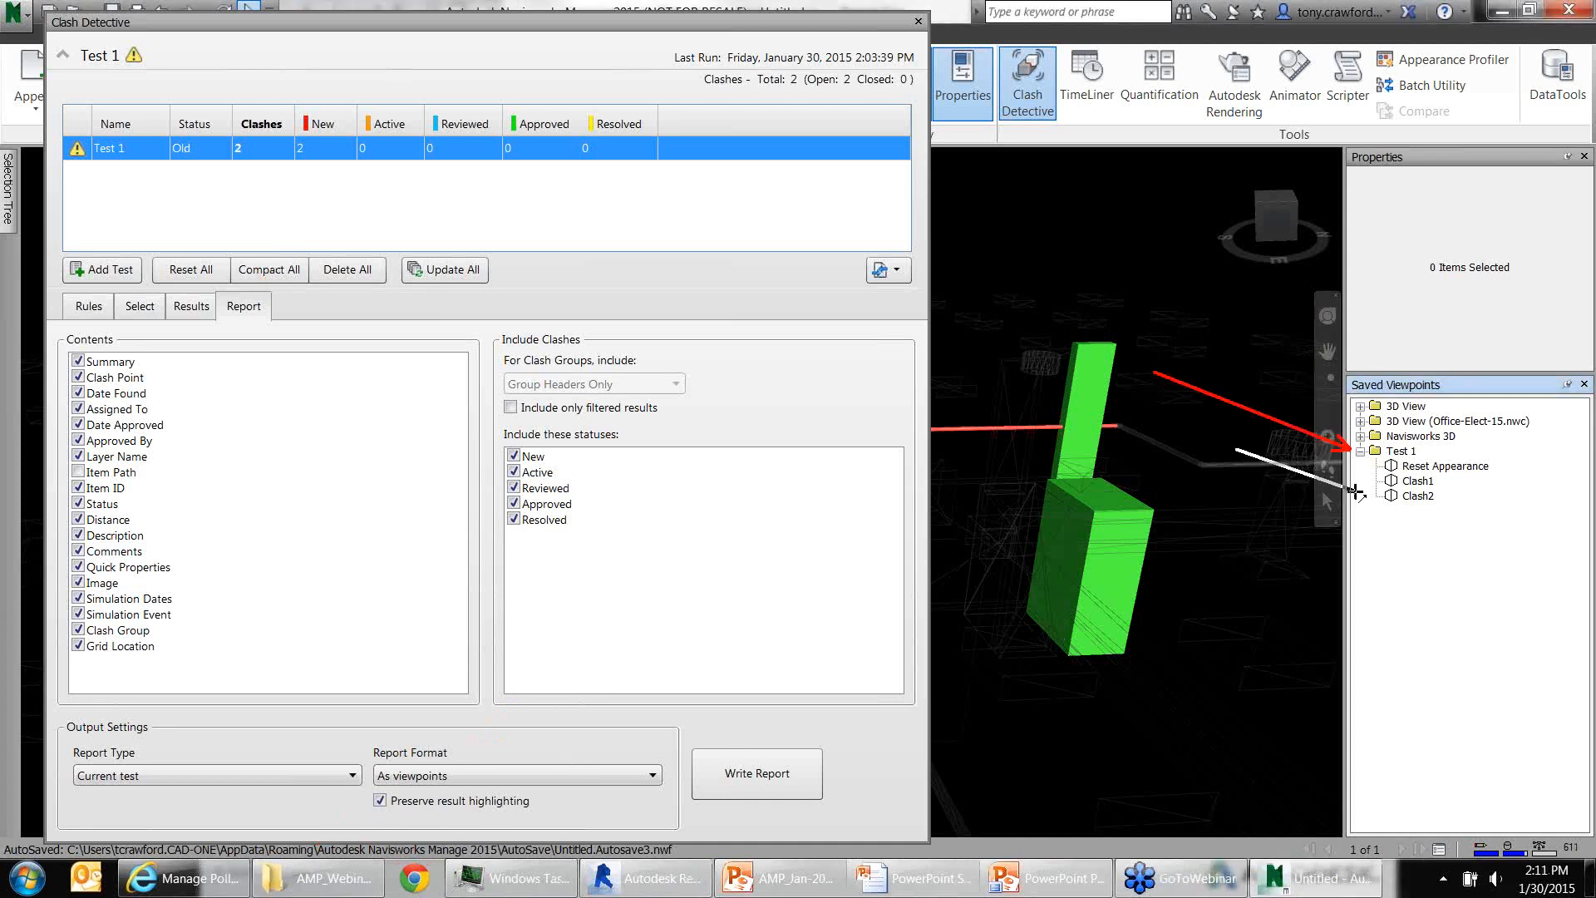
left_click_drag(1236, 450, 1355, 491)
key("Escape")
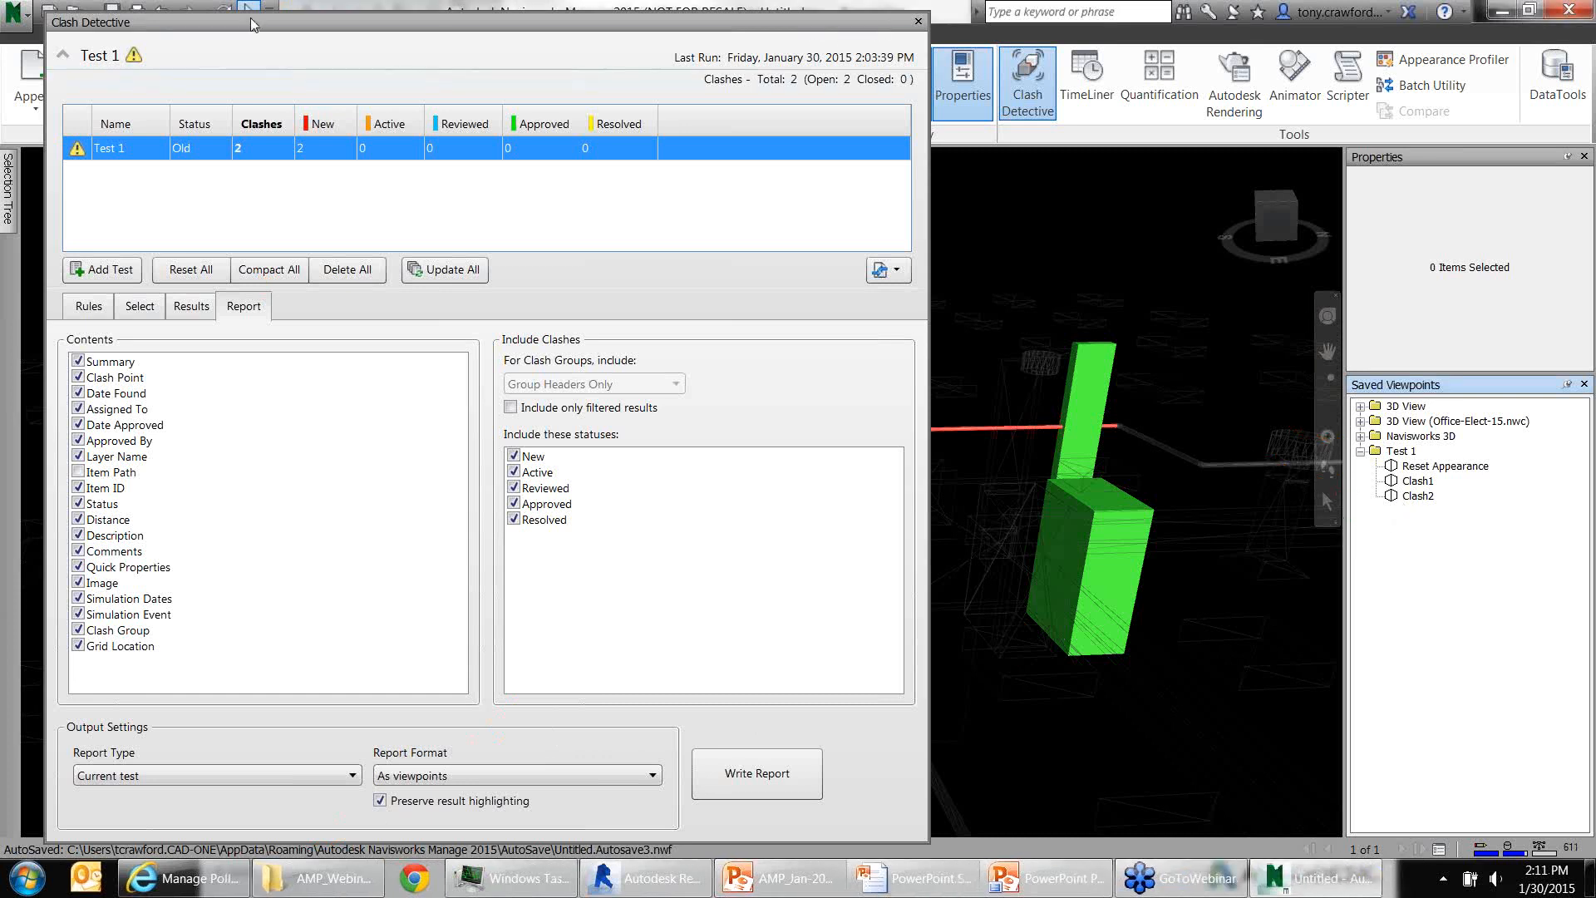
Dock the floating Clash Detective window so that it collapses and leaves the model view free
left_click(137, 23)
left_click_drag(0, 376, 390, 459)
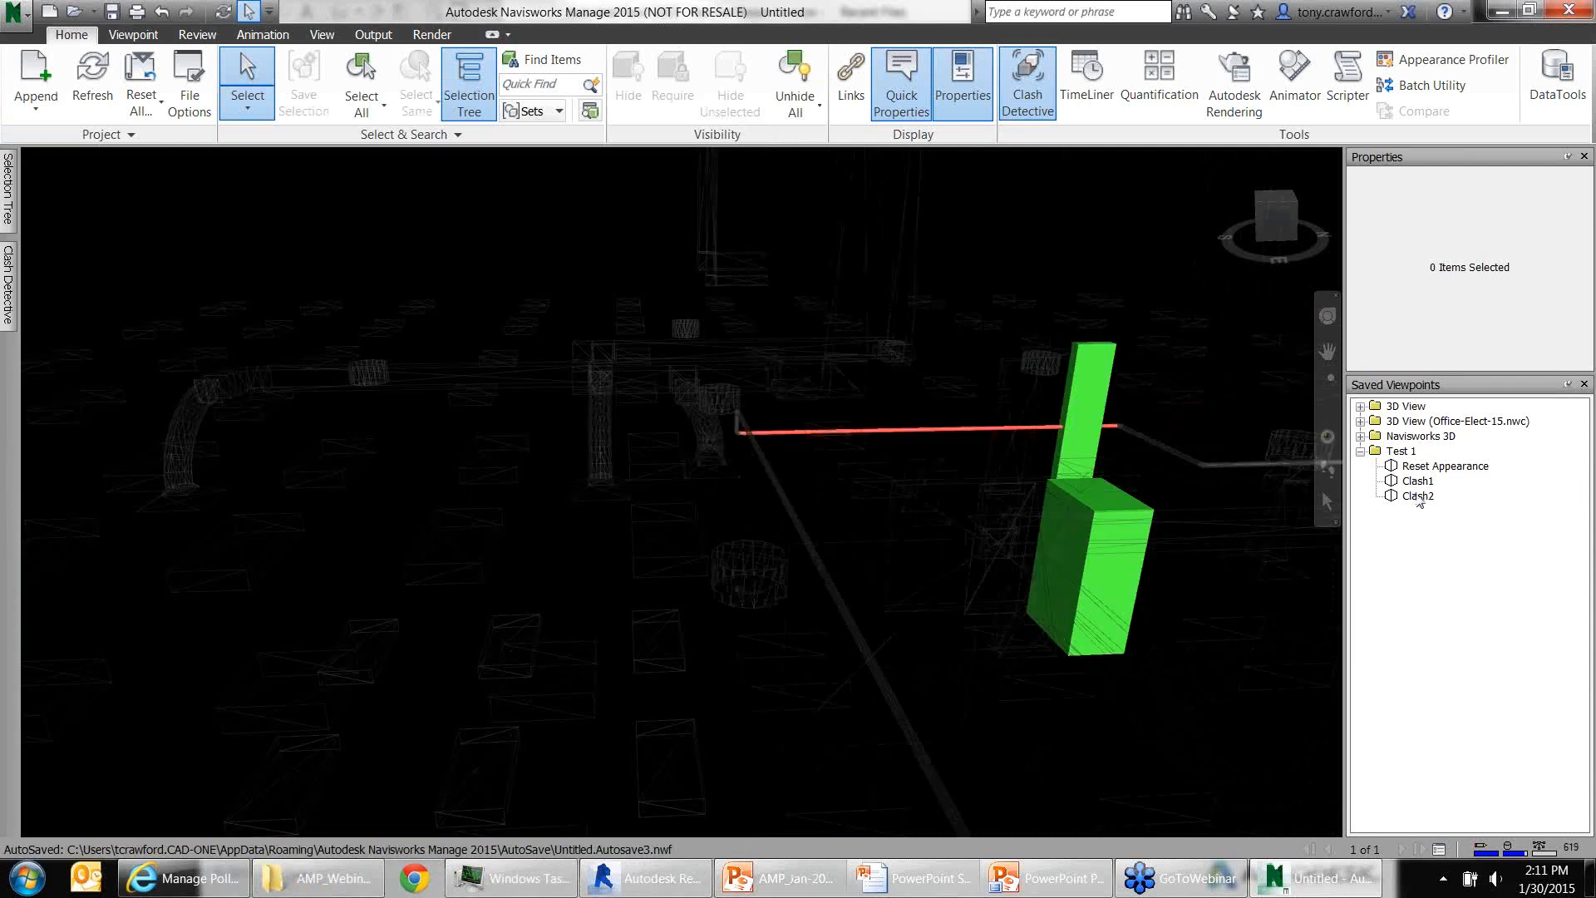
Compare the Clash1 and Clash2 saved viewpoints repeatedly and examine the Clash1 conflict from another angle
left_click(1421, 495)
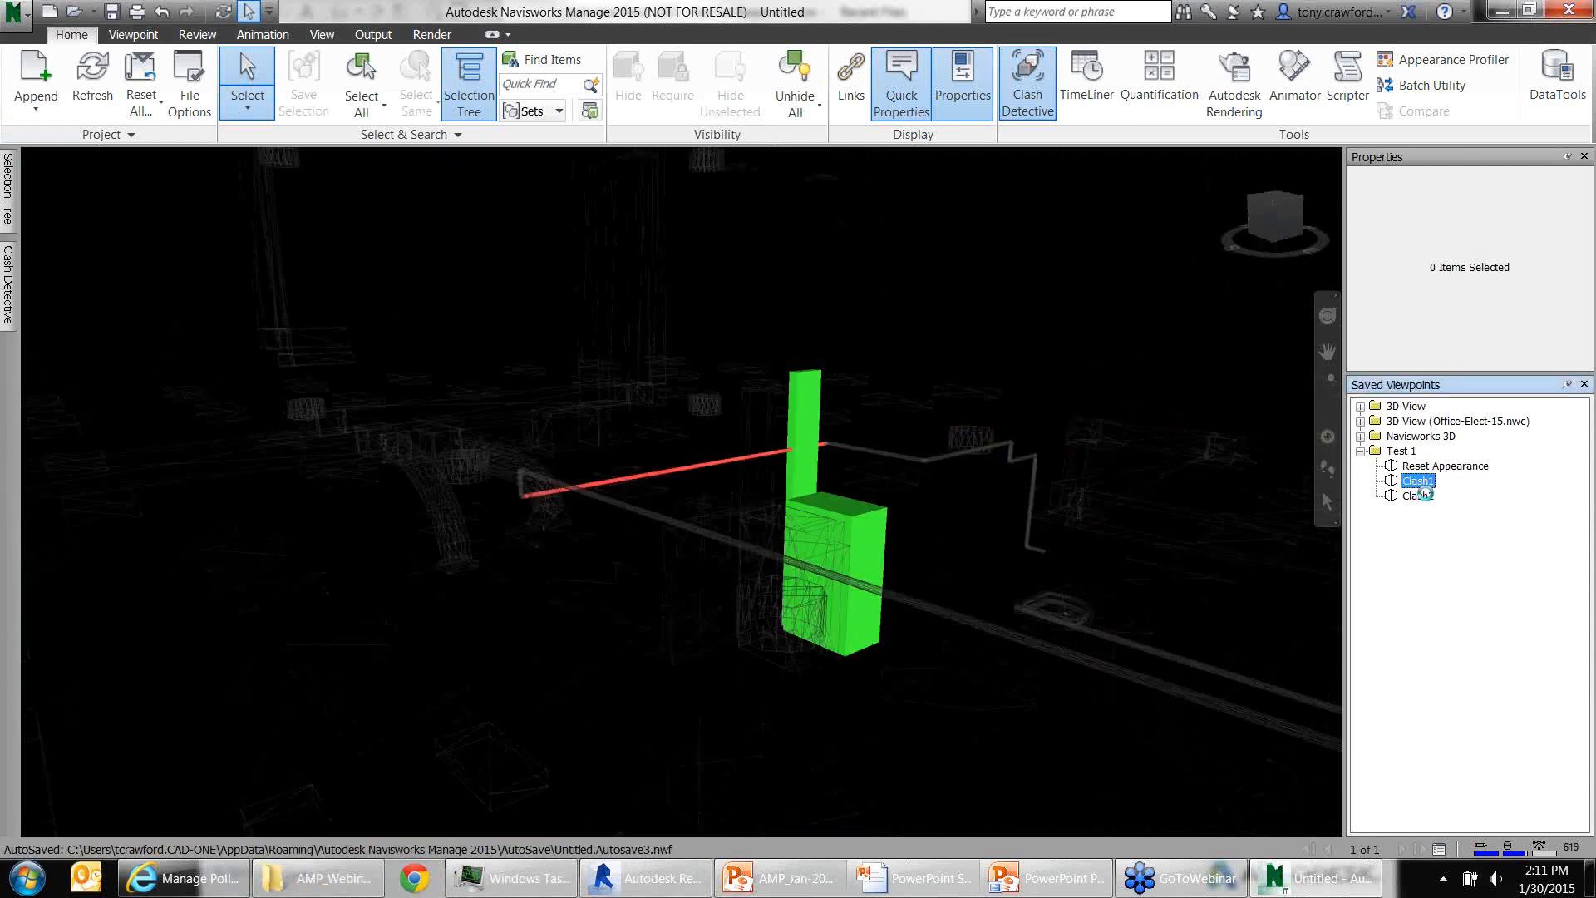
left_click(1417, 481)
left_click(1417, 496)
left_click(1417, 482)
left_click(1418, 496)
left_click(1420, 482)
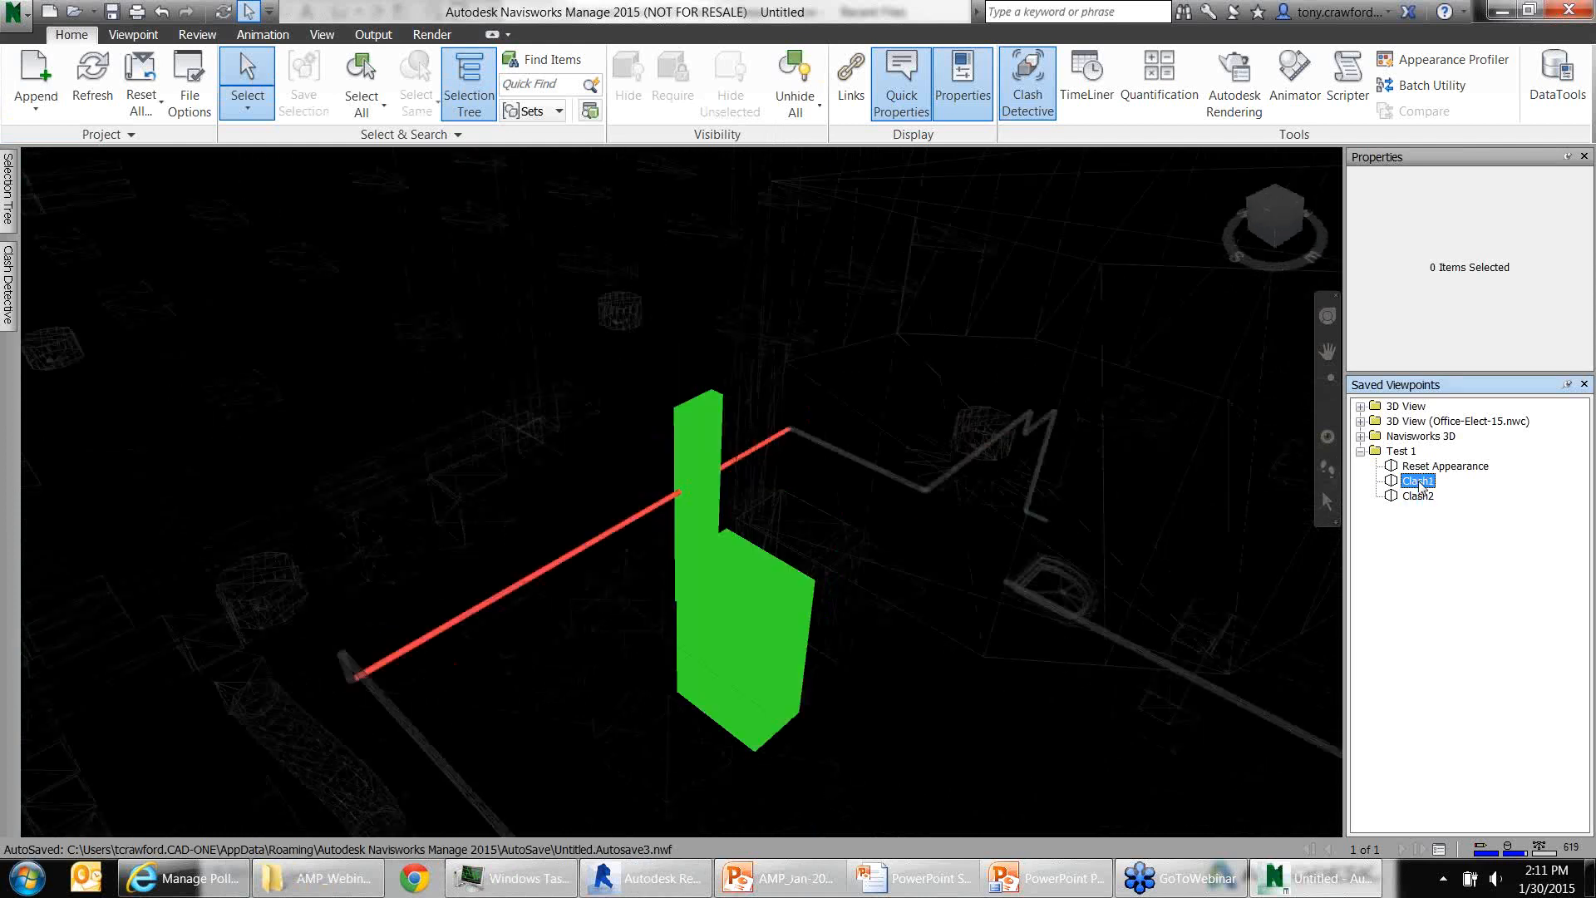
left_click(1418, 496)
left_click(1417, 481)
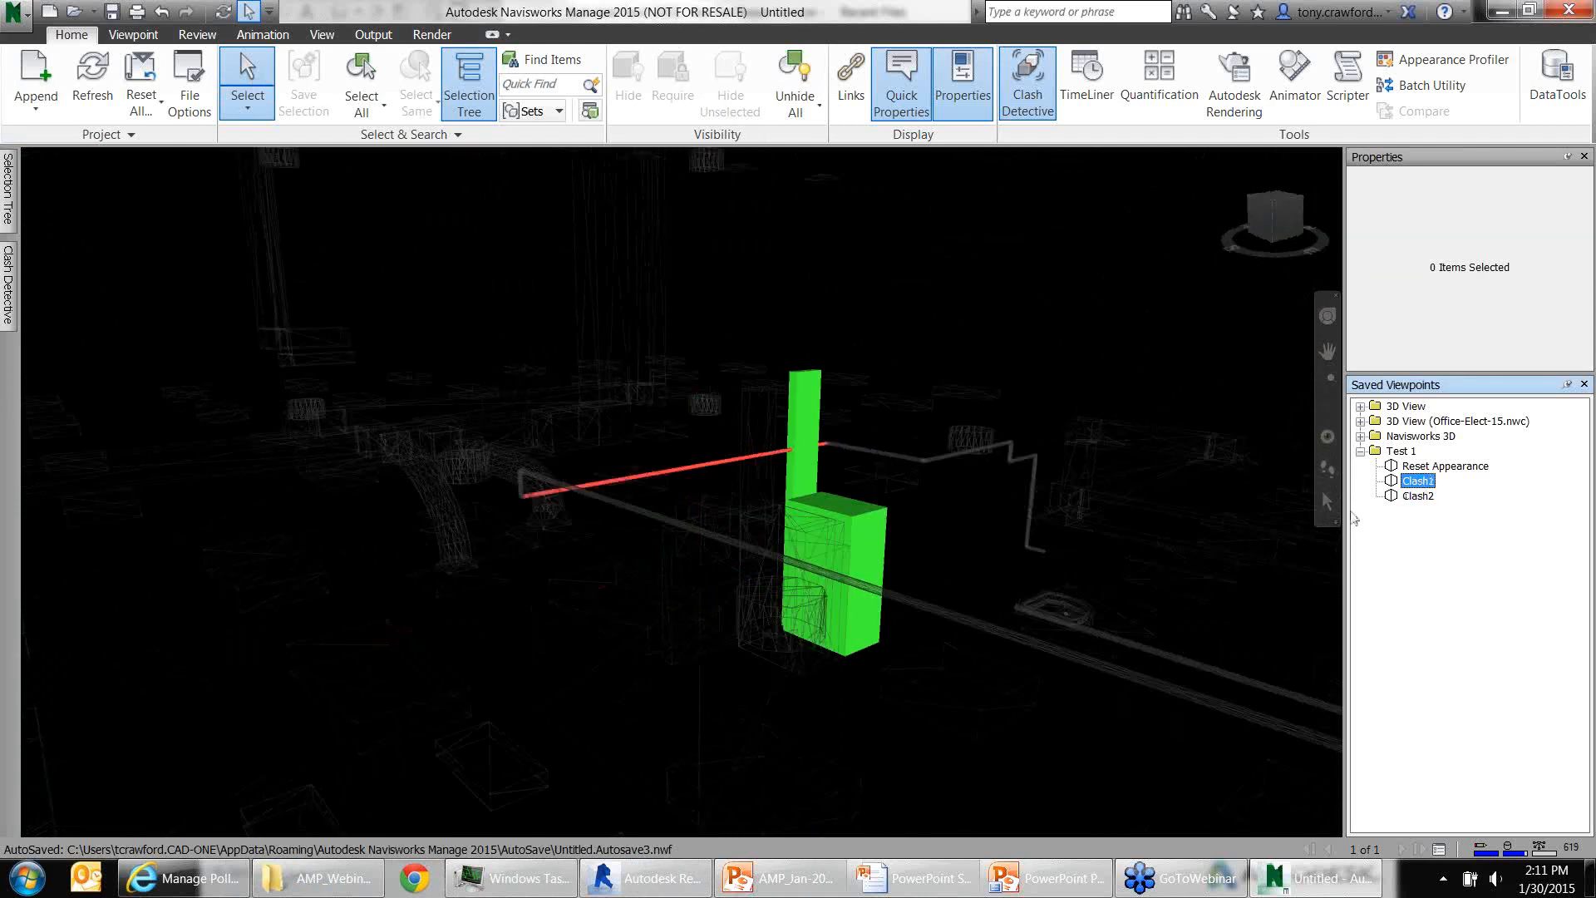
middle_click_drag(1126, 559, 1269, 531, "shift")
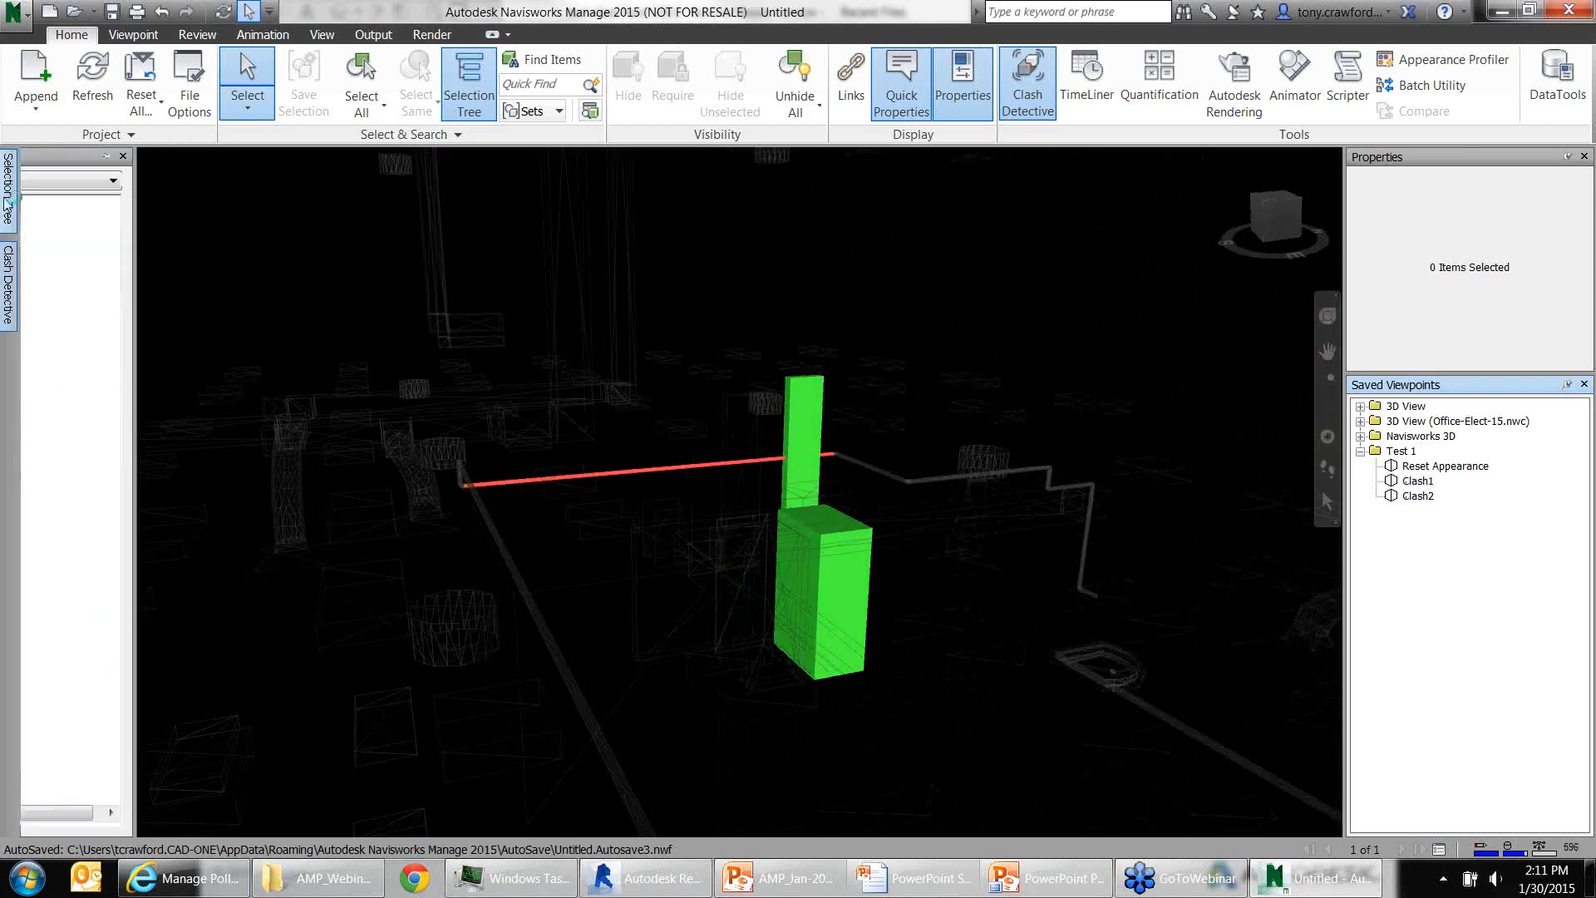
Keep the Selection Tree and Clash Detective windows permanently open and show the Test 1 clash results
mouse_move(7, 190)
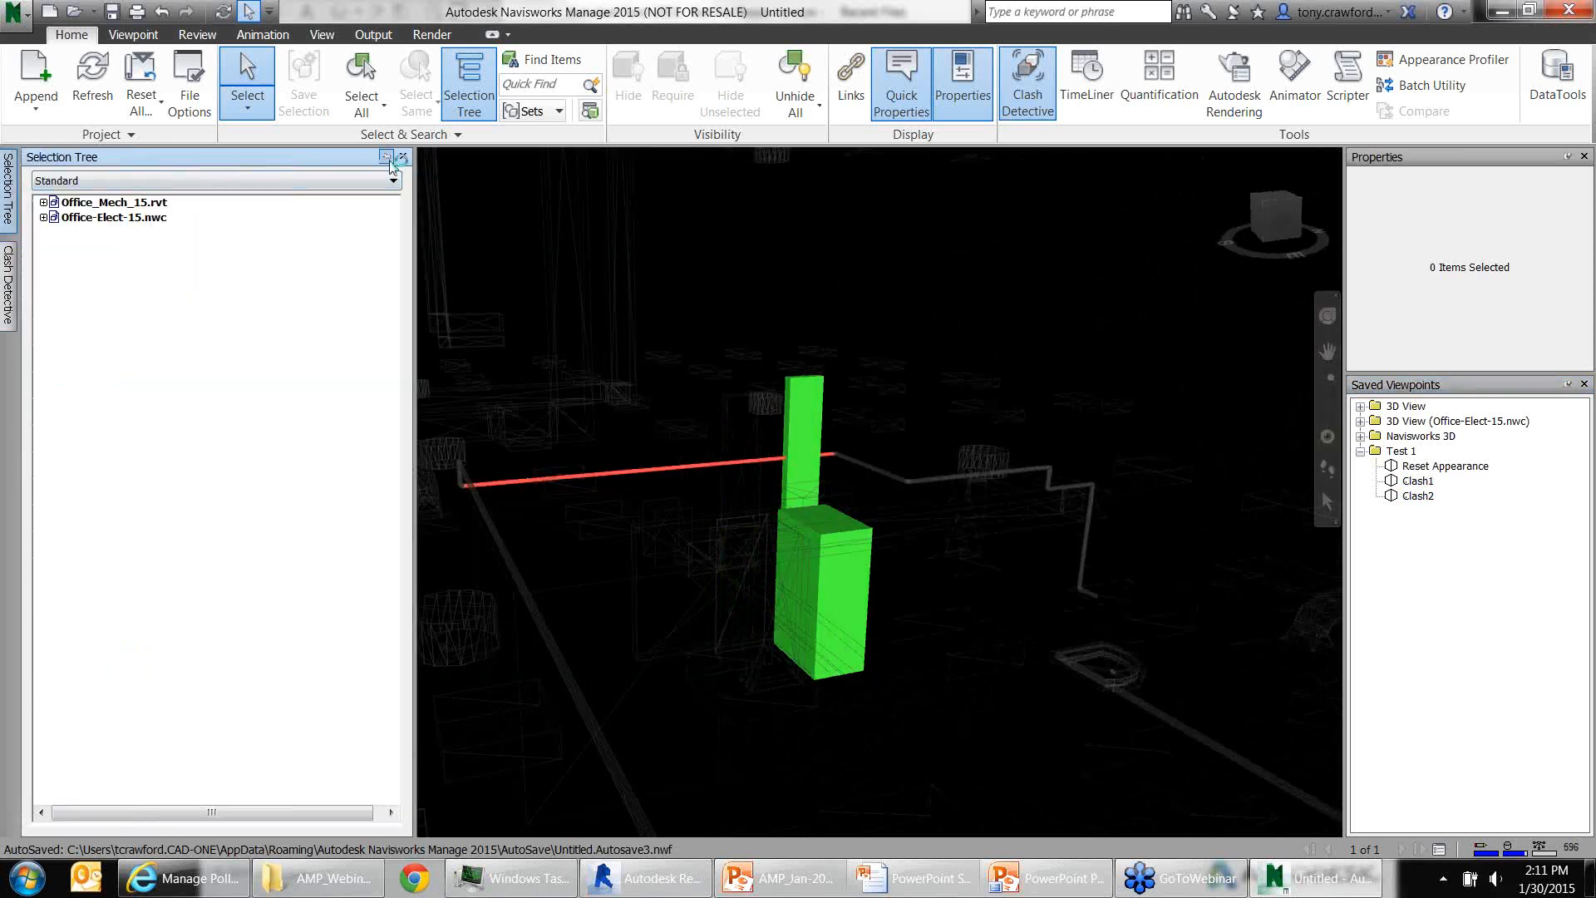
left_click(385, 157)
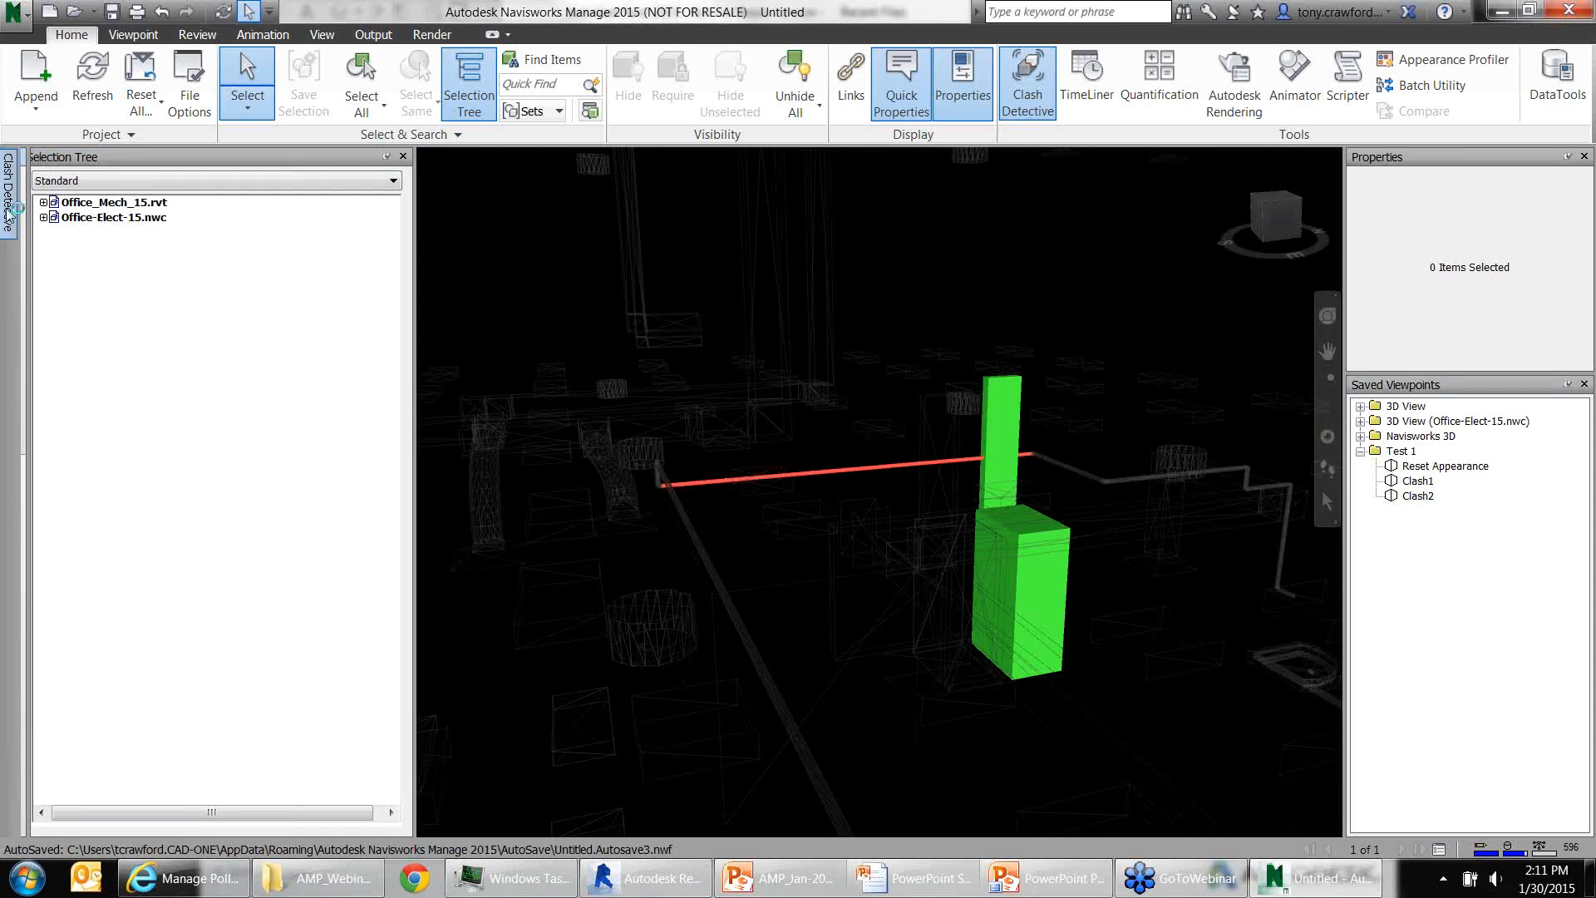
mouse_move(9, 212)
left_click(717, 157)
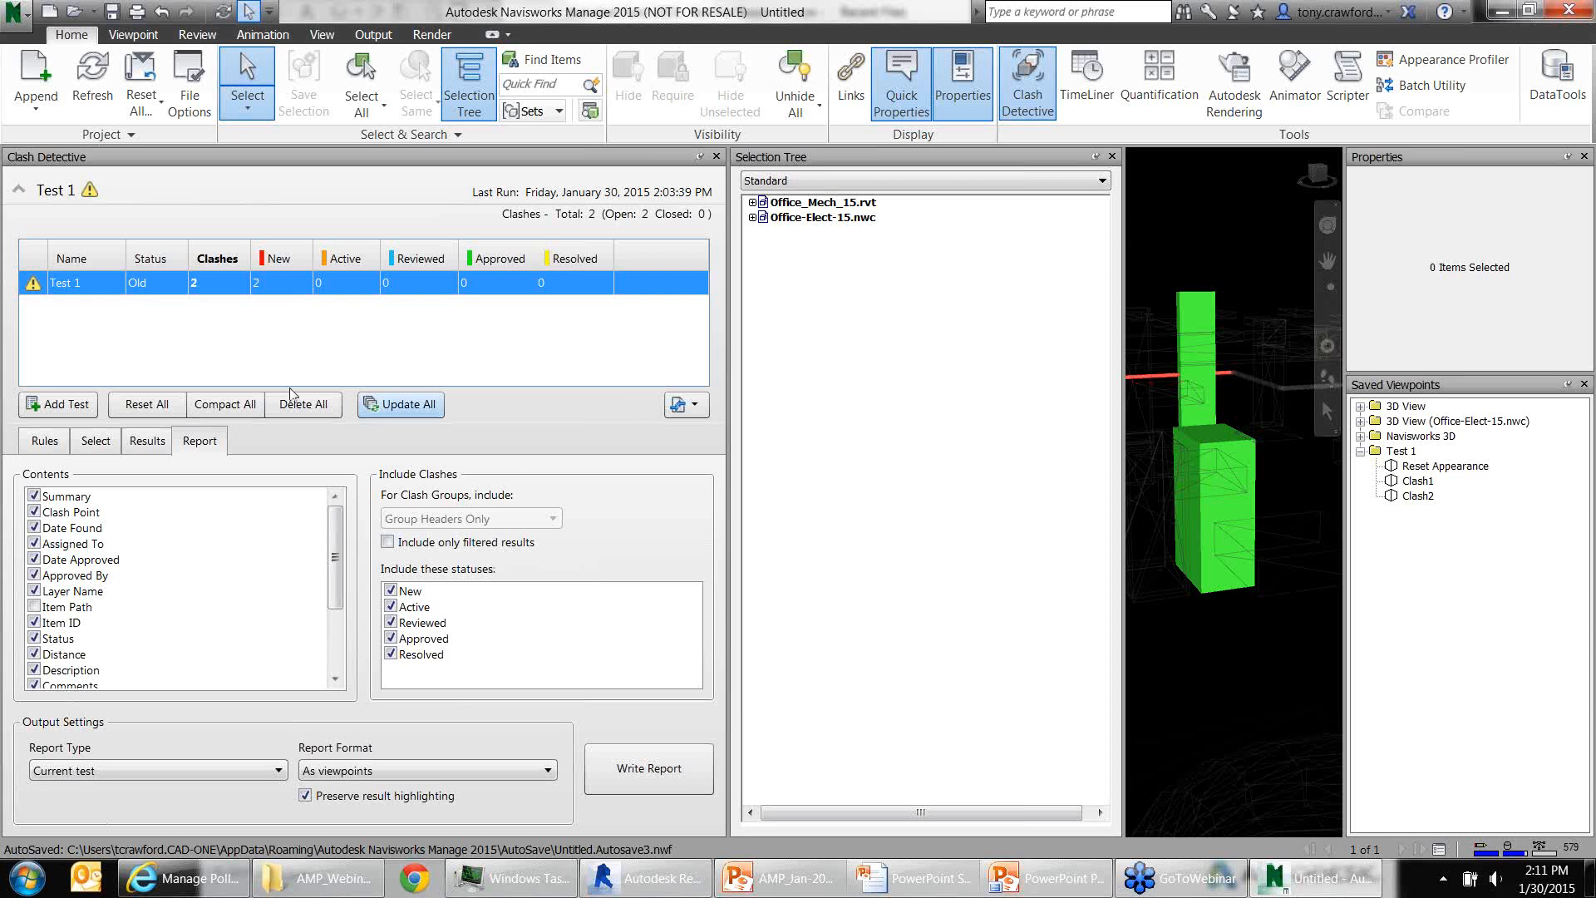
left_click(147, 442)
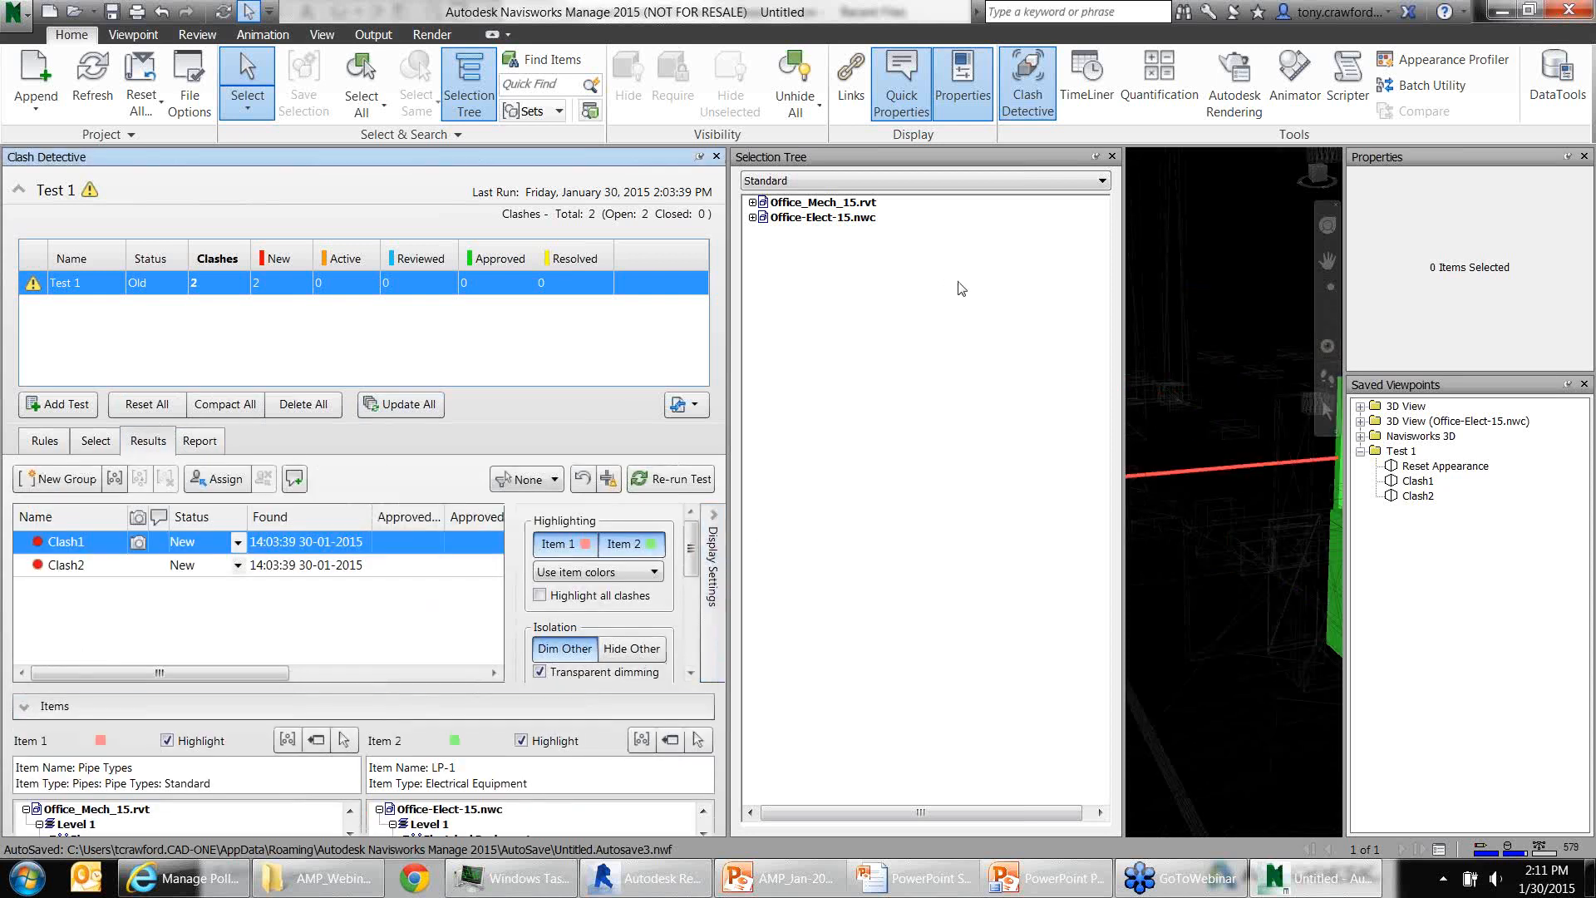
Switch to Revit, create a project from the Construction-Default - TRC template, and briefly check its default 3D view
left_click(1506, 10)
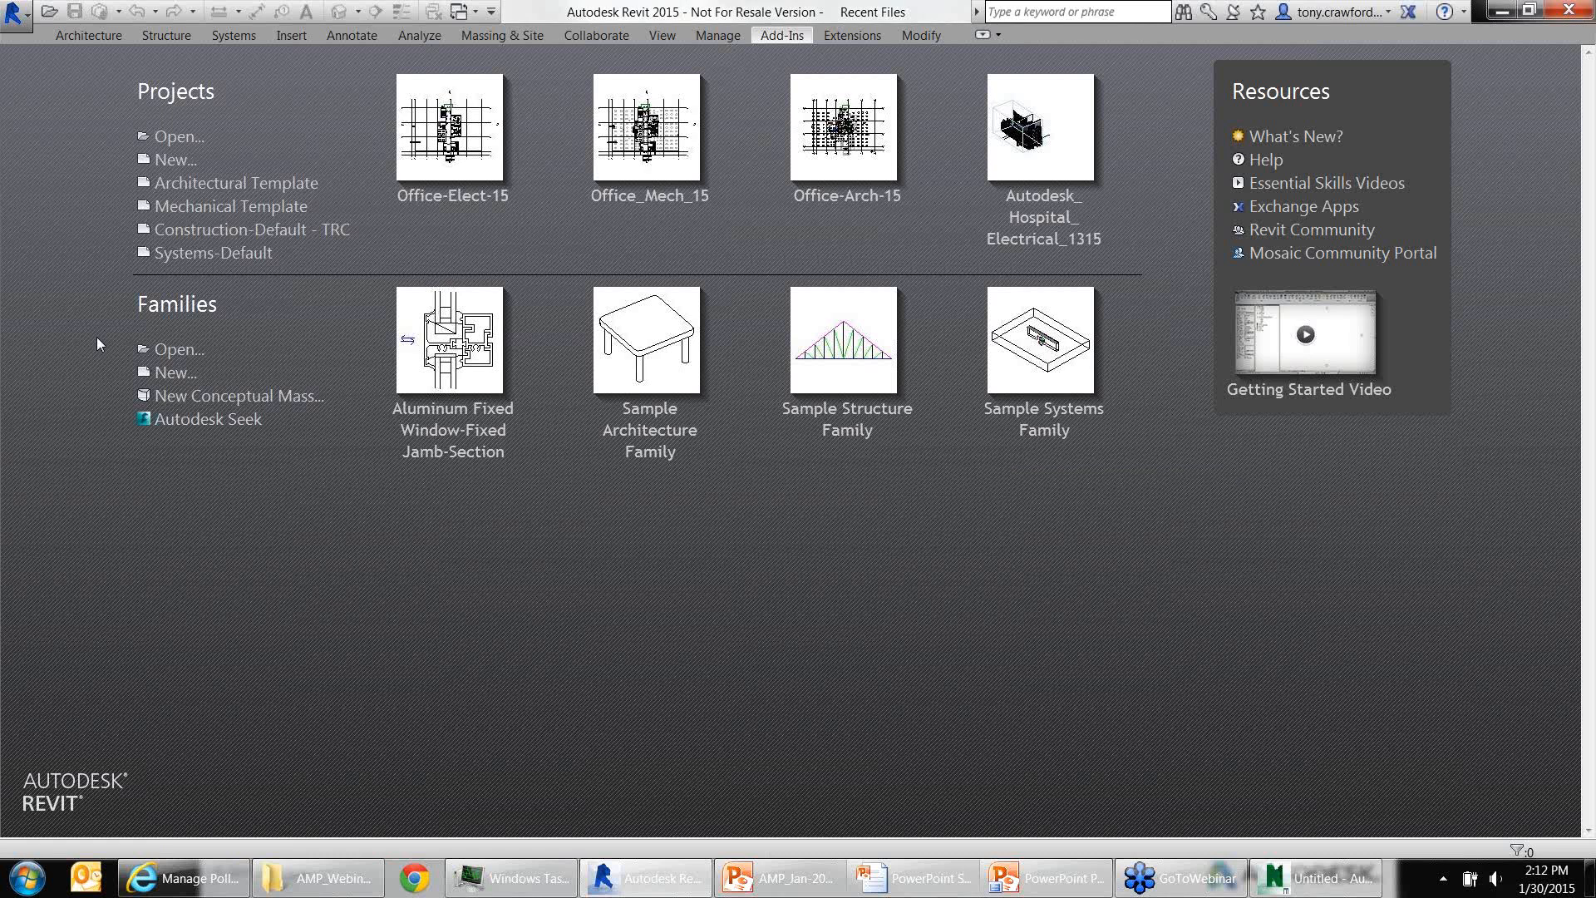
left_click(278, 233)
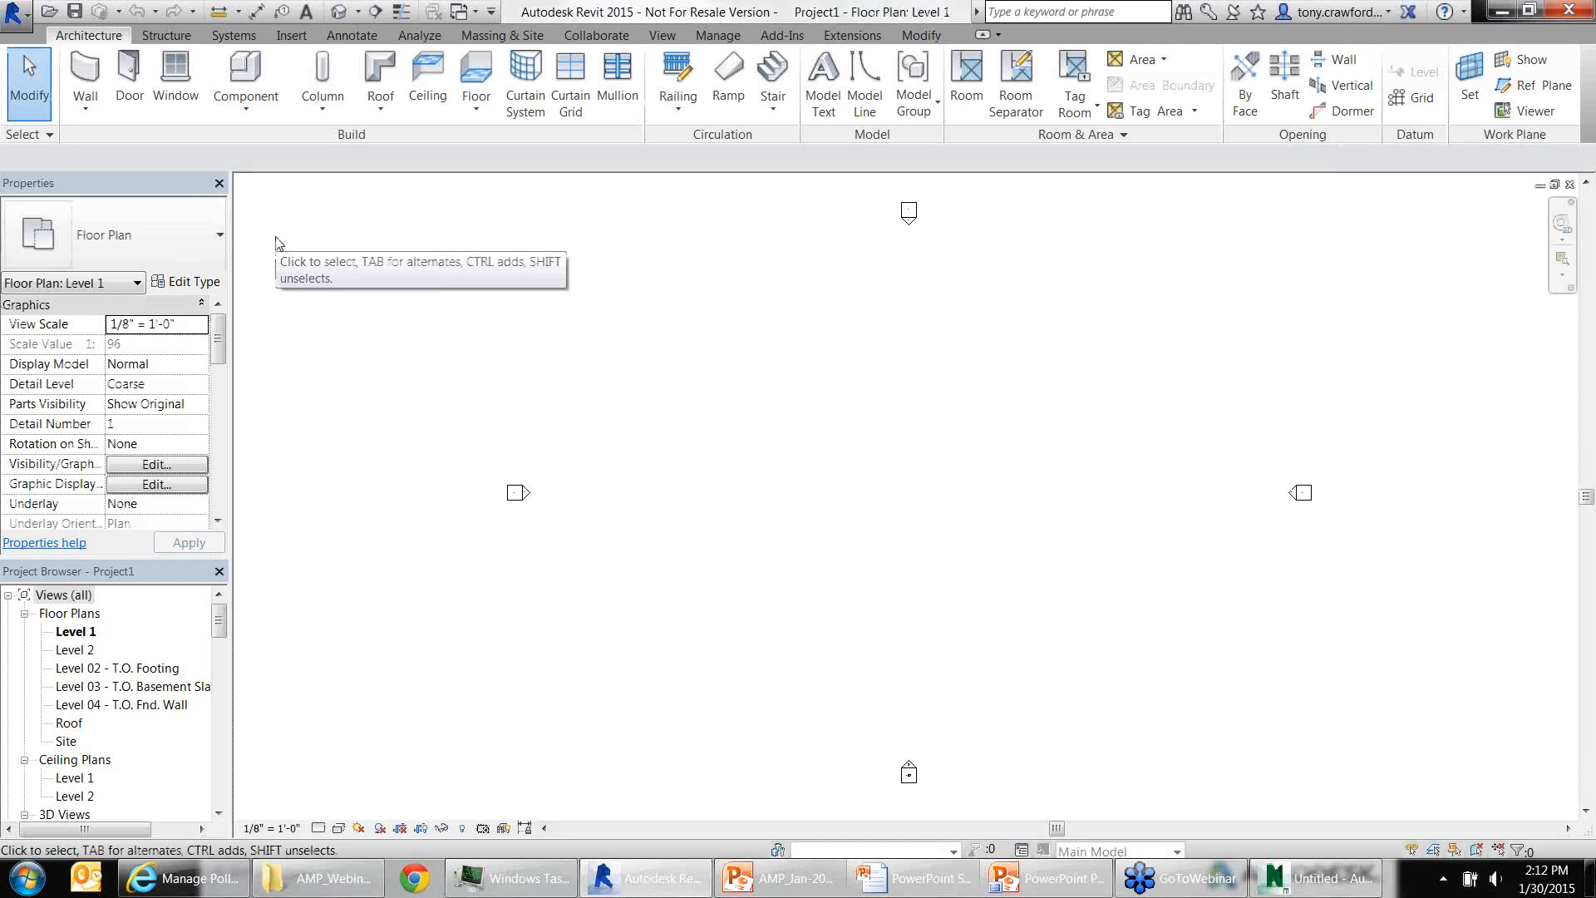
left_click(339, 17)
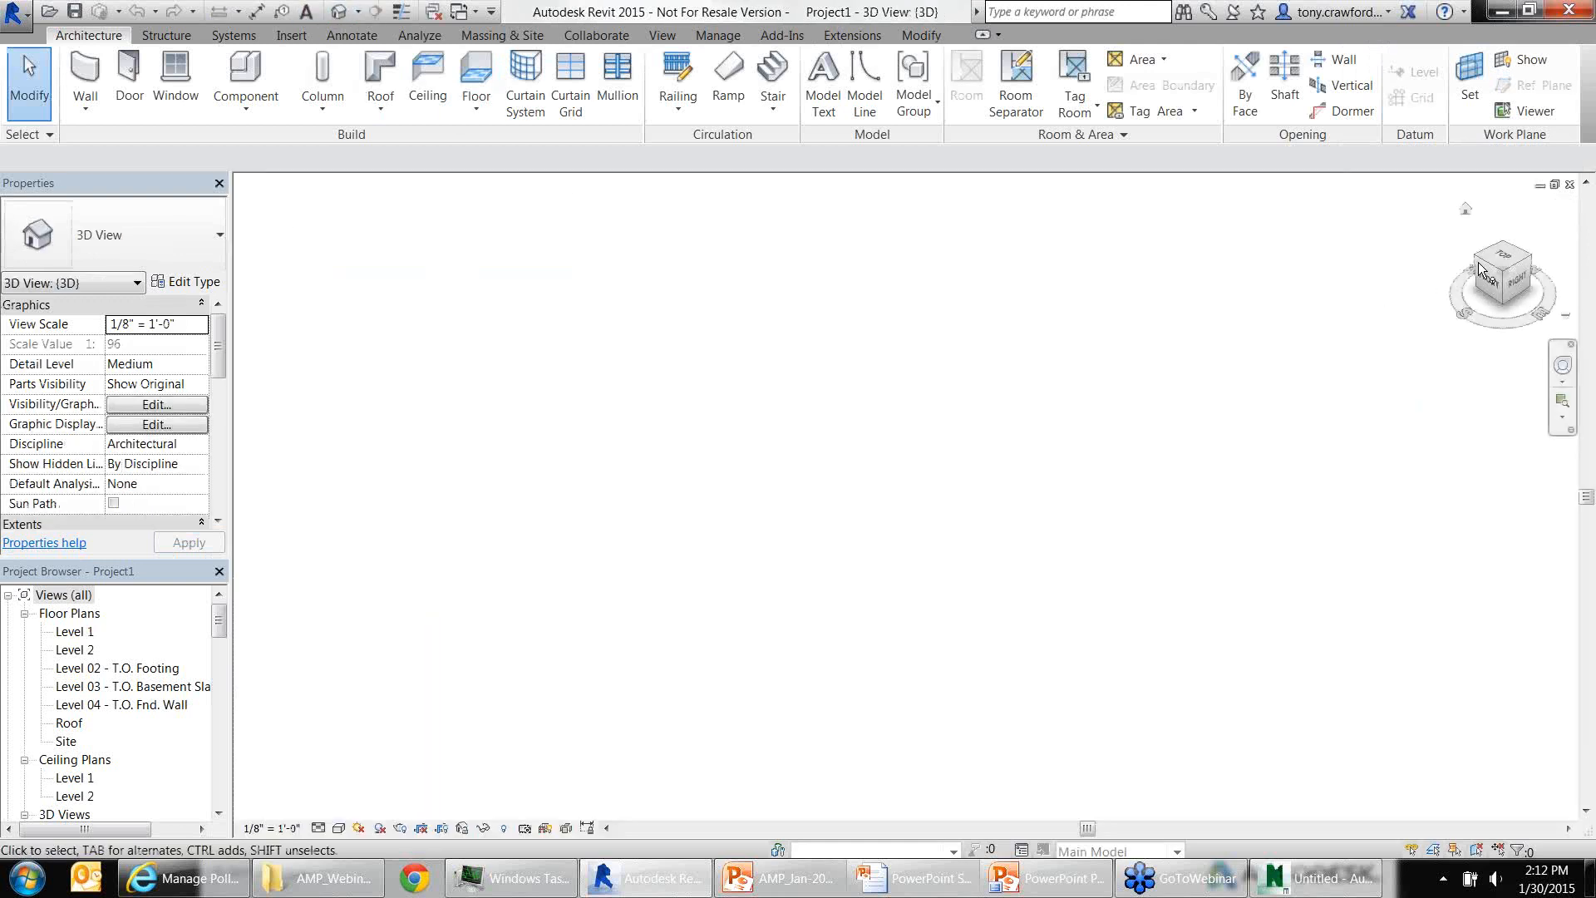
left_click(1570, 184)
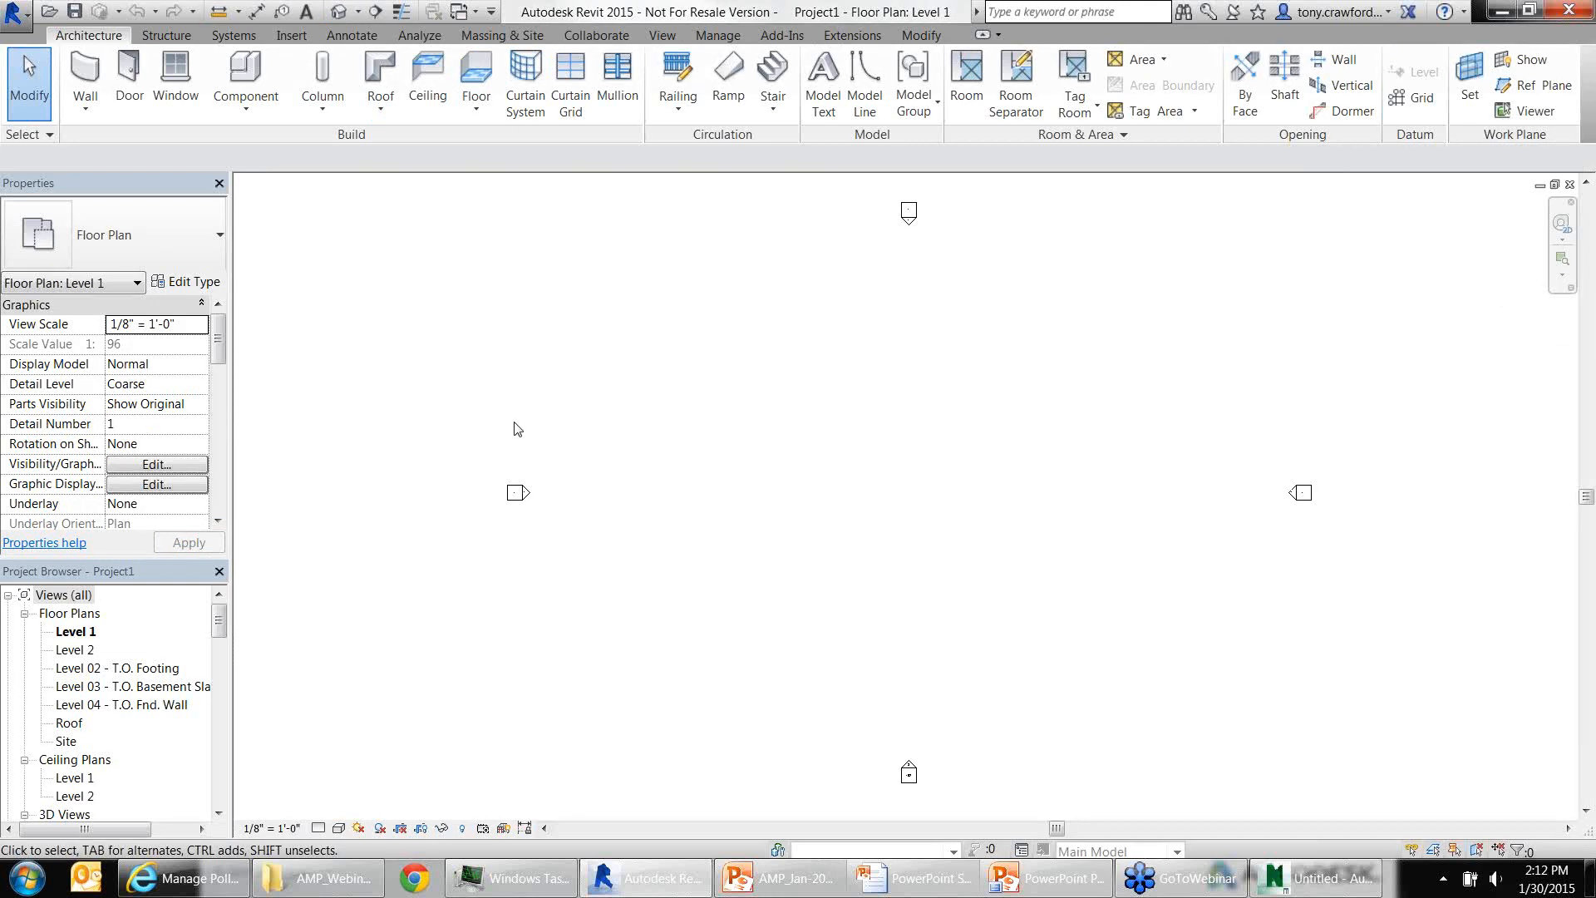
View the qa-Area Schedule (Gross Building) and qa-Casework Quantities schedules in the new project and close both
left_click_drag(219, 628, 213, 707)
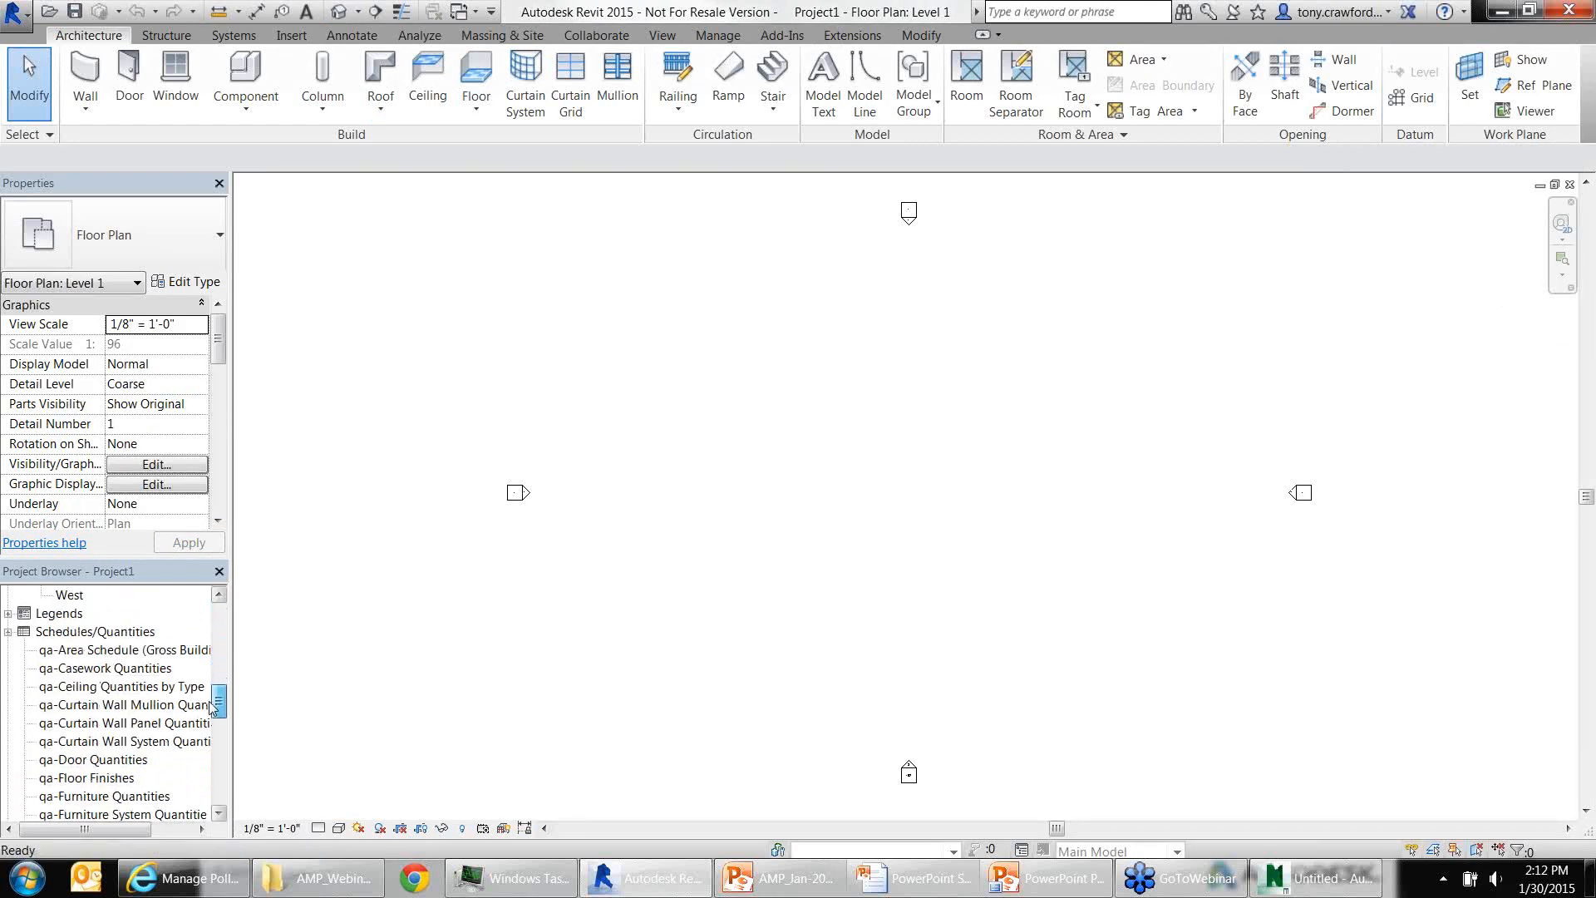
left_click(162, 649)
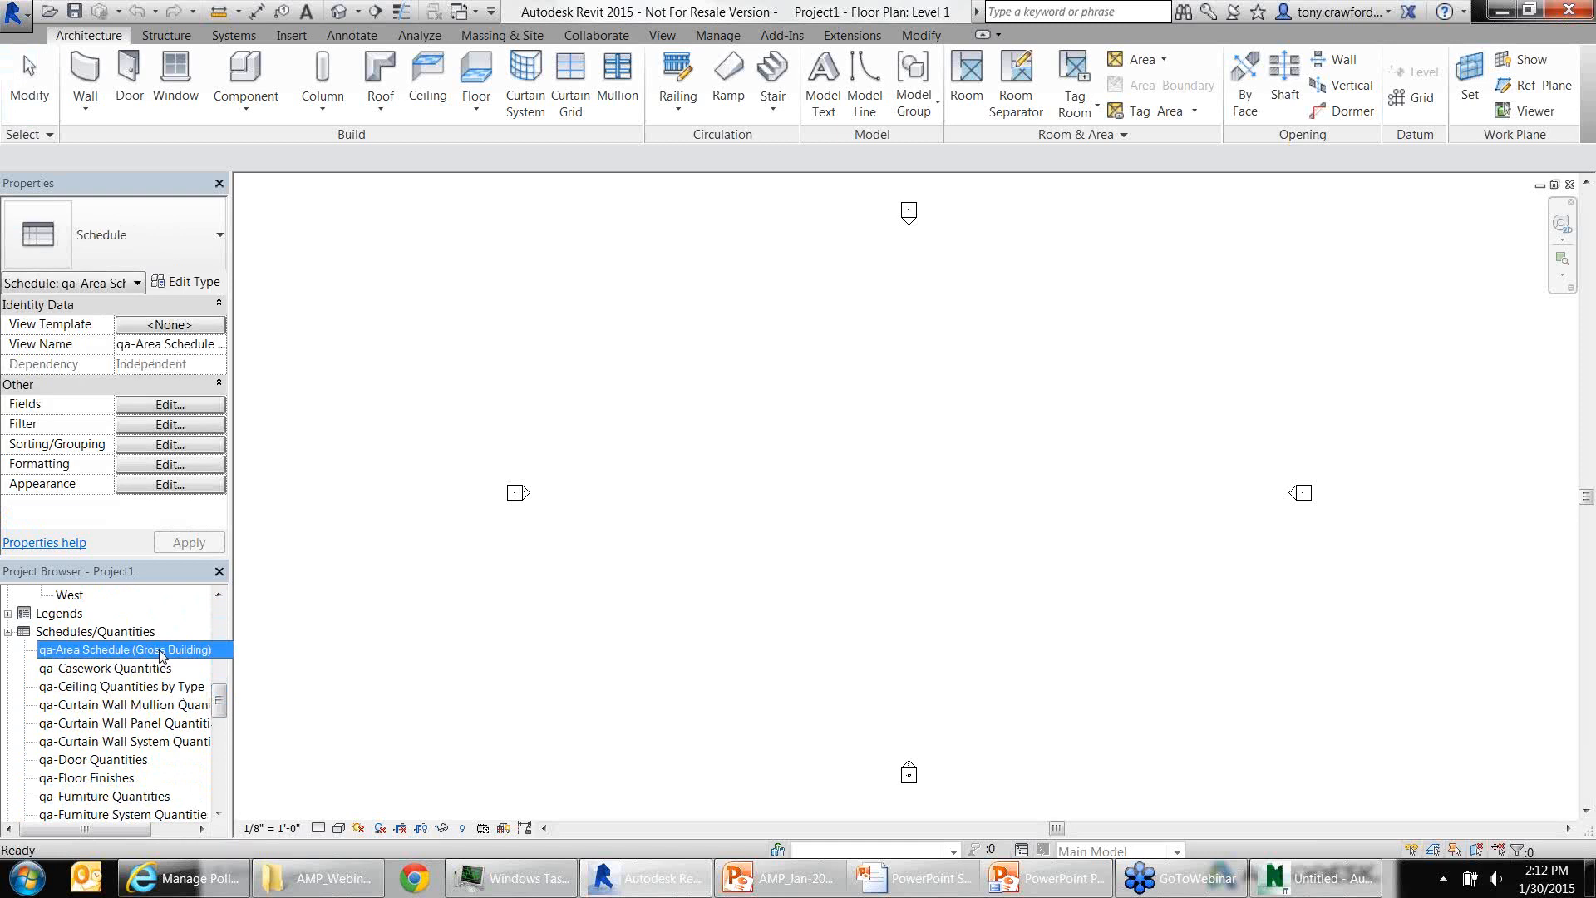
double_click(94, 653)
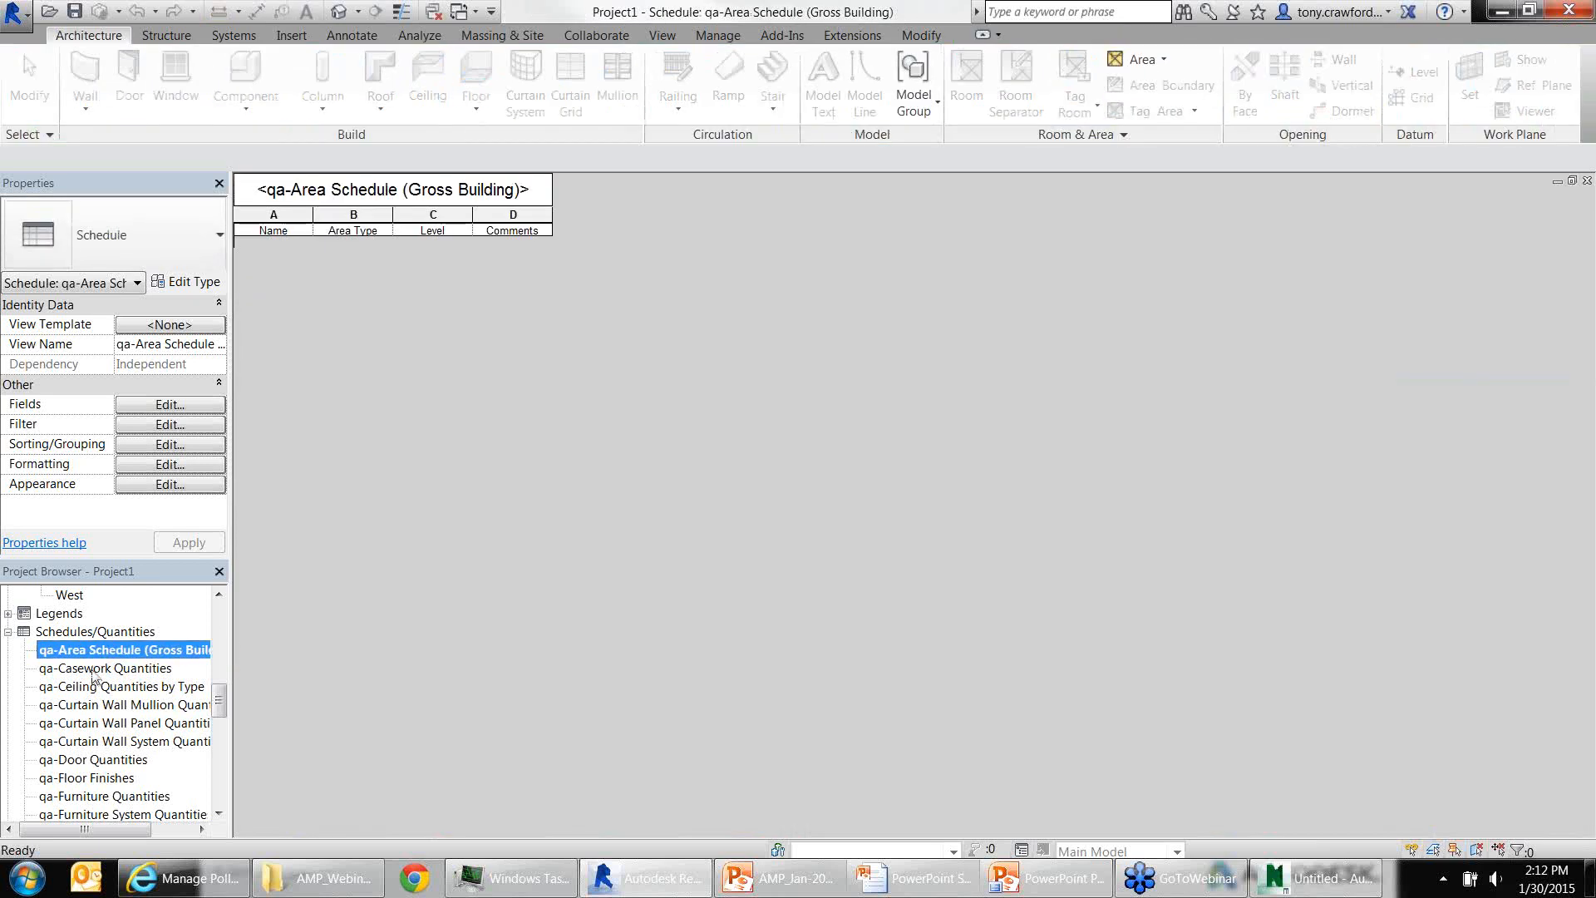
double_click(93, 672)
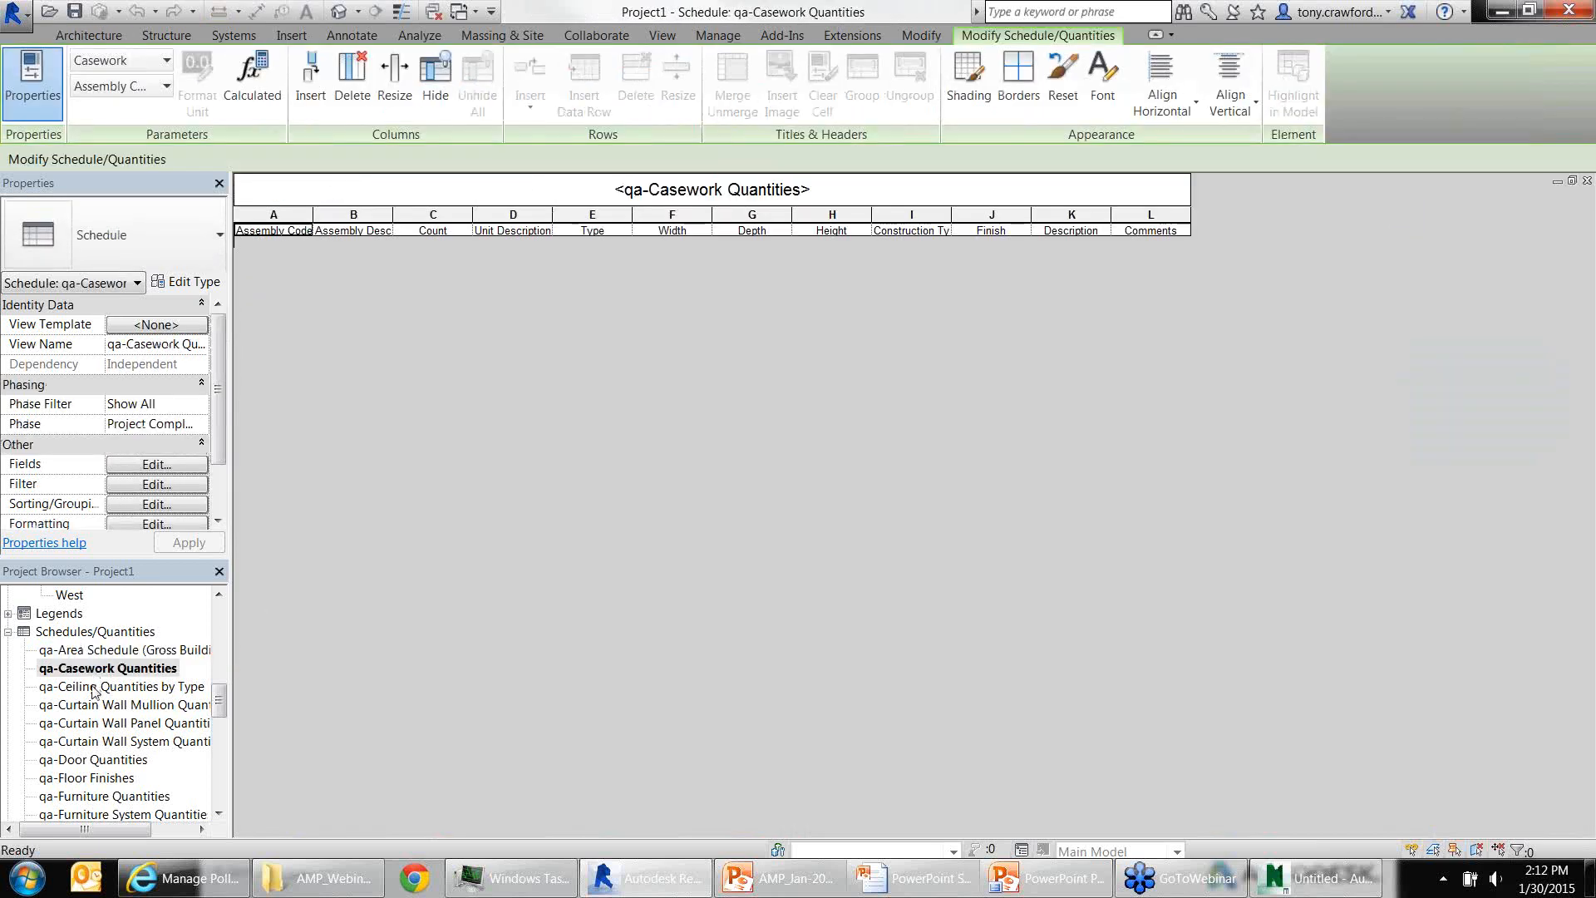
left_click(93, 695)
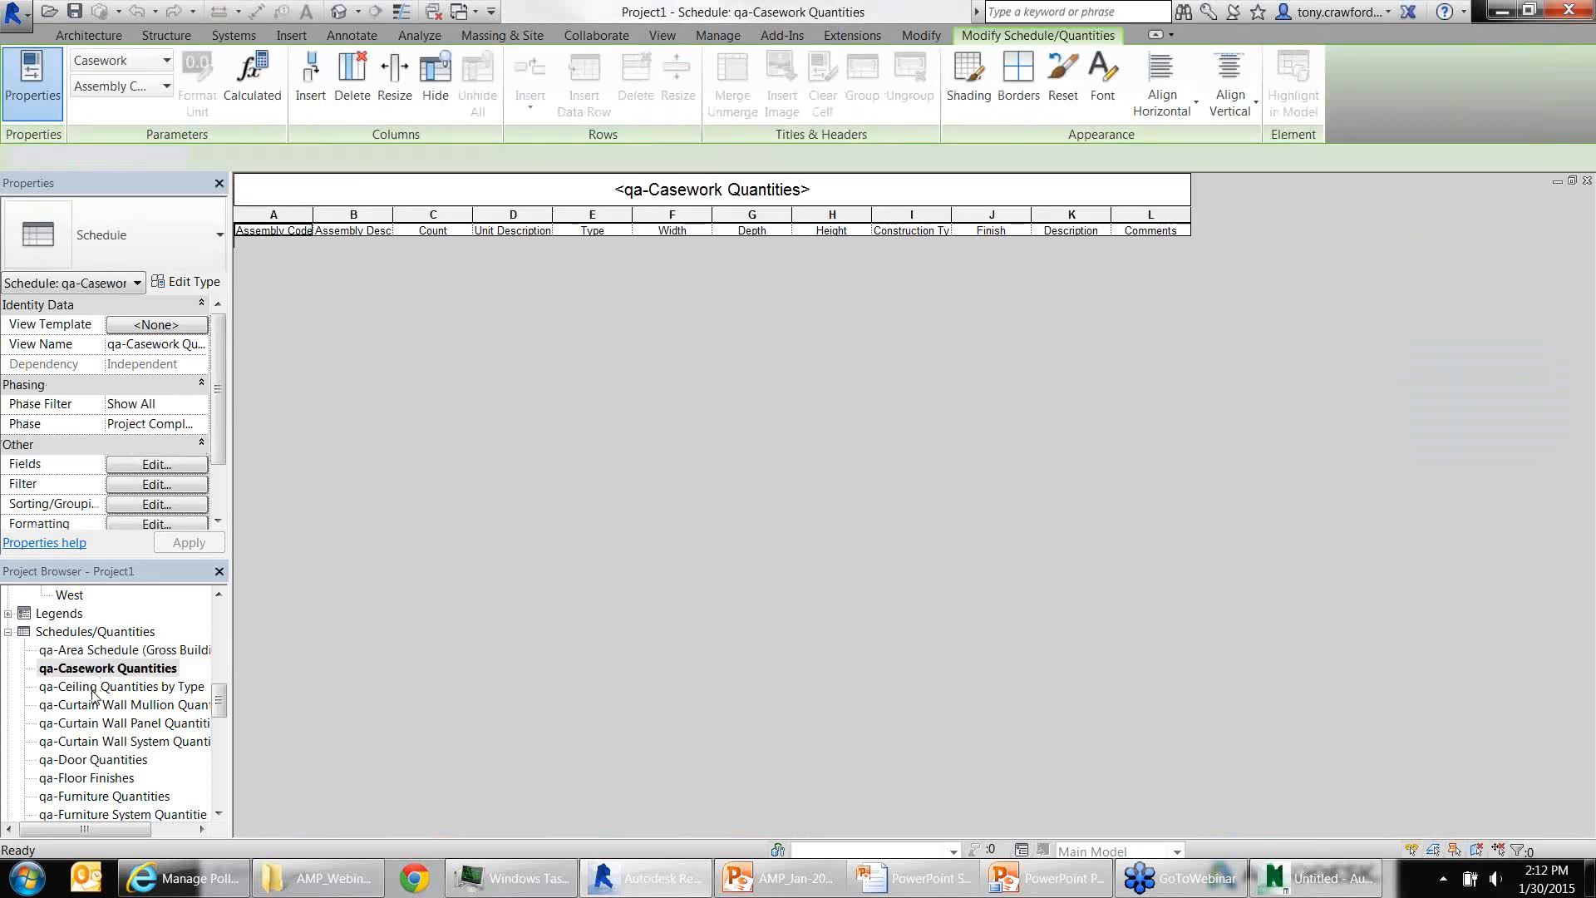
left_click(1587, 181)
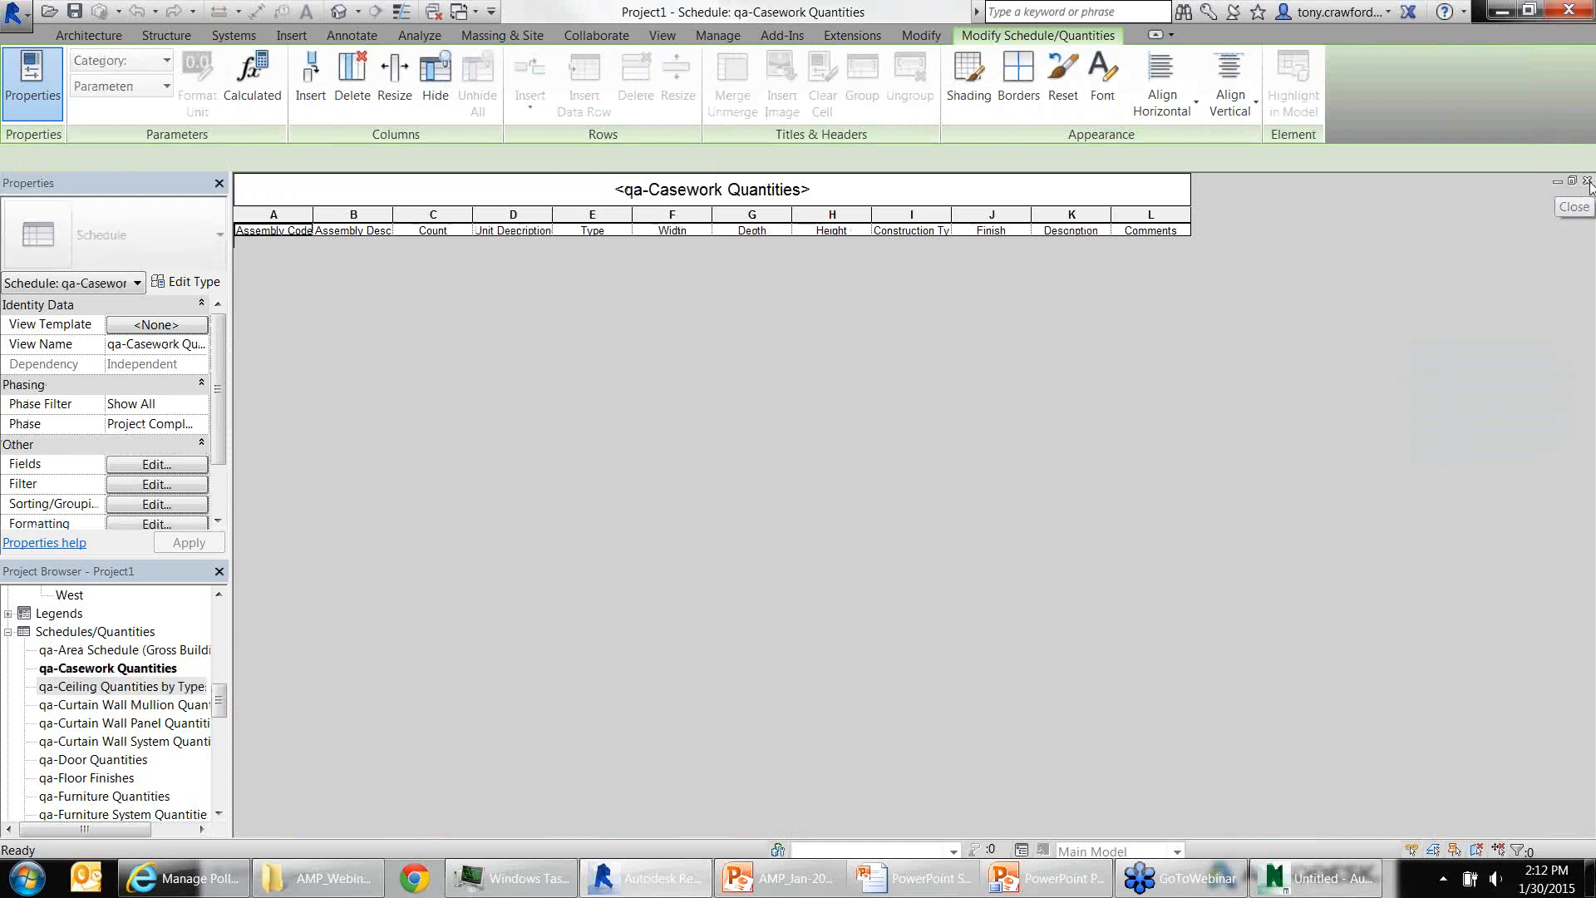
left_click(1587, 181)
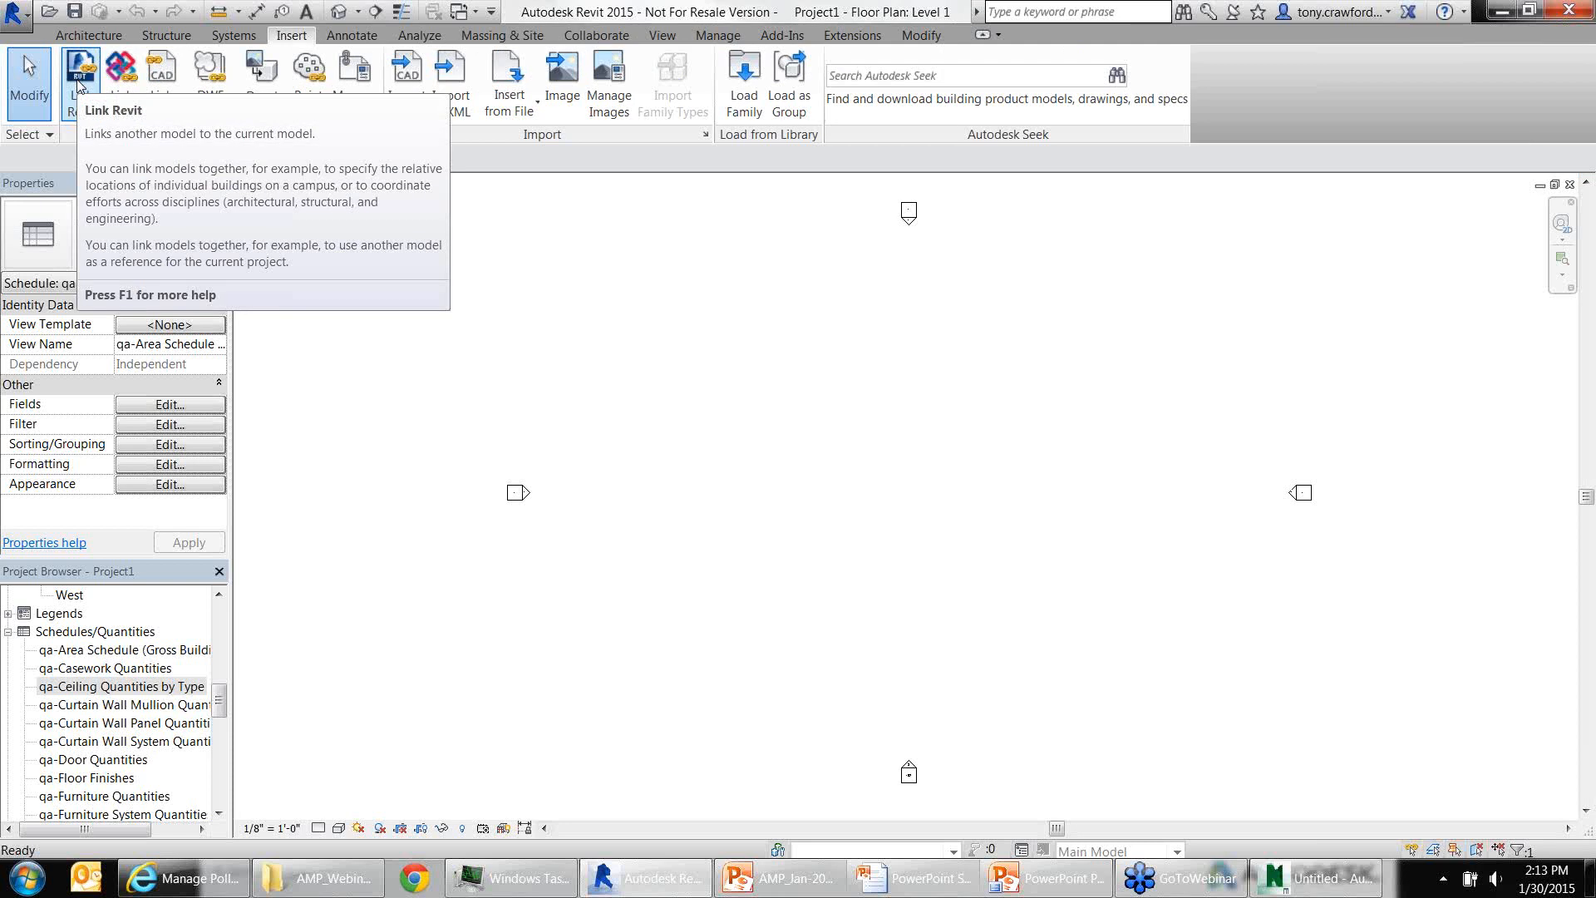
left_click(79, 83)
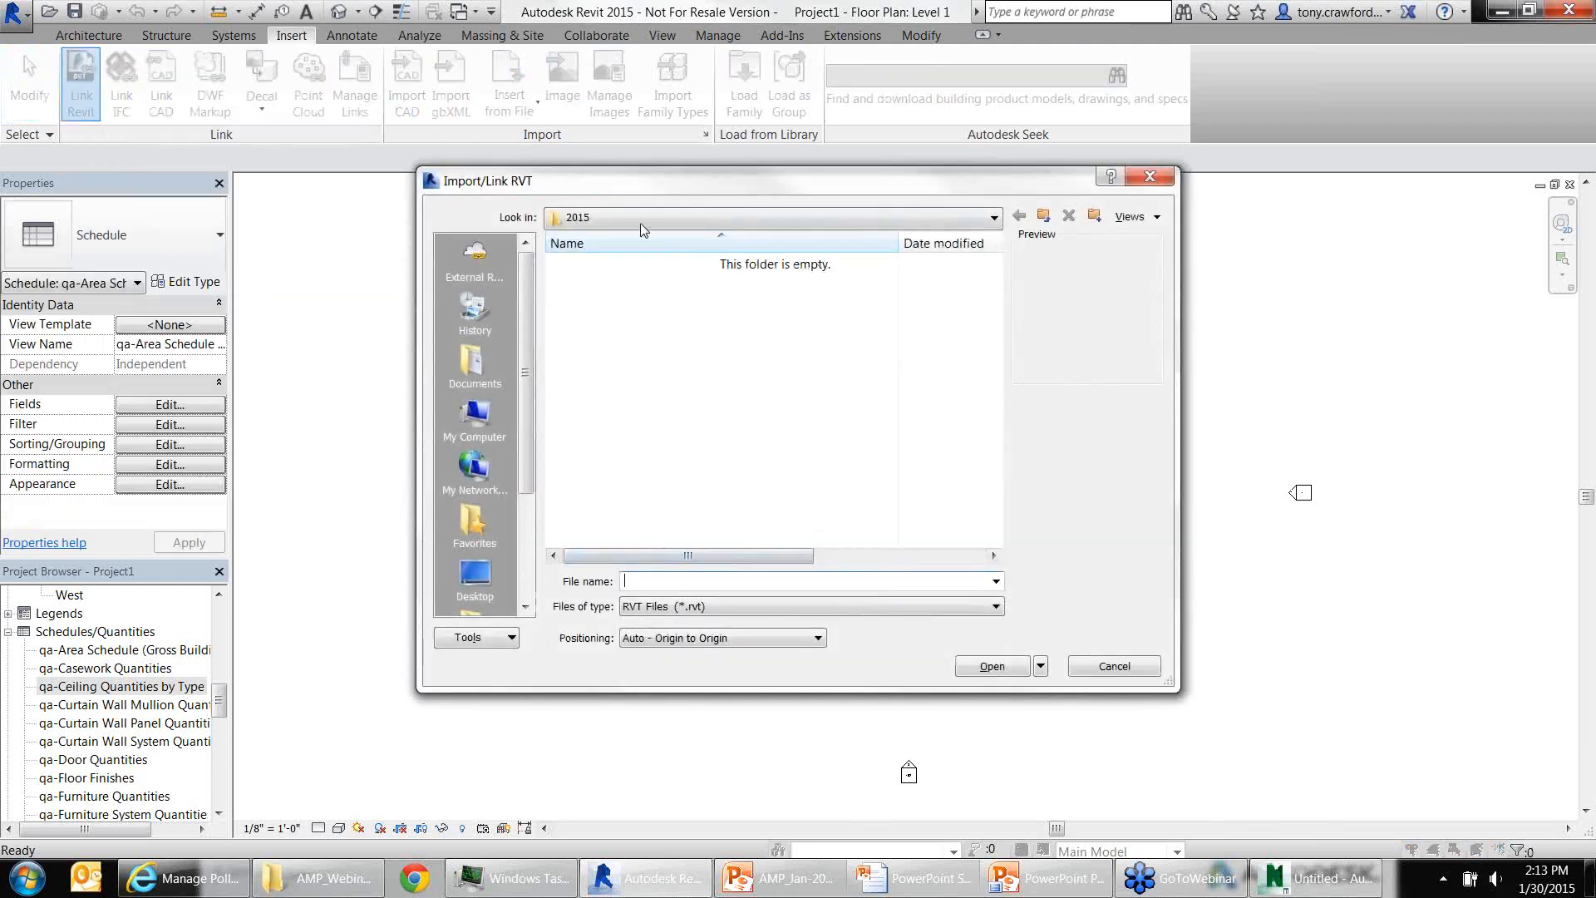
left_click(640, 219)
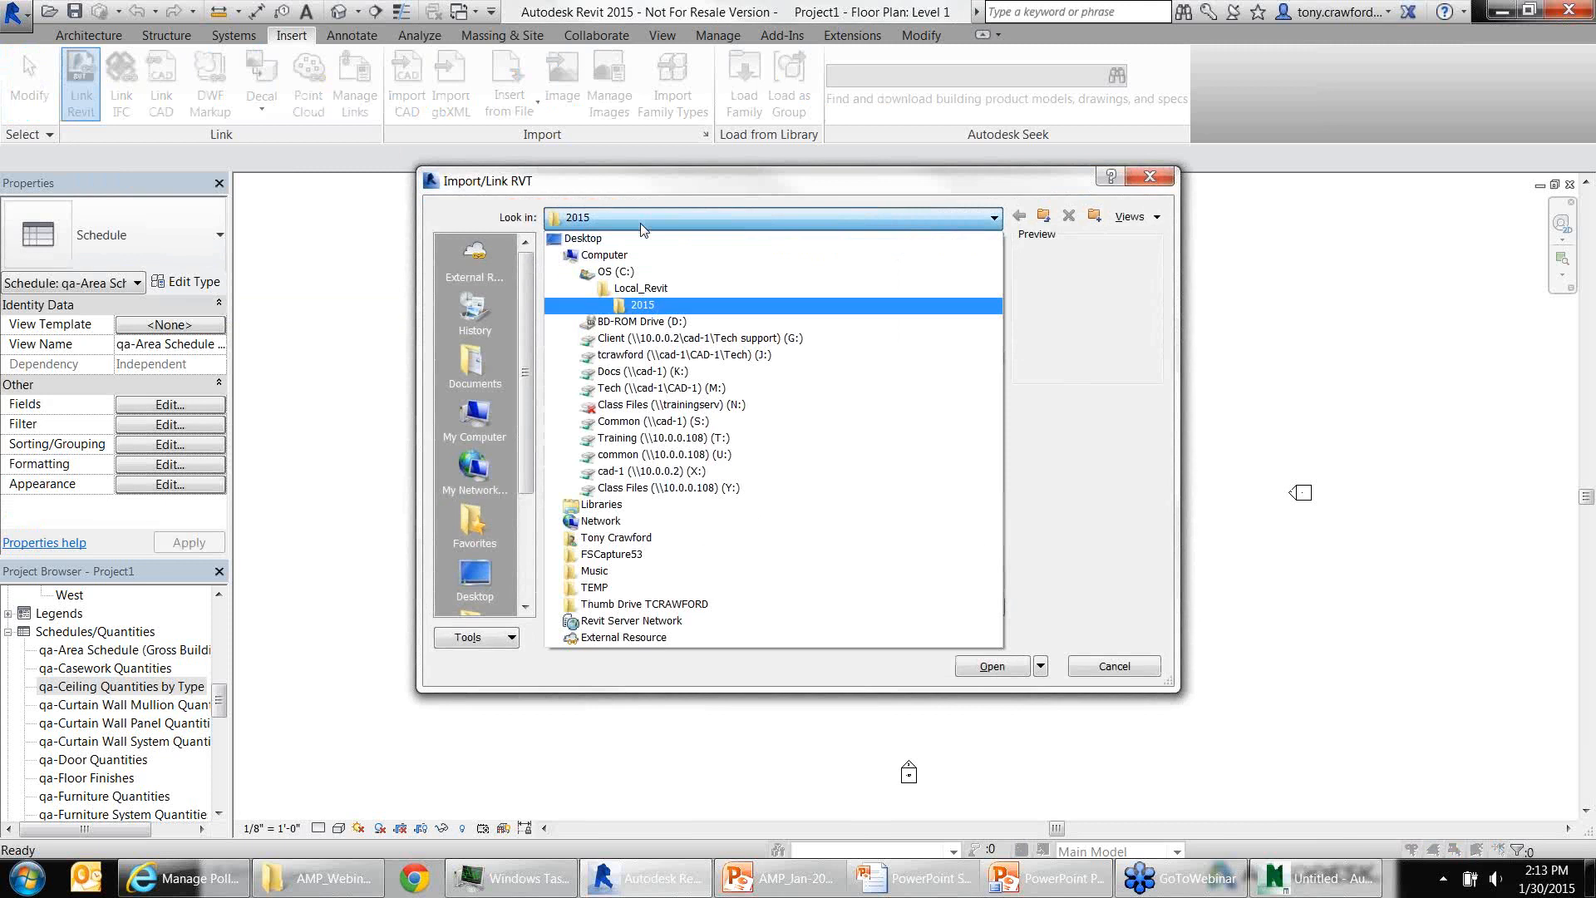
left_click(623, 271)
double_click(656, 322)
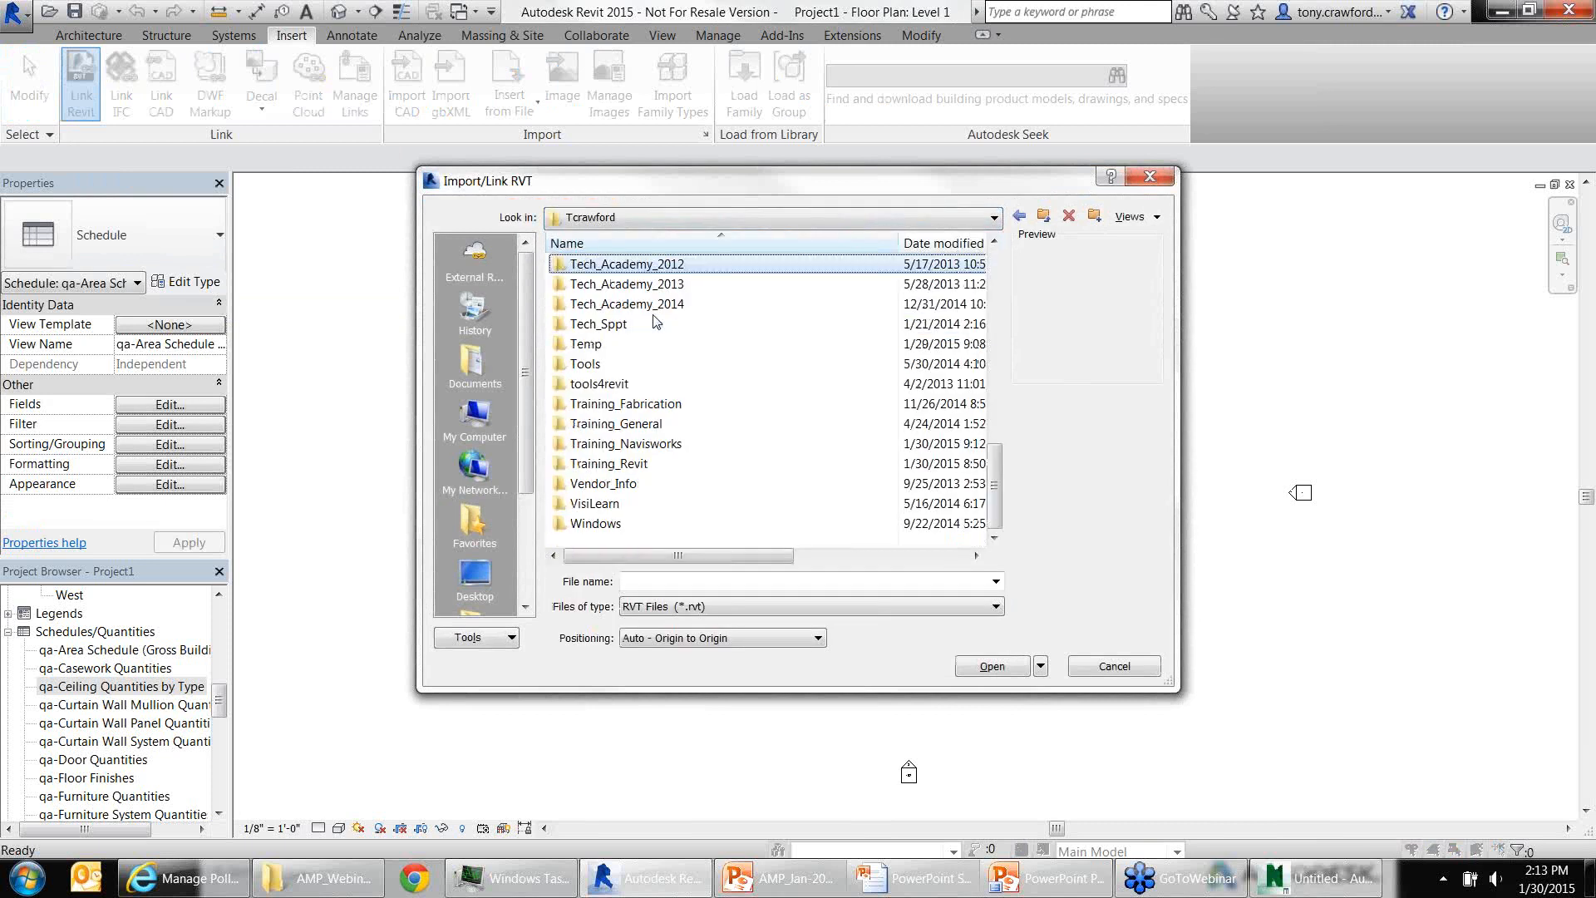
key("Down")
key("Down")
key("Return")
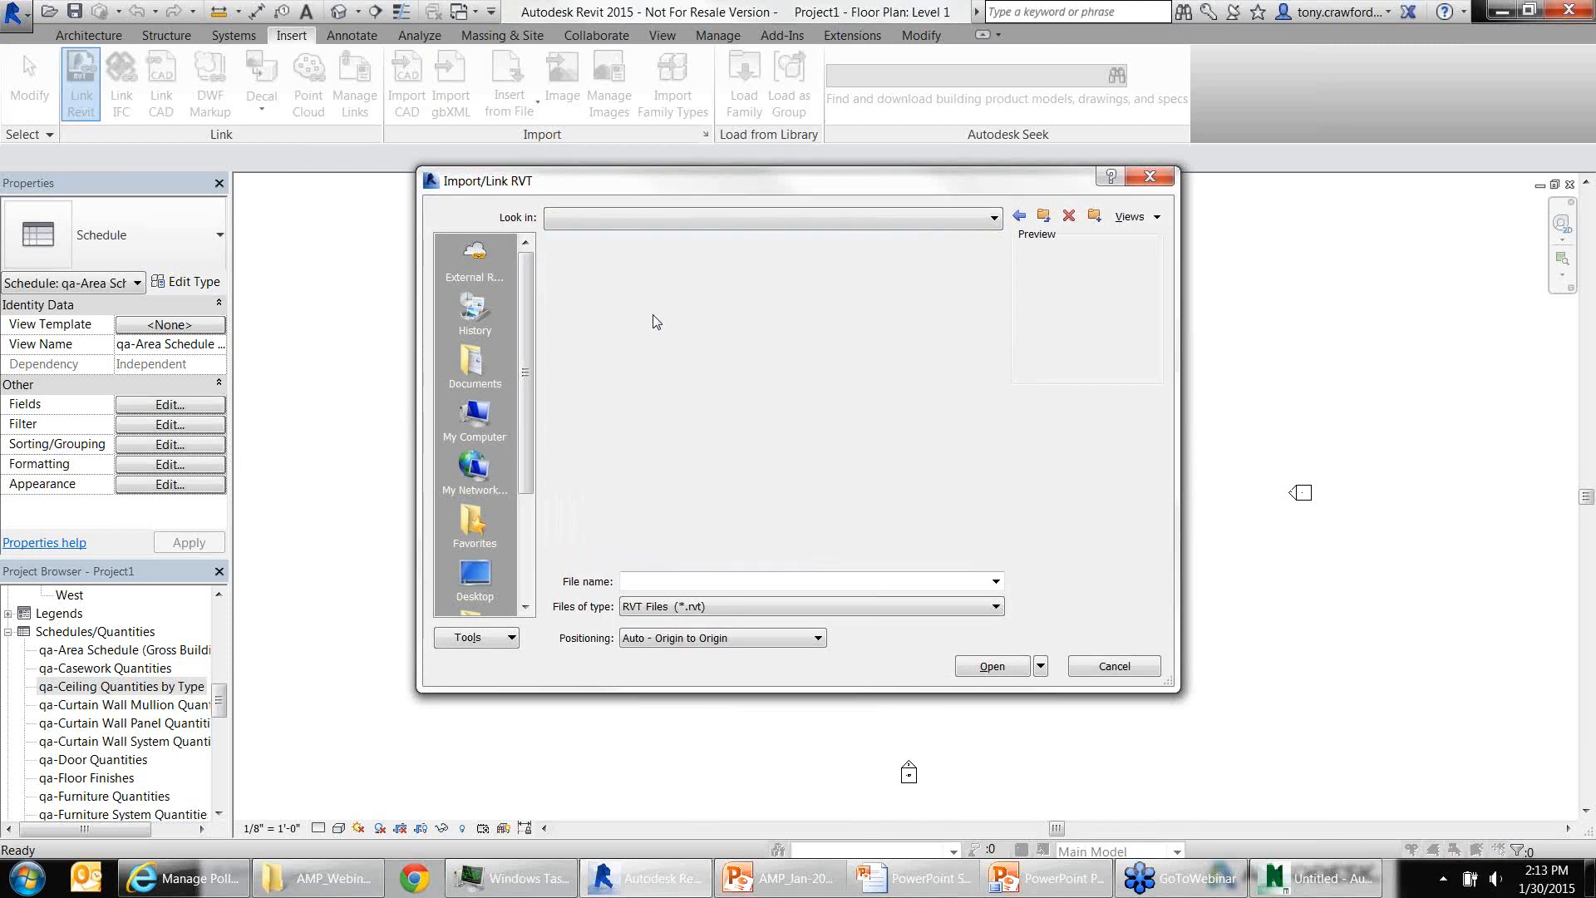
double_click(680, 264)
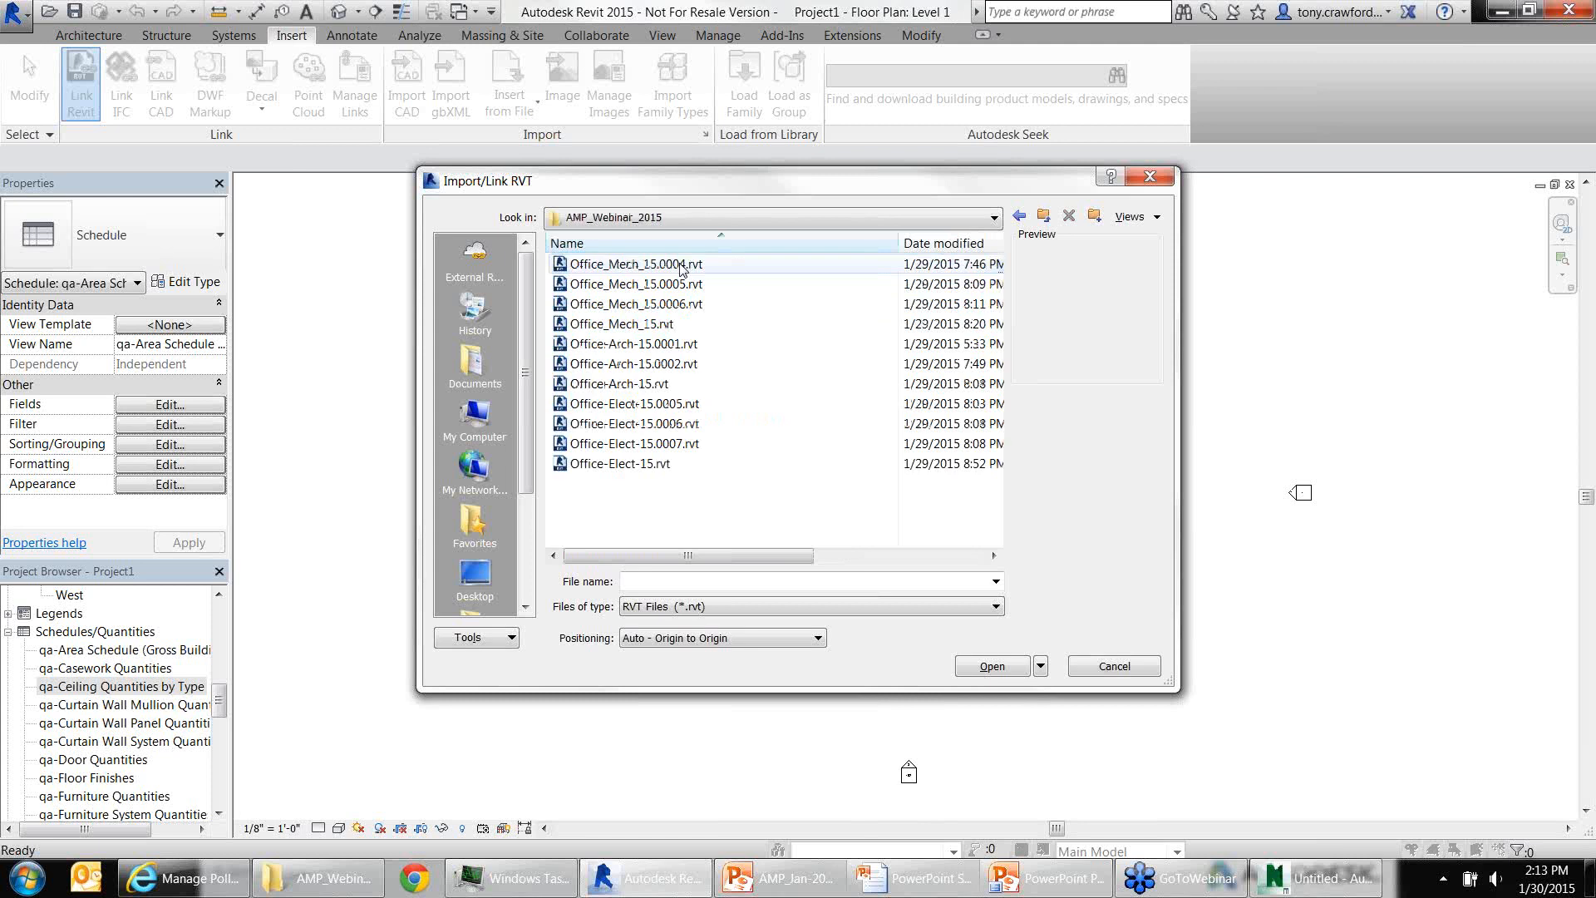
left_click(994, 218)
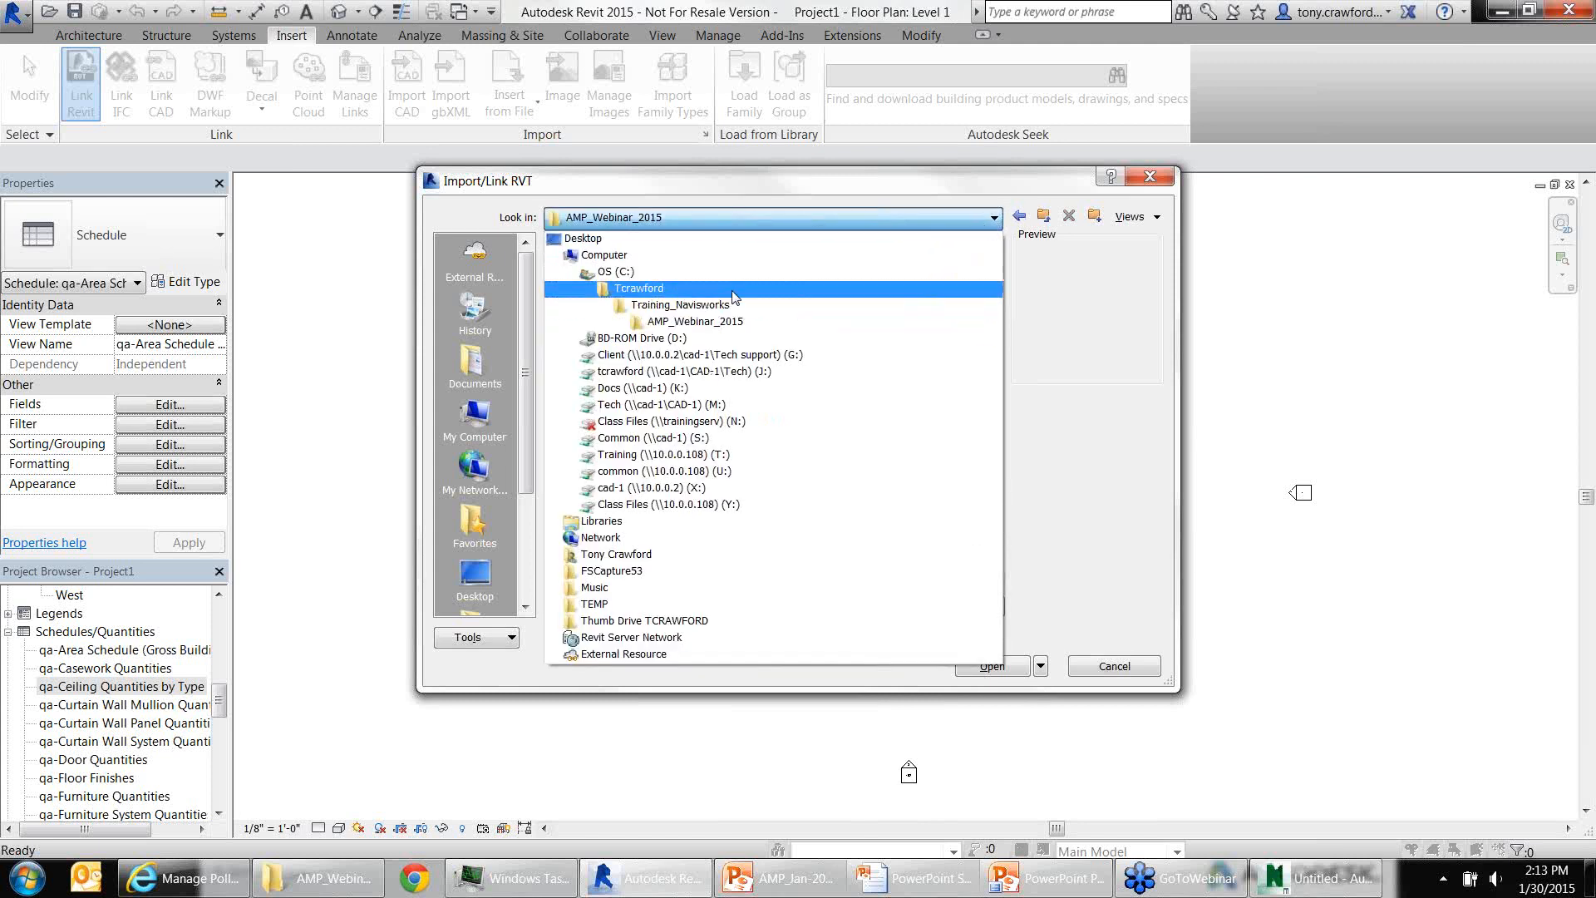
key("Escape")
key("Escape")
left_click(15, 15)
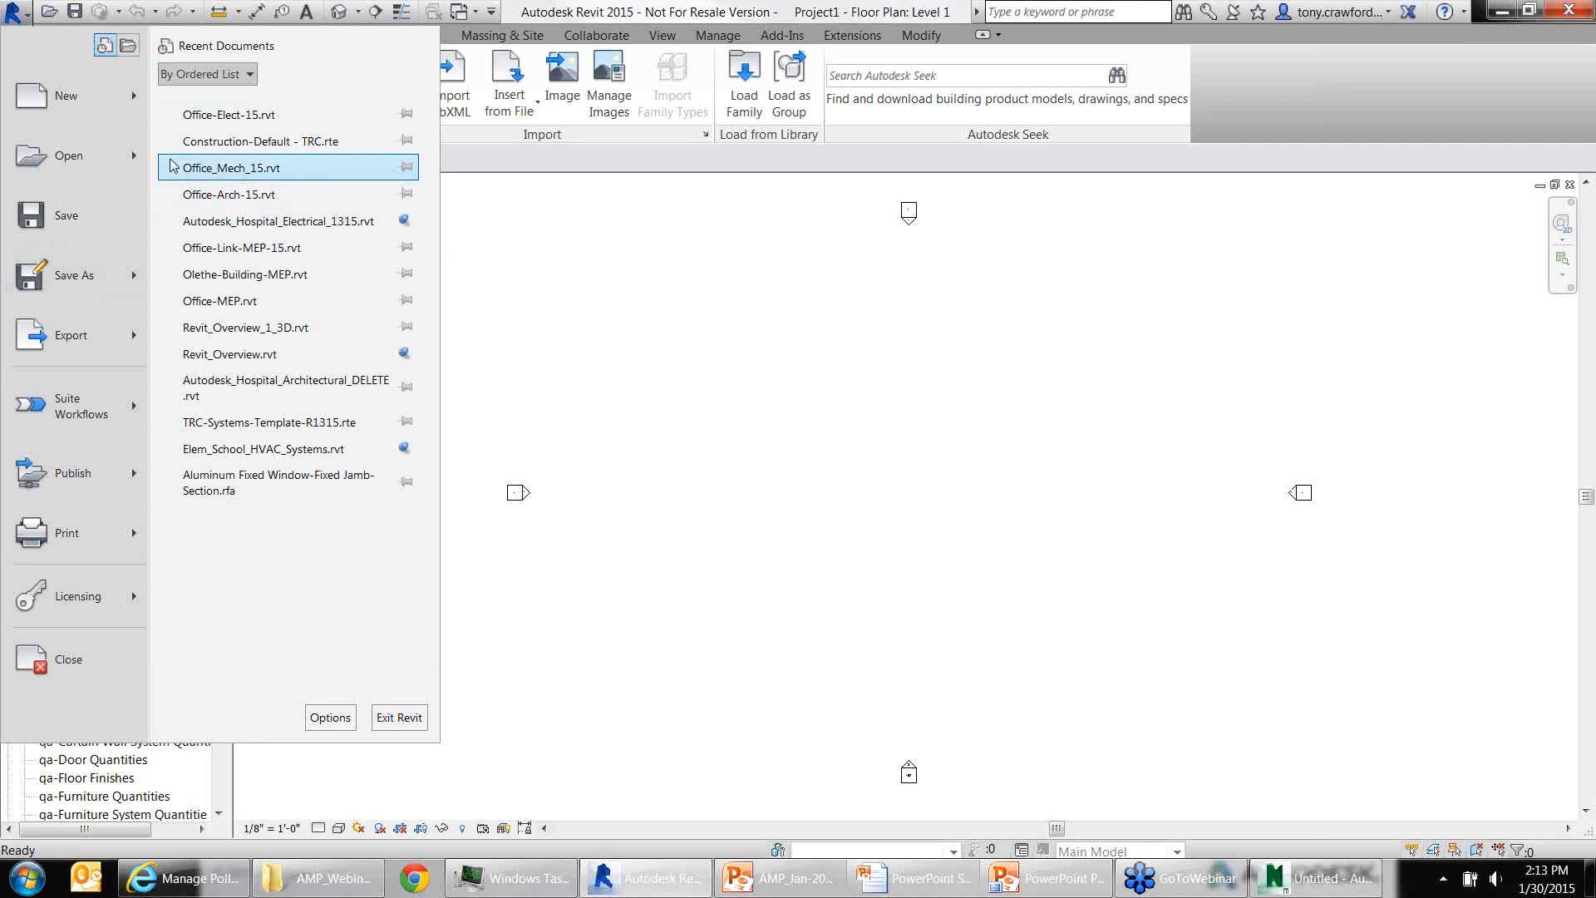
left_click(224, 168)
Start linking a Revit model and browse to the Hospital folder inside Revit_Base on the C: drive
left_click(95, 84)
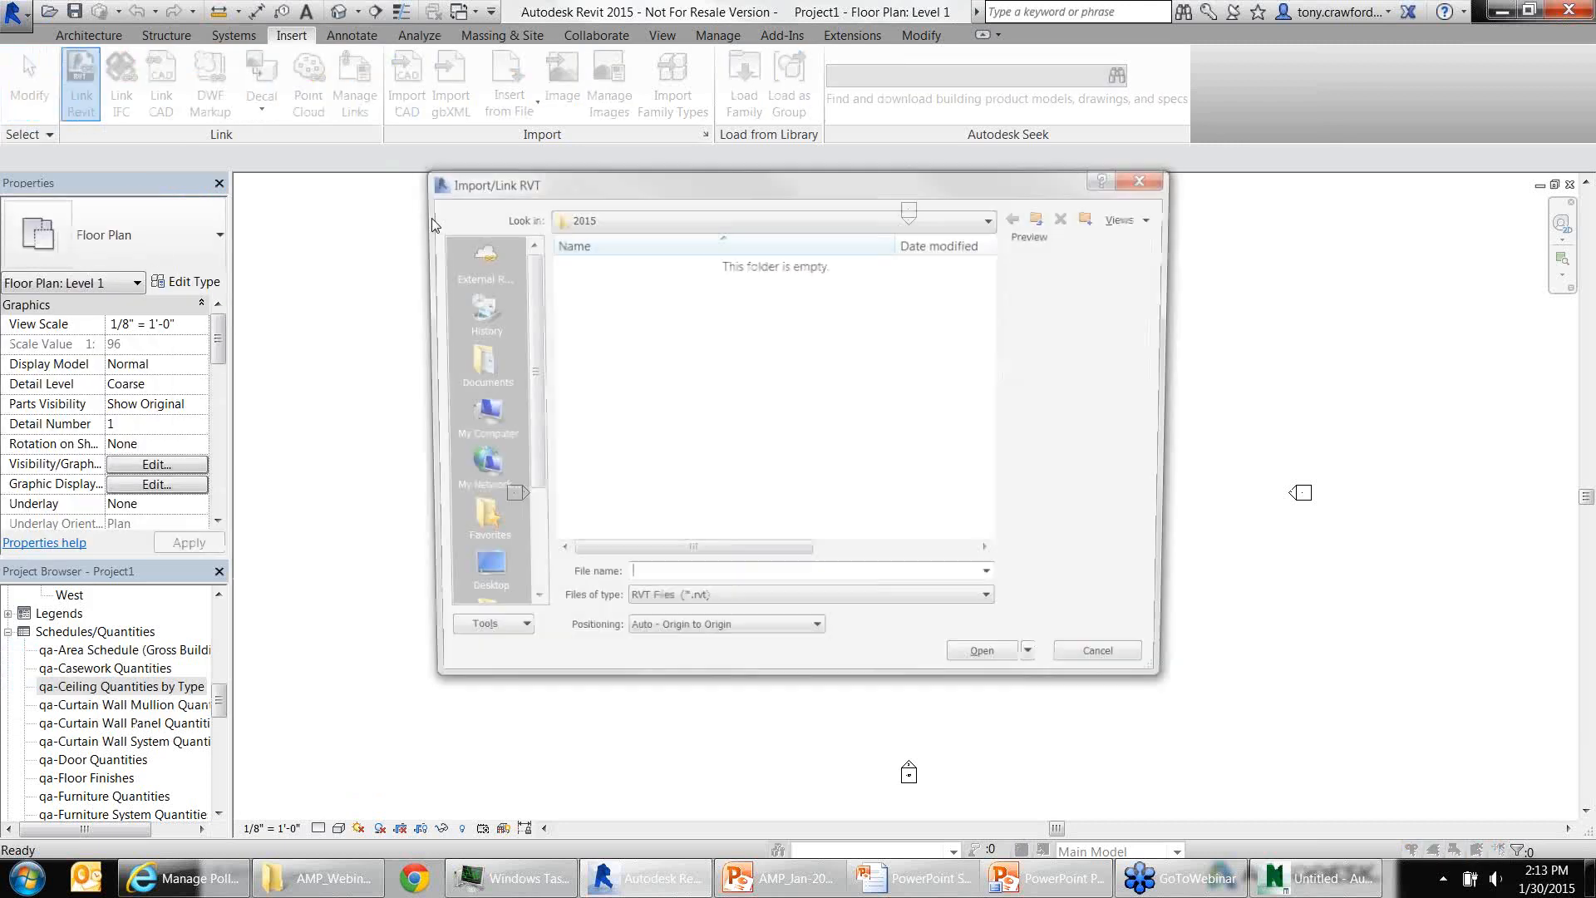
left_click(700, 214)
left_click(690, 271)
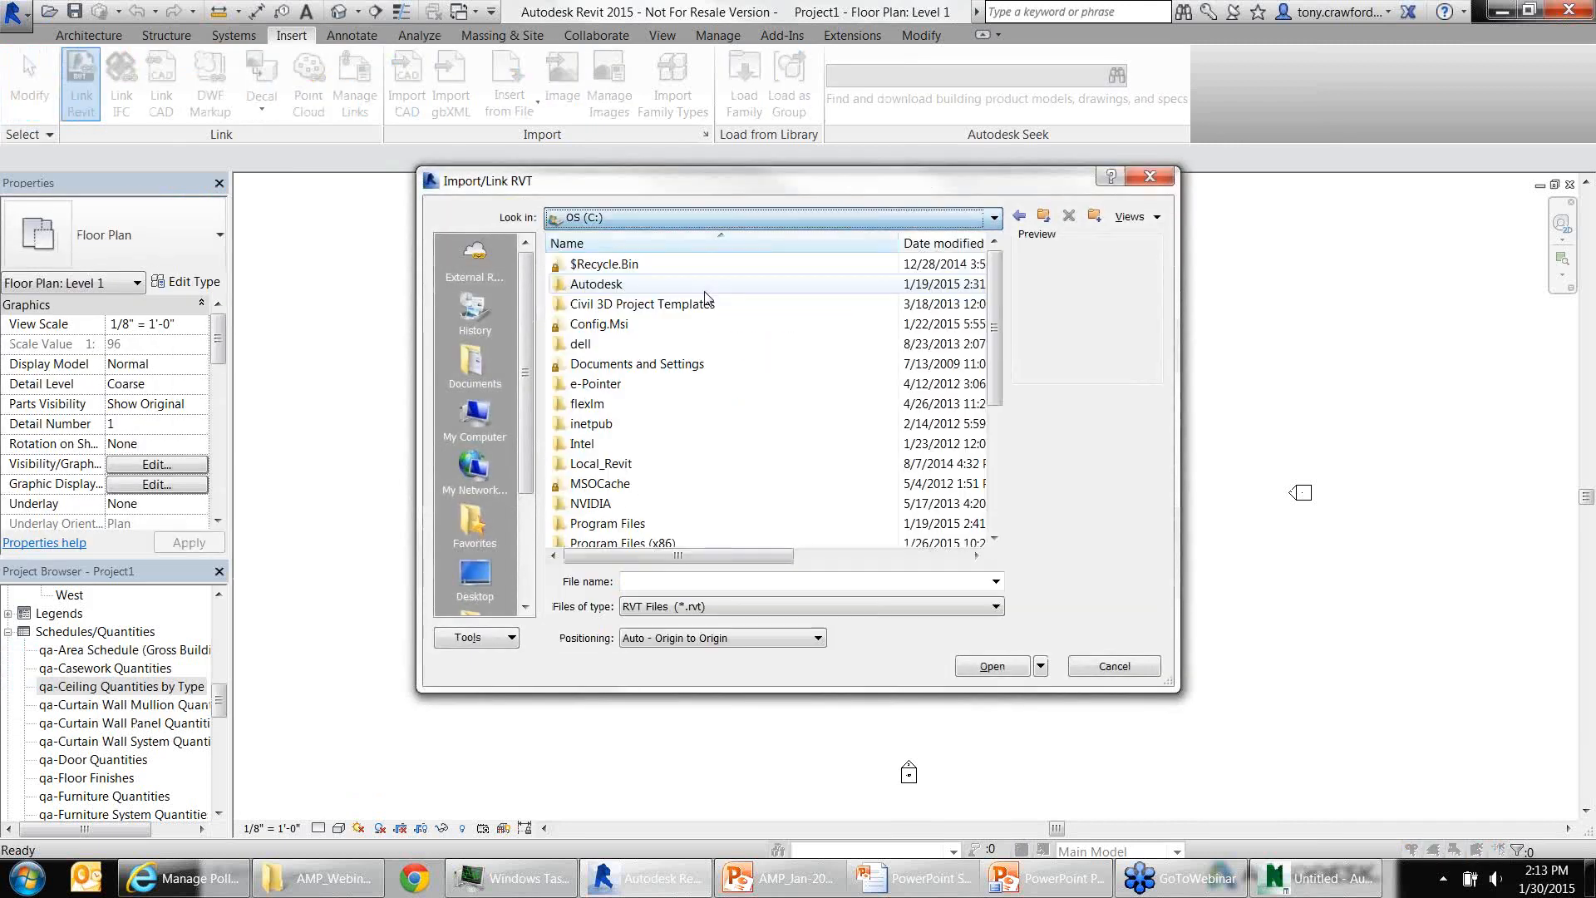
left_click(669, 345)
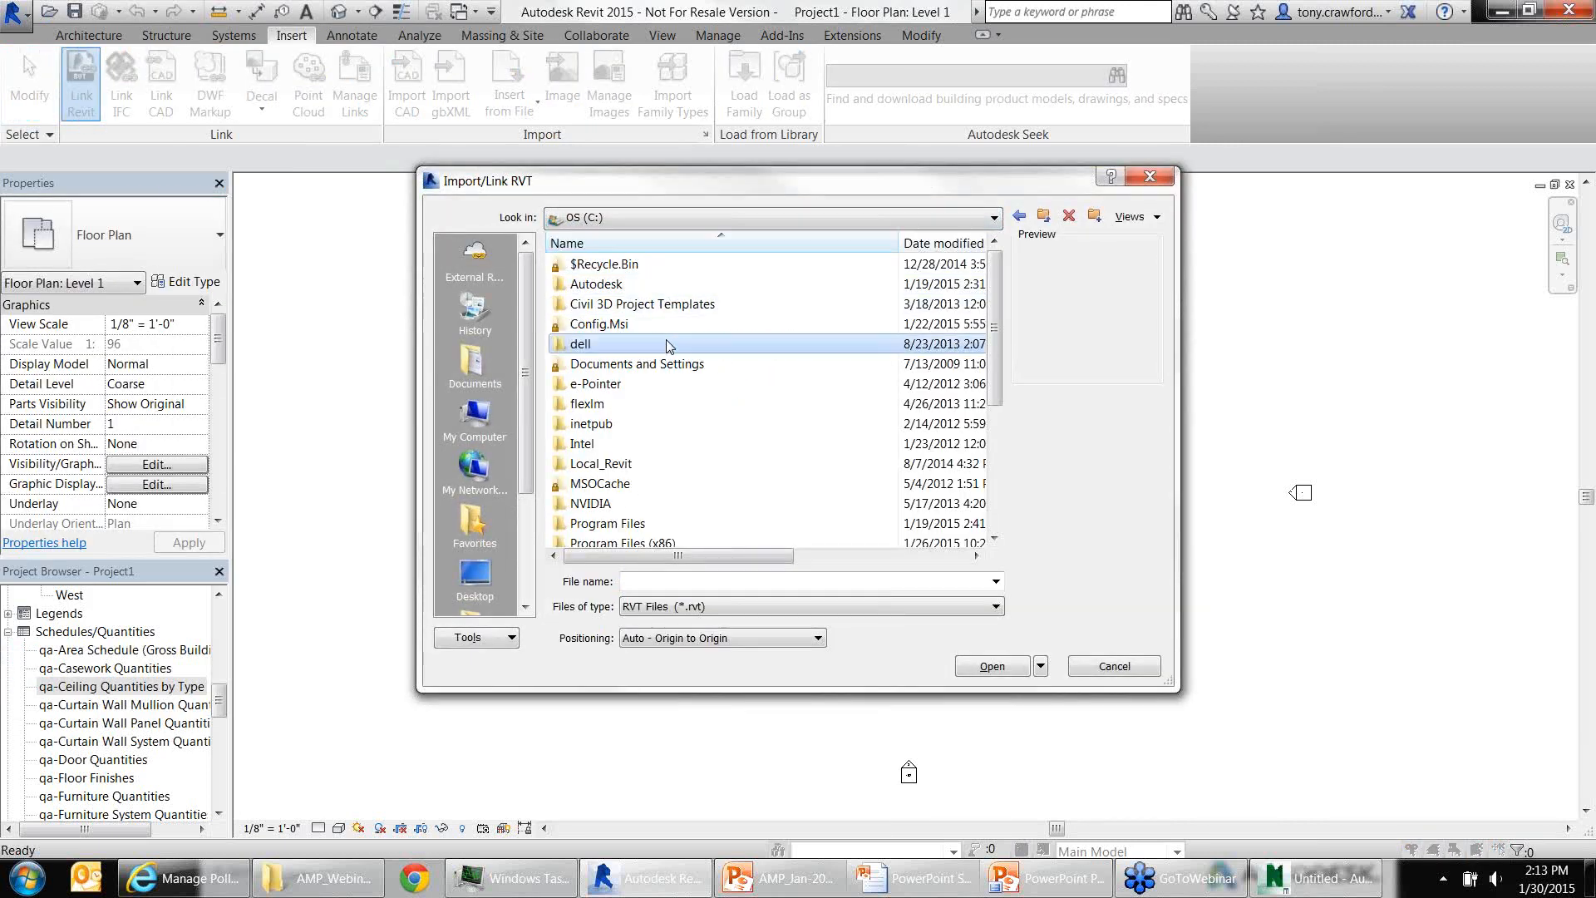
key("t")
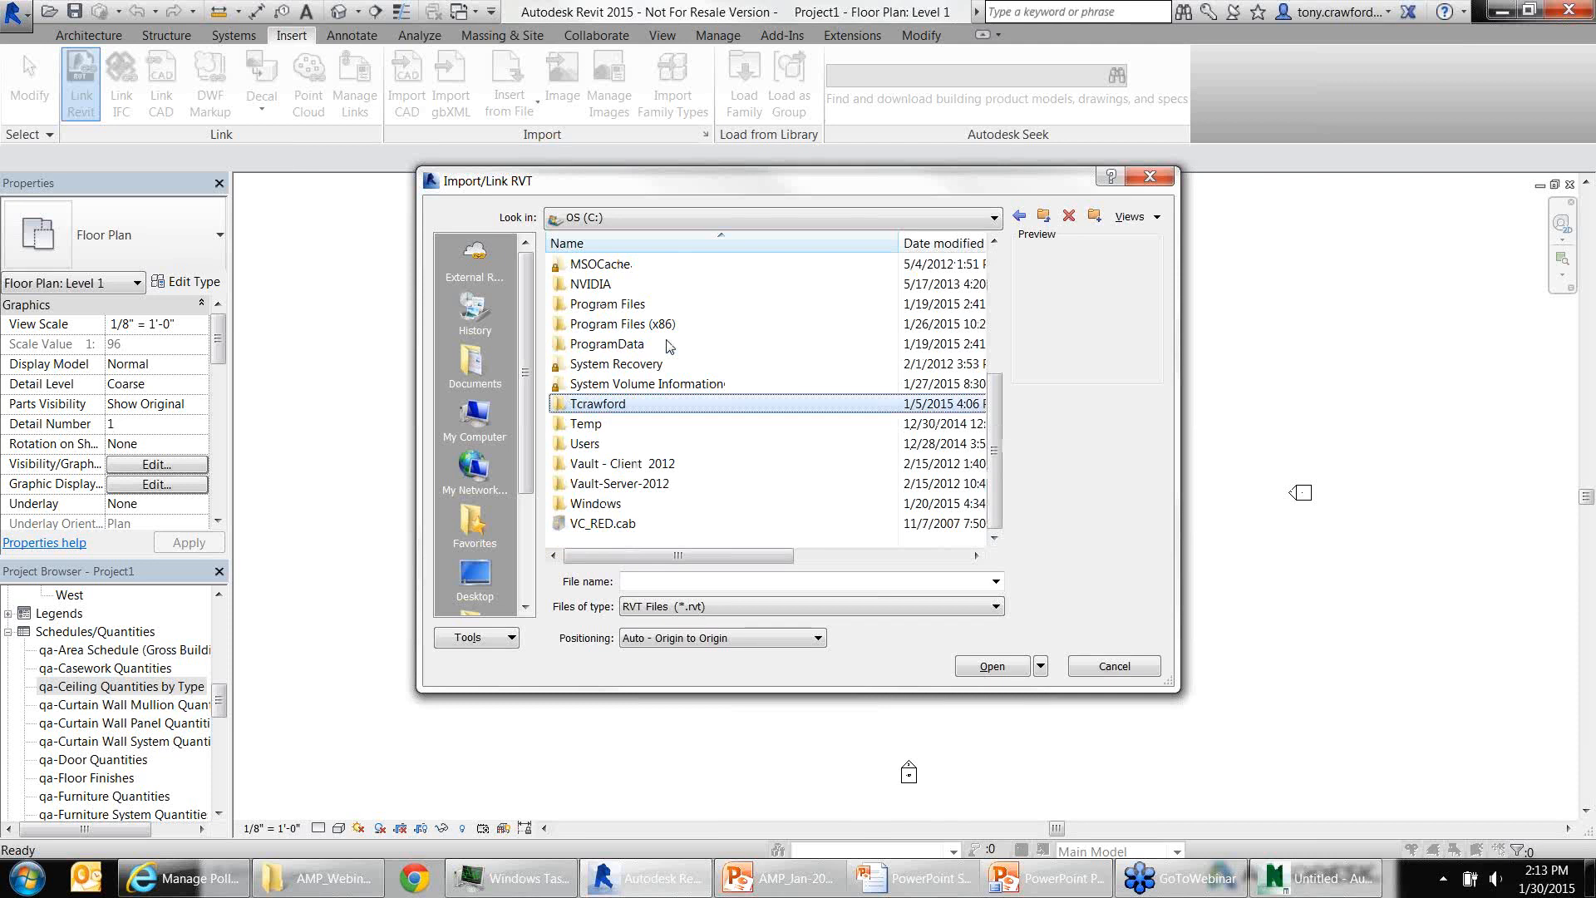
double_click(592, 404)
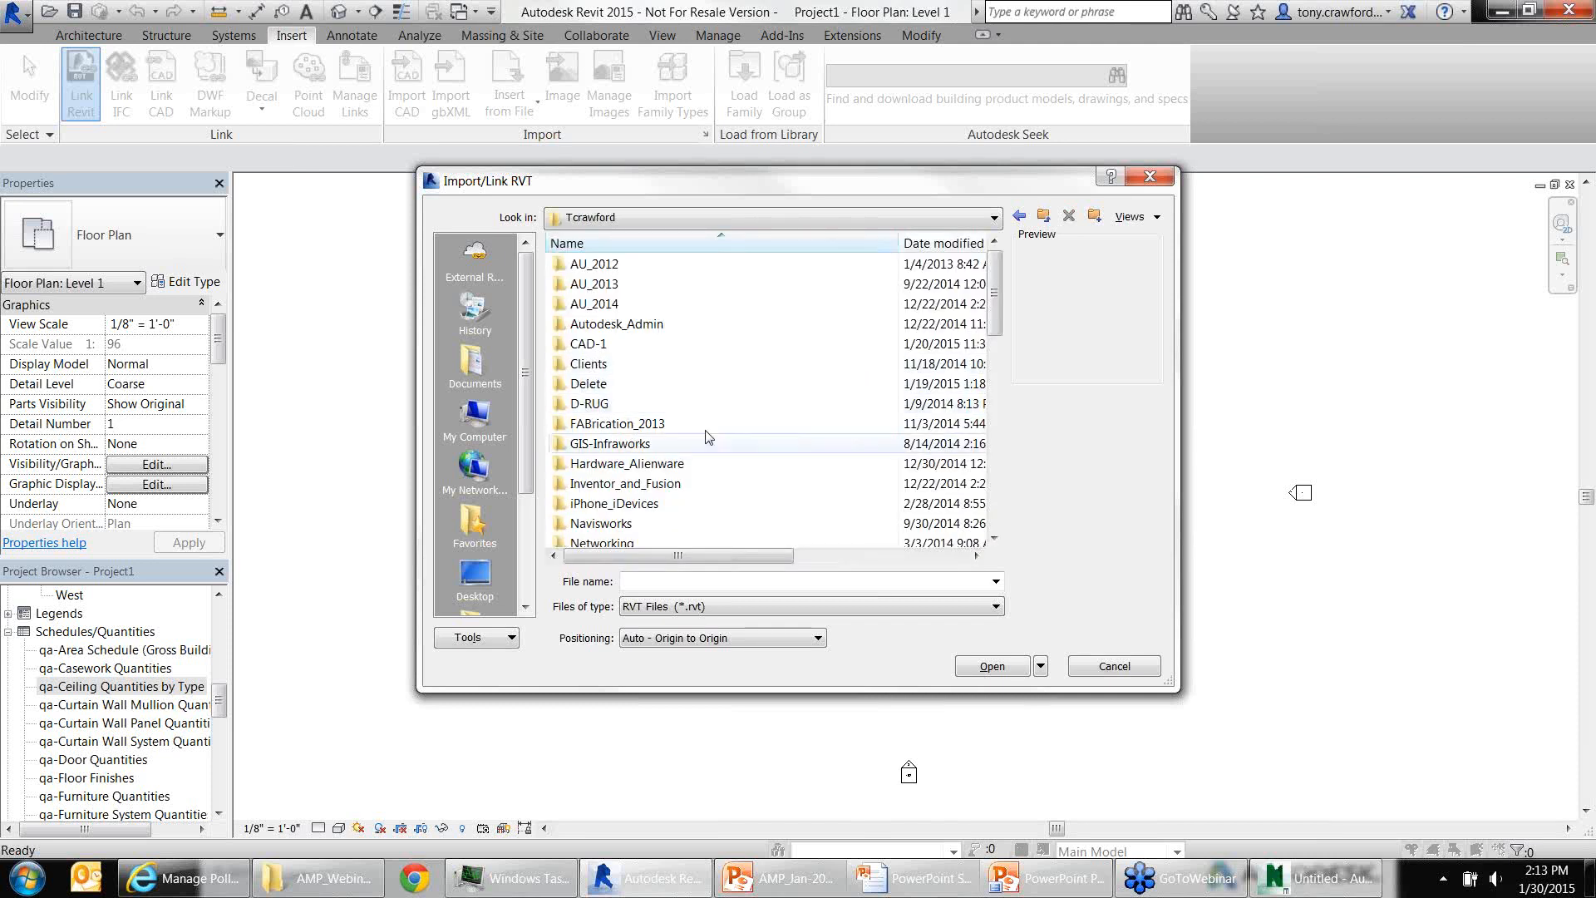
left_click(625, 445)
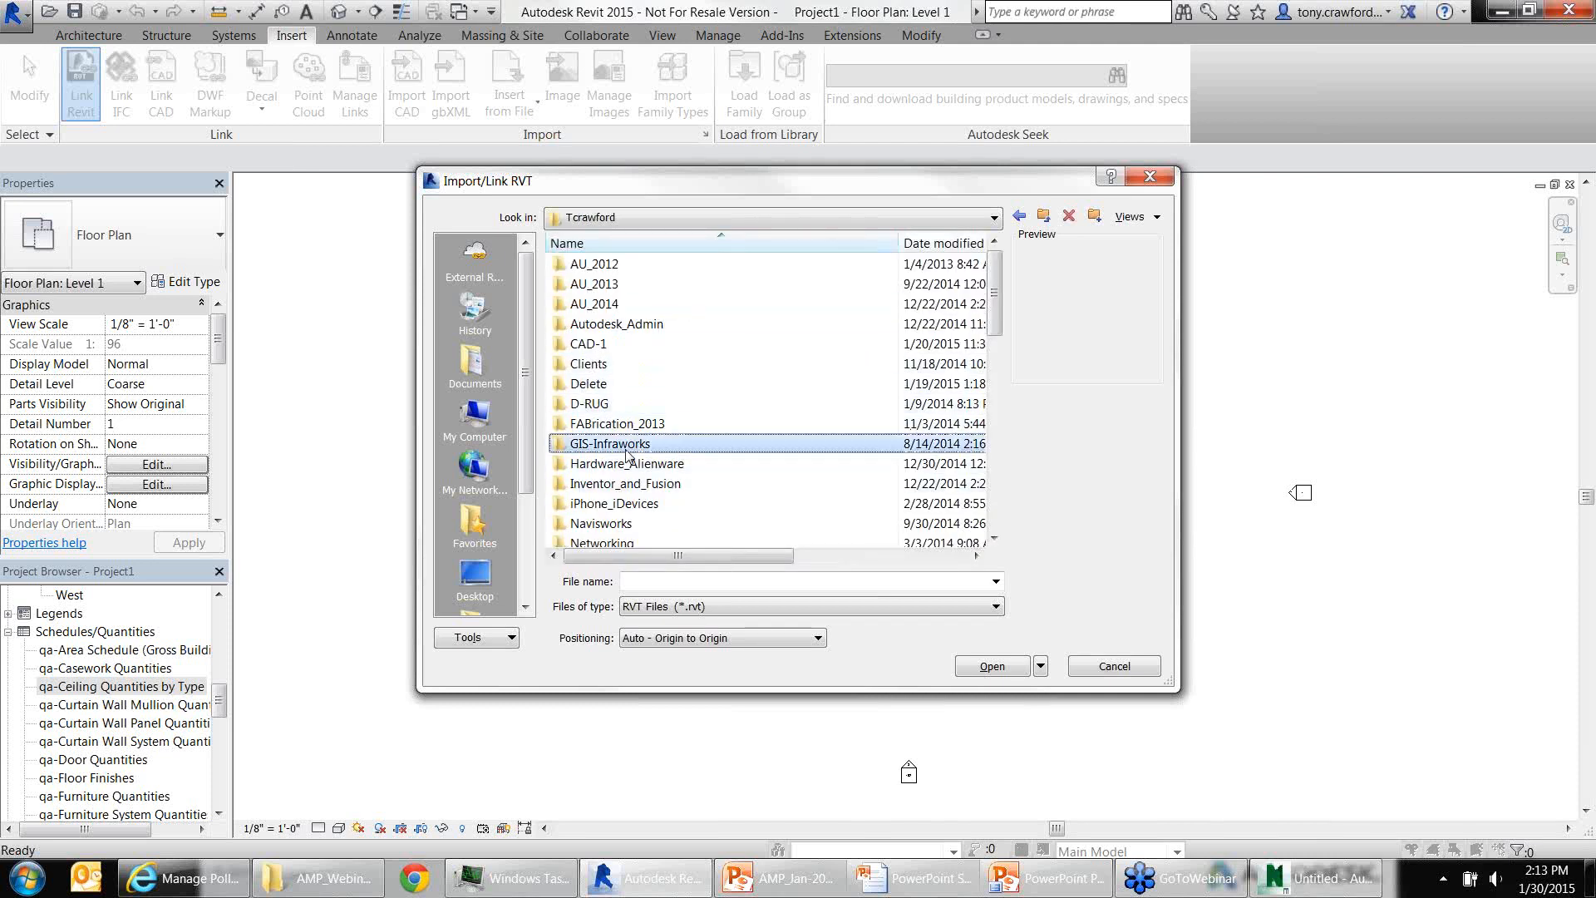
key("r")
double_click(611, 343)
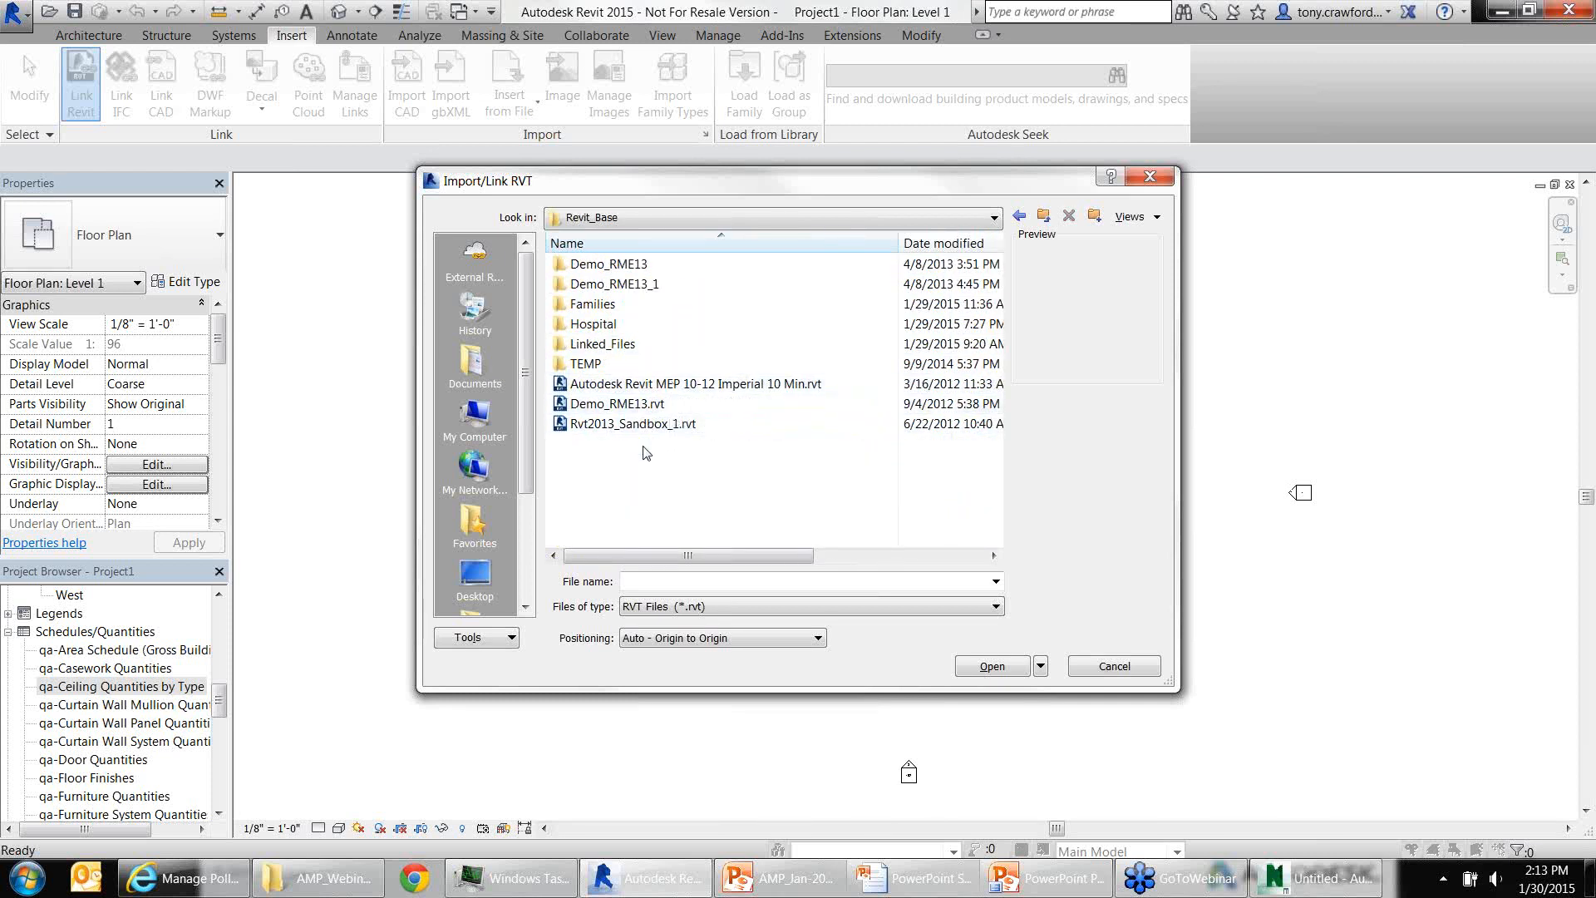
double_click(615, 325)
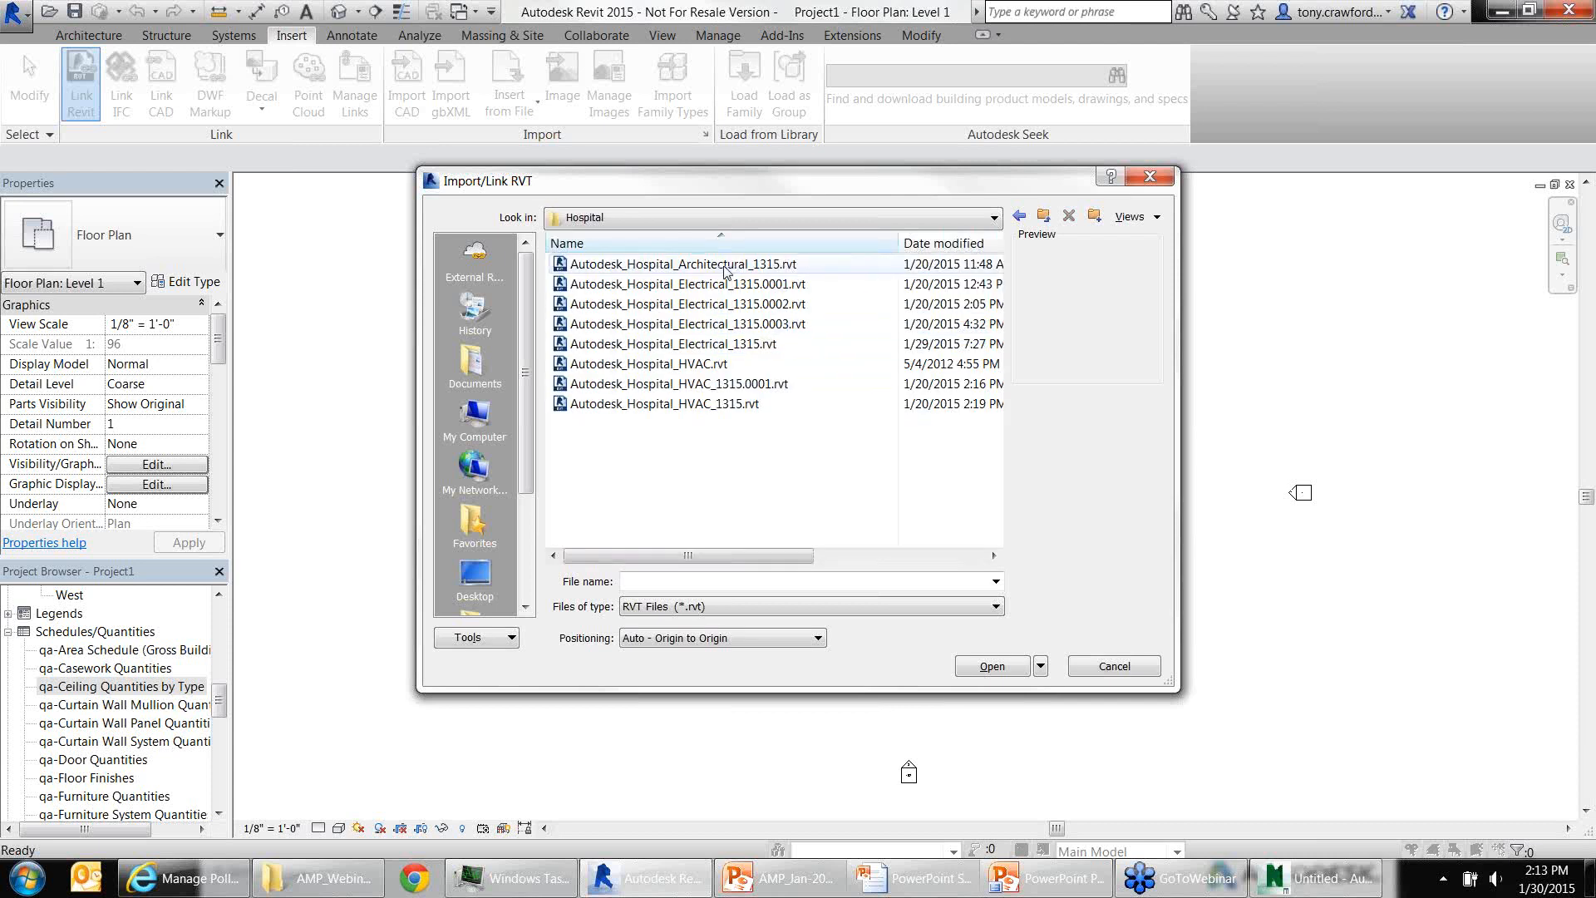
Link Autodesk_Hospital_Architectural_1315.rvt with Auto - Origin to Origin positioning and show it in the default 3D view
left_click(732, 264)
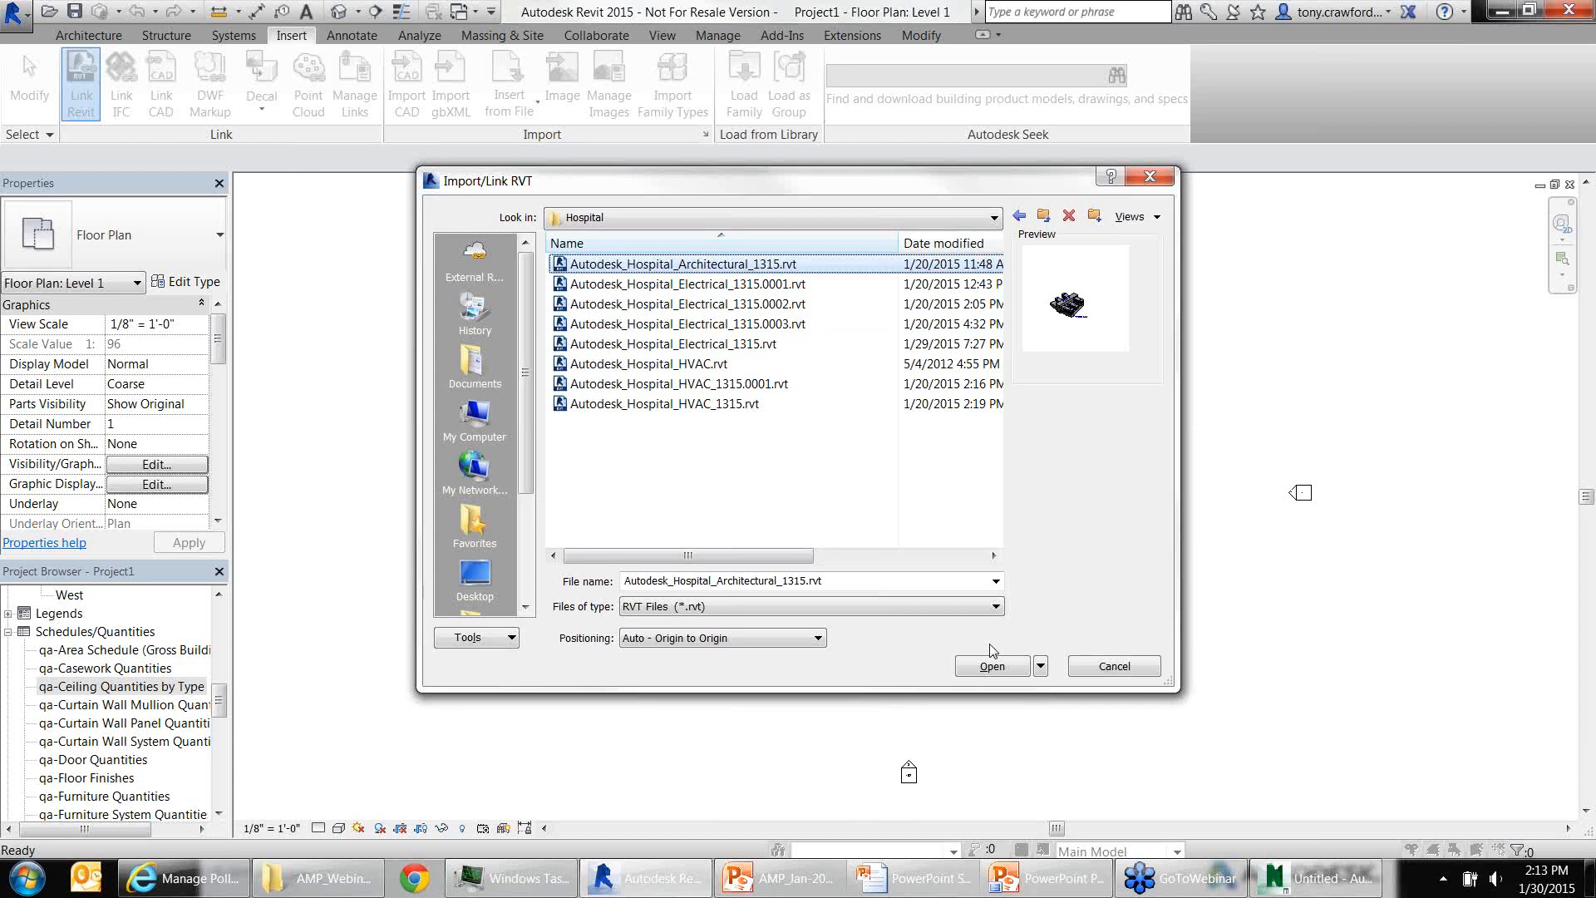
left_click_drag(916, 501, 819, 640)
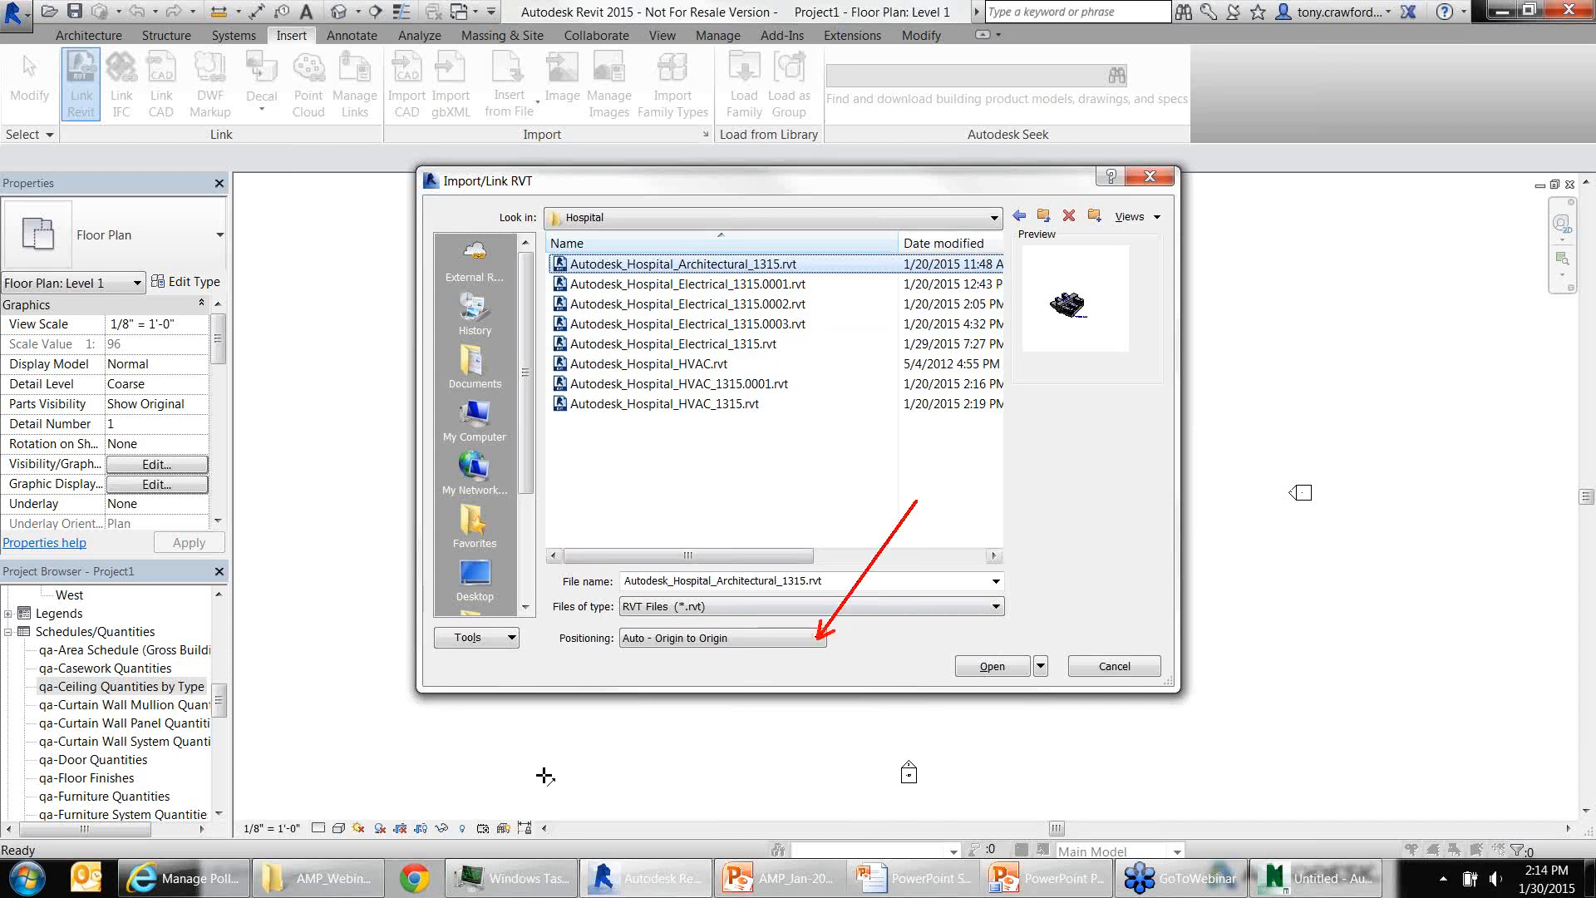
left_click_drag(545, 771, 648, 646)
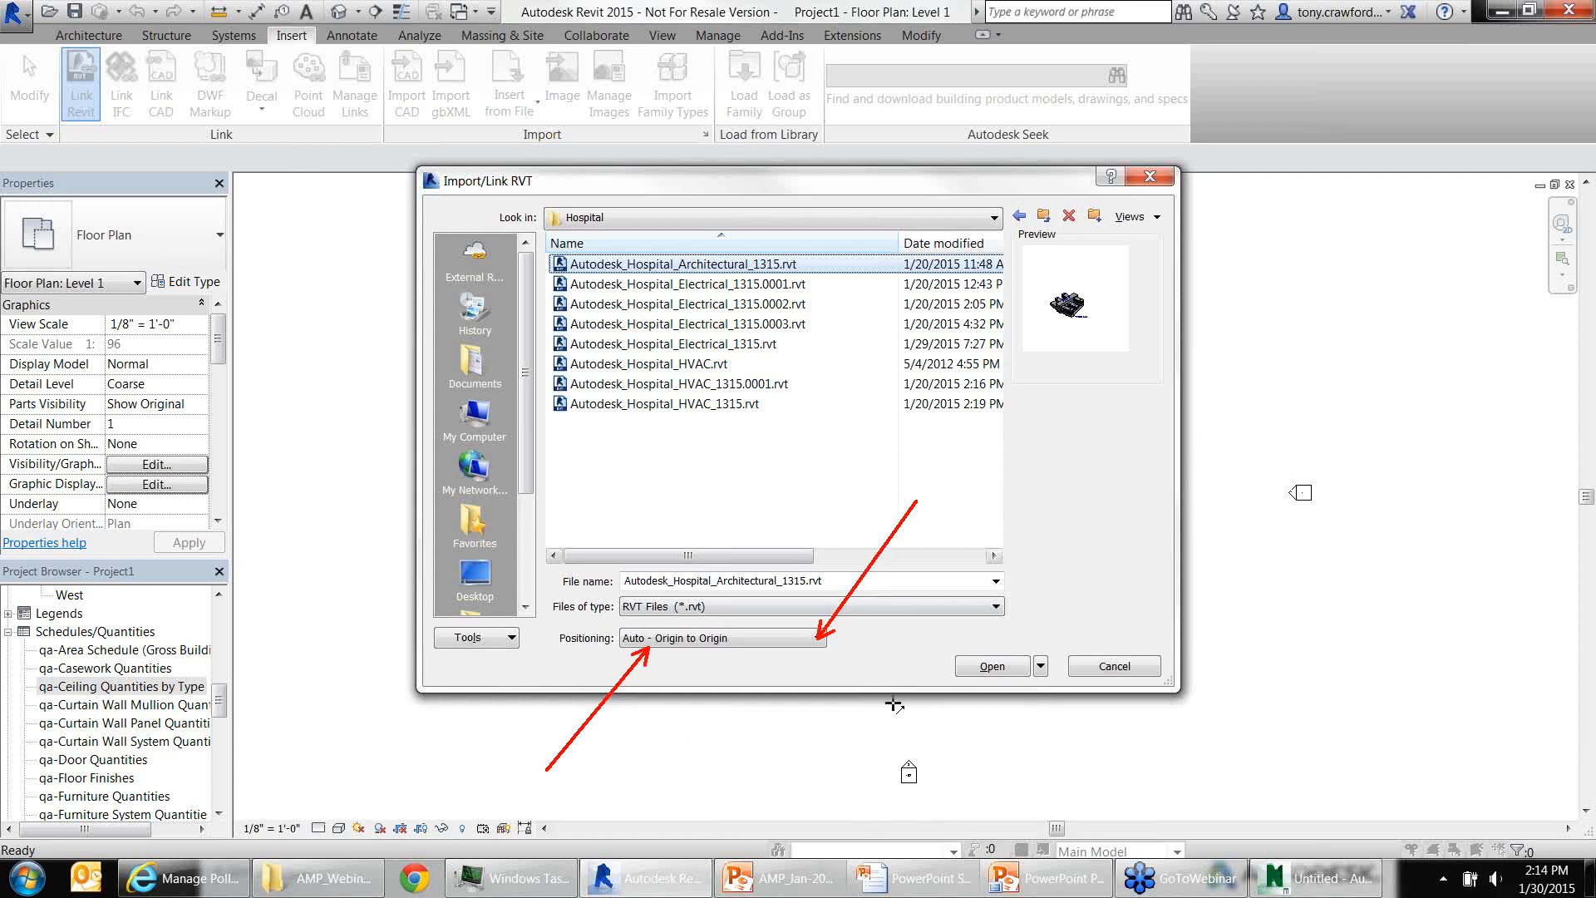
left_click(1000, 670)
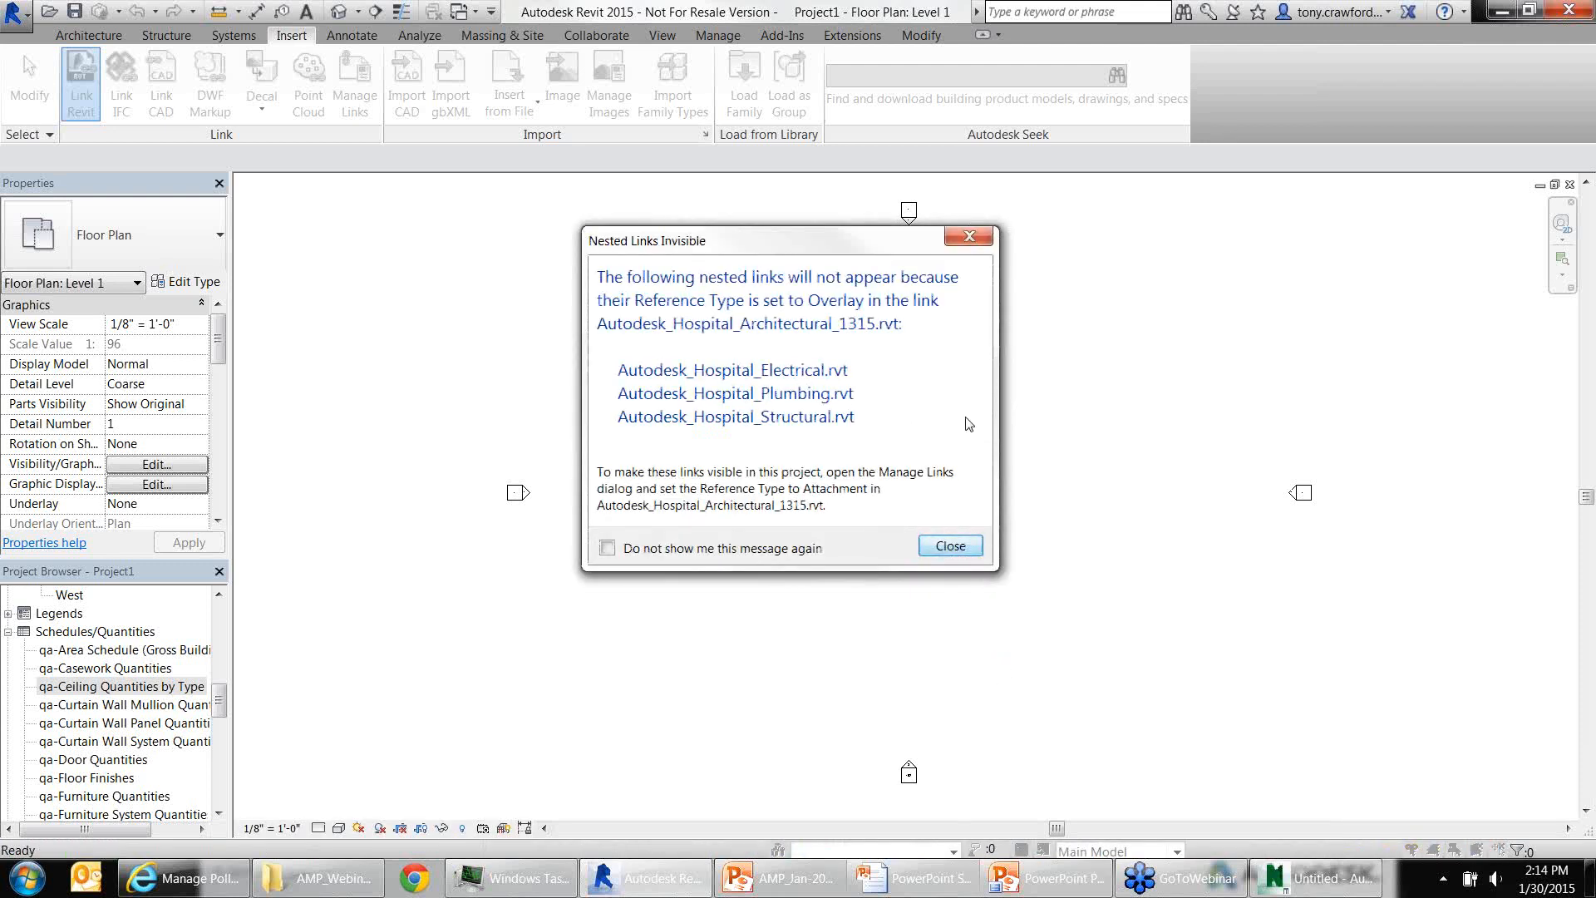
left_click(947, 549)
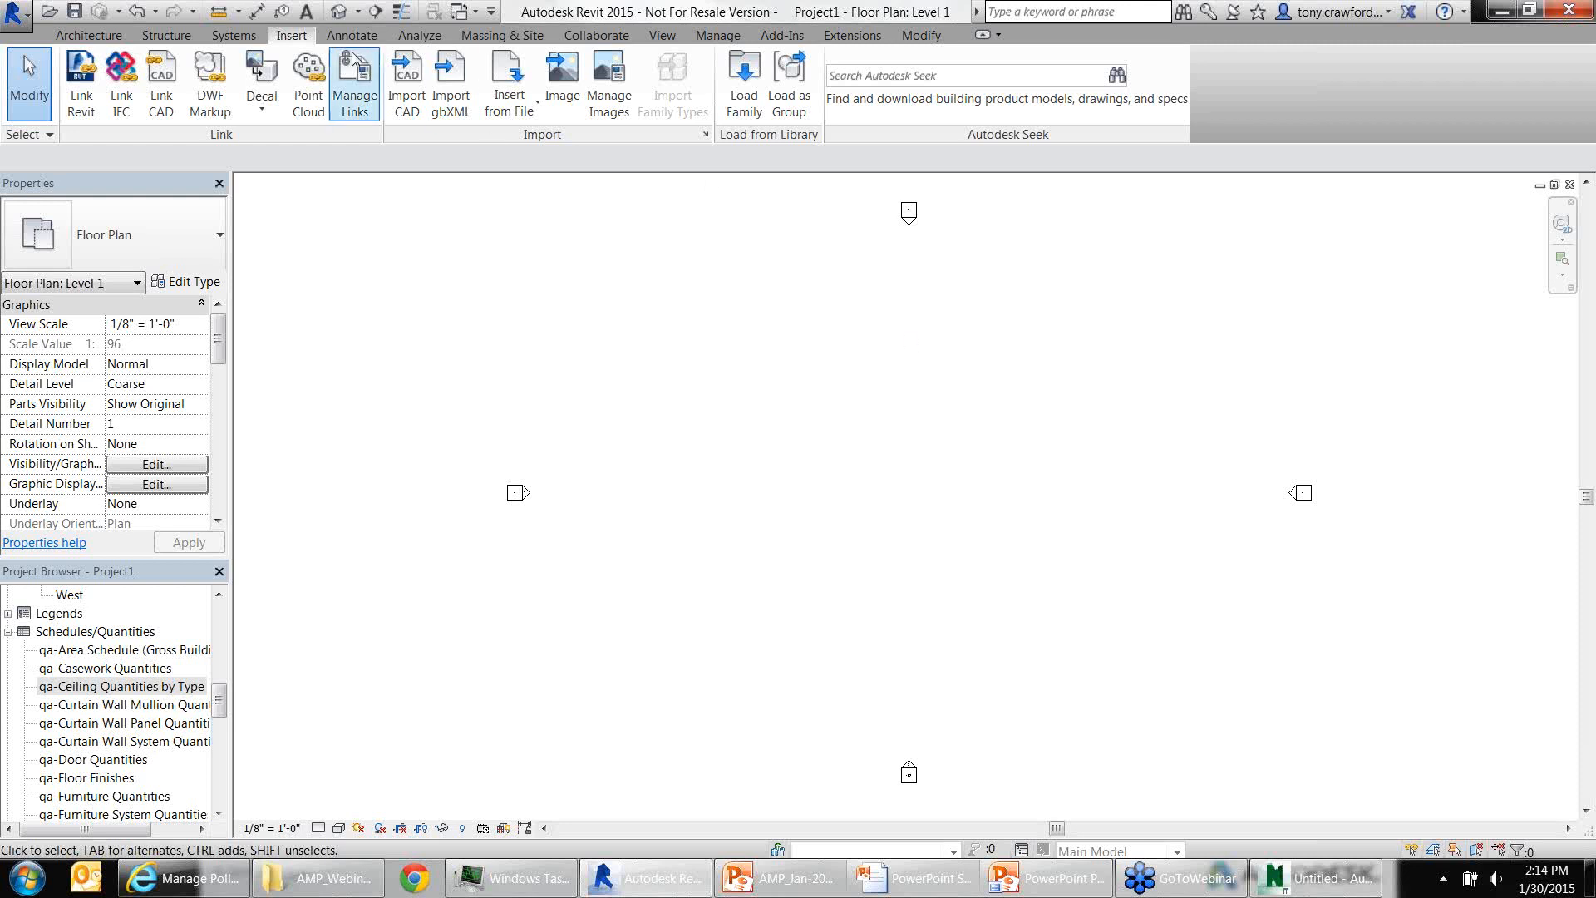
left_click(340, 14)
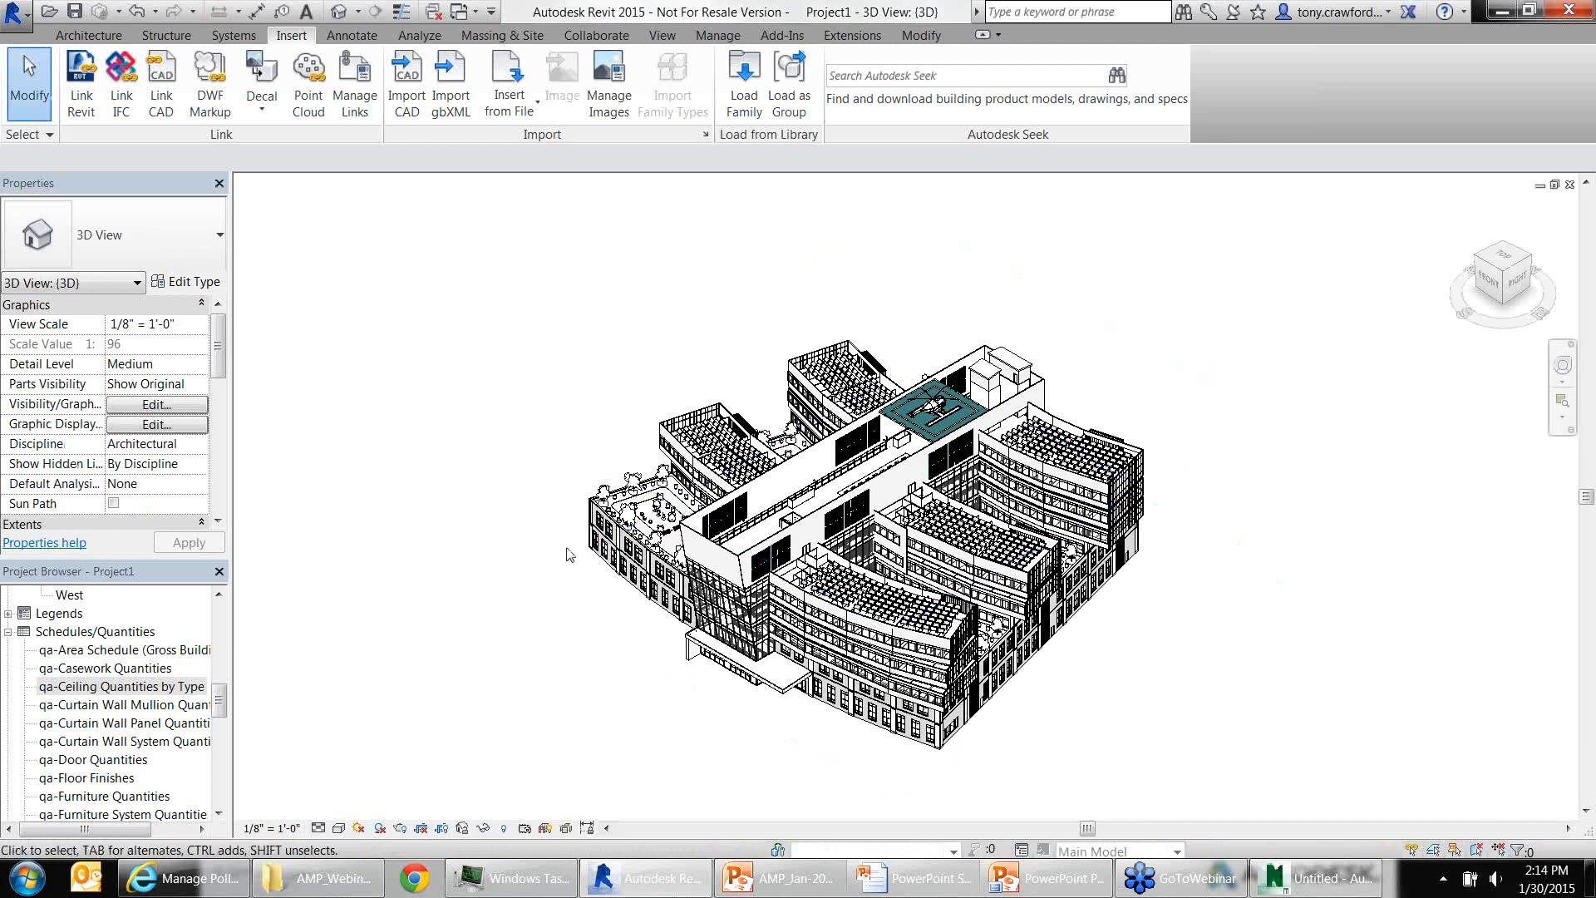
View the qa-Area Schedule (Gross Building), qa-Casework Quantities and qa-Ceiling Quantities by Type schedules and examine the ceiling area total
double_click(129, 651)
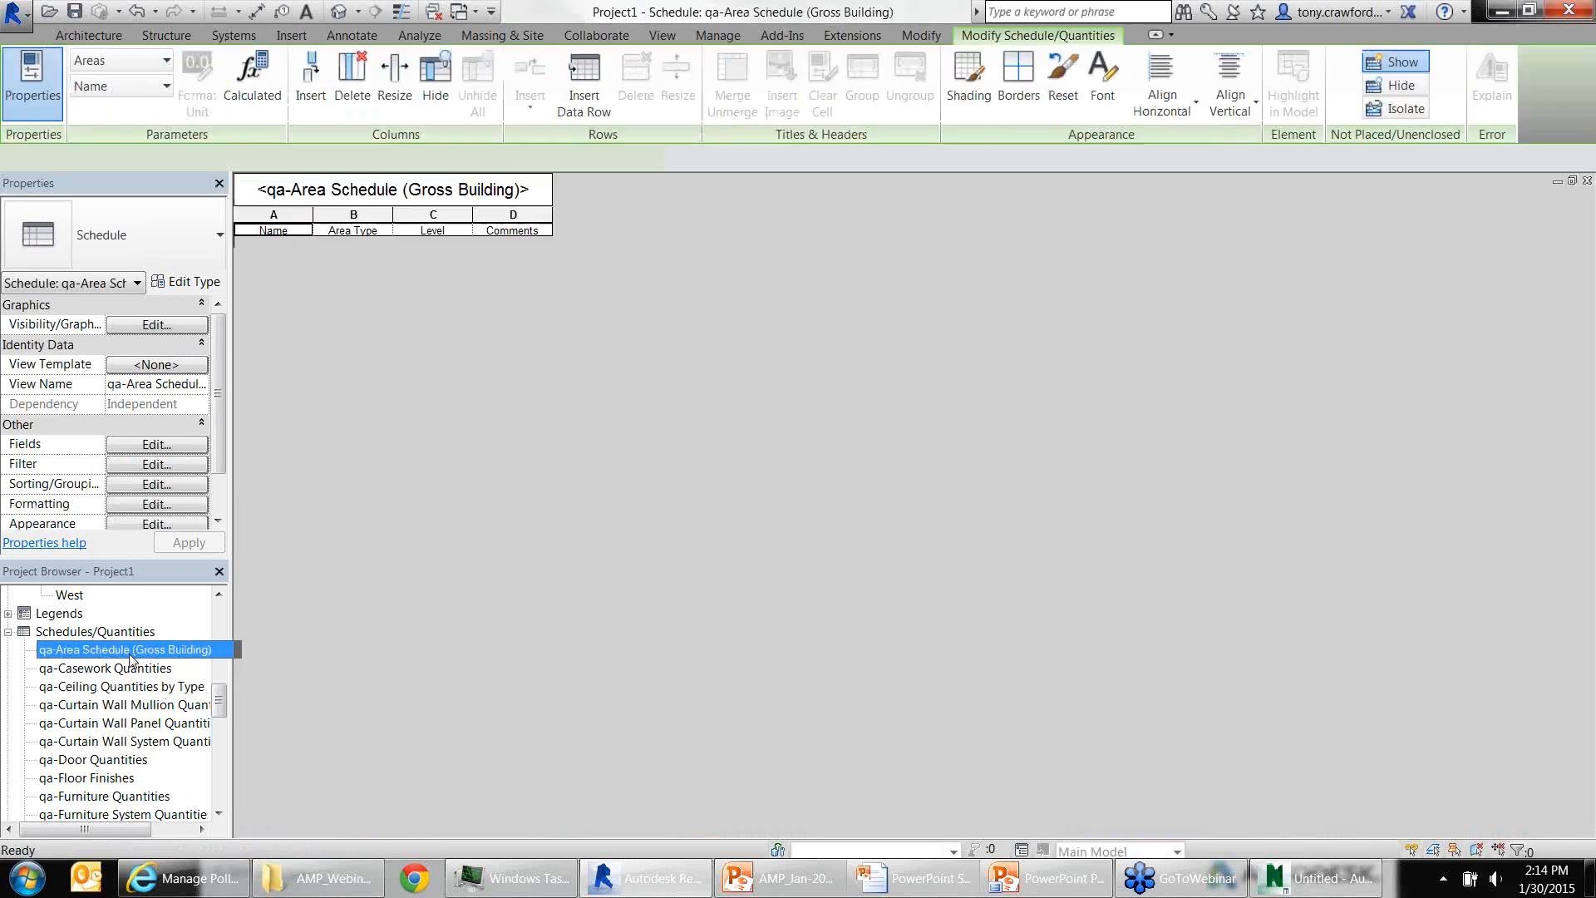
double_click(124, 670)
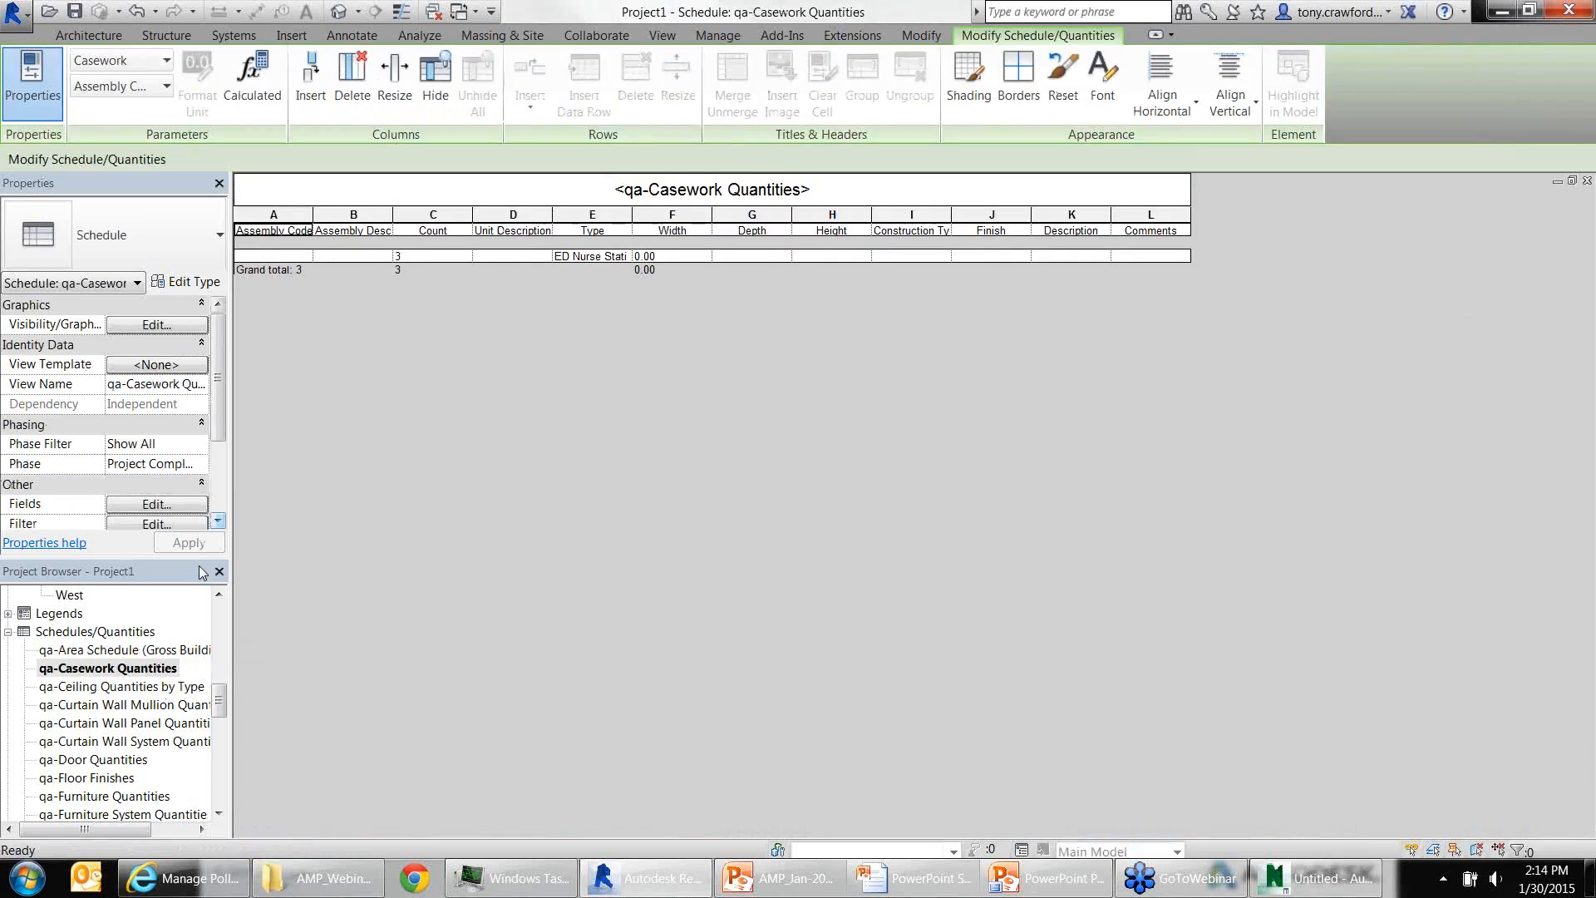
double_click(109, 687)
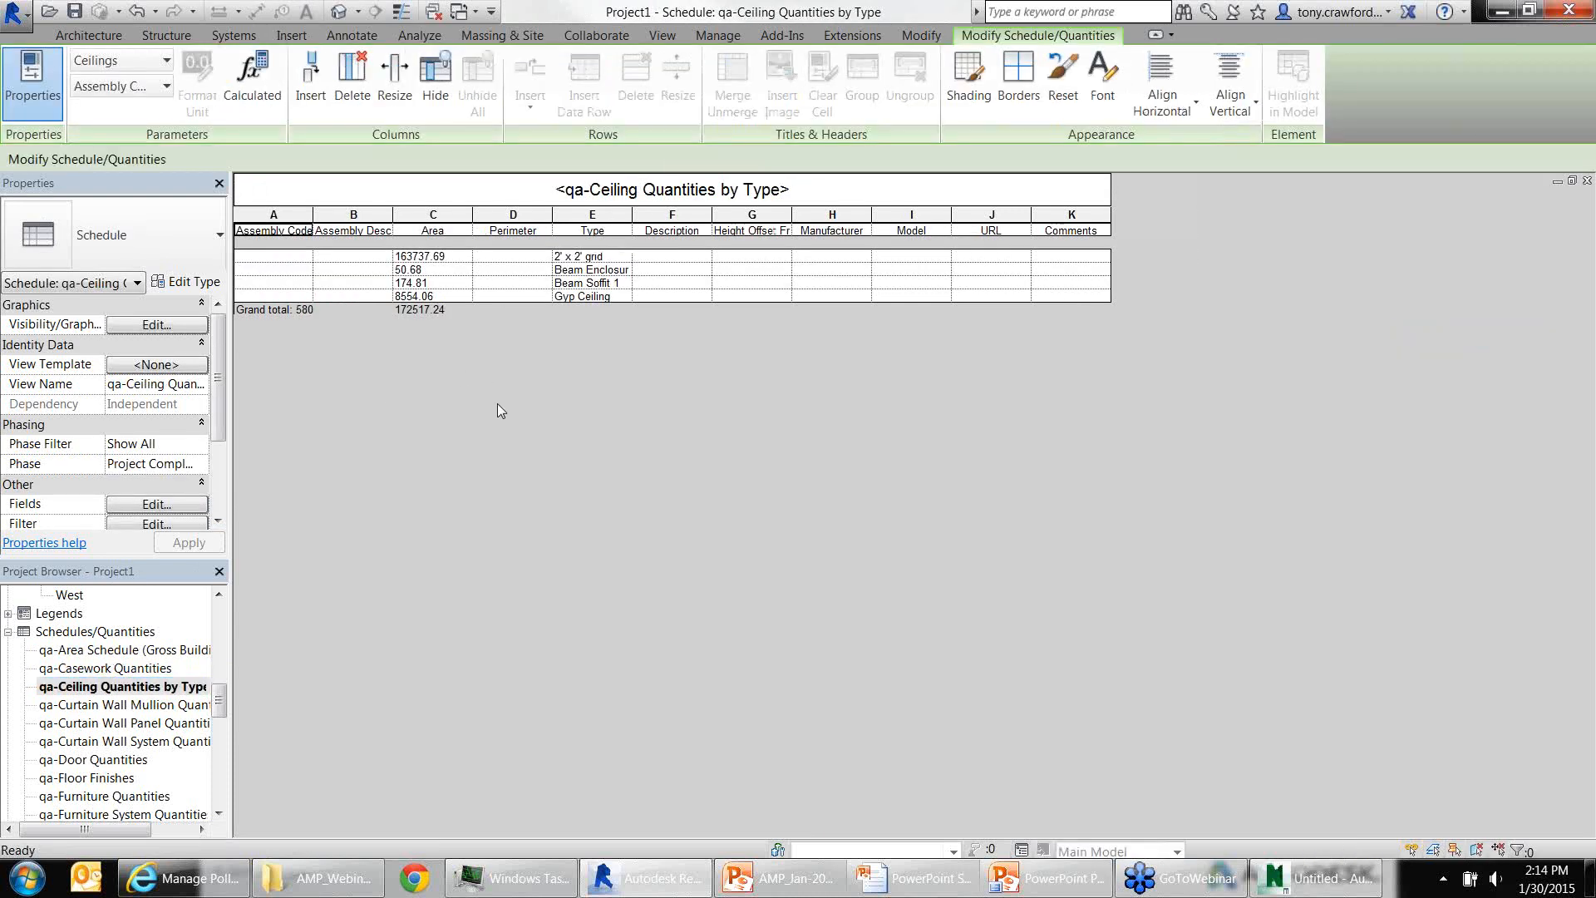
left_click_drag(528, 464, 423, 330)
Open the qa-Curtain Wall Mullion Quantities schedule and widen its Unit Description column to fit the full text while reviewing the rows
double_click(106, 706)
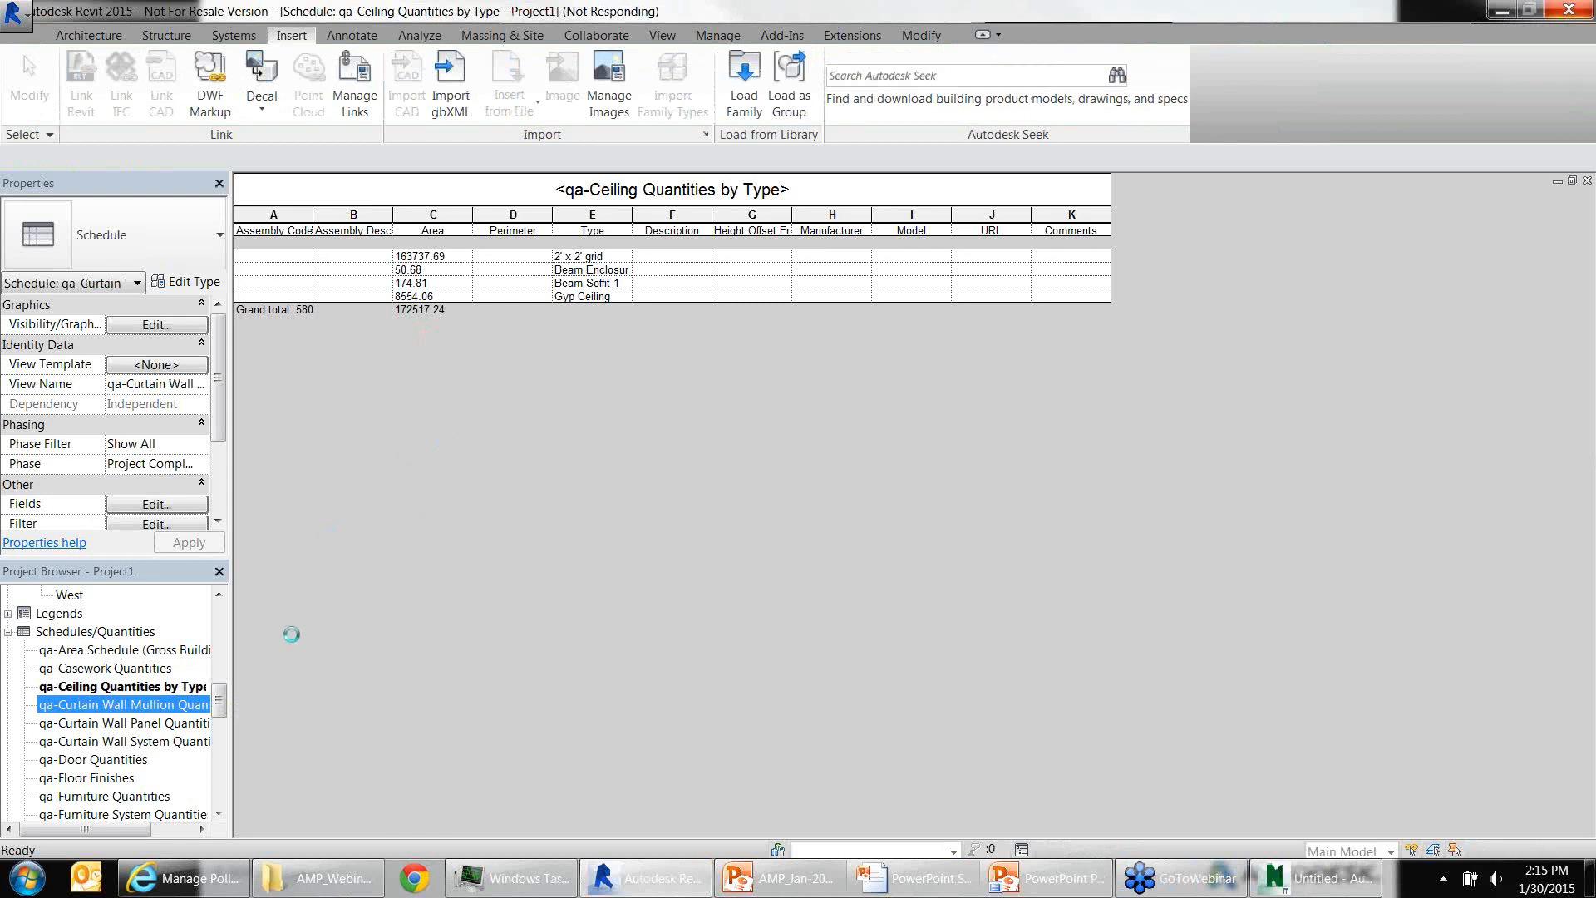
scroll(841, 452, "down", 5)
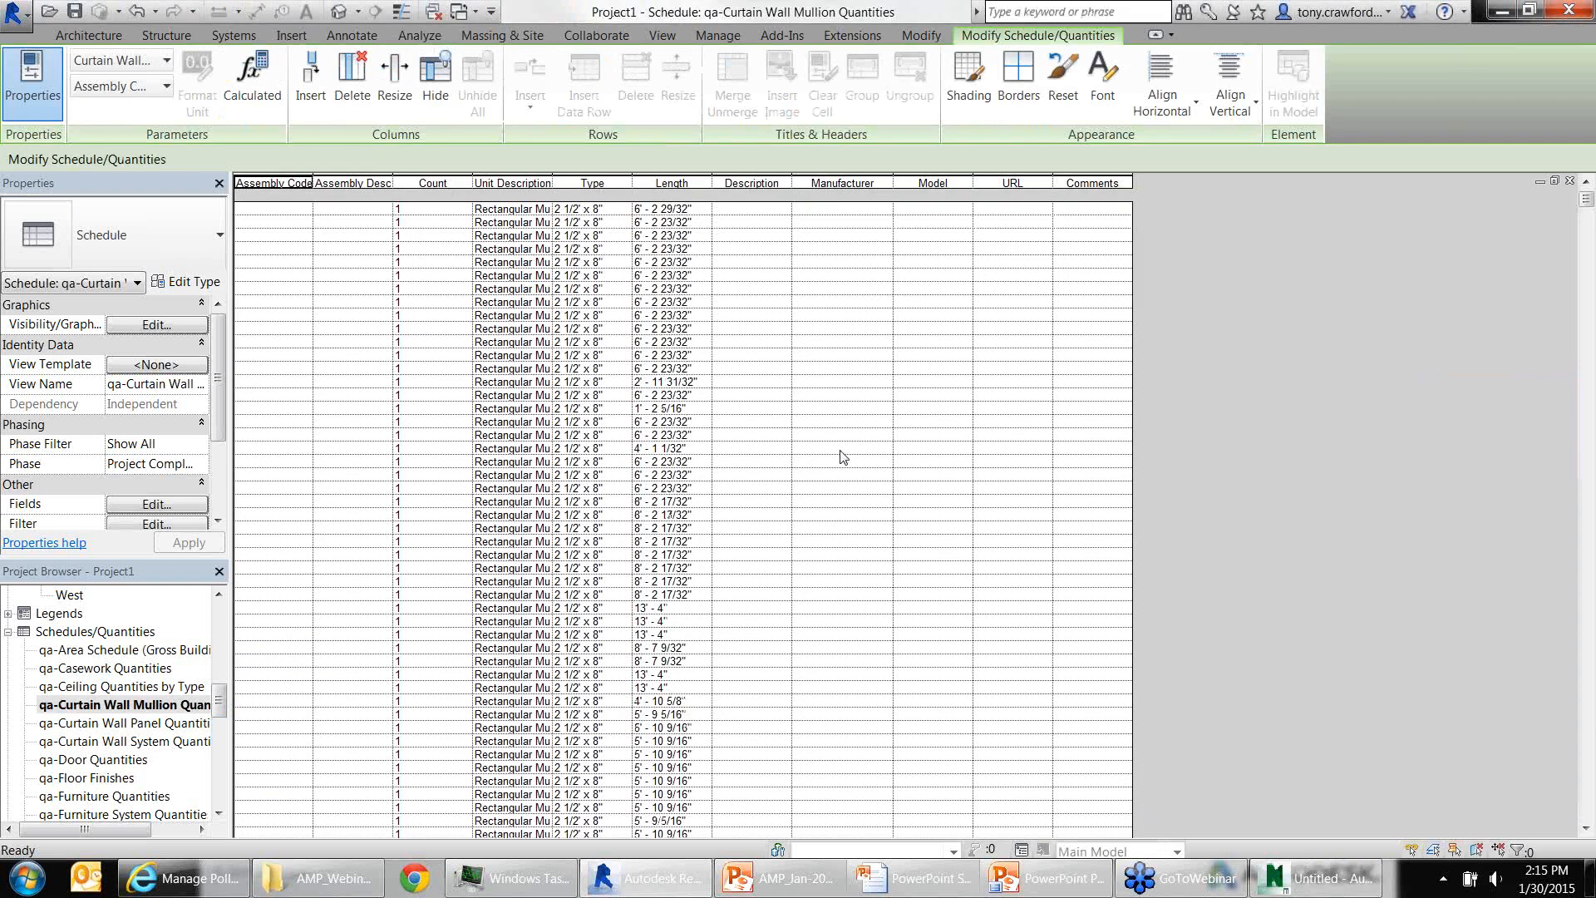
scroll(842, 456, "down", 10)
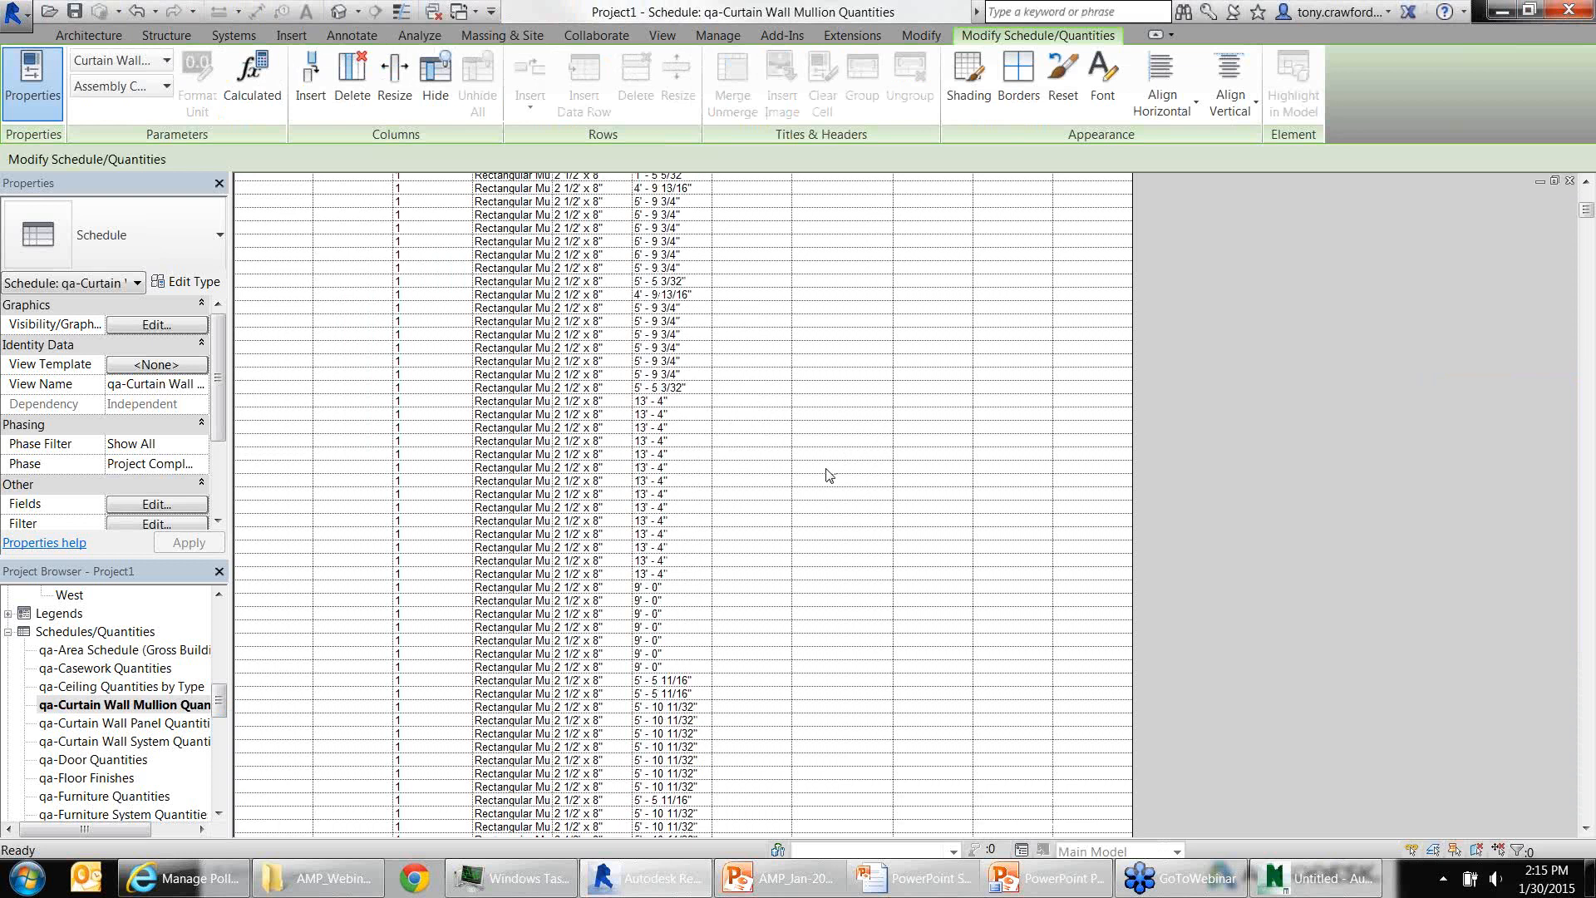
scroll(829, 475, "up", 15)
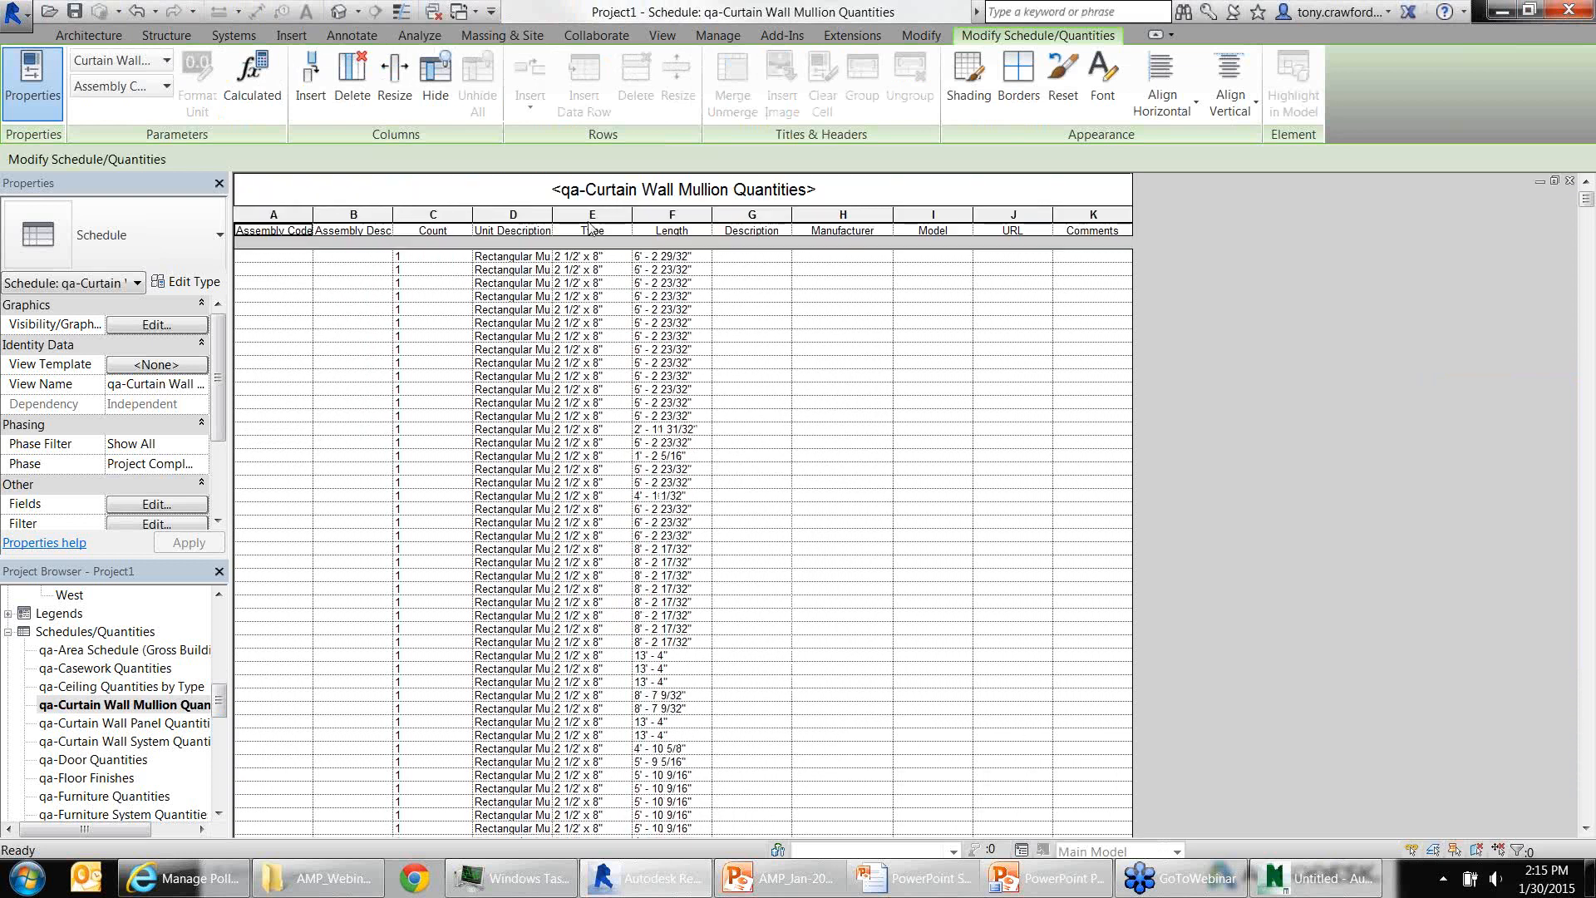
left_click_drag(552, 213, 643, 212)
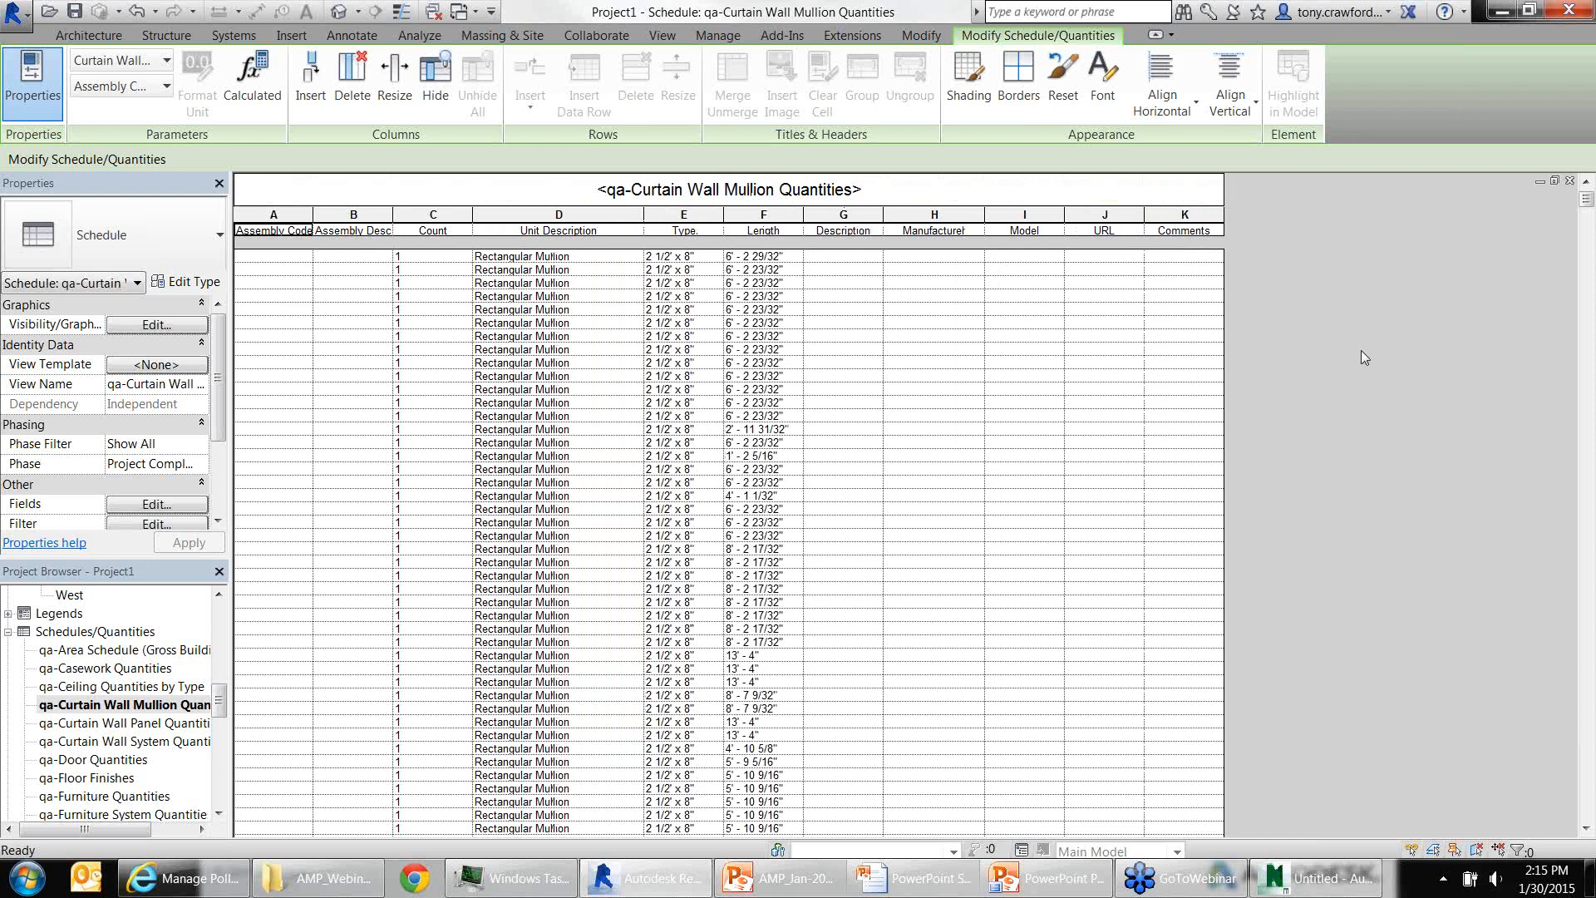
scroll(1370, 351, "down", 10)
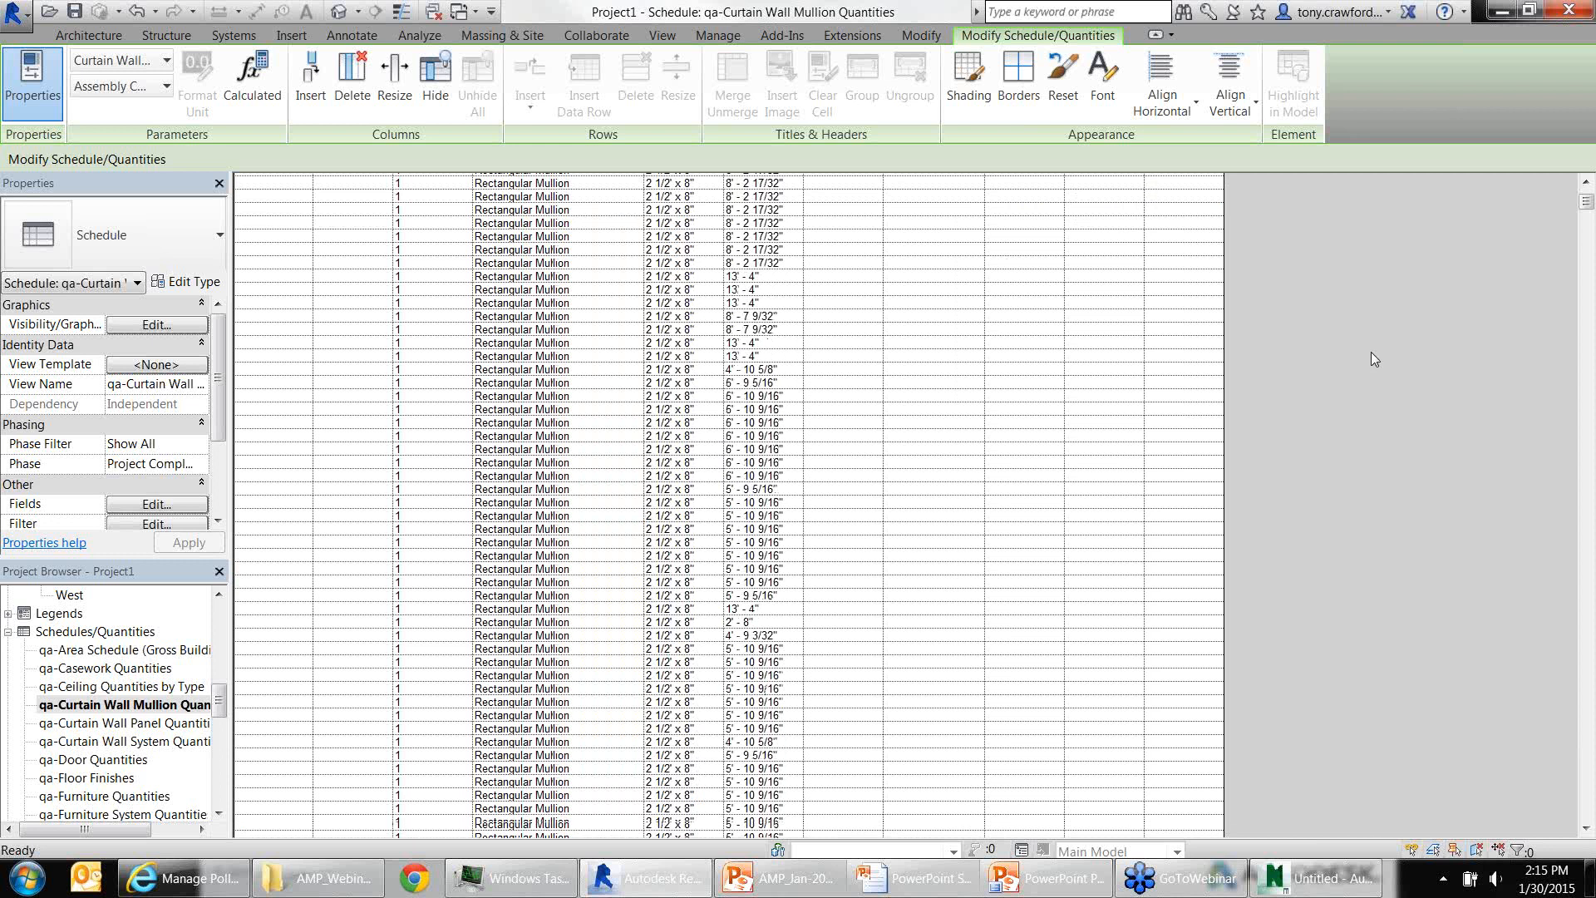
scroll(1368, 356, "down", 15)
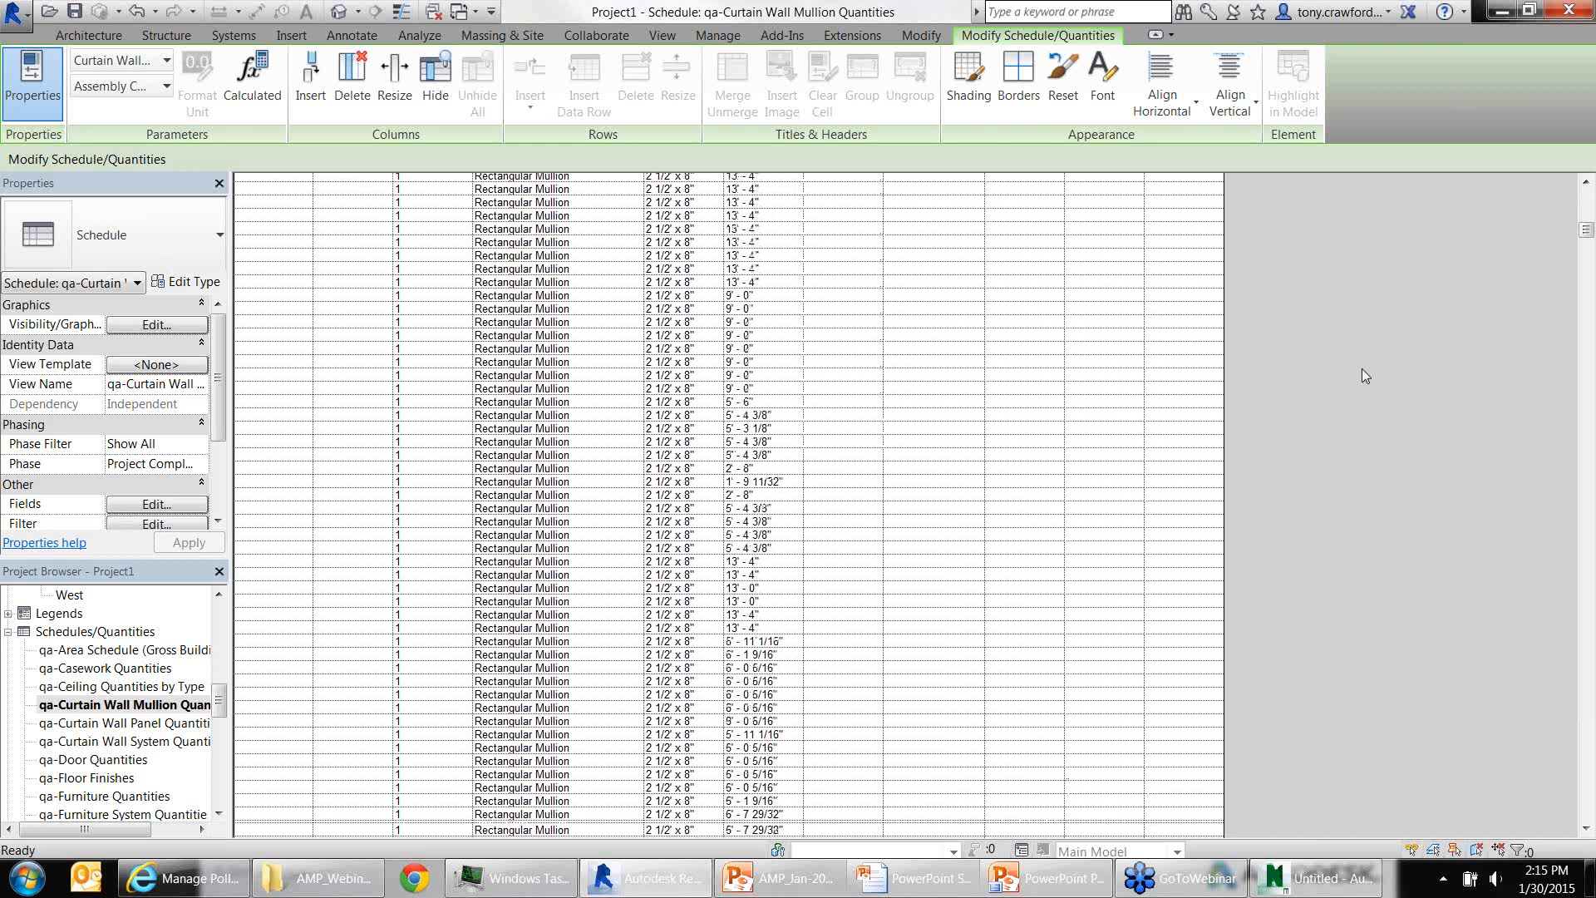
scroll(1362, 374, "down", 8)
View the qa-Curtain Wall Panel Quantities schedule and look through its panel rows
double_click(152, 723)
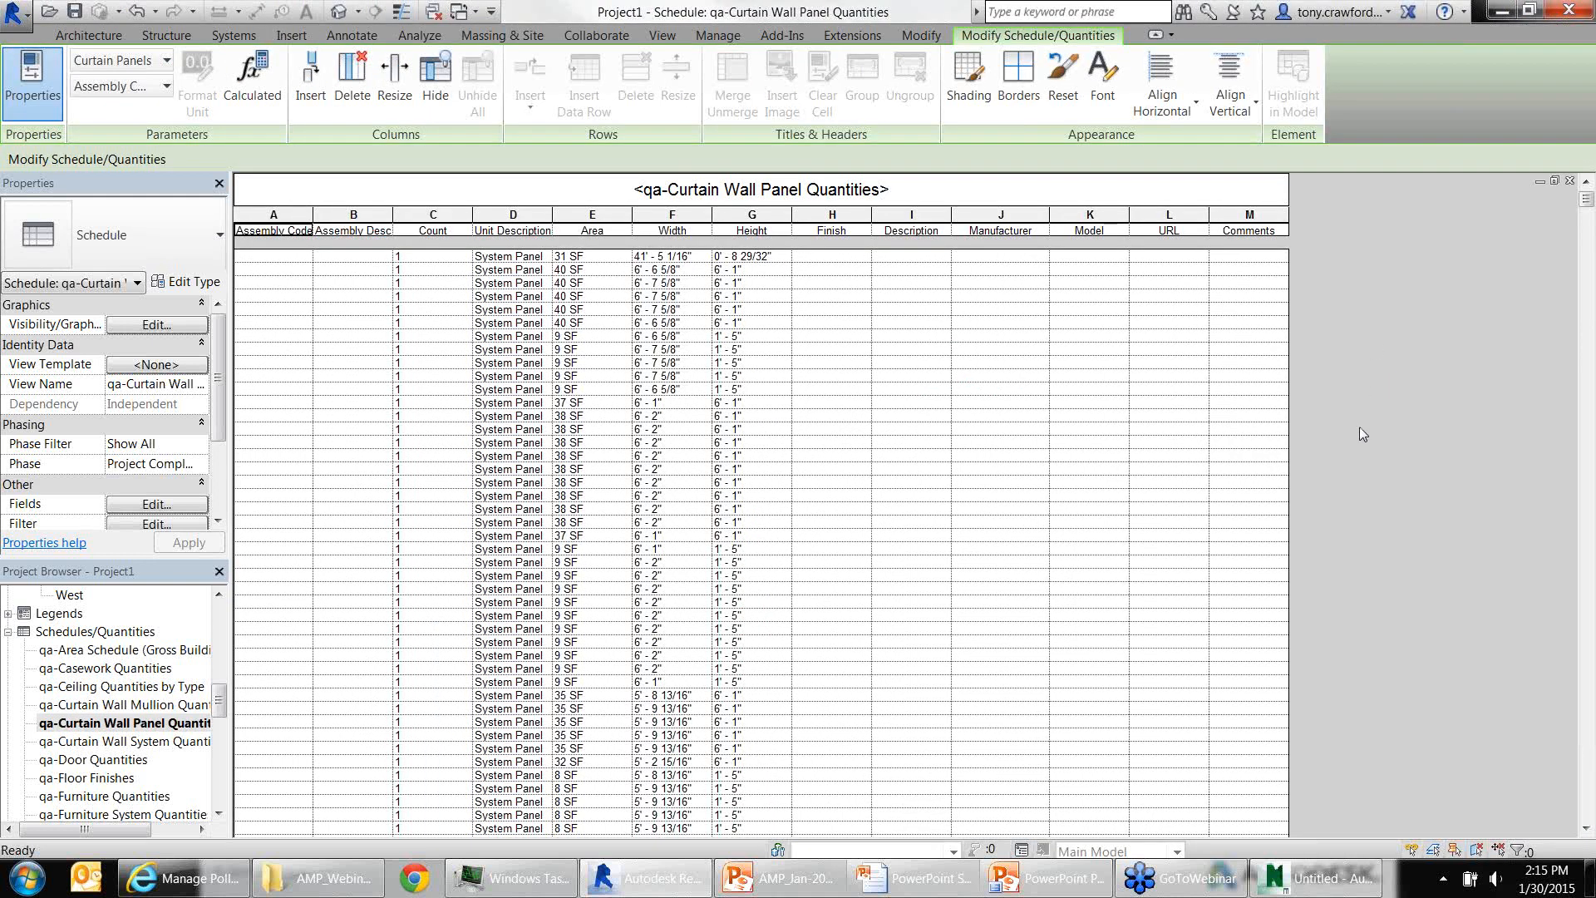
scroll(1360, 434, "down", 5)
scroll(1359, 460, "up", 5)
View the qa-Door Quantities schedule and examine its Count column, door types and grand total
double_click(110, 760)
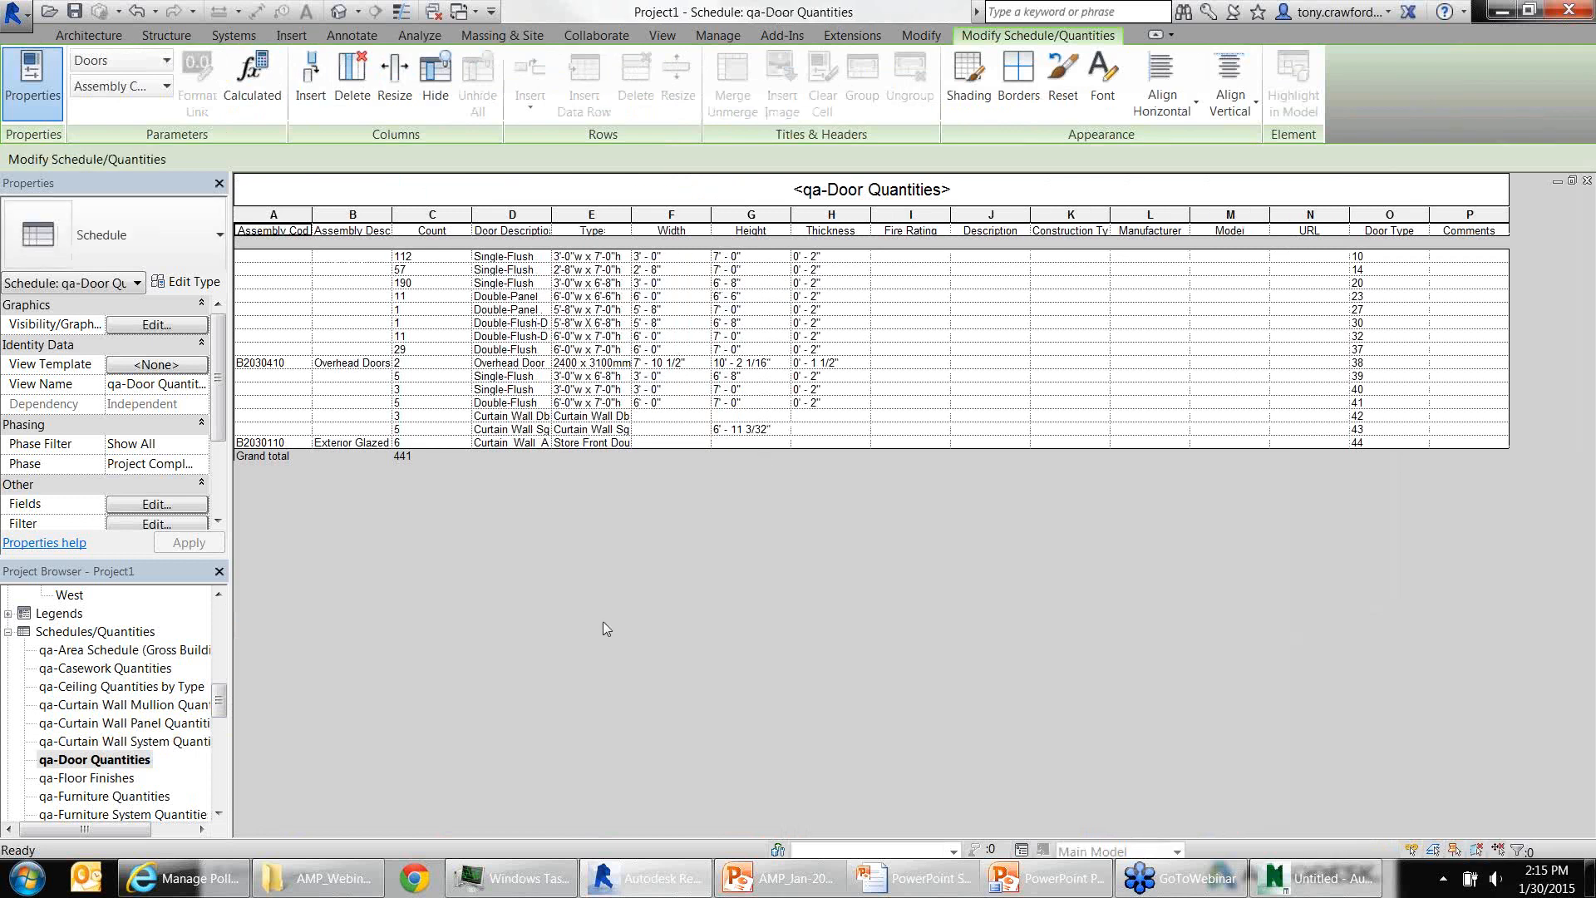
left_click_drag(611, 629, 424, 469)
left_click_drag(612, 509, 553, 457)
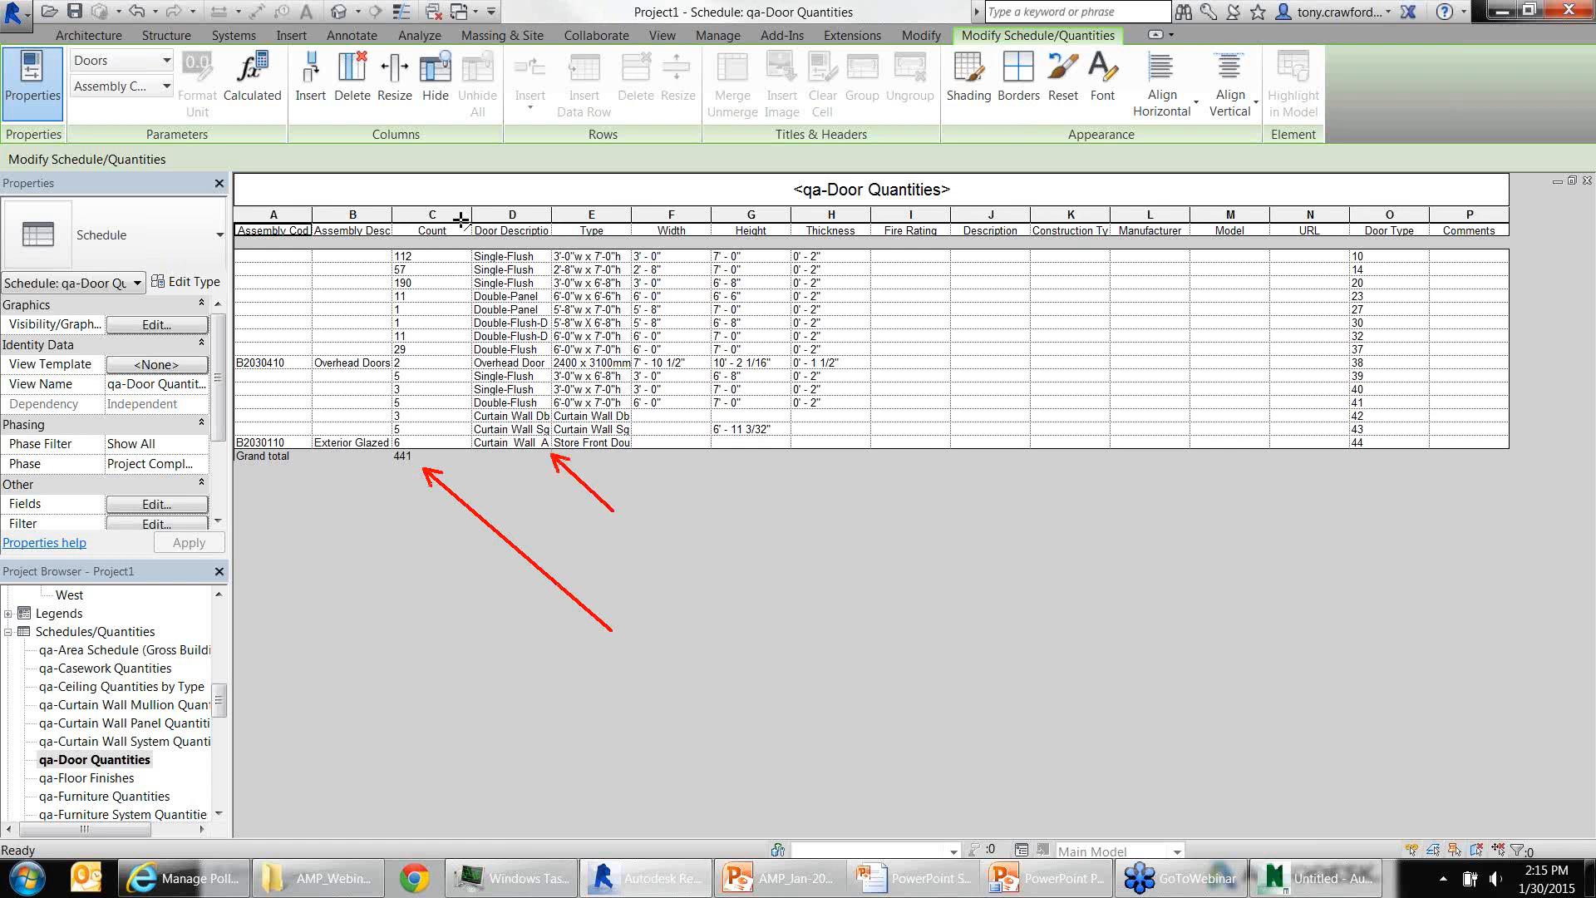
left_click_drag(463, 217, 438, 242)
left_click_drag(449, 264, 429, 277)
key("Escape")
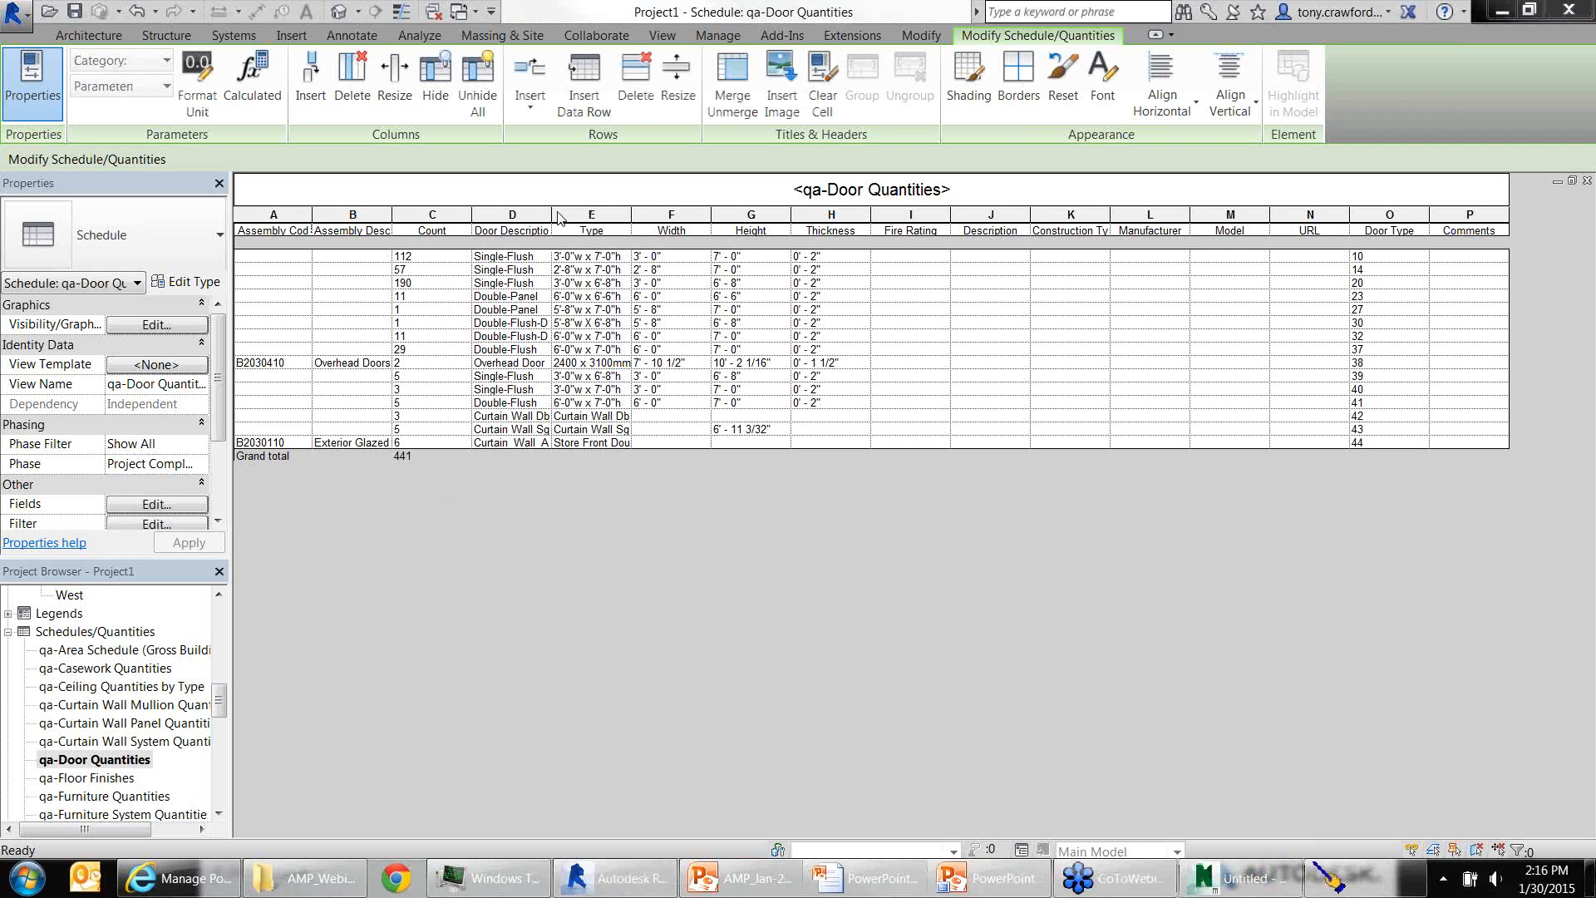
Widen the Door Description column of the qa-Door Quantities schedule to fit its full text
left_click_drag(552, 218, 660, 226)
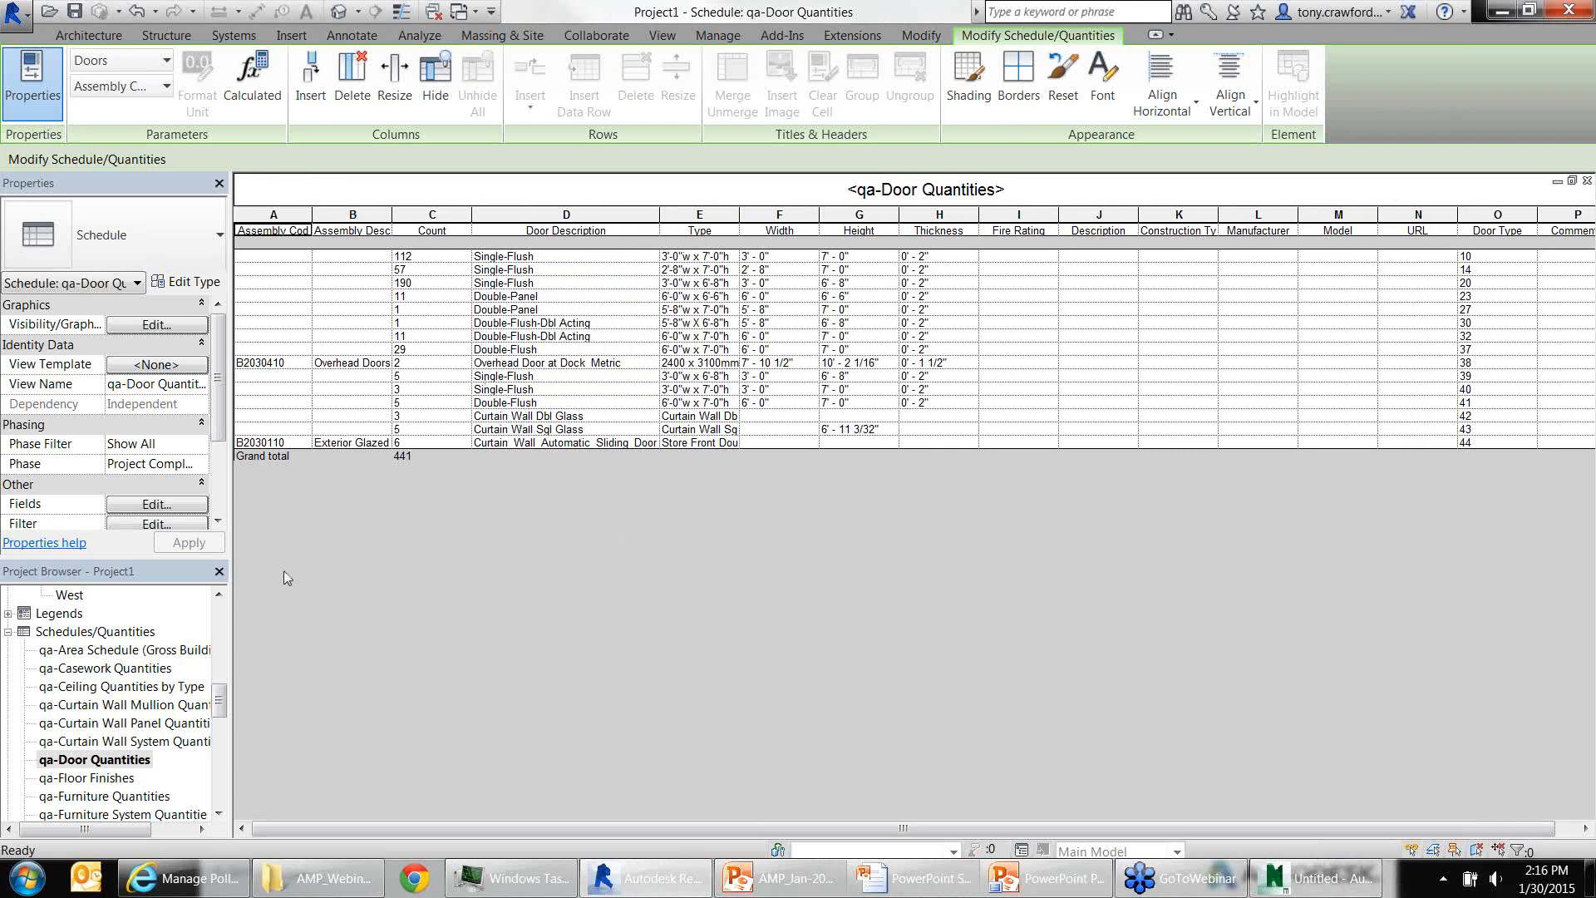
View the qa-Floor Finishes and qa-Furniture Quantities schedules
double_click(95, 778)
scroll(100, 761, "down", 2)
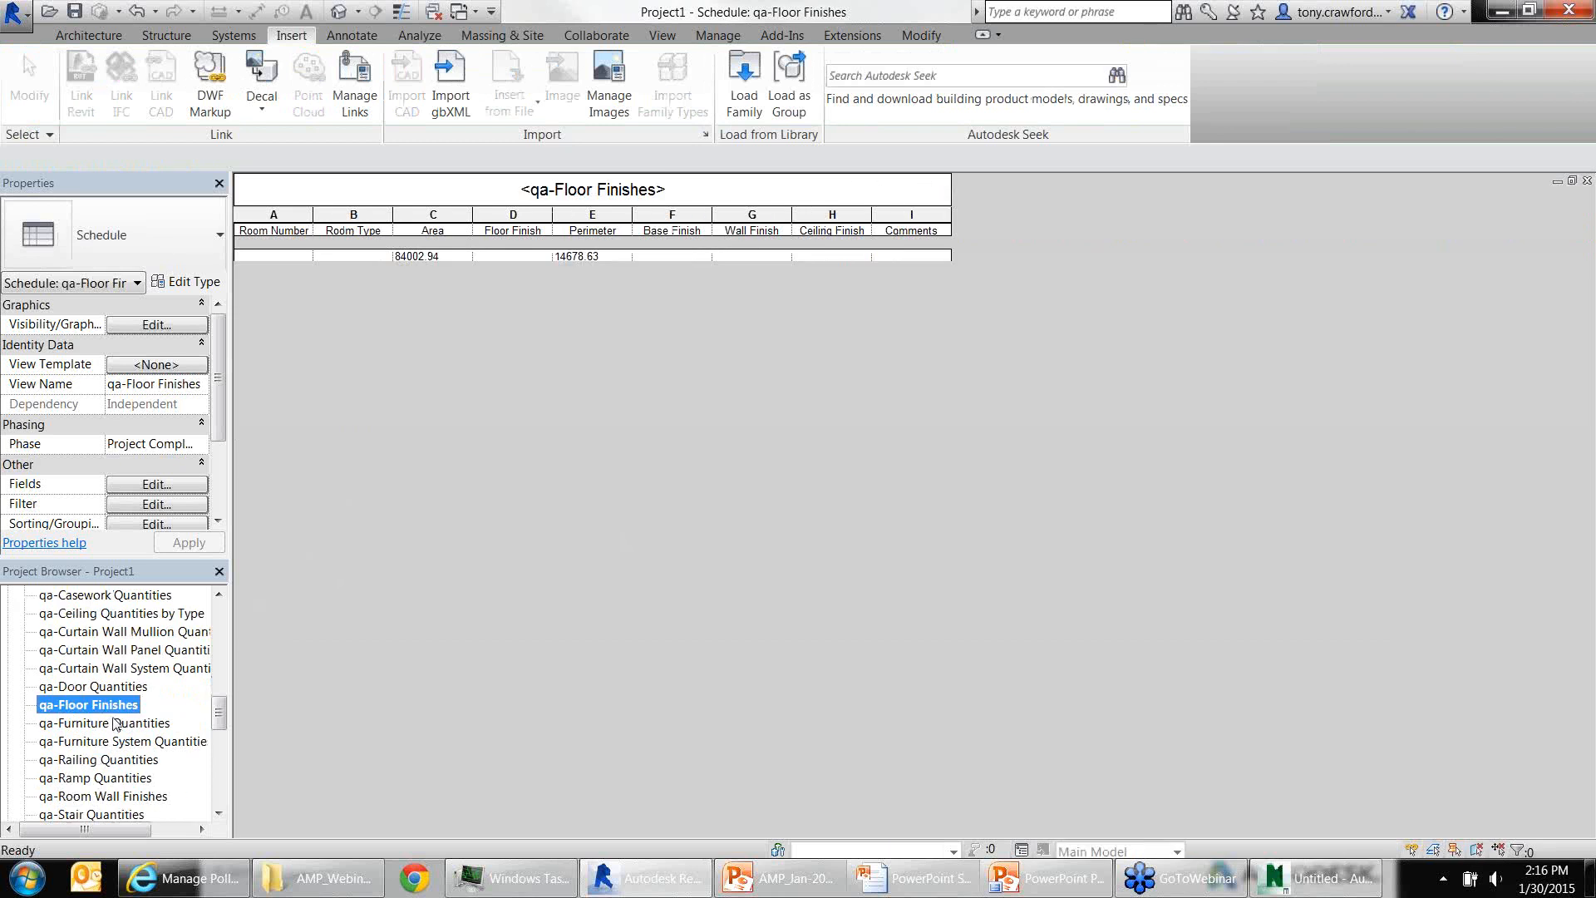
left_click(114, 723)
double_click(115, 723)
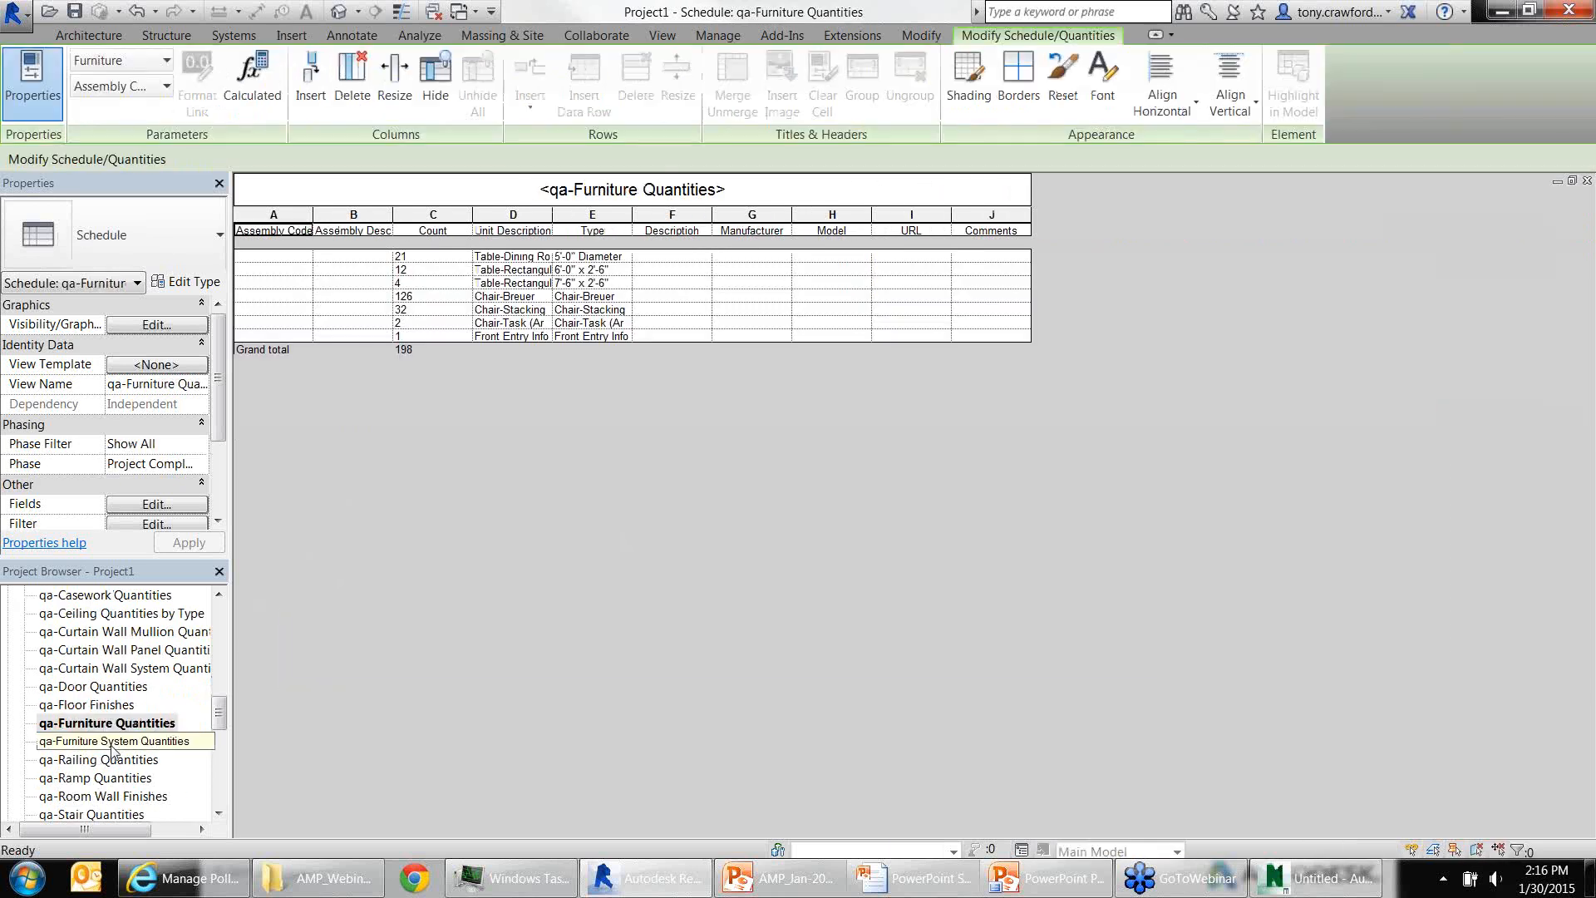
View the qa-Railing Quantities and qa-Window Quantities schedules and examine the window Count column and grand total
double_click(113, 760)
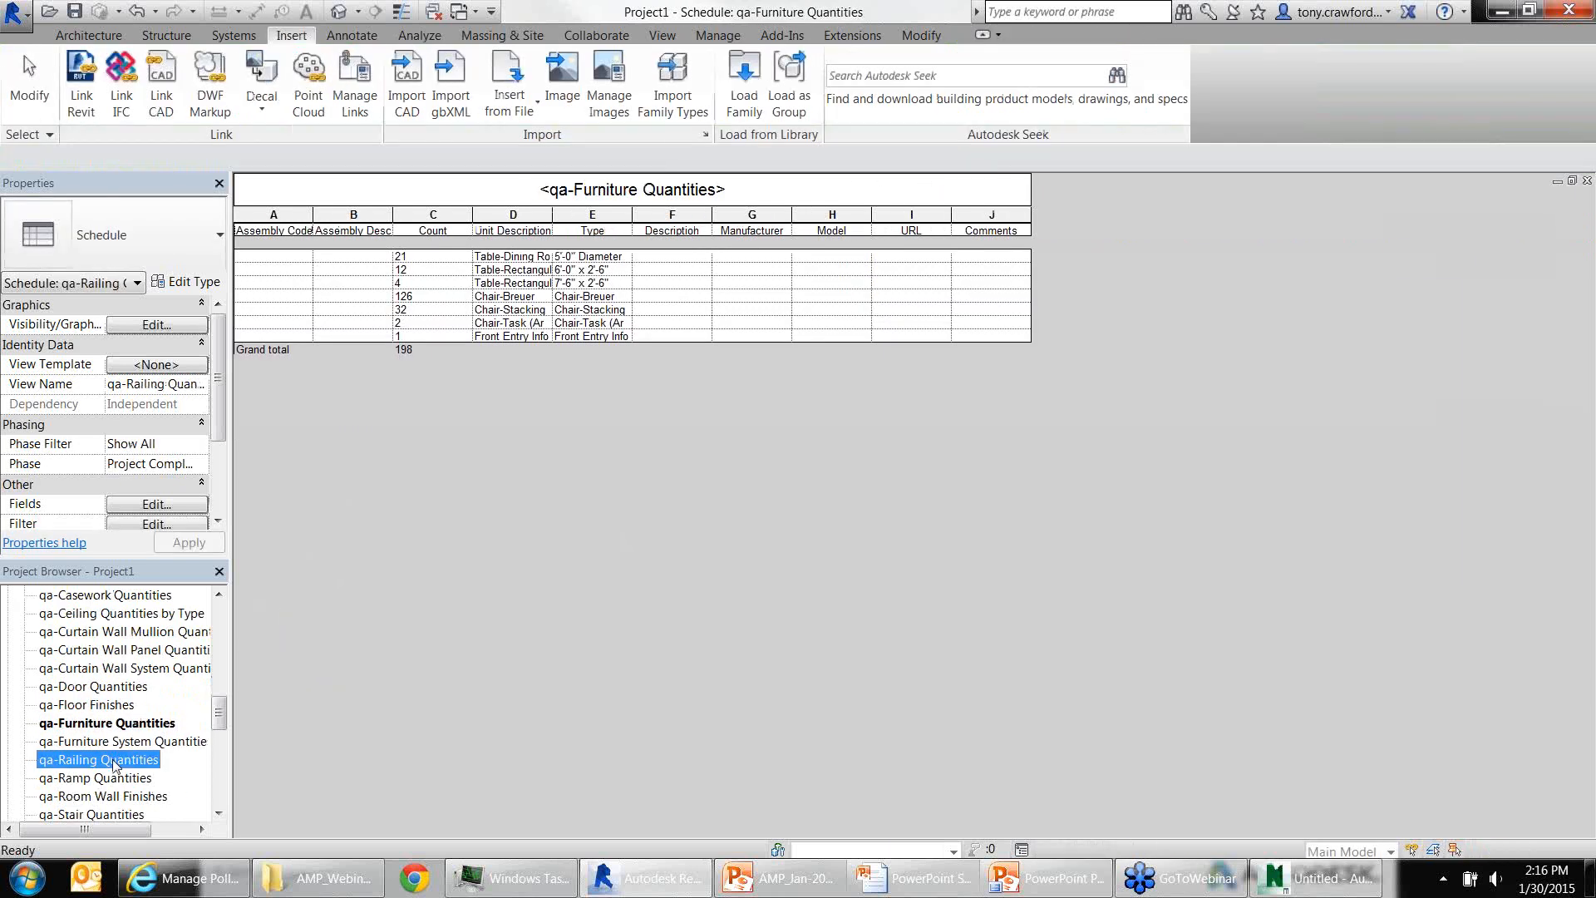
left_click(116, 796)
scroll(120, 781, "down", 2)
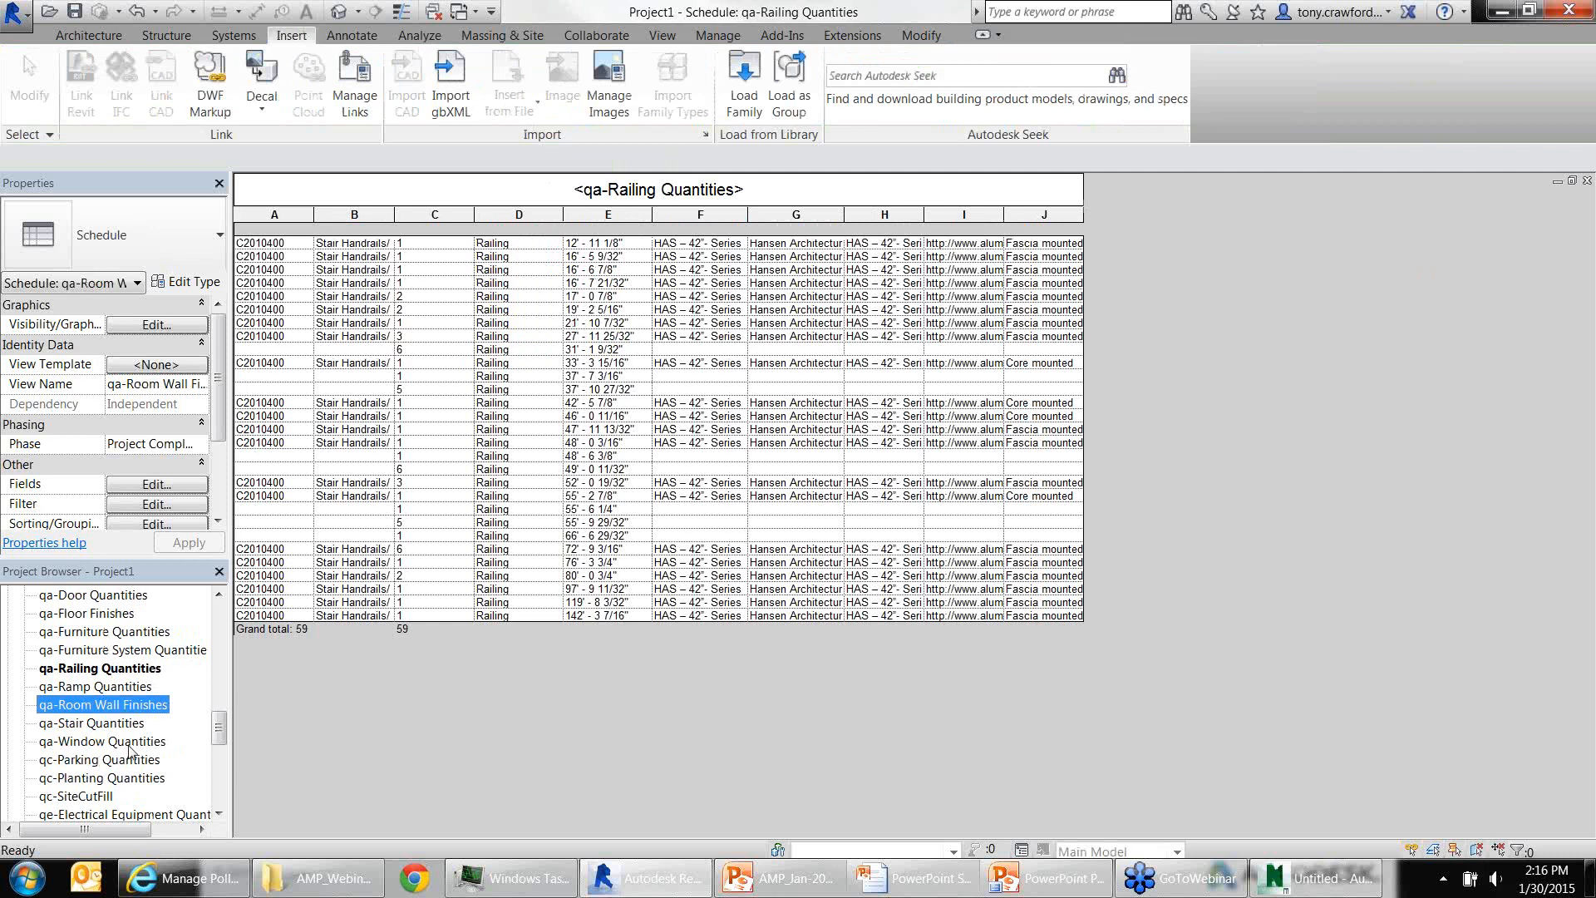
double_click(128, 742)
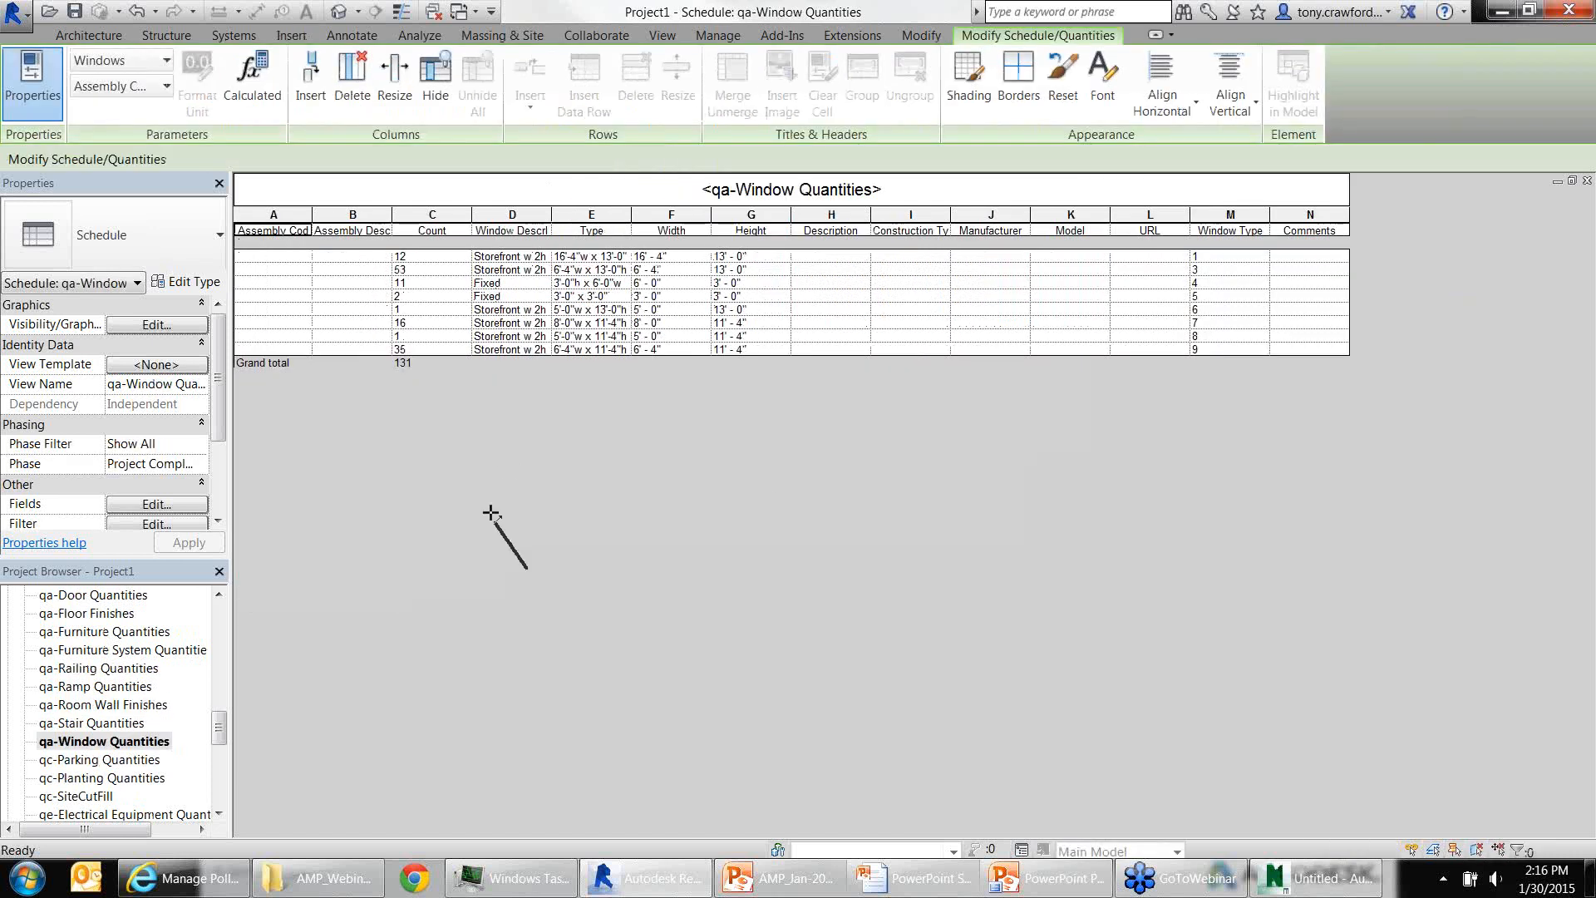
left_click_drag(491, 512, 412, 384)
Close the window, railing, furniture, floor finishes, door and curtain wall panel schedules
left_click(1587, 181)
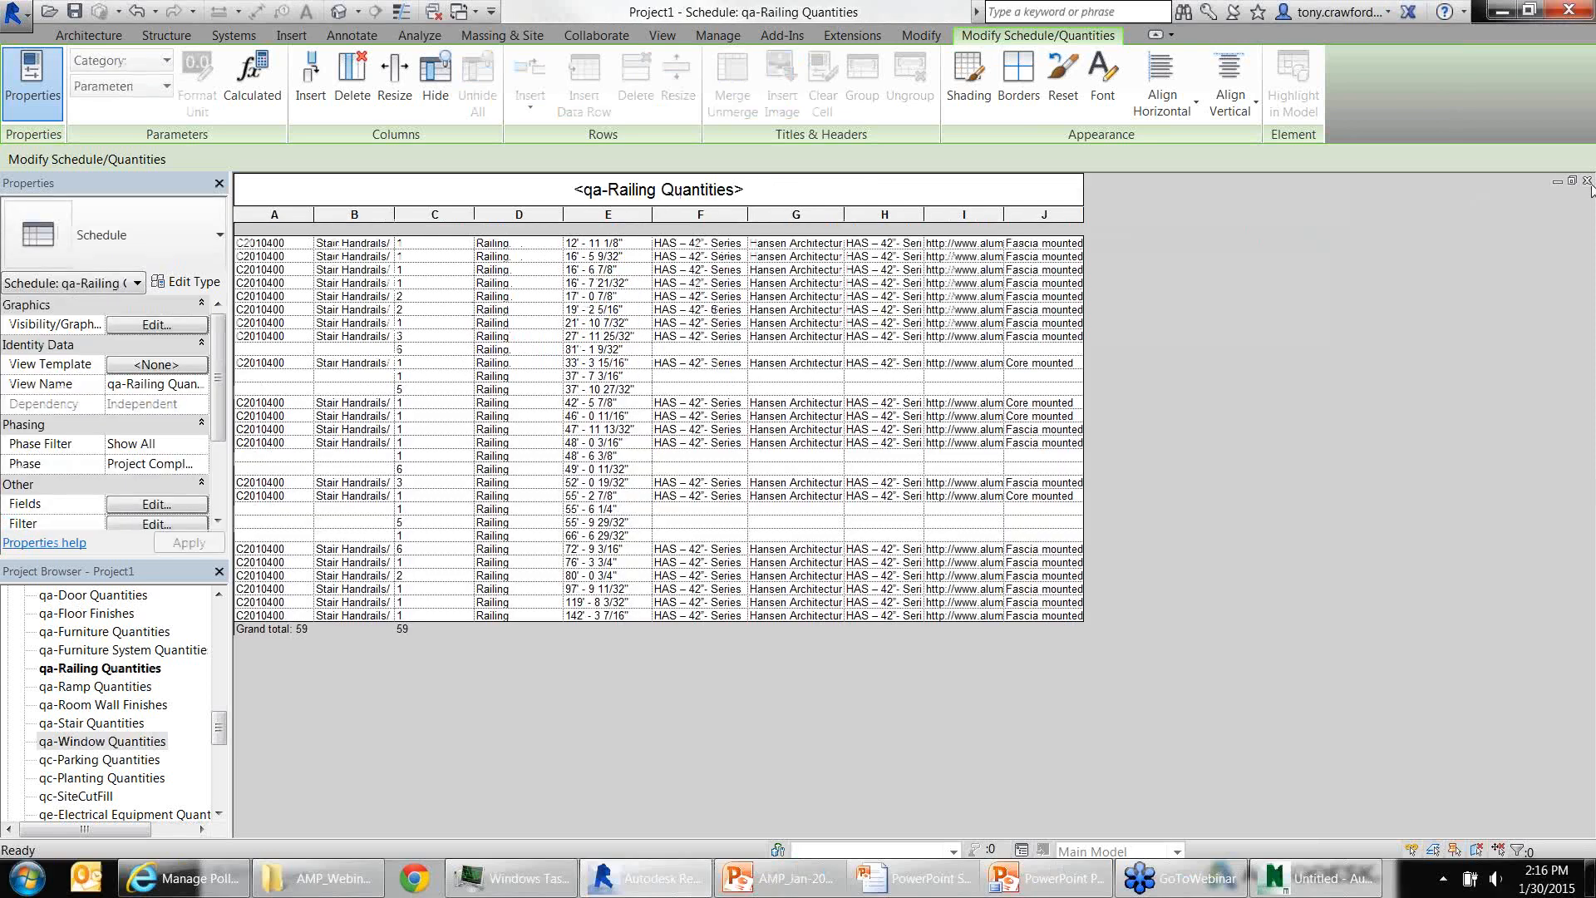
left_click(1586, 180)
left_click(1587, 180)
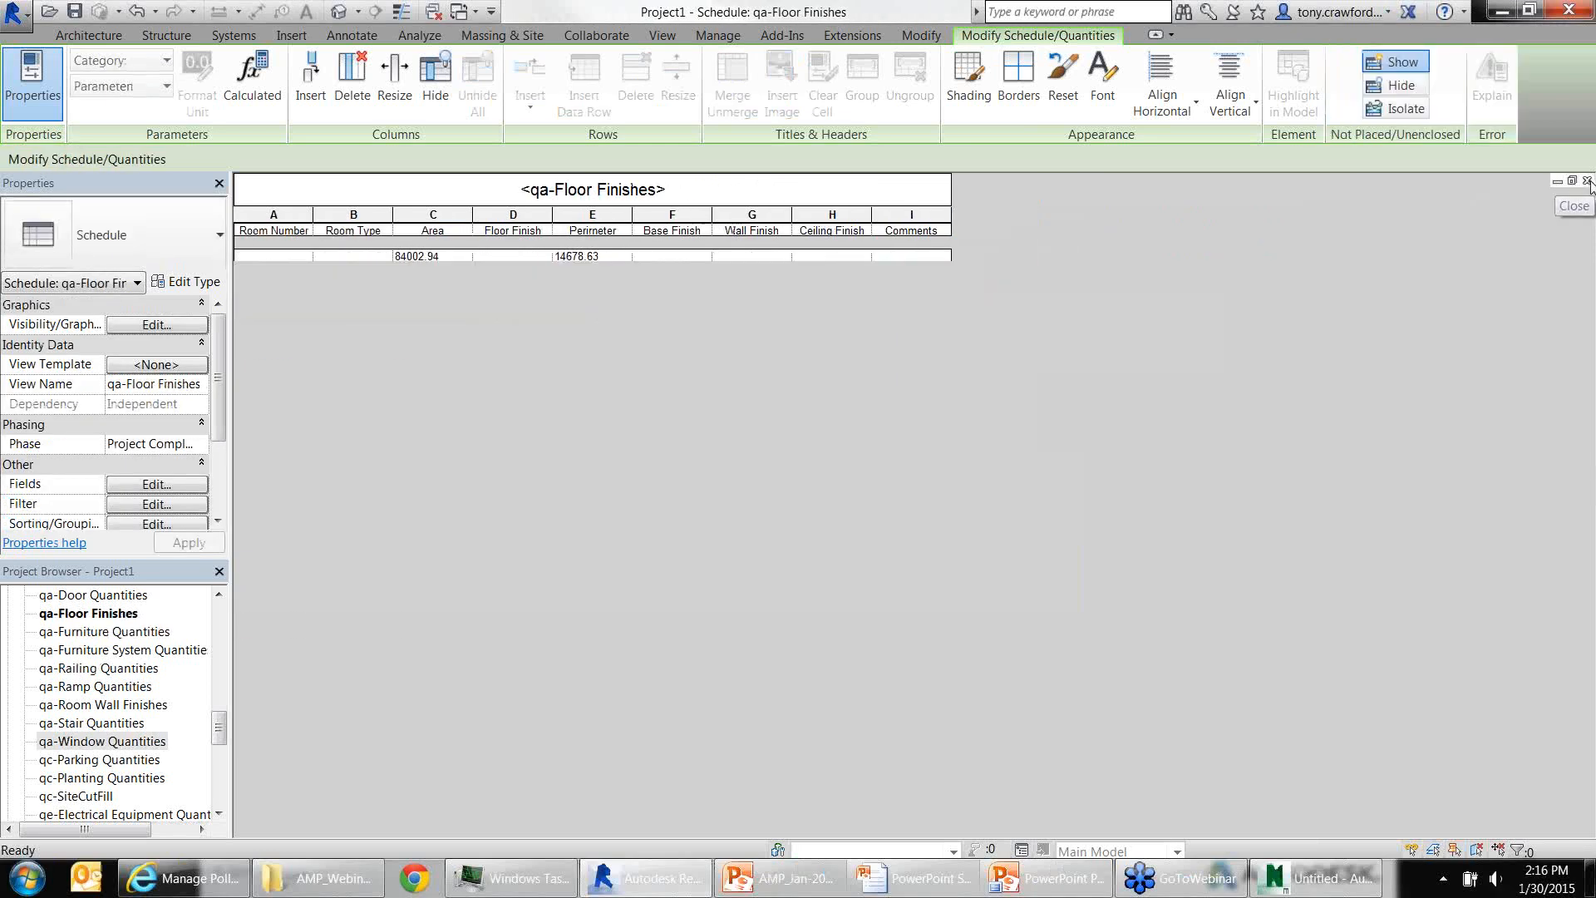
left_click(1587, 181)
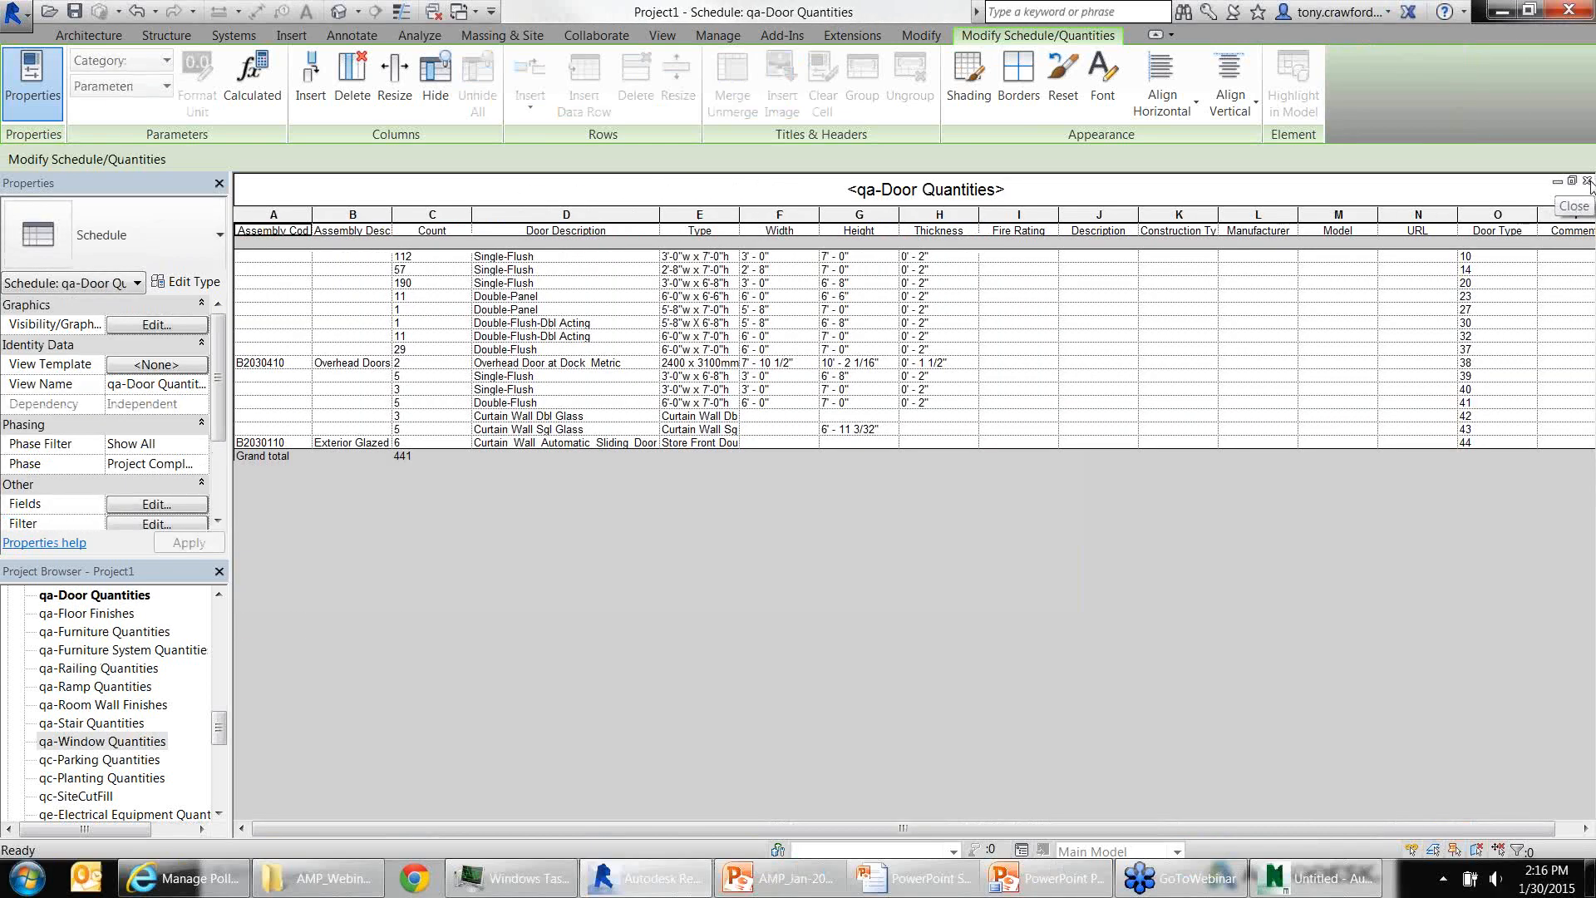
left_click(1587, 180)
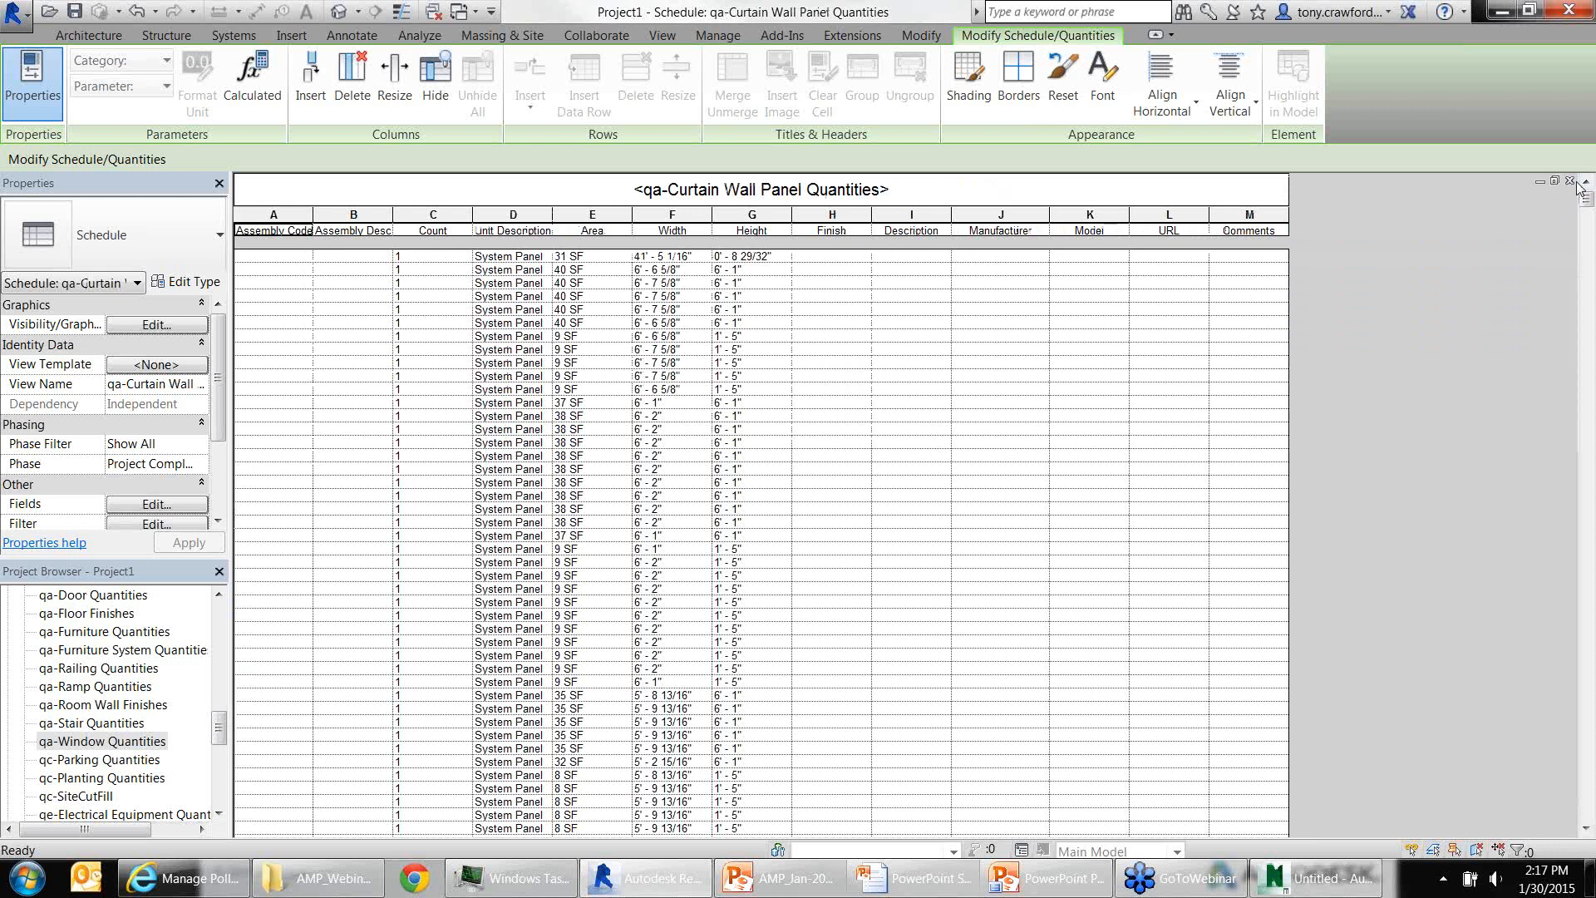
left_click(1577, 183)
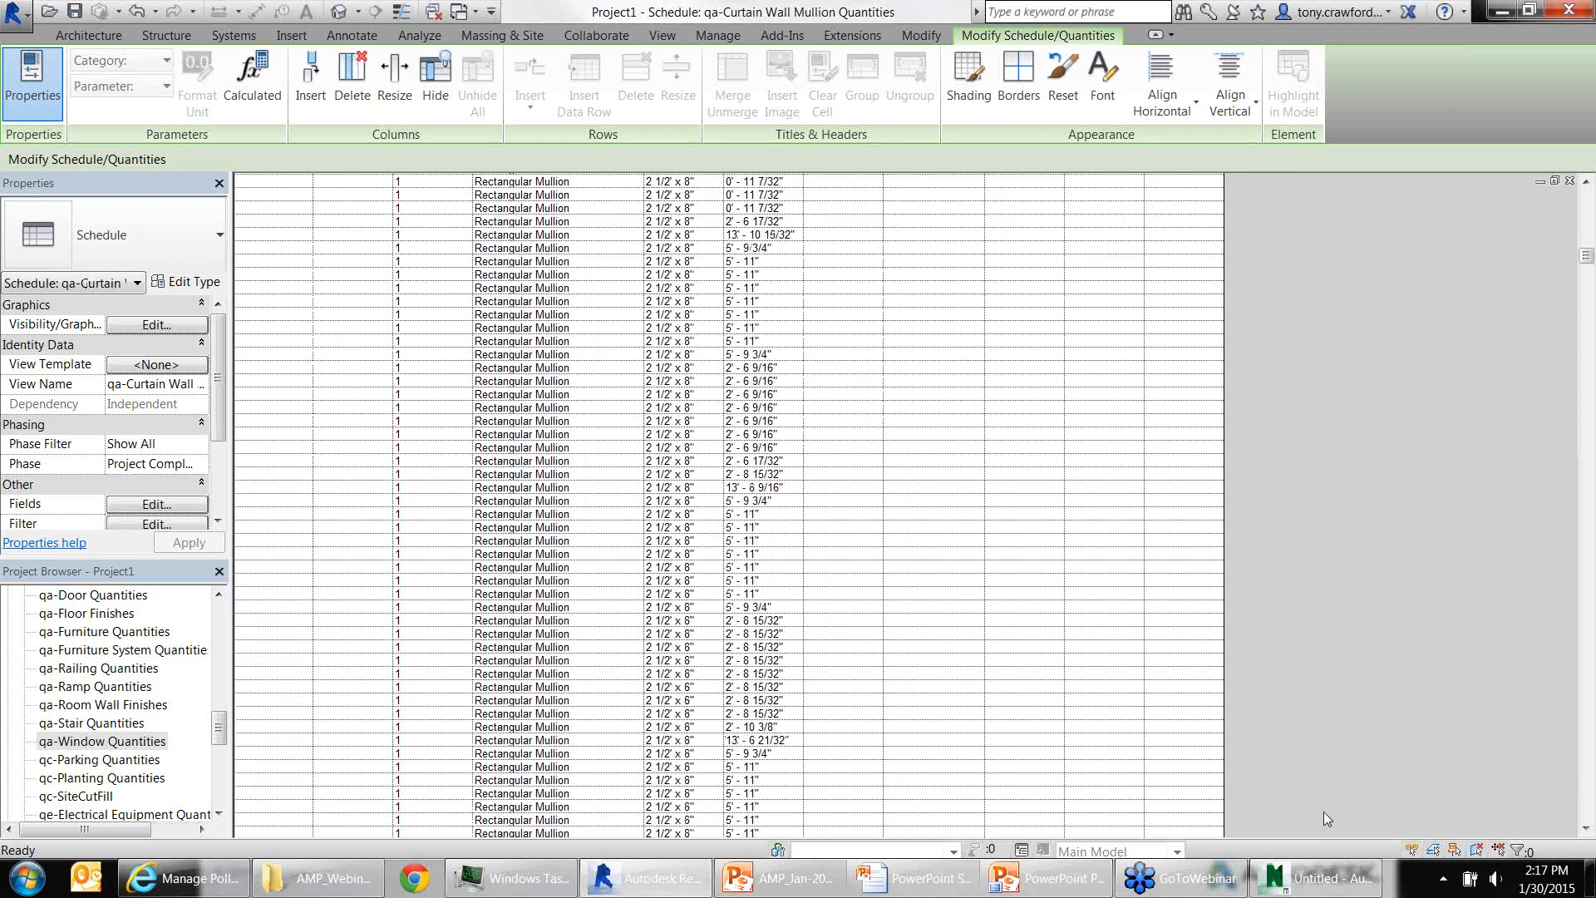
Look through the qa-Curtain Wall Mullion Quantities rows back up to the schedule's header
mouse_move(905, 883)
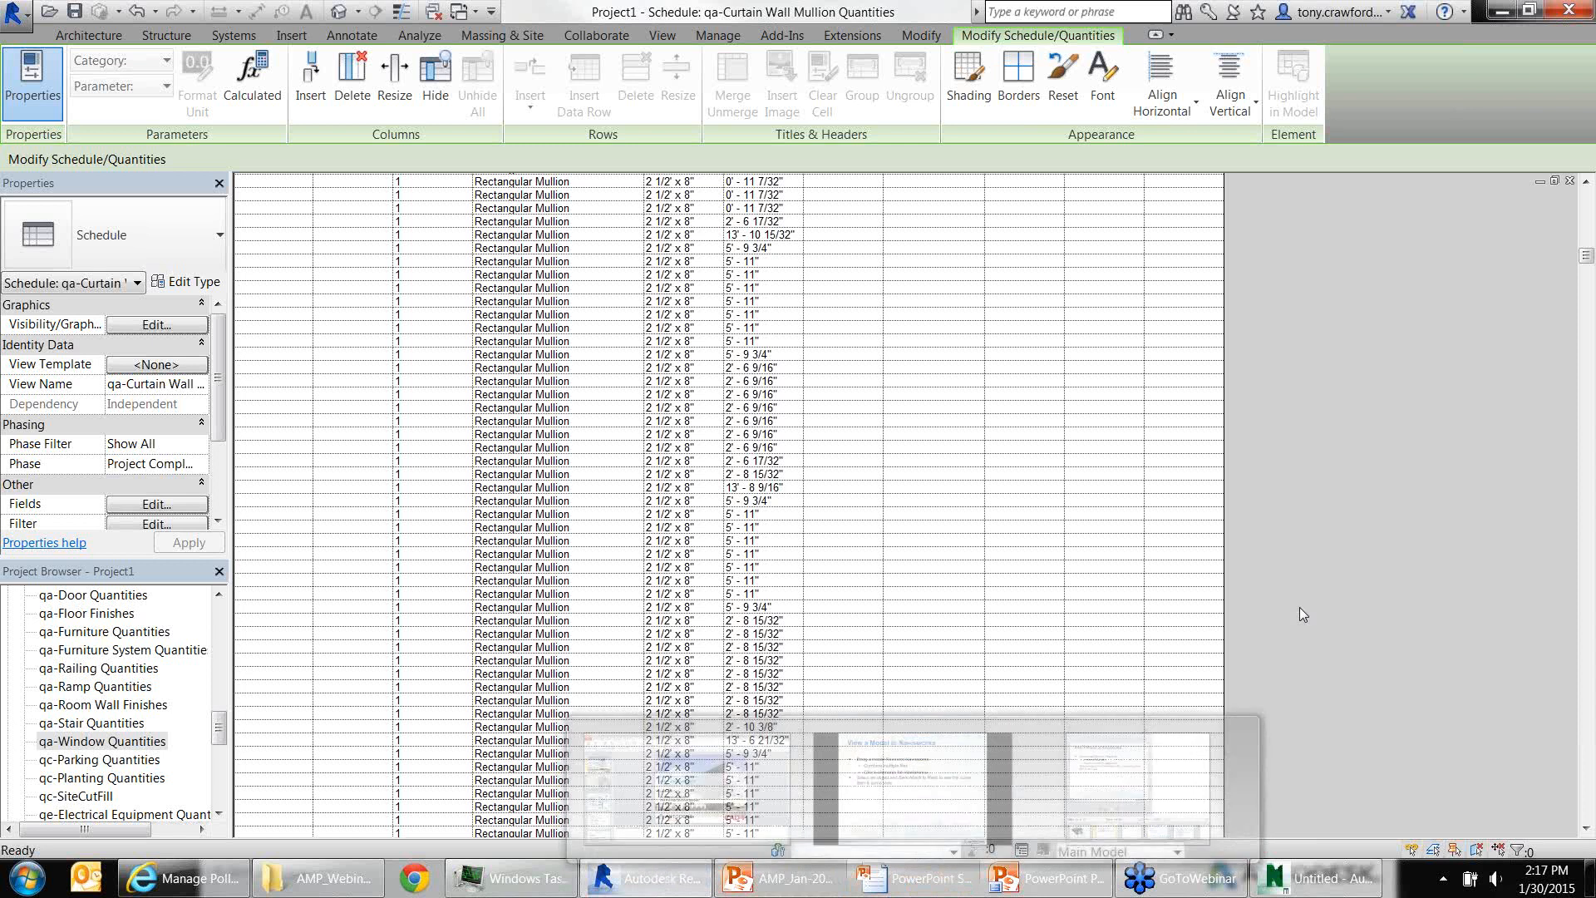
scroll(1293, 608, "up", 15)
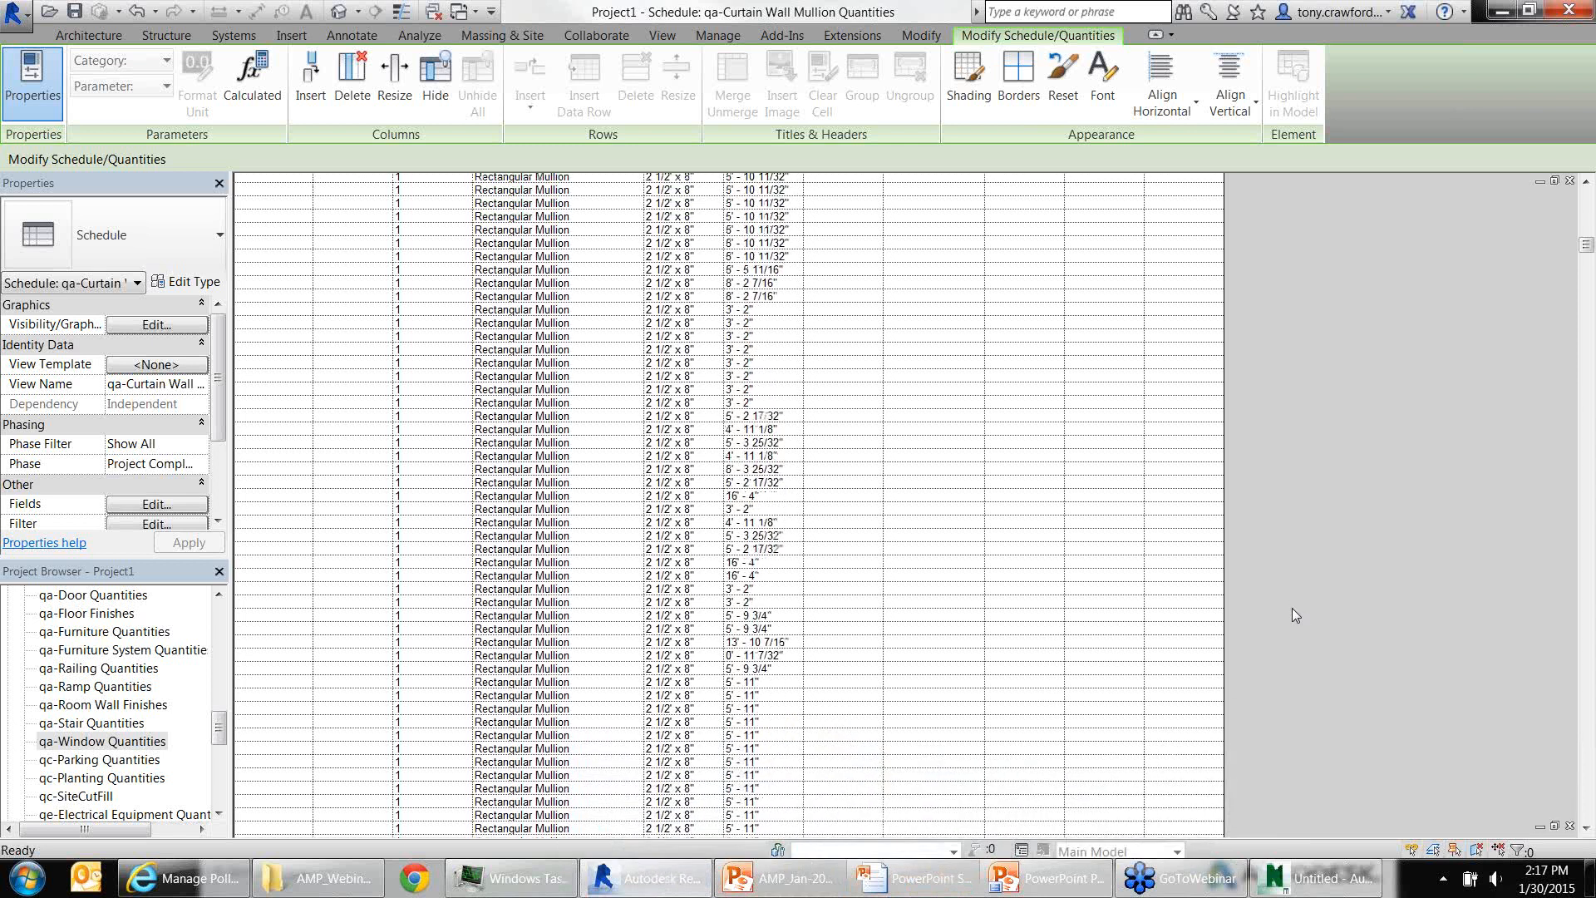
scroll(1294, 609, "up", 10)
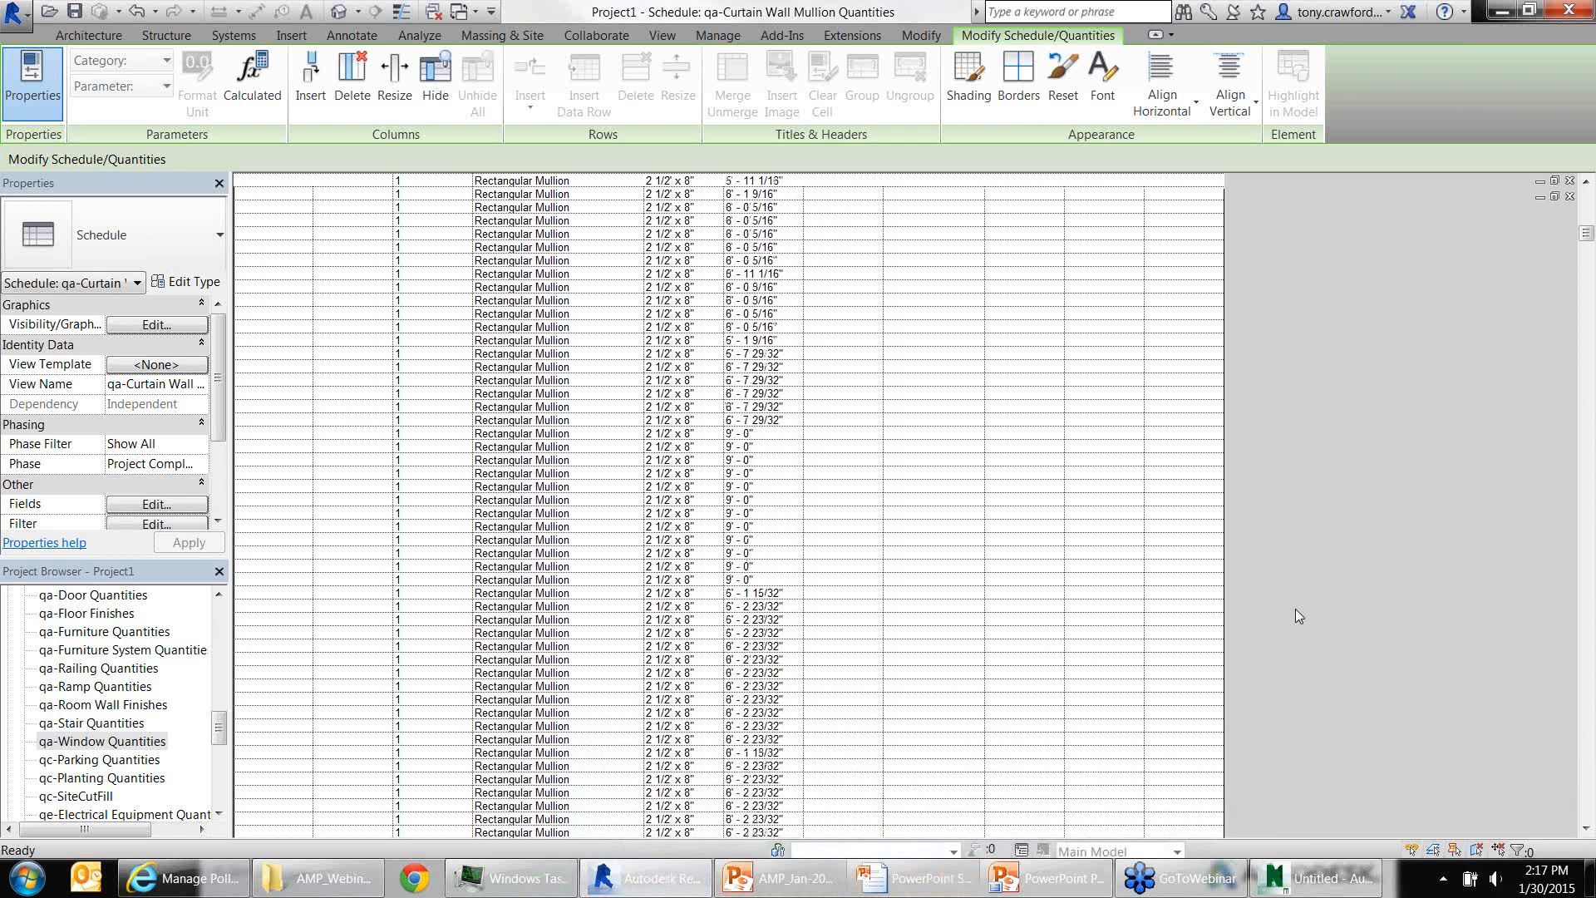
scroll(1315, 572, "up", 10)
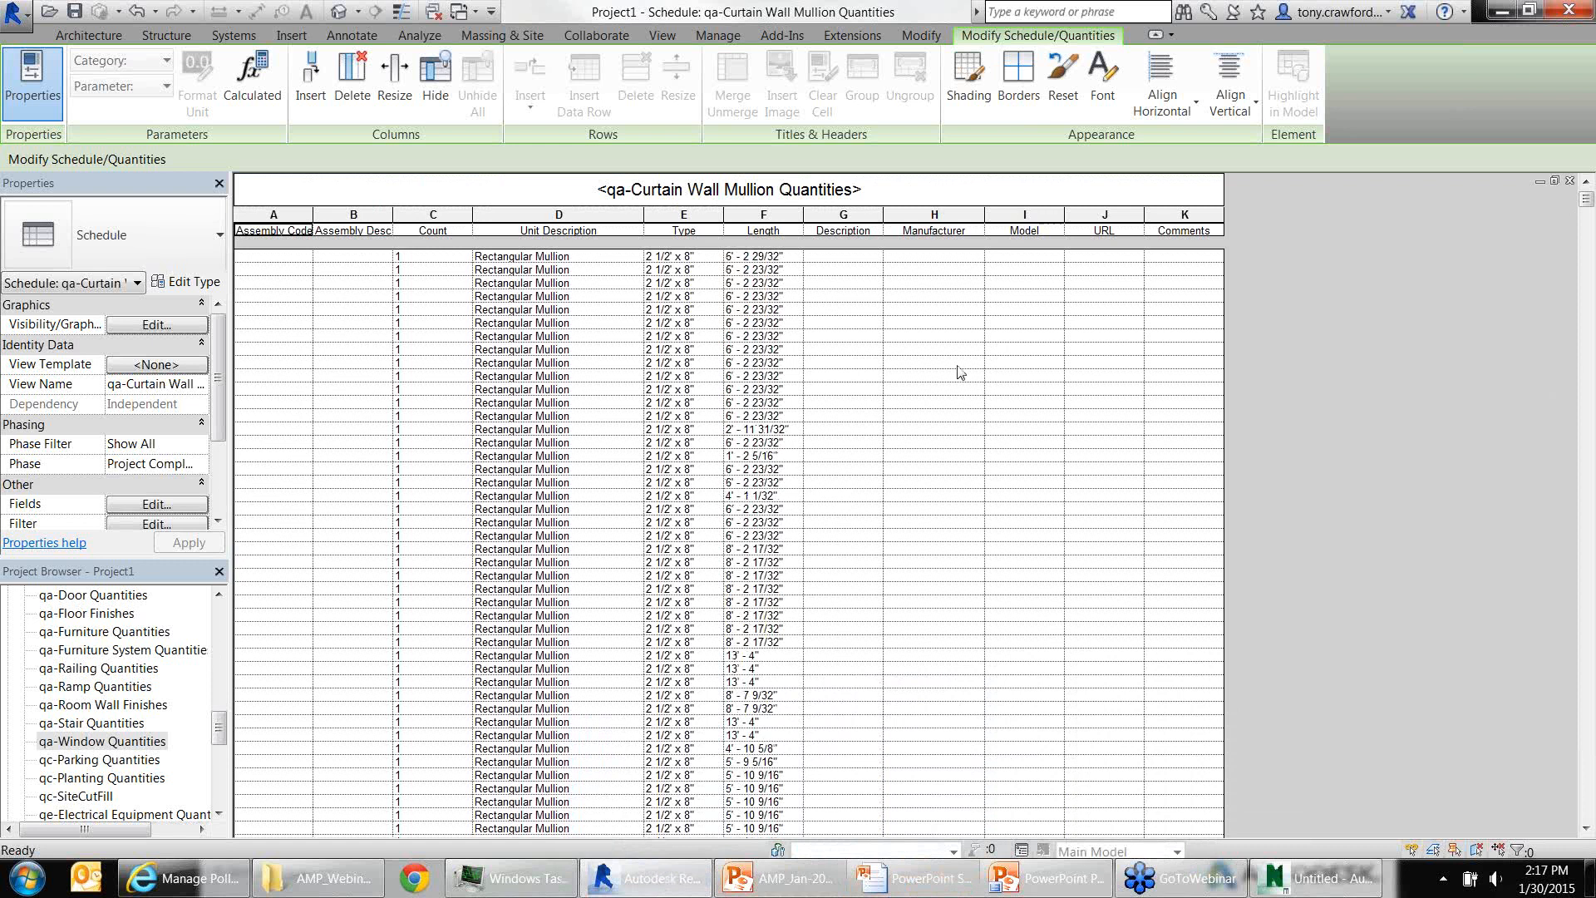
View the model in the {3D}, Perspective 3D and A10 - Substructure 3D views
left_click(466, 12)
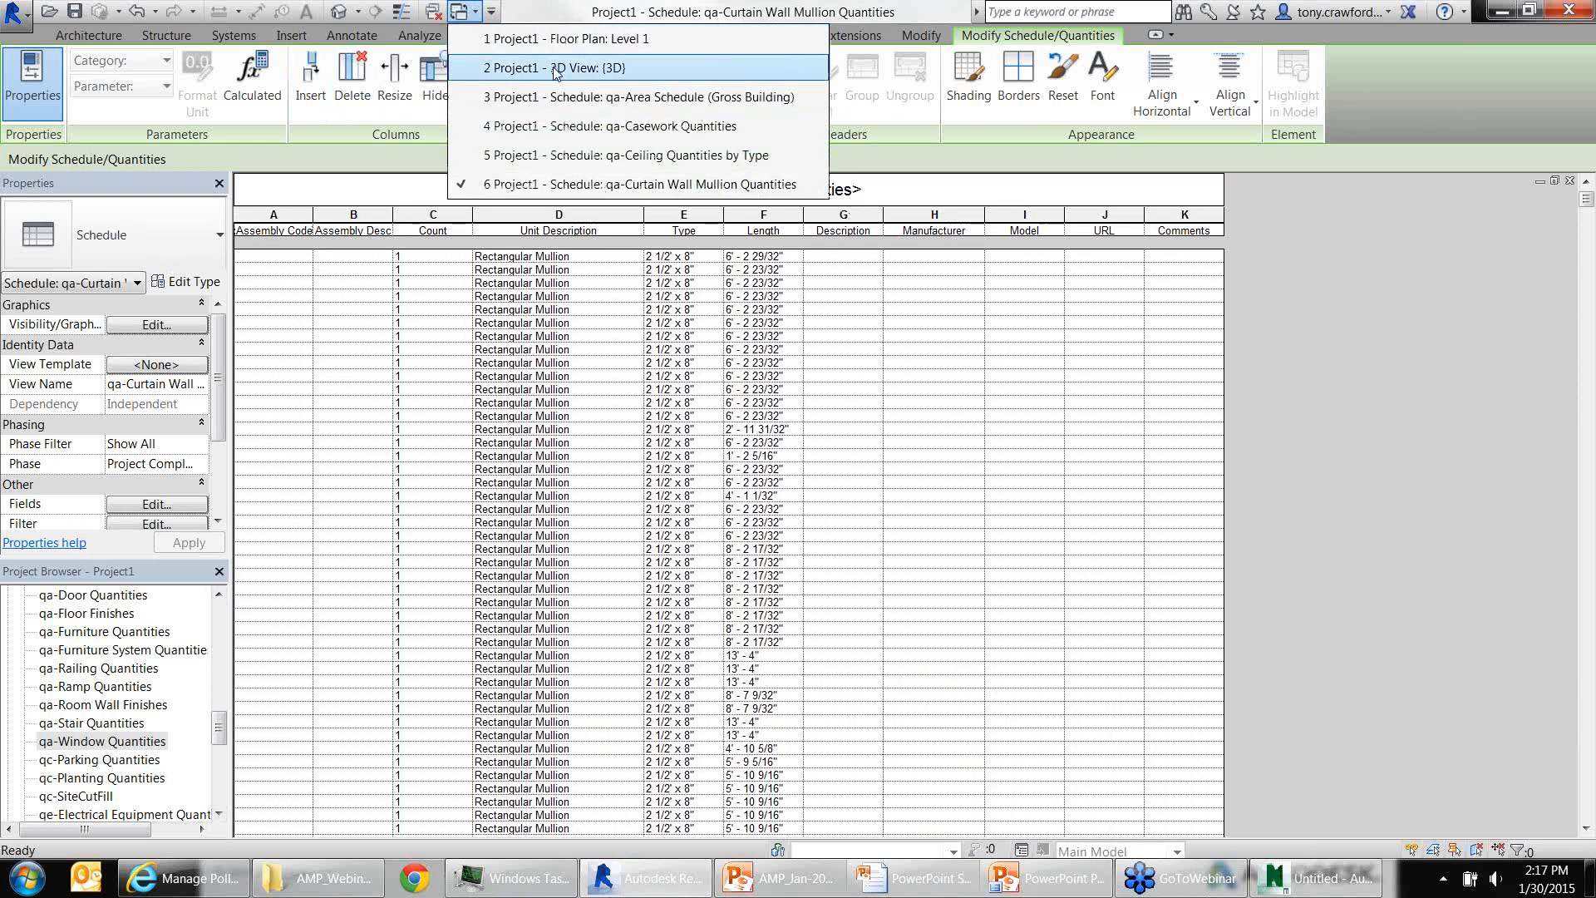
left_click(505, 69)
left_click_drag(220, 728, 220, 657)
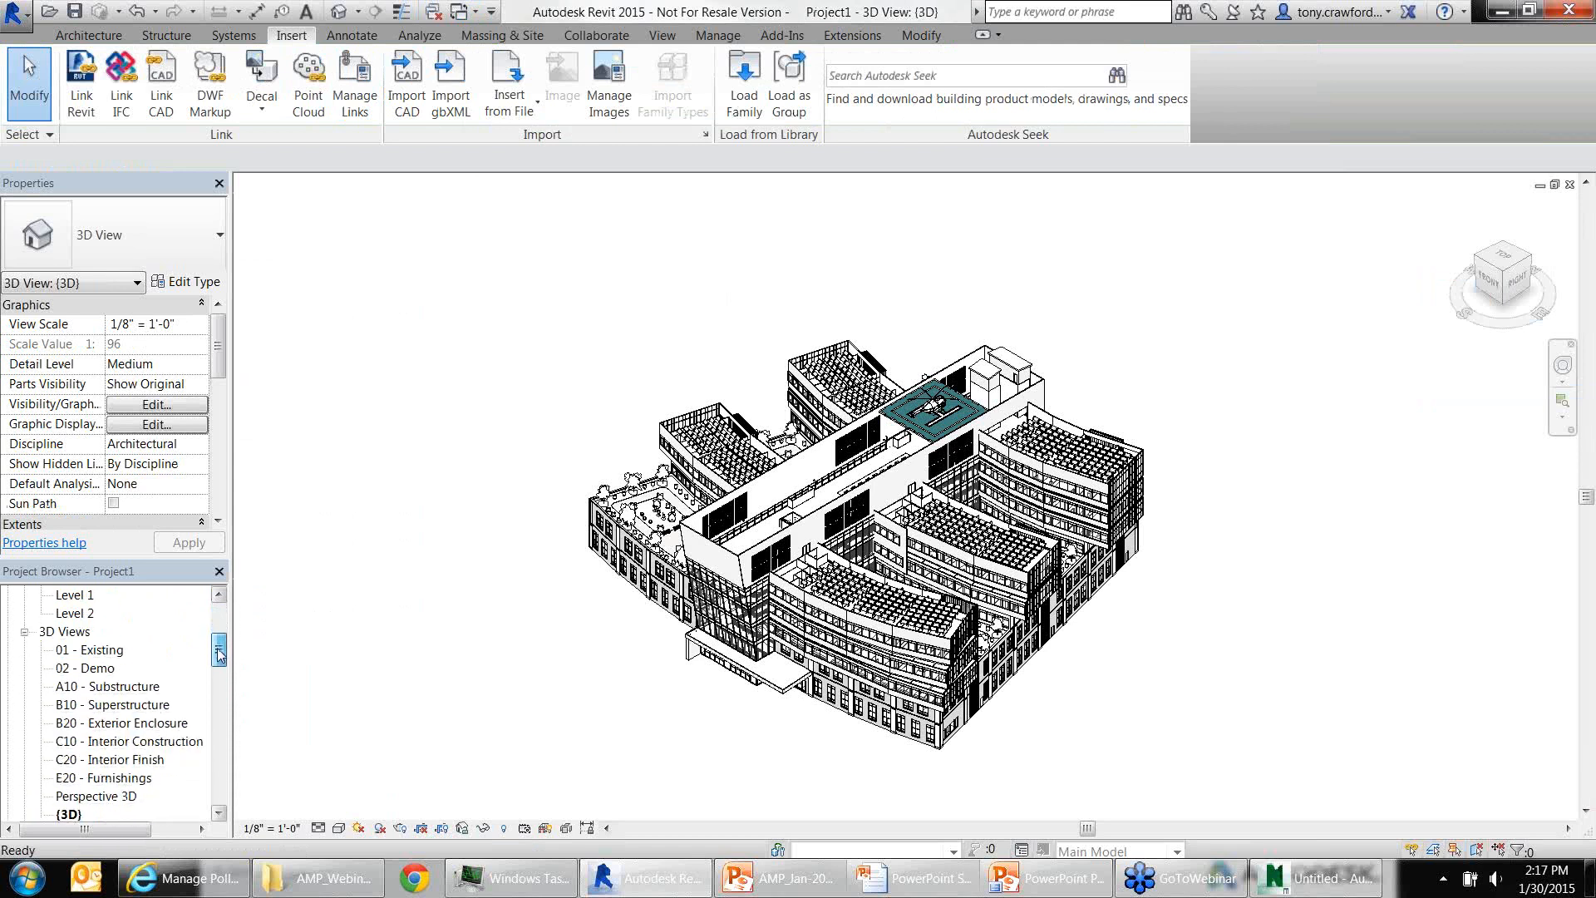
left_click(95, 798)
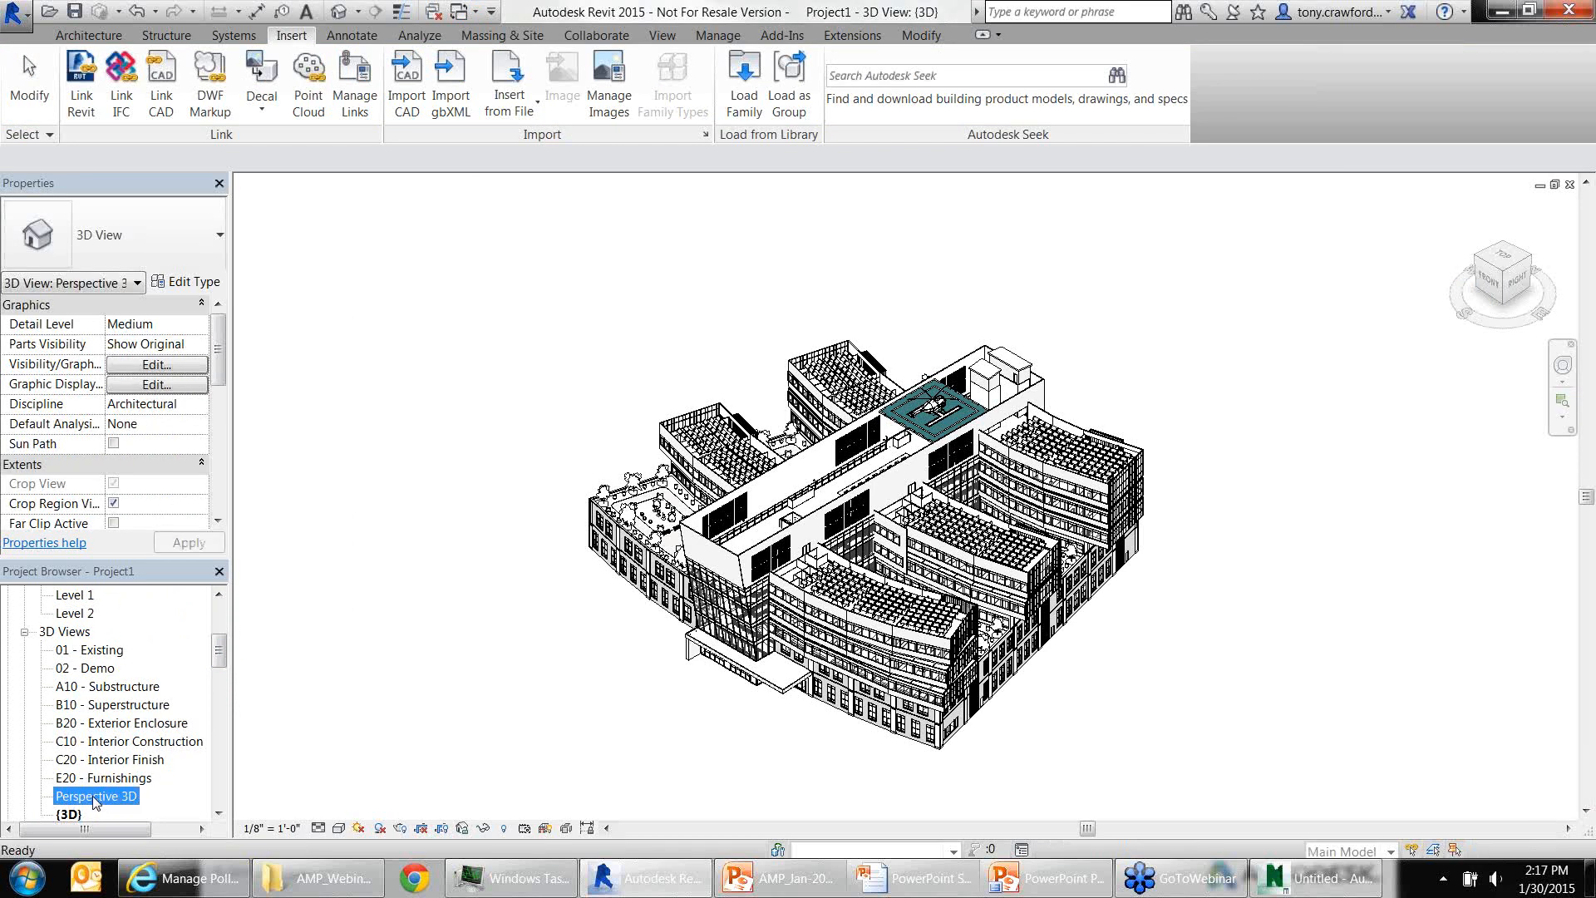
double_click(94, 798)
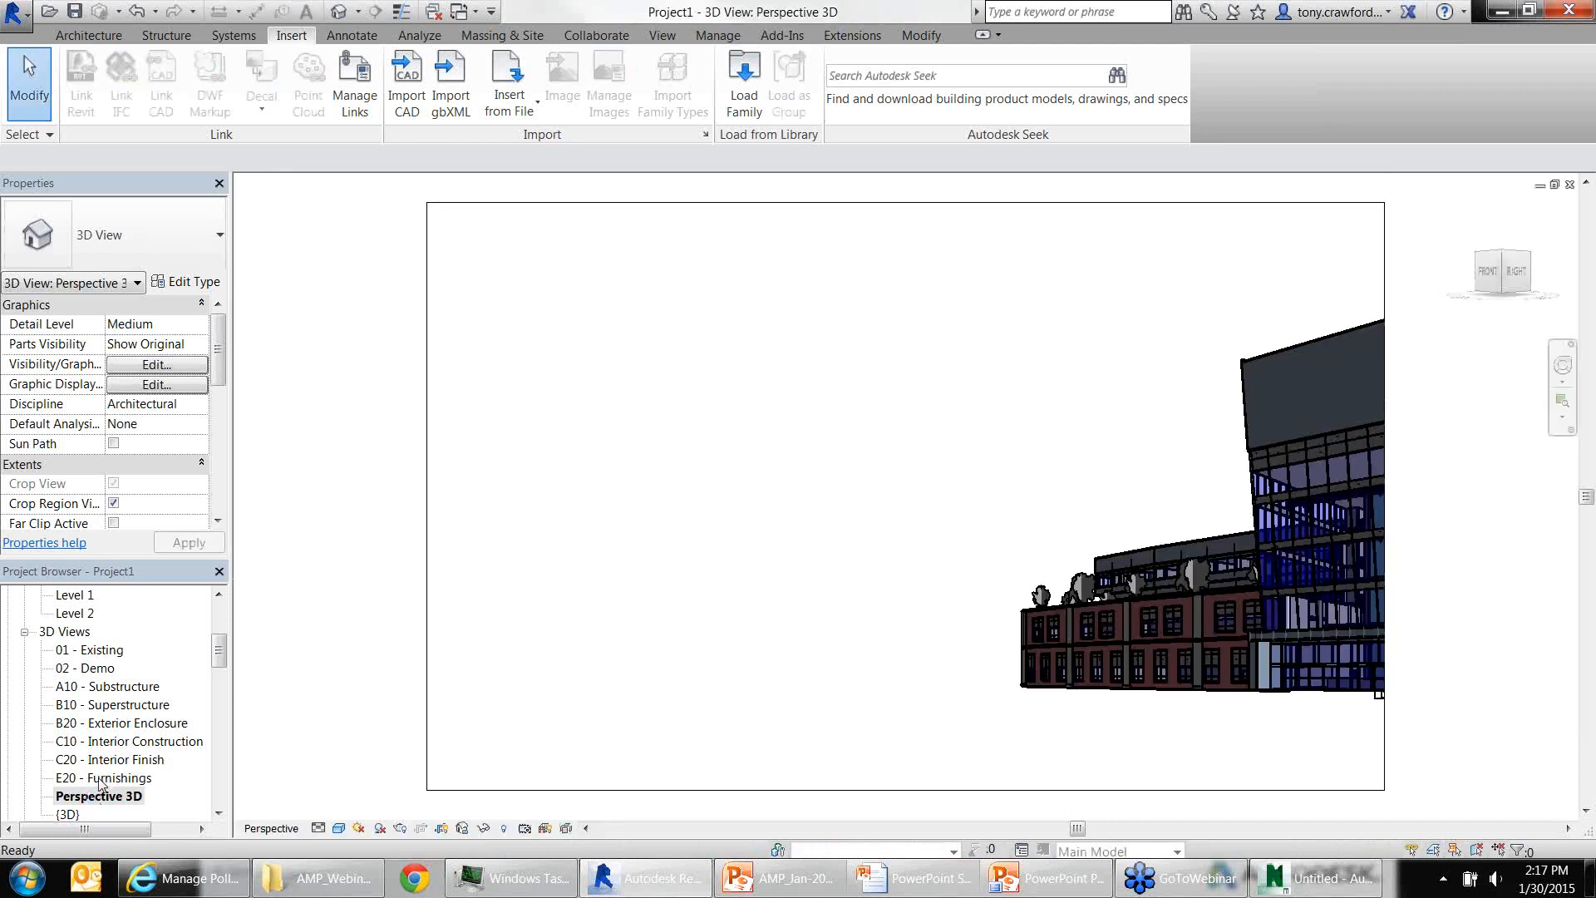
left_click(95, 693)
double_click(94, 690)
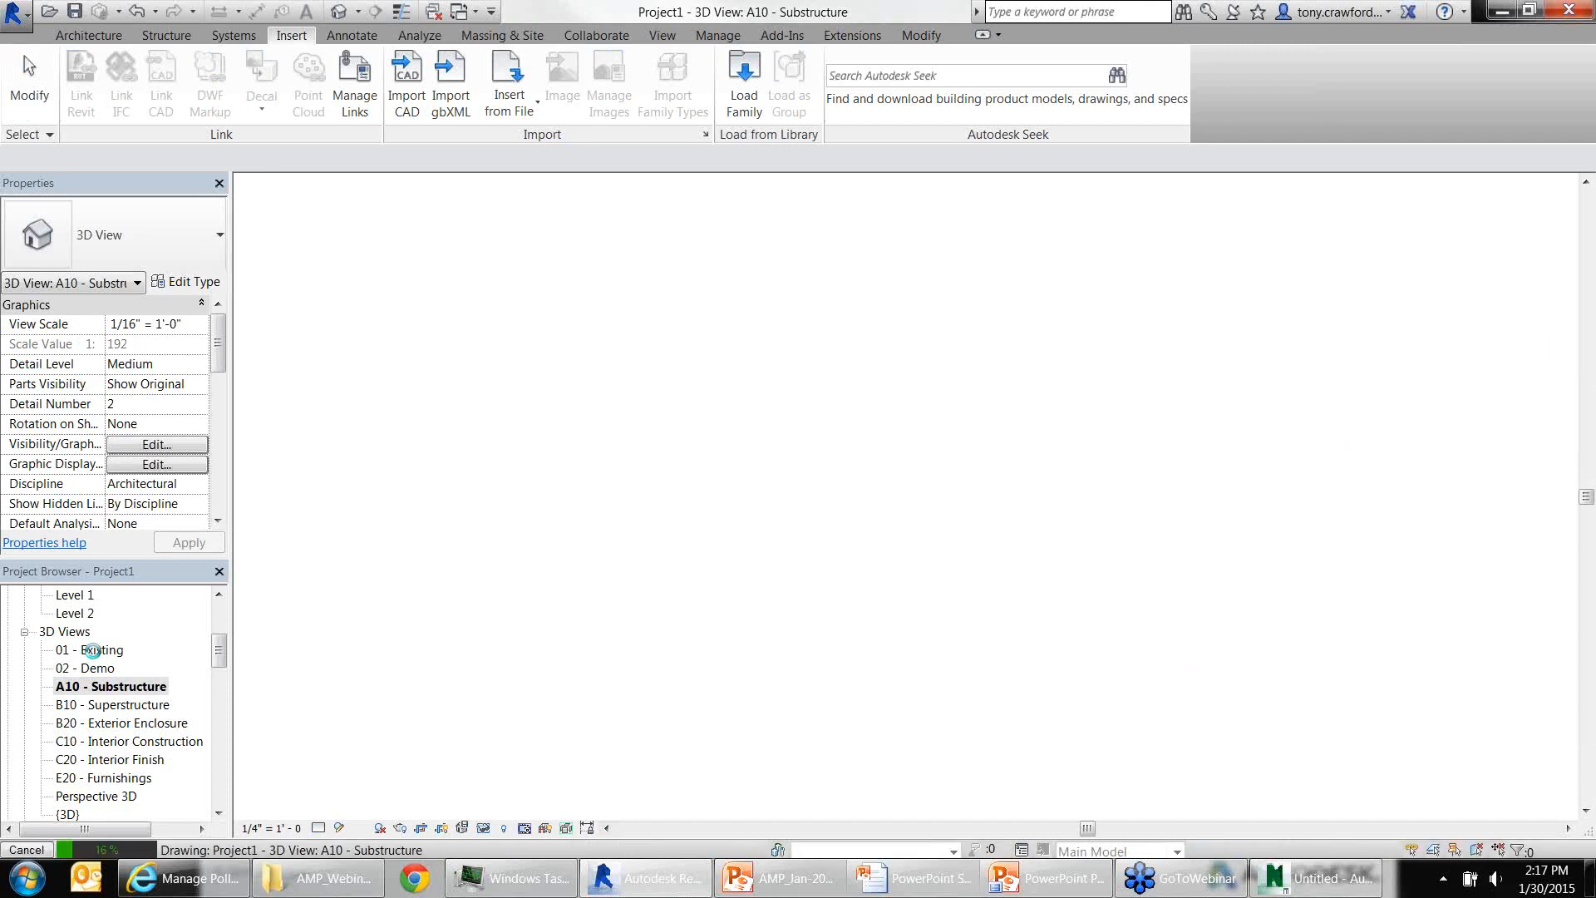
Open the 01 - Existing 3D view and orient it to a close, low view of the hospital's front-left corner
left_click(92, 650)
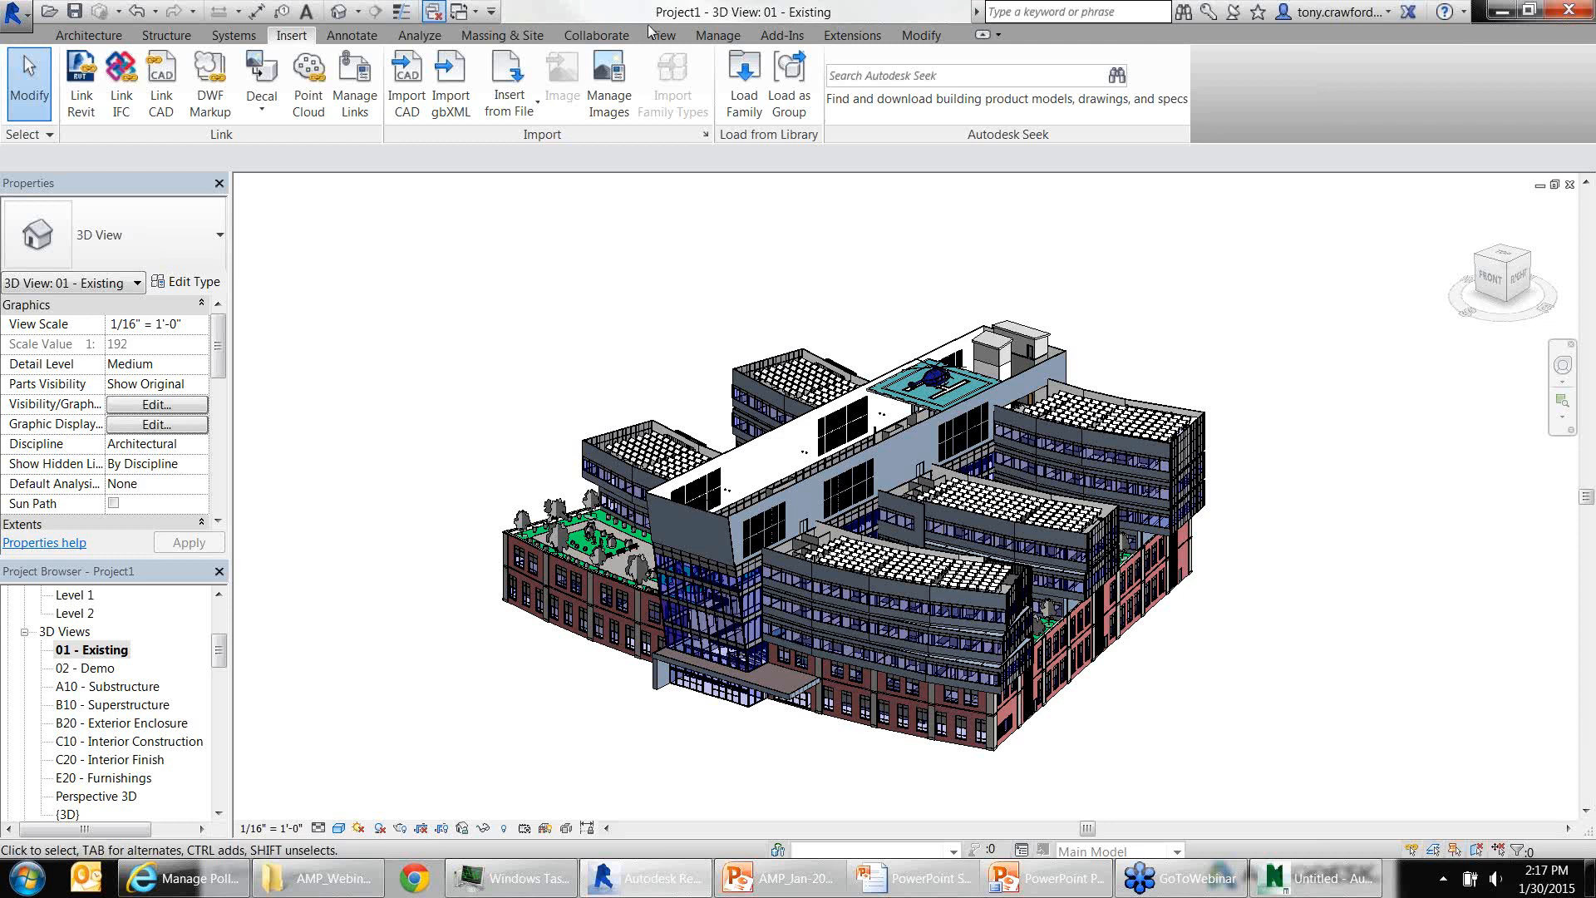
left_click_drag(1480, 288, 1476, 289)
left_click(1478, 292)
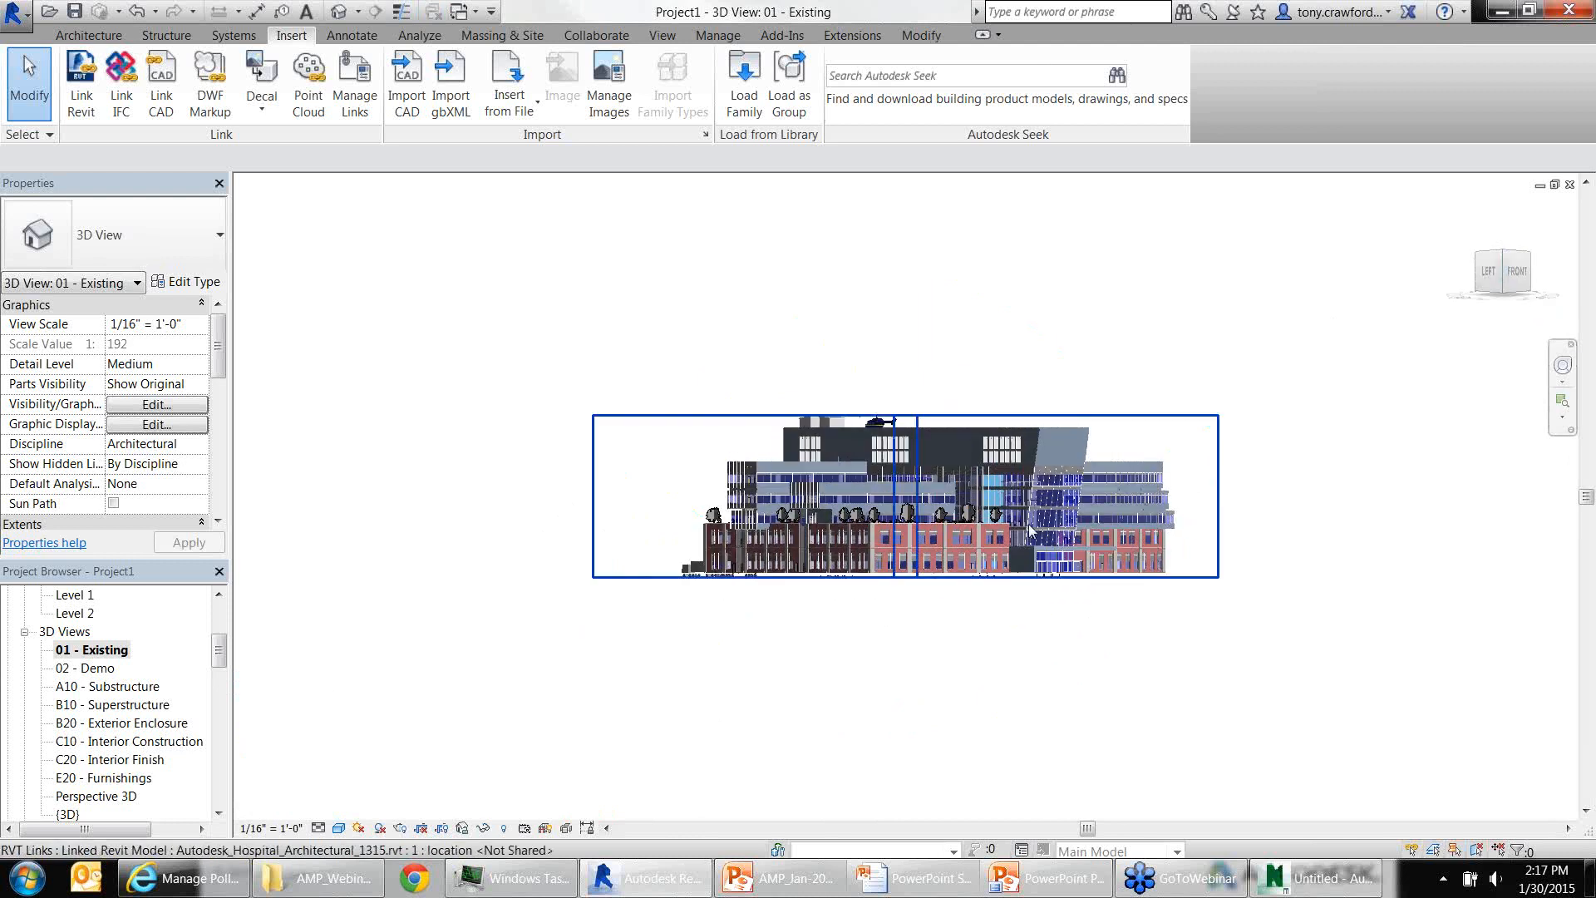
scroll(1029, 529, "up", 5)
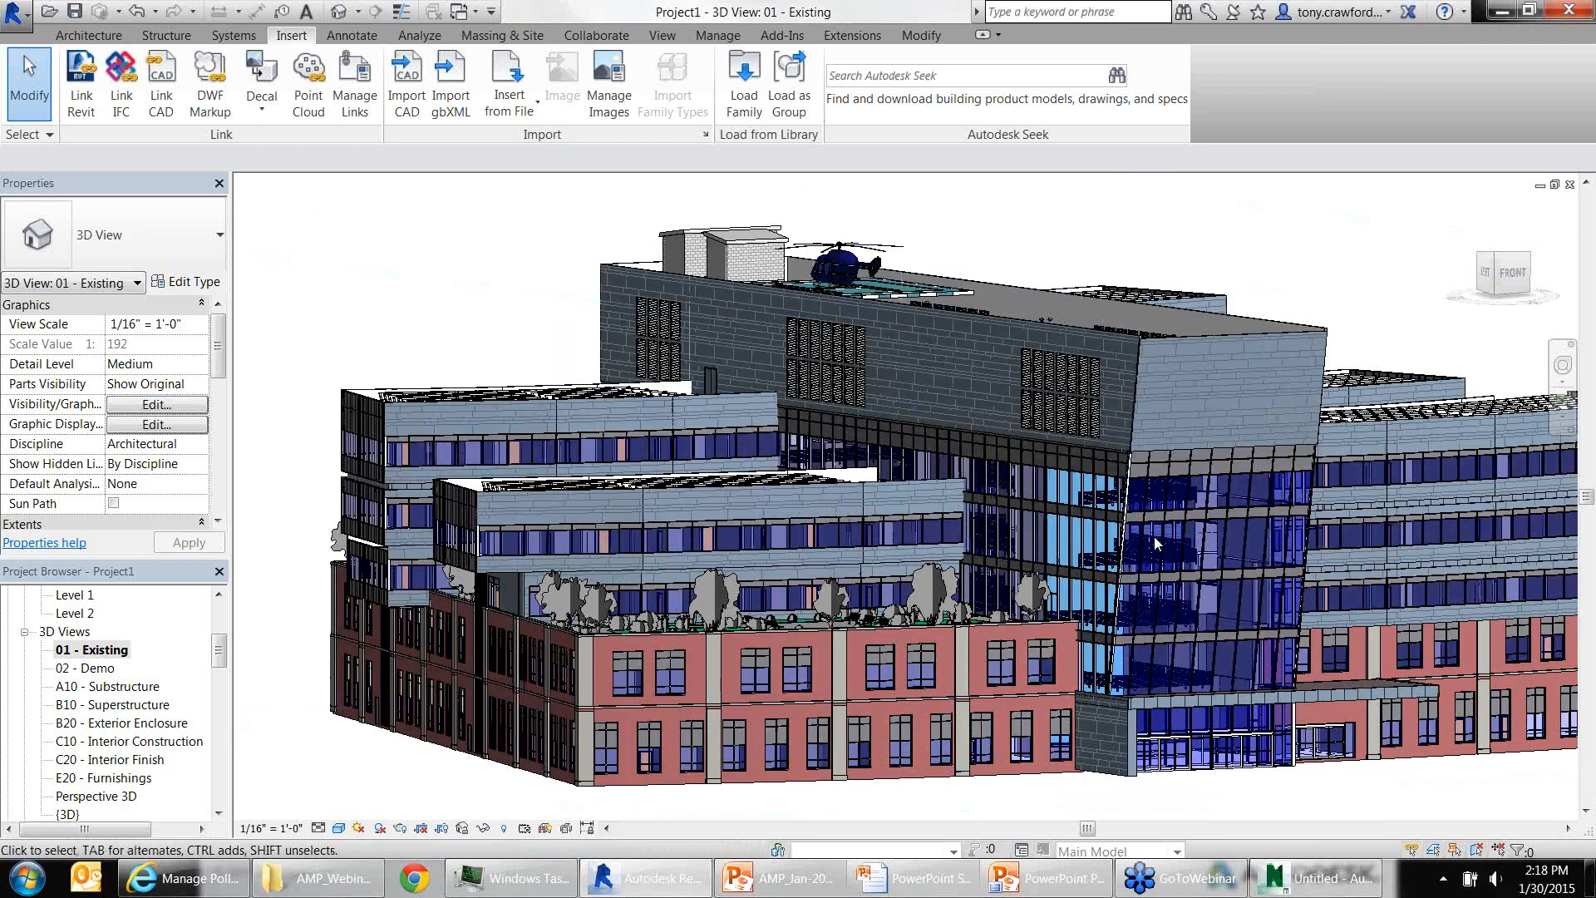
middle_click_drag(1181, 542, 566, 788, "shift")
Try the Shaded visual style on the 01 - Existing view and set it to Consistent Colors
left_click(338, 828)
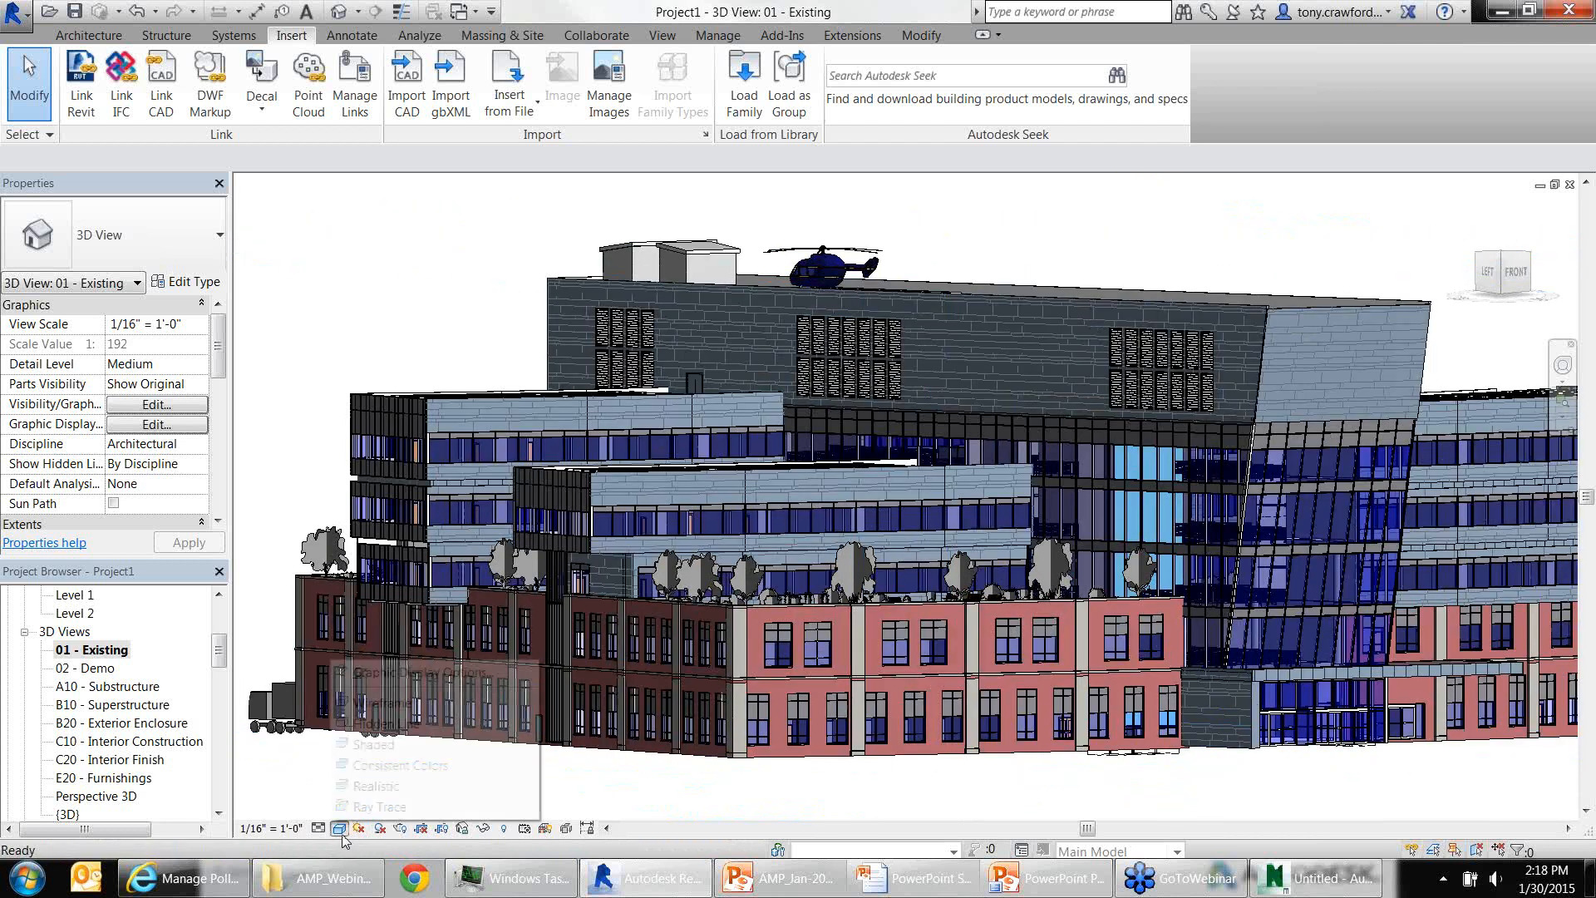
left_click(388, 745)
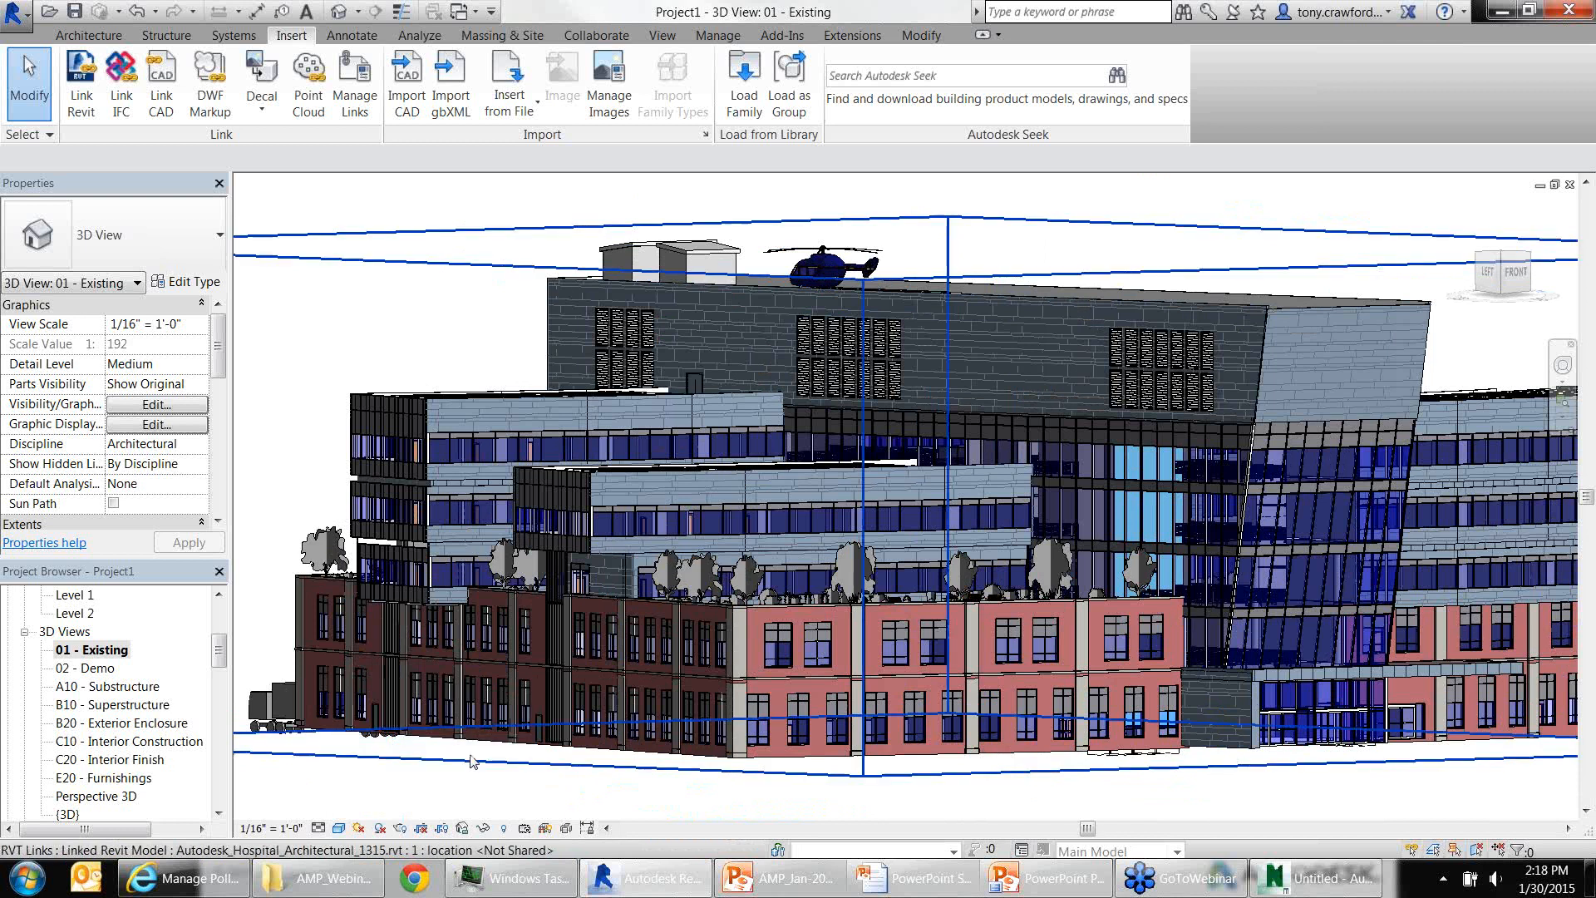
left_click(338, 828)
left_click(371, 764)
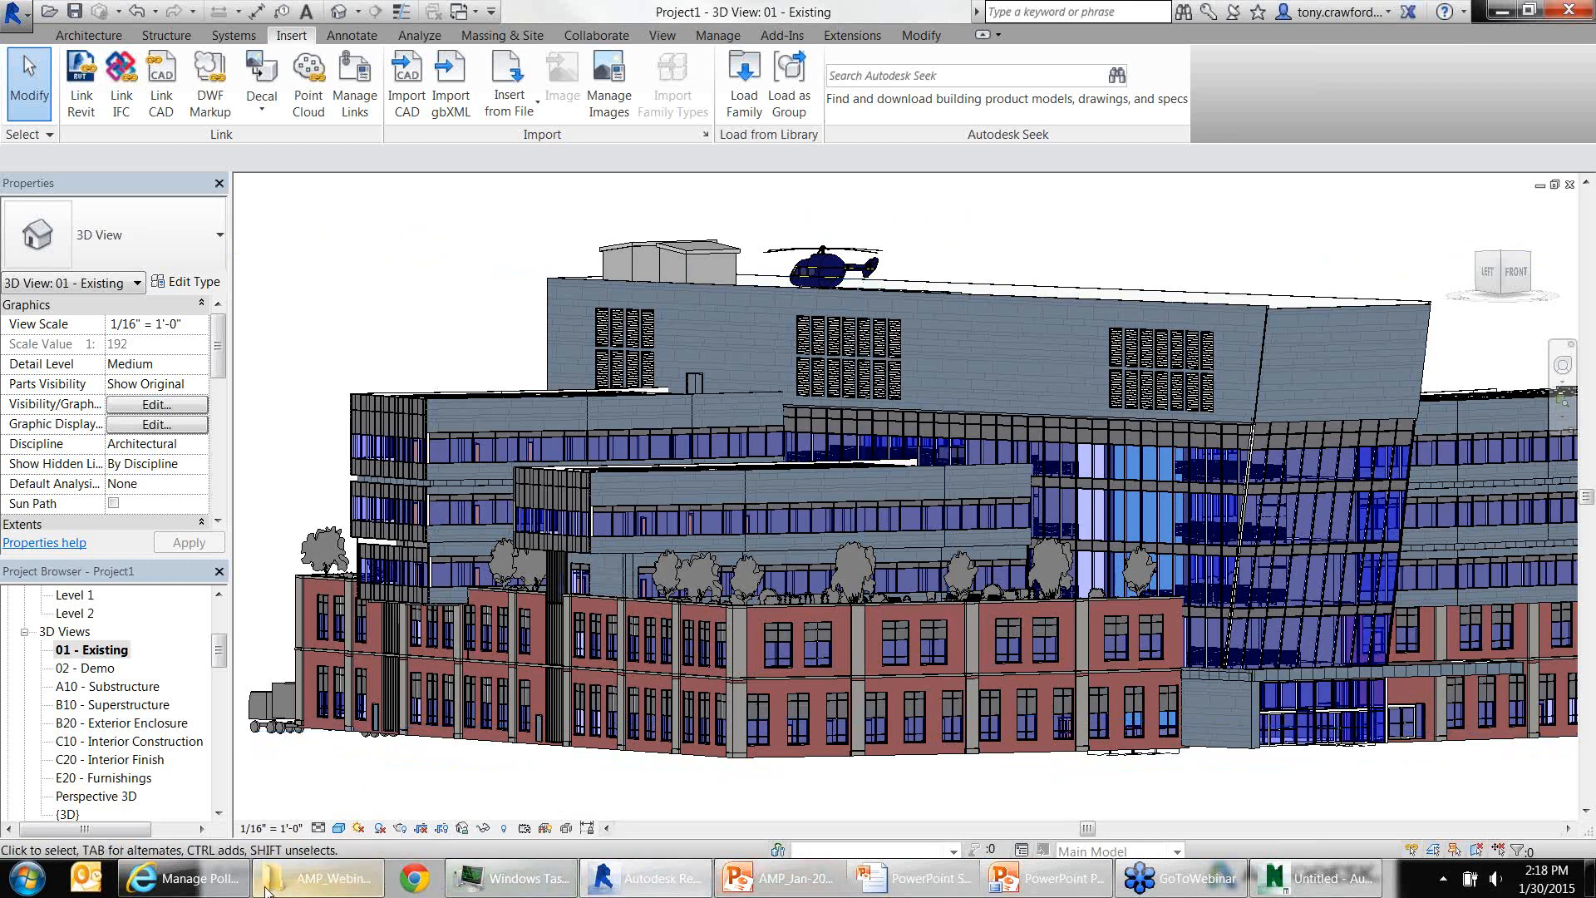
Switch to the PowerPoint slide show and advance to the "Take BIM to the Next Level" slide
left_click(941, 883)
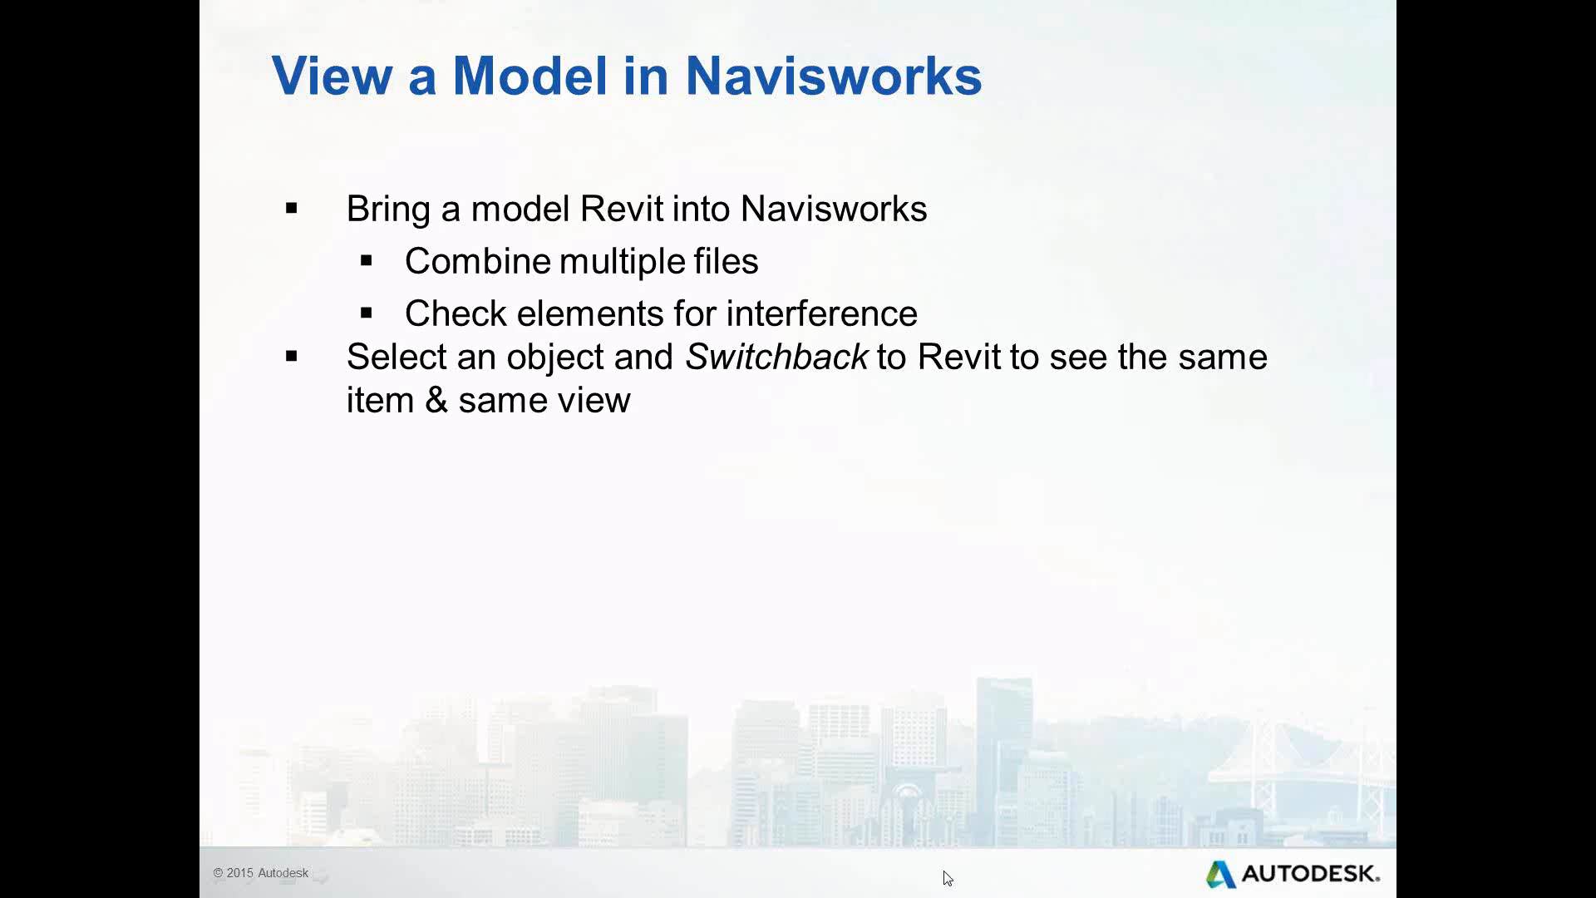
left_click(1164, 586)
left_click(1164, 586)
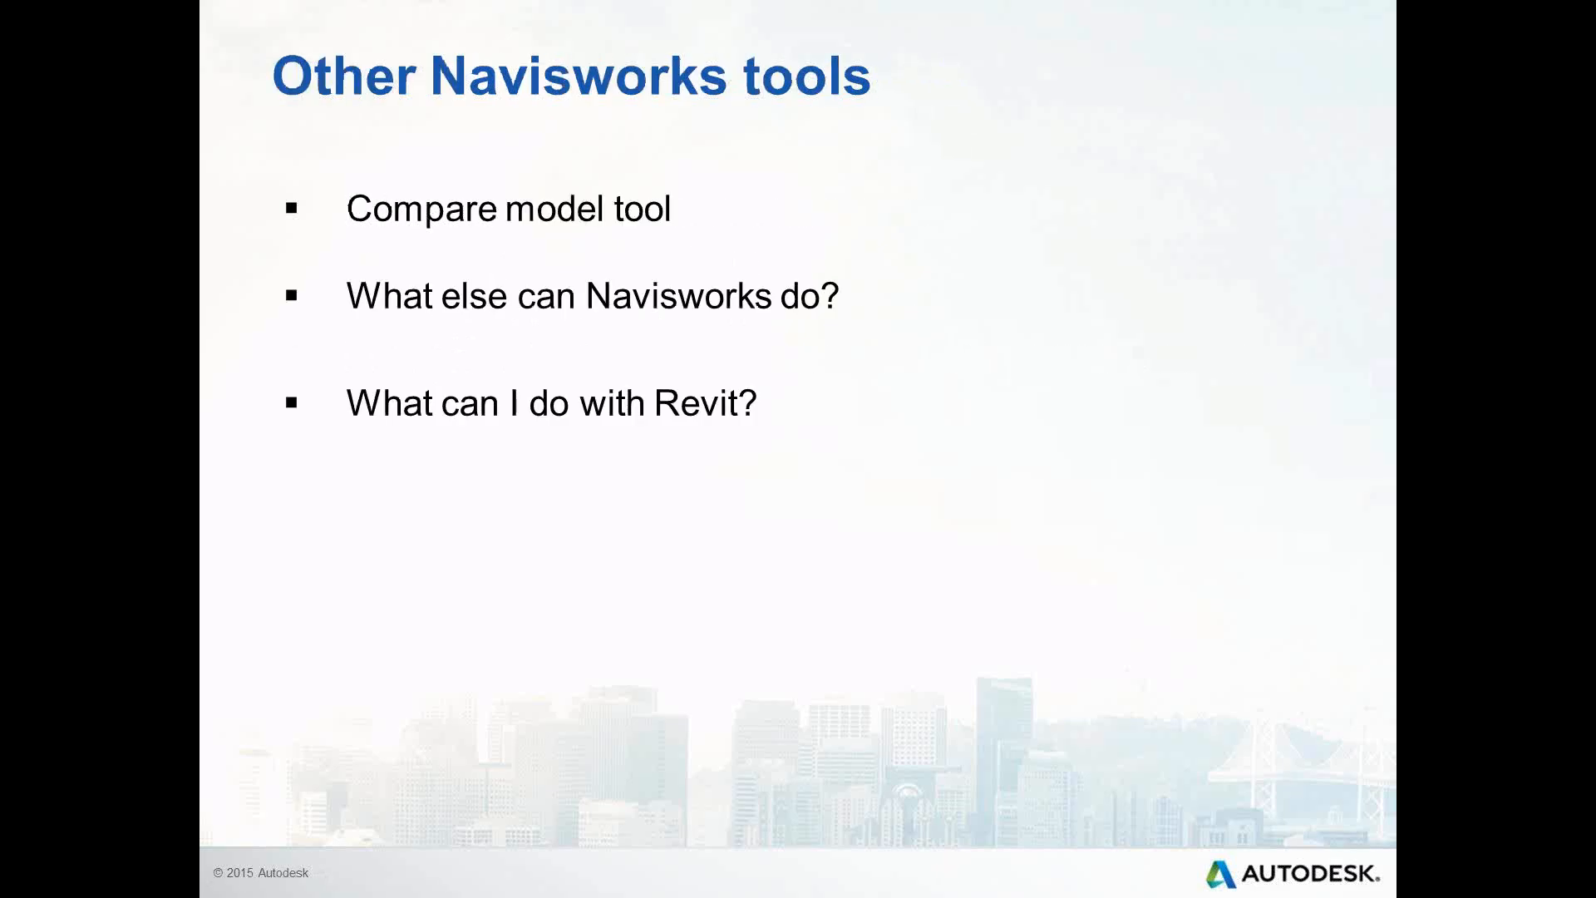
key("Right")
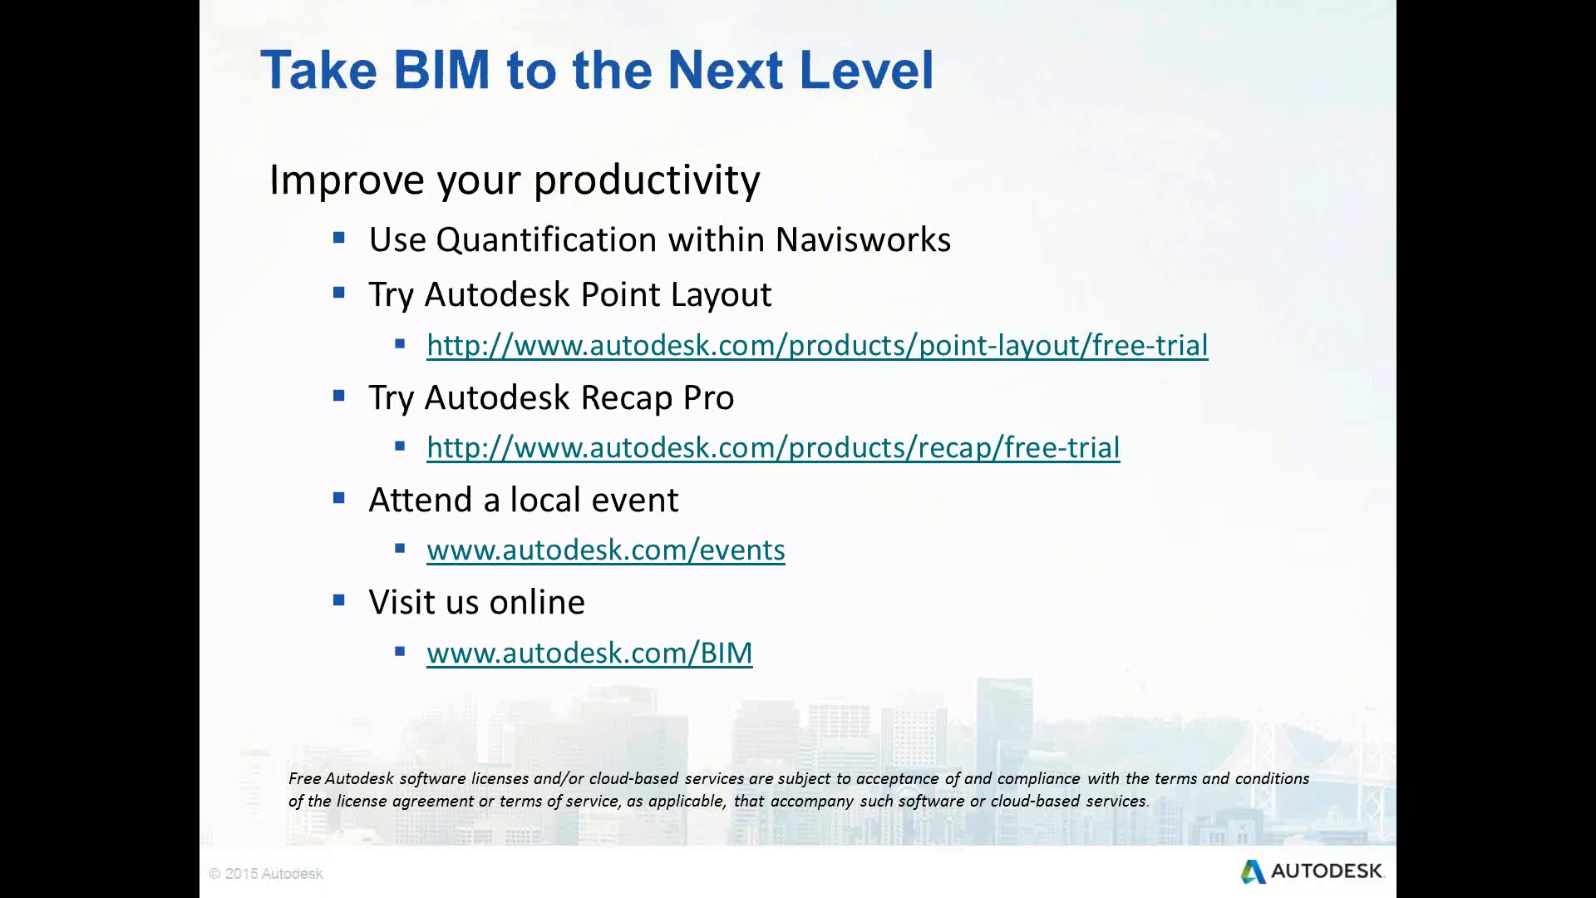